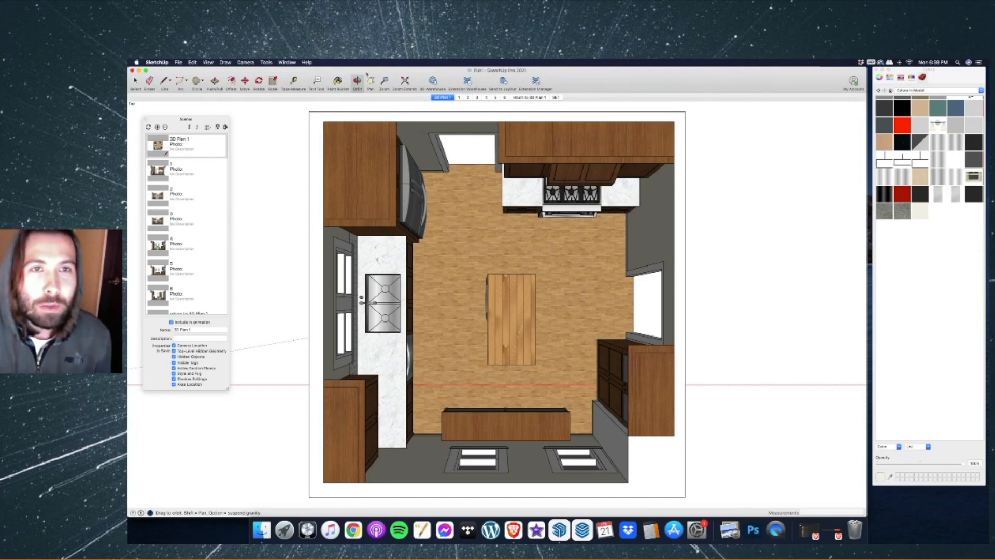
# Examine the 3D kitchen model from several angles, including the island, sink wall, pantry and window bench.
pyautogui.moveTo(609, 341); pyautogui.dragTo(446, 207)
pyautogui.scroll(5, 405, 166)
pyautogui.moveTo(596, 332); pyautogui.dragTo(493, 297)
pyautogui.scroll(-6, 541, 300)
pyautogui.moveTo(622, 308); pyautogui.dragTo(595, 349)
pyautogui.scroll(-3, 629, 350)
pyautogui.scroll(5, 248, 333)
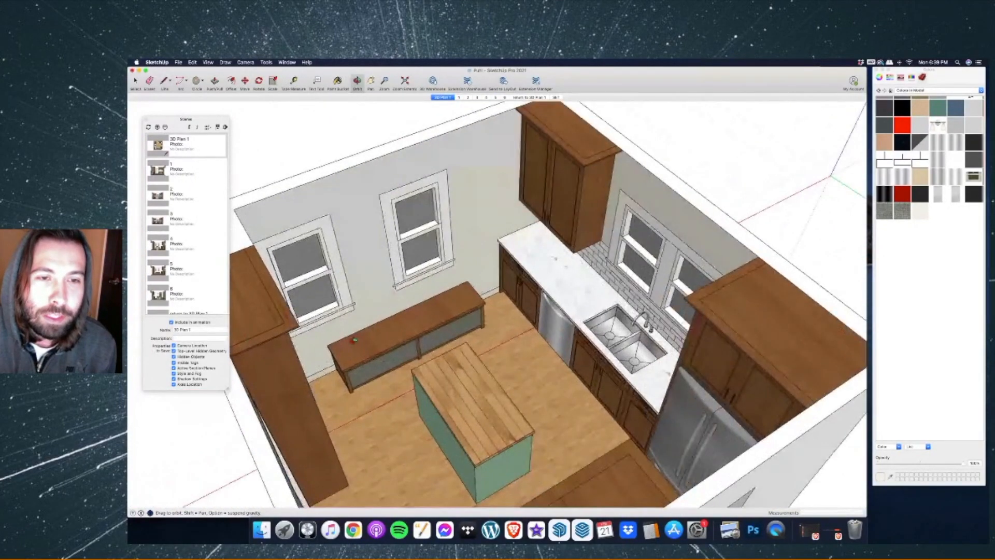
pyautogui.scroll(-3, 354, 340)
pyautogui.moveTo(362, 339); pyautogui.dragTo(596, 344)
pyautogui.scroll(3, 654, 343)
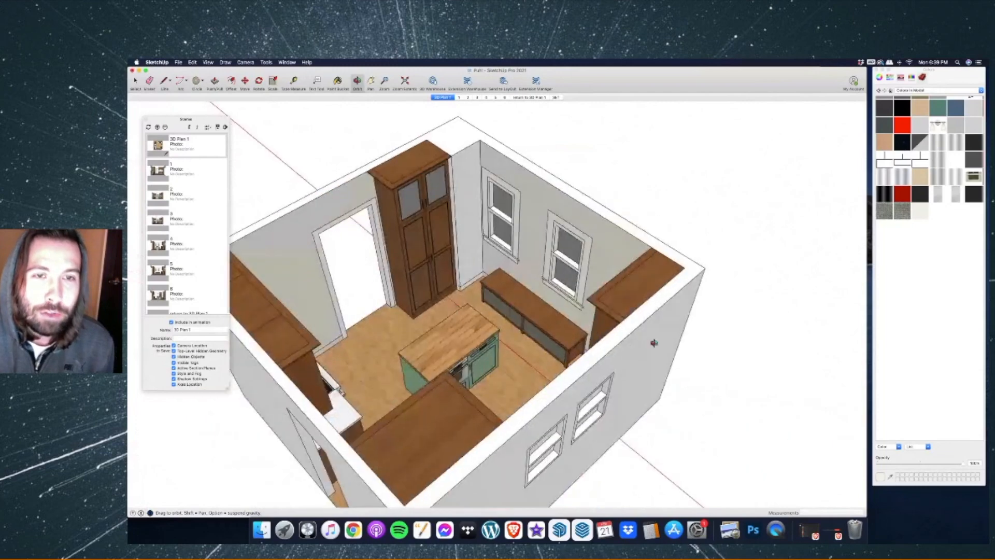
pyautogui.scroll(-3, 654, 343)
pyautogui.scroll(4, 479, 202)
pyautogui.scroll(-3, 622, 201)
pyautogui.moveTo(621, 202); pyautogui.dragTo(544, 244)
pyautogui.moveTo(736, 295); pyautogui.dragTo(625, 296)
# Show the SET scene and inspect the floor plans, the alternate layout and the finished kitchen model.
pyautogui.click(556, 98)
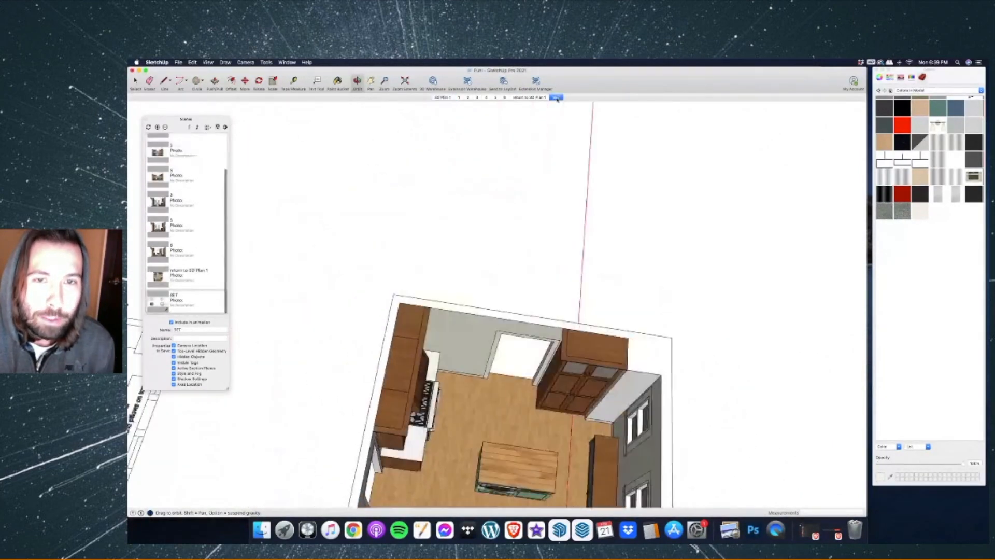
pyautogui.scroll(-3, 657, 292)
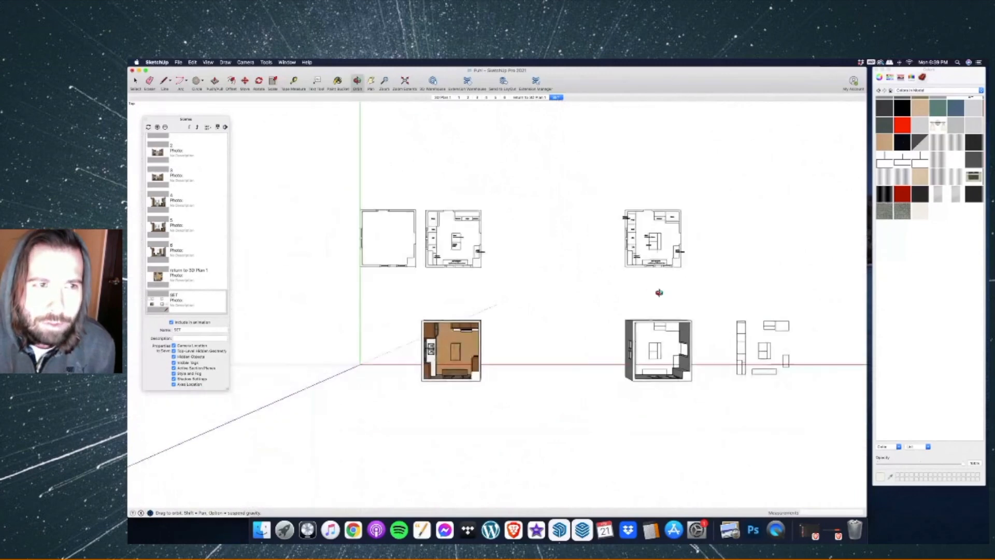
pyautogui.scroll(5, 440, 220)
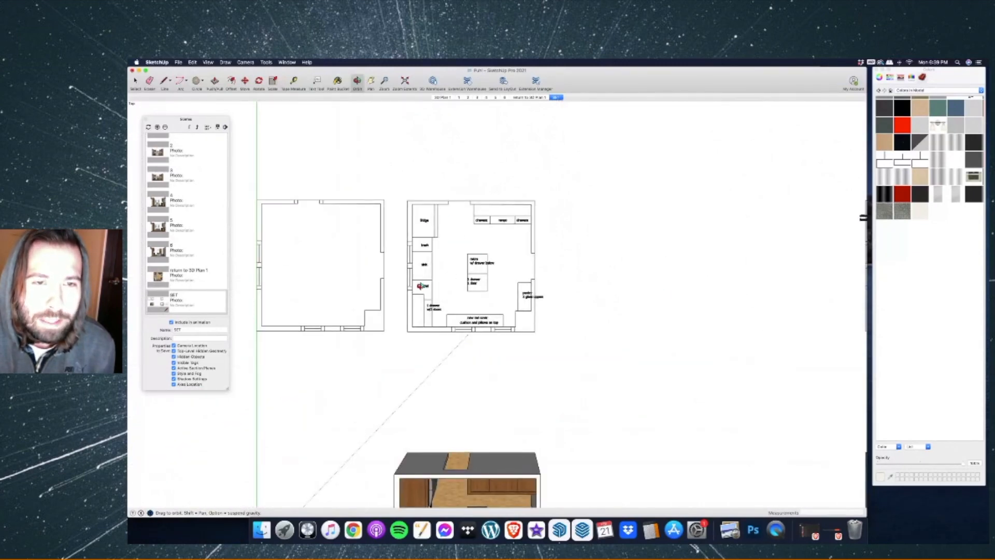
pyautogui.scroll(-5, 431, 259)
pyautogui.scroll(2, 644, 358)
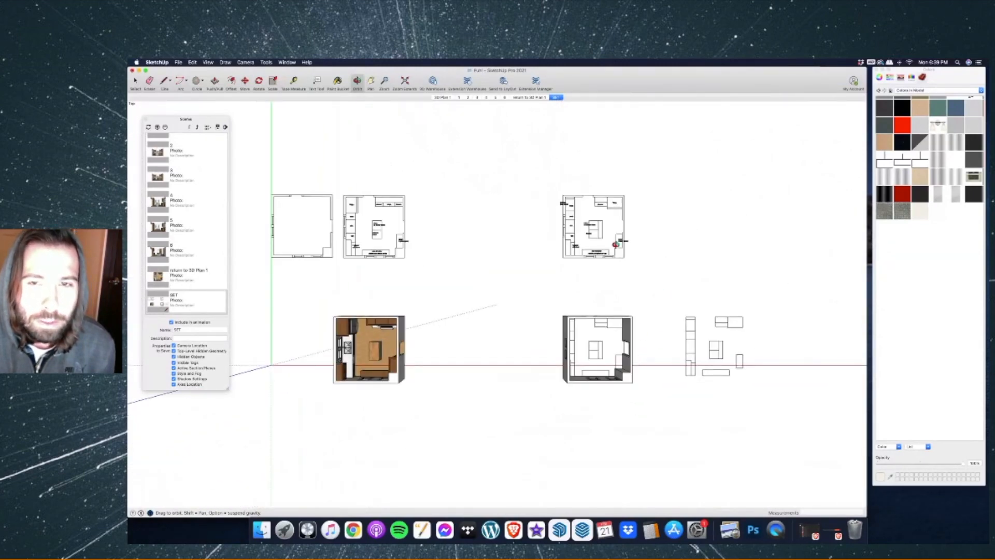
pyautogui.scroll(4, 615, 244)
pyautogui.scroll(-6, 578, 192)
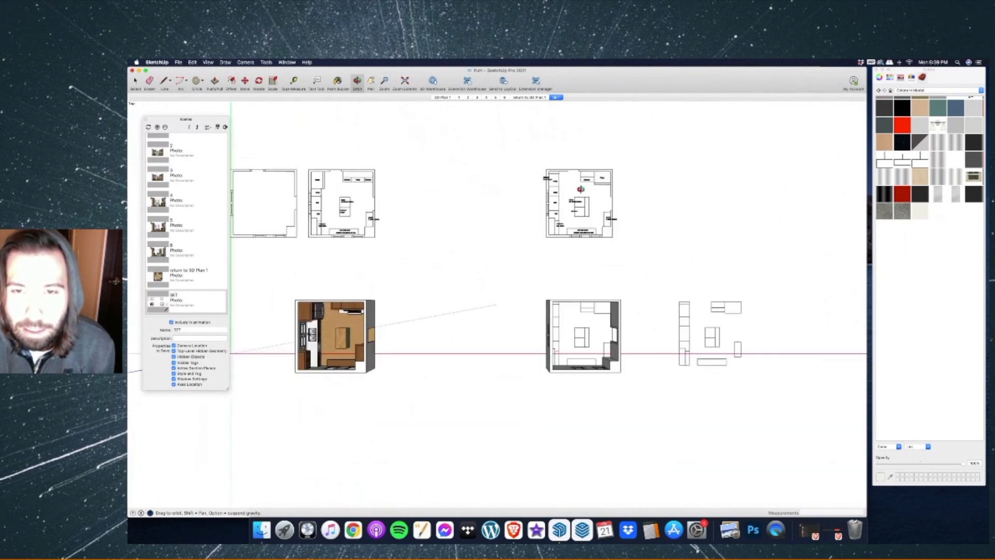
pyautogui.scroll(4, 267, 377)
pyautogui.moveTo(313, 315); pyautogui.dragTo(533, 180, button='middle')
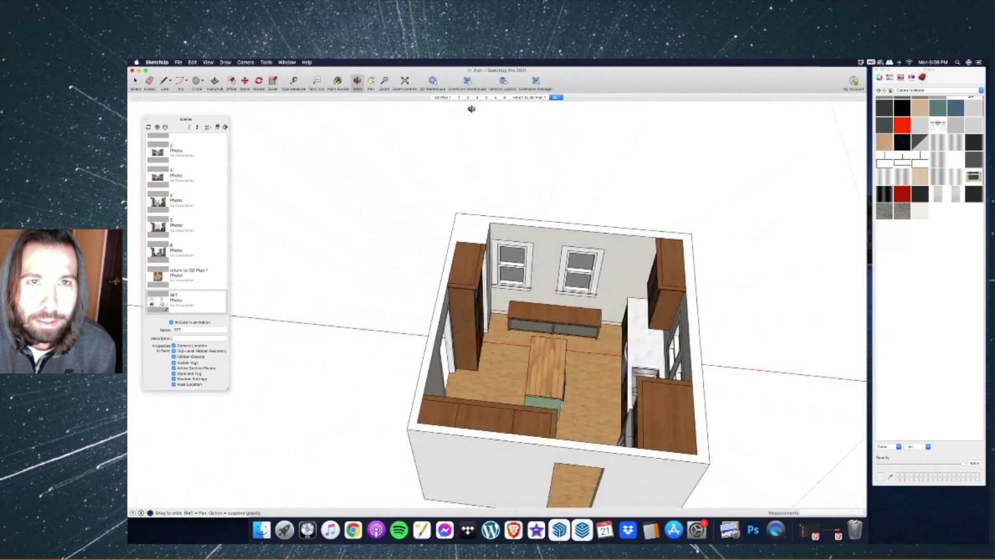
# Hide the section planes in scene 1 and update the scene, saving the change as a new style.
pyautogui.click(459, 98)
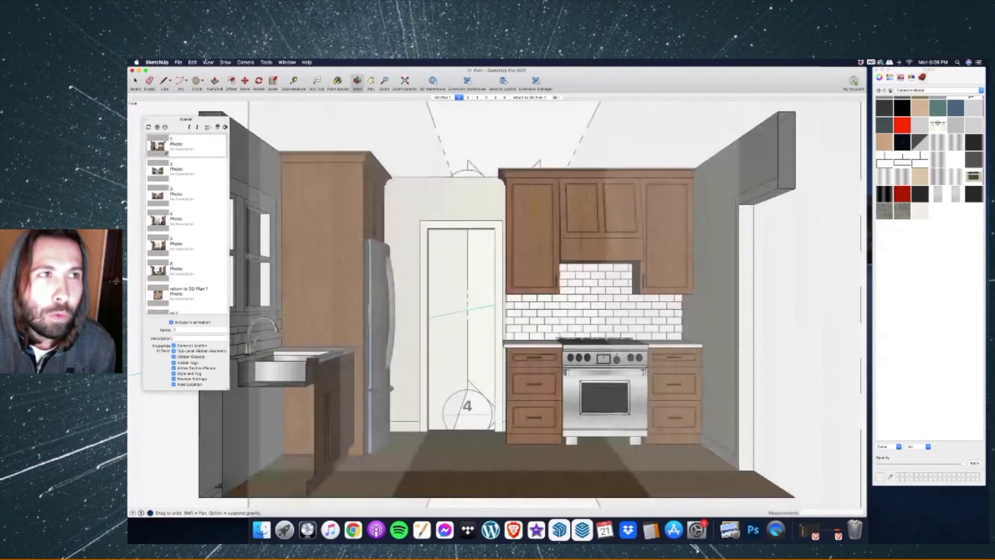
pyautogui.click(208, 62)
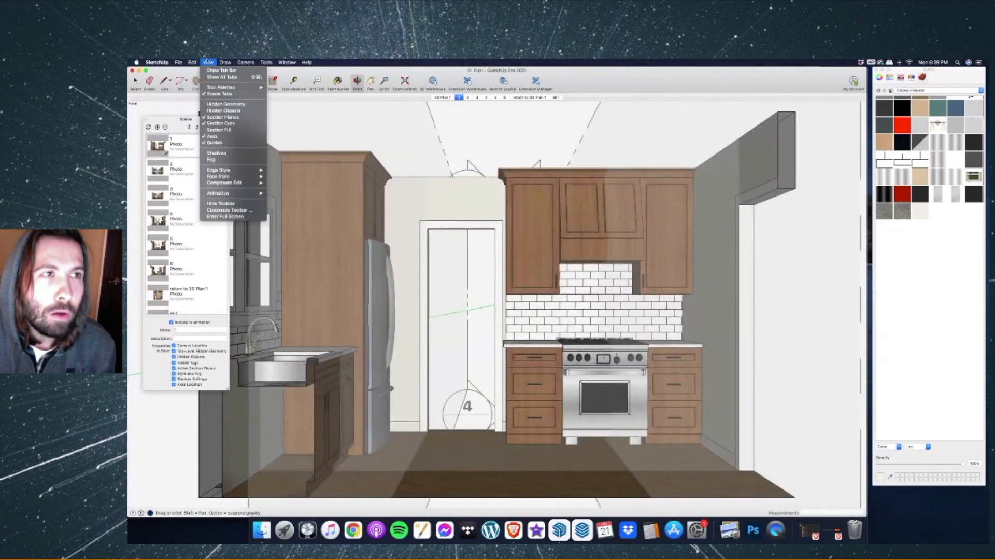
pyautogui.click(223, 117)
pyautogui.rightClick(460, 97)
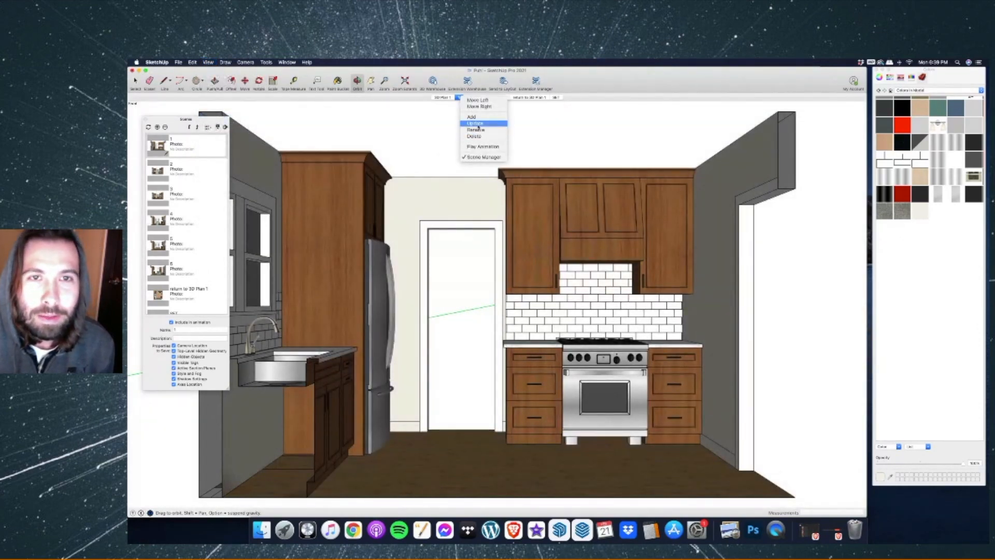
pyautogui.click(481, 124)
pyautogui.click(536, 236)
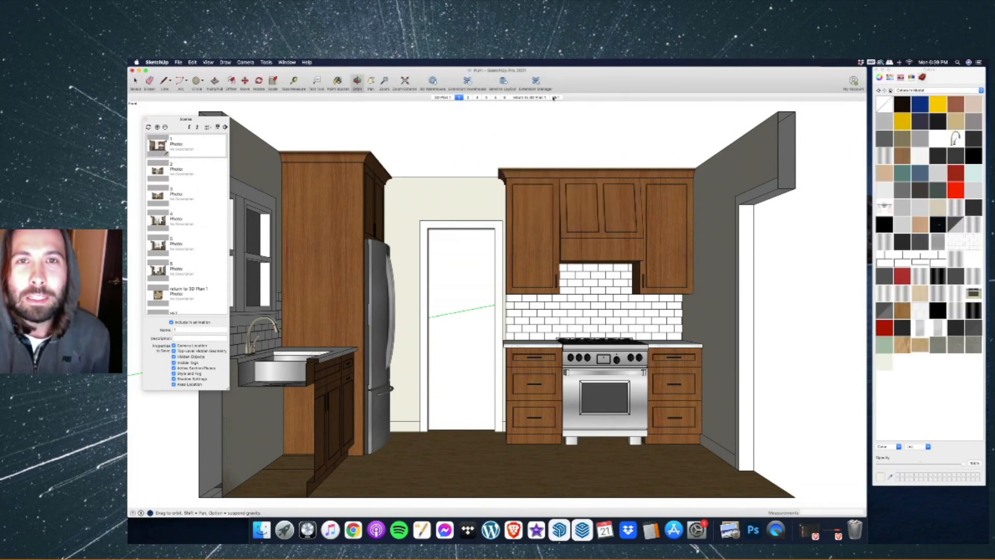
# Review the SET, 3D Plan 1 and scene 1 views, and look around the range wall.
pyautogui.click(554, 98)
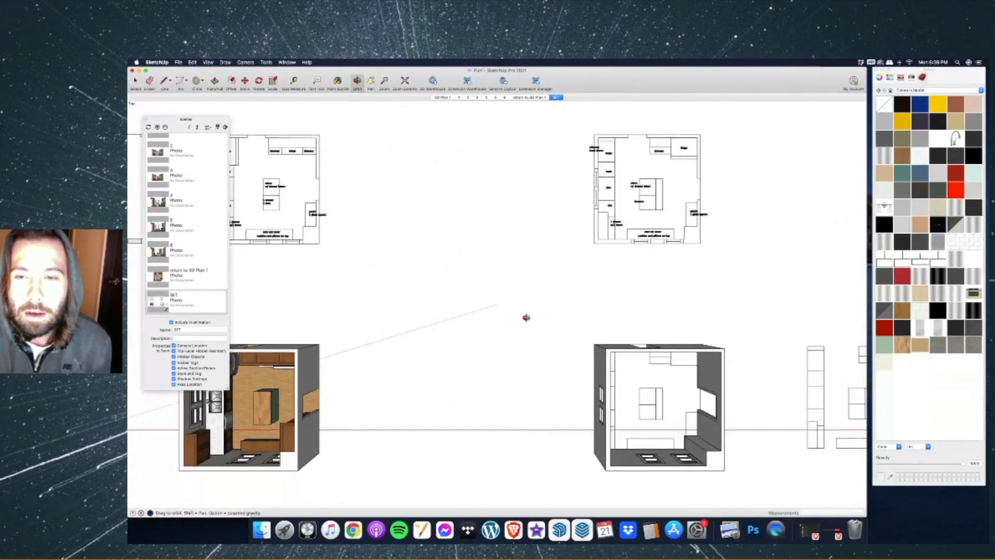
pyautogui.click(443, 97)
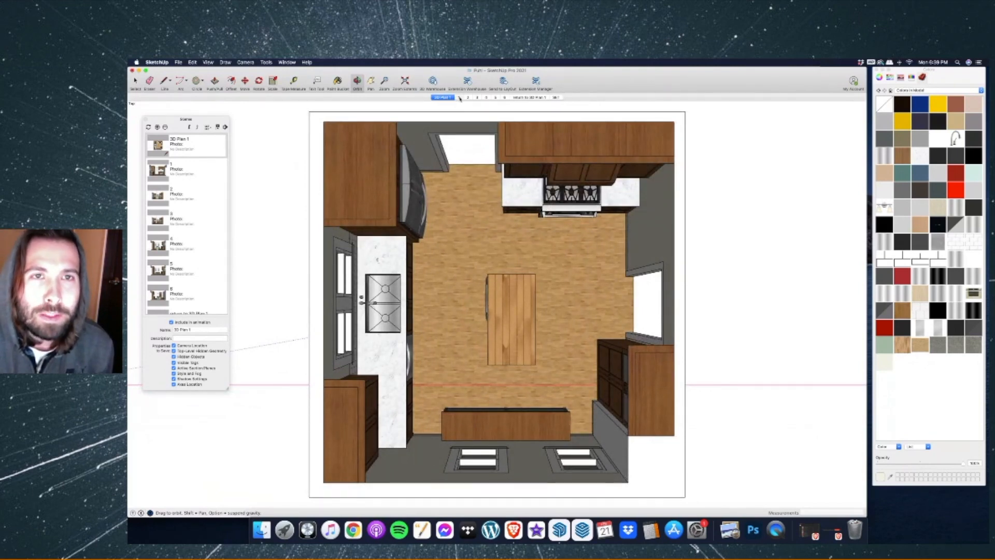
pyautogui.click(459, 97)
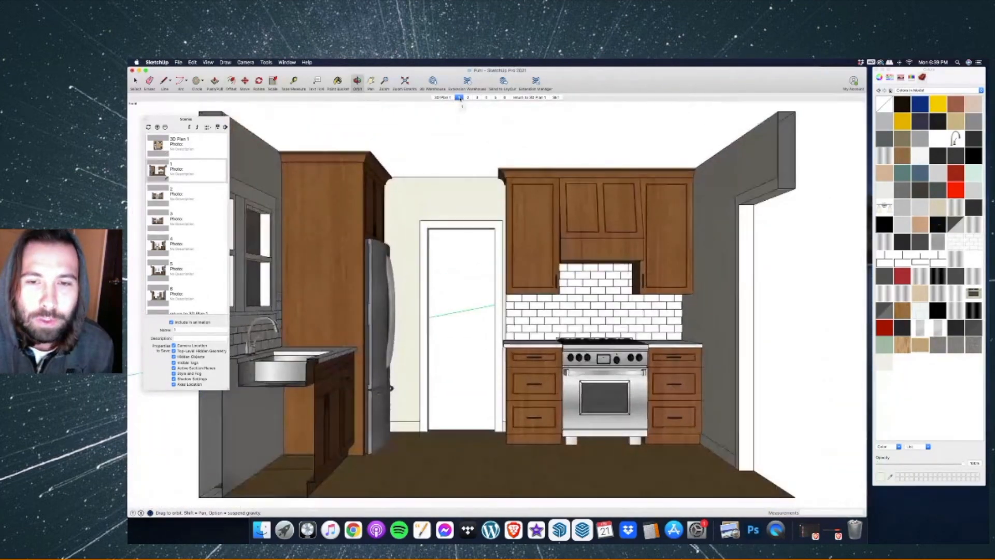
pyautogui.moveTo(595, 275); pyautogui.dragTo(635, 345)
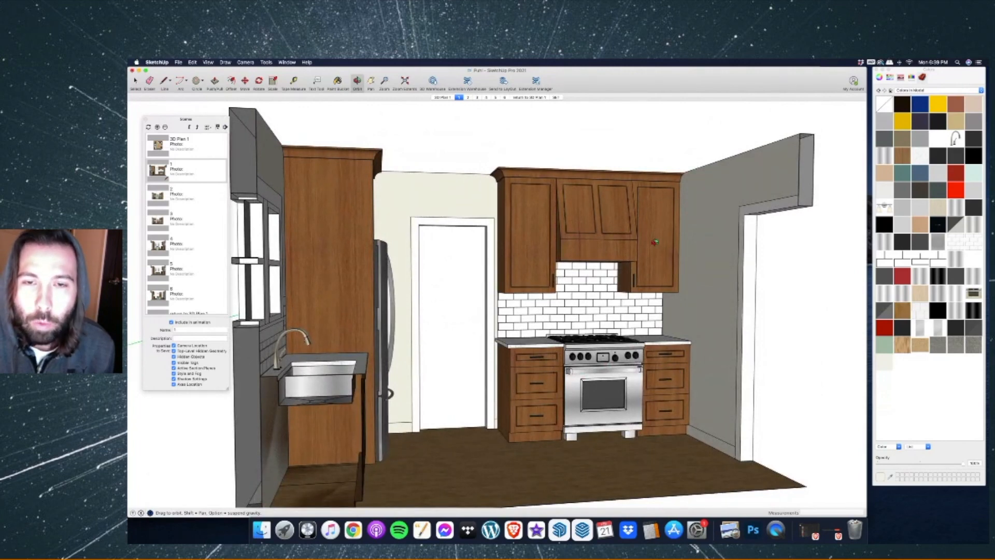
pyautogui.moveTo(596, 248); pyautogui.dragTo(505, 165)
# Hide the section planes in scene 2 and update the scene, saving the change as a new style.
pyautogui.click(468, 97)
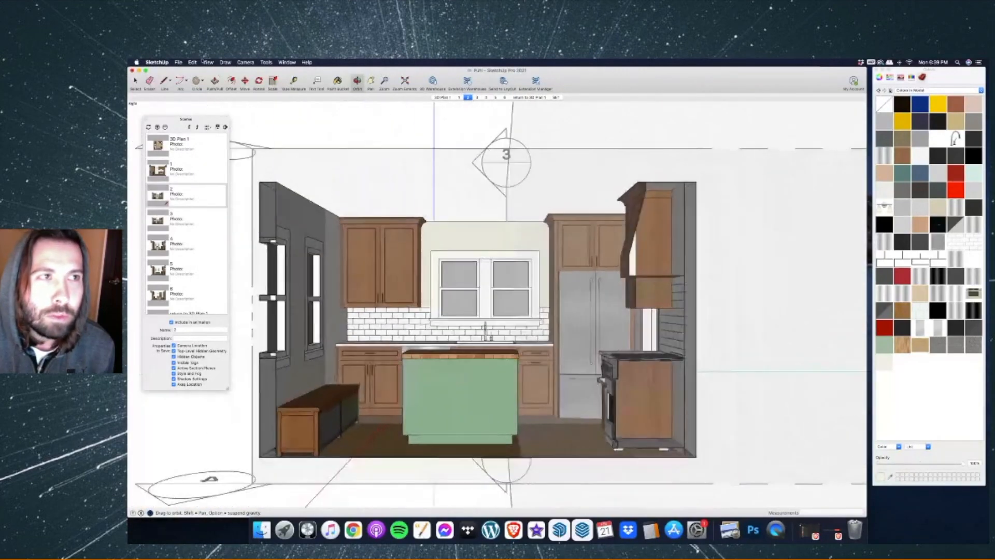
pyautogui.click(208, 62)
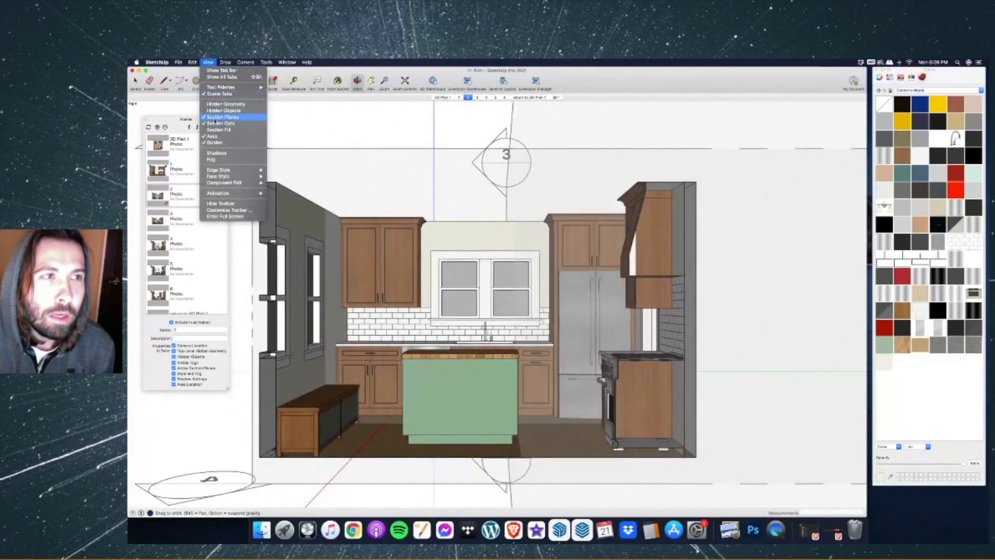
pyautogui.click(223, 116)
pyautogui.rightClick(468, 97)
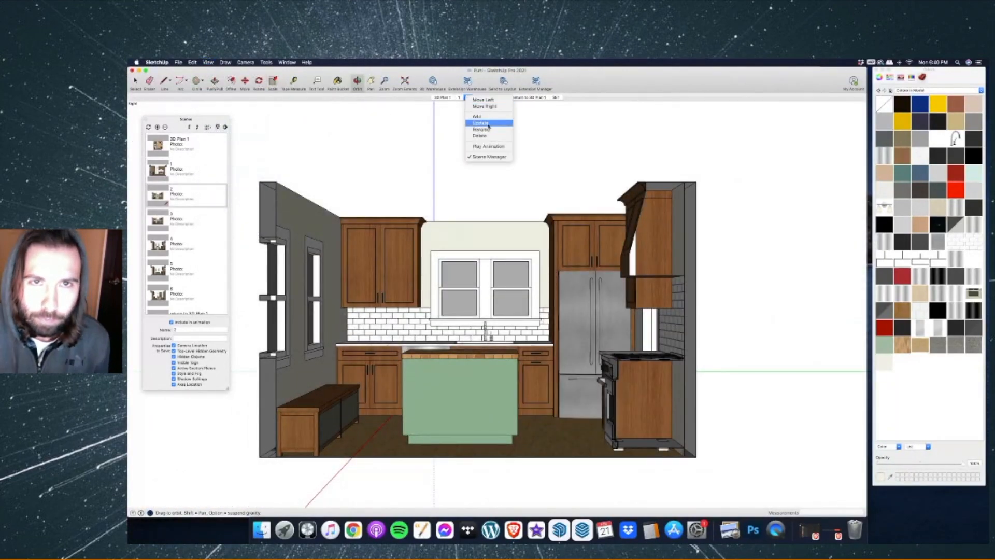
pyautogui.click(488, 124)
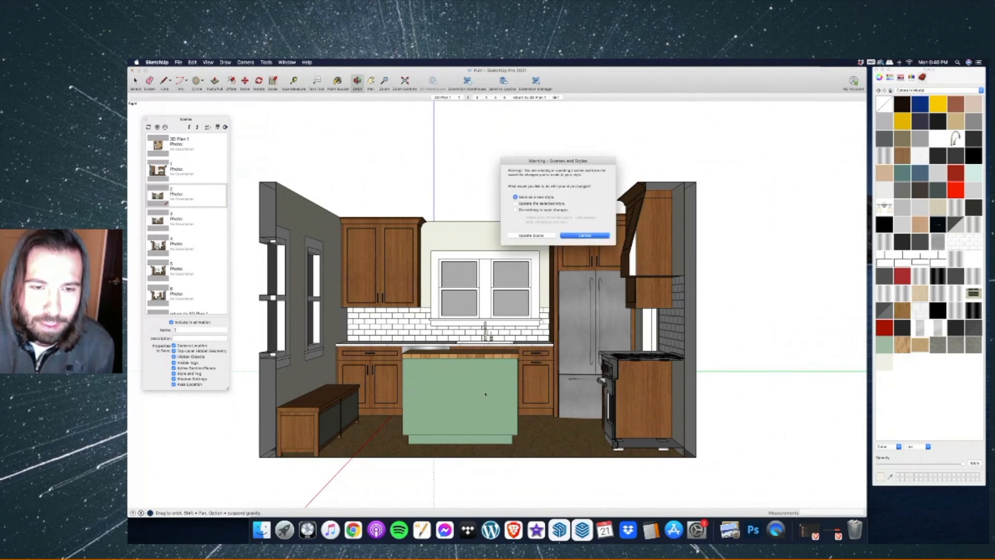
pyautogui.click(536, 235)
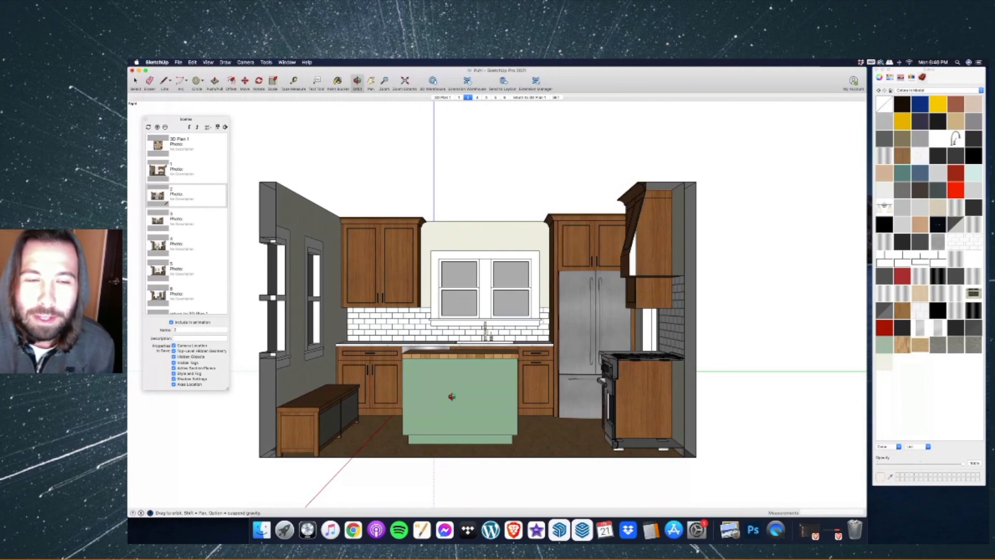
# Hide the section planes in scene 3 and update that scene.
pyautogui.click(478, 98)
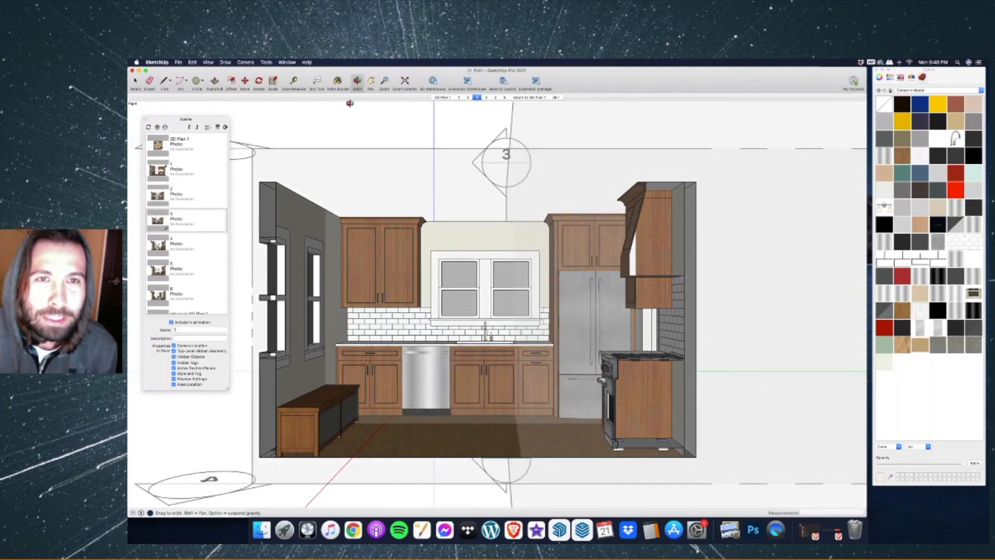
pyautogui.click(202, 63)
pyautogui.click(220, 115)
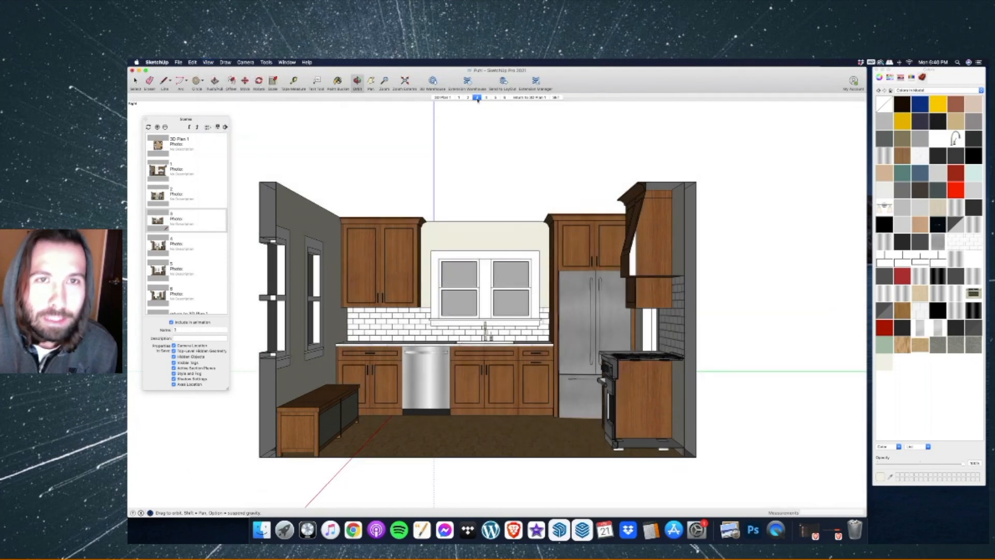
pyautogui.rightClick(478, 100)
pyautogui.click(498, 126)
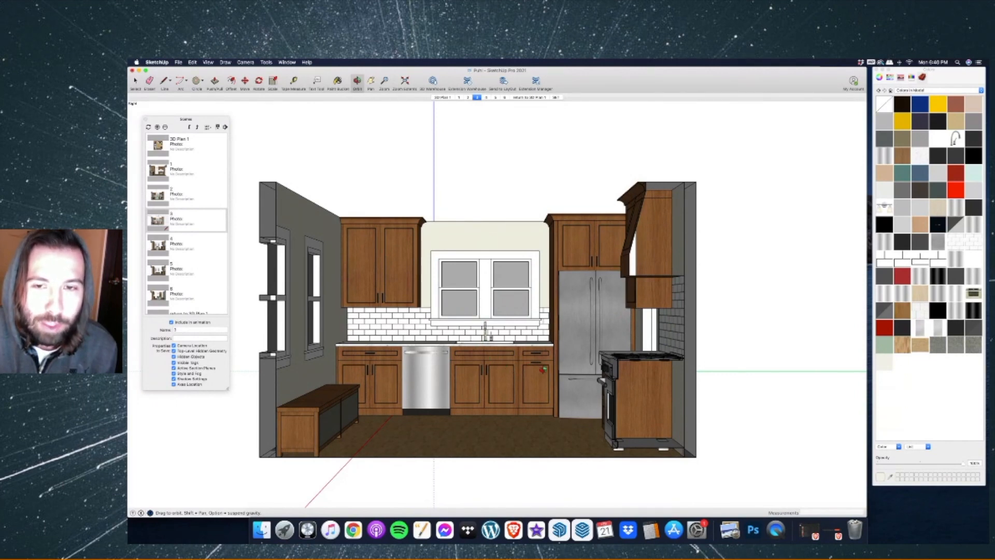
# Review scenes 4, 5 and 6, checking the window bench wall and the microwave side of the island.
pyautogui.click(487, 97)
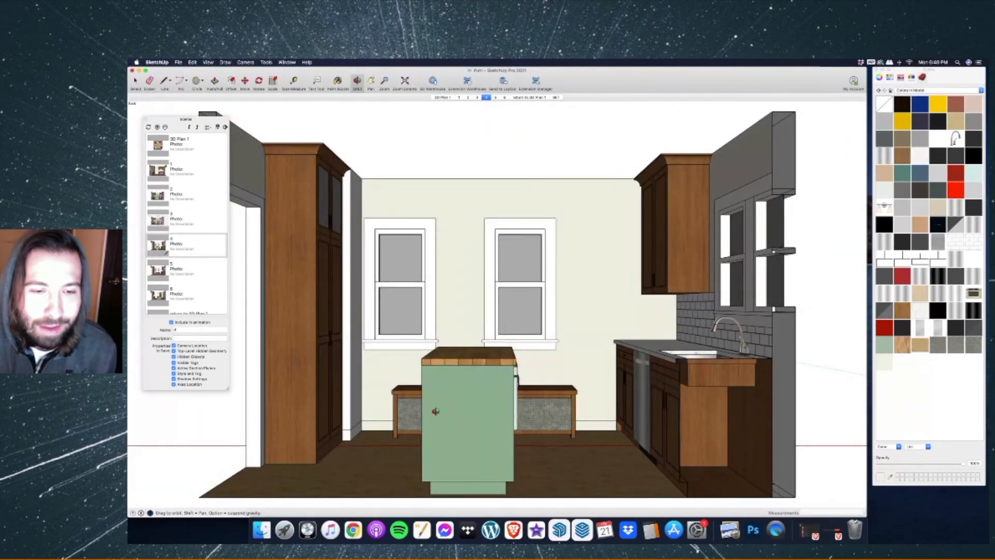
pyautogui.click(495, 97)
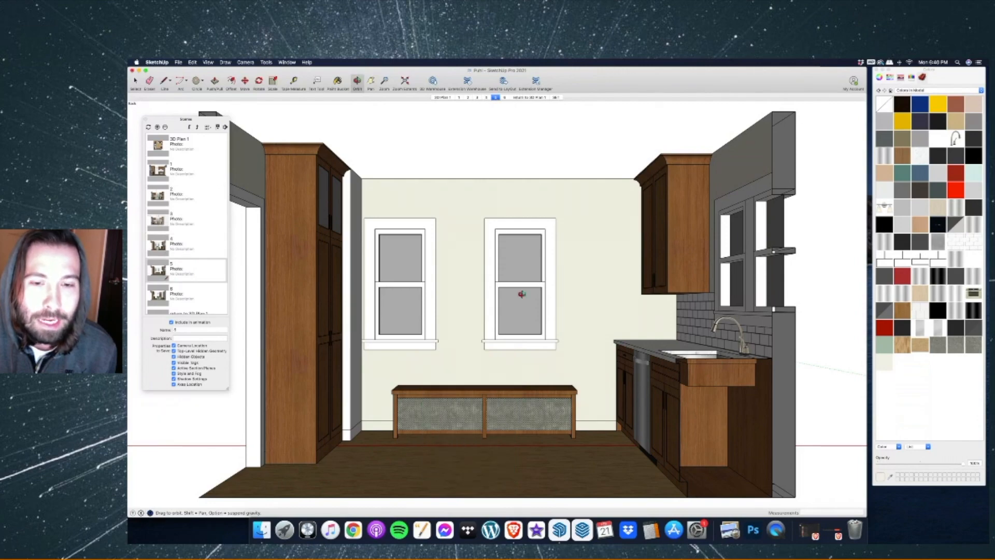
pyautogui.moveTo(458, 423); pyautogui.dragTo(389, 428)
pyautogui.click(505, 97)
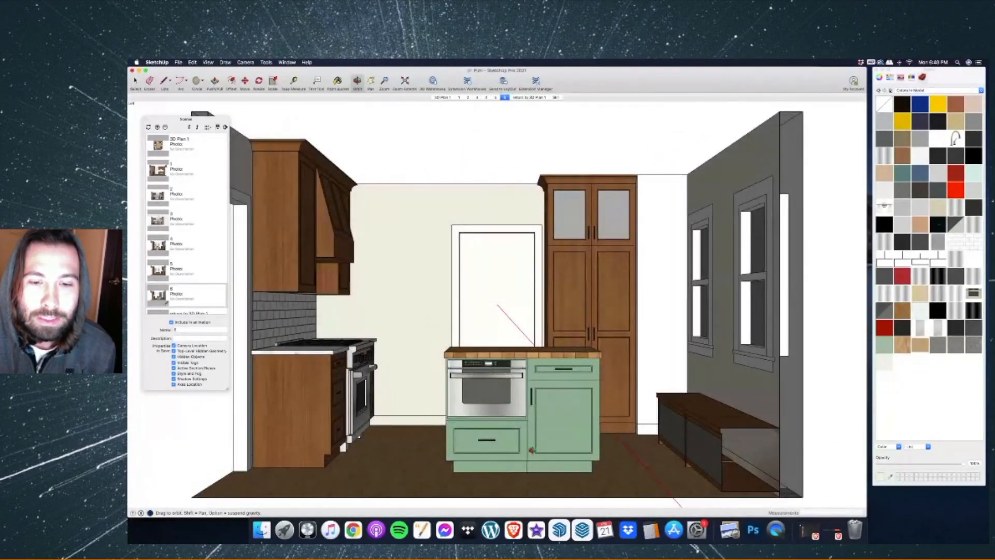
pyautogui.moveTo(493, 400); pyautogui.dragTo(554, 381)
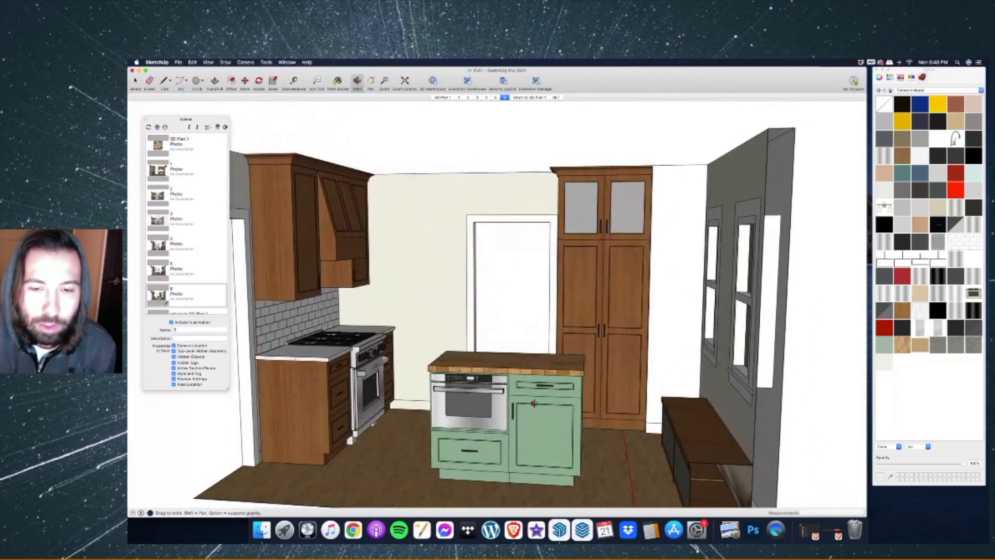
pyautogui.moveTo(570, 417)
pyautogui.mouseDown()
pyautogui.moveTo(479, 386)
pyautogui.moveTo(581, 419)
pyautogui.mouseUp()
# Play the return to 3D Plan 1 scene, go back to SET and examine the labelled alternate floor plan.
pyautogui.click(521, 98)
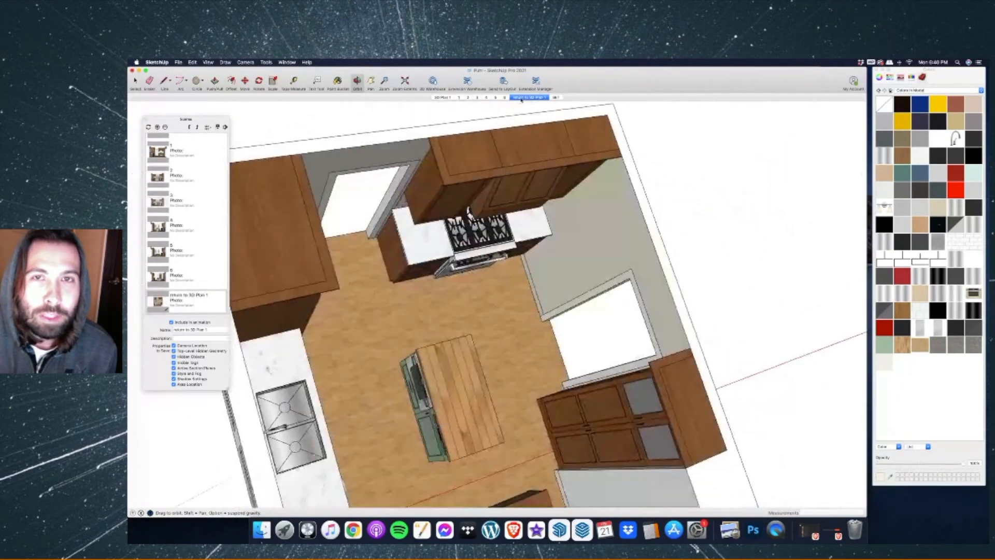
pyautogui.click(555, 98)
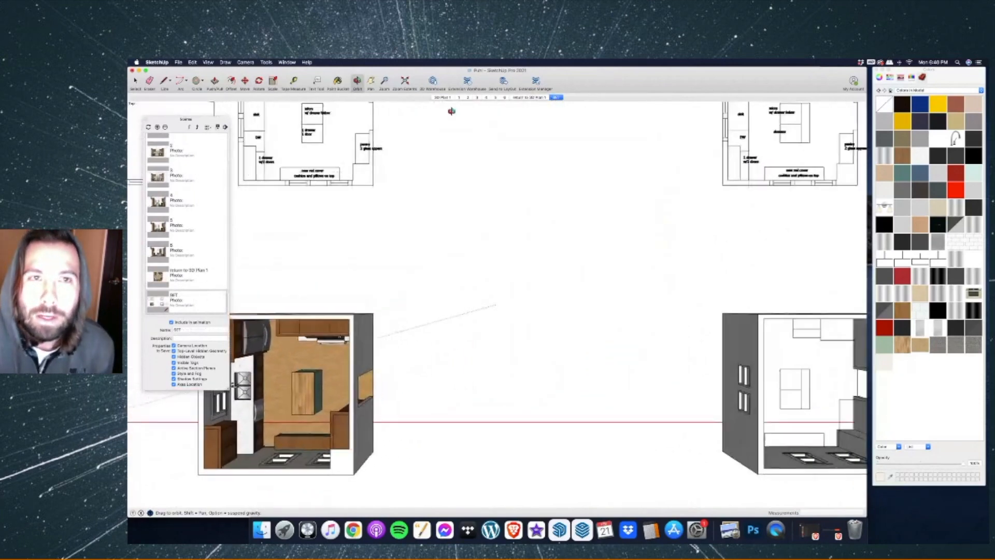
pyautogui.scroll(6, 695, 155)
pyautogui.scroll(-3, 485, 221)
pyautogui.scroll(4, 486, 223)
pyautogui.scroll(-1, 492, 263)
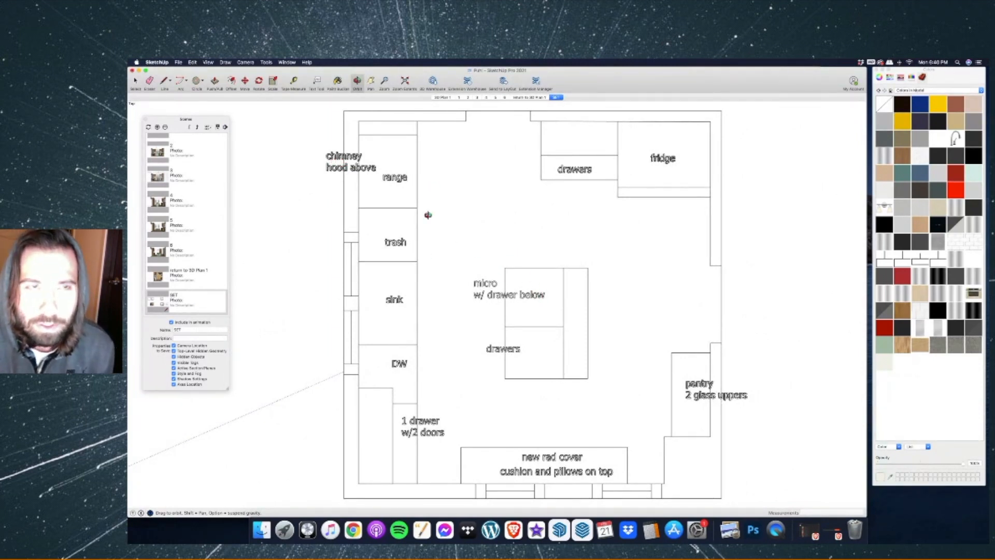
# Select all the loose cabinet footprints beside the empty 3D room and move them next to the labelled alternate floor plan.
pyautogui.press('space')
pyautogui.scroll(-6, 488, 156)
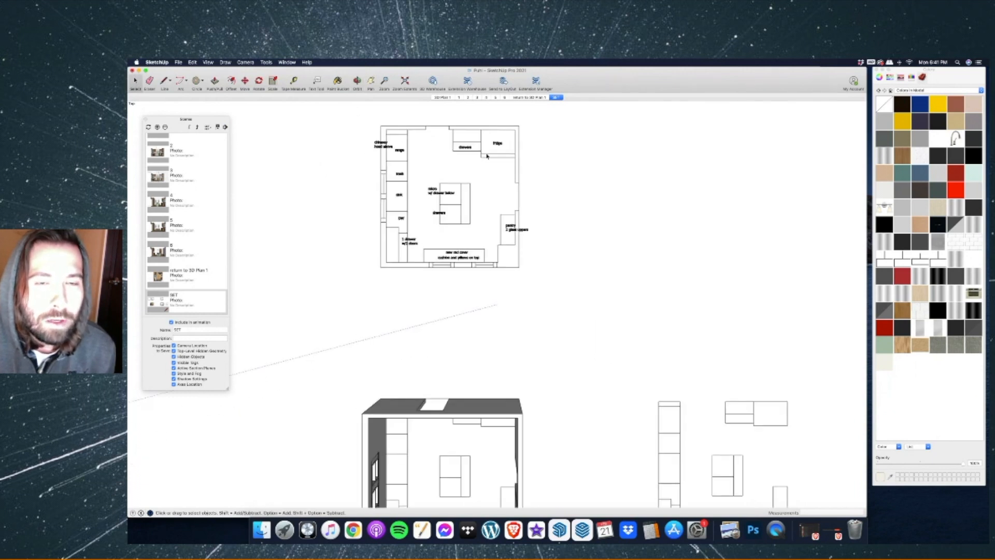
pyautogui.scroll(2, 473, 212)
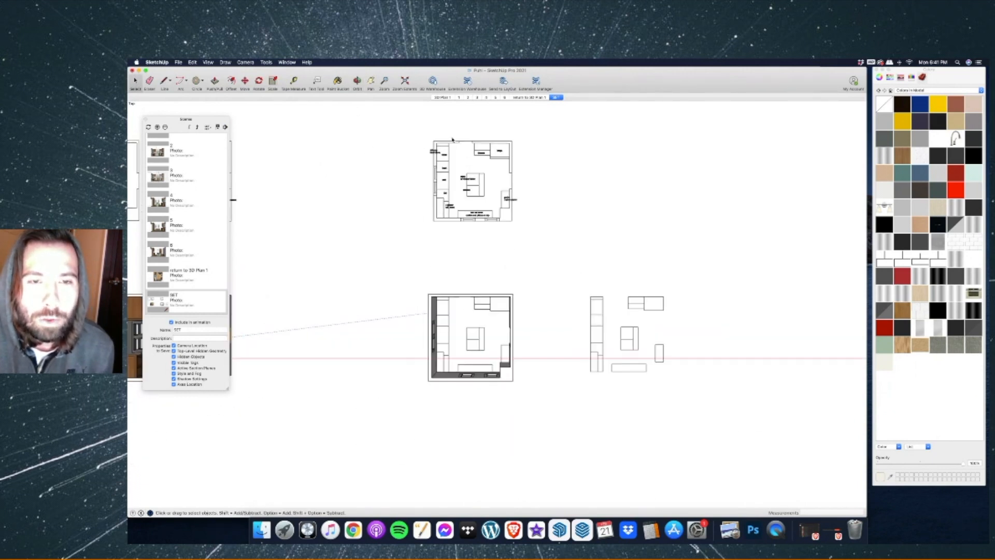
pyautogui.scroll(4, 453, 155)
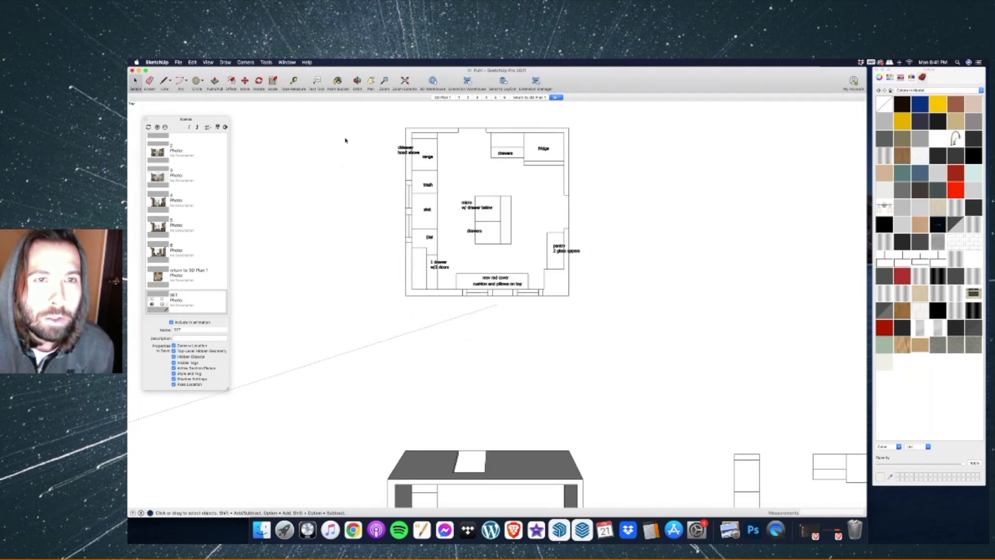
pyautogui.scroll(-4, 345, 140)
pyautogui.moveTo(519, 281); pyautogui.dragTo(463, 227)
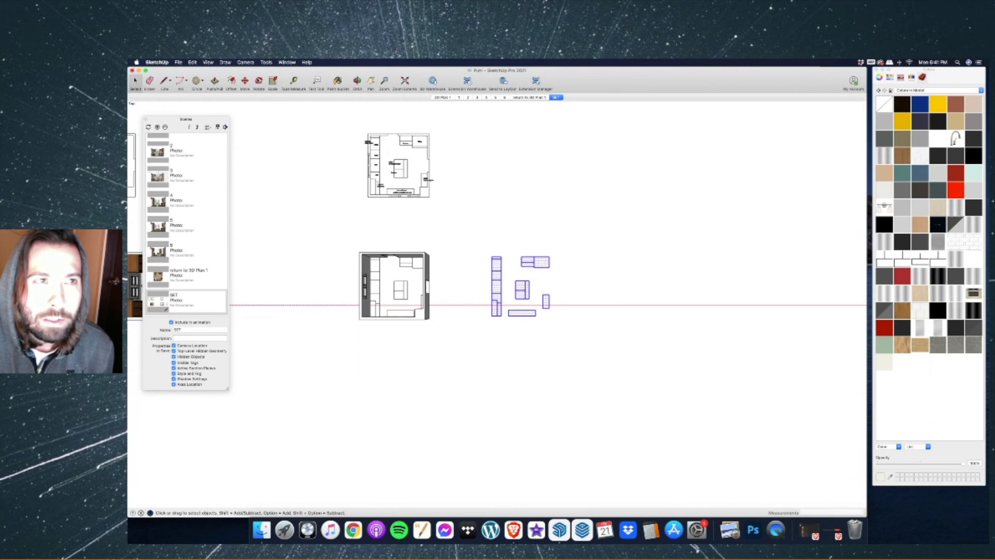
pyautogui.press('m')
pyautogui.click(495, 290)
pyautogui.click(451, 171)
pyautogui.scroll(3, 394, 132)
pyautogui.scroll(1, 500, 160)
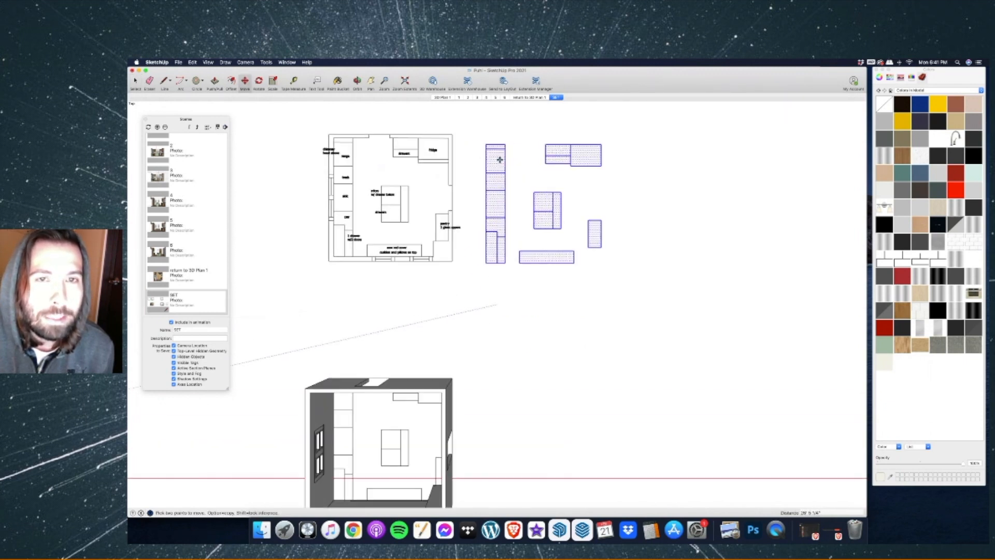
# Push/Pull the fridge footprint in the loose cabinet set up into a tall block.
pyautogui.press('p')
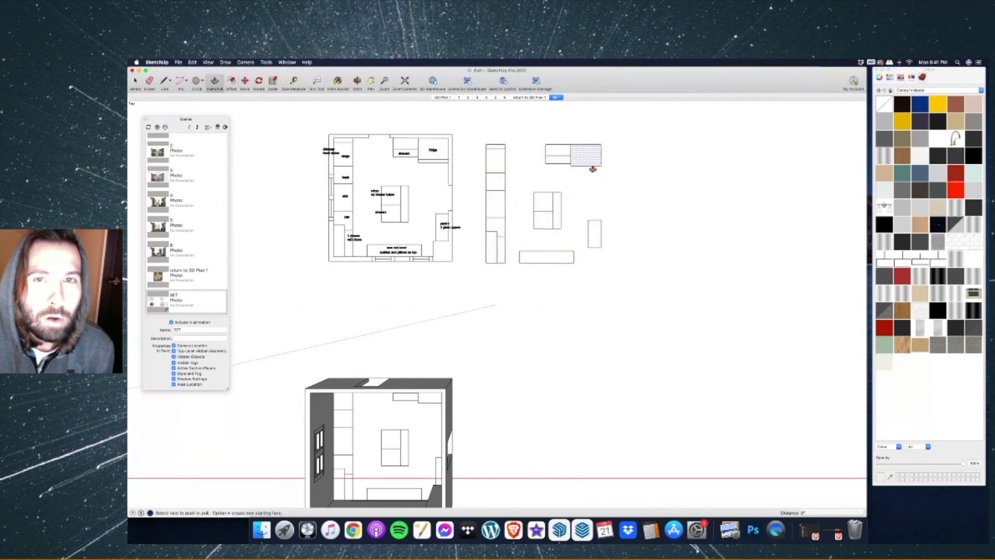
pyautogui.moveTo(581, 165)
pyautogui.mouseDown()
pyautogui.moveTo(418, 419)
pyautogui.moveTo(441, 398)
pyautogui.mouseUp()
pyautogui.scroll(1, 442, 397)
pyautogui.click(357, 82)
pyautogui.moveTo(472, 200); pyautogui.dragTo(552, 130)
pyautogui.scroll(4, 271, 147)
# Push/Pull both parts of the drawers footprint beside the fridge block up to the same base cabinet height.
pyautogui.press('p')
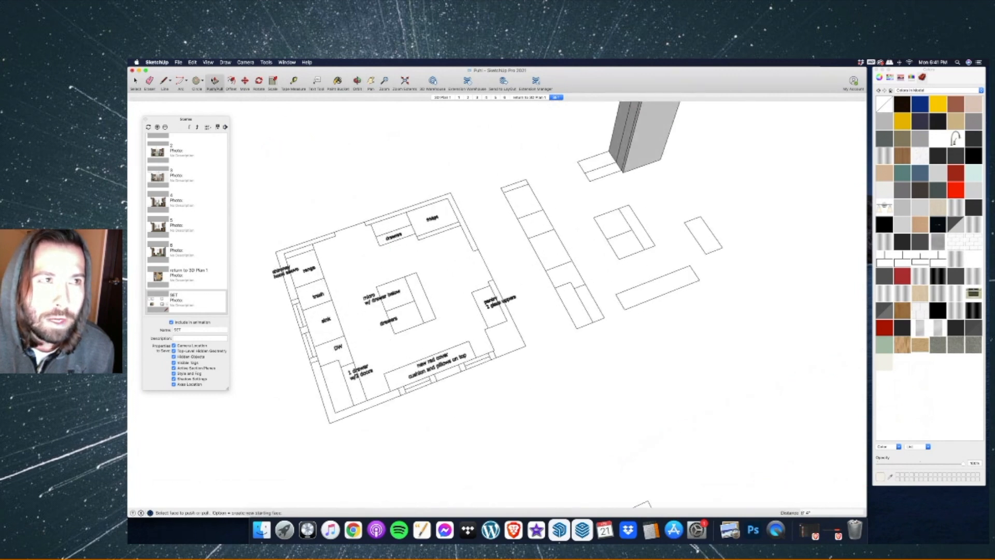
pyautogui.click(582, 152)
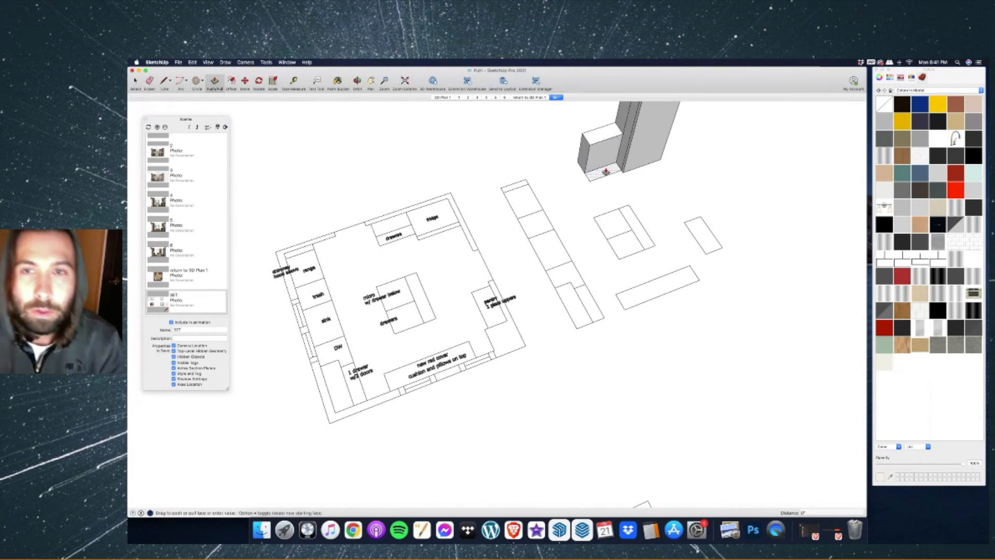
pyautogui.click(605, 171)
pyautogui.press('super+z')
pyautogui.click(604, 172)
pyautogui.click(589, 145)
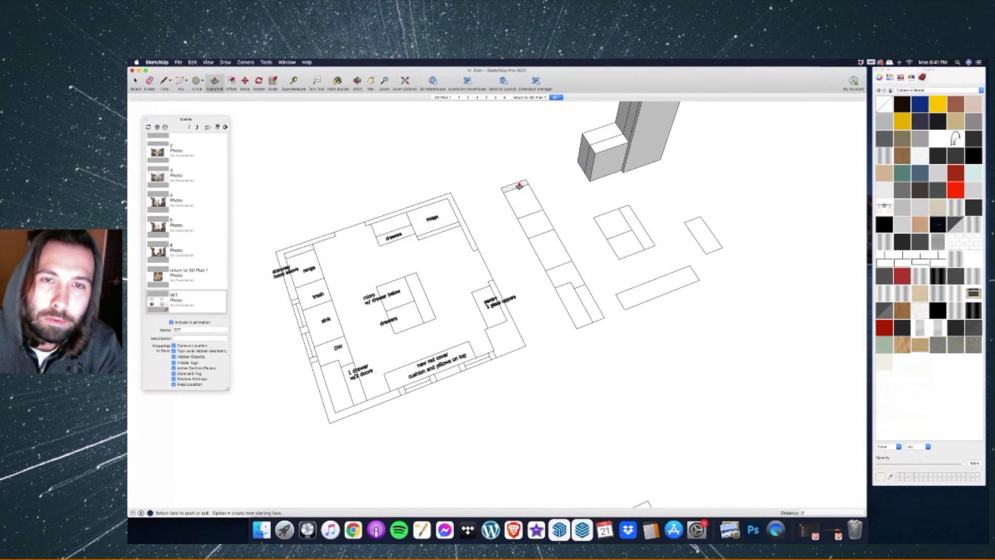
# Push/Pull the end strip, range, trash and sink footprints up to match the height of the drawers cabinet.
pyautogui.click(516, 187)
pyautogui.click(597, 148)
pyautogui.click(528, 205)
pyautogui.click(597, 154)
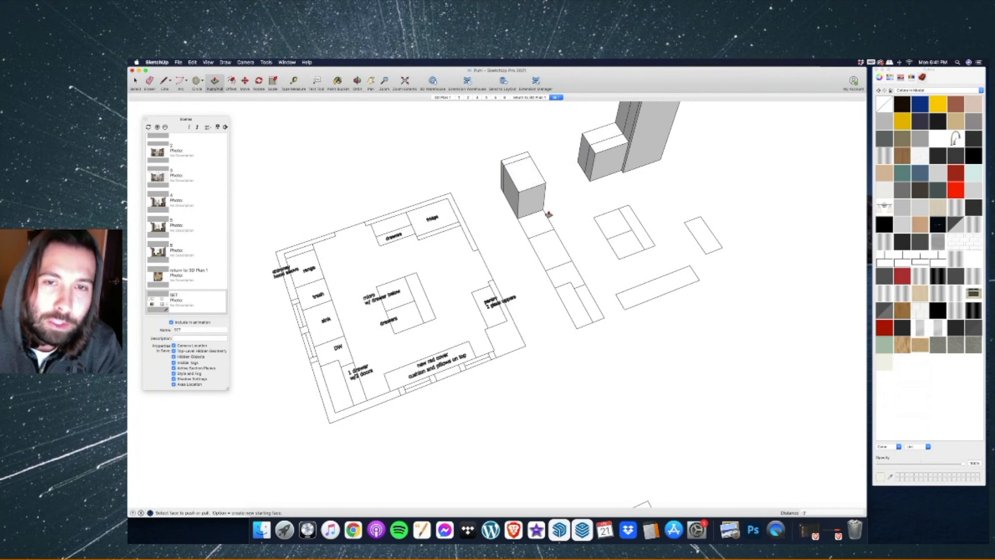
pyautogui.click(531, 223)
pyautogui.click(521, 195)
pyautogui.click(553, 240)
pyautogui.click(539, 207)
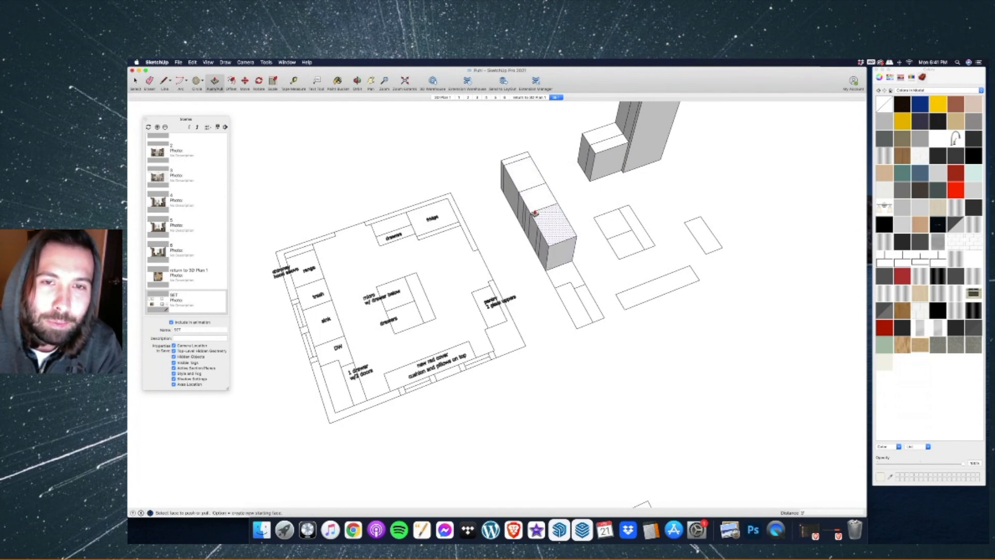
# Extrude the dishwasher and end cabinet footprints to the same height, completing the long base cabinet run.
pyautogui.click(567, 267)
pyautogui.click(557, 240)
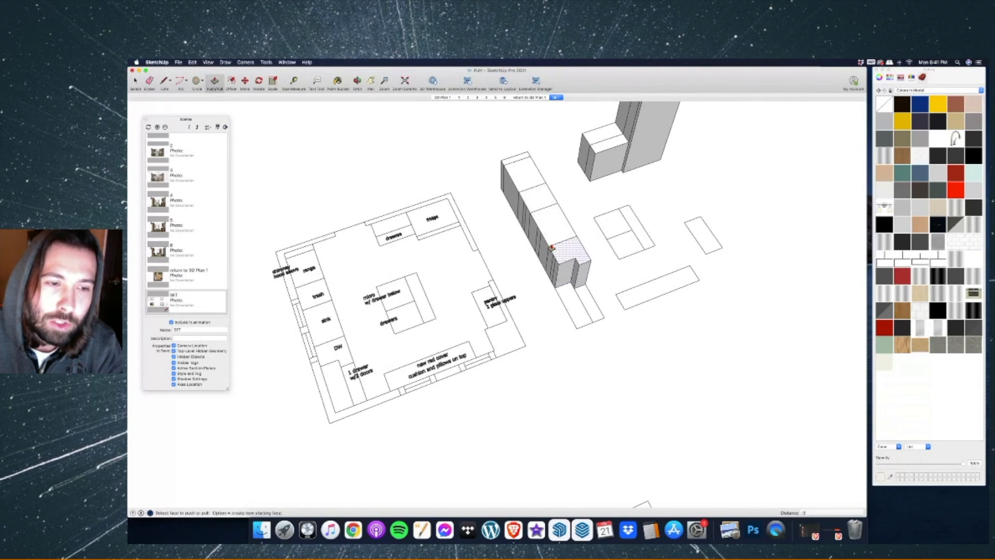
pyautogui.click(584, 283)
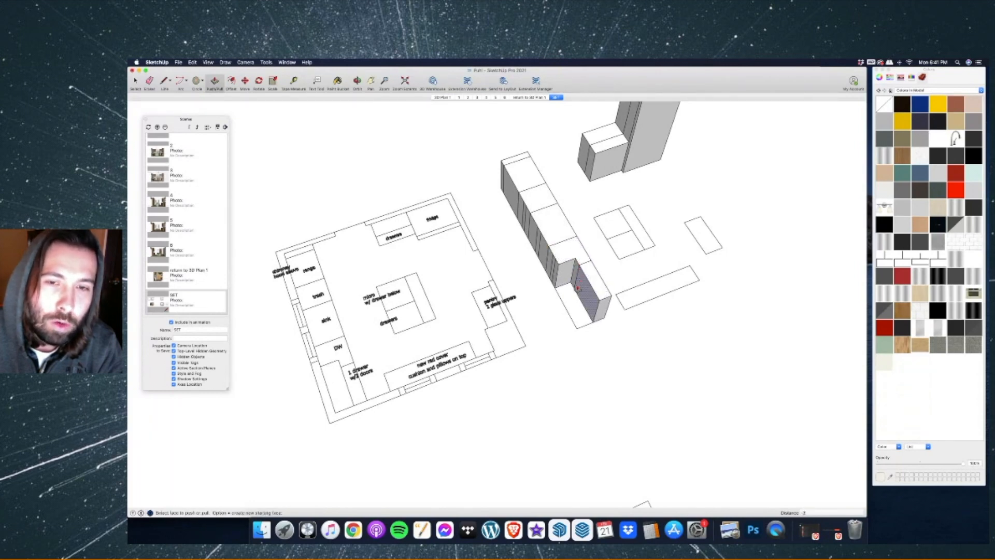
pyautogui.click(584, 277)
# Erase the vertical dividing lines along the back of the long base cabinet run.
pyautogui.click(150, 81)
pyautogui.moveTo(503, 180); pyautogui.dragTo(539, 233)
pyautogui.moveTo(561, 274); pyautogui.dragTo(563, 276)
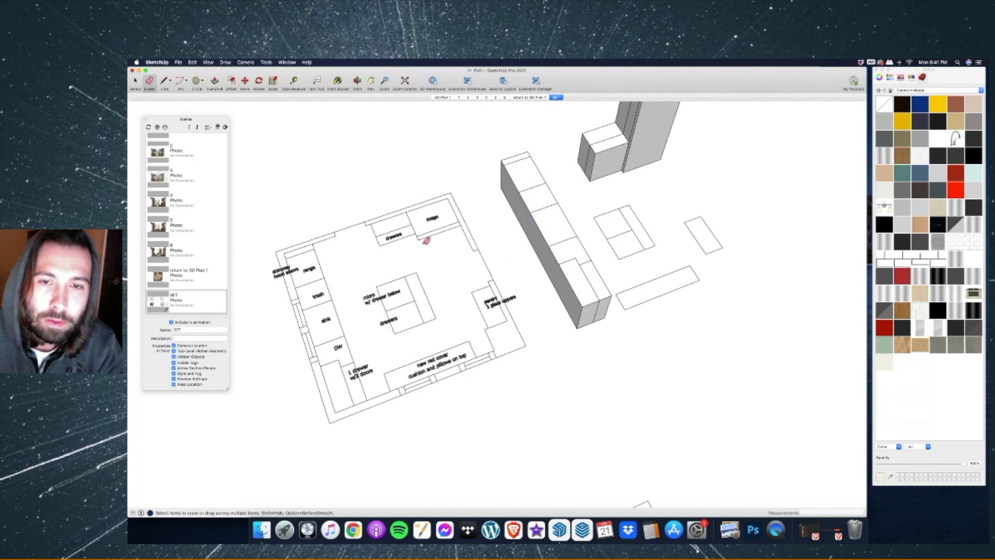
# Push/Pull the pantry footprint up into a tall cabinet block.
pyautogui.scroll(-2, 373, 232)
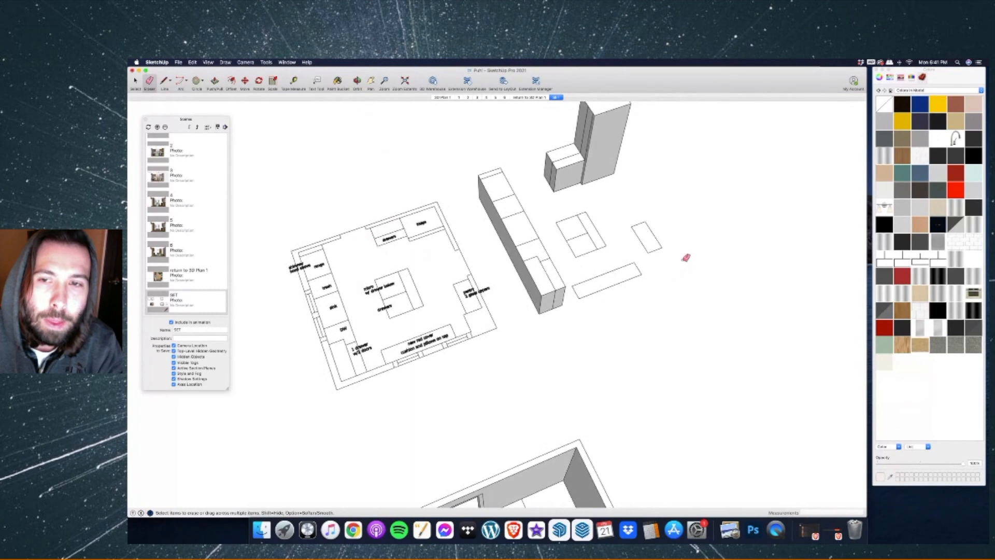
pyautogui.click(214, 81)
pyautogui.moveTo(473, 327); pyautogui.dragTo(618, 263, button='middle')
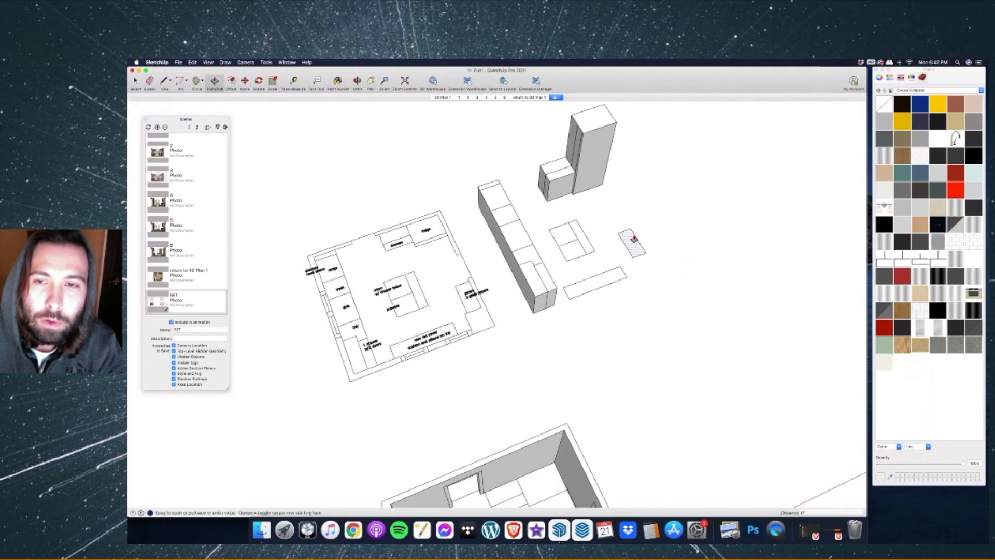
pyautogui.click(633, 239)
pyautogui.click(635, 174)
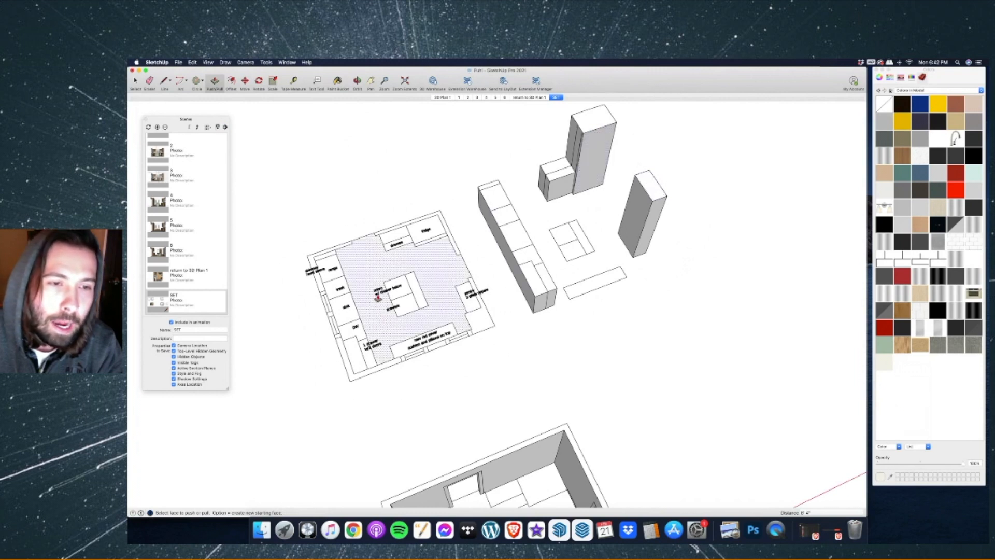
# Raise the island's microwave, drawer and back-strip footprints to one common base cabinet height.
pyautogui.click(570, 238)
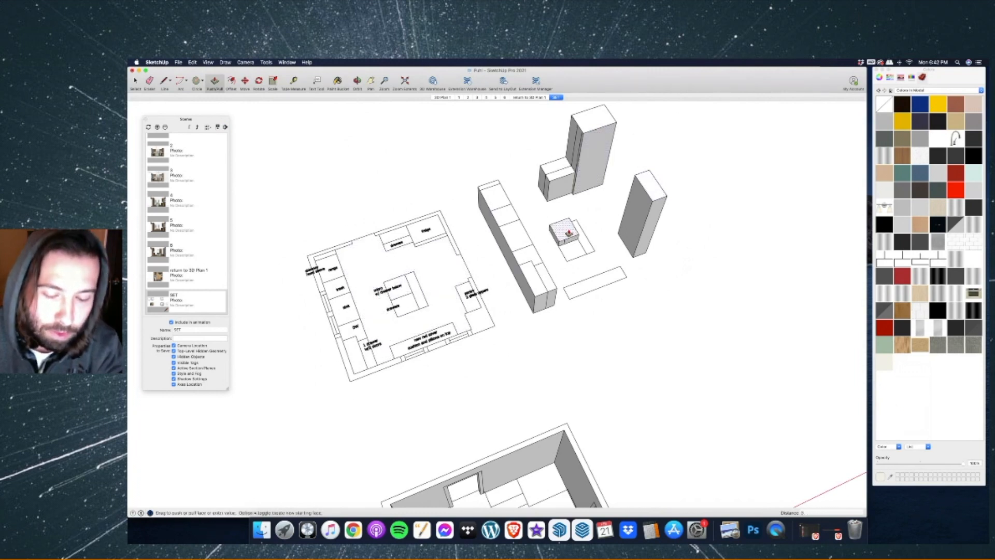
pyautogui.press('Return')
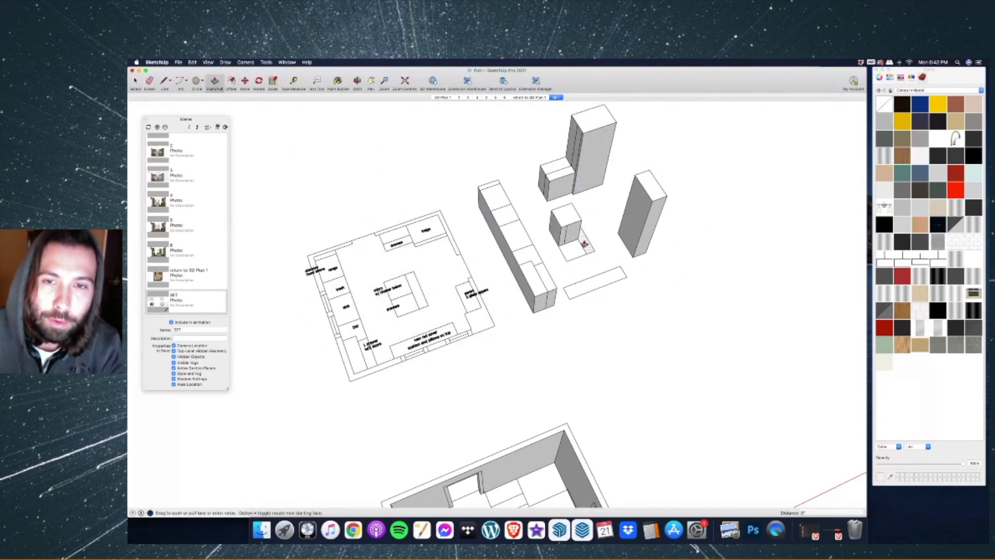
pyautogui.click(571, 228)
pyautogui.click(572, 250)
pyautogui.click(591, 236)
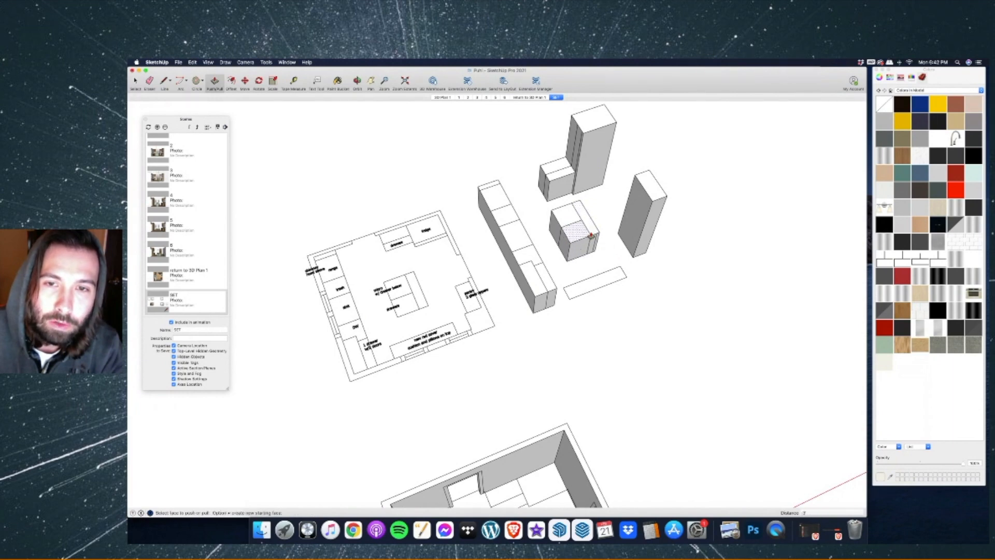
# Check the radiator cover labels on the floor plans and extrude the matching bench footprint into a low block.
pyautogui.scroll(5, 440, 337)
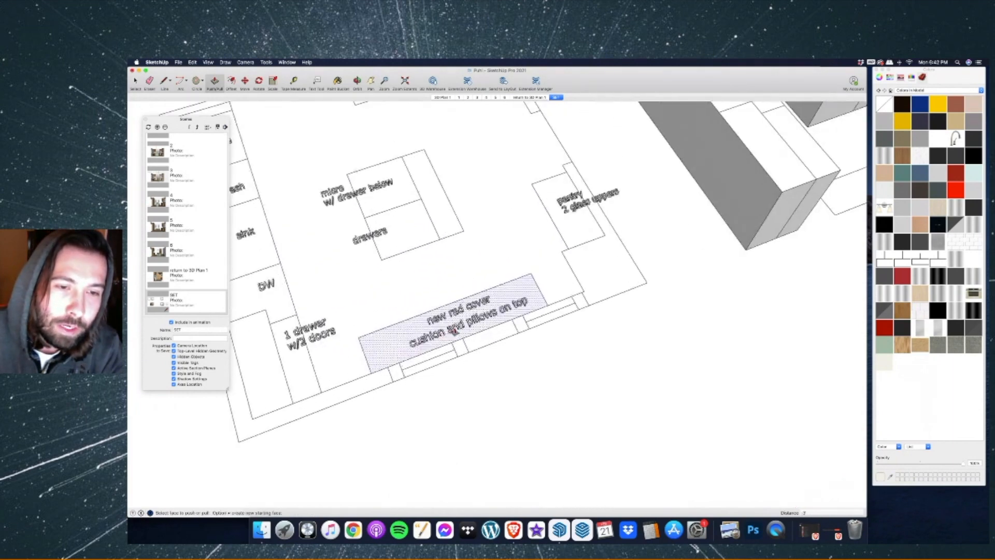
pyautogui.scroll(-10, 496, 322)
pyautogui.scroll(10, 492, 350)
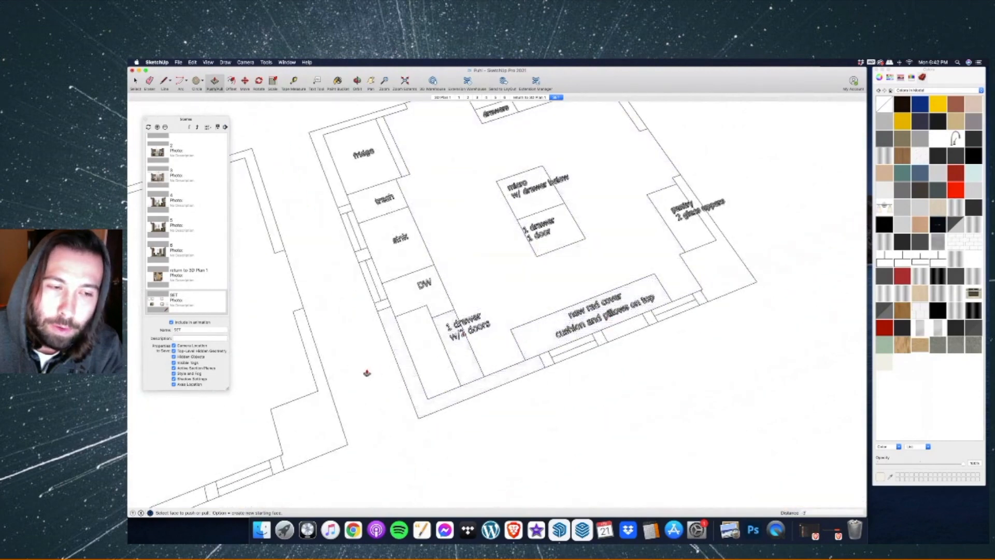
pyautogui.scroll(-10, 367, 372)
pyautogui.scroll(5, 578, 292)
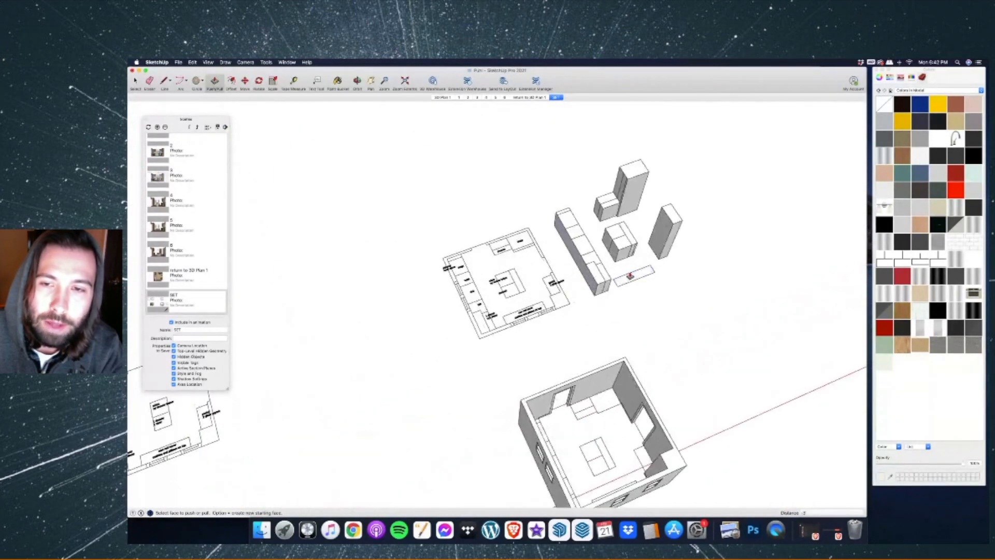
pyautogui.click(645, 268)
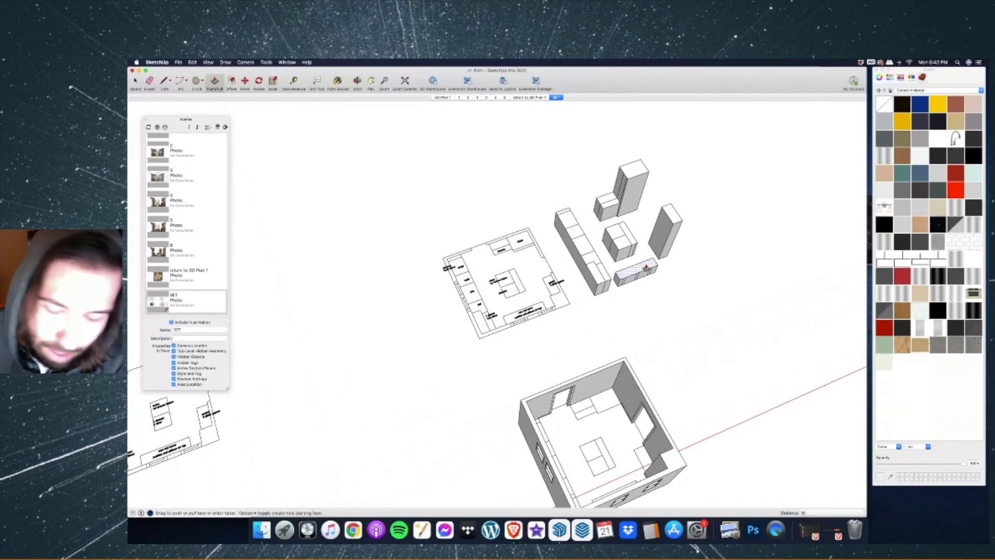
pyautogui.press('Return')
# Erase the vertical dividing lines on the front face of the low radiator cover block.
pyautogui.press('e')
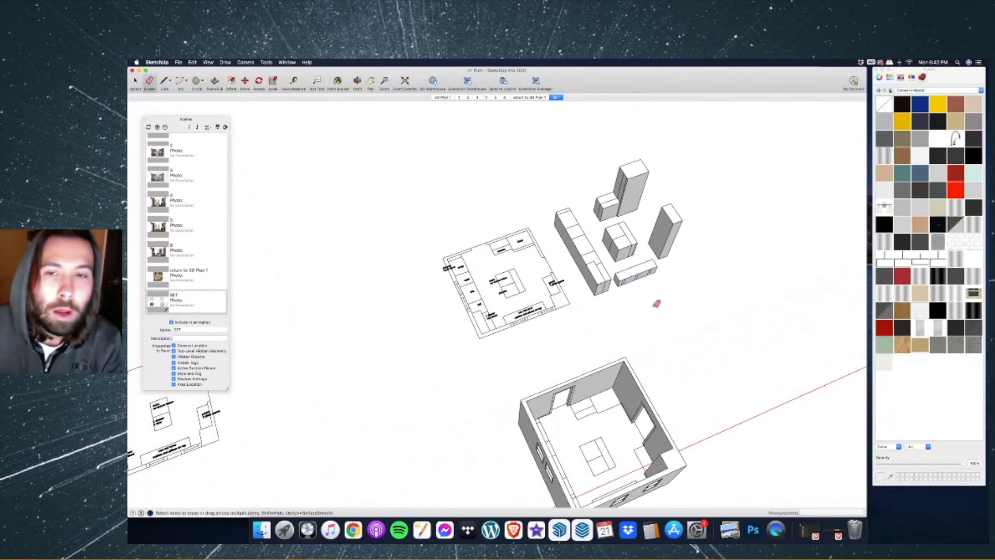
pyautogui.scroll(8, 674, 291)
pyautogui.moveTo(629, 258)
pyautogui.mouseDown()
pyautogui.moveTo(546, 284)
pyautogui.moveTo(575, 278)
pyautogui.mouseUp()
pyautogui.moveTo(520, 299); pyautogui.dragTo(498, 304)
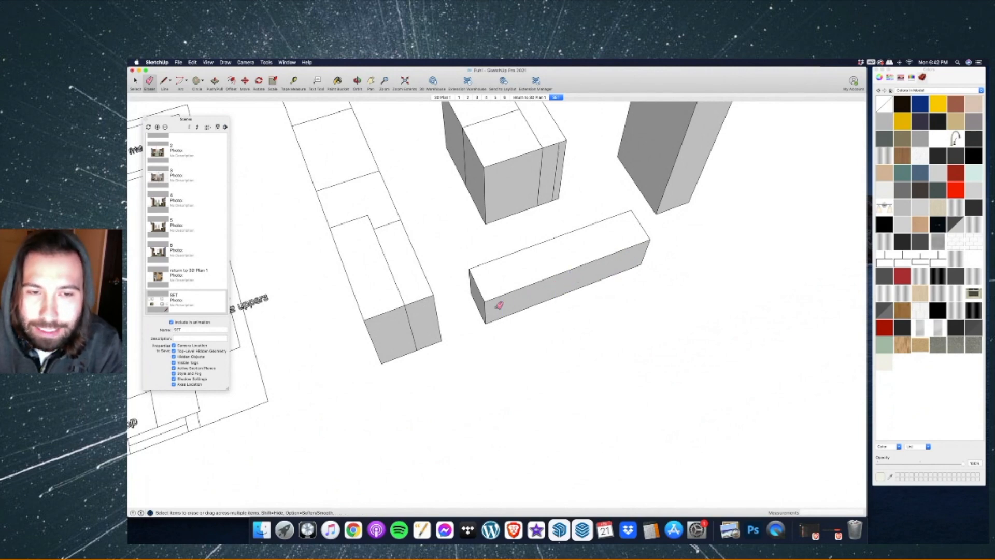
# Erase the leftover vertical lines on the side of the tall fridge block.
pyautogui.scroll(-3, 487, 306)
pyautogui.moveTo(373, 162)
pyautogui.mouseDown(button='middle')
pyautogui.moveTo(491, 140)
pyautogui.moveTo(529, 220)
pyautogui.moveTo(299, 249)
pyautogui.mouseUp(button='middle')
pyautogui.scroll(-6, 567, 228)
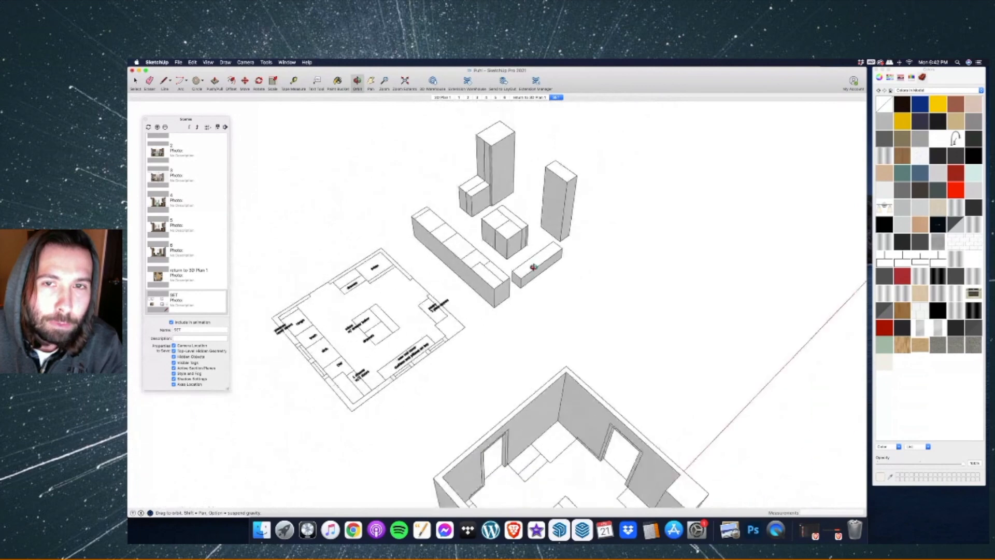
pyautogui.scroll(5, 545, 355)
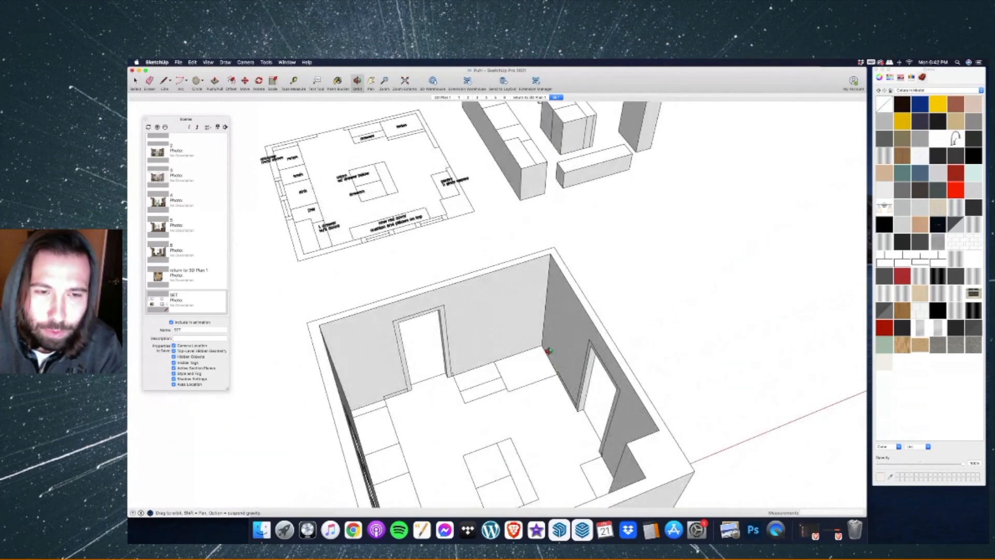
pyautogui.scroll(-6, 551, 351)
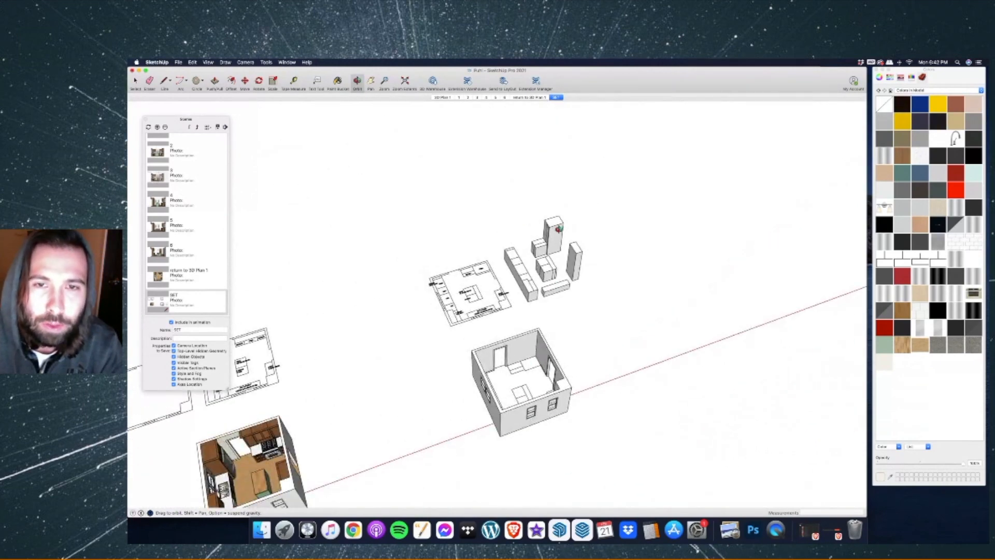
pyautogui.scroll(4, 558, 230)
pyautogui.press('e')
pyautogui.scroll(4, 512, 241)
pyautogui.moveTo(550, 240); pyautogui.dragTo(542, 219)
pyautogui.scroll(-8, 542, 219)
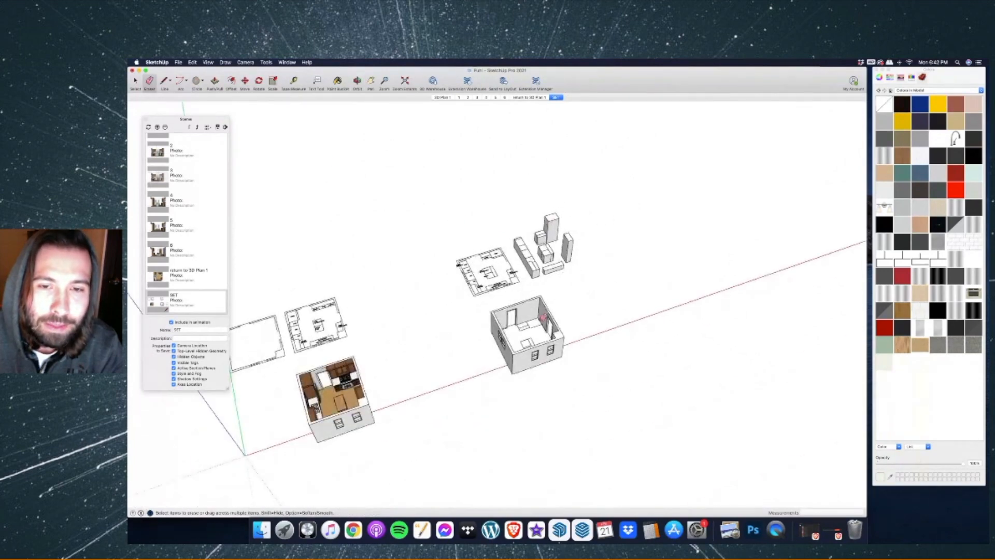
# Draw a line across the fridge's front on the labelled floor plan, from its front corner to the side wall.
pyautogui.scroll(6, 550, 240)
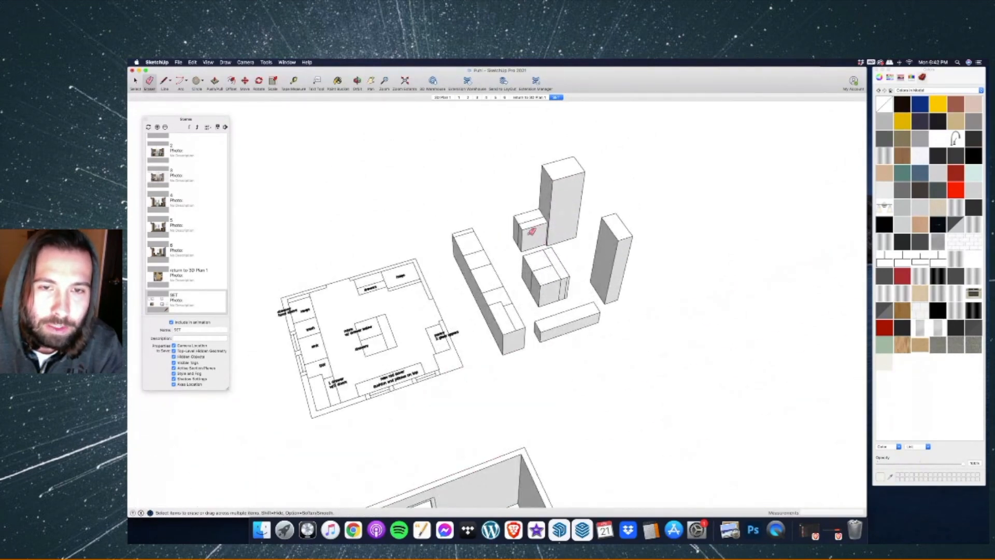
pyautogui.scroll(-3, 549, 241)
pyautogui.scroll(3, 547, 239)
pyautogui.scroll(6, 337, 334)
pyautogui.scroll(-5, 440, 328)
pyautogui.click(164, 80)
pyautogui.scroll(-2, 367, 280)
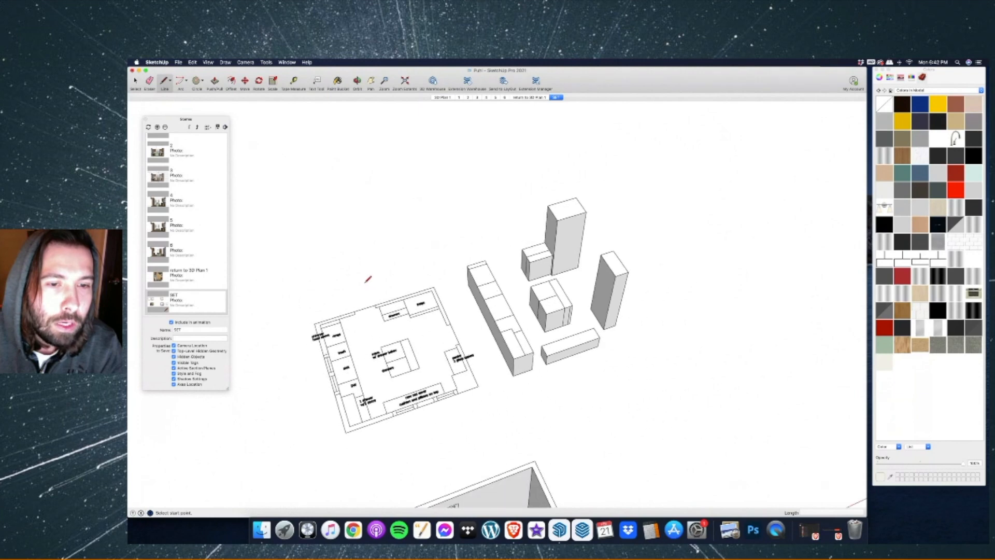
pyautogui.scroll(4, 426, 311)
pyautogui.click(387, 314)
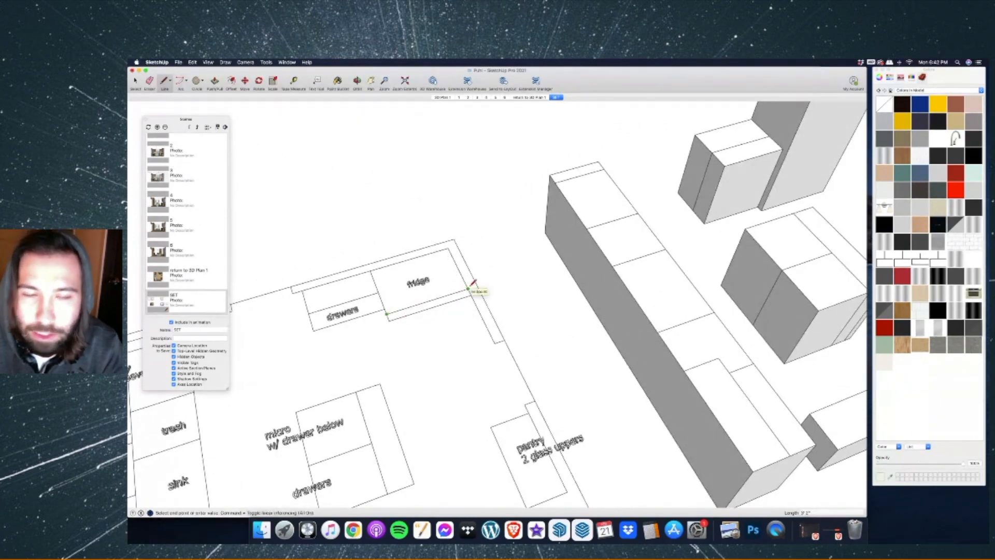
pyautogui.click(472, 285)
pyautogui.scroll(-3, 404, 326)
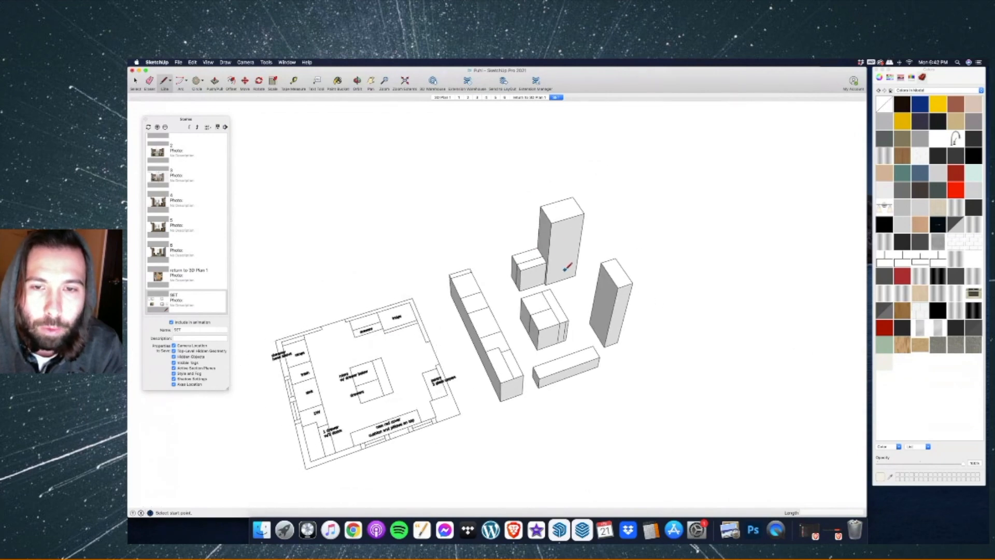
pyautogui.click(545, 284)
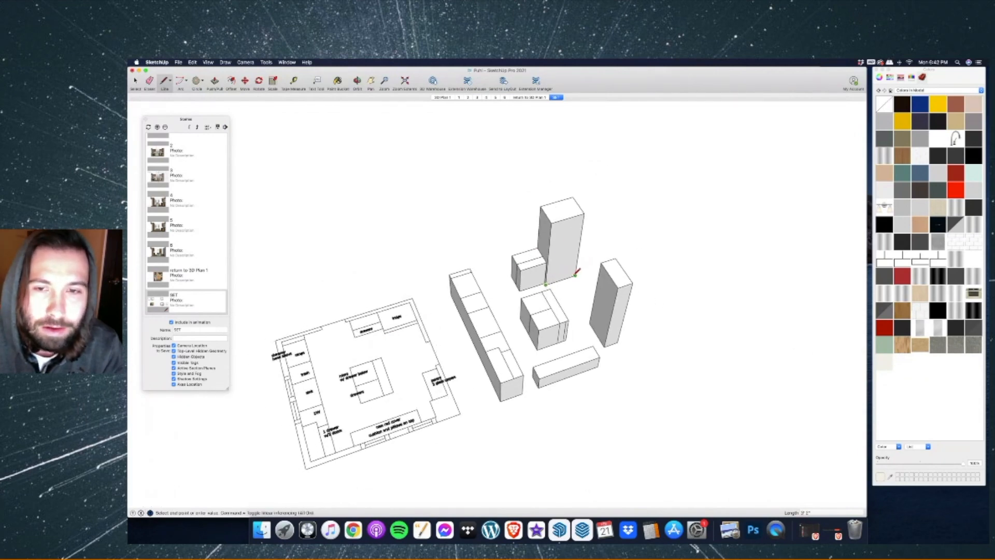
pyautogui.scroll(4, 577, 273)
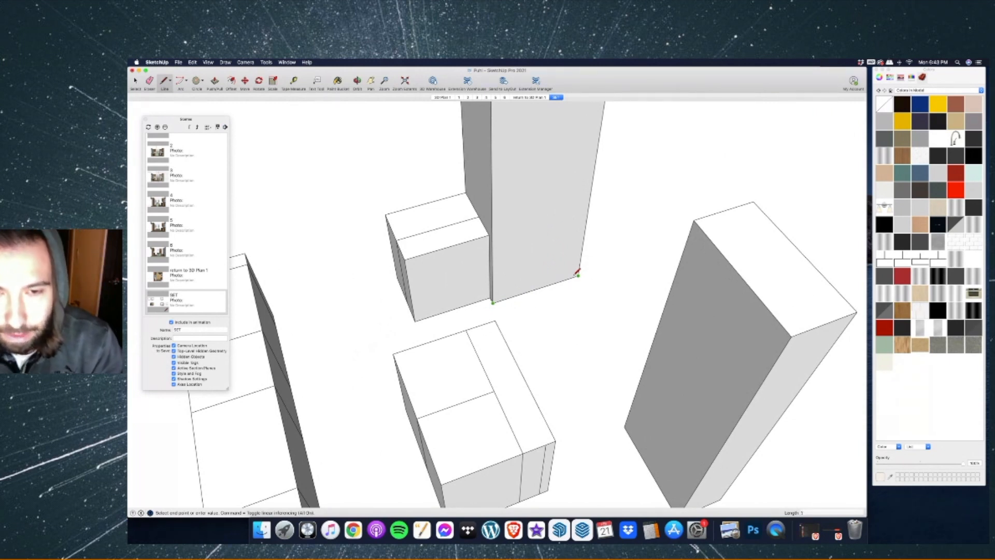
pyautogui.press('Escape')
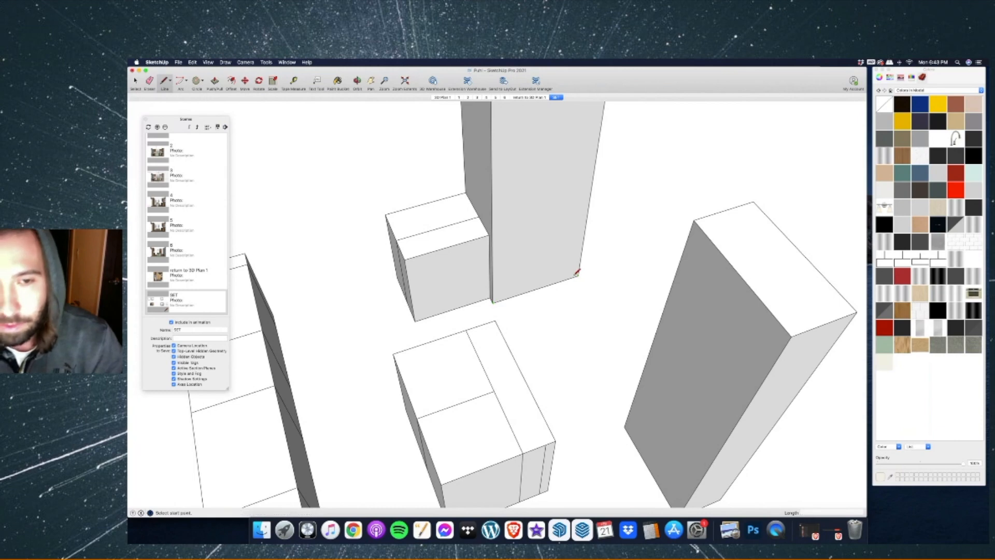
# Draw the rectangular outline of the fridge opening on the front face of the tall fridge block, leaving a header above it.
pyautogui.scroll(-5, 577, 272)
pyautogui.scroll(4, 576, 273)
pyautogui.scroll(1, 577, 273)
pyautogui.click(577, 273)
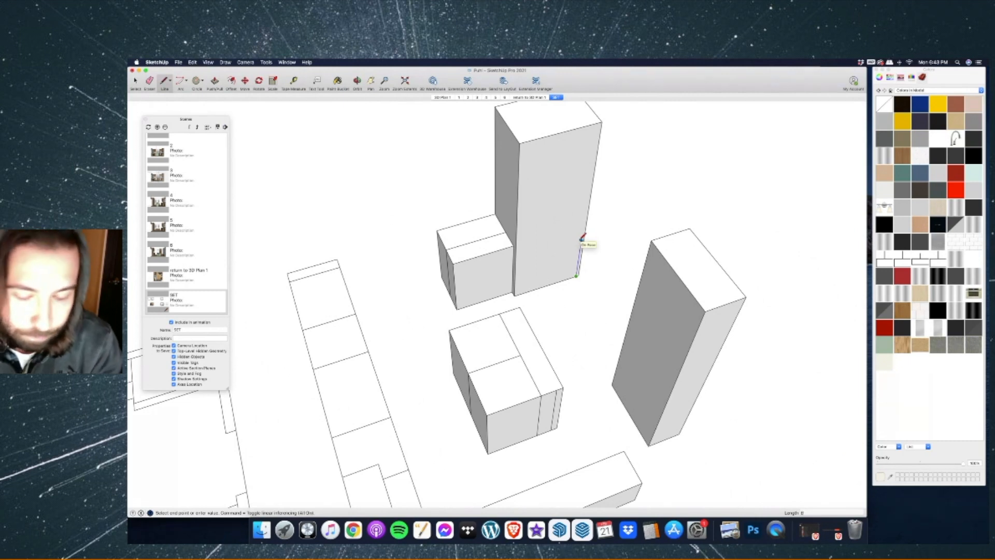
pyautogui.click(592, 175)
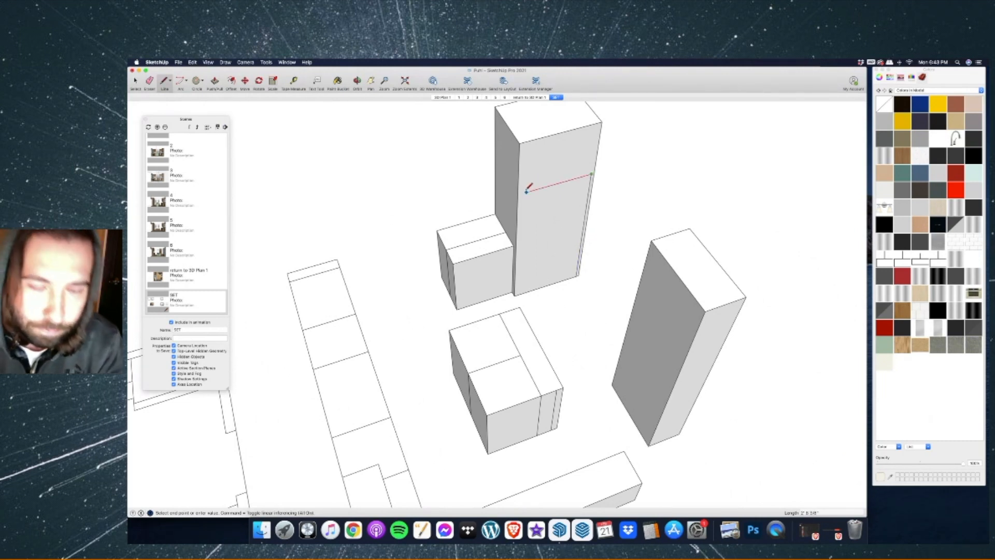
pyautogui.click(519, 194)
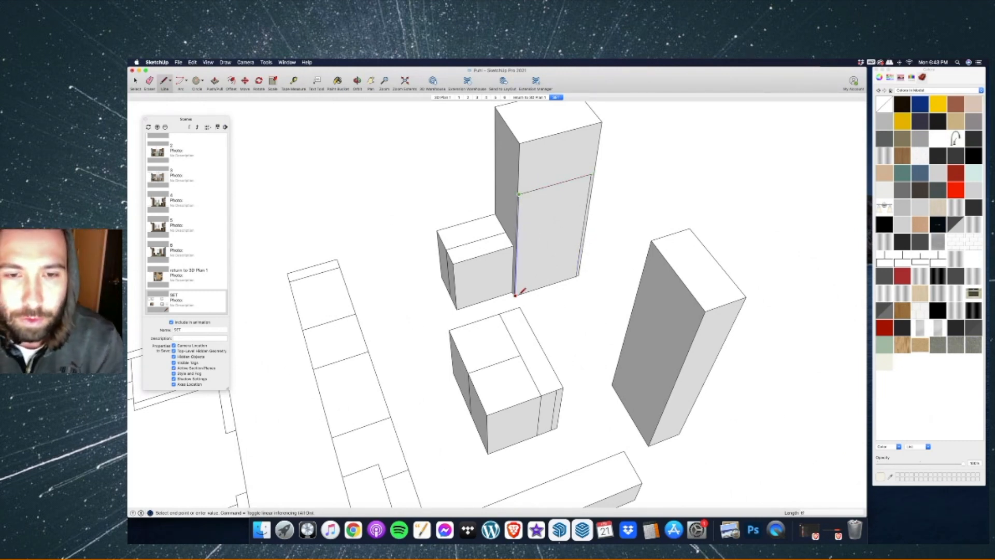
pyautogui.click(515, 295)
# Check the drawers on the labelled floor plan, and retrace the dividing line across the drawers block's top up to the fridge block.
pyautogui.scroll(-5, 557, 251)
pyautogui.scroll(6, 369, 285)
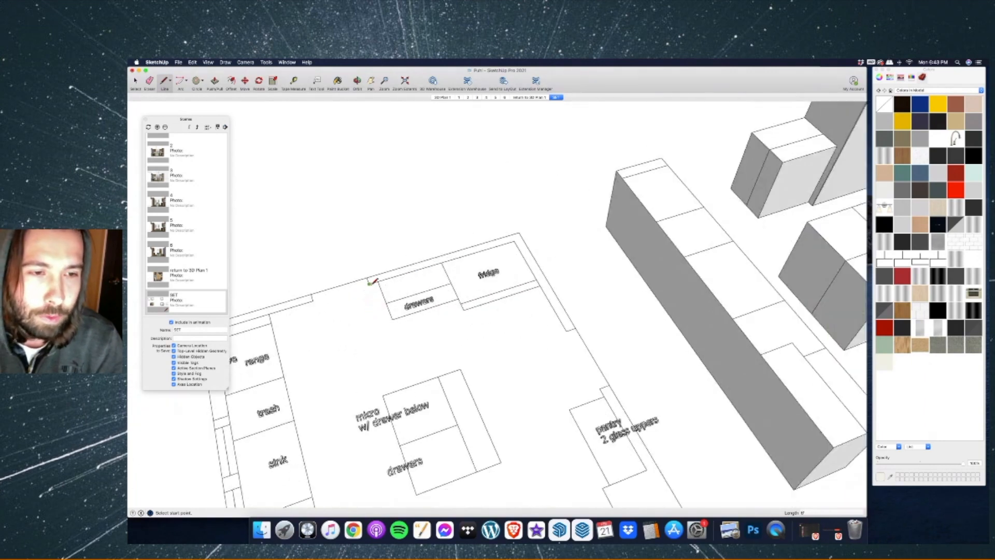
pyautogui.press('Escape')
pyautogui.scroll(-6, 374, 282)
pyautogui.scroll(5, 496, 257)
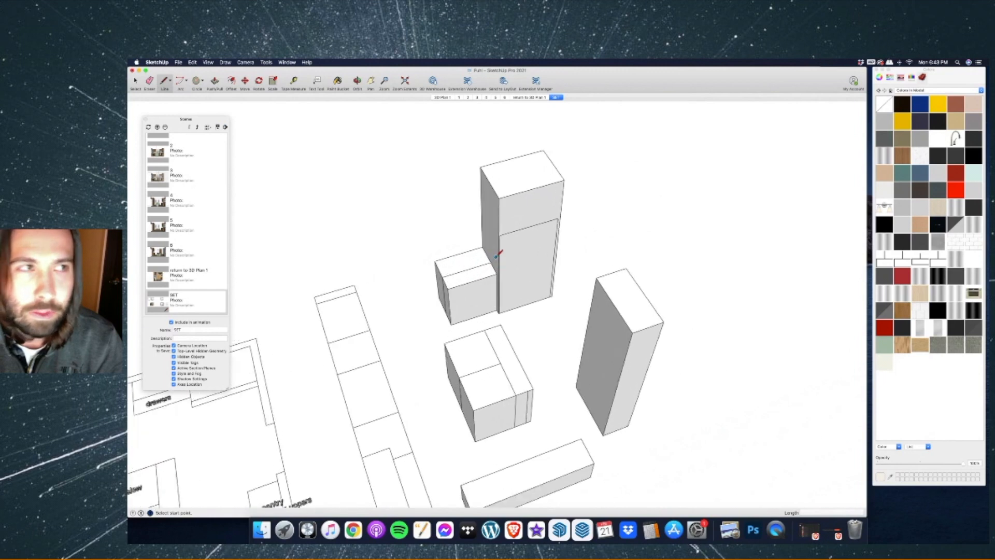
pyautogui.scroll(3, 406, 223)
pyautogui.click(449, 291)
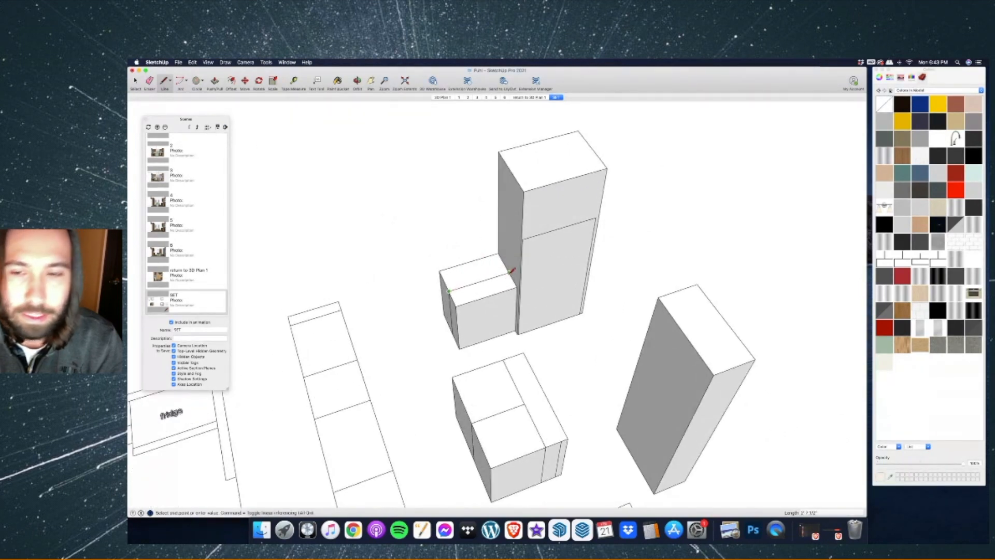
pyautogui.click(512, 271)
# Pull the tall fridge block's side face outward toward the drawers block to leave a thin panel beside the opening outline.
pyautogui.press('p')
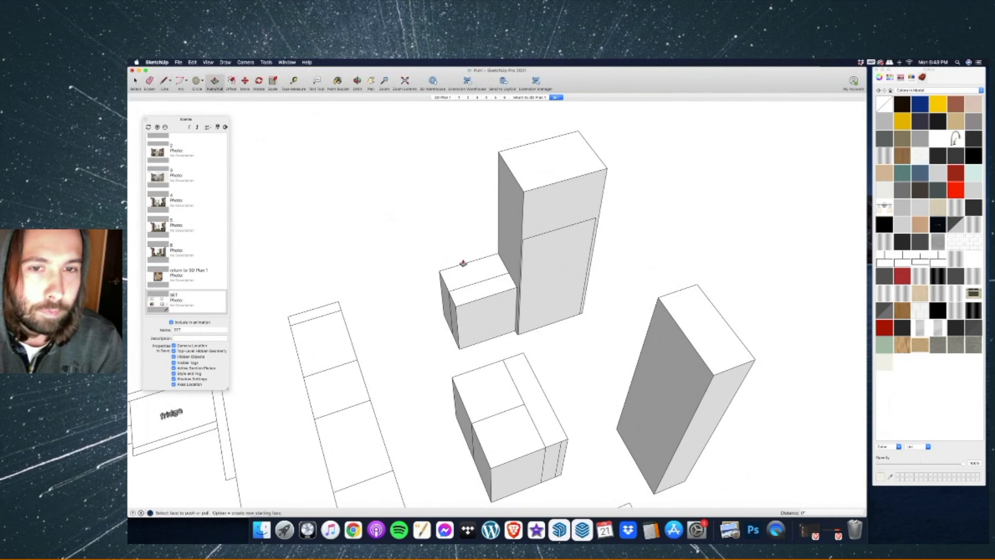
pyautogui.scroll(3, 515, 262)
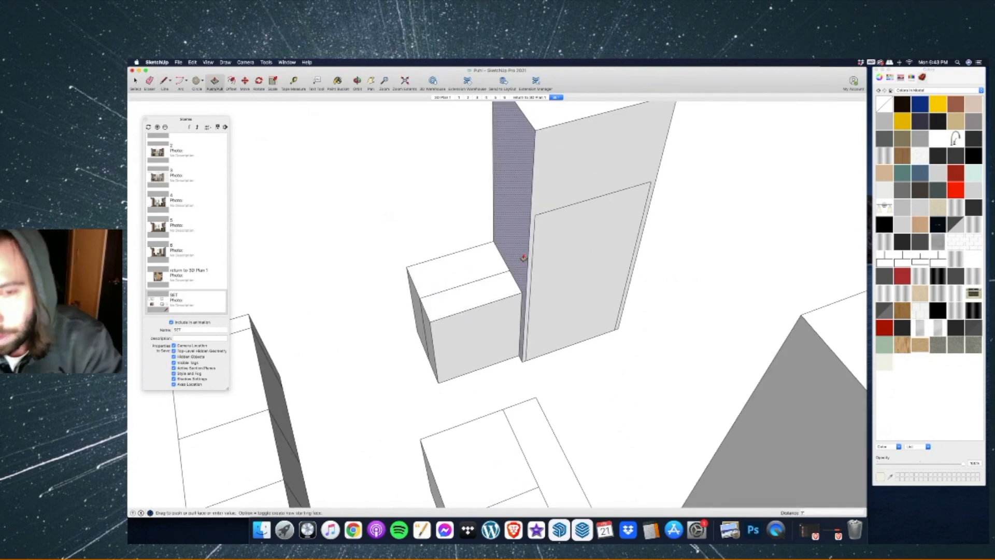
pyautogui.scroll(-3, 528, 236)
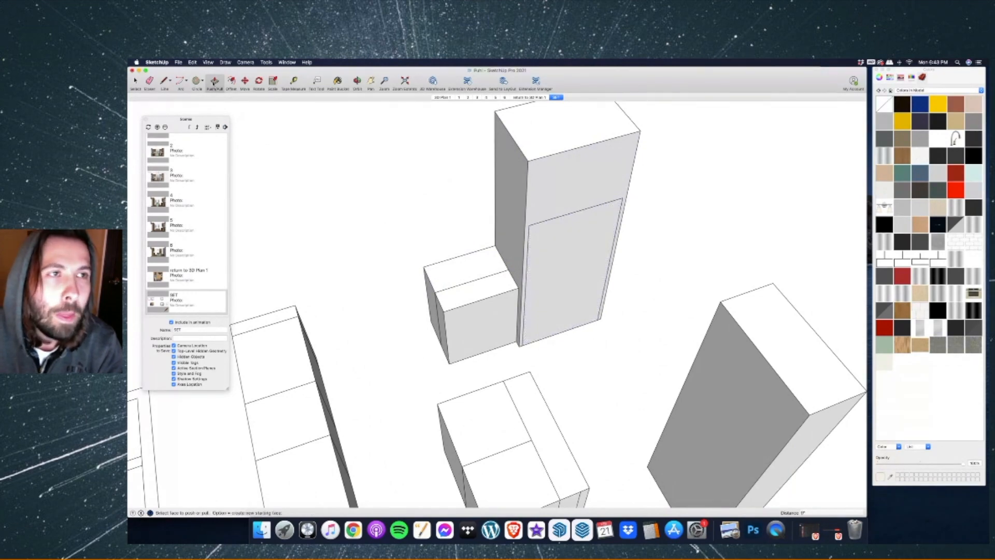
# Push the outlined fridge opening all the way through the tall block, leaving side panels and an upper cabinet.
pyautogui.click(539, 247)
pyautogui.click(616, 237)
pyautogui.scroll(-3, 616, 237)
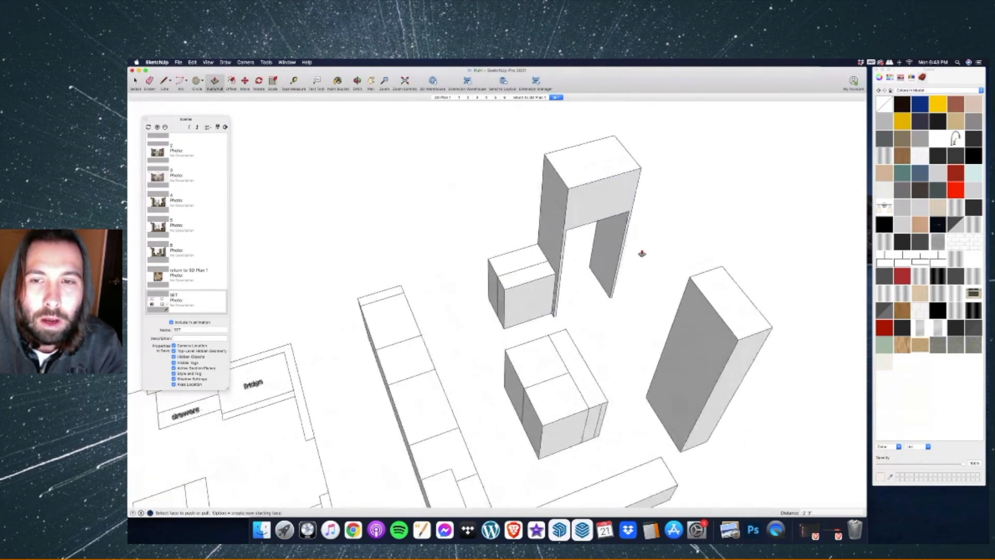
pyautogui.scroll(5, 620, 328)
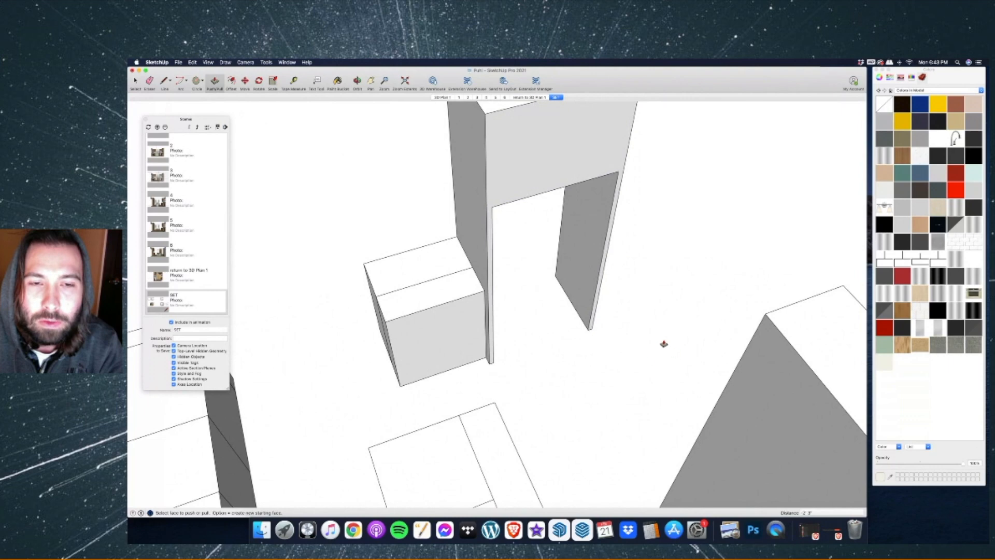
pyautogui.scroll(-3, 604, 308)
pyautogui.scroll(1, 570, 306)
# Retrace the front top edge of the drawers block from its outer corner to the fridge surround.
pyautogui.press('l')
pyautogui.click(483, 314)
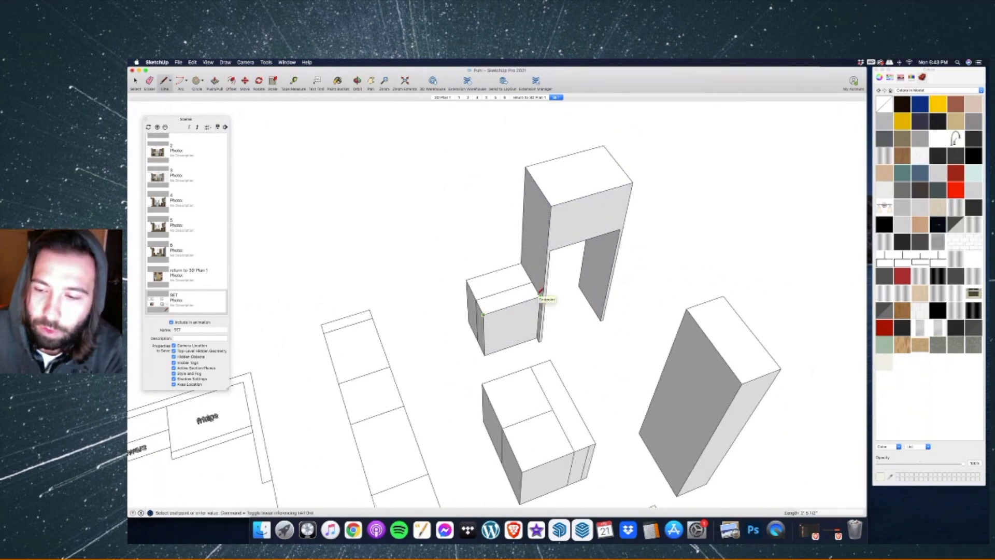
pyautogui.click(541, 292)
# Push/pull the fridge surround's outer side face by the drawers and the opposite panel's inner face by 1" each.
pyautogui.scroll(-5, 539, 292)
pyautogui.scroll(5, 521, 284)
pyautogui.press('p')
pyautogui.scroll(4, 492, 272)
pyautogui.click(555, 268)
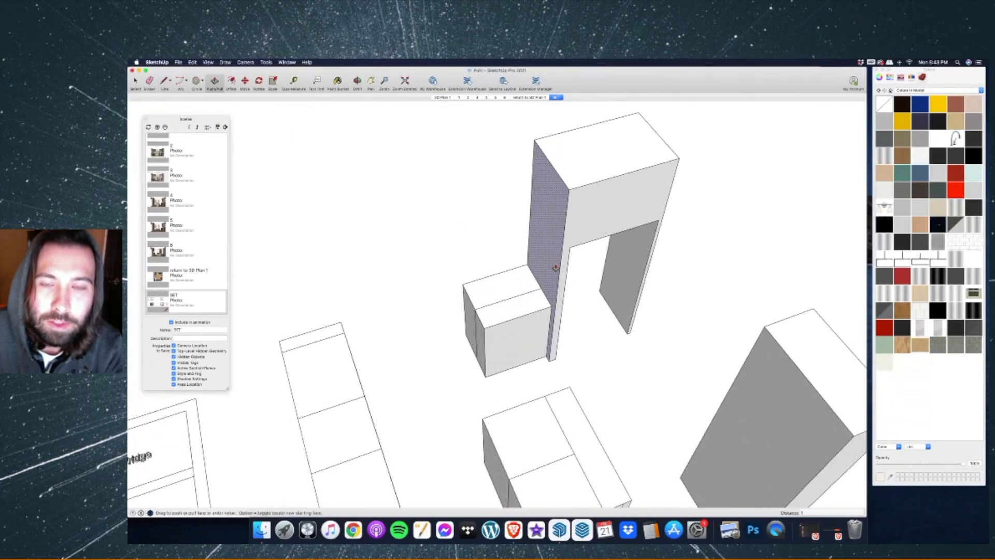
pyautogui.write('1')
pyautogui.press('Return')
pyautogui.click(623, 267)
pyautogui.write('1')
pyautogui.press('Return')
# Try to push the inner face of the fridge panel beside the drawers and erase its leftover edges.
pyautogui.click(358, 81)
pyautogui.moveTo(720, 186); pyautogui.dragTo(519, 195)
pyautogui.press('p')
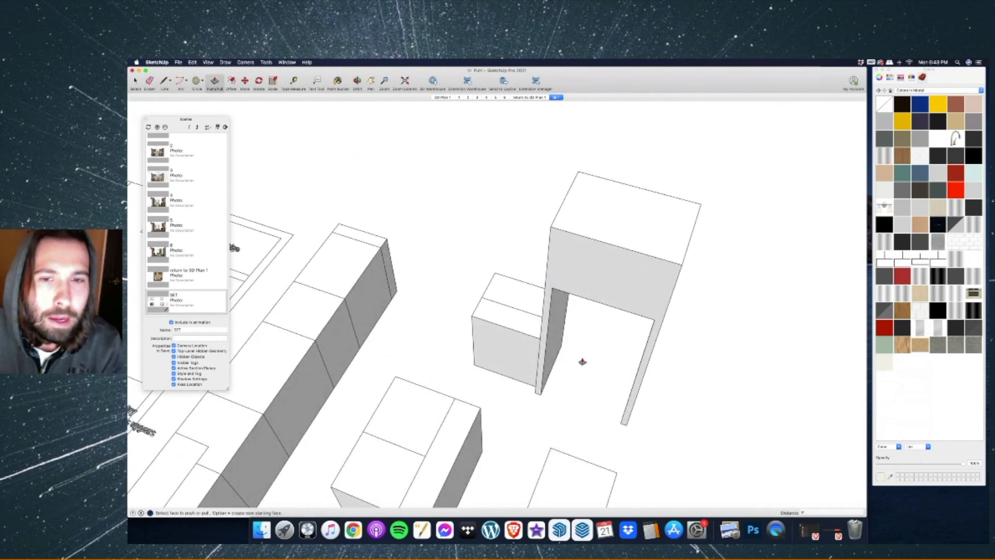
pyautogui.doubleClick(554, 323)
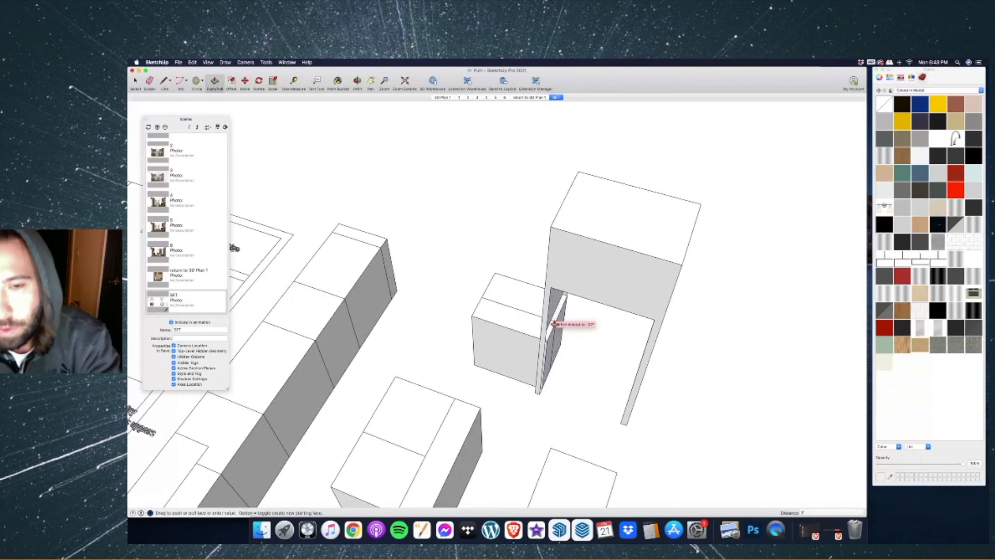
pyautogui.click(149, 82)
pyautogui.scroll(-5, 315, 229)
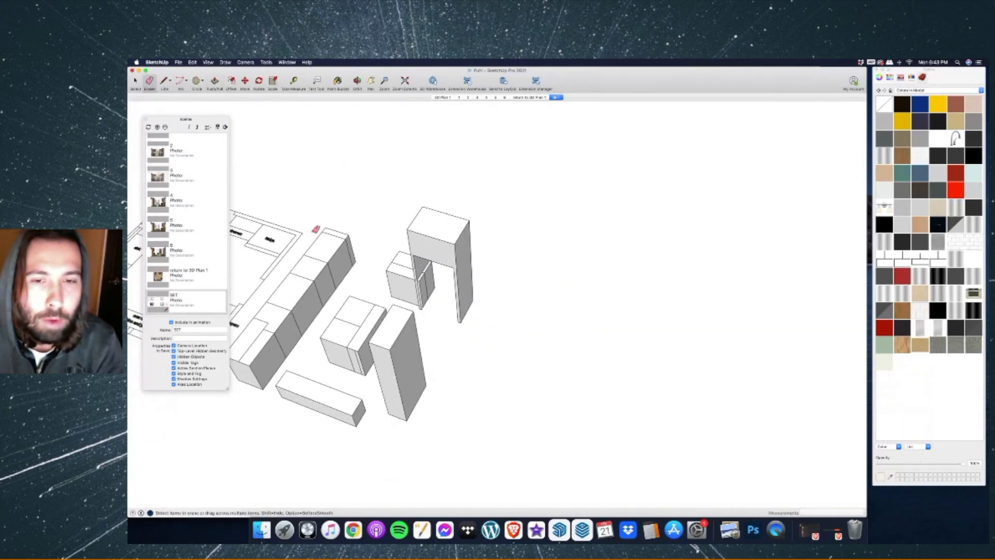
pyautogui.scroll(7, 443, 282)
pyautogui.click(384, 246)
pyautogui.click(362, 278)
pyautogui.moveTo(385, 256); pyautogui.dragTo(384, 246)
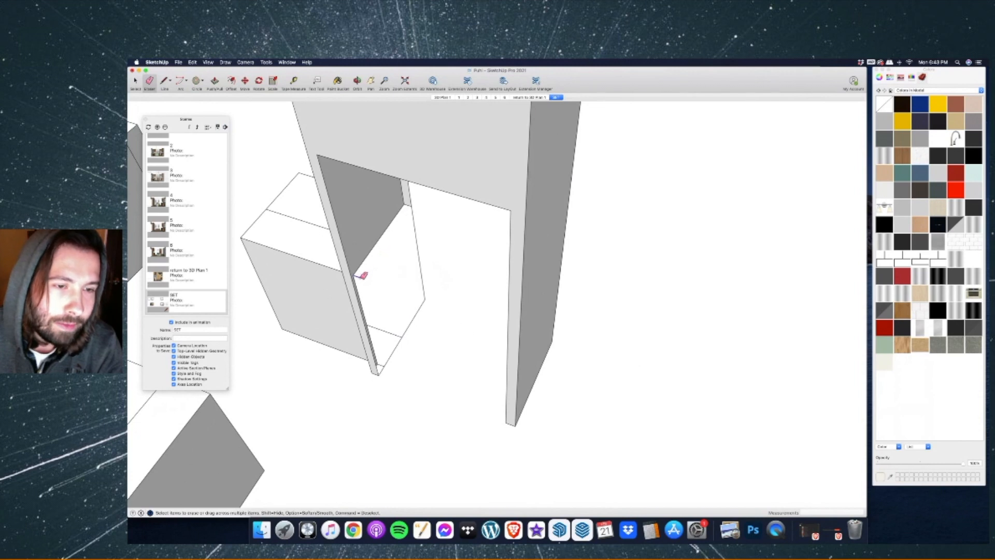
pyautogui.scroll(-4, 459, 368)
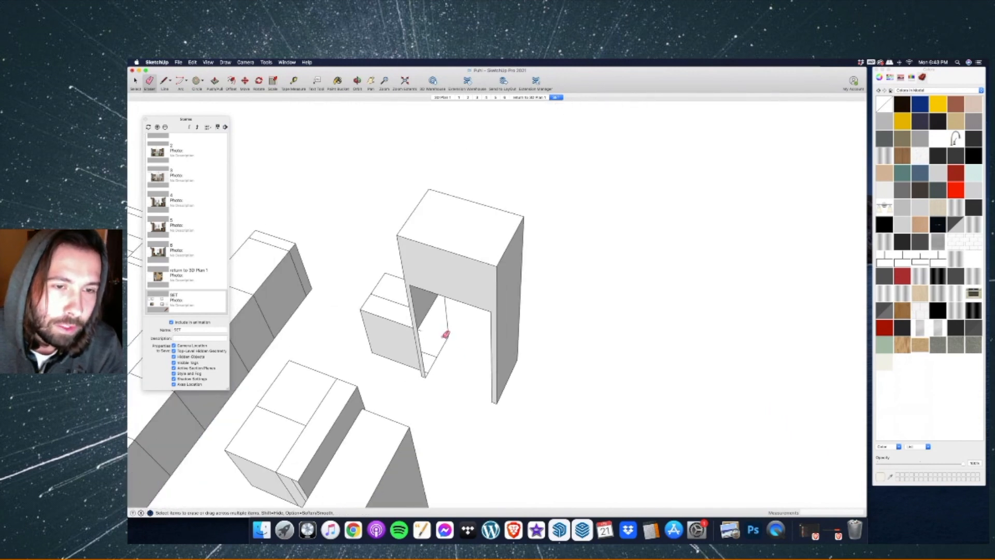
# Undo the last changes to the inner face and edges of the fridge panel beside the drawers.
pyautogui.press('super+z')
pyautogui.press('super+z')
pyautogui.press('super+z')
pyautogui.press('super+z')
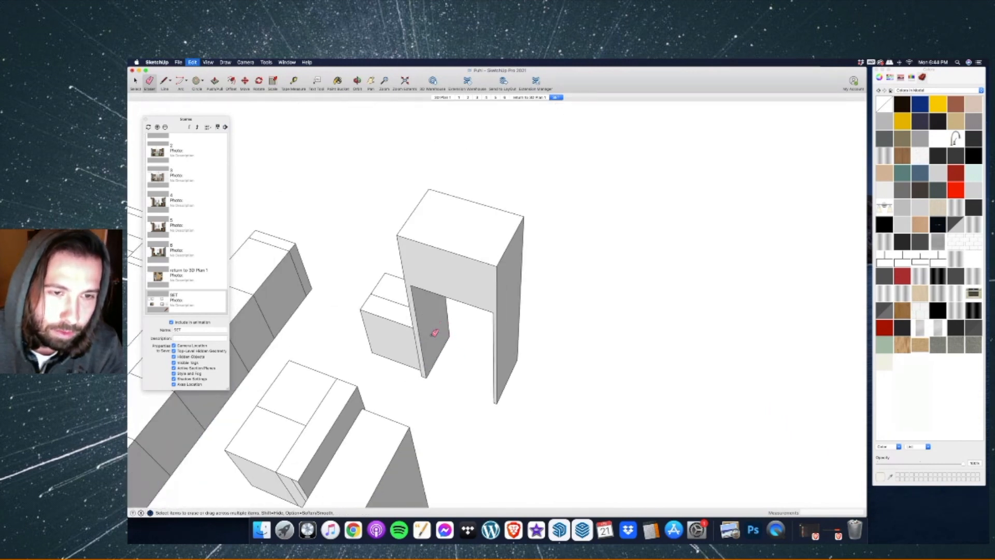
# Draw a trim line 1" below the top edge around the side and front of the fridge surround.
pyautogui.click(357, 82)
pyautogui.moveTo(371, 153)
pyautogui.mouseDown()
pyautogui.moveTo(571, 171)
pyautogui.moveTo(587, 193)
pyautogui.mouseUp()
pyautogui.press('l')
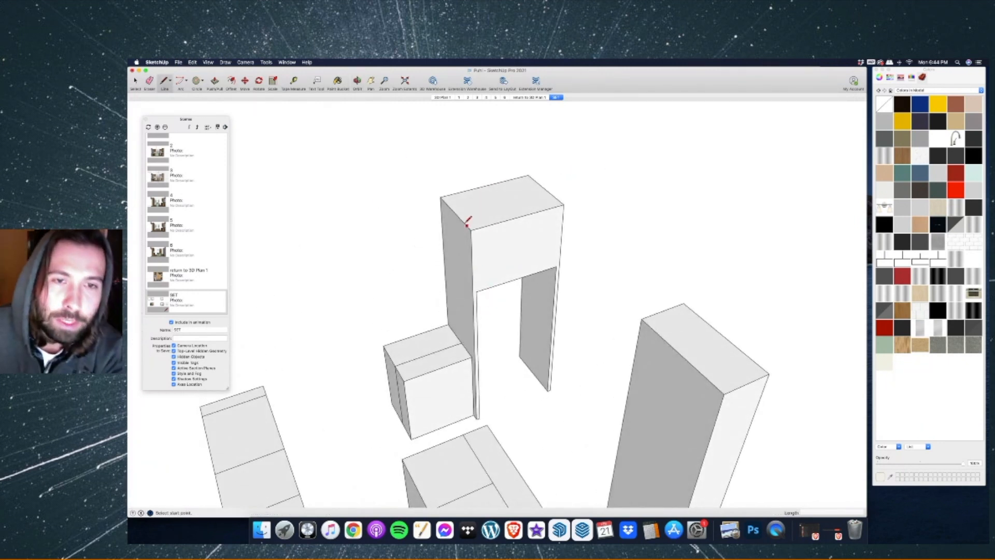
pyautogui.write('1')
pyautogui.press('Return')
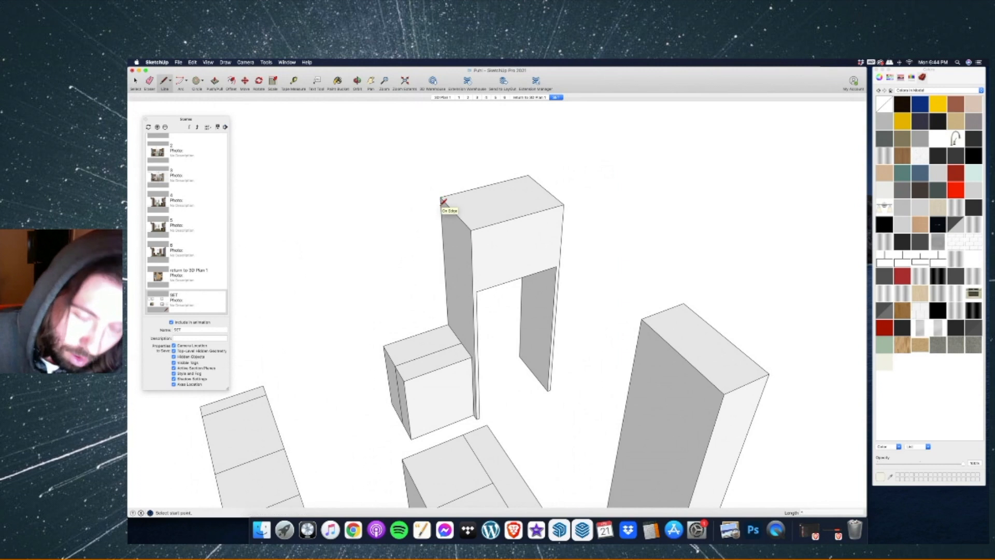
pyautogui.click(444, 200)
pyautogui.click(472, 234)
pyautogui.click(563, 212)
# Extend both sides of the fridge opening up to the trim line and split the upper cabinet front into two doors.
pyautogui.click(477, 290)
pyautogui.click(474, 235)
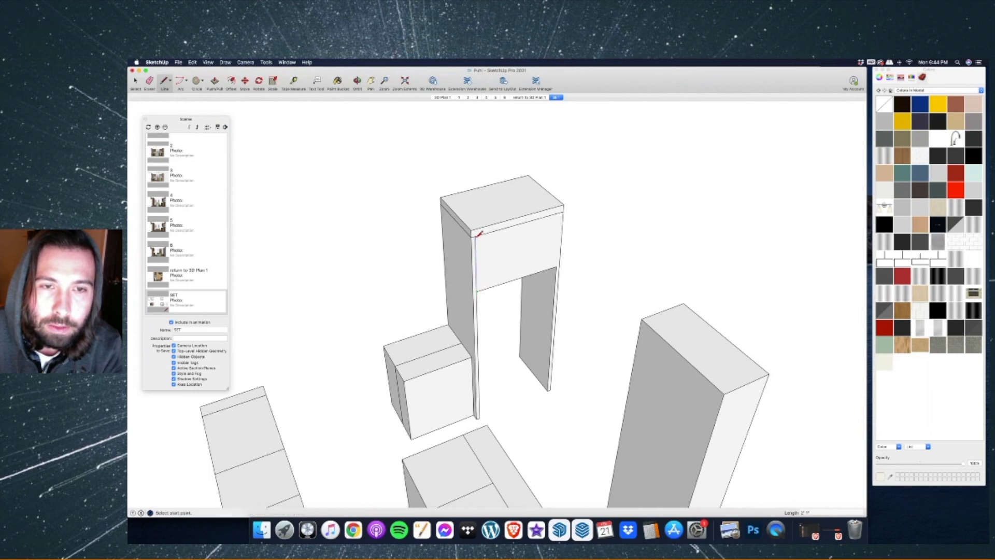
pyautogui.click(557, 265)
pyautogui.click(562, 210)
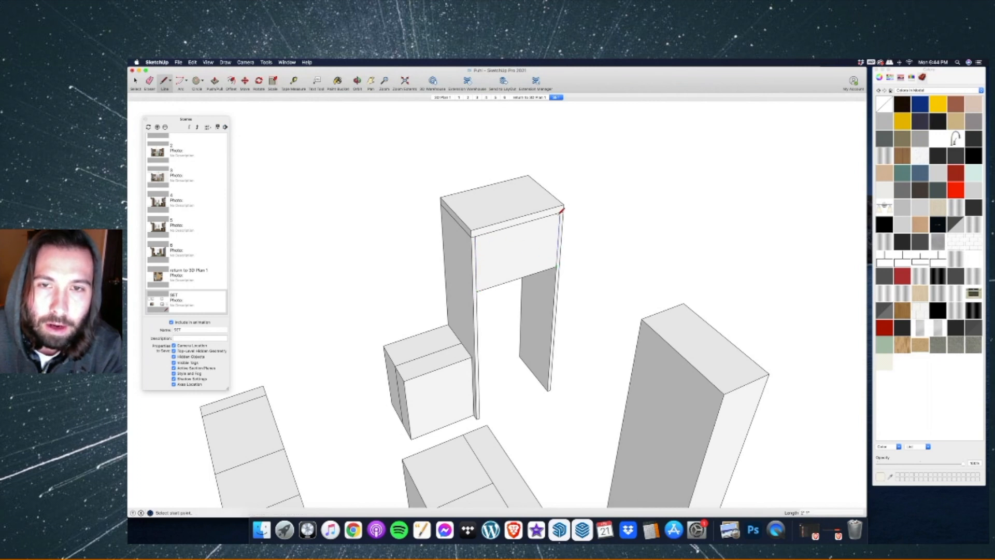
pyautogui.click(519, 277)
pyautogui.click(518, 224)
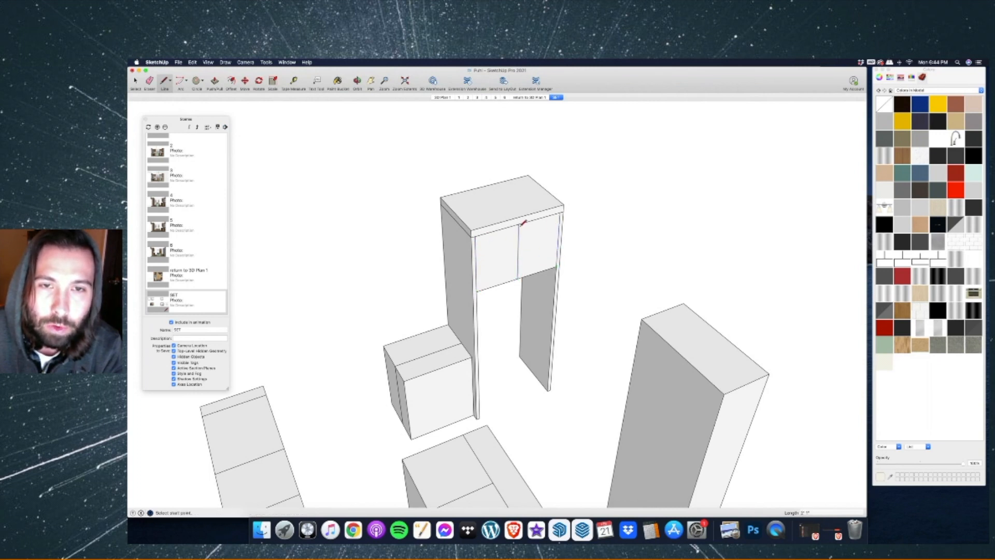
# Raise the rear strip of the drawers block to the same height as the fridge surround.
pyautogui.scroll(-10, 519, 224)
pyautogui.scroll(3, 435, 311)
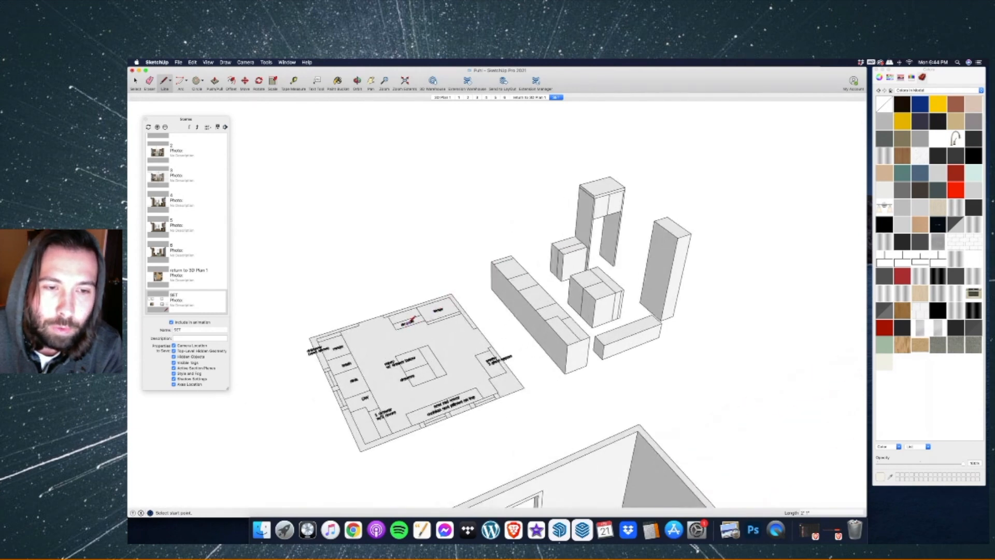
pyautogui.scroll(3, 612, 214)
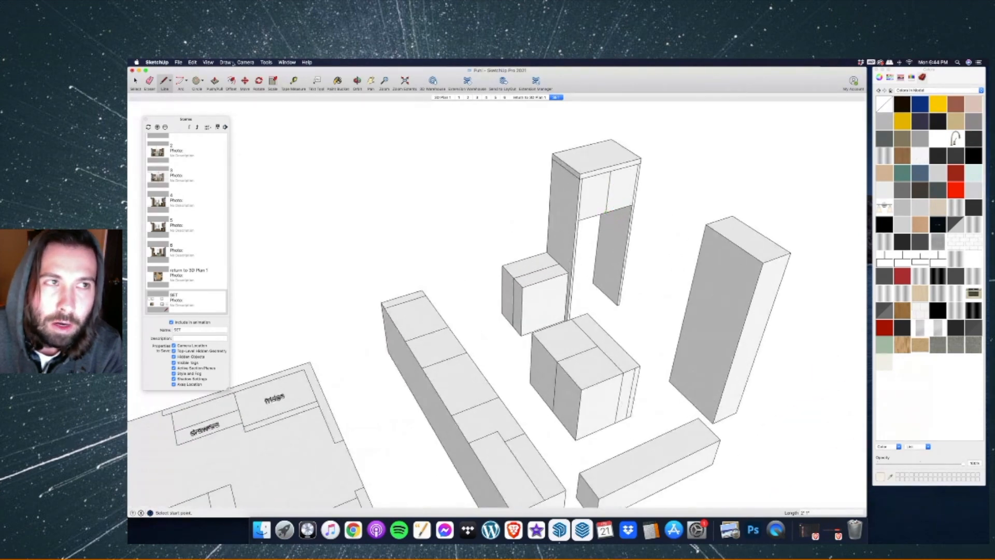
pyautogui.press('p')
pyautogui.click(518, 263)
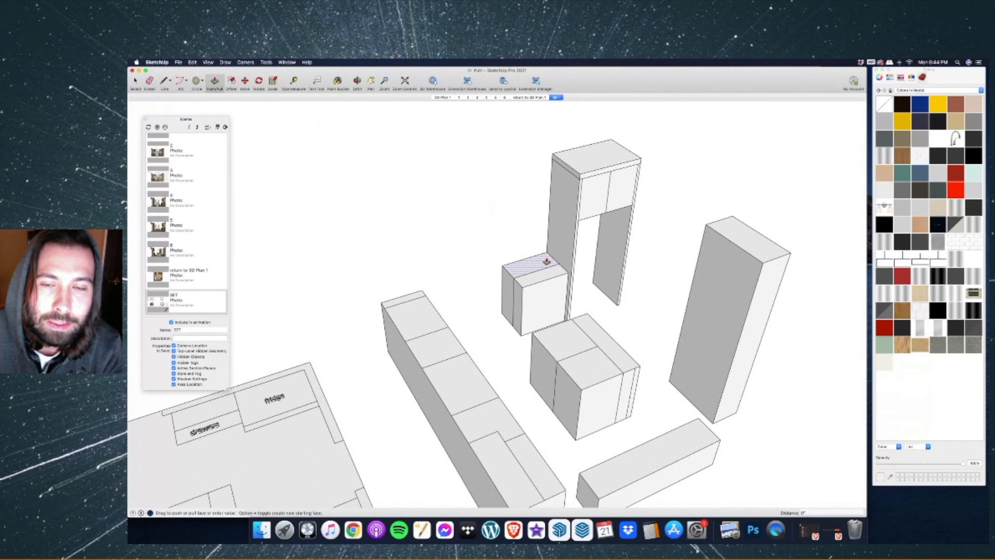
pyautogui.click(583, 163)
# Draw a horizontal line across the raised section above the drawers and push the area below it through, separating the upper cabinet.
pyautogui.press('l')
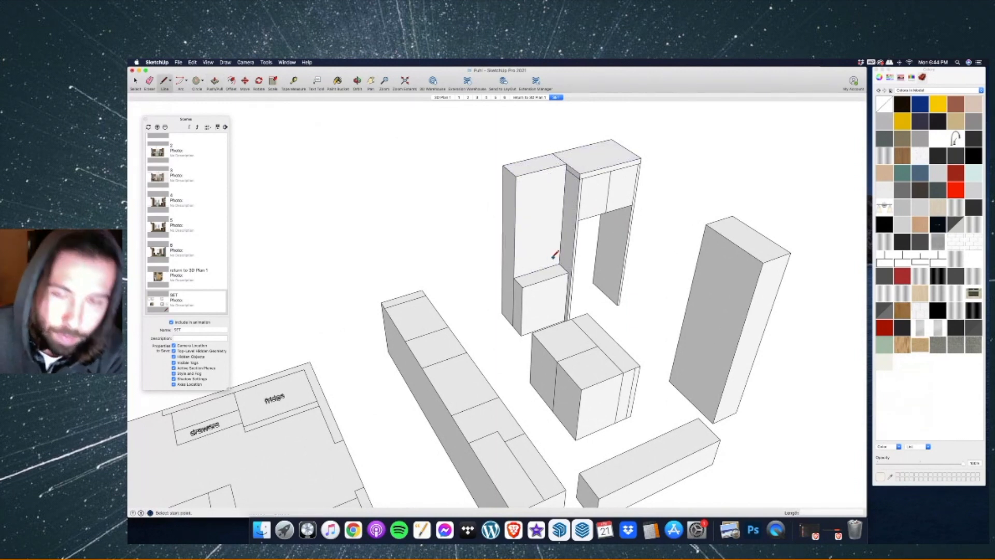
pyautogui.click(514, 277)
pyautogui.press('Escape')
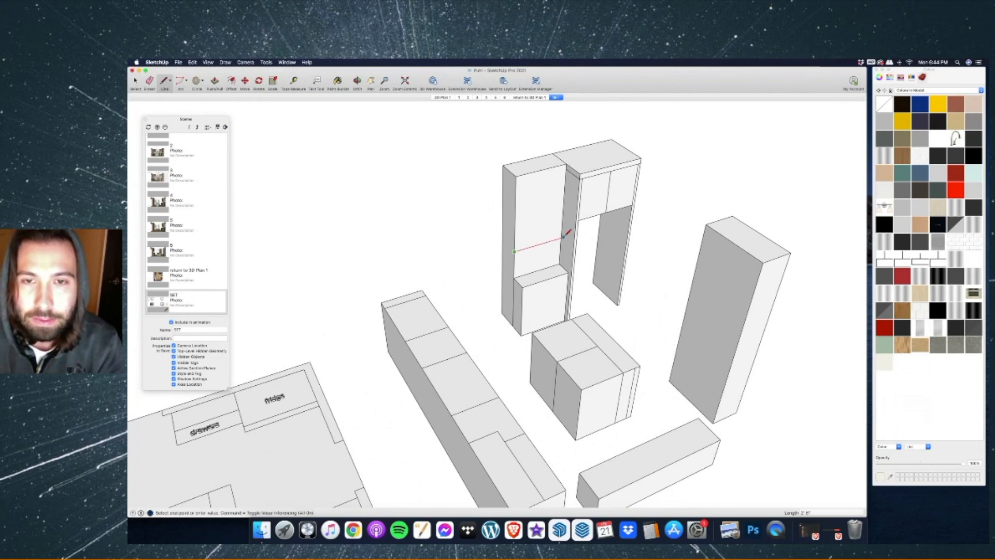
pyautogui.click(562, 237)
pyautogui.click(214, 81)
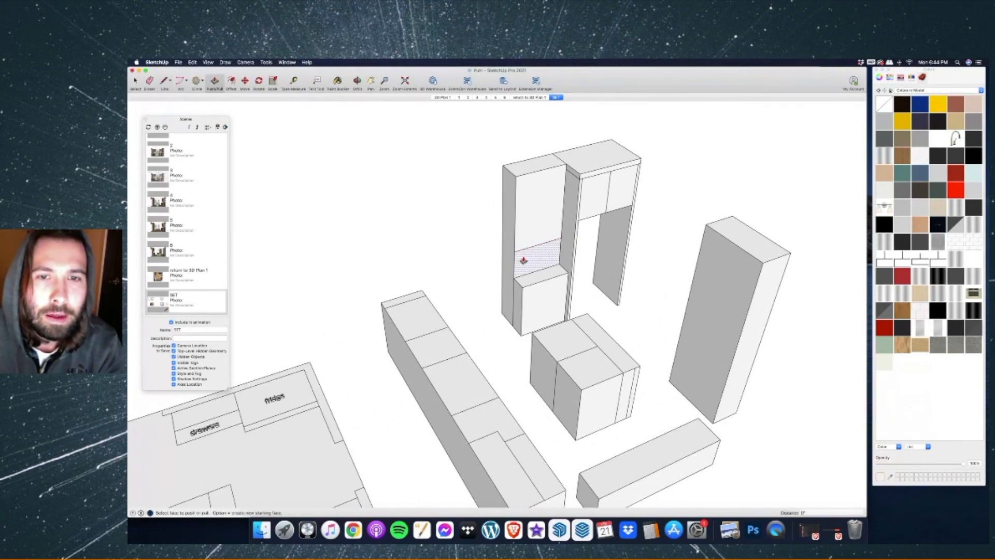
pyautogui.moveTo(525, 262); pyautogui.dragTo(474, 243)
pyautogui.click(150, 81)
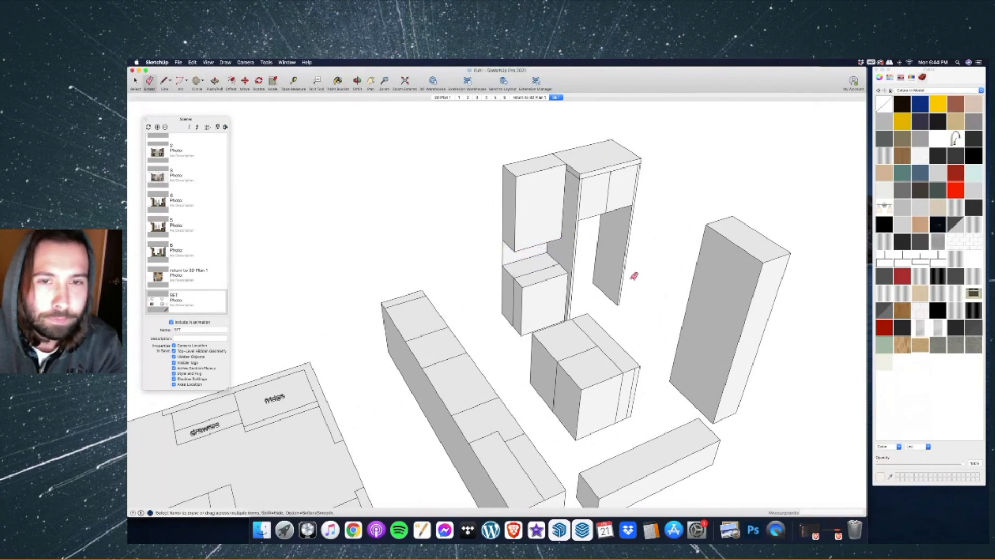
# Erase the leftover seam edges on the drawers block and draw a countertop line just below the top edge along its side and front.
pyautogui.scroll(3, 570, 275)
pyautogui.click(477, 252)
pyautogui.click(493, 292)
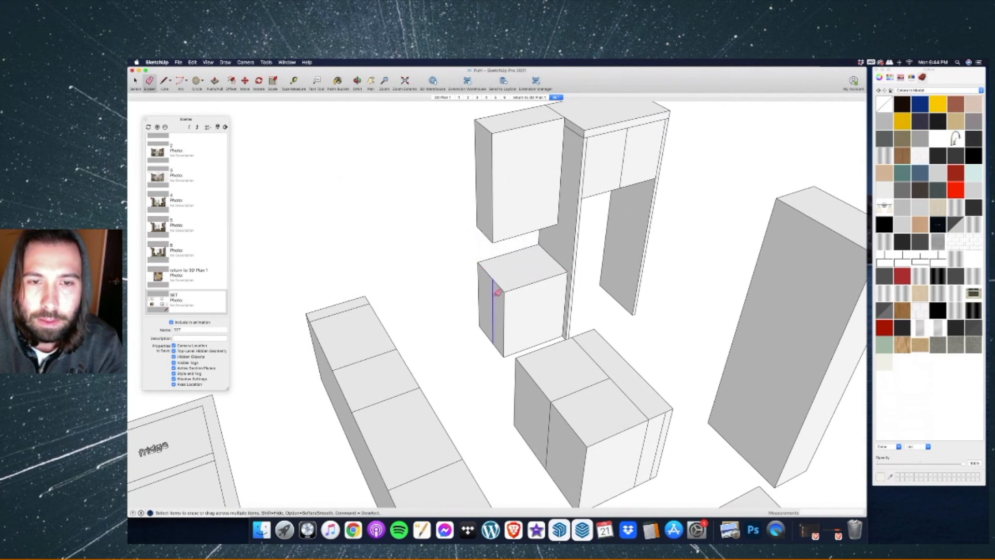
pyautogui.scroll(3, 519, 294)
pyautogui.press('l')
pyautogui.click(452, 243)
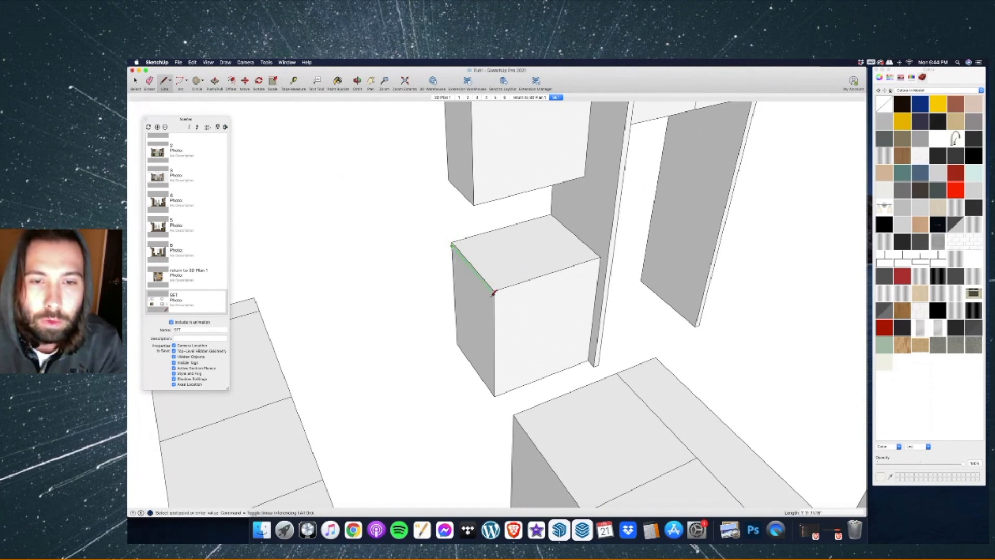
pyautogui.click(496, 294)
pyautogui.click(496, 293)
pyautogui.click(599, 258)
# Continue the trim line around the upper cabinet above the drawers and erase the seam between its top and the fridge surround.
pyautogui.scroll(-5, 544, 322)
pyautogui.scroll(5, 572, 216)
pyautogui.click(553, 206)
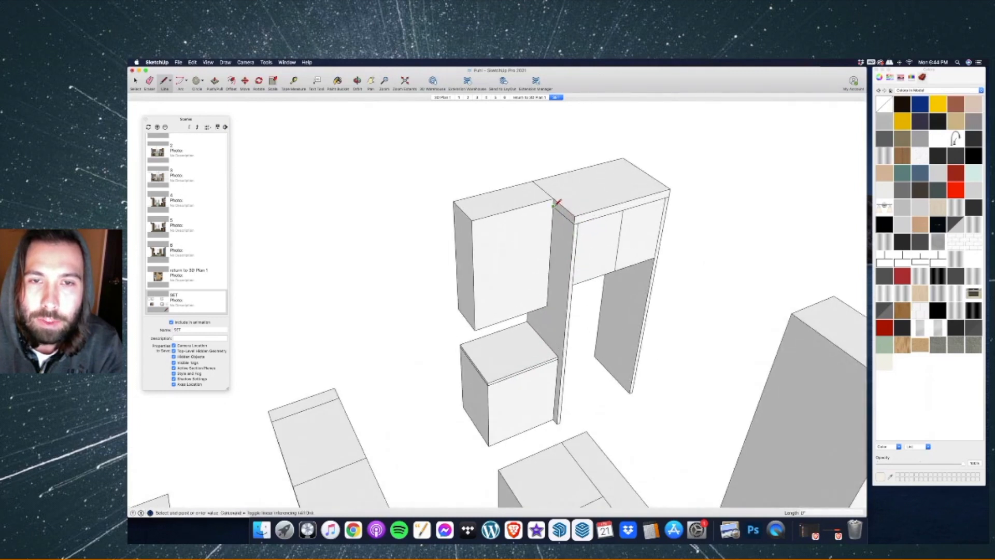
pyautogui.click(473, 228)
pyautogui.click(473, 228)
pyautogui.click(455, 209)
pyautogui.click(150, 81)
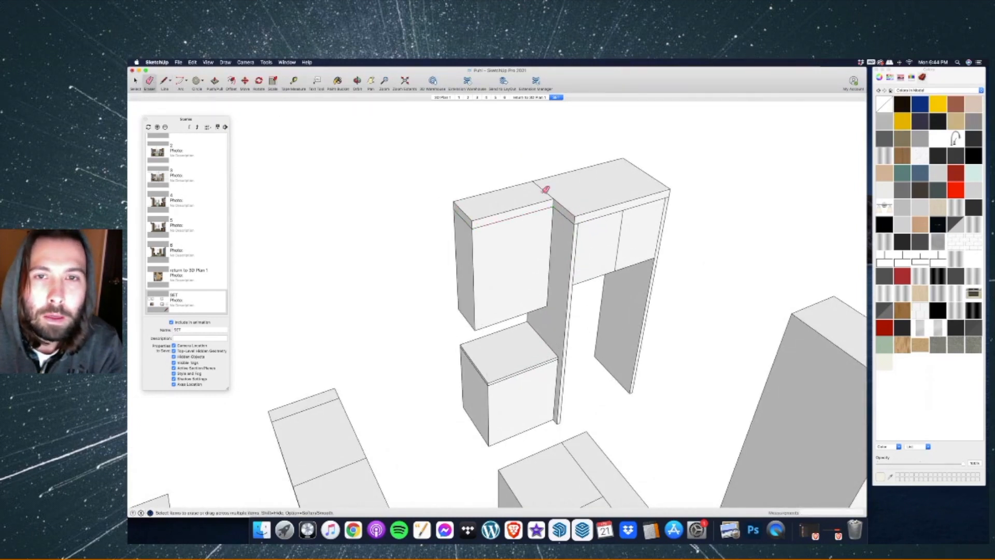
# Draw a vertical center line on the front of the upper cabinet above the drawers to split it into two doors.
pyautogui.press('l')
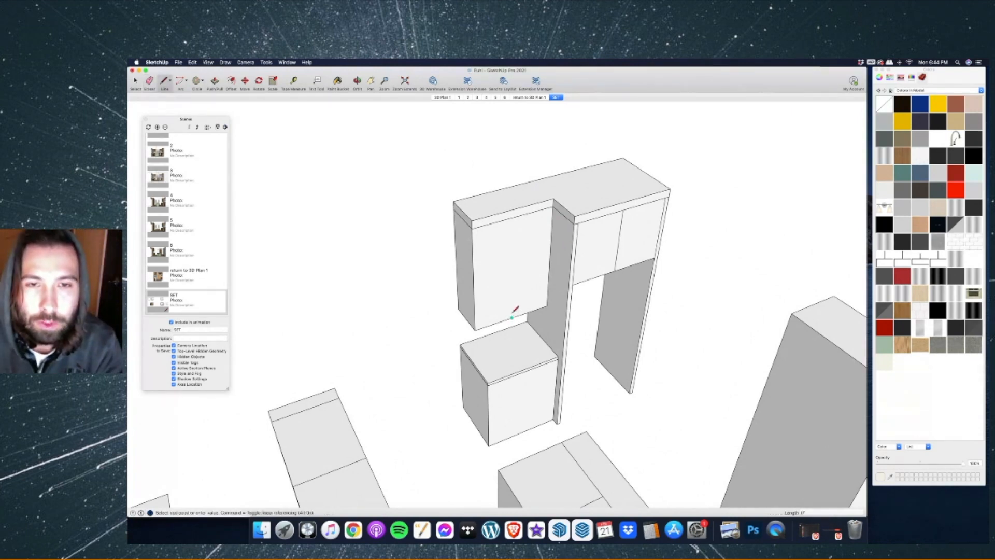
pyautogui.scroll(-5, 516, 211)
pyautogui.scroll(8, 487, 340)
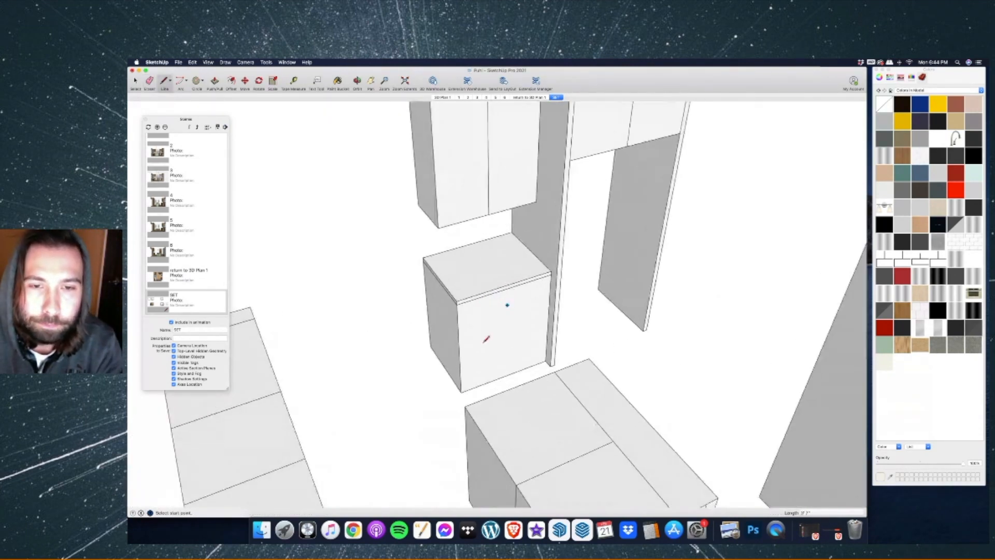
# Draw a horizontal toe-kick line across the front of the drawers block just above its bottom edge.
pyautogui.click(461, 391)
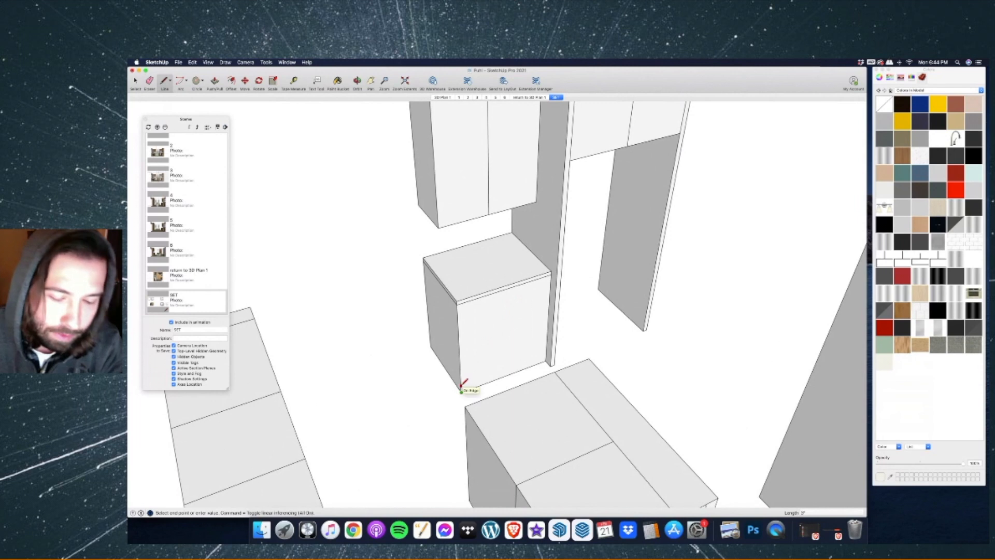
pyautogui.click(461, 384)
pyautogui.click(461, 383)
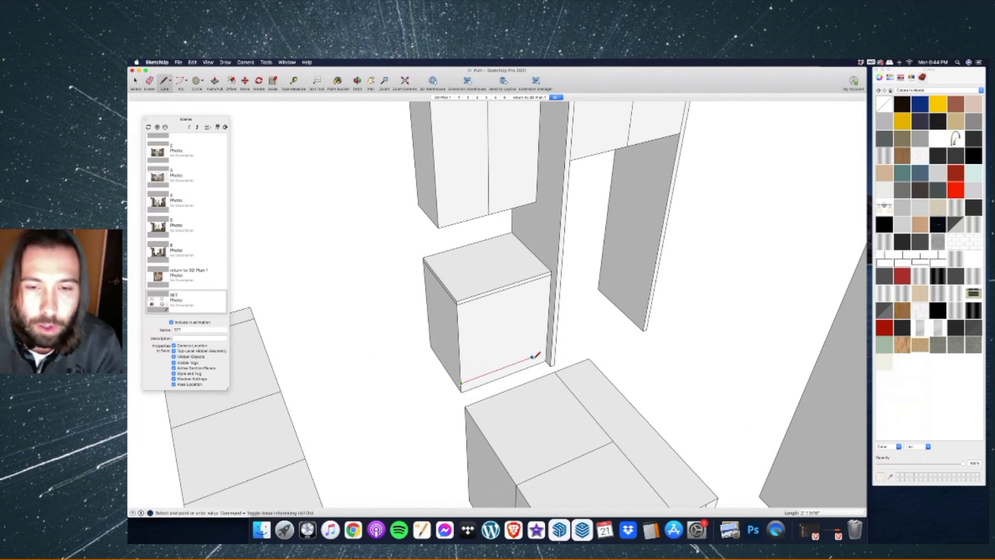
pyautogui.click(545, 353)
# Divide the front of the drawers block above the toe kick into three drawer fronts with two horizontal lines.
pyautogui.click(457, 304)
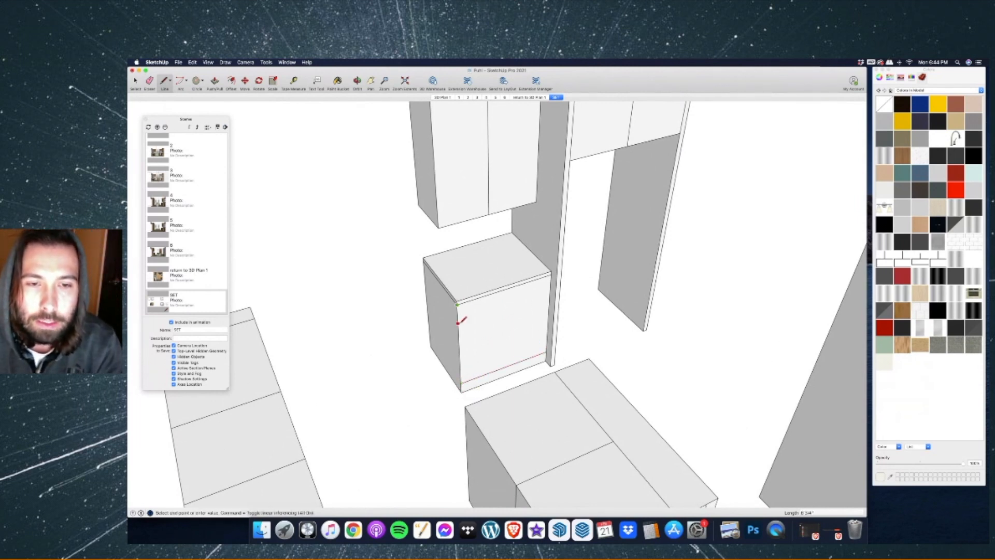
pyautogui.click(462, 383)
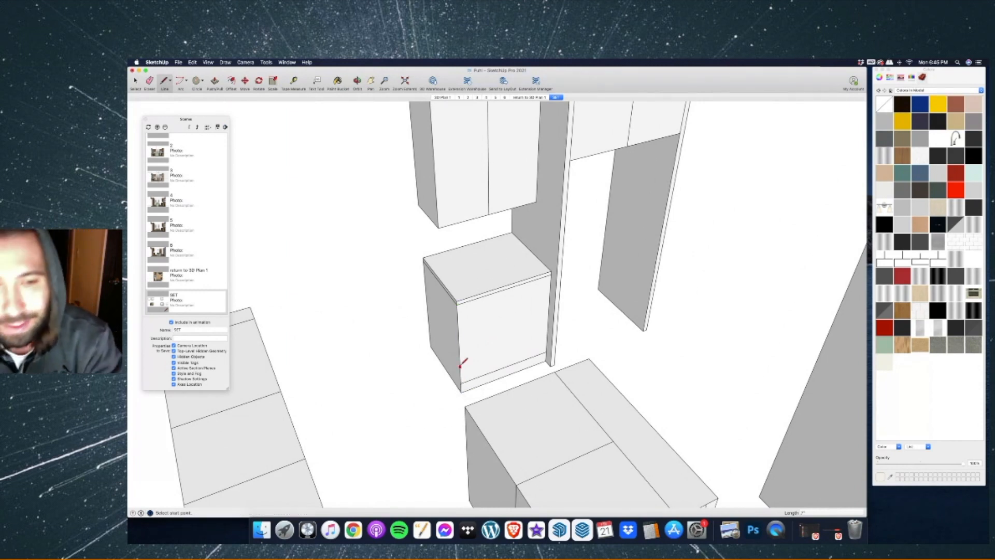
pyautogui.click(458, 324)
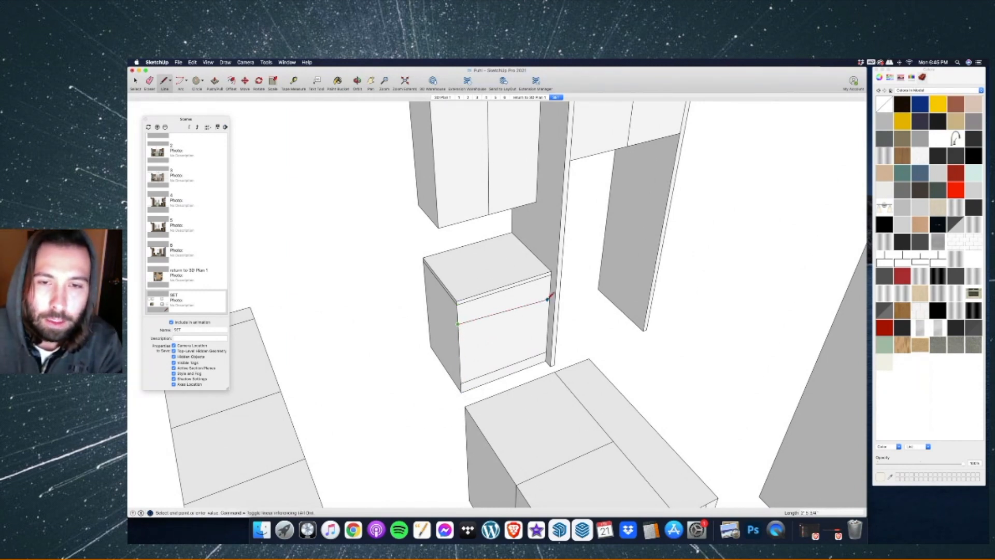
pyautogui.click(552, 293)
pyautogui.click(459, 355)
pyautogui.click(548, 325)
# Offset the outlines of all three drawer fronts inward by 2.25" to form the panel frames.
pyautogui.press('f')
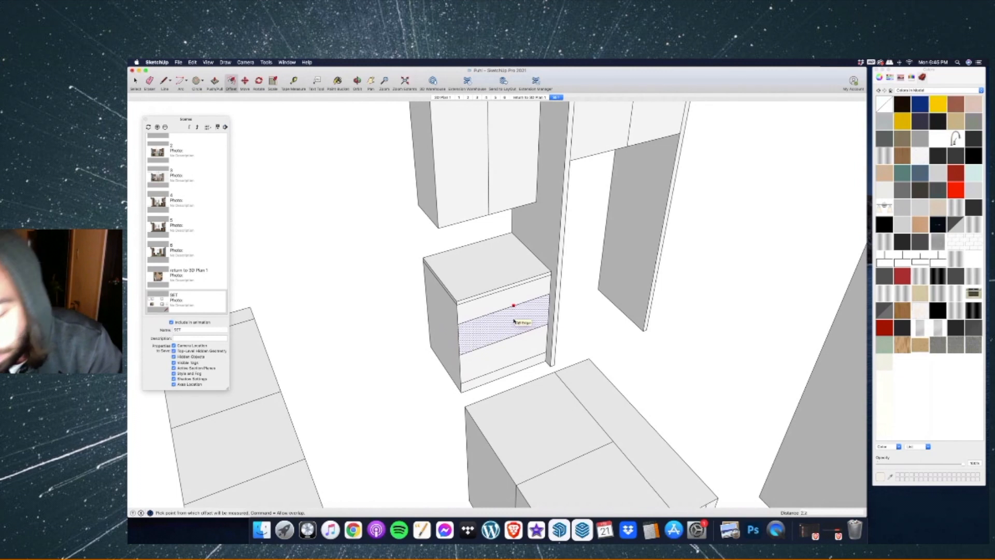
pyautogui.doubleClick(513, 322)
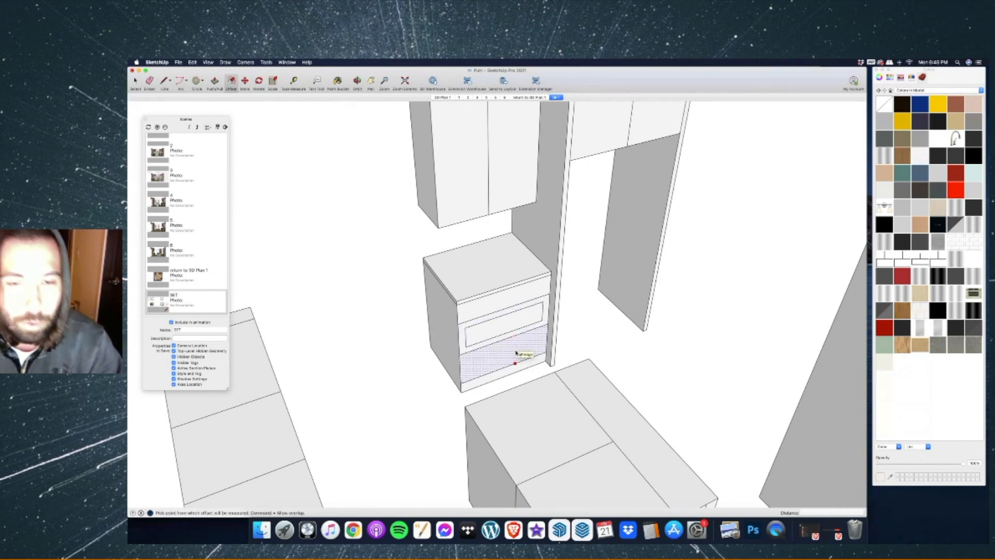
pyautogui.scroll(-4, 460, 362)
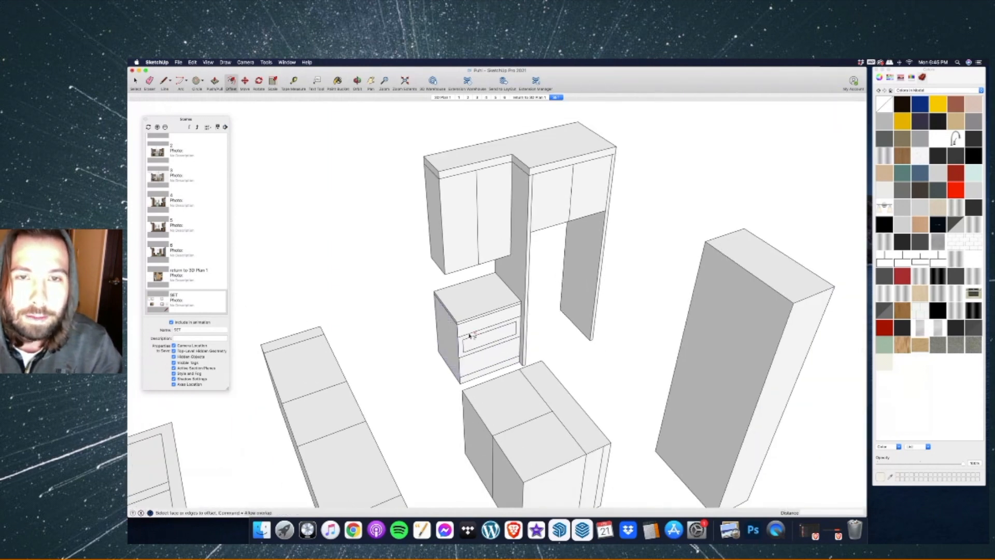
pyautogui.scroll(4, 471, 337)
pyautogui.click(497, 366)
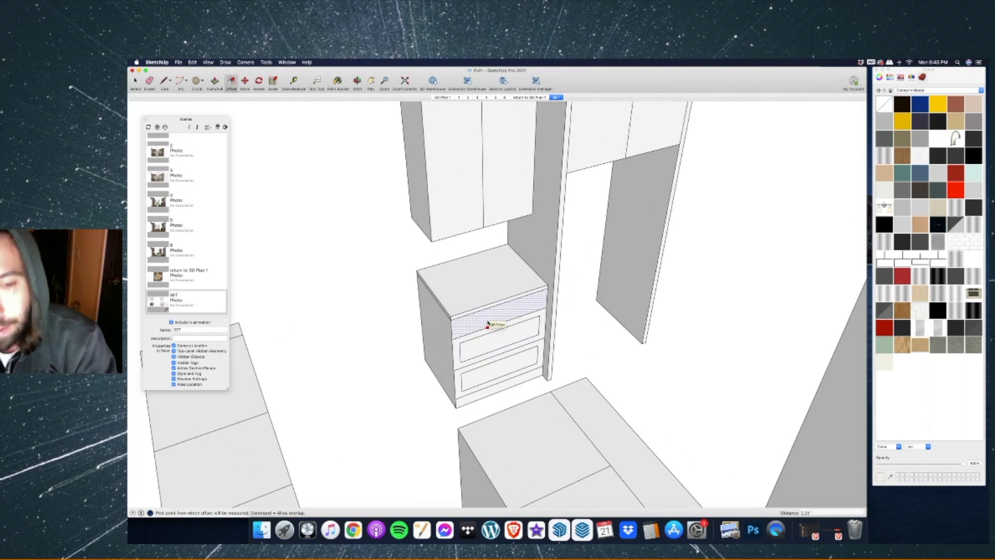
pyautogui.doubleClick(489, 324)
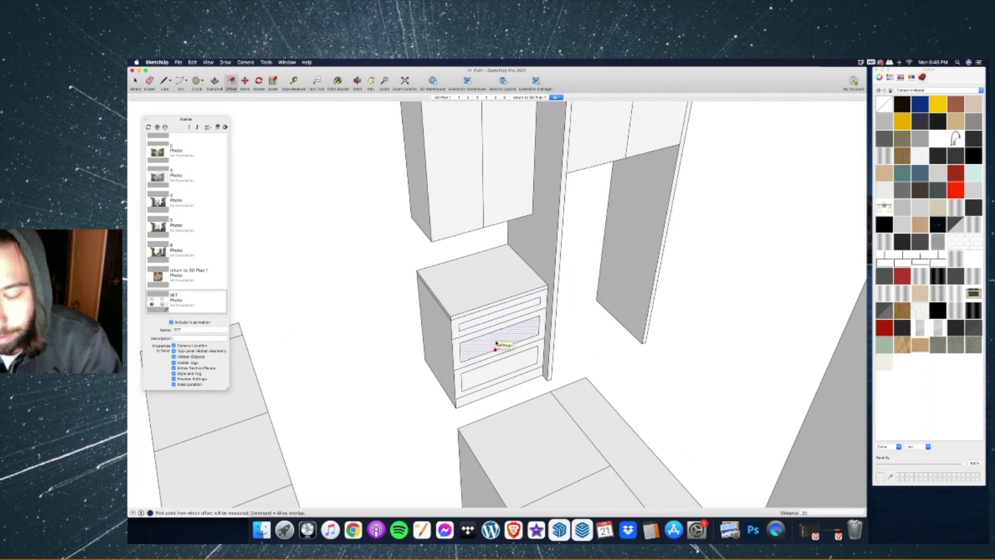
# Offset the inner panel outlines of the drawer fronts inward by another 0.25".
pyautogui.doubleClick(496, 343)
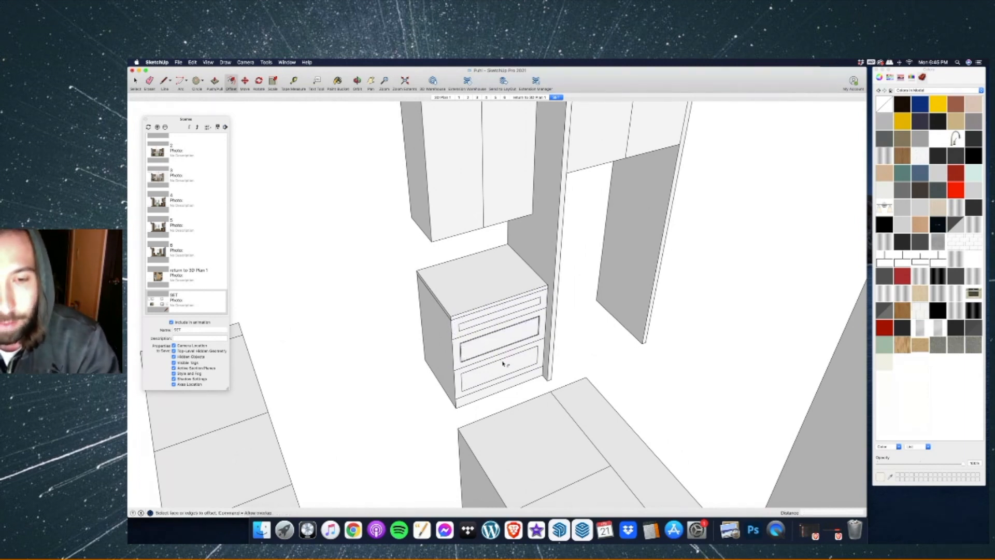
pyautogui.scroll(3, 463, 324)
pyautogui.doubleClick(469, 331)
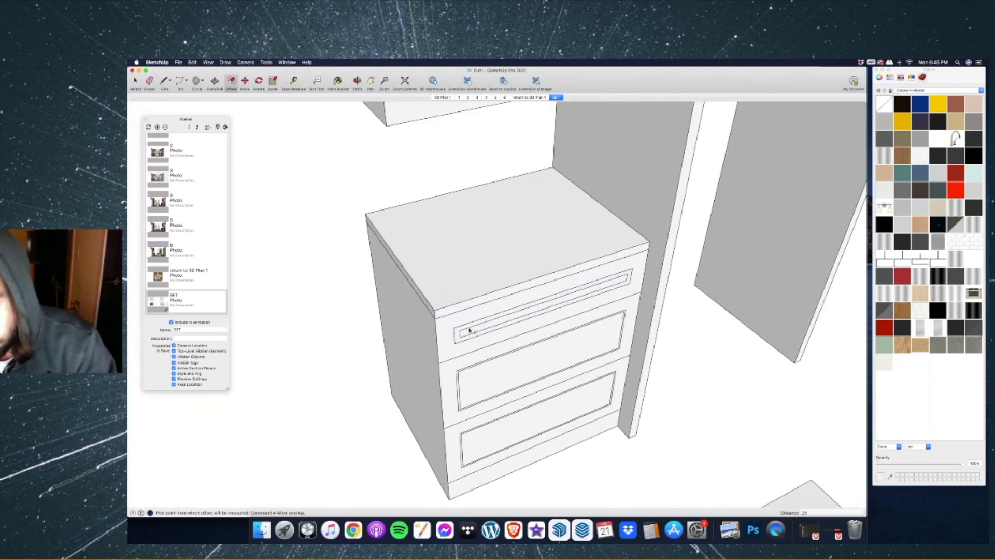
# Offset the outlines of the four upper cabinet doors, above the drawers and above the fridge, inward by 2.25".
pyautogui.scroll(-6, 469, 331)
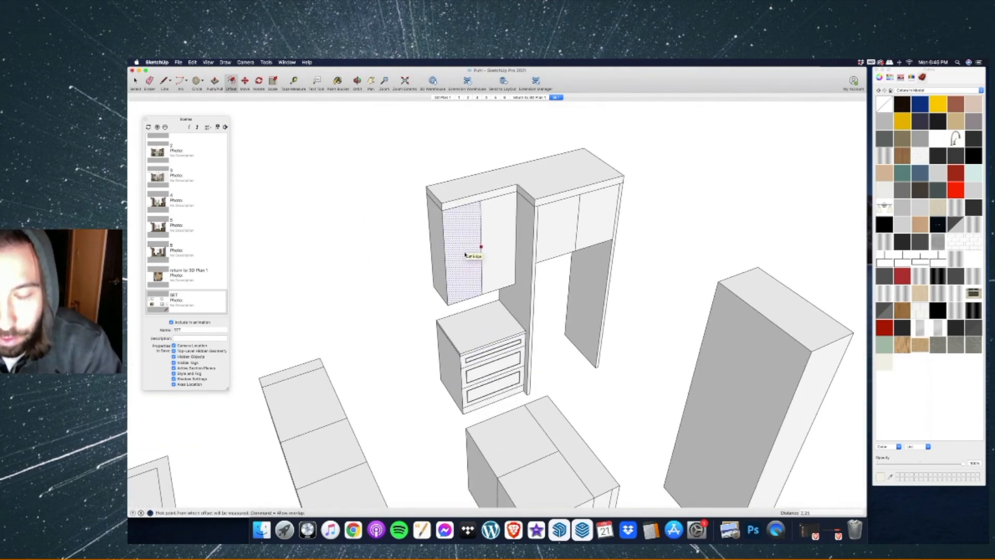
pyautogui.doubleClick(465, 254)
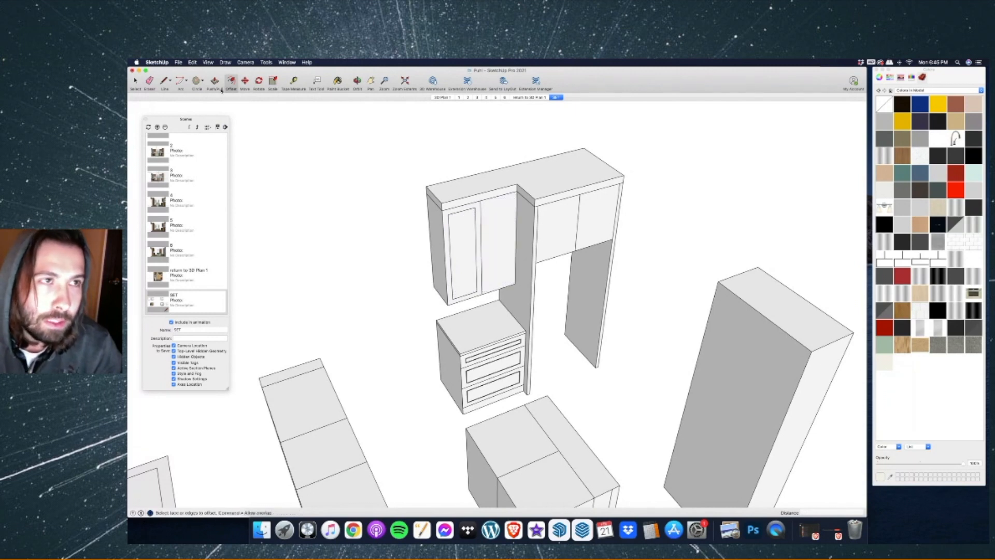
pyautogui.click(502, 222)
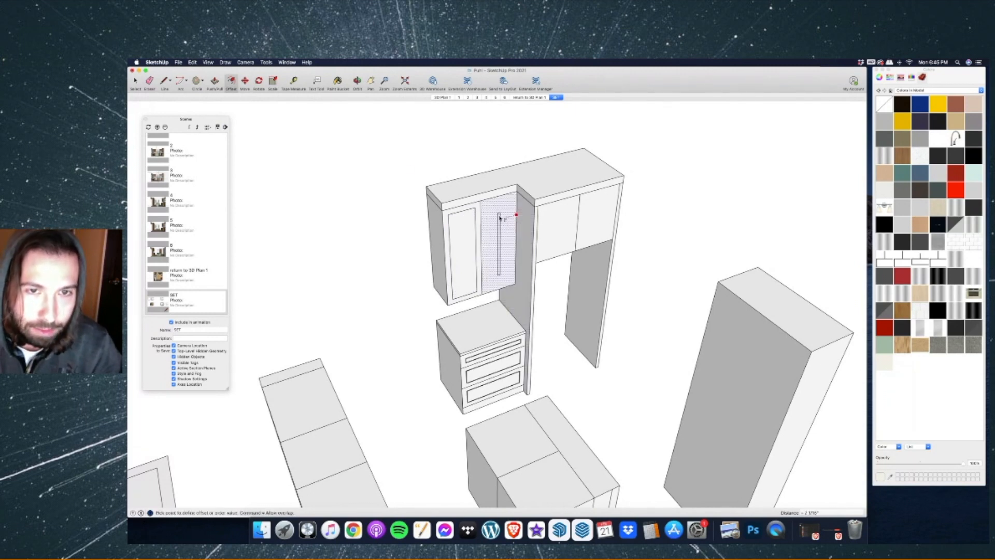
pyautogui.click(504, 245)
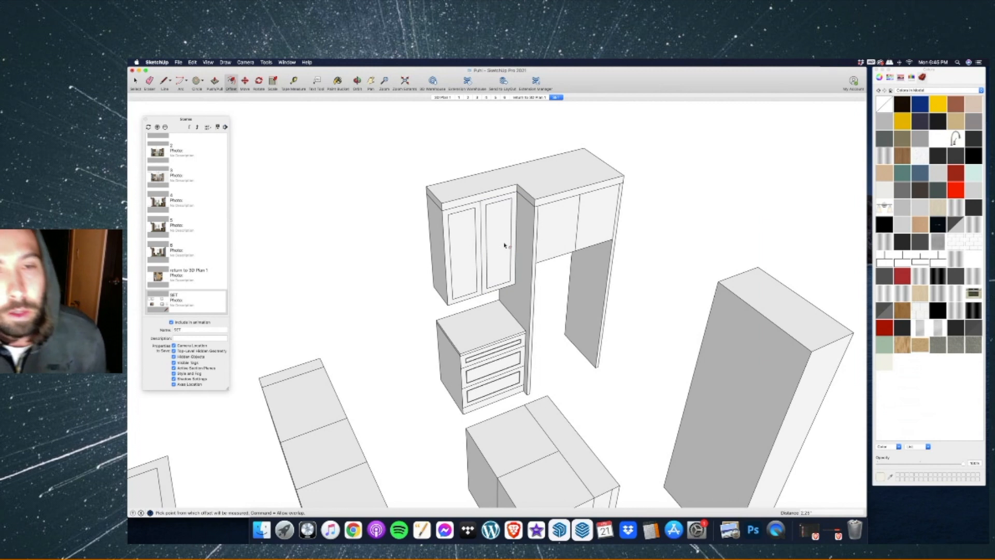
pyautogui.doubleClick(552, 223)
pyautogui.click(589, 212)
pyautogui.click(589, 212)
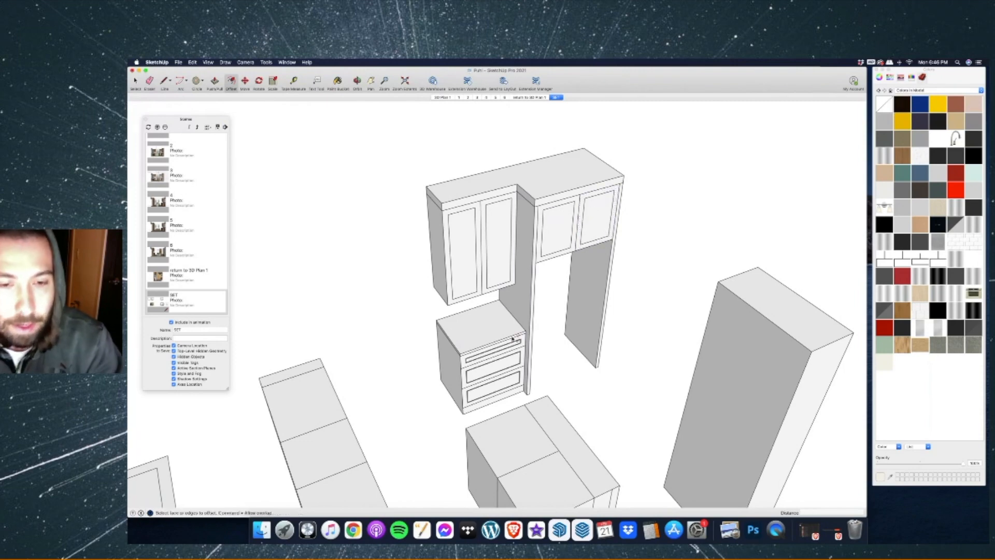
# Add a second, slightly smaller inward offset to the panels of all four upper doors, matching the drawer fronts.
pyautogui.scroll(5, 484, 366)
pyautogui.scroll(-5, 439, 351)
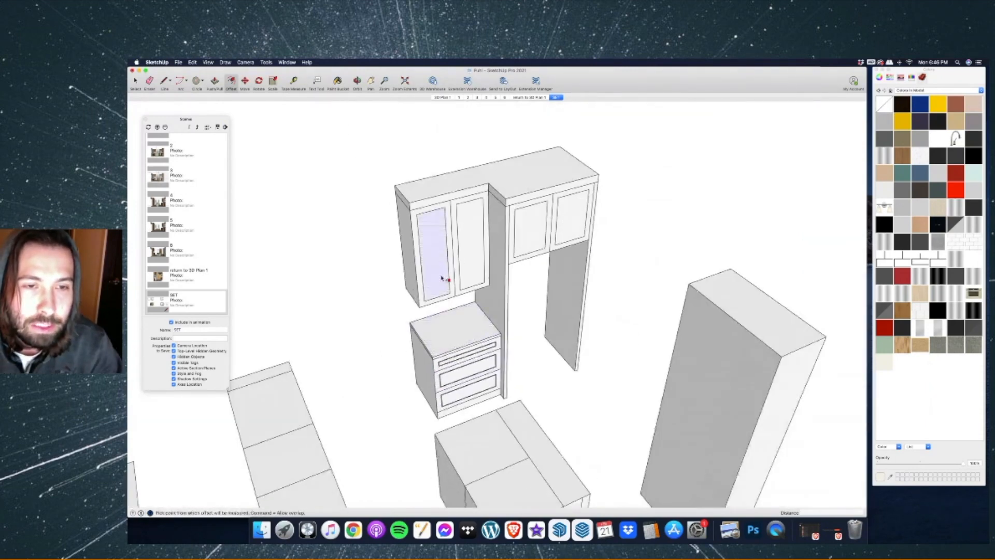
pyautogui.click(432, 240)
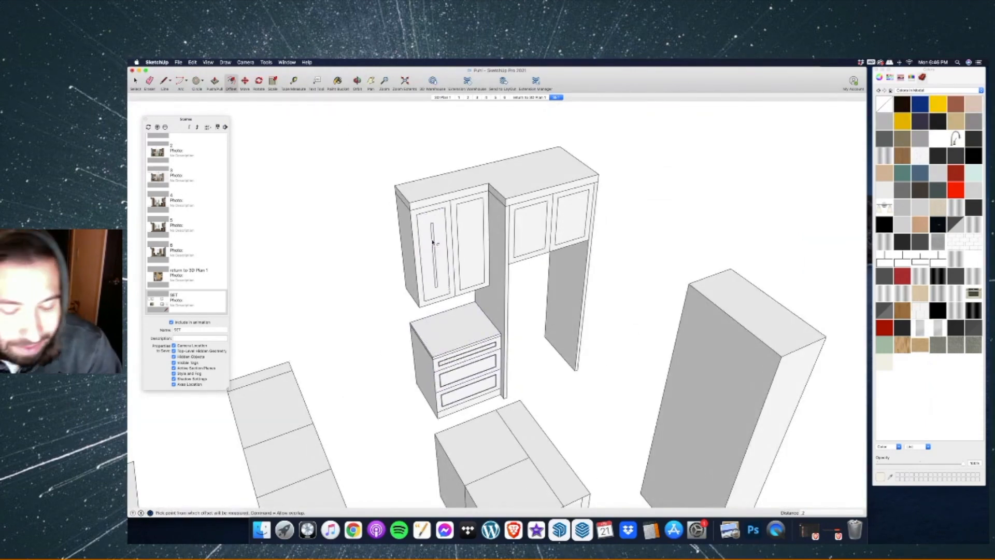
pyautogui.click(434, 242)
pyautogui.click(469, 228)
pyautogui.click(464, 223)
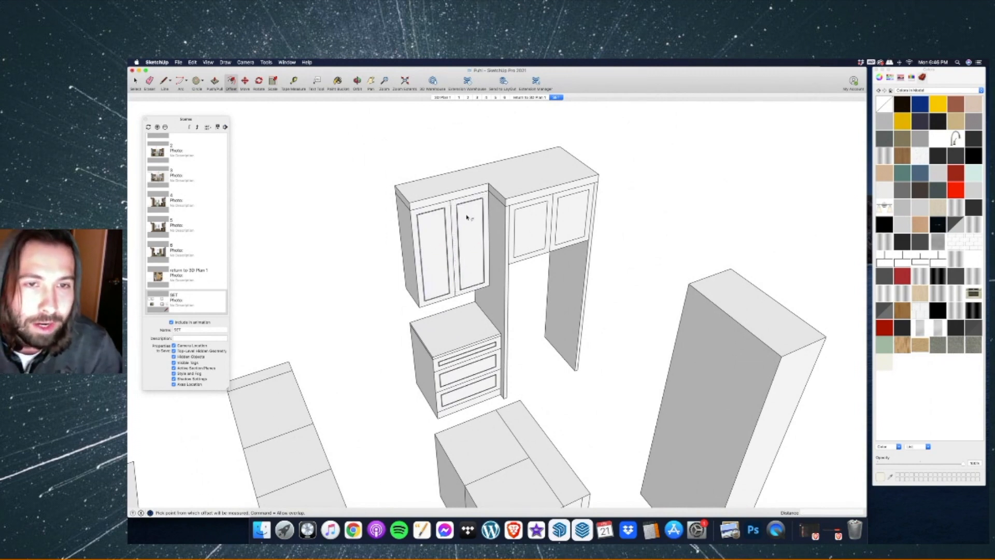
pyautogui.click(526, 218)
pyautogui.click(569, 215)
pyautogui.click(566, 217)
pyautogui.click(567, 217)
pyautogui.press('Return')
# Select all connected geometry of the fridge surround, upper cabinets and drawers and make it a group.
pyautogui.scroll(-4, 525, 258)
pyautogui.scroll(6, 474, 312)
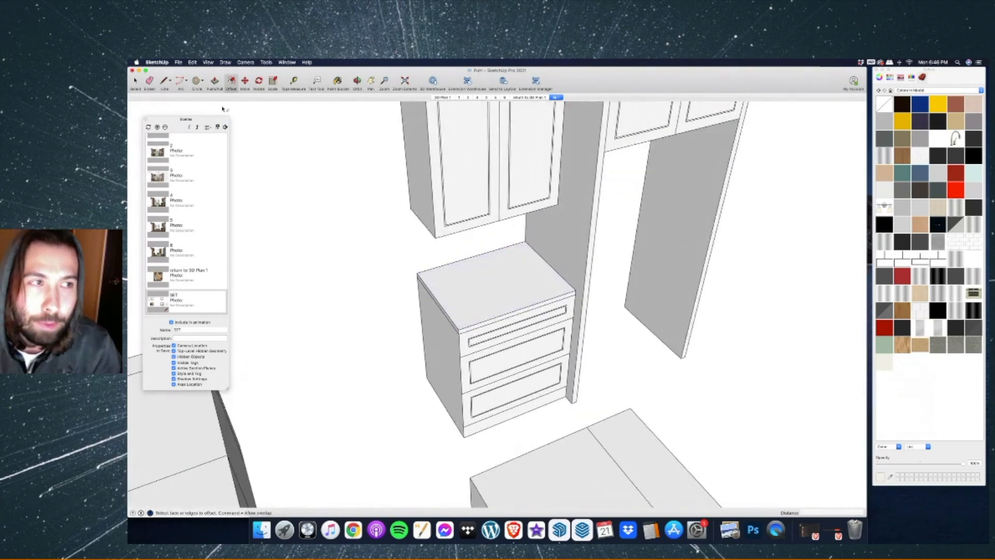
pyautogui.scroll(-5, 451, 256)
pyautogui.press('space')
pyautogui.tripleClick(507, 170)
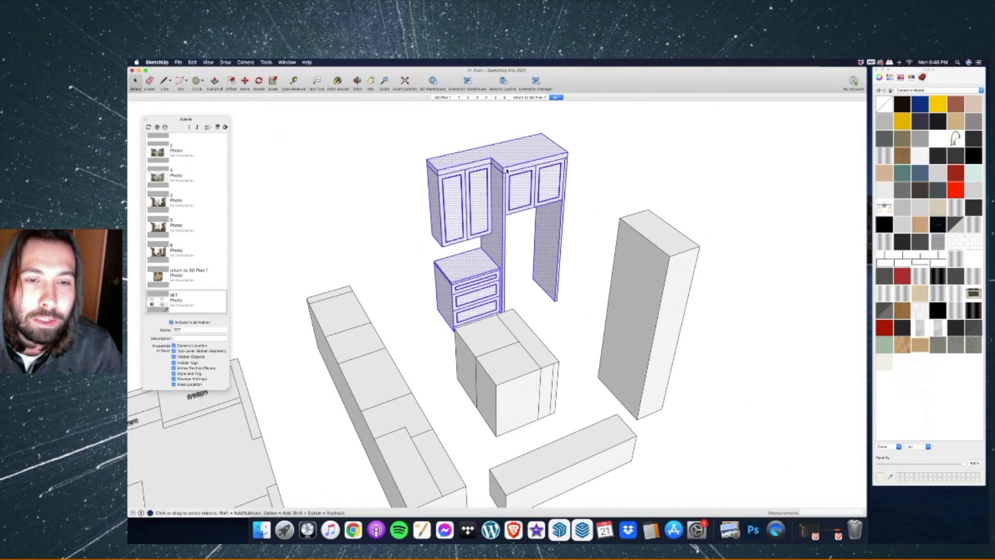
pyautogui.rightClick(503, 175)
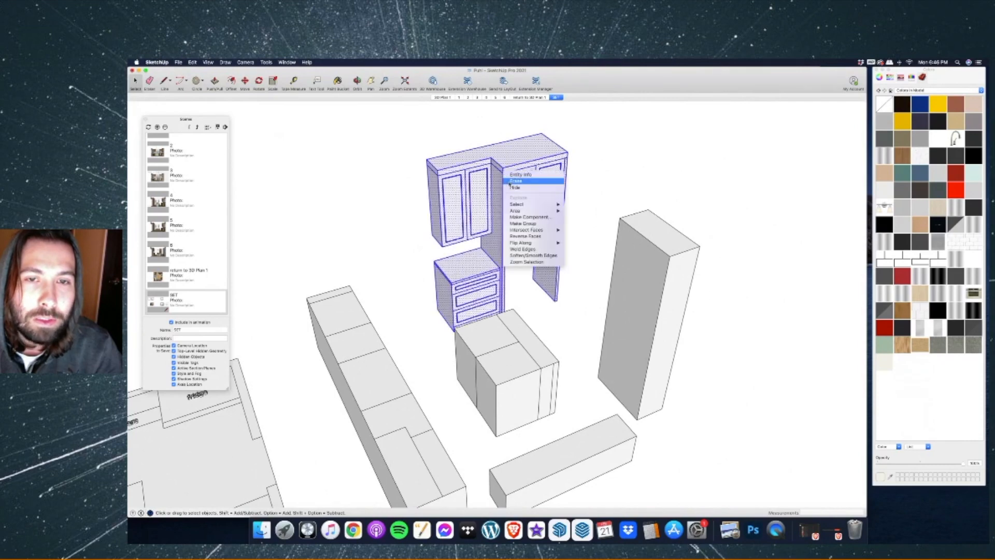
pyautogui.click(523, 222)
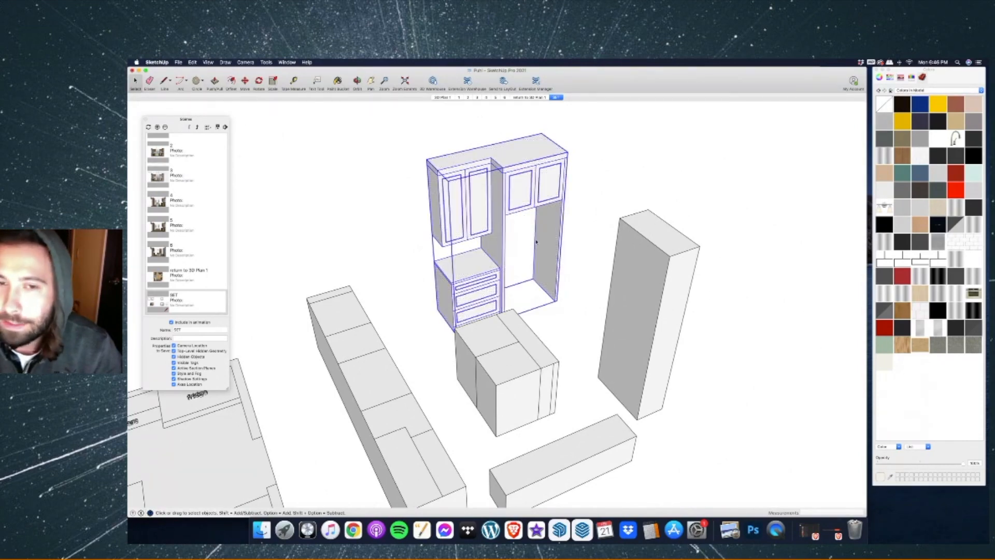
# Sample the brown wood material from the cabinets of the finished kitchen and paint the grouped fridge and drawers unit with it.
pyautogui.scroll(-10, 536, 242)
pyautogui.scroll(6, 399, 309)
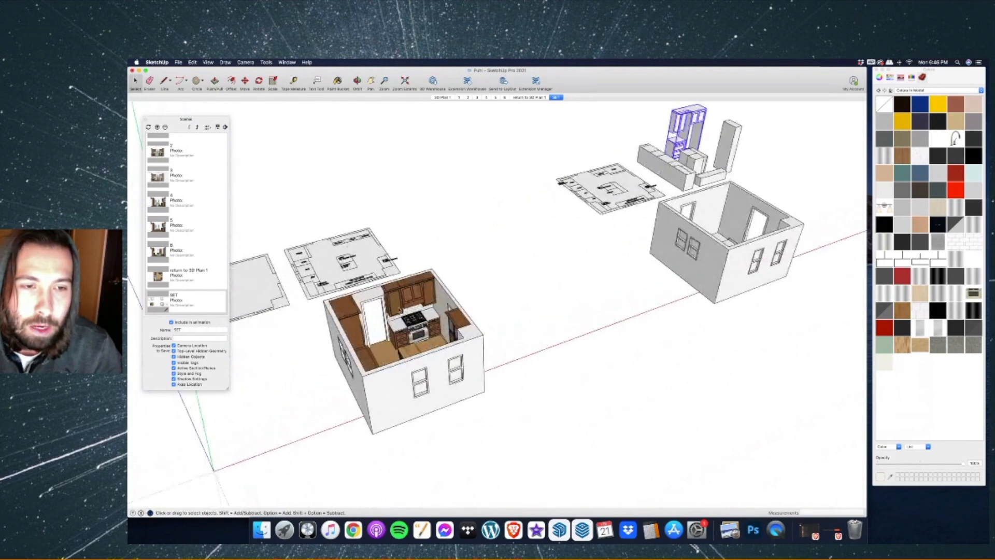
pyautogui.scroll(3, 399, 309)
pyautogui.click(337, 82)
pyautogui.scroll(5, 410, 303)
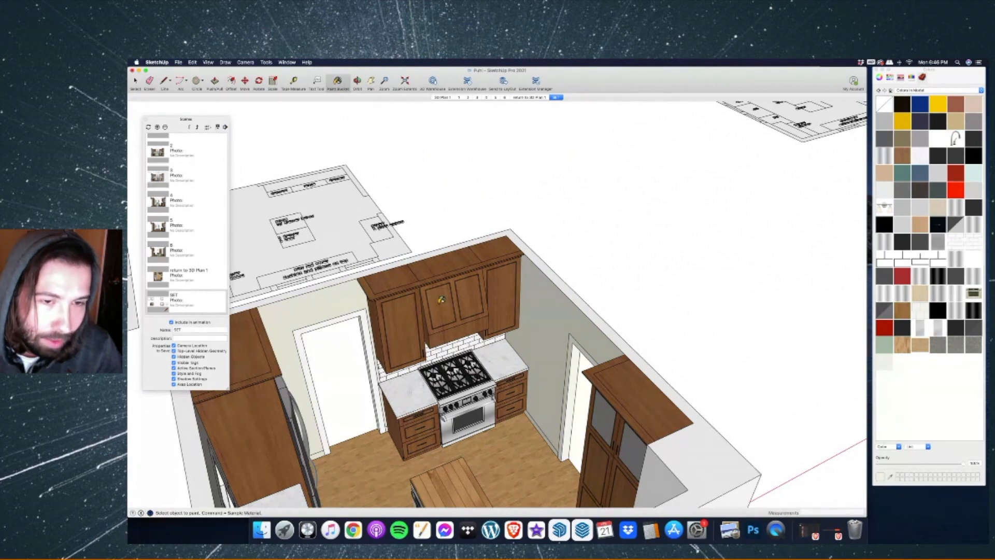
pyautogui.press('super')
pyautogui.scroll(2, 444, 294)
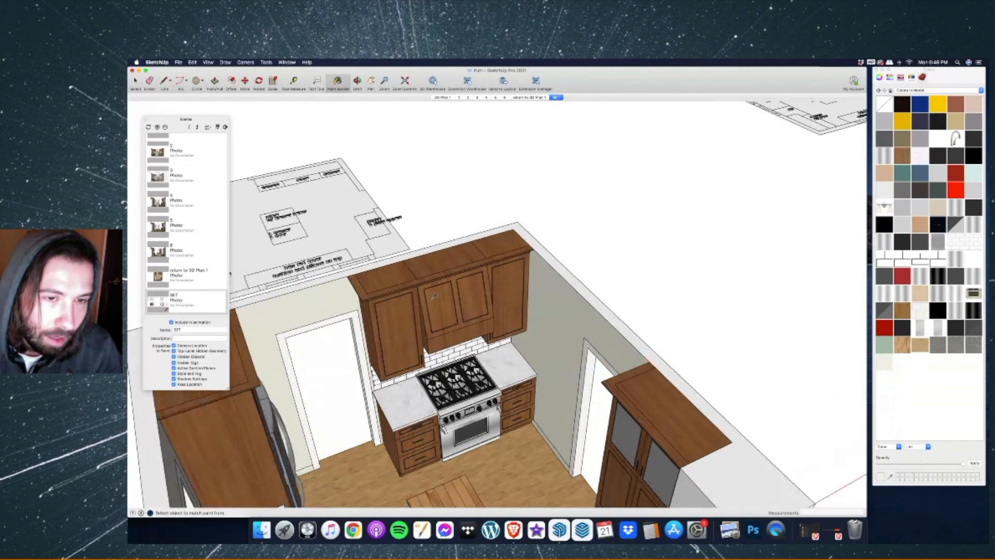
pyautogui.keyDown('super'); pyautogui.click(397, 300); pyautogui.keyUp('super')
pyautogui.scroll(-10, 397, 301)
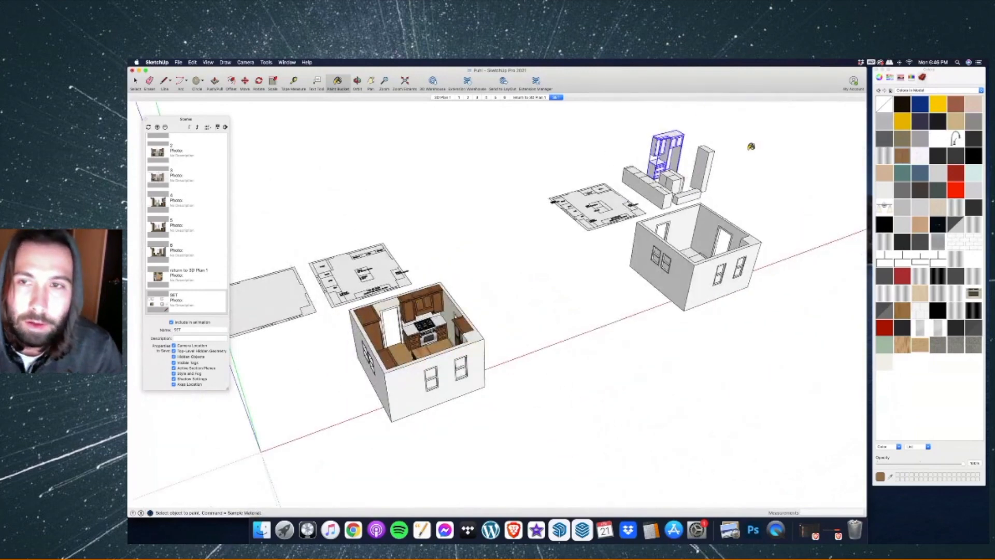
pyautogui.scroll(3, 748, 149)
pyautogui.click(600, 136)
pyautogui.scroll(5, 621, 131)
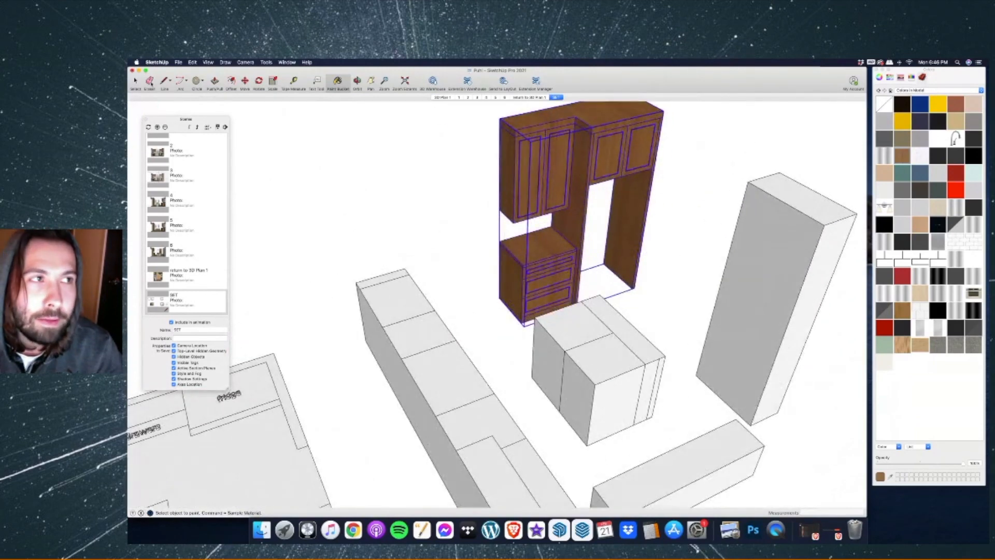
# Copy a black door handle from the upper cabinet beside the range in the finished kitchen.
pyautogui.press('space')
pyautogui.scroll(-1, 567, 328)
pyautogui.scroll(-6, 602, 180)
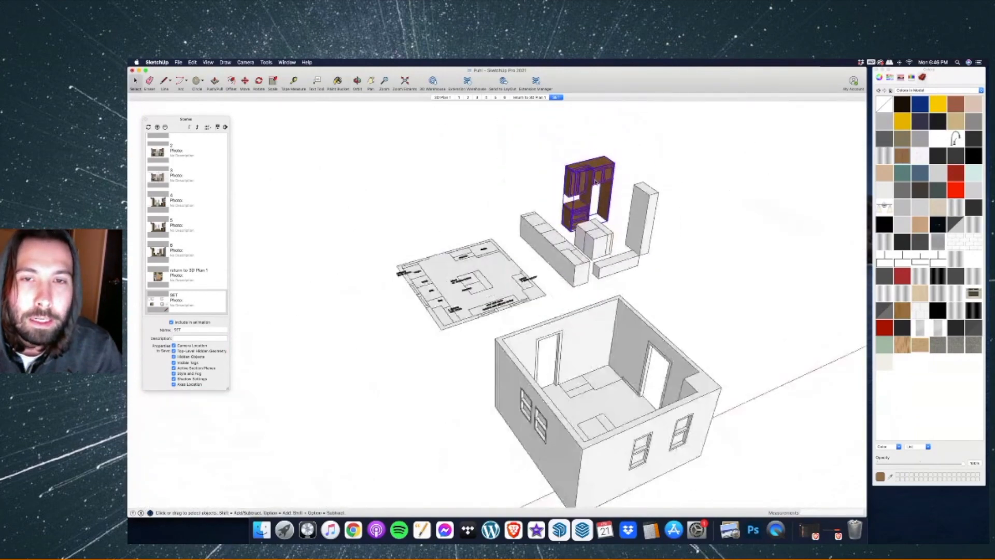
pyautogui.scroll(8, 319, 378)
pyautogui.scroll(4, 360, 299)
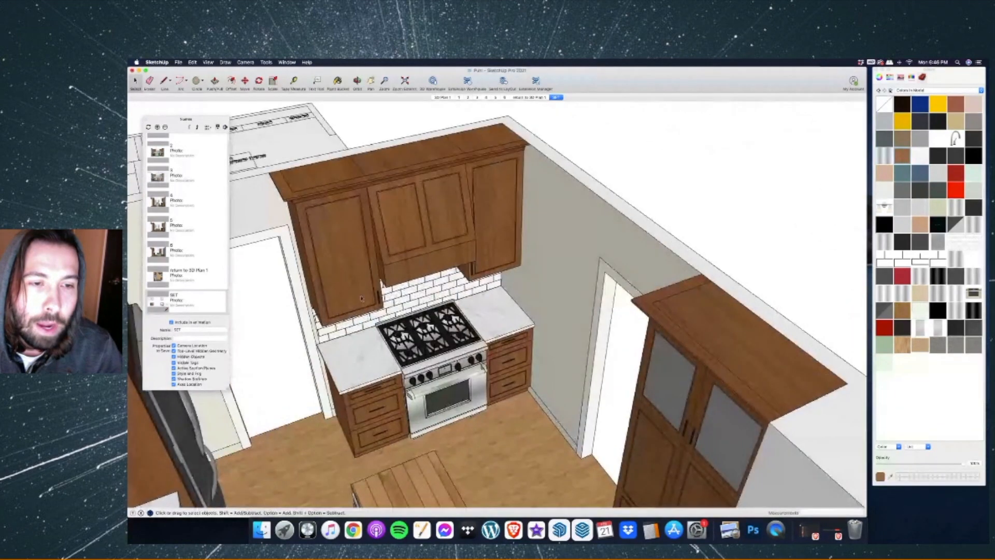
pyautogui.scroll(7, 374, 290)
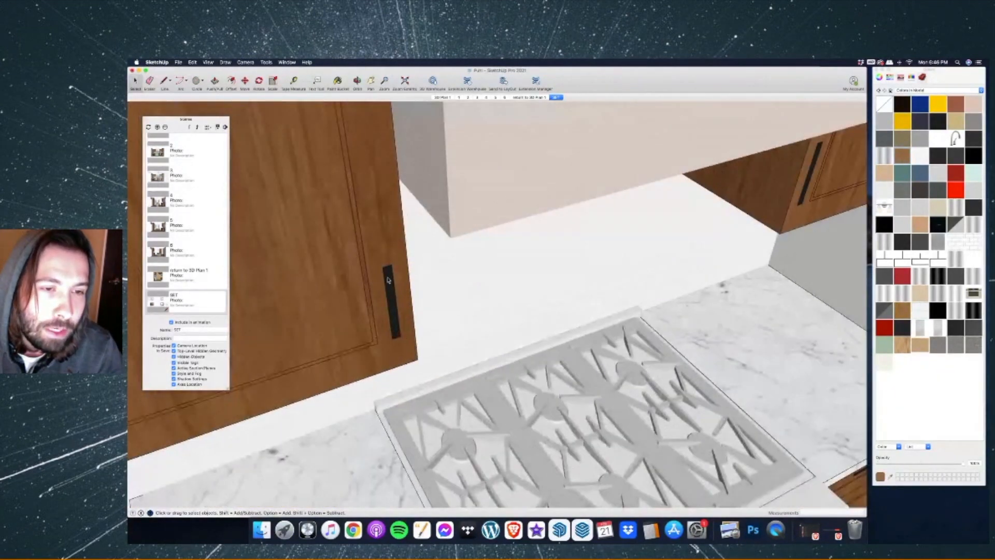
pyautogui.scroll(-10, 369, 324)
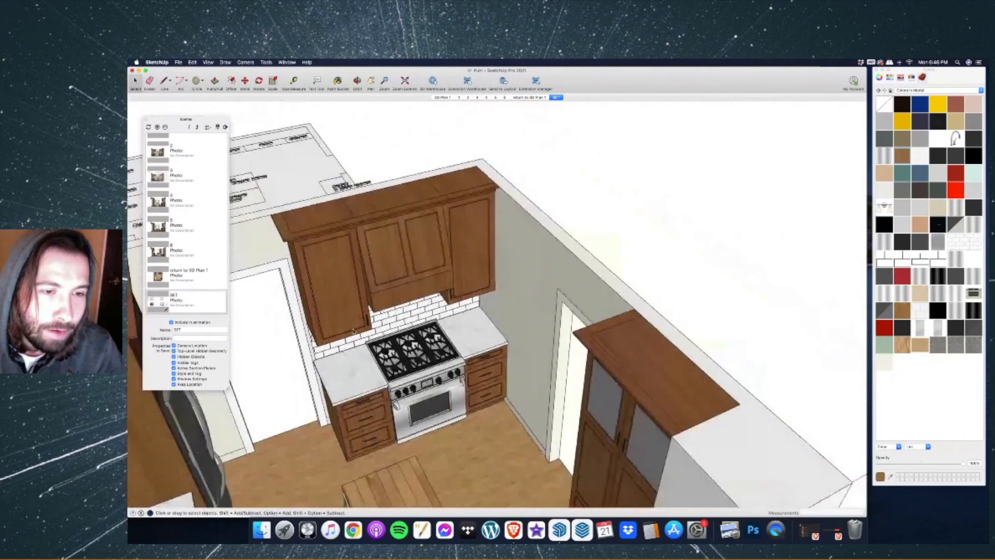
# Open the wood fridge-and-drawers group for editing and paste the handle near the lower inner corner of the right door above the fridge.
pyautogui.scroll(-3, 358, 322)
pyautogui.scroll(8, 573, 188)
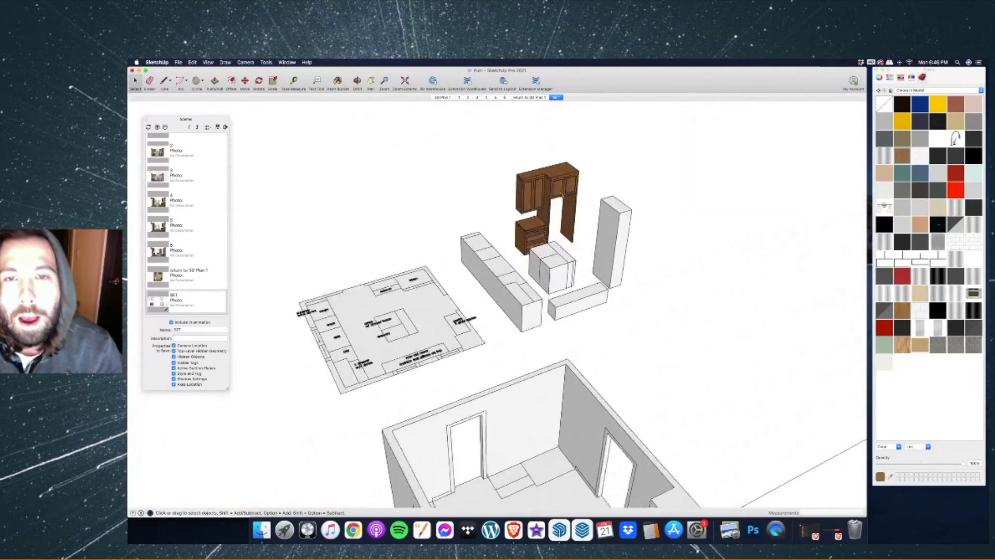
pyautogui.doubleClick(573, 189)
pyautogui.scroll(5, 574, 189)
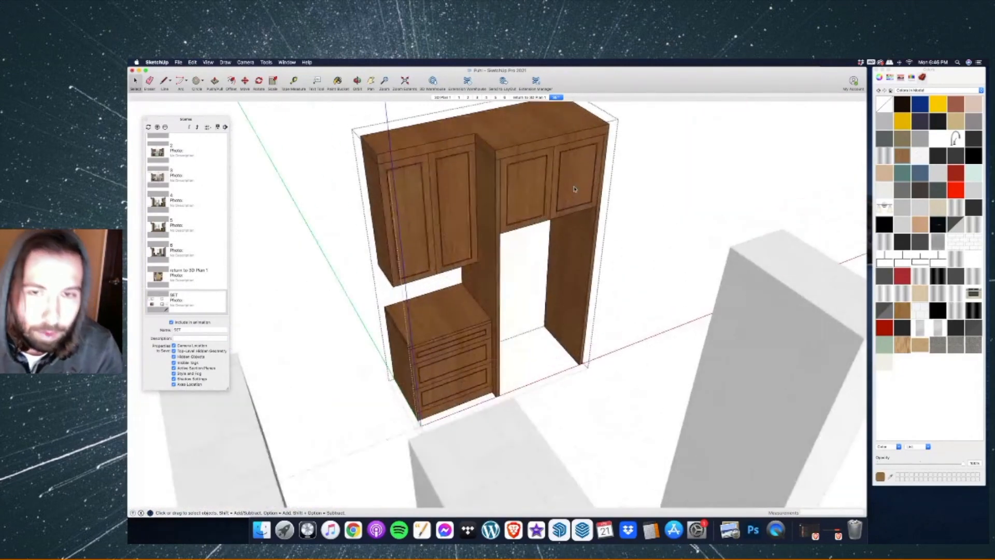
pyautogui.press('c')
pyautogui.press('super+v')
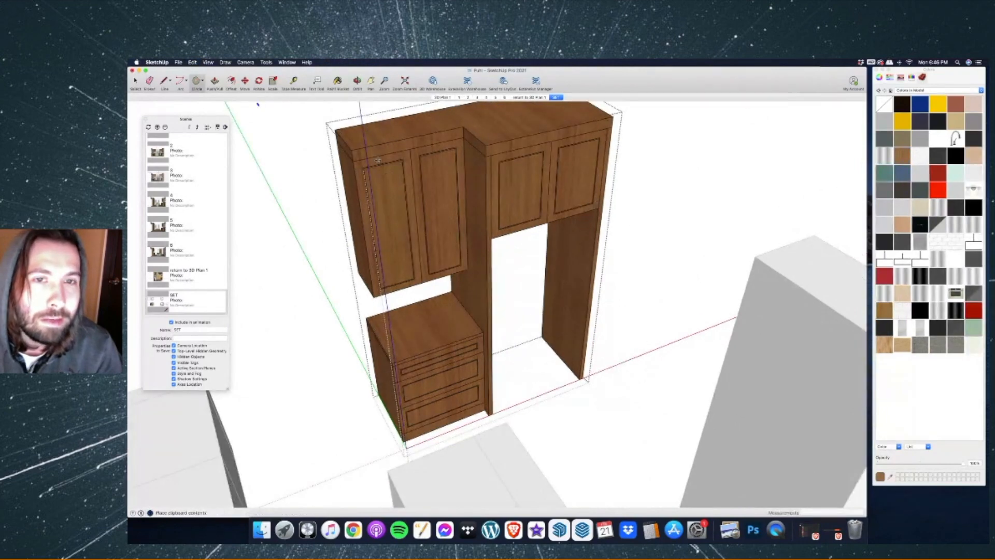
pyautogui.scroll(6, 571, 197)
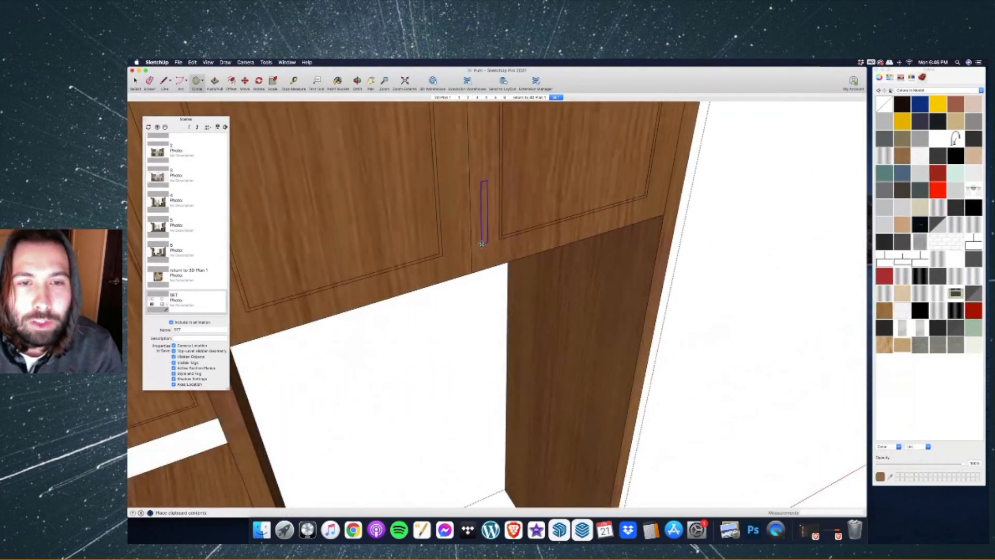
pyautogui.click(482, 244)
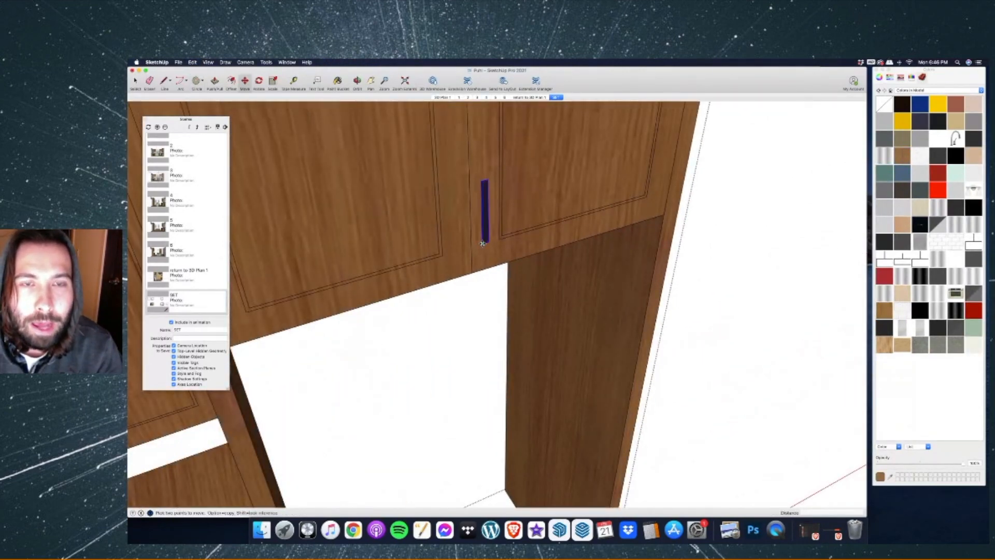
# Paste a second handle on the left door above the fridge and move it level with the first one.
pyautogui.press('super+v')
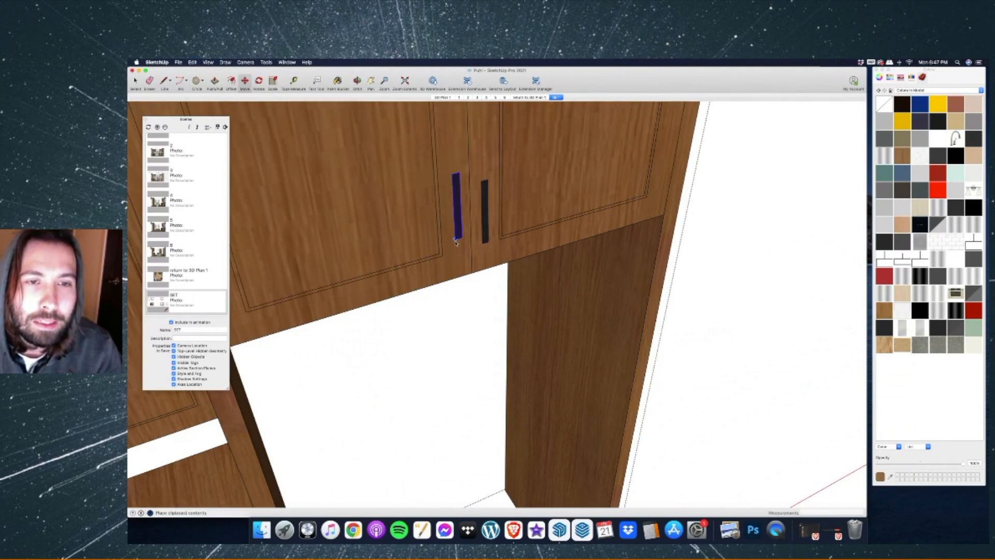
pyautogui.click(455, 241)
pyautogui.scroll(3, 460, 229)
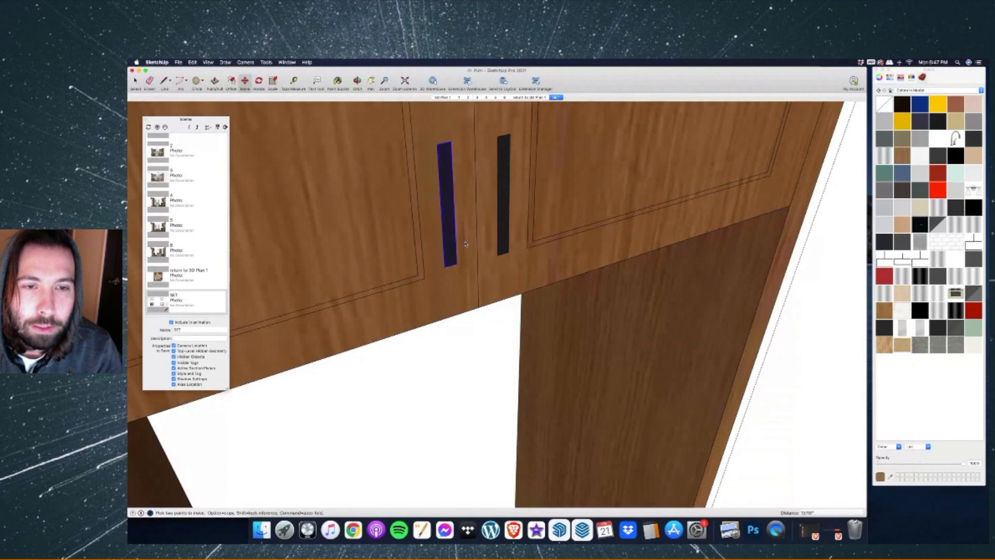
pyautogui.click(466, 246)
# Copy both fridge-door handles together and paste the pair at the lower meeting edges of the two upper doors above the drawers.
pyautogui.press('space')
pyautogui.keyDown('shift'); pyautogui.click(506, 156); pyautogui.keyUp('shift')
pyautogui.scroll(-8, 505, 156)
pyautogui.scroll(10, 466, 246)
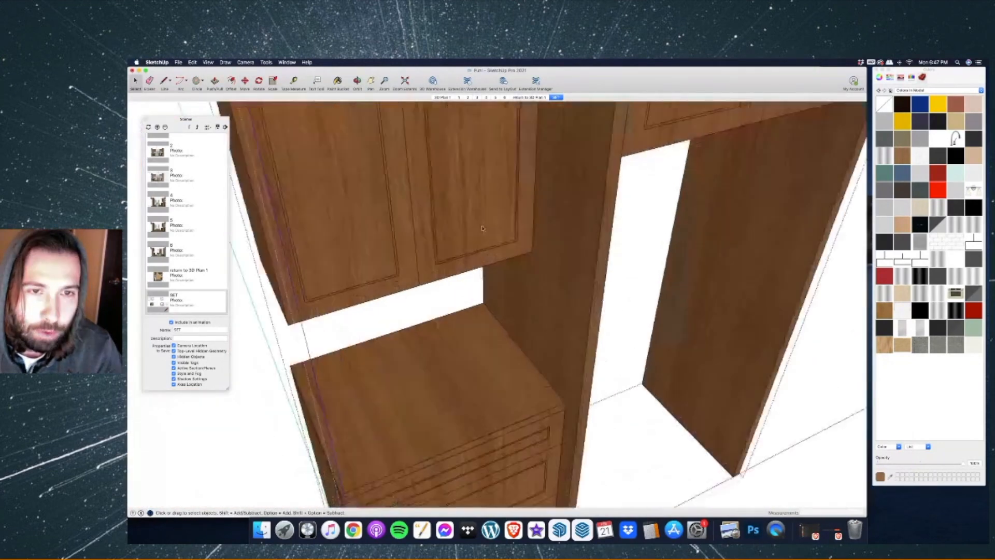
pyautogui.press('super+v')
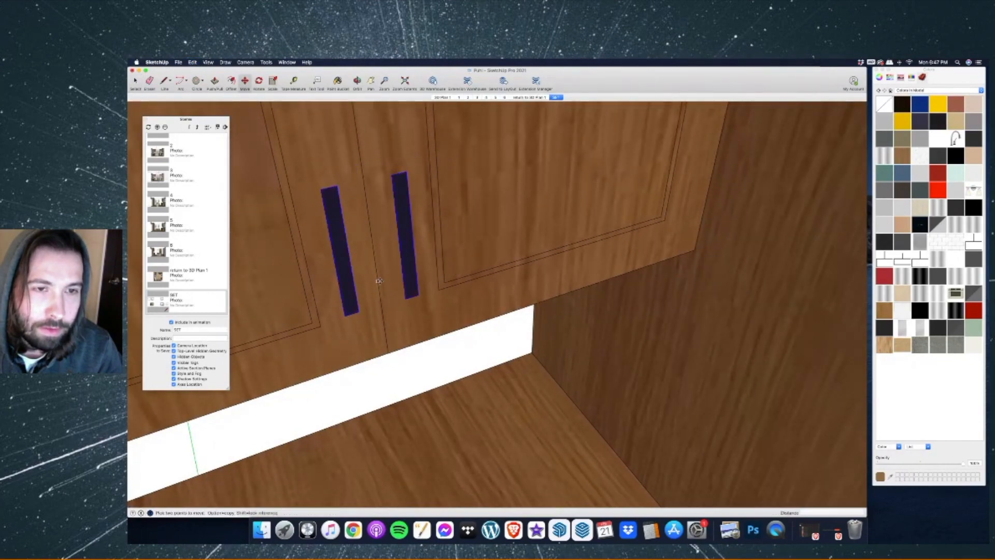
pyautogui.scroll(-10, 379, 281)
pyautogui.press('space')
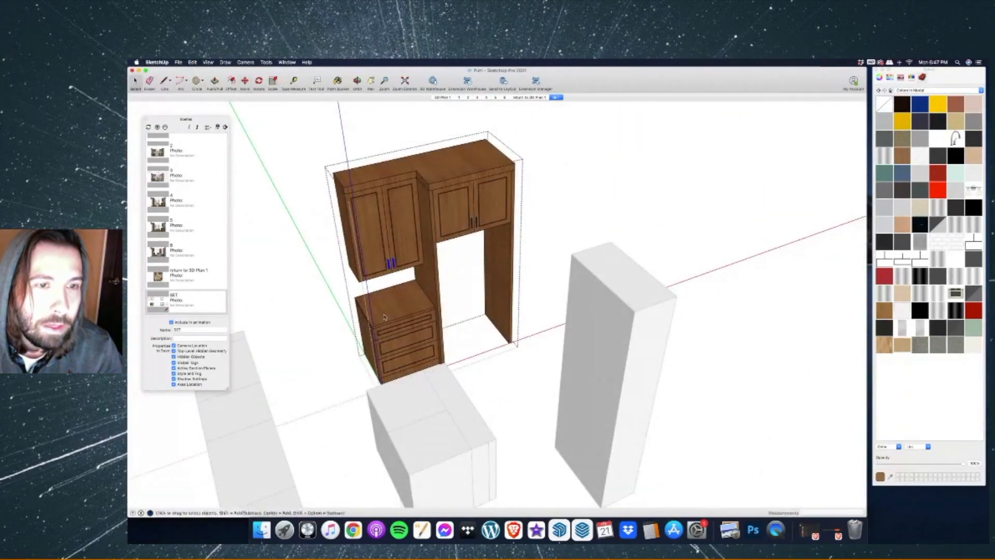
# Copy a single handle from the pair above the drawers and paste it onto the left upper door's panel.
pyautogui.scroll(5, 390, 267)
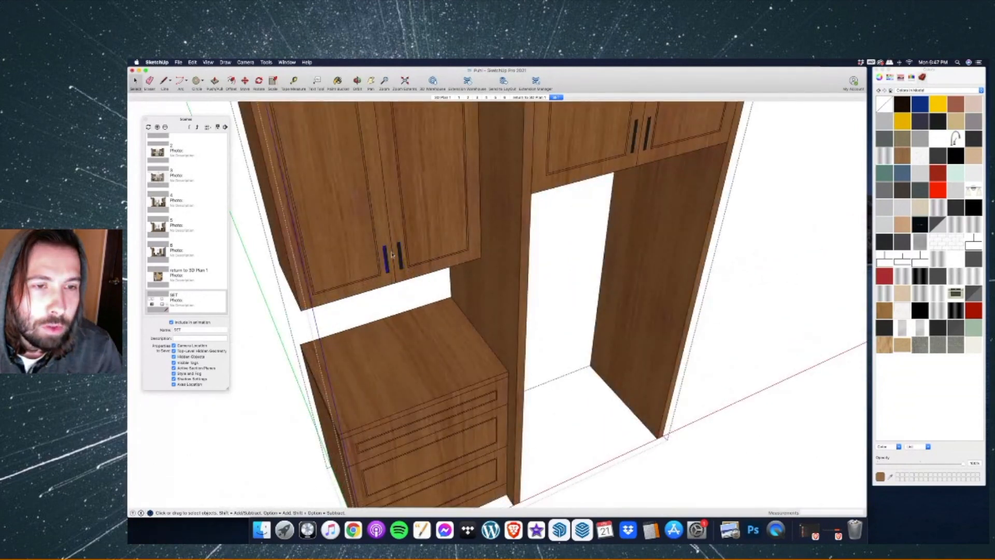
pyautogui.scroll(-4, 387, 255)
pyautogui.scroll(3, 373, 251)
pyautogui.press('m')
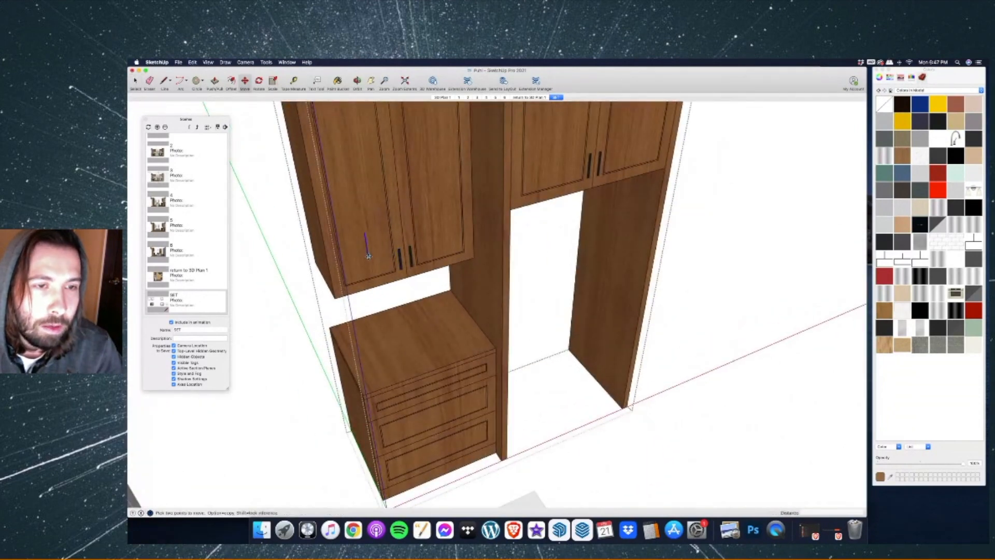
pyautogui.scroll(2, 368, 255)
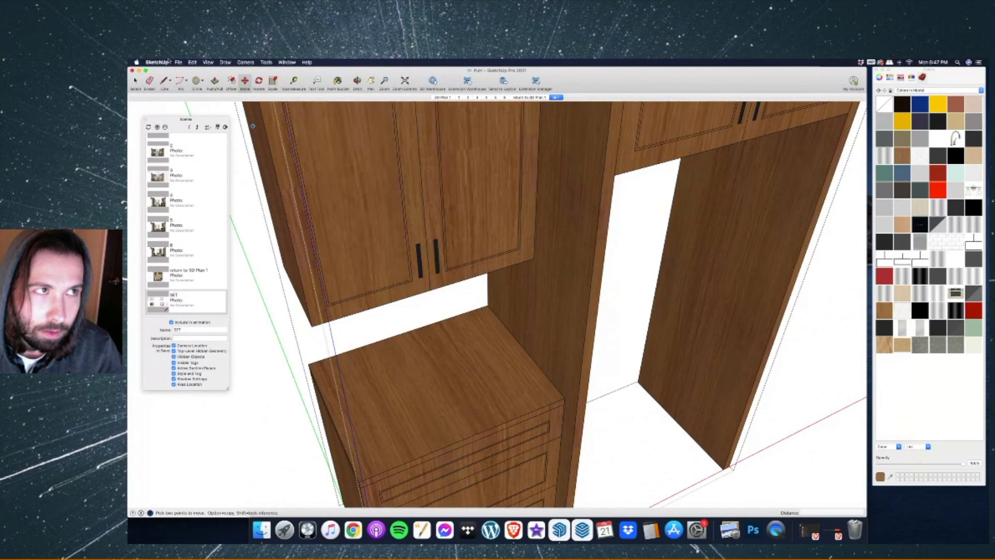
pyautogui.press('space')
pyautogui.scroll(3, 367, 272)
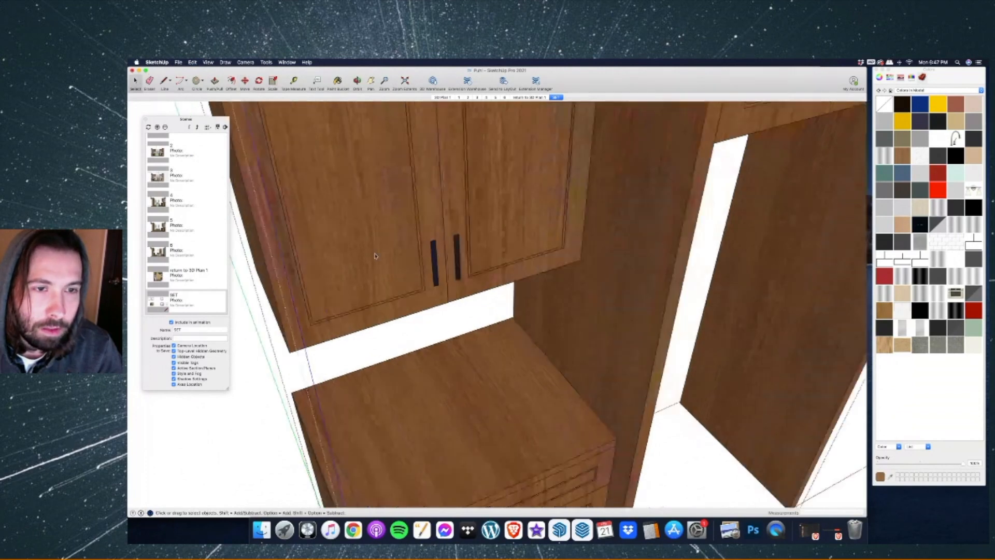
pyautogui.press('super+v')
pyautogui.scroll(-2, 370, 249)
# Rotate the pasted handle on the left upper door from vertical to horizontal.
pyautogui.click(258, 82)
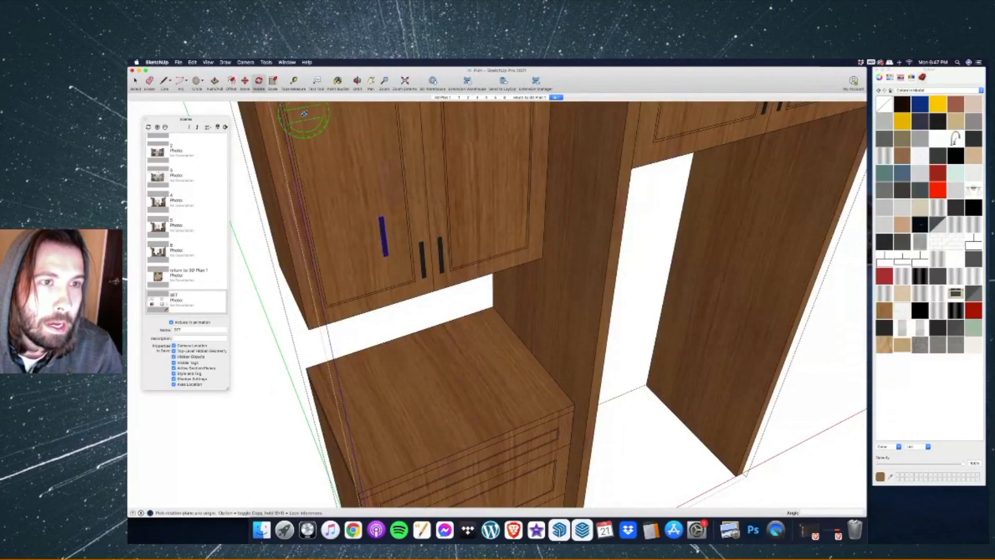
pyautogui.scroll(3, 378, 239)
pyautogui.click(358, 235)
pyautogui.click(365, 234)
pyautogui.click(357, 216)
# Paste the horizontal handle onto the drawer unit and move it to the centre of the middle drawer front.
pyautogui.press('m')
pyautogui.scroll(-5, 359, 213)
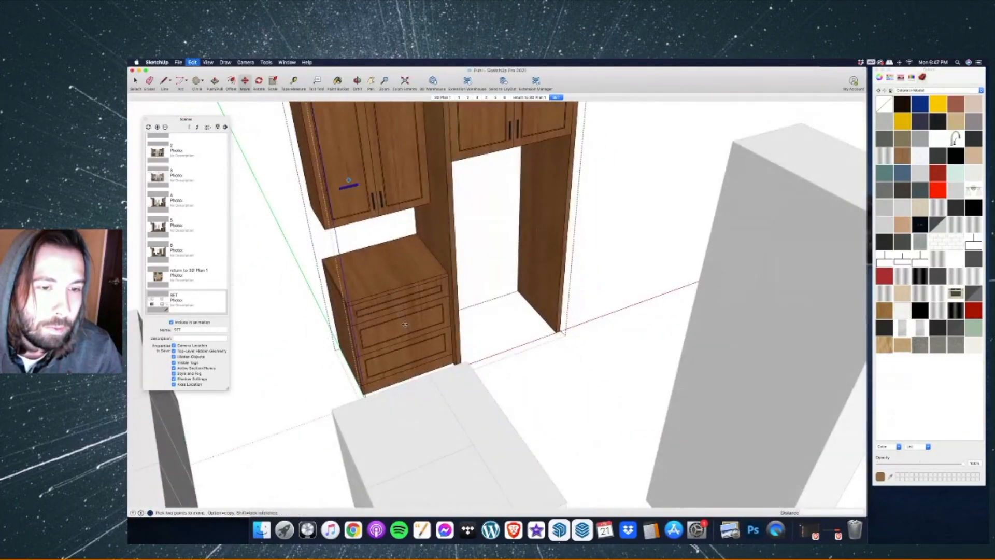
pyautogui.press('super+v')
pyautogui.scroll(3, 388, 358)
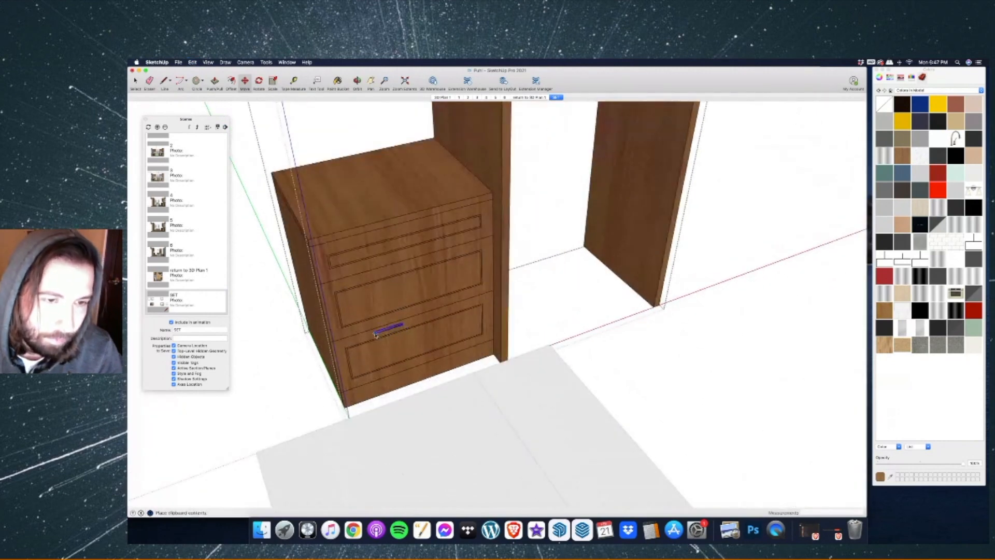
pyautogui.click(371, 302)
pyautogui.click(370, 304)
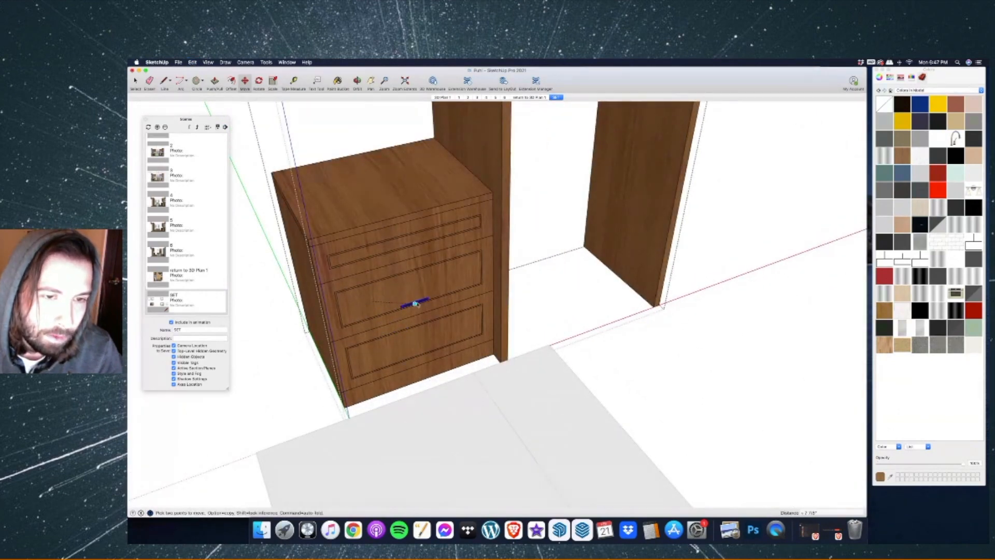
pyautogui.click(415, 291)
# Paste another horizontal handle and move it to the centre of the top drawer front, in line with the middle one.
pyautogui.press('super+z')
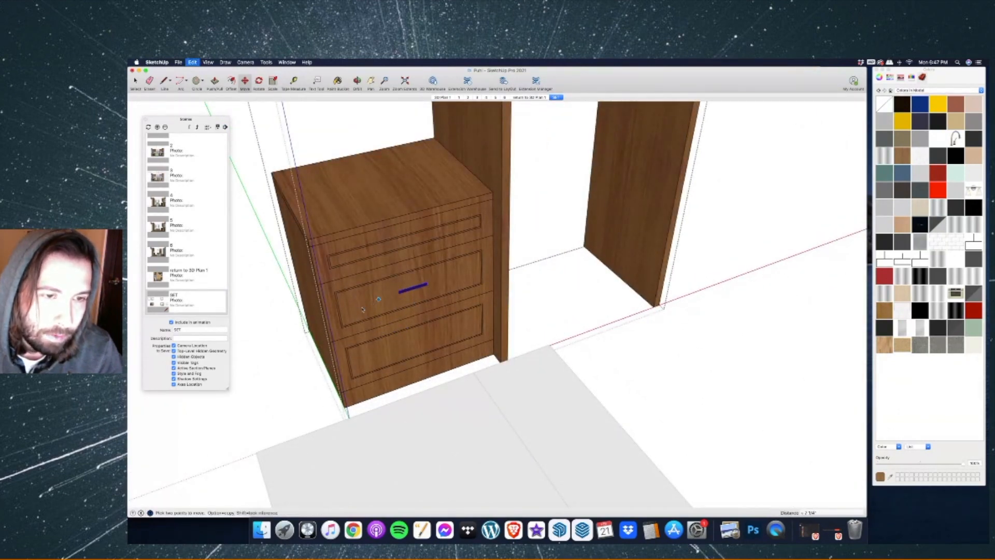
pyautogui.press('super+v')
pyautogui.click(367, 308)
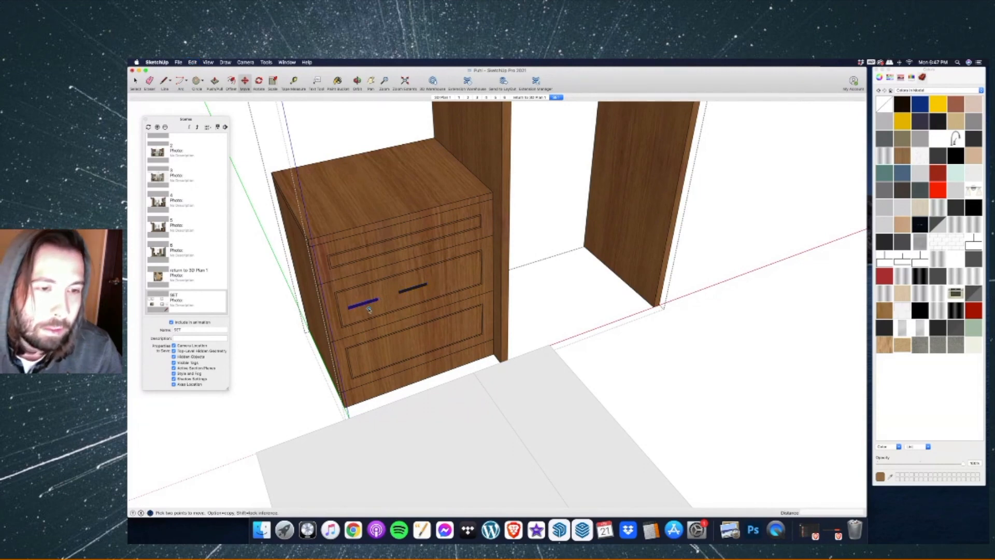
pyautogui.click(363, 308)
pyautogui.scroll(5, 407, 248)
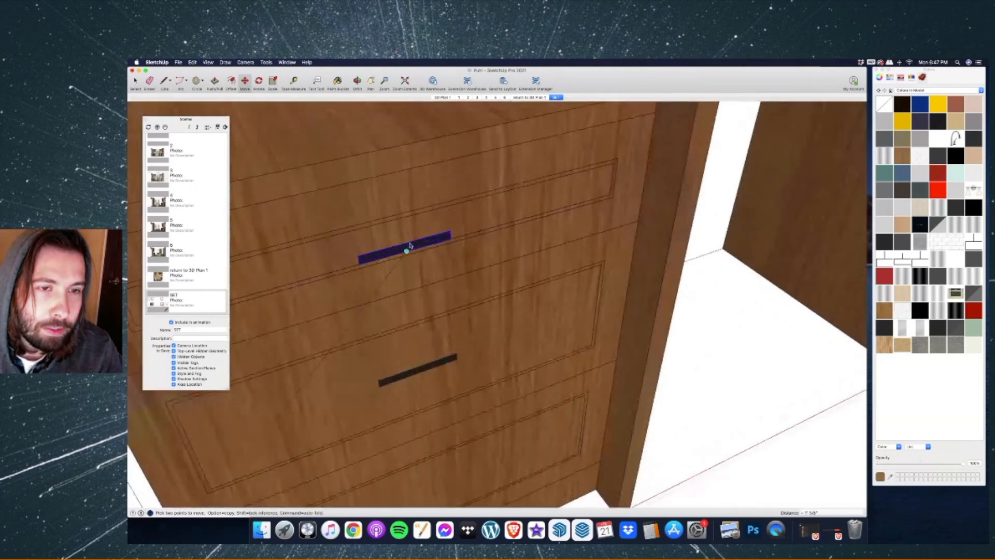
pyautogui.click(408, 241)
pyautogui.scroll(-5, 409, 290)
# Copy the top drawer's handle and place the copy at the centre of the bottom drawer front.
pyautogui.press('super+c')
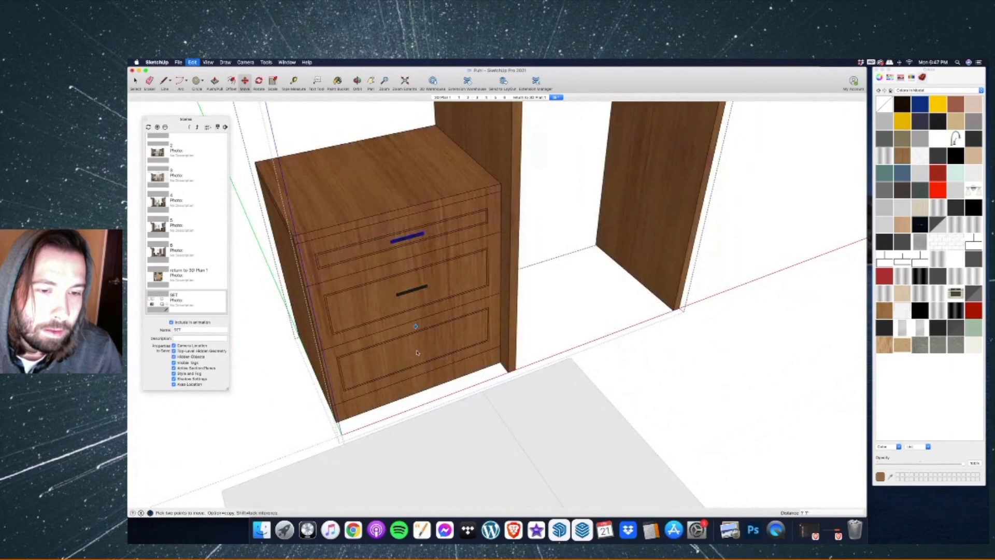
pyautogui.press('super+v')
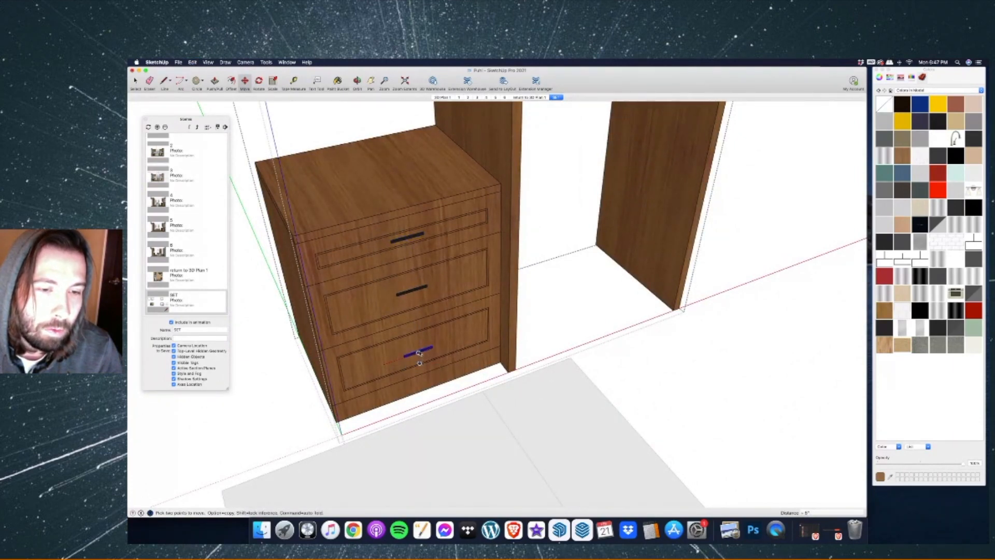
pyautogui.scroll(2, 418, 353)
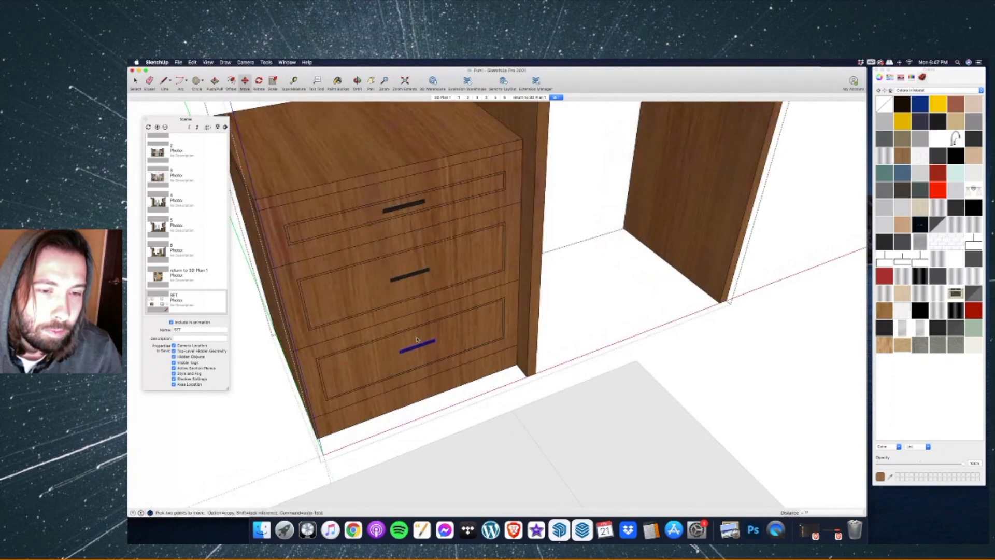
# Erase the leftover horizontal handle from the left upper door above the drawers.
pyautogui.scroll(-6, 417, 342)
pyautogui.scroll(-2, 303, 155)
pyautogui.press('e')
pyautogui.scroll(3, 359, 187)
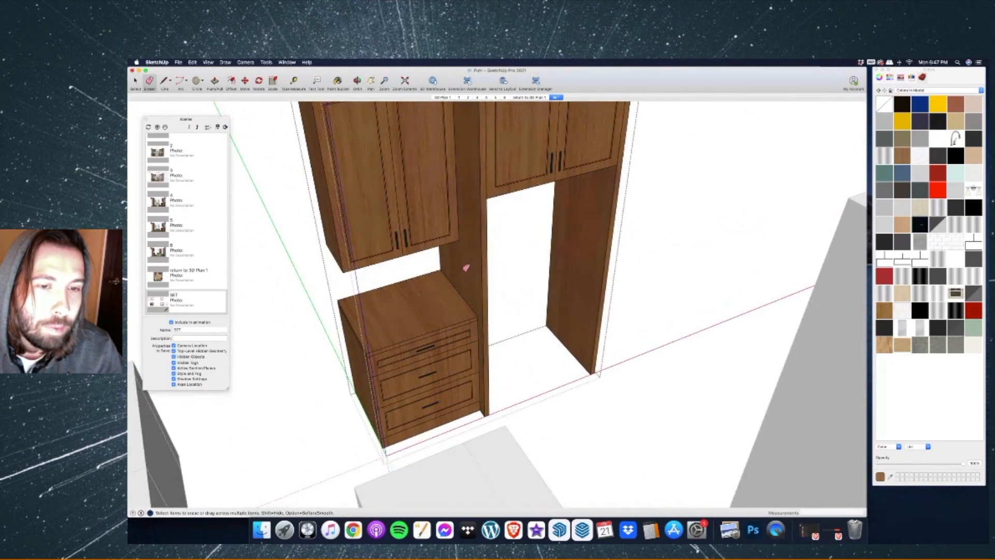
# Paint the countertop of the drawer unit, top surface and edges, with the white marble material.
pyautogui.scroll(-3, 448, 263)
pyautogui.scroll(-3, 425, 302)
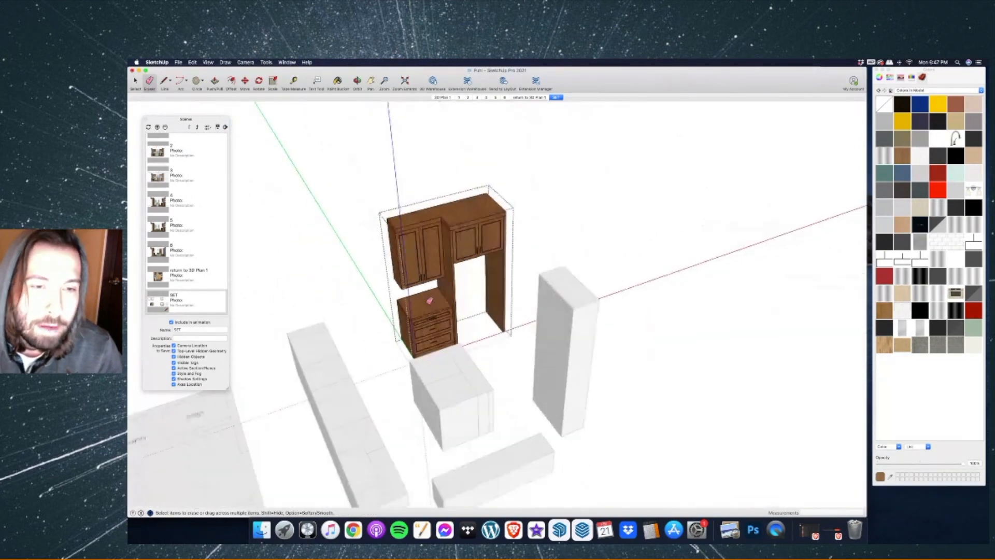
pyautogui.scroll(-5, 469, 228)
pyautogui.press('b')
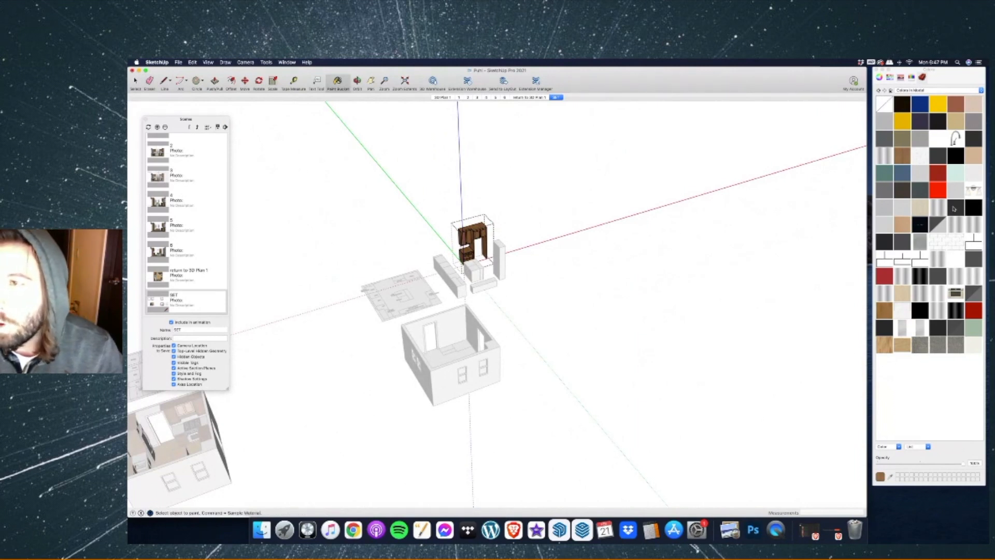
pyautogui.scroll(5, 477, 239)
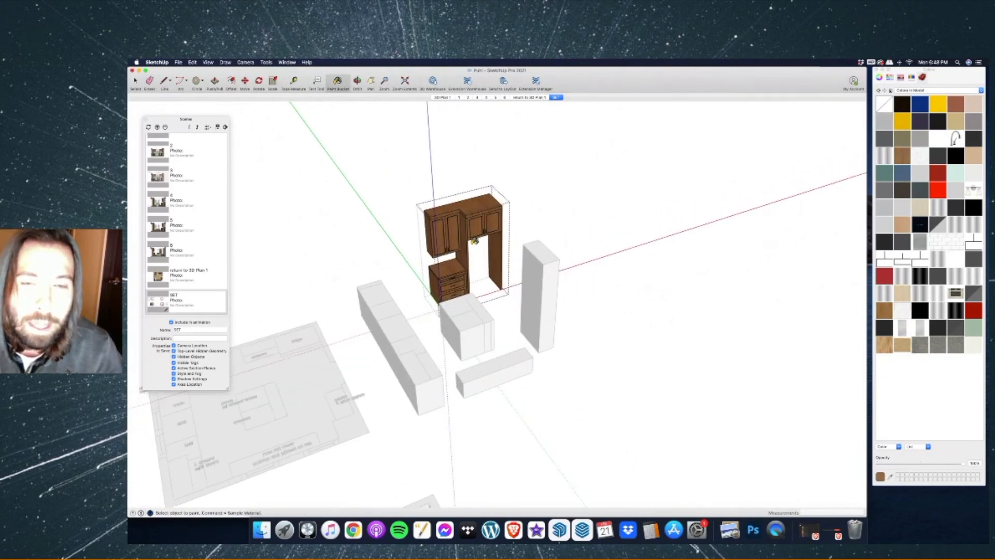
pyautogui.scroll(1, 474, 241)
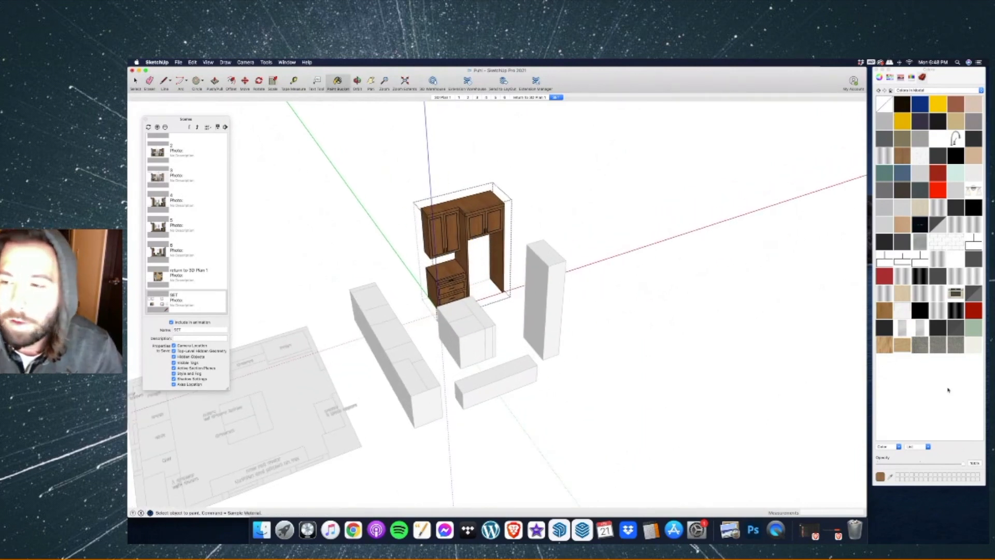
pyautogui.click(920, 156)
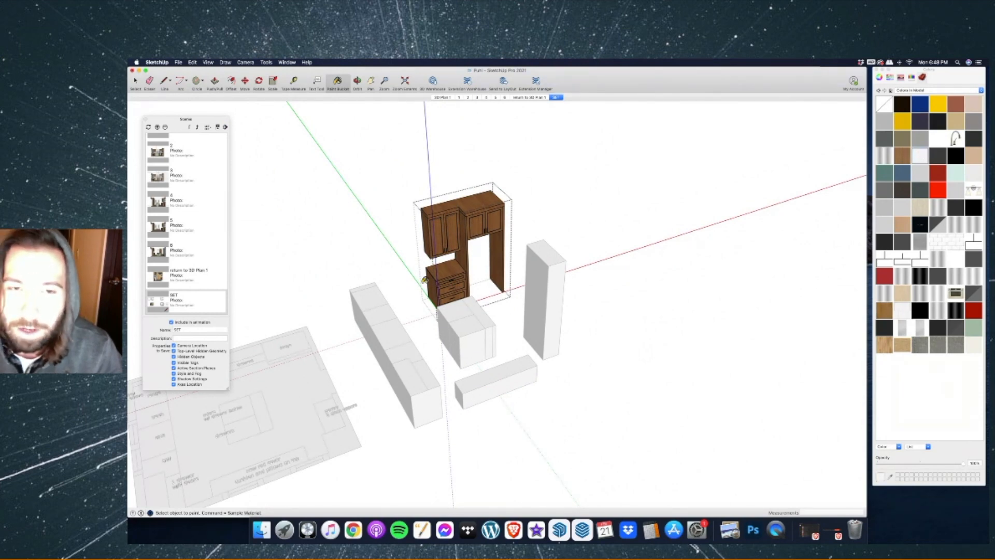
pyautogui.scroll(5, 446, 272)
pyautogui.scroll(2, 459, 272)
pyautogui.click(456, 290)
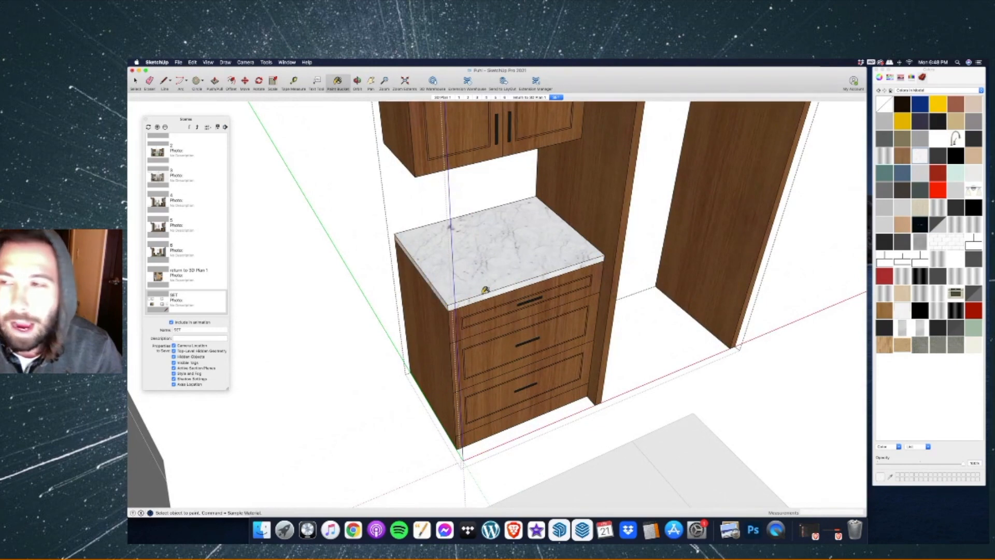
# Switch to the Brave browser and search Google Images for "carrera marble texture".
pyautogui.click(513, 529)
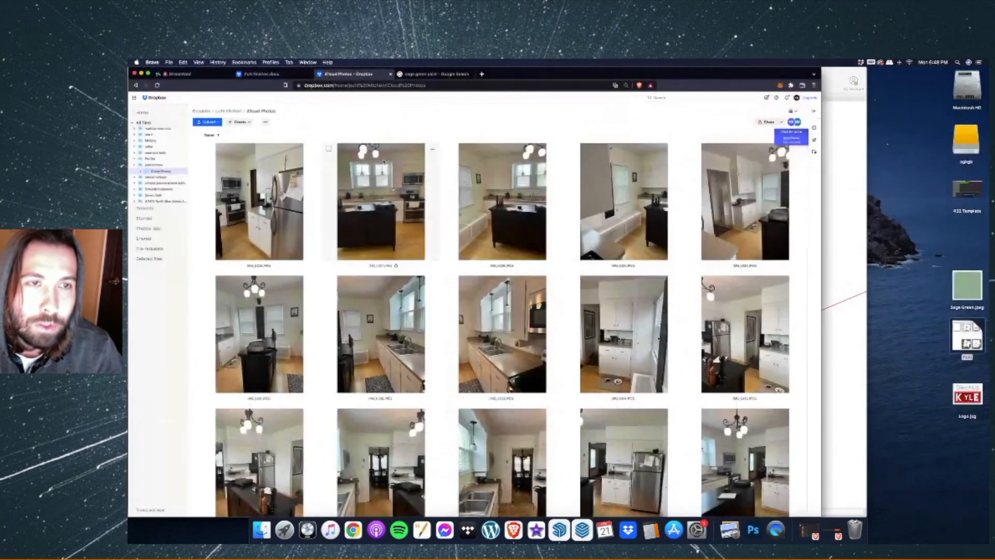
pyautogui.click(483, 74)
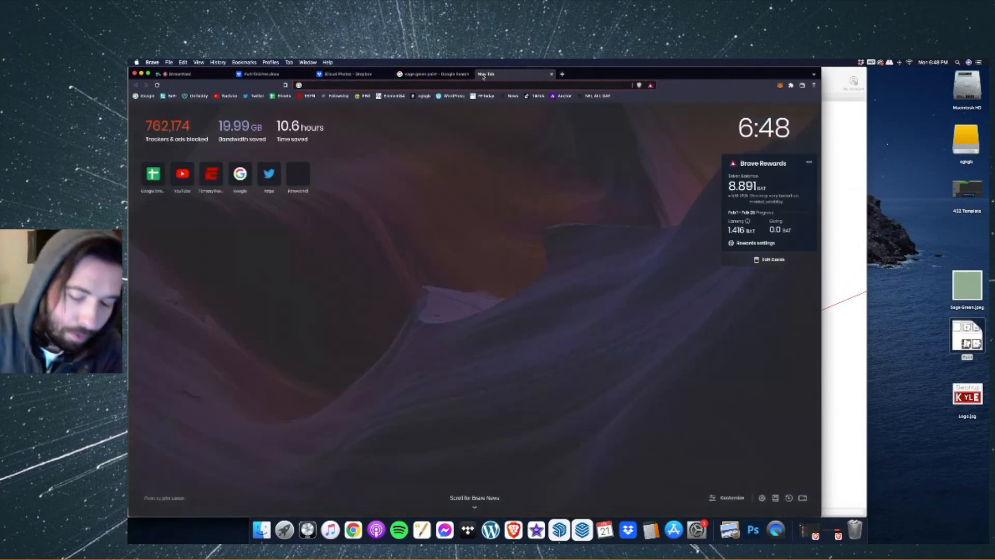
pyautogui.write('camera m')
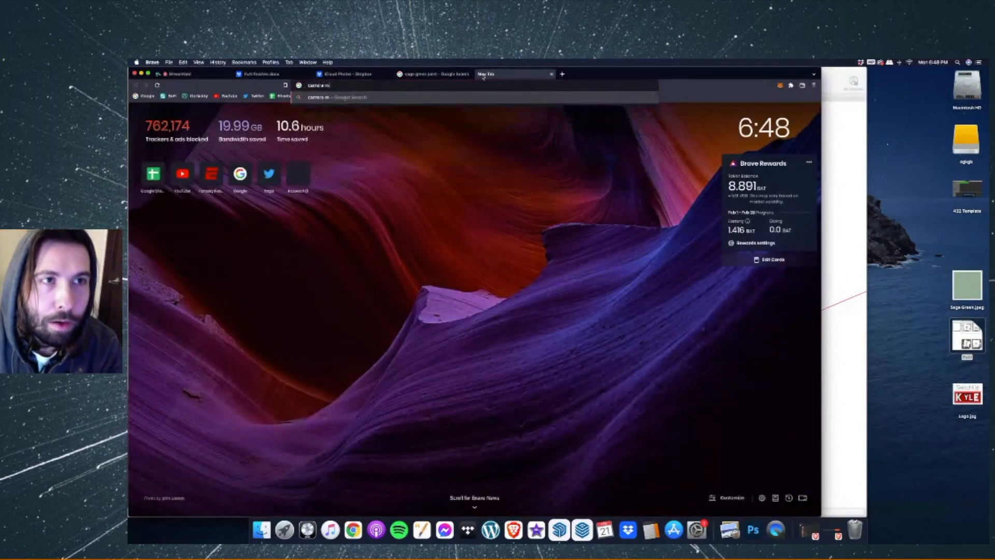
pyautogui.write('arble texture')
pyautogui.press('Return')
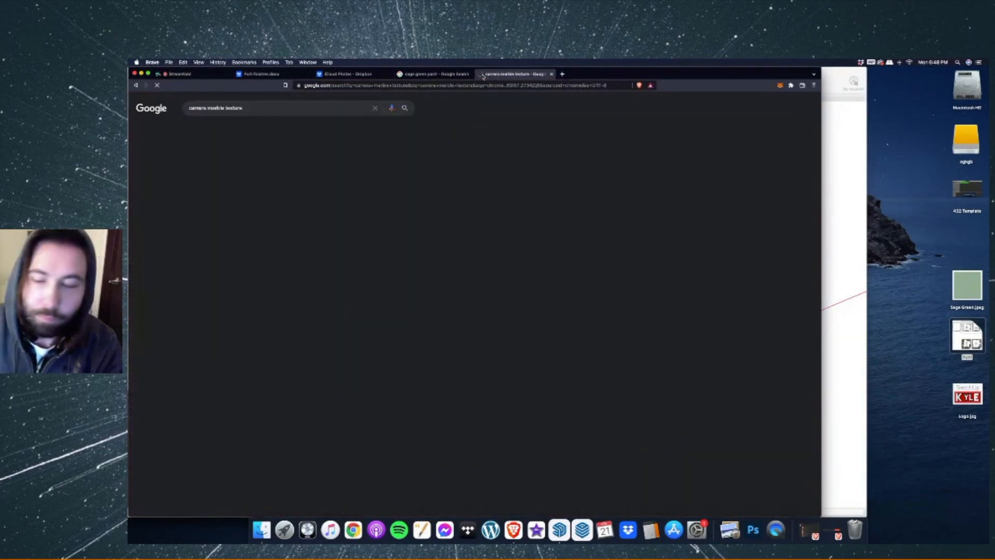
pyautogui.click(224, 129)
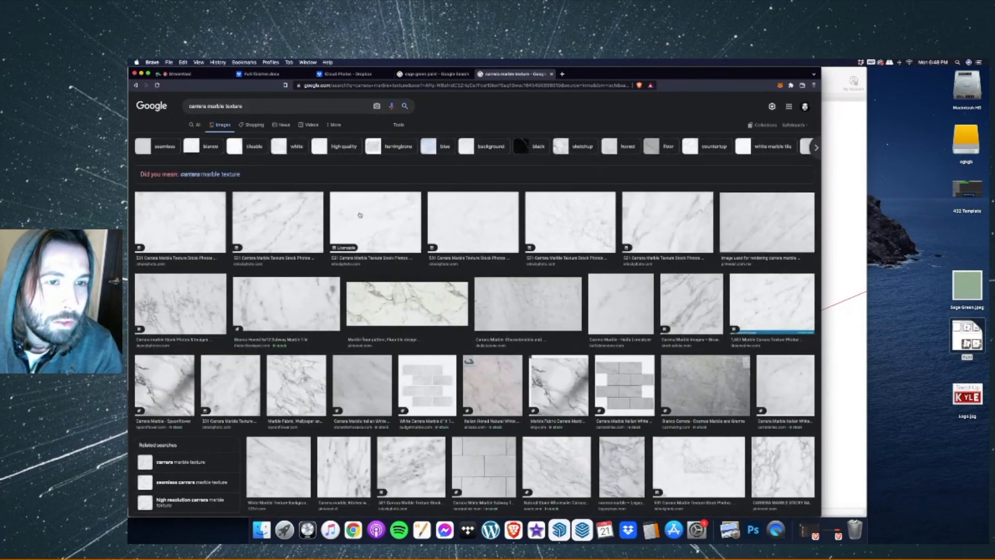
# Preview two of the marble texture results and return to SketchUp.
pyautogui.click(179, 222)
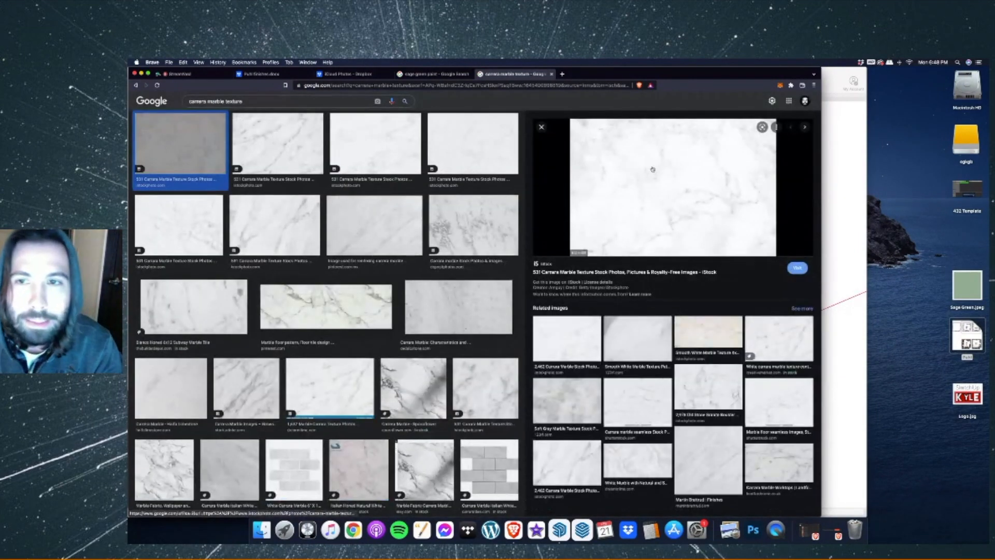
pyautogui.click(477, 310)
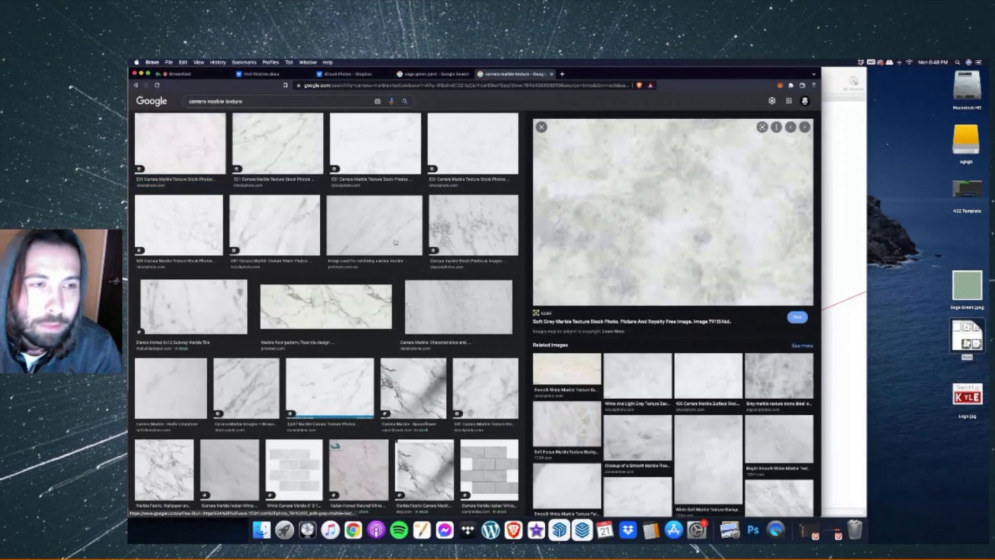
pyautogui.click(141, 74)
# Push/Pull the marble countertop's exposed side edge outward 1 inch and extend its front edge to overhang the drawer unit.
pyautogui.click(433, 284)
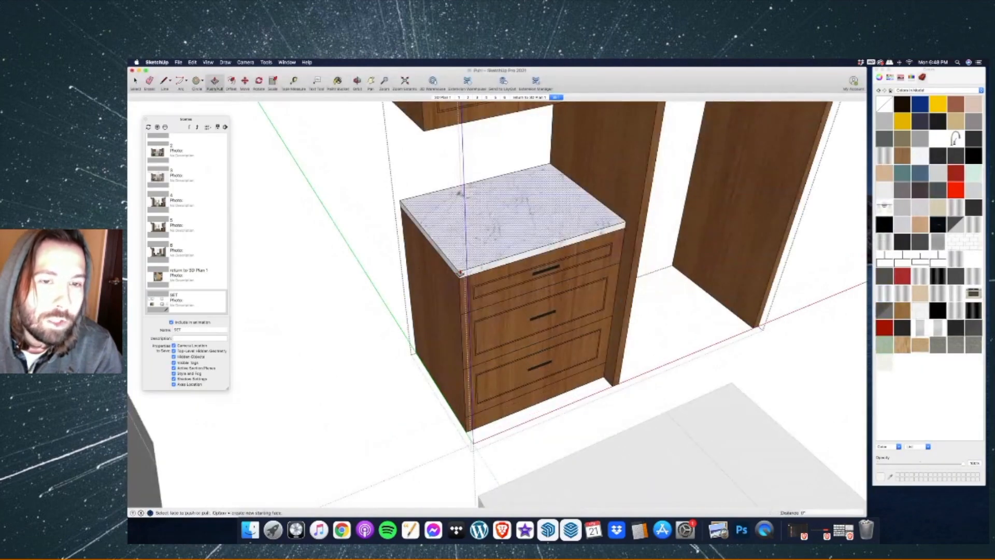
pyautogui.click(455, 272)
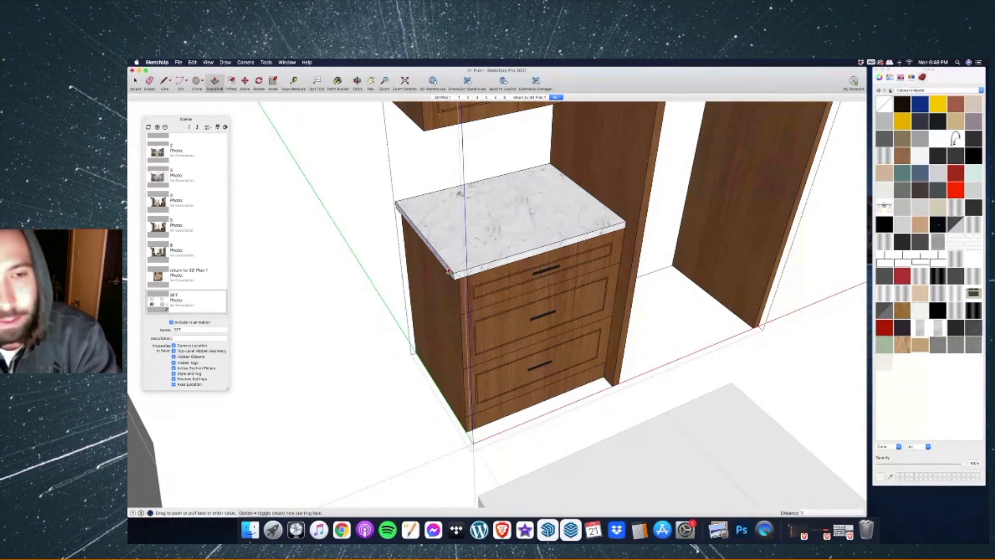
pyautogui.click(449, 270)
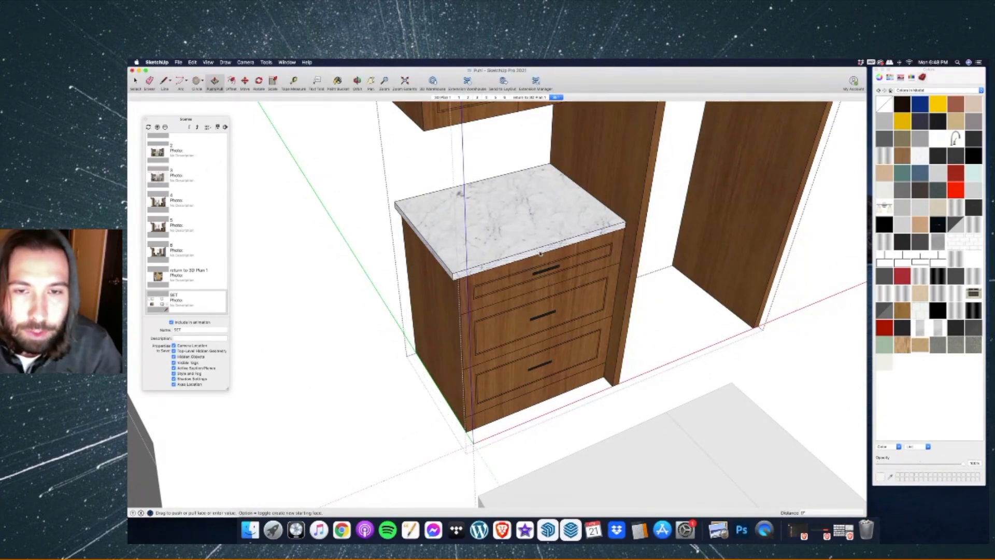
pyautogui.click(537, 254)
pyautogui.scroll(2, 612, 234)
pyautogui.click(601, 233)
pyautogui.click(606, 230)
pyautogui.click(135, 81)
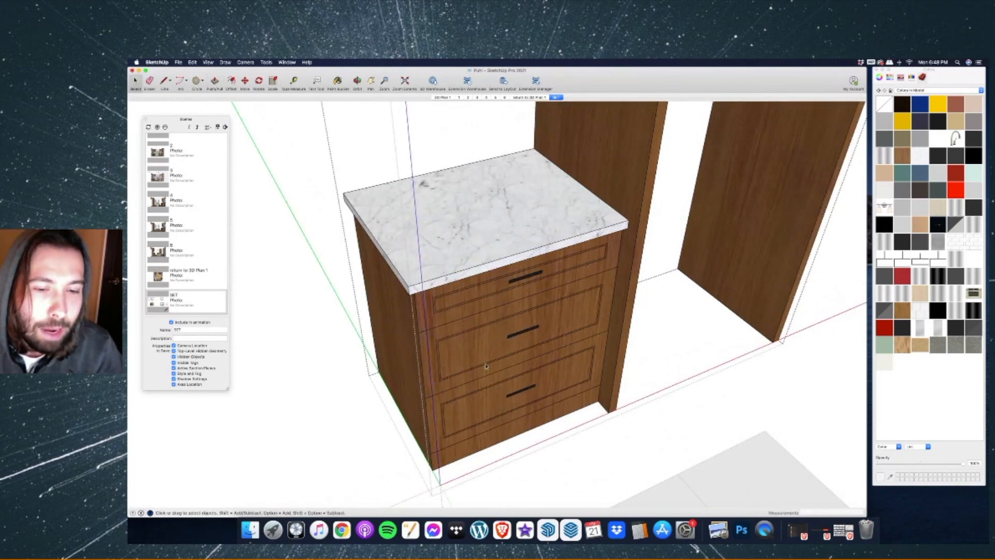
# Push the toe-kick strip below the bottom drawer inward by 2 inches and finish editing the cabinet group.
pyautogui.click(215, 80)
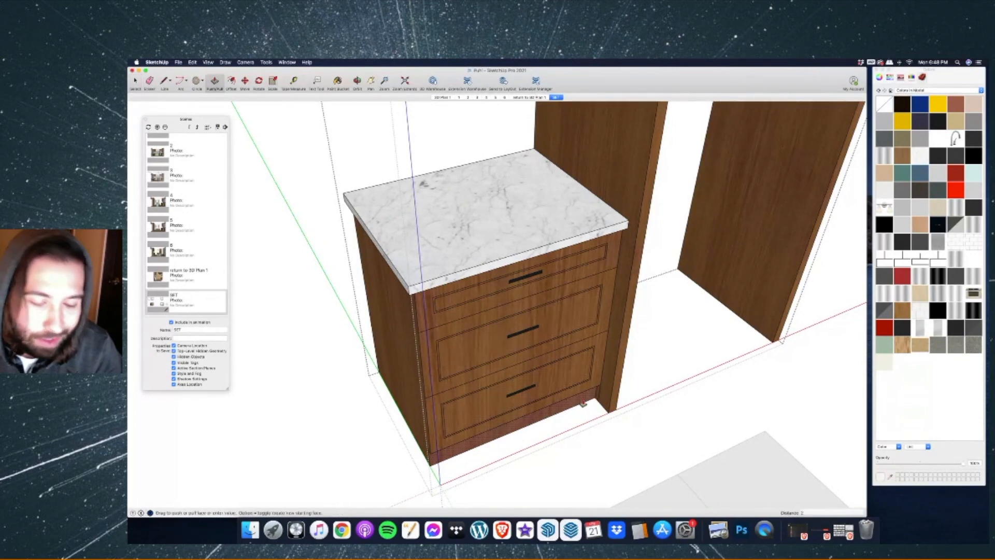
pyautogui.press('Return')
pyautogui.press('e')
pyautogui.scroll(-5, 455, 434)
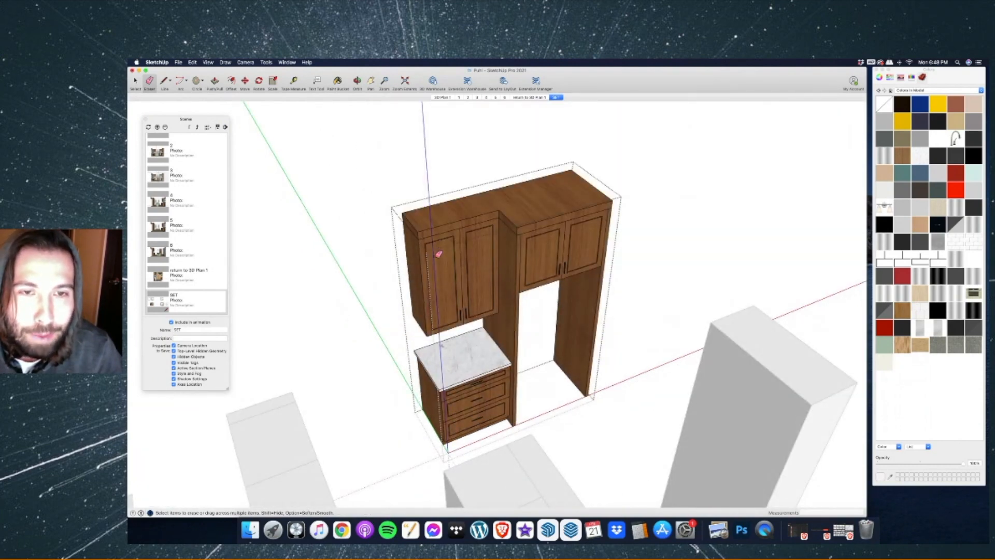
pyautogui.scroll(2, 439, 253)
pyautogui.press('space')
pyautogui.press('Escape')
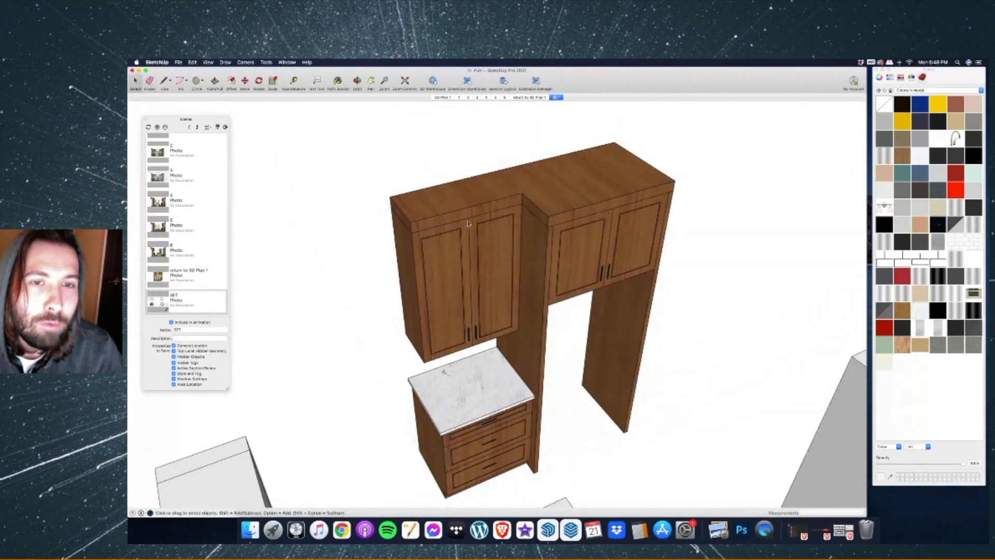
# Move the finished drawer and fridge cabinet unit by its upper back corner into the matching back corner of the empty room.
pyautogui.scroll(-4, 463, 221)
pyautogui.scroll(4, 461, 220)
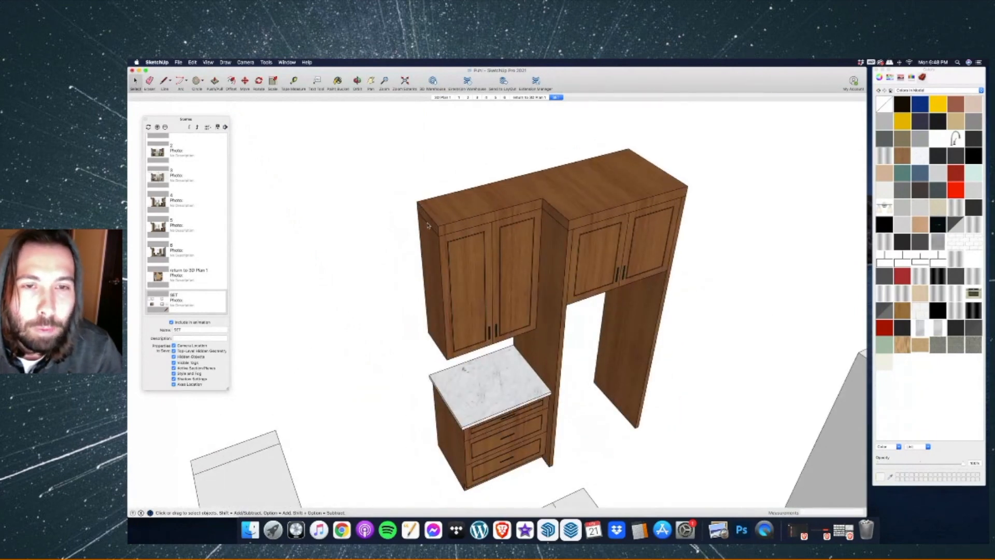
pyautogui.scroll(-3, 549, 243)
pyautogui.click(509, 257)
pyautogui.press('m')
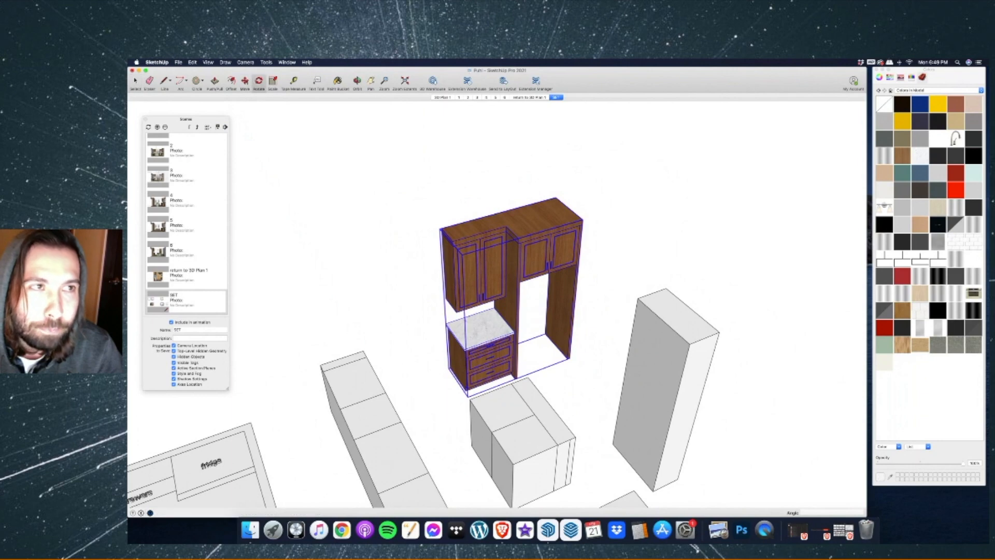
pyautogui.click(555, 198)
pyautogui.scroll(-5, 518, 217)
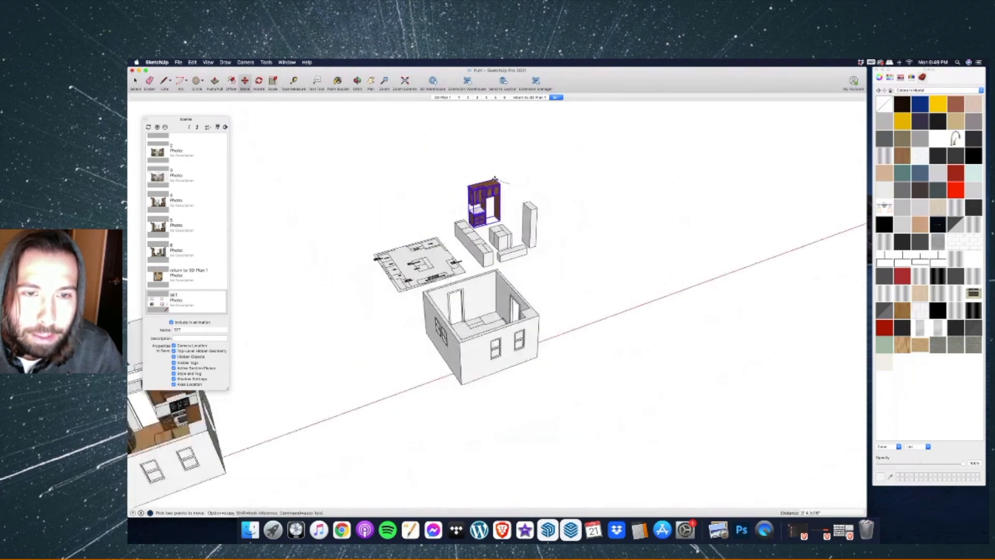
pyautogui.scroll(5, 492, 291)
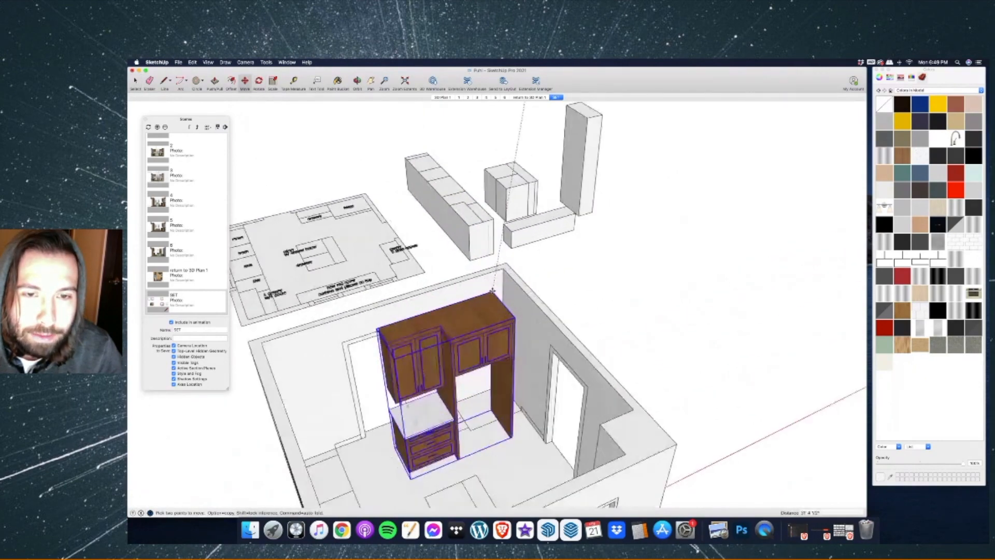
pyautogui.click(506, 268)
pyautogui.press('space')
pyautogui.click(304, 128)
# Open the empty room's group and erase the leftover floor outline at the newly placed cabinets.
pyautogui.click(356, 82)
pyautogui.moveTo(386, 254); pyautogui.dragTo(357, 269)
pyautogui.scroll(-4, 521, 269)
pyautogui.scroll(7, 482, 370)
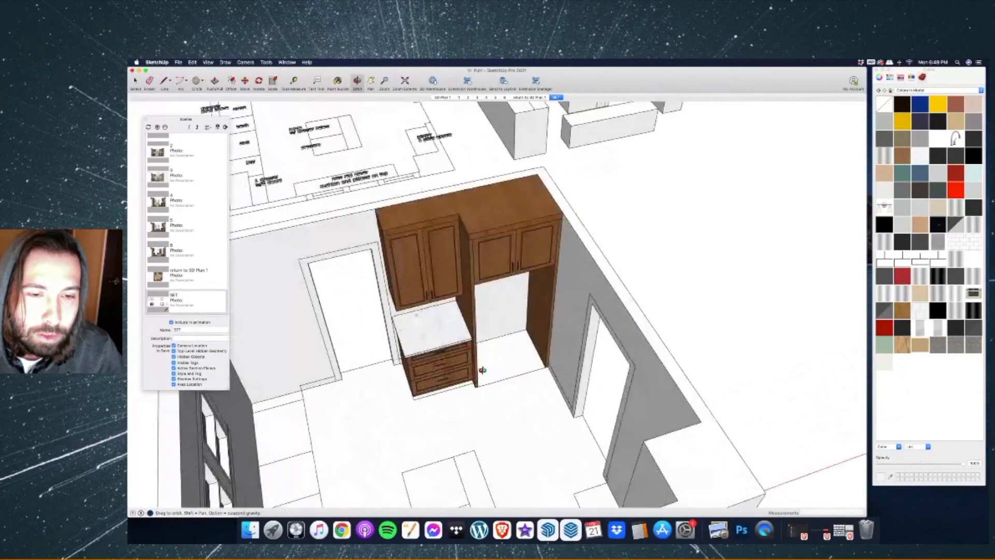
pyautogui.scroll(-5, 526, 342)
pyautogui.moveTo(524, 344); pyautogui.dragTo(528, 384)
pyautogui.click(136, 84)
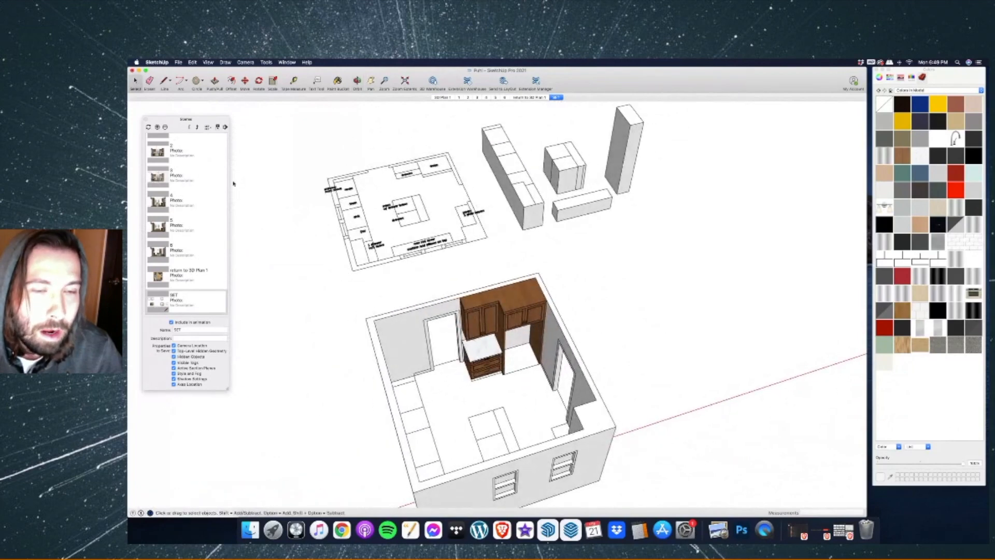
pyautogui.doubleClick(490, 397)
pyautogui.scroll(1, 493, 397)
pyautogui.press('e')
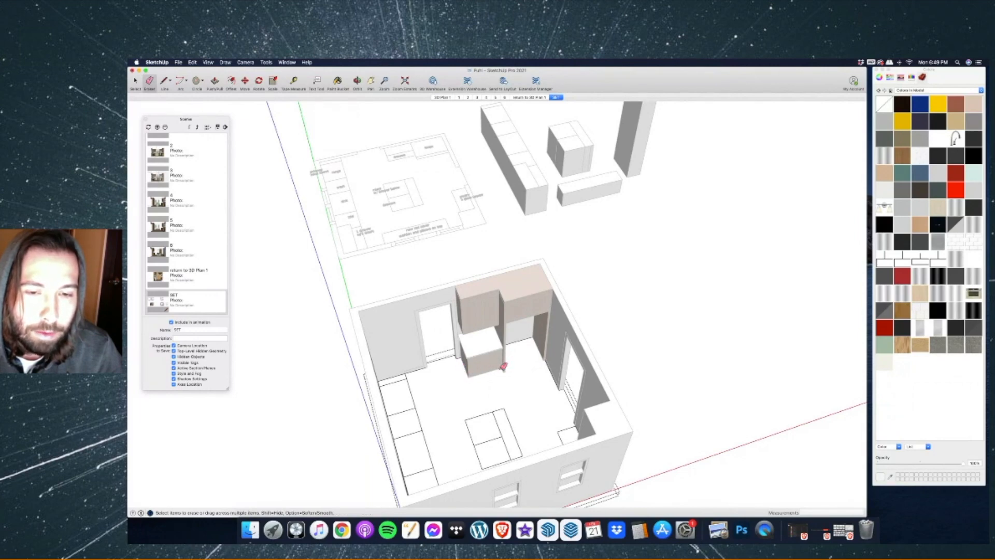
pyautogui.click(135, 81)
pyautogui.press('Escape')
# Examine the alternate floor plan's "pantry 2 glass uppers" label and compare it with the finished pantry cabinet in the furnished kitchen.
pyautogui.scroll(-5, 570, 371)
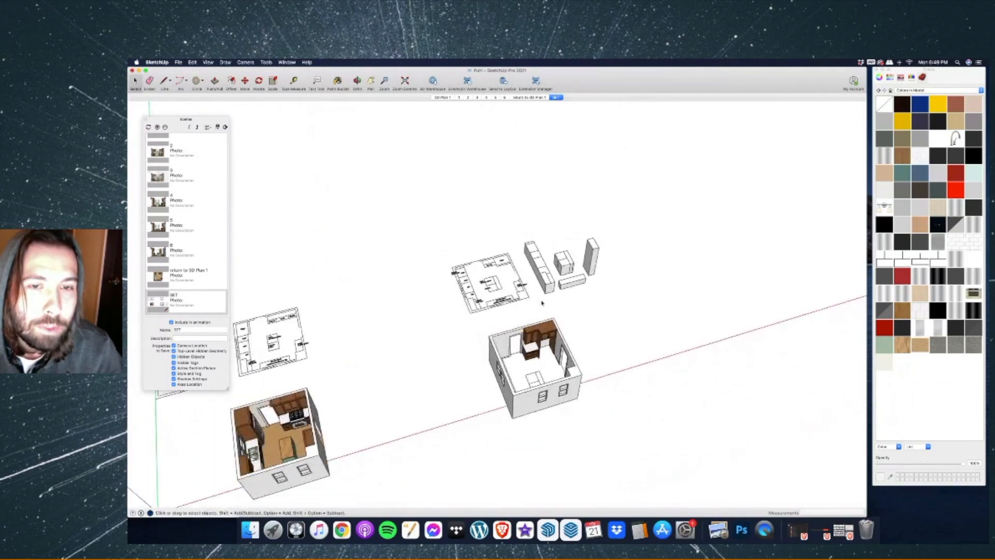
pyautogui.scroll(5, 522, 259)
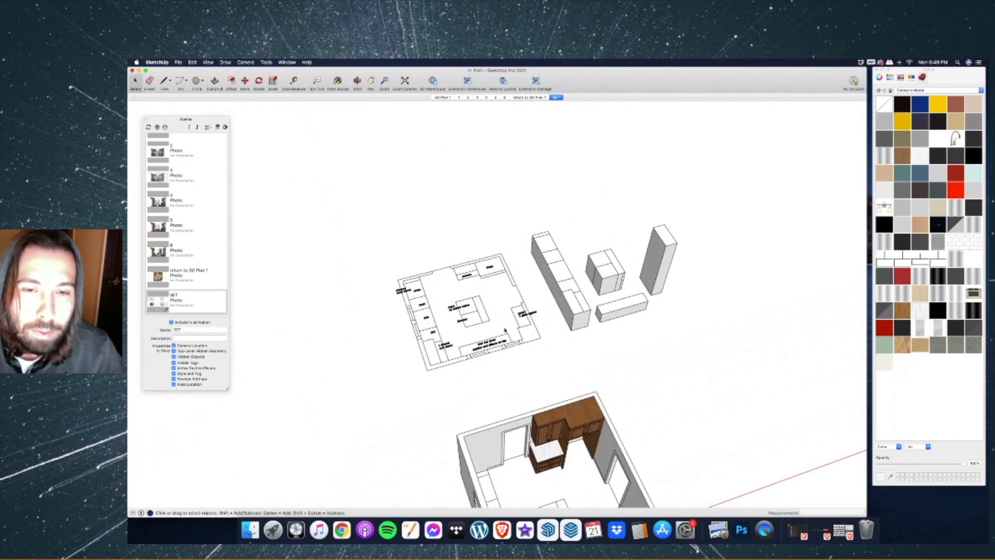
pyautogui.scroll(8, 495, 333)
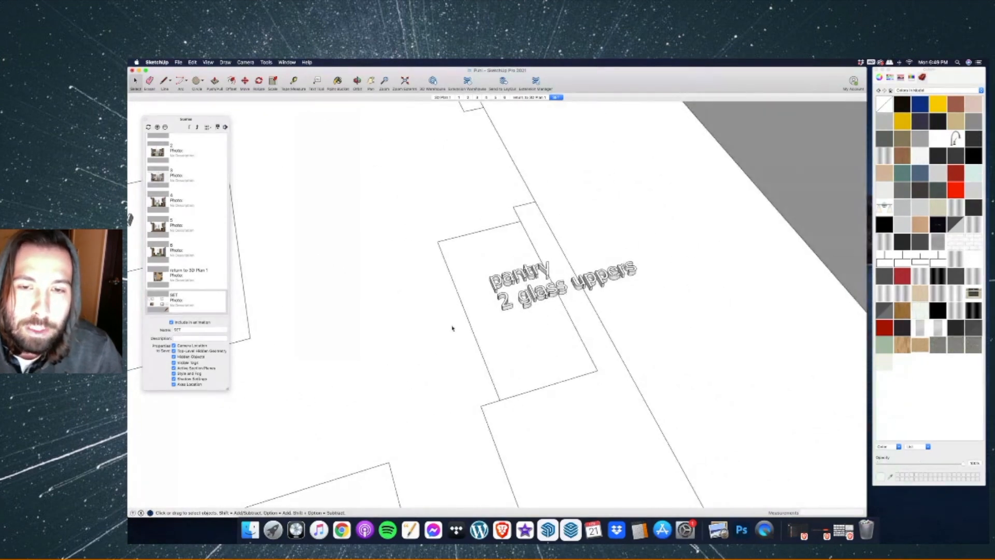
pyautogui.scroll(-10, 452, 328)
pyautogui.press('o')
pyautogui.scroll(10, 618, 337)
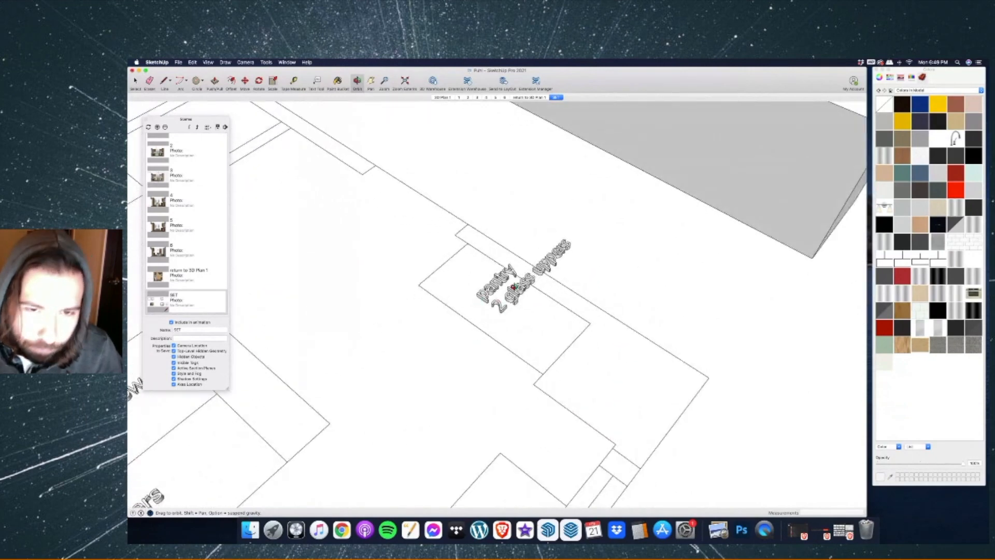
pyautogui.scroll(-6, 486, 337)
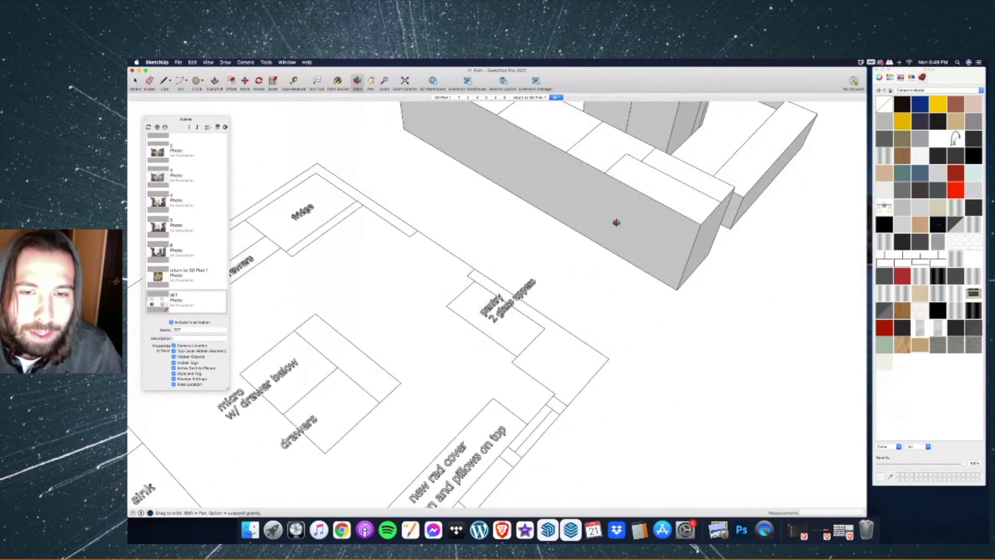
pyautogui.scroll(-10, 617, 220)
pyautogui.scroll(10, 614, 394)
pyautogui.moveTo(569, 372); pyautogui.dragTo(730, 304)
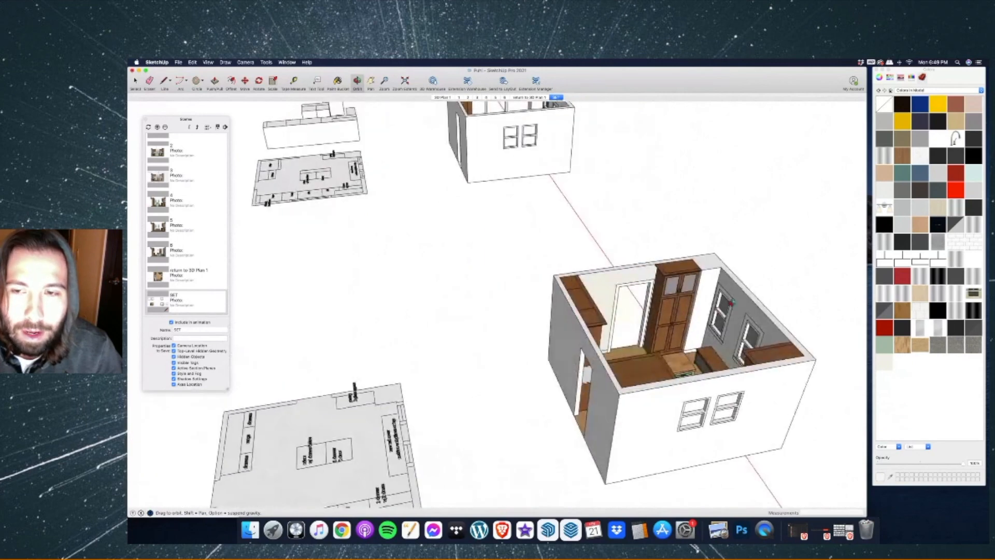
pyautogui.scroll(5, 729, 303)
pyautogui.press('space')
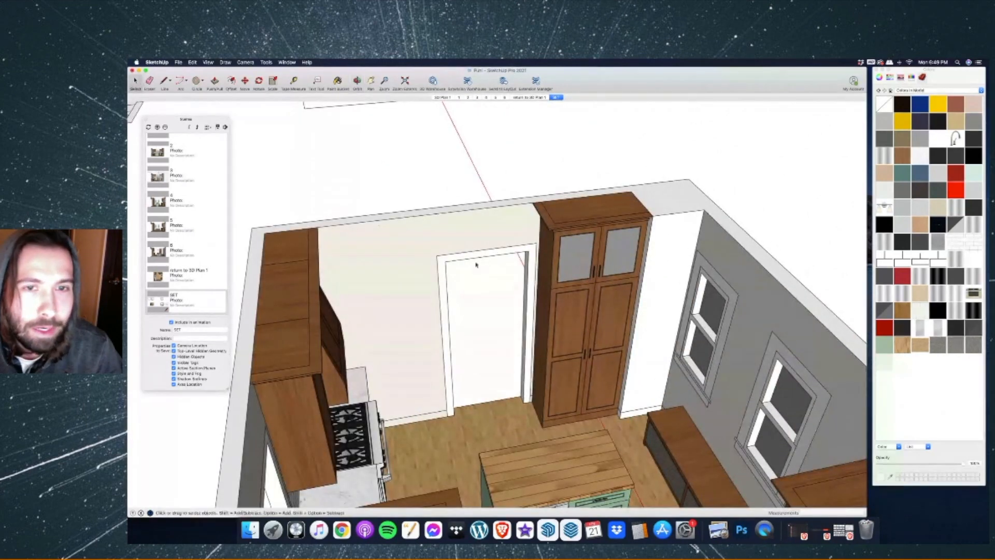
# Sample the cream wall colour in the furnished kitchen and paint the white wall section between the pantry and the window wall.
pyautogui.doubleClick(503, 230)
pyautogui.press('b')
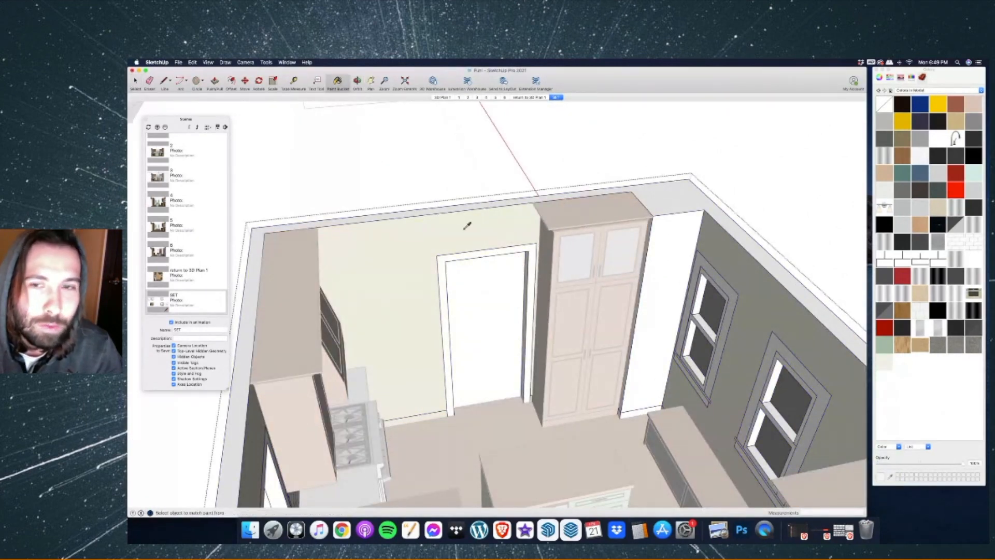
pyautogui.keyDown('super'); pyautogui.click(653, 225); pyautogui.keyUp('super')
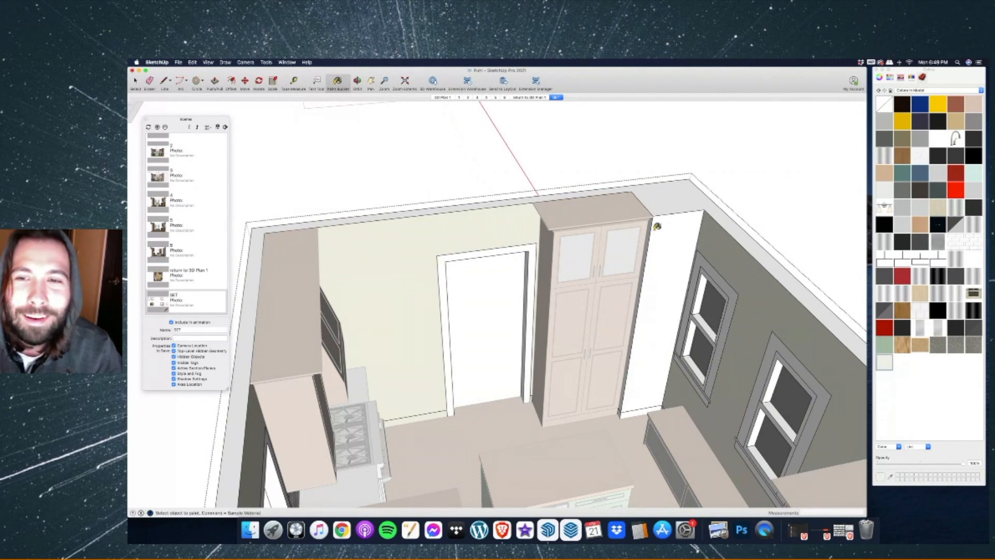
pyautogui.scroll(5, 658, 241)
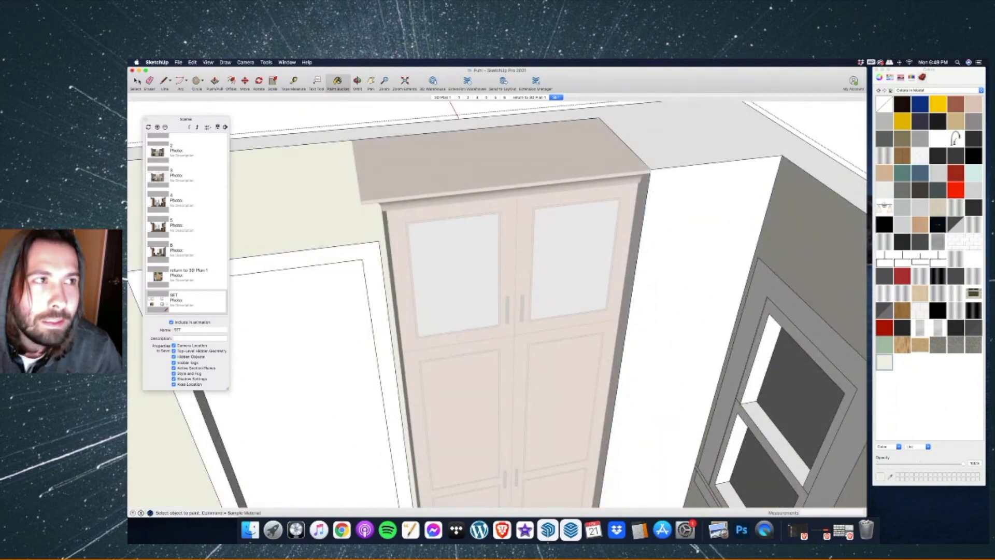
pyautogui.click(649, 210)
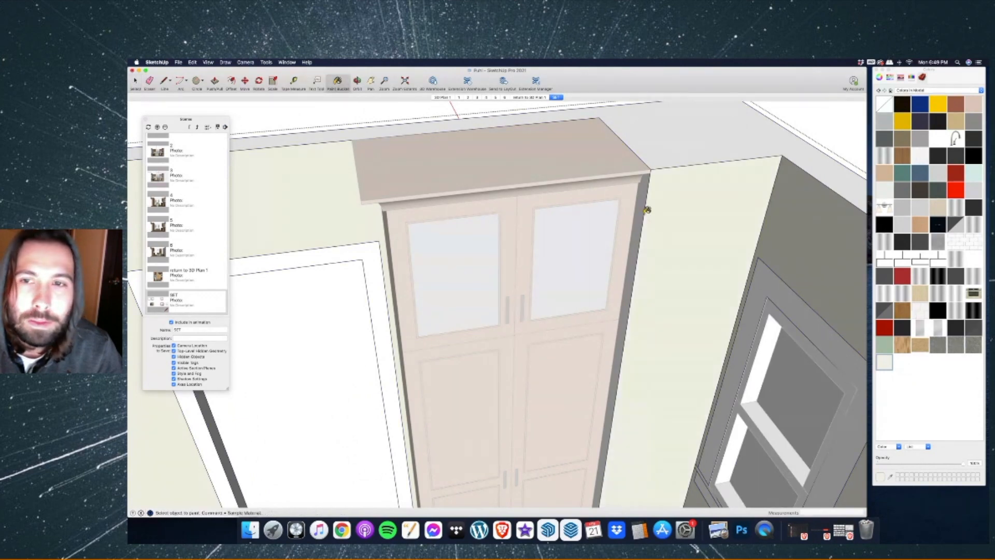
pyautogui.scroll(-4, 617, 235)
pyautogui.press('space')
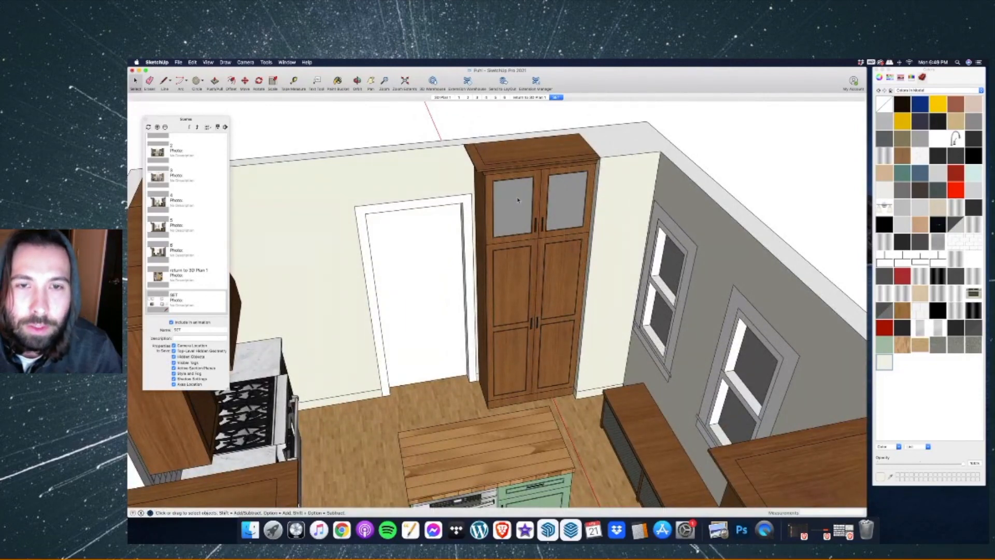
# Erase the extra vertical edge running along the narrow side of the tall pantry block.
pyautogui.scroll(-10, 559, 283)
pyautogui.scroll(5, 497, 179)
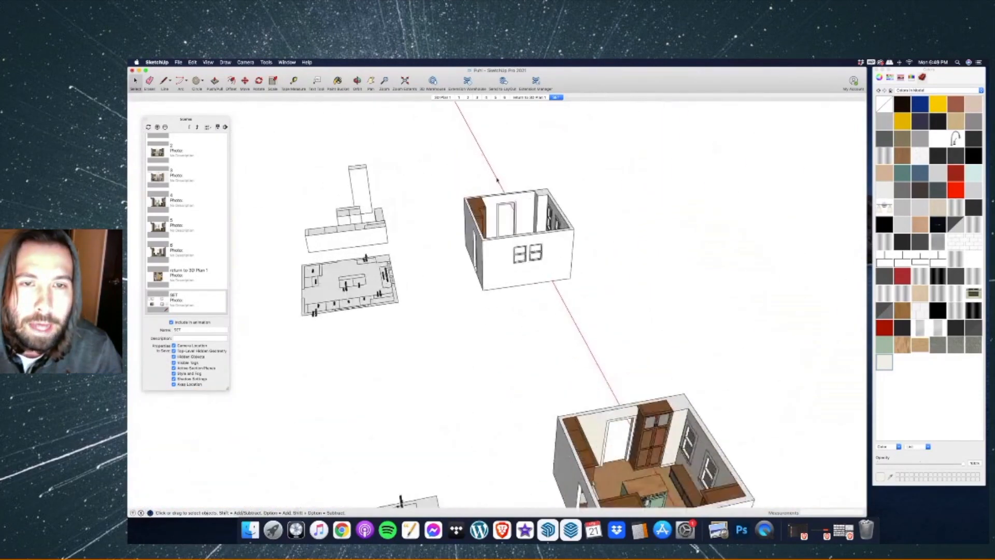
pyautogui.scroll(5, 352, 176)
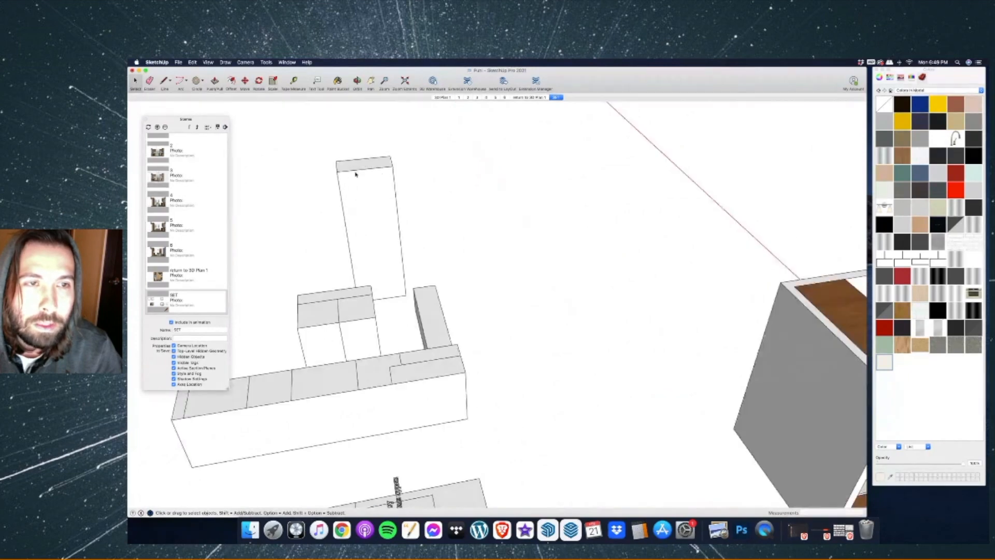
pyautogui.click(357, 80)
pyautogui.moveTo(342, 176); pyautogui.dragTo(504, 255)
pyautogui.scroll(-3, 504, 255)
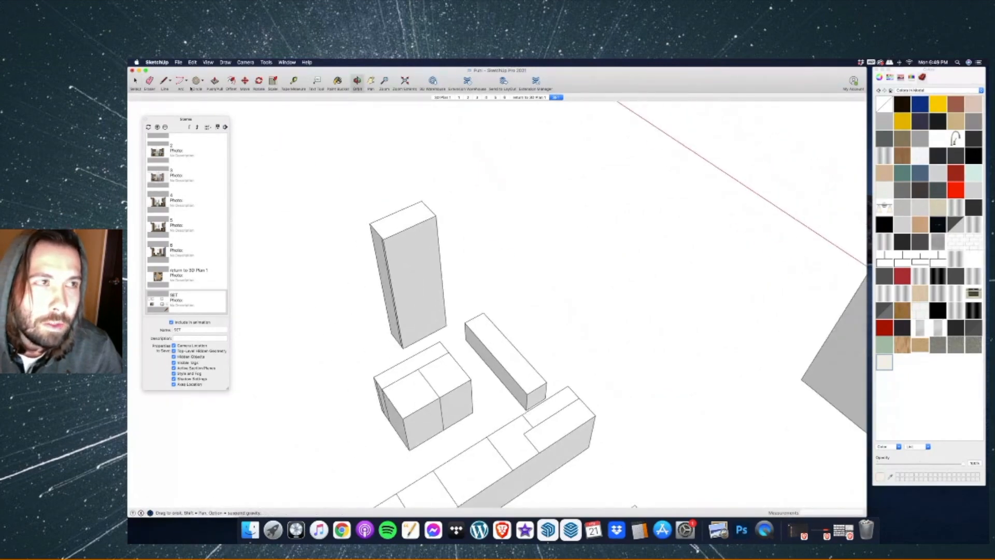
pyautogui.click(149, 81)
pyautogui.scroll(4, 300, 290)
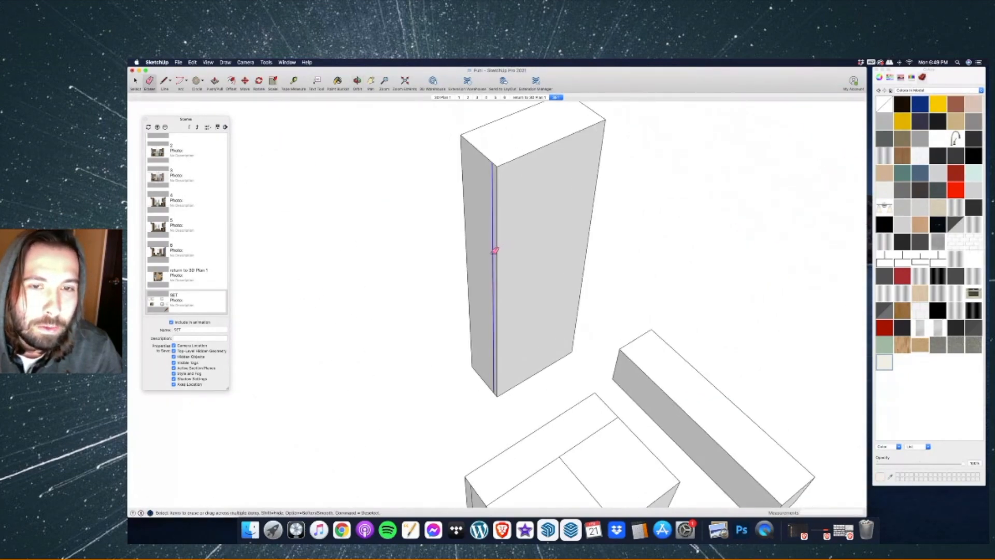
# Draw a trim line 3 inches below the top of the tall pantry block across its narrow side and front.
pyautogui.press('l')
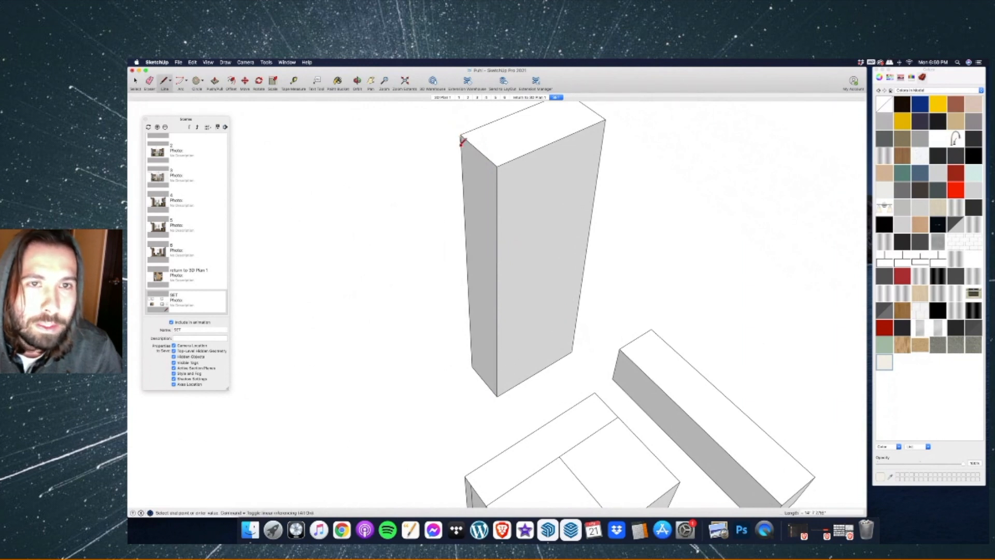
pyautogui.click(461, 136)
pyautogui.write('3')
pyautogui.press('Return')
pyautogui.click(498, 176)
pyautogui.click(605, 128)
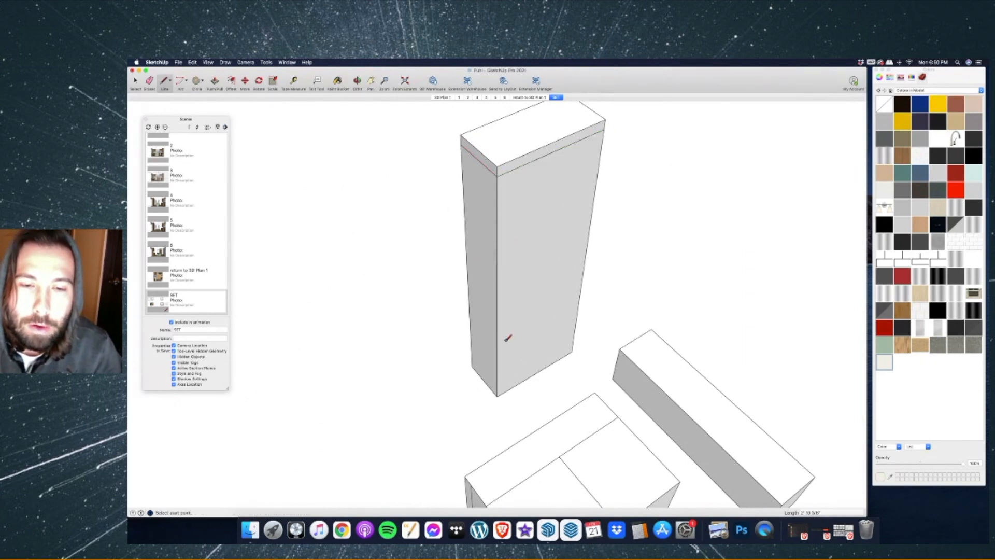
# Draw a toe-kick line across the pantry block's front, 4 inches above its base.
pyautogui.click(498, 396)
pyautogui.write('4')
pyautogui.press('Return')
pyautogui.scroll(-5, 364, 282)
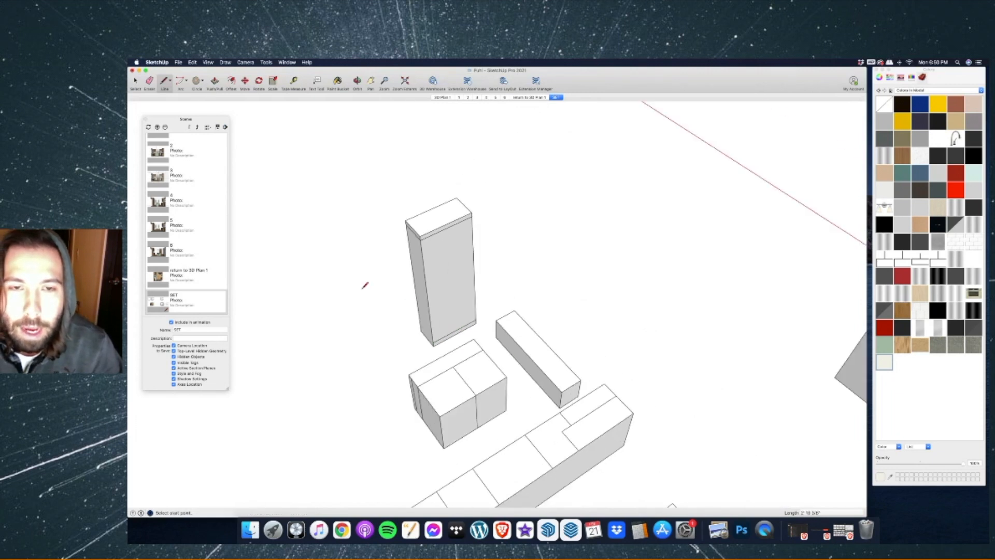
# Divide the pantry front with a vertical centre line and a horizontal line separating the upper doors from the lower doors.
pyautogui.scroll(3, 434, 291)
pyautogui.scroll(1, 434, 290)
pyautogui.click(447, 345)
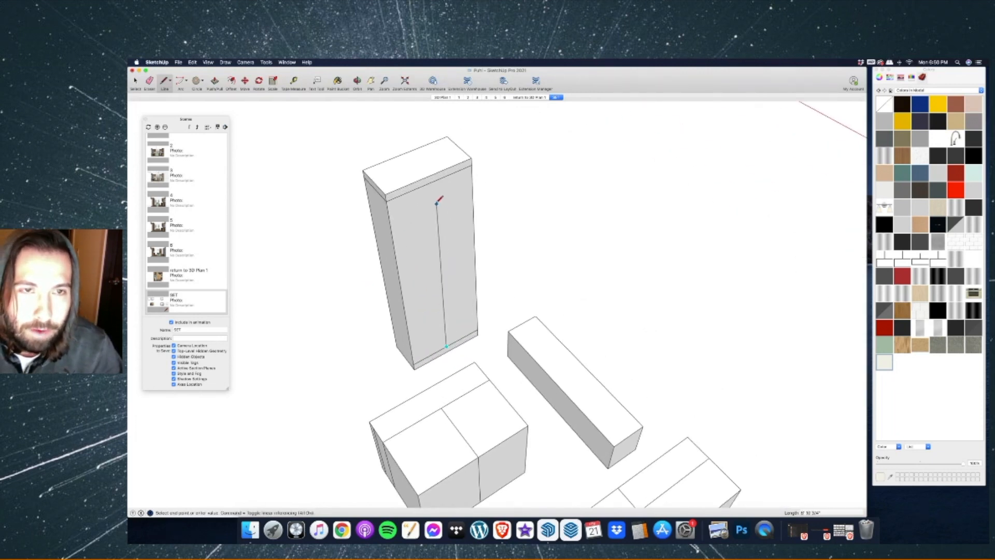
pyautogui.click(431, 182)
pyautogui.click(386, 200)
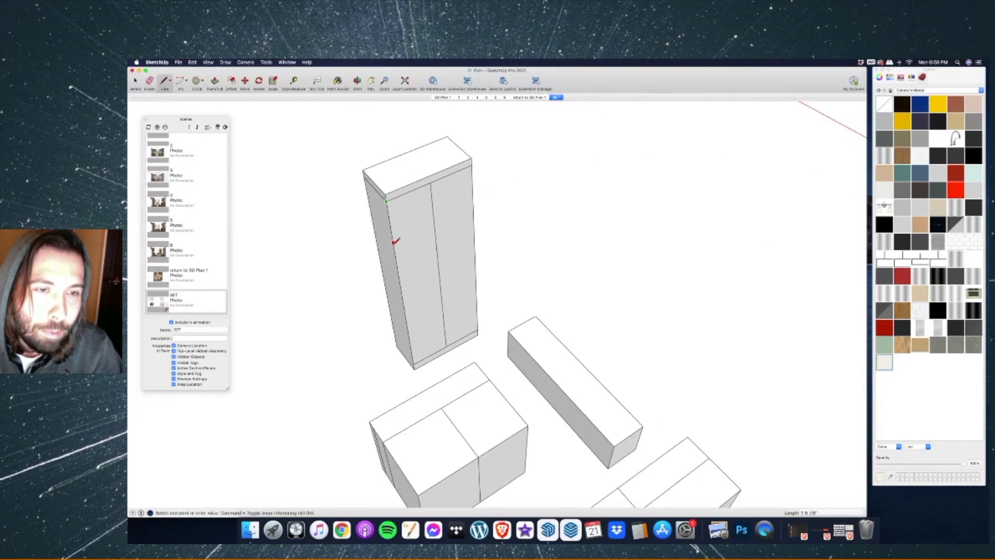
pyautogui.click(395, 253)
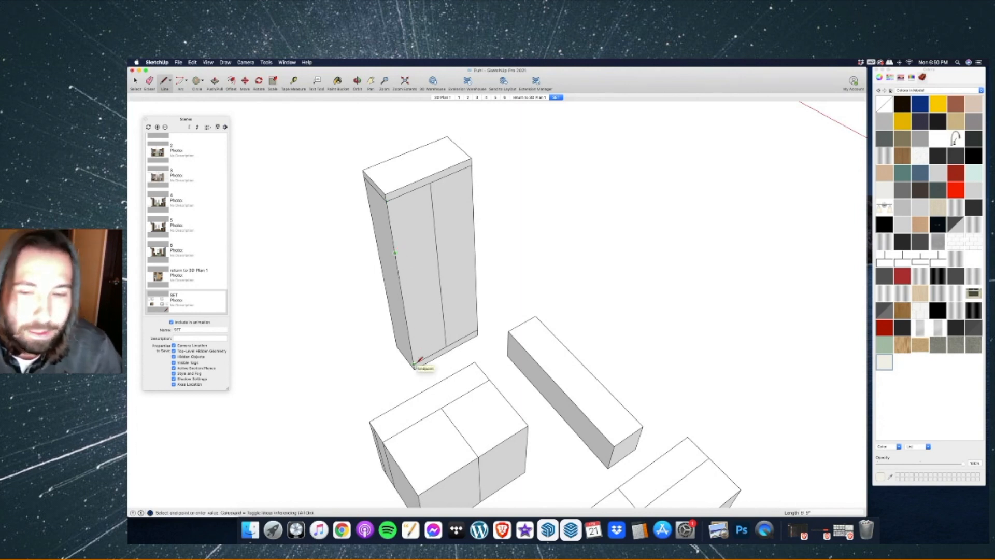
pyautogui.click(474, 216)
pyautogui.scroll(-3, 379, 229)
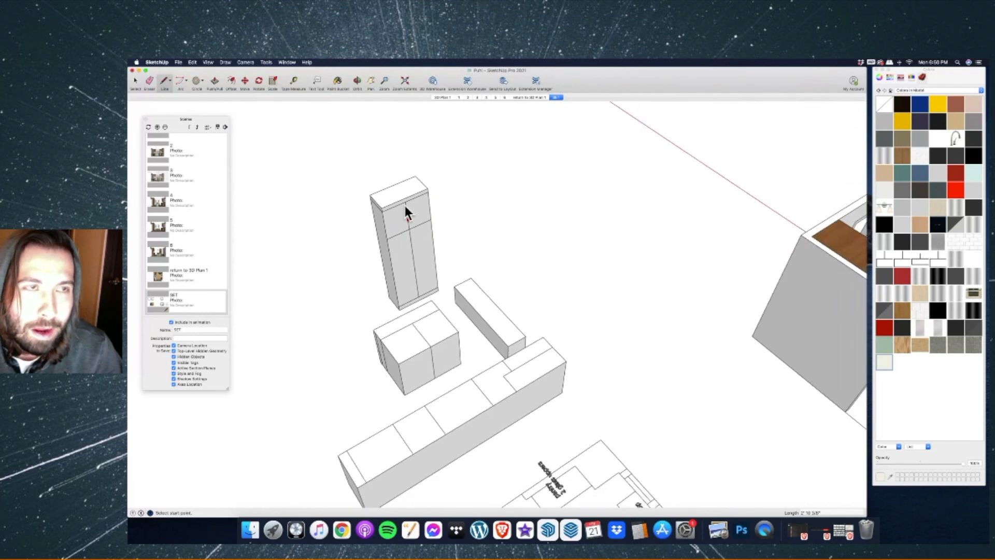
# Offset door frames 2.25 inches inward on both upper pantry doors and the left lower door.
pyautogui.press('f')
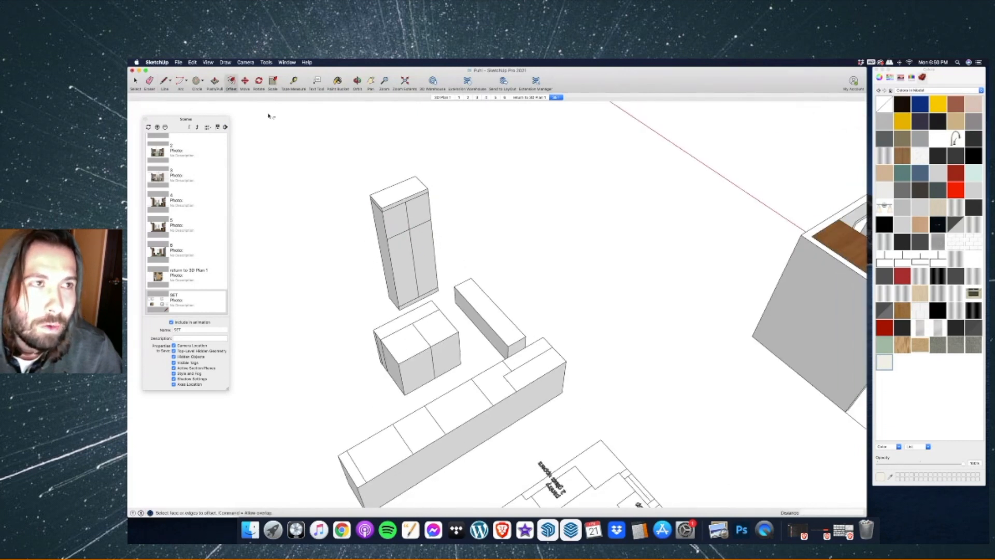
pyautogui.click(418, 207)
pyautogui.click(398, 224)
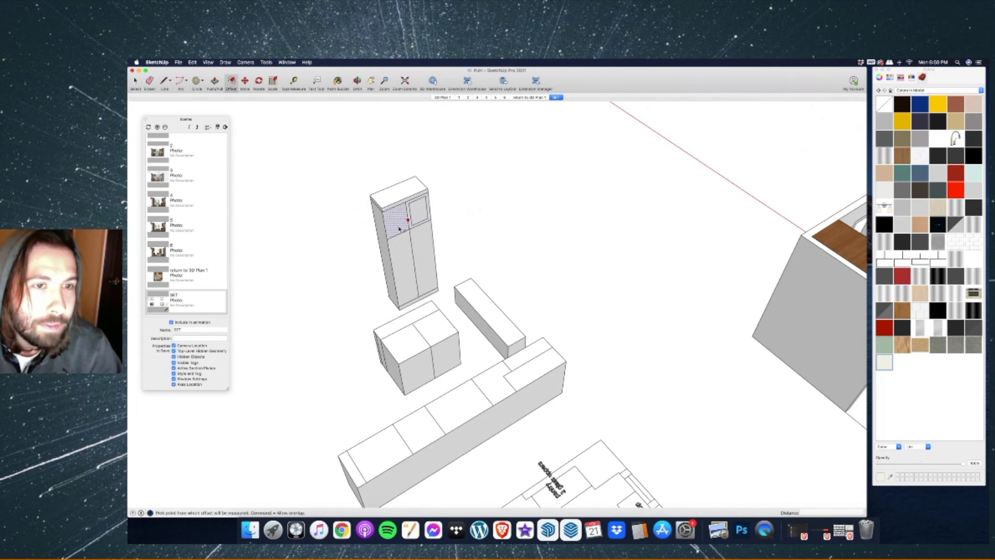
pyautogui.scroll(5, 399, 225)
pyautogui.click(387, 203)
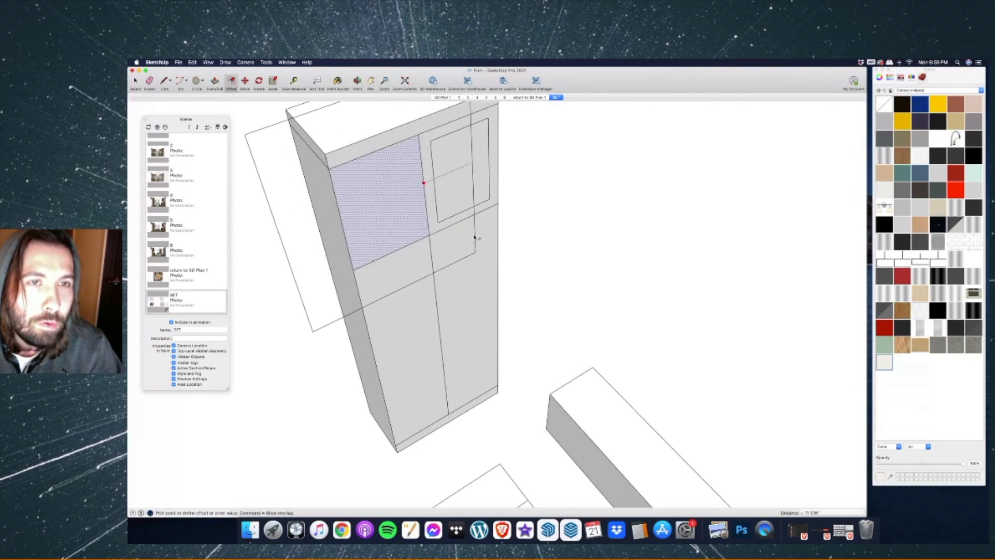
pyautogui.click(417, 211)
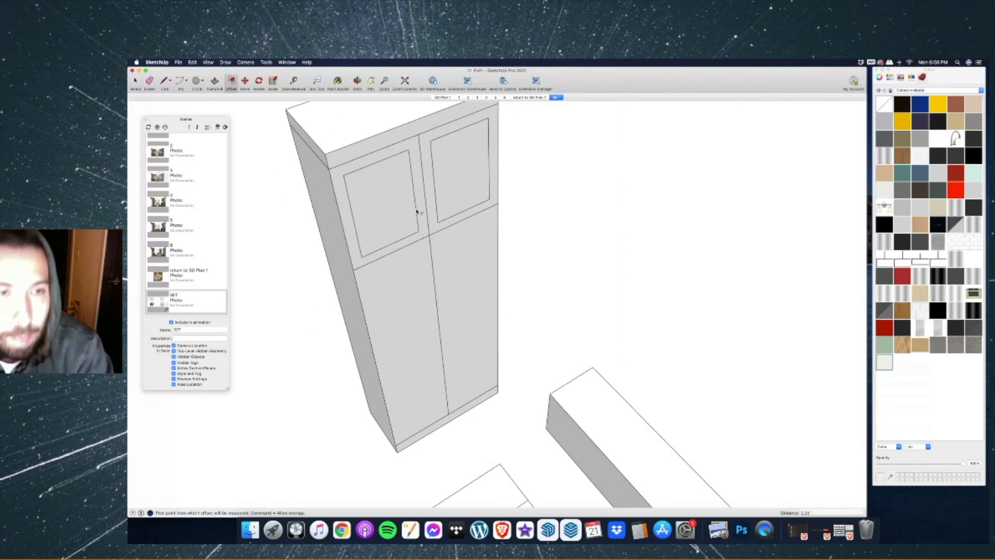
pyautogui.doubleClick(415, 261)
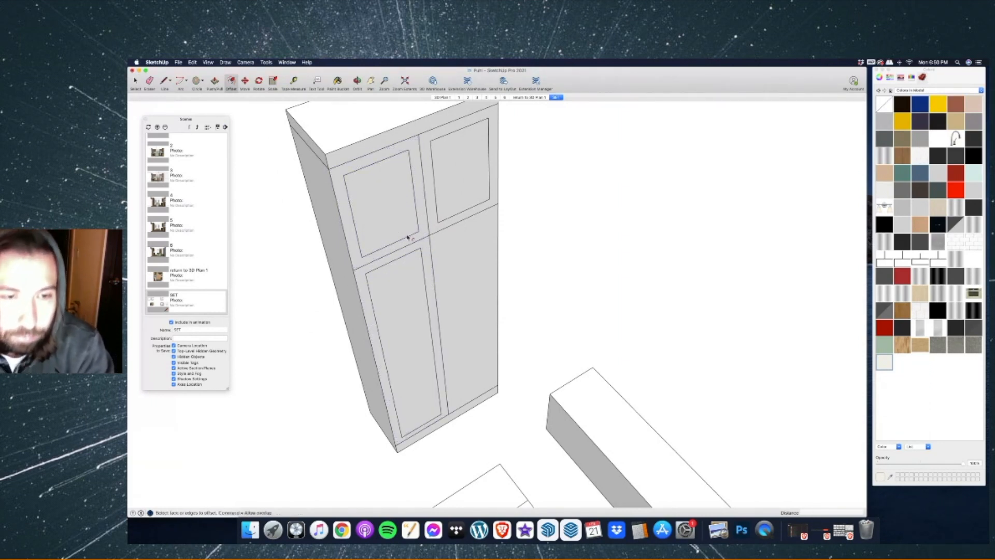
# Draw a horizontal middle rail across the left lower pantry door's panel and erase the short edges at the rail's ends.
pyautogui.press('l')
pyautogui.scroll(-5, 428, 307)
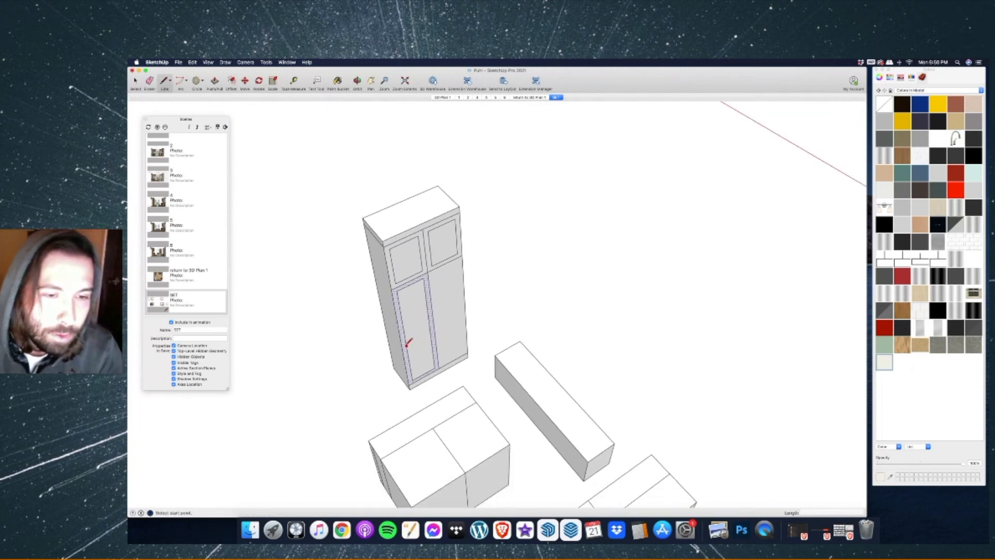
pyautogui.click(407, 337)
pyautogui.click(433, 326)
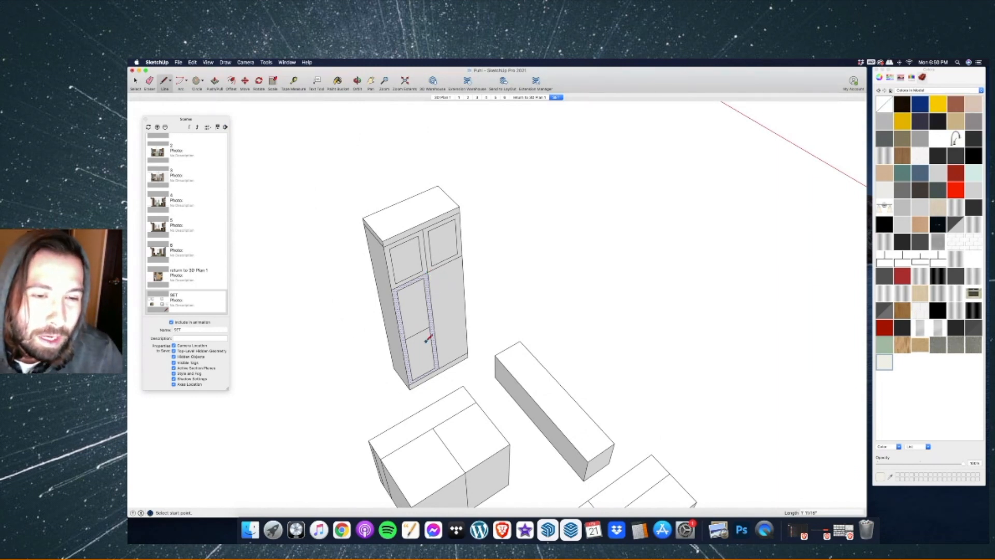
pyautogui.scroll(3, 421, 341)
pyautogui.click(390, 336)
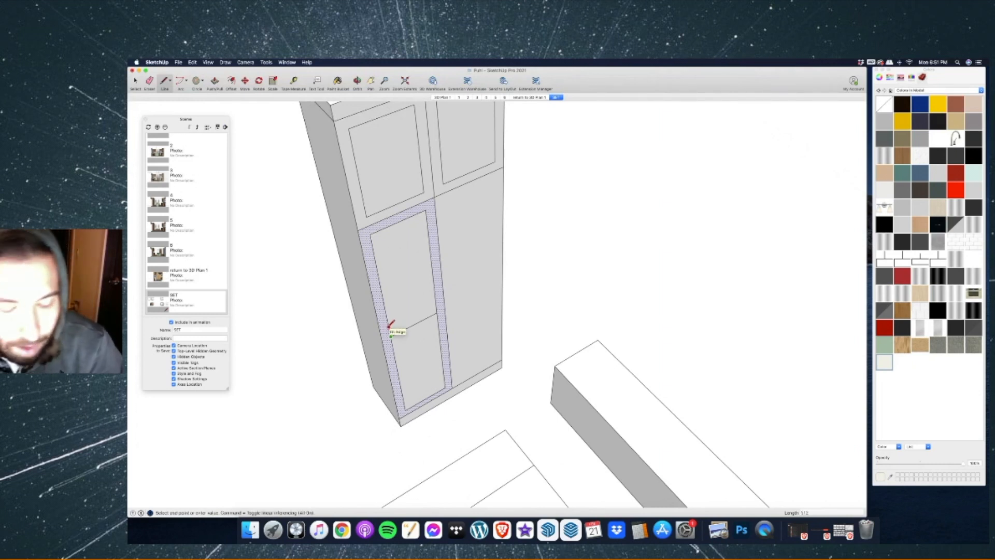
pyautogui.click(438, 306)
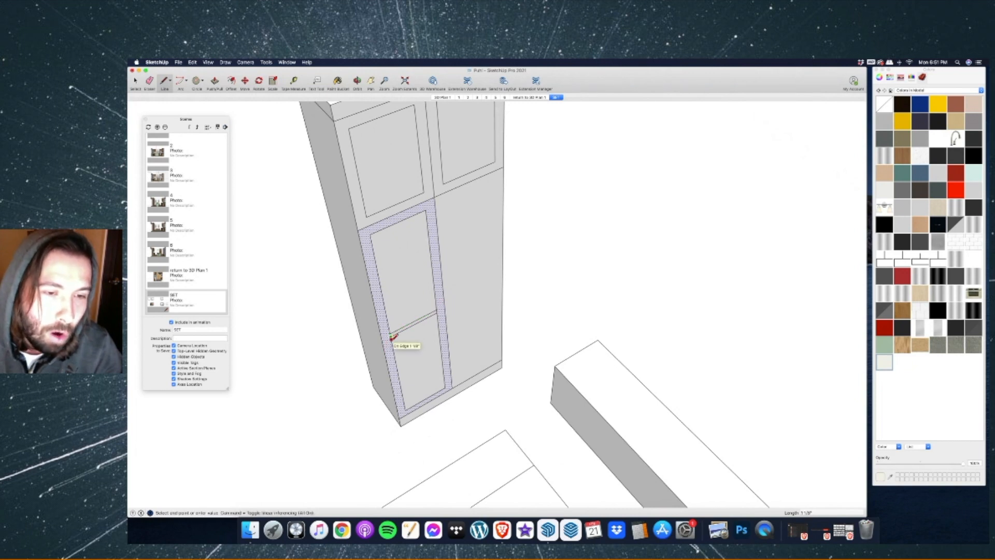
pyautogui.click(441, 315)
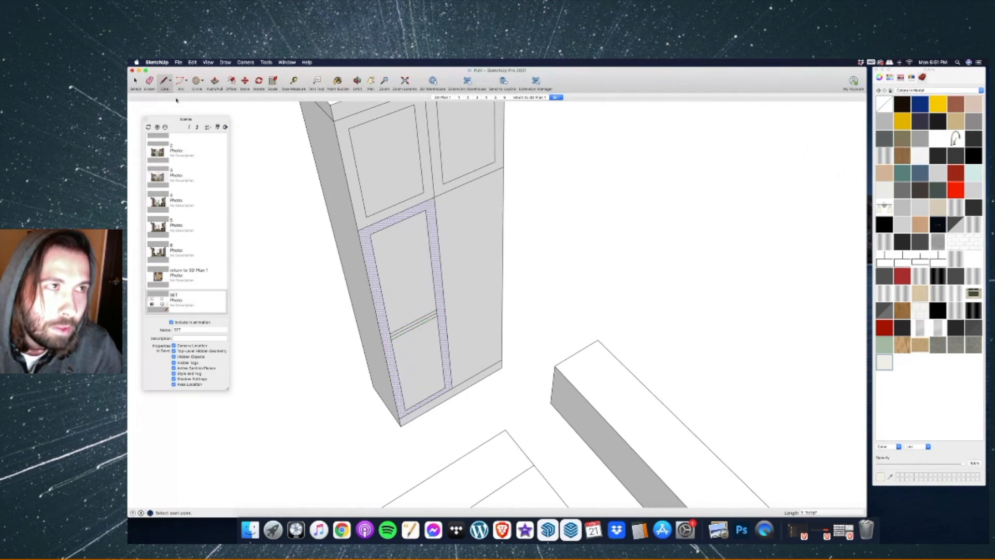
pyautogui.press('e')
pyautogui.moveTo(456, 308); pyautogui.dragTo(442, 311)
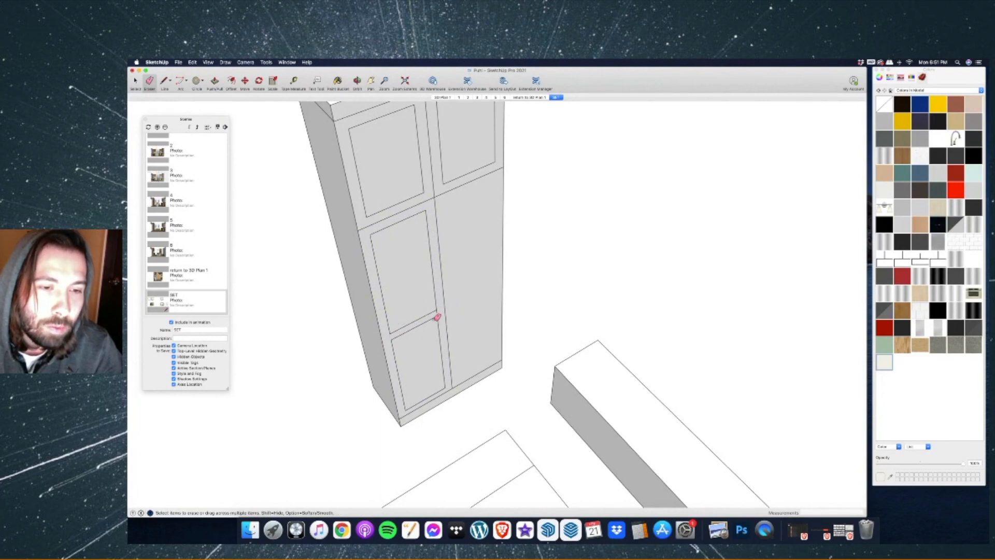
# Copy the left lower door's frame and panels and paste them onto the right lower door of the pantry.
pyautogui.scroll(1, 442, 308)
pyautogui.scroll(-3, 456, 325)
pyautogui.click(134, 81)
pyautogui.click(434, 301)
pyautogui.scroll(3, 431, 322)
pyautogui.tripleClick(438, 329)
pyautogui.press('super+c')
pyautogui.press('super+v')
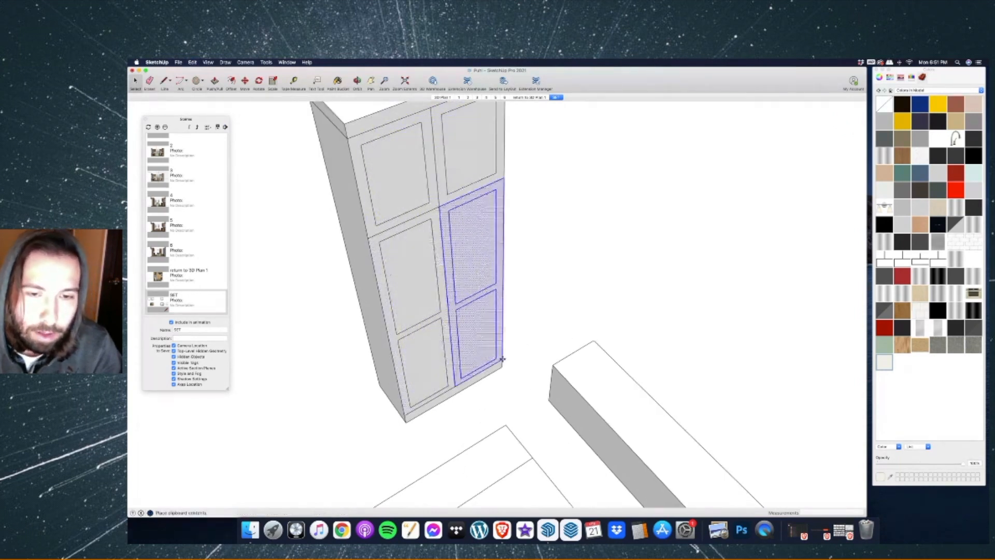
pyautogui.click(502, 180)
# Offset the outlines of all six pantry door panels inward by 0.25 inches.
pyautogui.press('f')
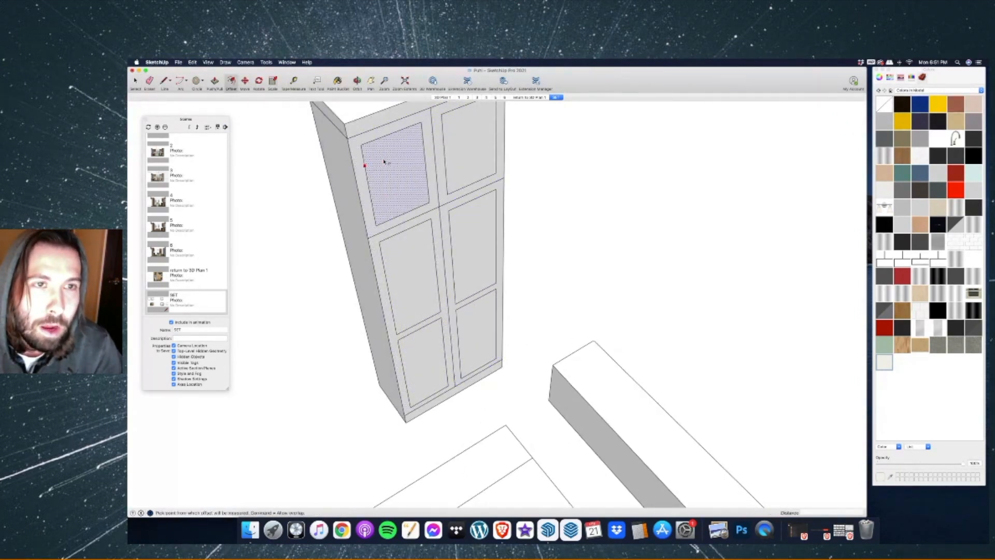
pyautogui.doubleClick(384, 162)
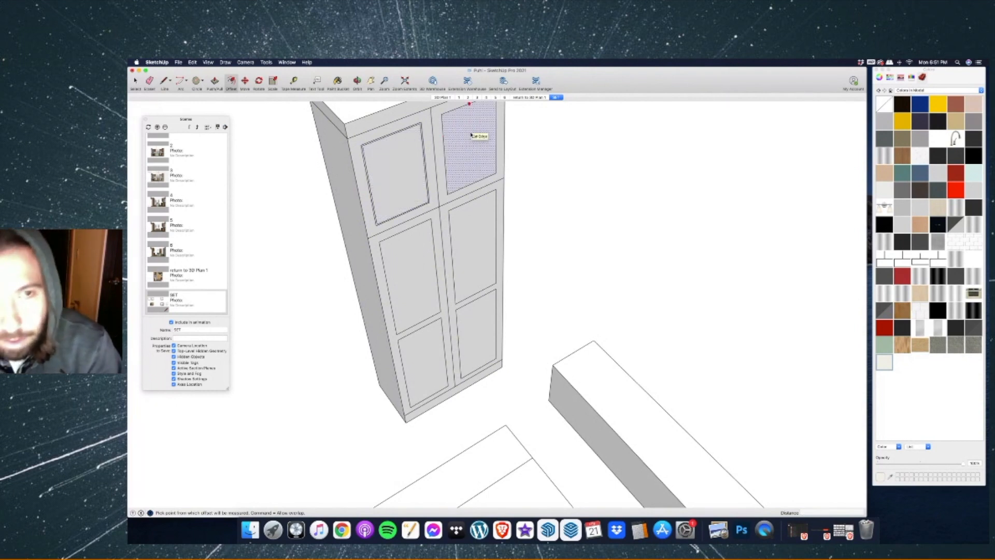
pyautogui.doubleClick(471, 135)
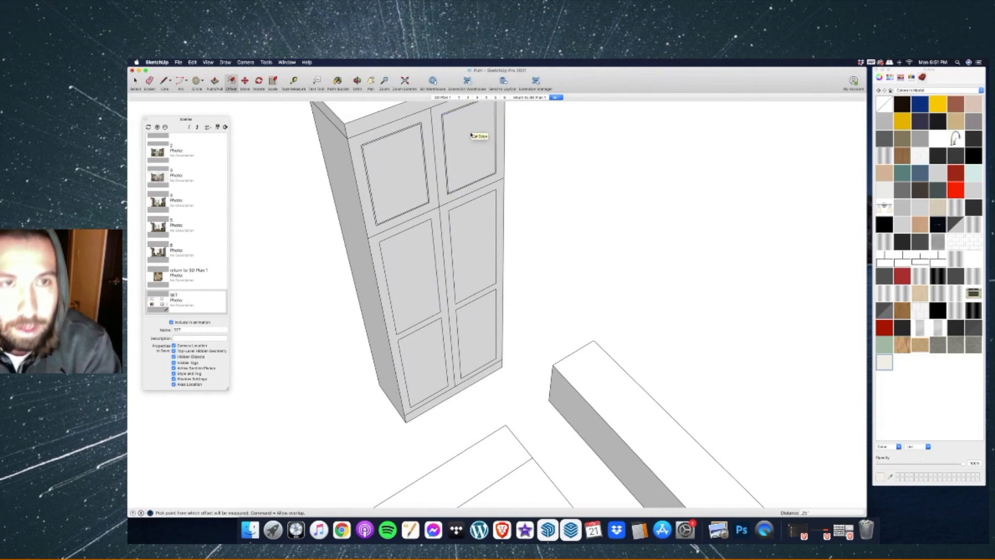
pyautogui.doubleClick(419, 237)
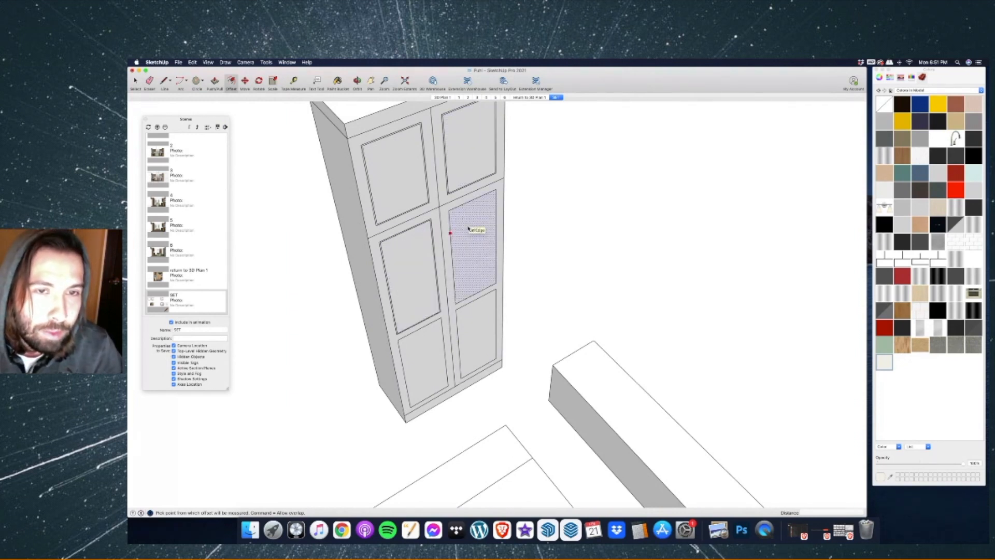
pyautogui.doubleClick(466, 244)
pyautogui.doubleClick(481, 320)
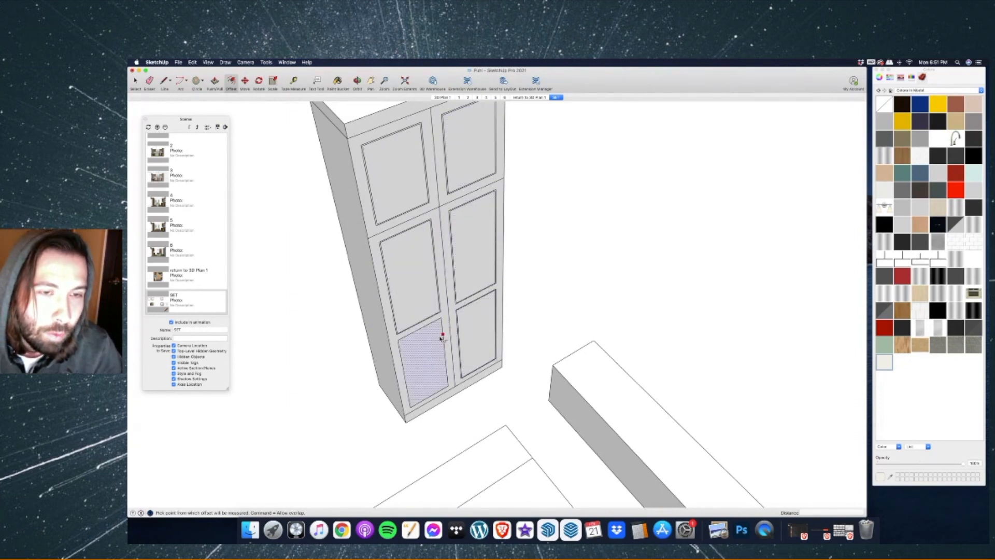
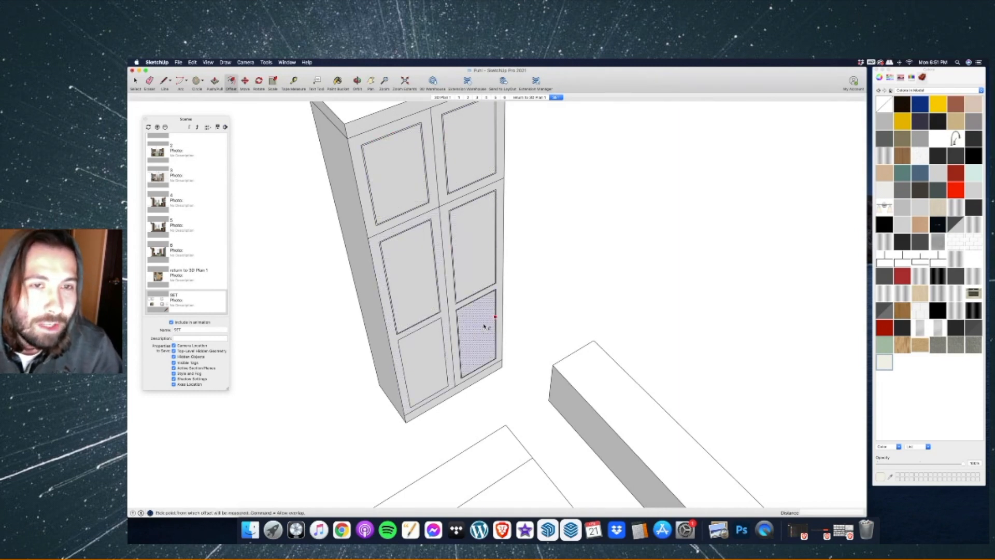
pyautogui.doubleClick(429, 342)
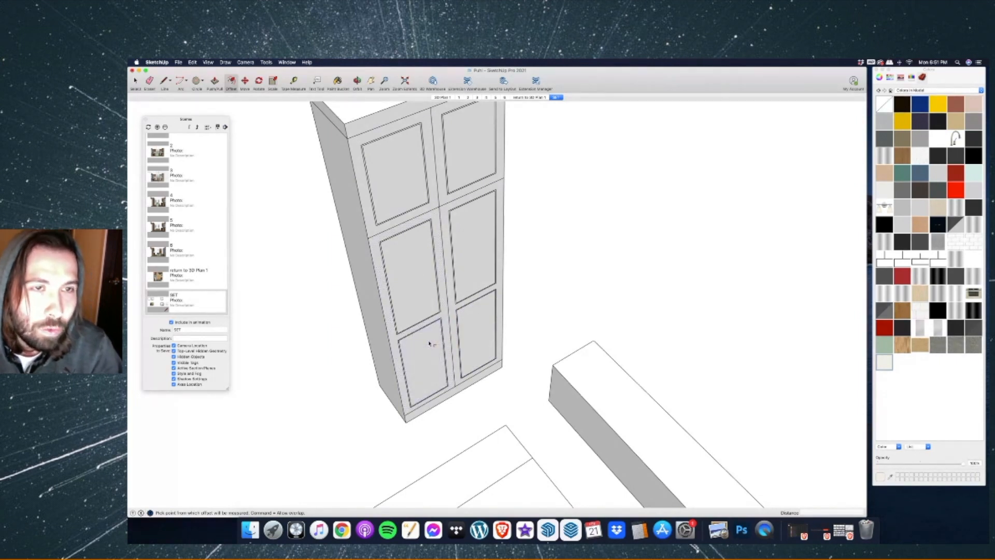
pyautogui.scroll(-3, 429, 342)
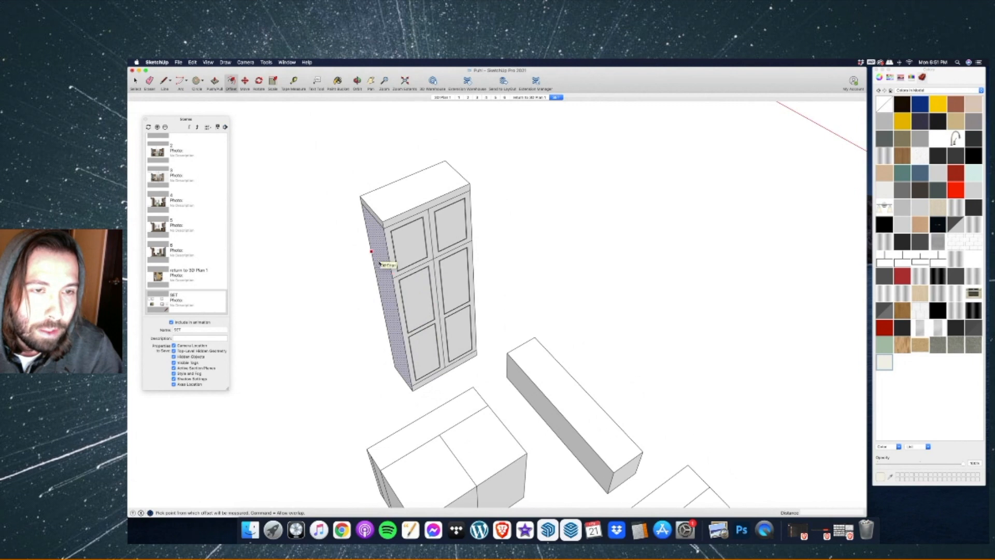
# Offset an inner outline on the pantry block's narrow side face, and undo the trial offset on its top face.
pyautogui.click(371, 247)
pyautogui.press('Escape')
pyautogui.scroll(5, 344, 247)
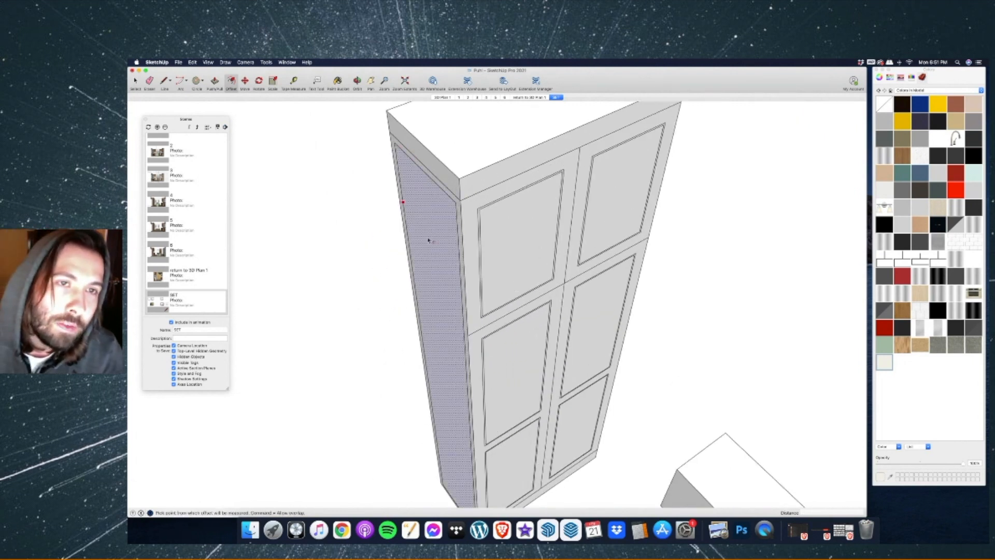
pyautogui.scroll(-4, 412, 201)
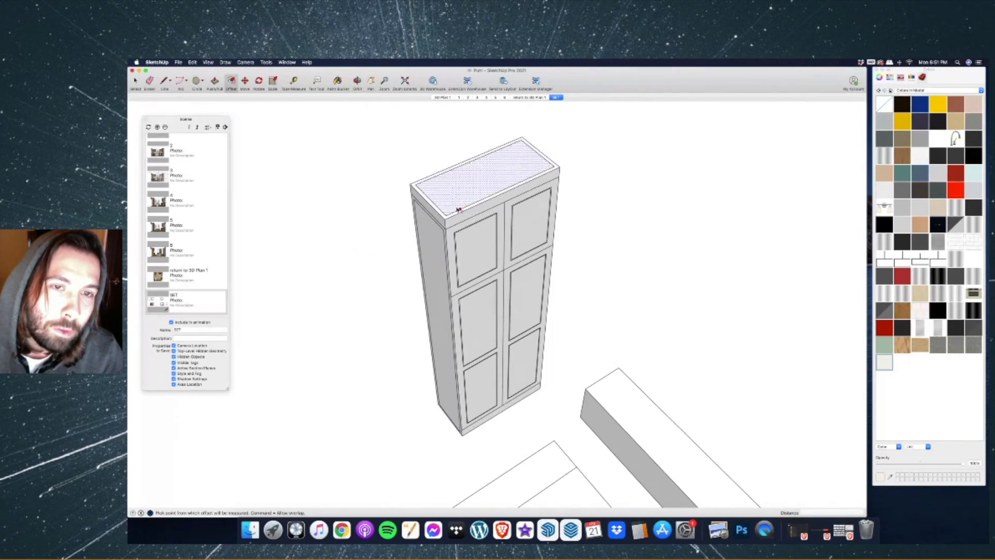
pyautogui.press('super+z')
pyautogui.scroll(-5, 410, 220)
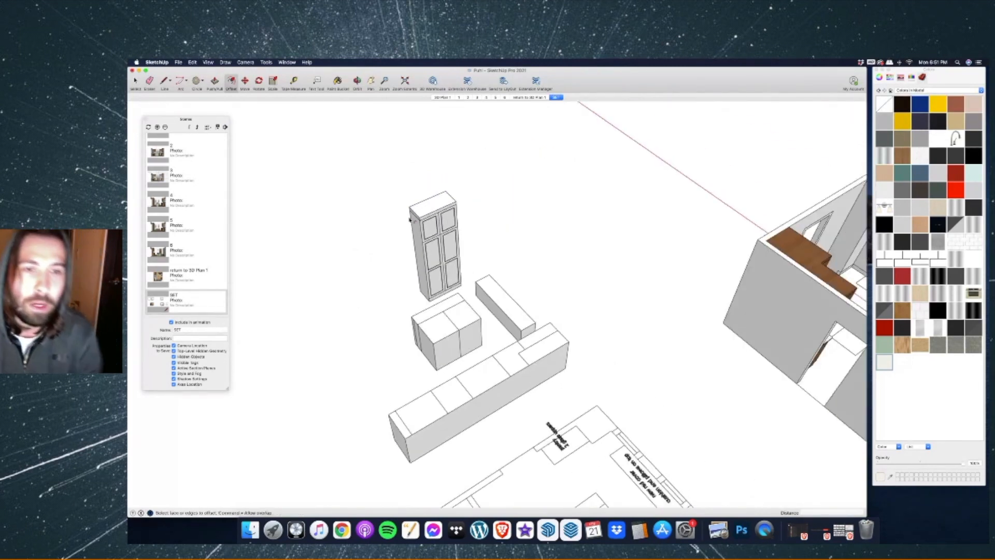
pyautogui.scroll(2, 441, 231)
pyautogui.press('space')
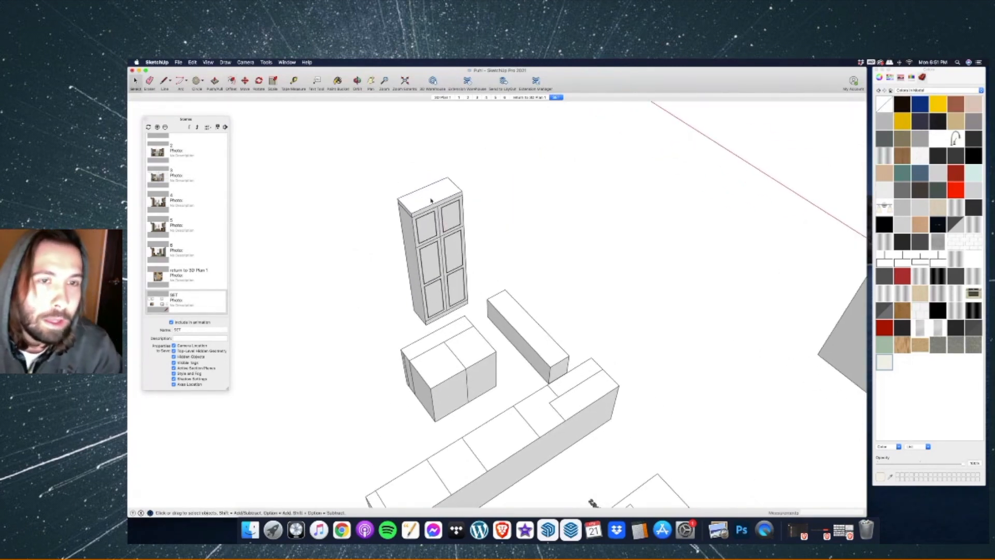
# Make the pantry cabinet a group and paint it with the wood material sampled from the existing cabinets in the room.
pyautogui.click(436, 207)
pyautogui.rightClick(437, 207)
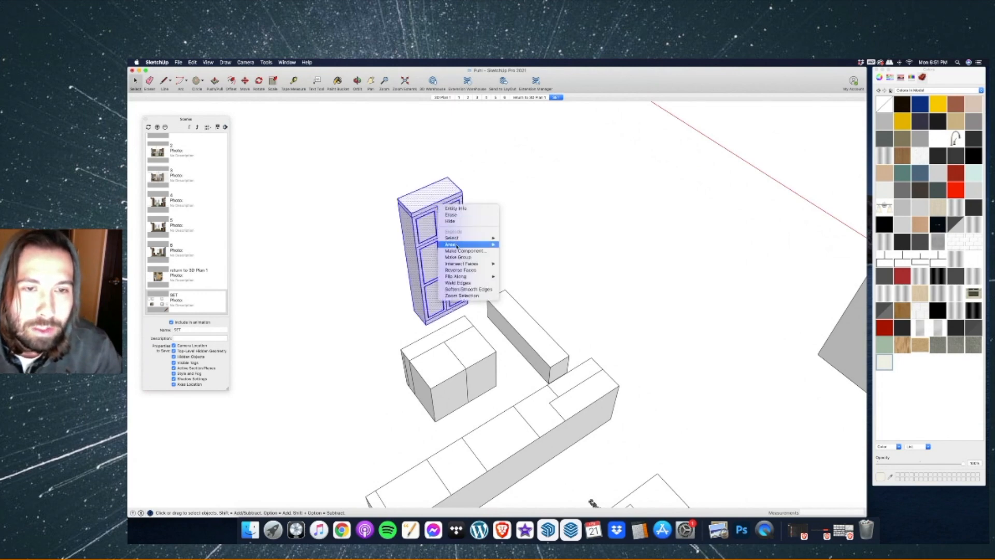
pyautogui.click(459, 257)
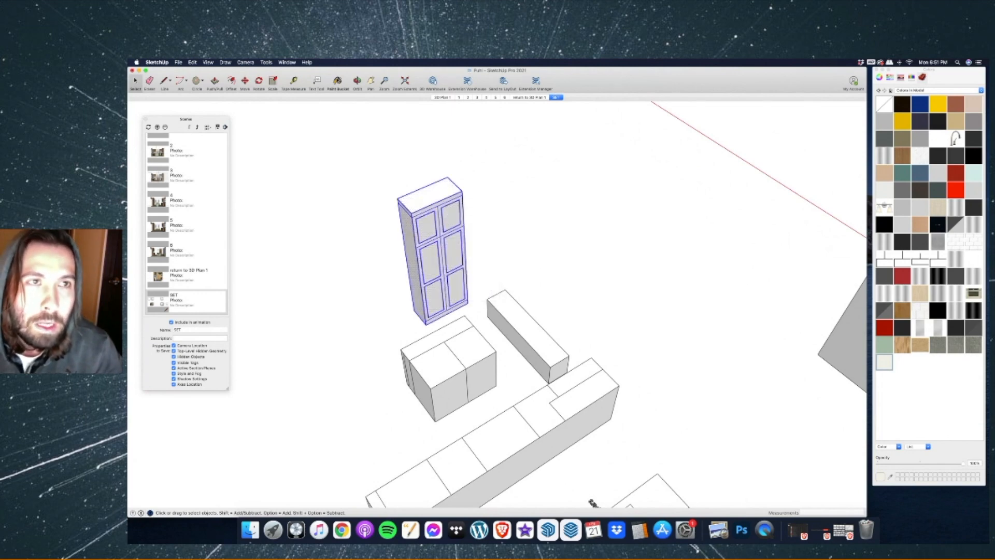
pyautogui.press('b')
pyautogui.scroll(-3, 592, 503)
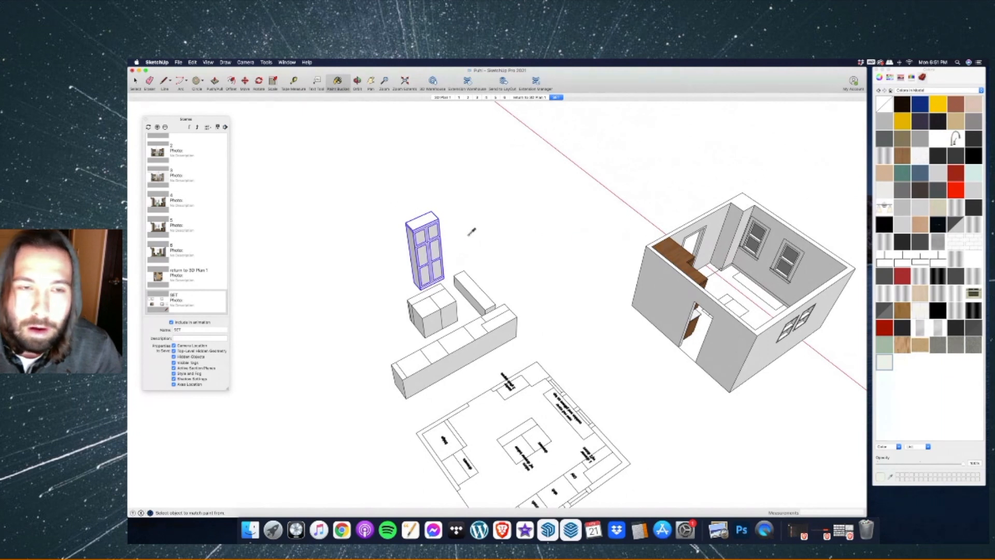
pyautogui.click(428, 240)
pyautogui.scroll(3, 428, 240)
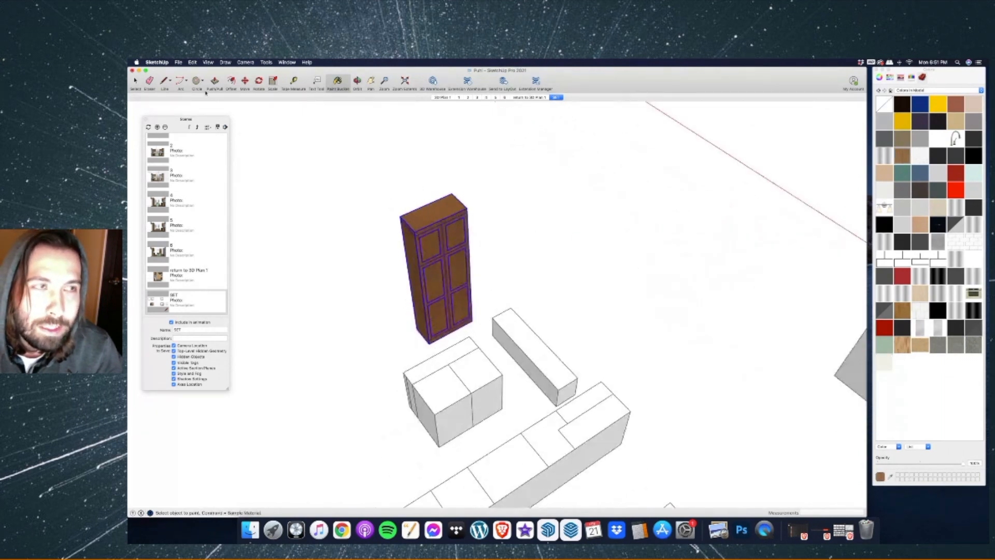
pyautogui.press('space')
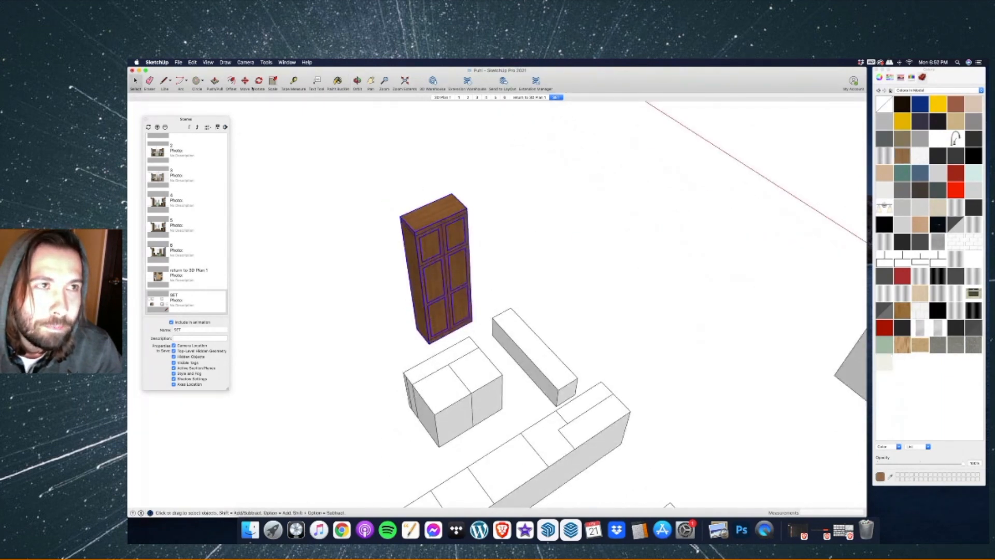
# Move the pantry into the empty room, against the wall between the doorway and the corner column.
pyautogui.press('m')
pyautogui.click(451, 194)
pyautogui.scroll(-6, 363, 213)
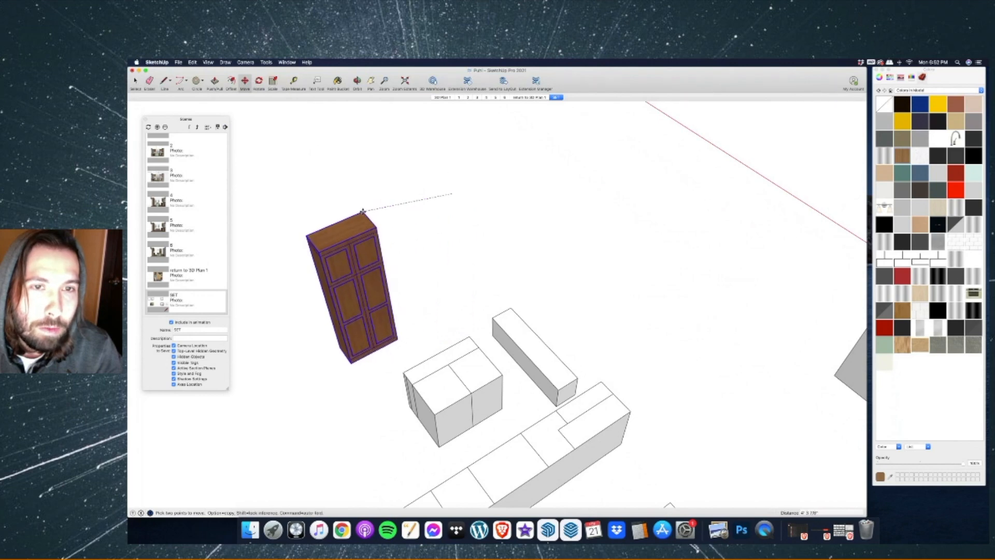
pyautogui.scroll(4, 565, 202)
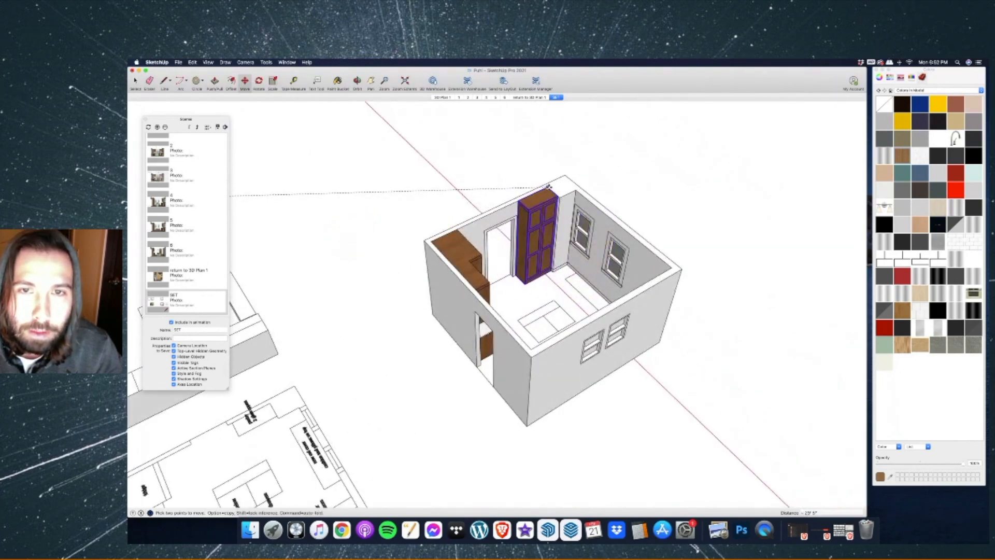
pyautogui.scroll(5, 544, 188)
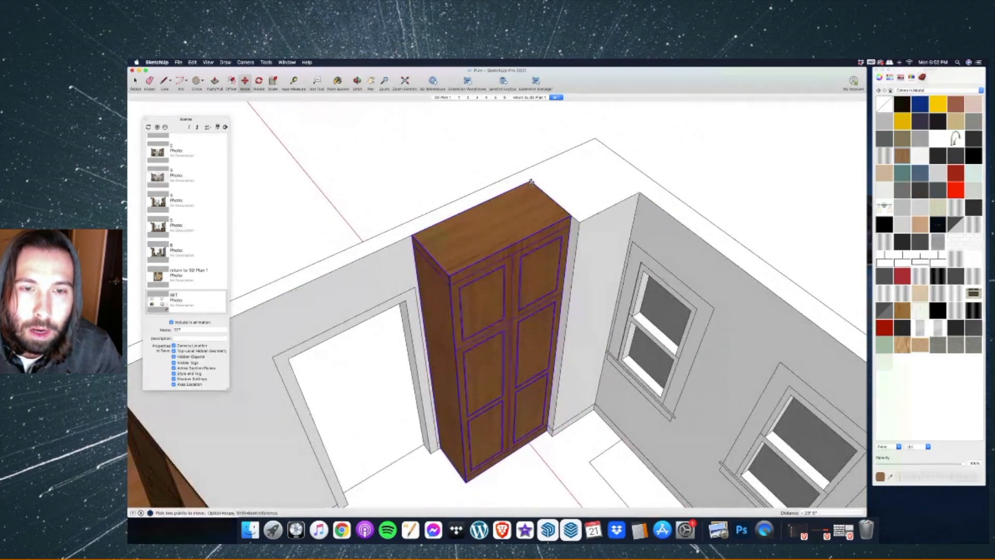
# Copy the pair of dark door handles from the wood cabinets already standing in the room.
pyautogui.click(358, 82)
pyautogui.scroll(-8, 616, 225)
pyautogui.moveTo(616, 225); pyautogui.dragTo(580, 378)
pyautogui.scroll(6, 580, 378)
pyautogui.press('space')
pyautogui.scroll(10, 423, 284)
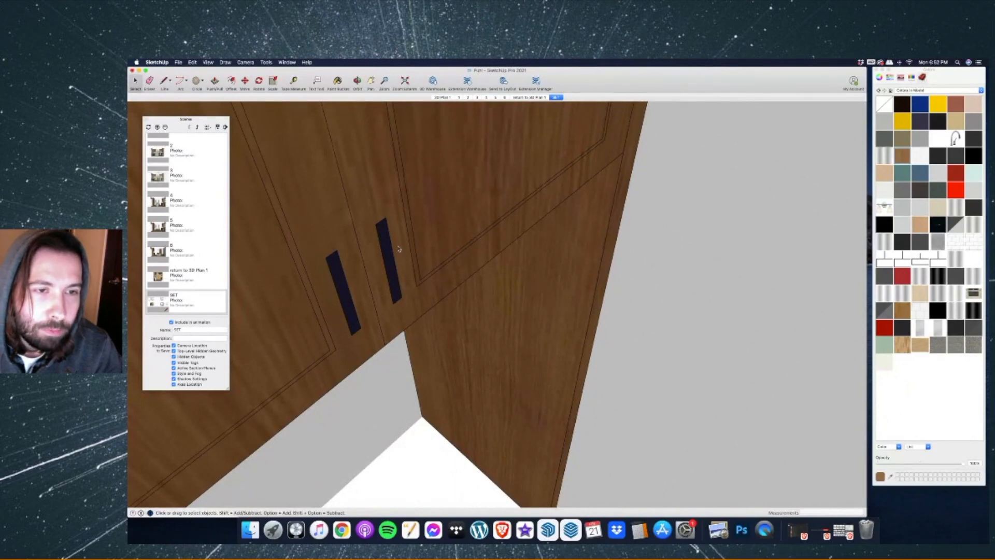
pyautogui.scroll(-10, 399, 249)
pyautogui.moveTo(286, 336); pyautogui.dragTo(375, 217, button='middle')
pyautogui.scroll(-4, 376, 218)
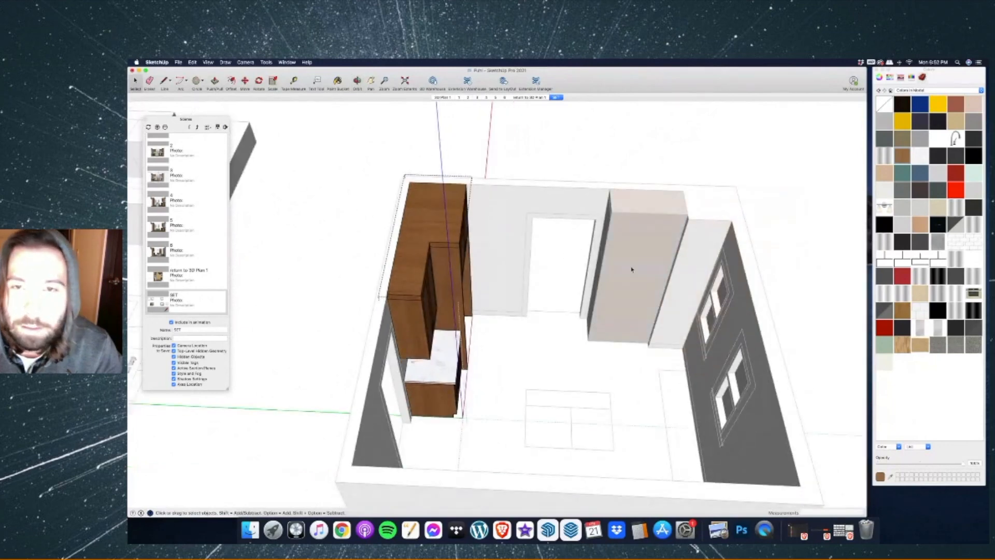
# Open the pantry group, paste the copied pair of handles beside it, and rotate them 90 degrees to match its doors.
pyautogui.doubleClick(655, 245)
pyautogui.scroll(5, 688, 266)
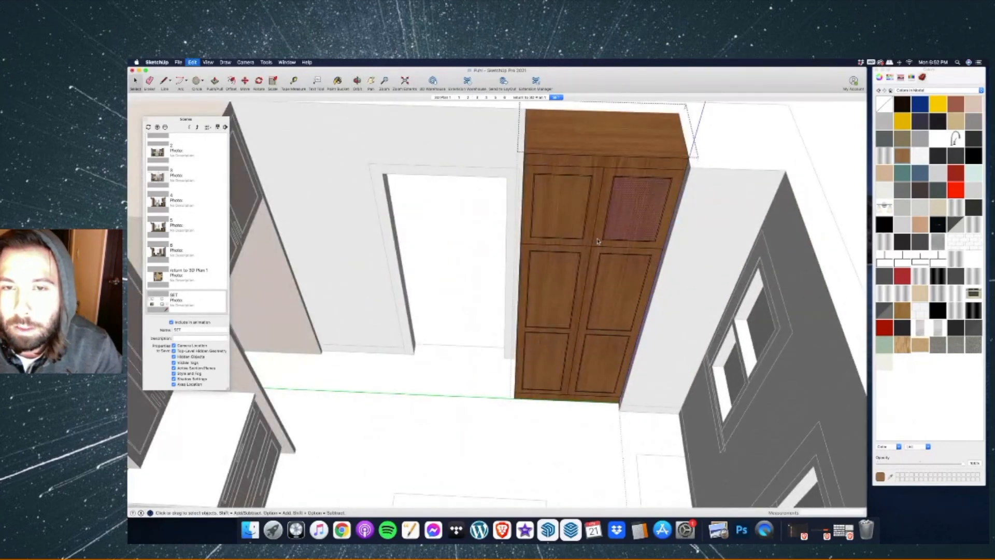
pyautogui.press('super+v')
pyautogui.scroll(-8, 528, 265)
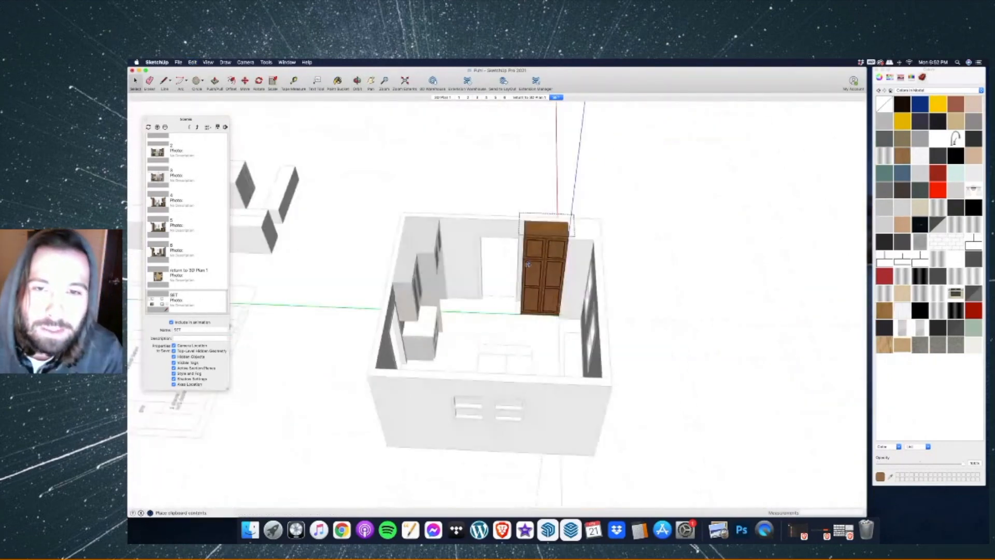
pyautogui.scroll(8, 593, 215)
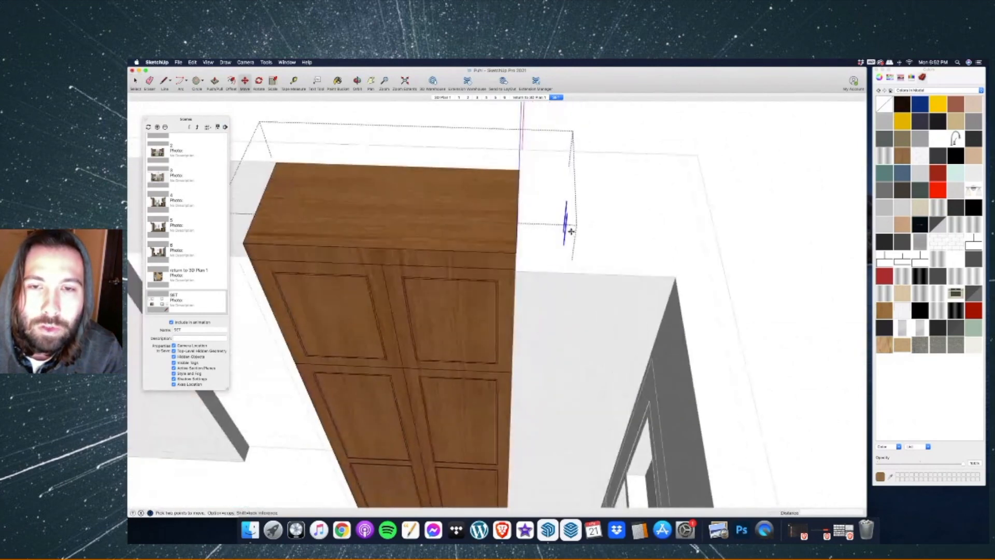
pyautogui.click(259, 82)
pyautogui.click(586, 235)
pyautogui.click(585, 225)
pyautogui.click(604, 236)
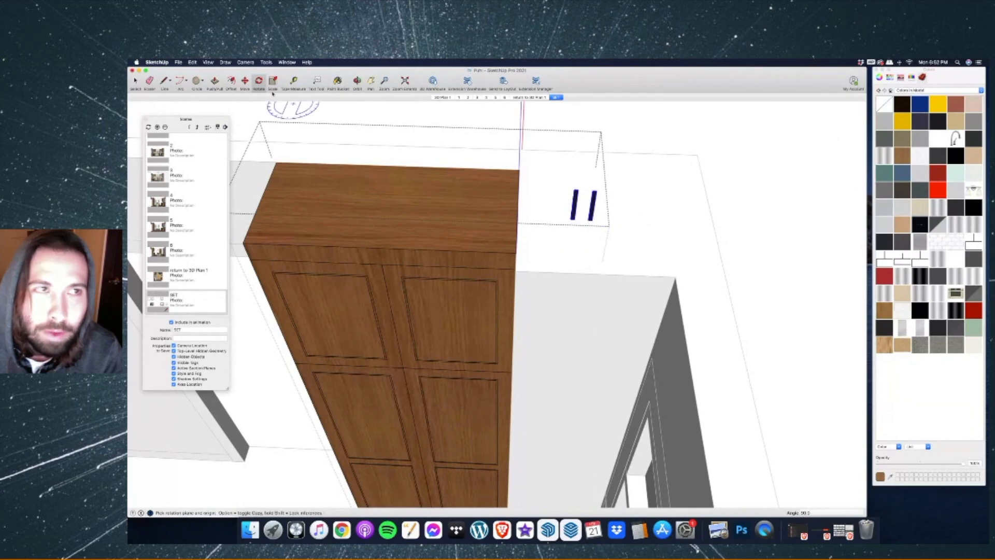
# Move the pair of handles onto the pantry's upper doors, one on each side of the centre gap near the lower edges.
pyautogui.click(245, 82)
pyautogui.click(587, 220)
pyautogui.scroll(5, 516, 238)
pyautogui.click(517, 239)
# Copy the handles and paste a second pair onto the pantry's lower doors at the height of the middle rail.
pyautogui.scroll(-10, 534, 239)
pyautogui.scroll(8, 520, 287)
pyautogui.press('super+c')
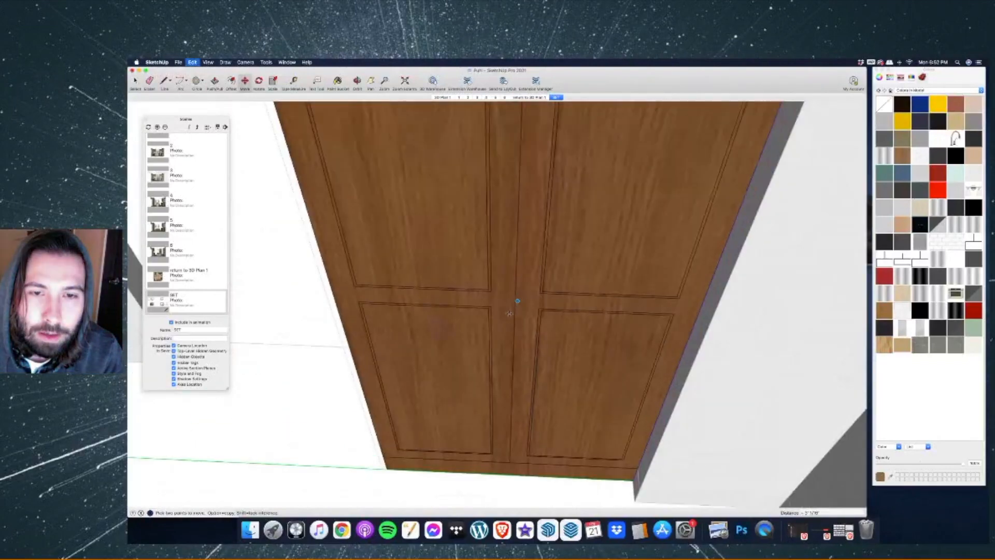
pyautogui.press('super+v')
pyautogui.click(528, 320)
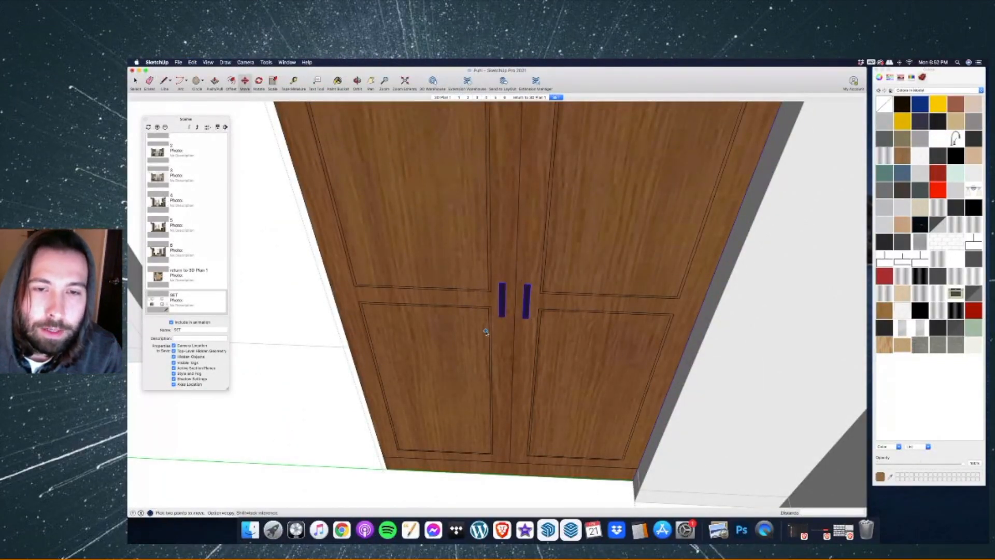
pyautogui.scroll(-8, 521, 314)
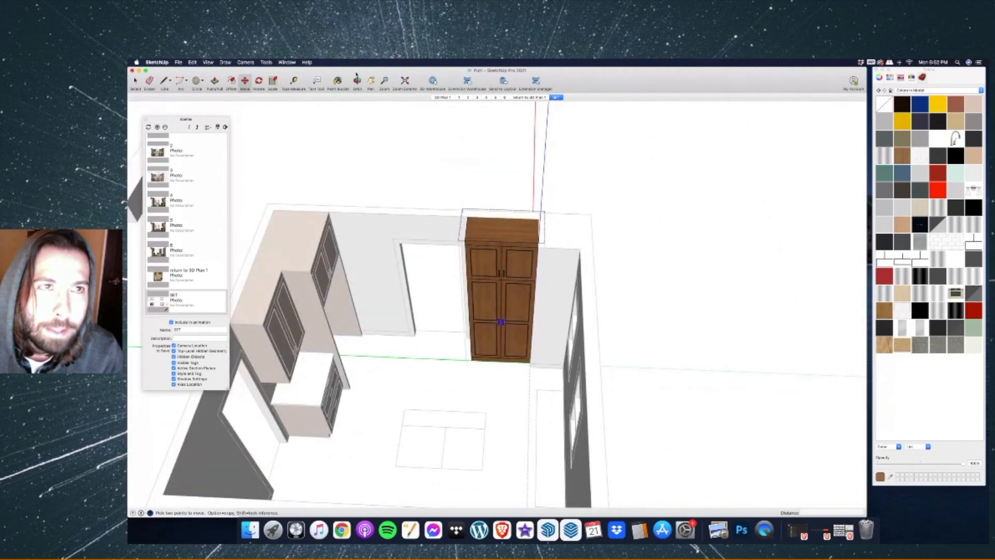
# Paint the pantry's two upper door panels with a medium grey from the Colors collection to represent glass.
pyautogui.press('b')
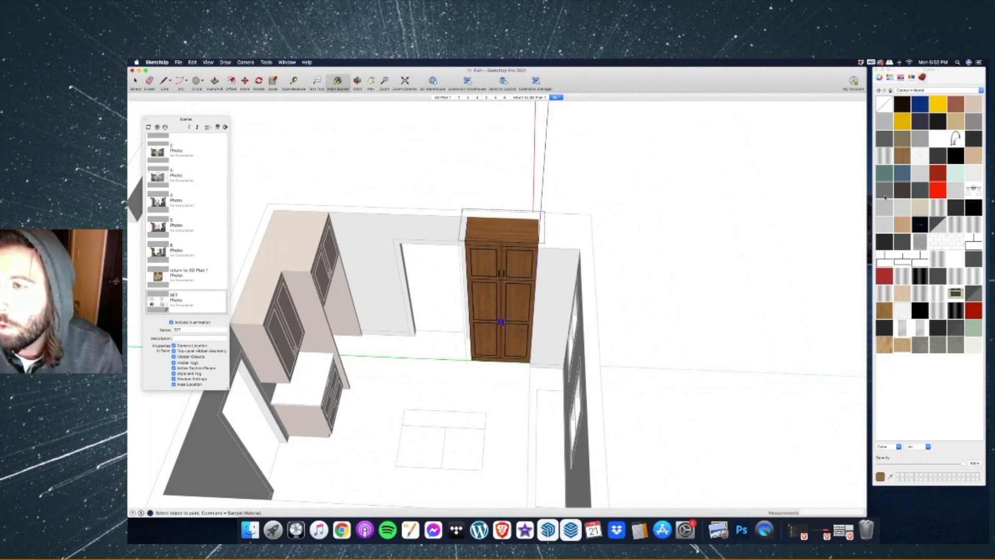
pyautogui.click(925, 91)
pyautogui.click(918, 91)
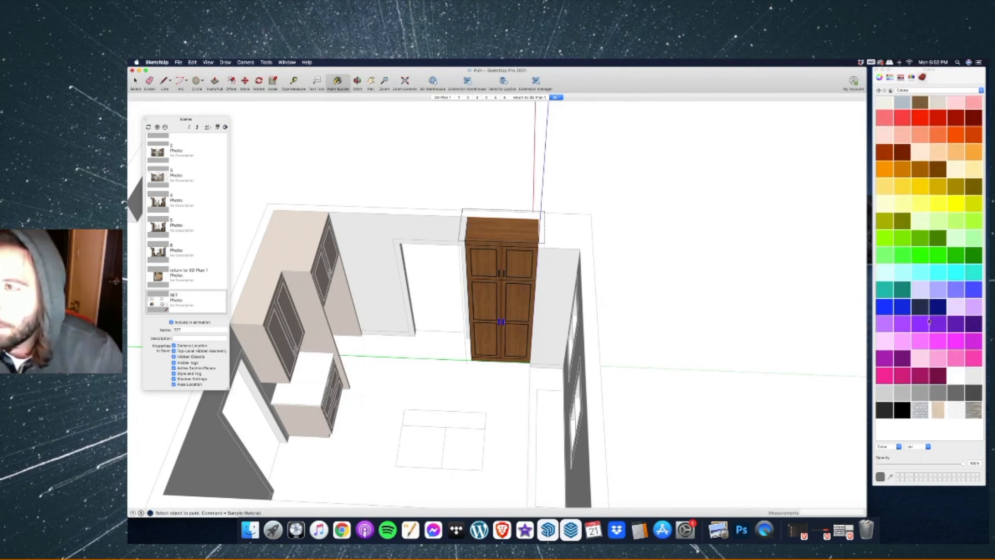
pyautogui.click(910, 90)
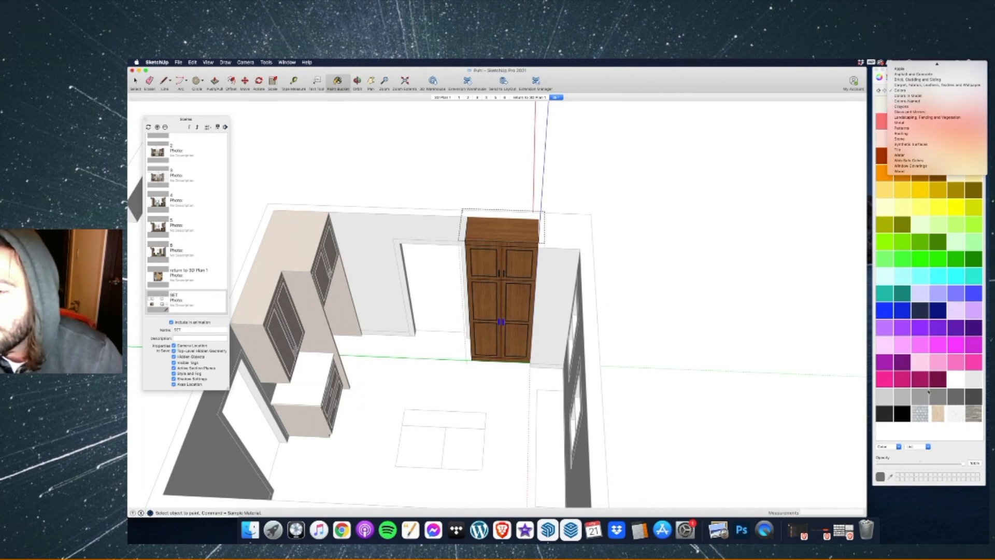
pyautogui.click(925, 398)
pyautogui.click(925, 397)
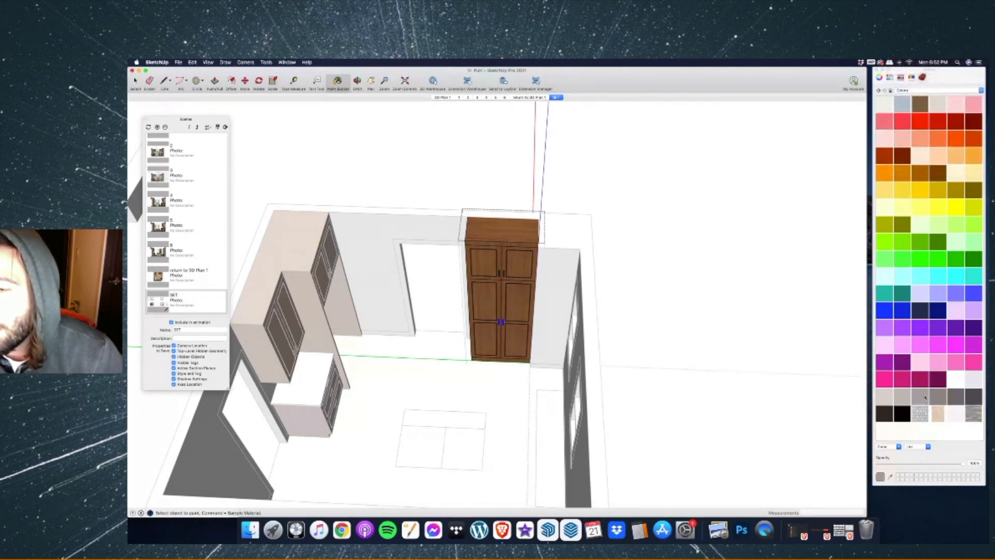
pyautogui.click(474, 262)
pyautogui.click(523, 267)
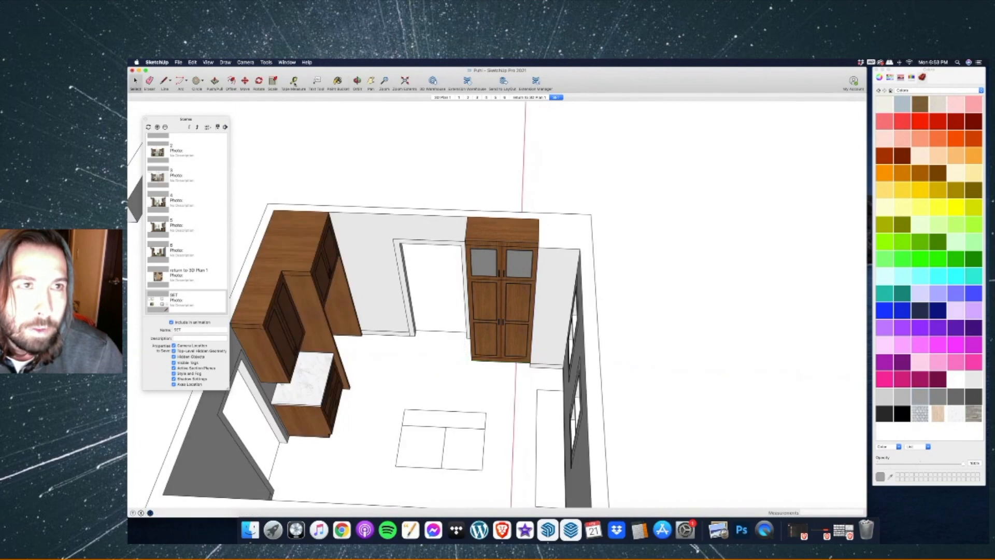
# Inspect the placed pantry with its handles and grey upper panels from several angles in the room.
pyautogui.click(358, 82)
pyautogui.moveTo(390, 284); pyautogui.dragTo(464, 279)
pyautogui.scroll(5, 526, 244)
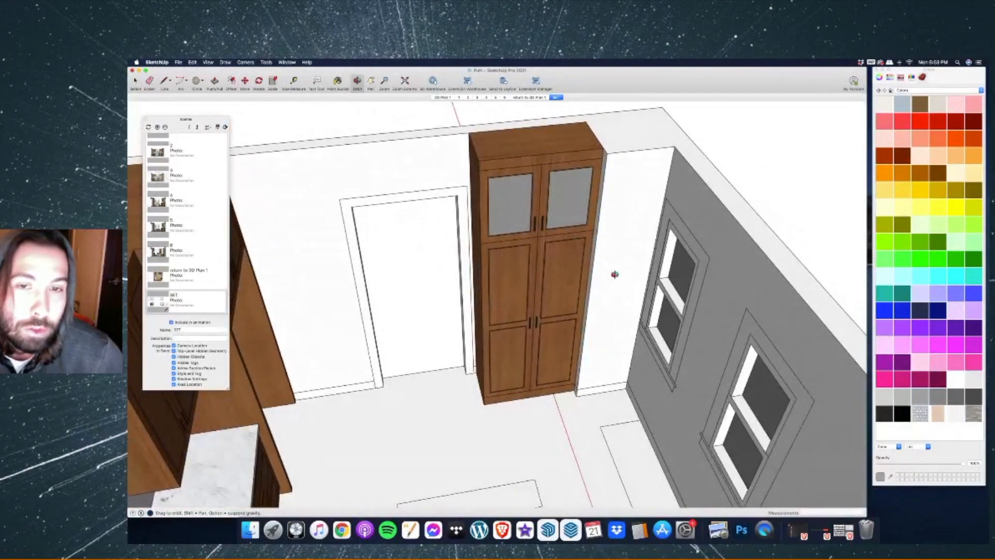
pyautogui.moveTo(615, 275); pyautogui.dragTo(511, 296)
pyautogui.scroll(-5, 618, 271)
pyautogui.moveTo(619, 271); pyautogui.dragTo(407, 368)
pyautogui.scroll(-6, 562, 314)
pyautogui.scroll(-4, 446, 332)
# Examine the island's labels on the alternate floor plan and compare the plan with the remaining cabinet blocks.
pyautogui.scroll(8, 448, 252)
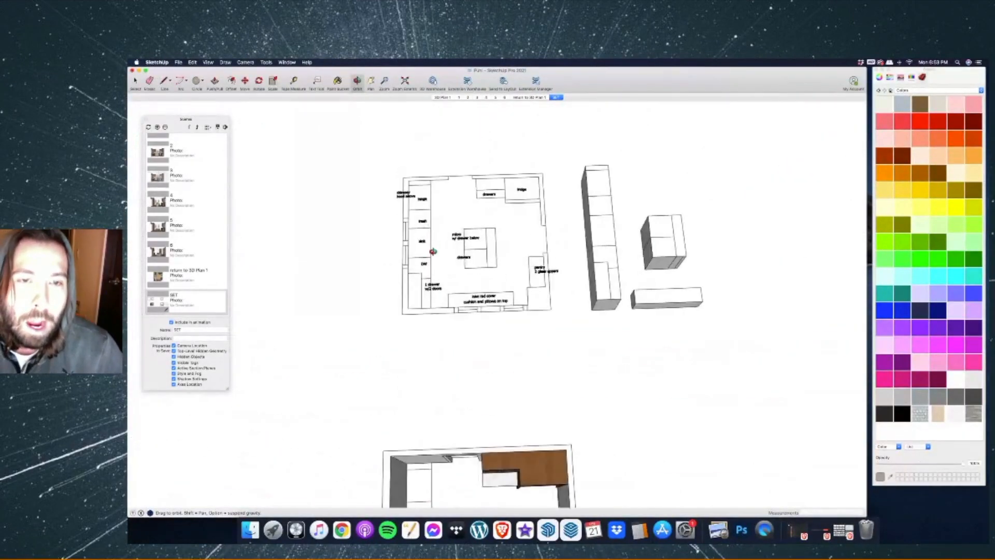
pyautogui.moveTo(448, 253); pyautogui.dragTo(426, 283)
pyautogui.scroll(8, 427, 282)
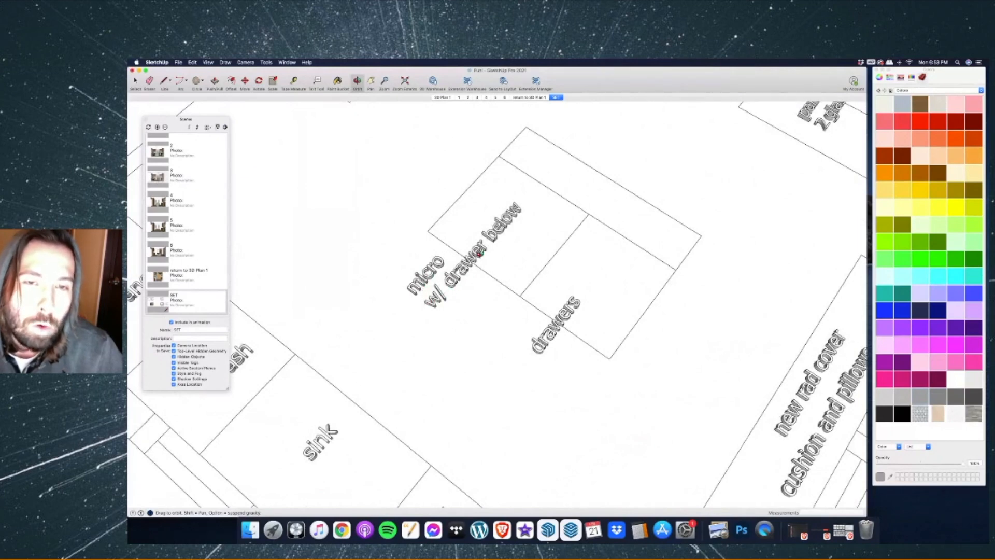
pyautogui.scroll(-6, 560, 323)
pyautogui.scroll(-4, 482, 294)
pyautogui.scroll(-2, 537, 245)
pyautogui.scroll(-3, 537, 245)
pyautogui.scroll(5, 523, 260)
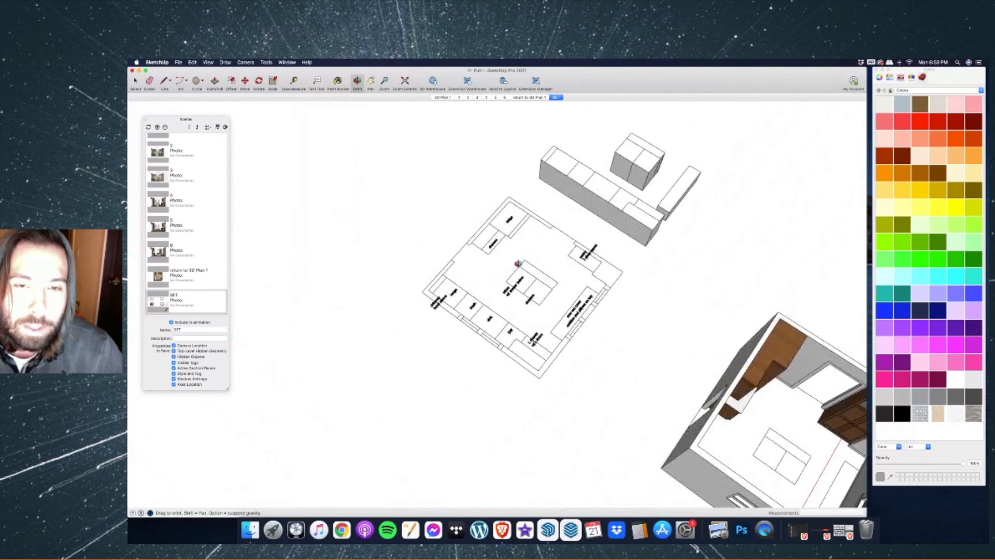
pyautogui.scroll(-5, 542, 282)
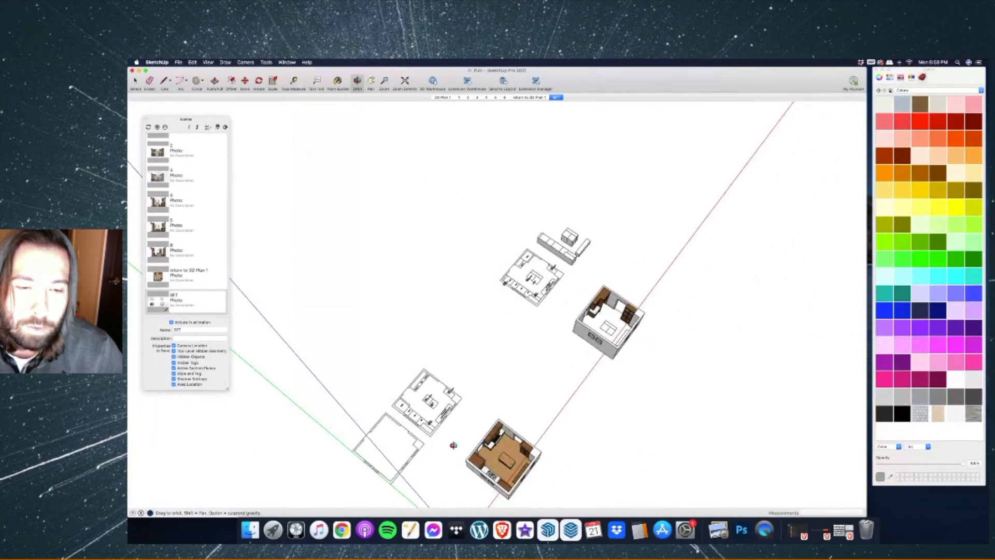
pyautogui.moveTo(461, 458); pyautogui.dragTo(443, 429)
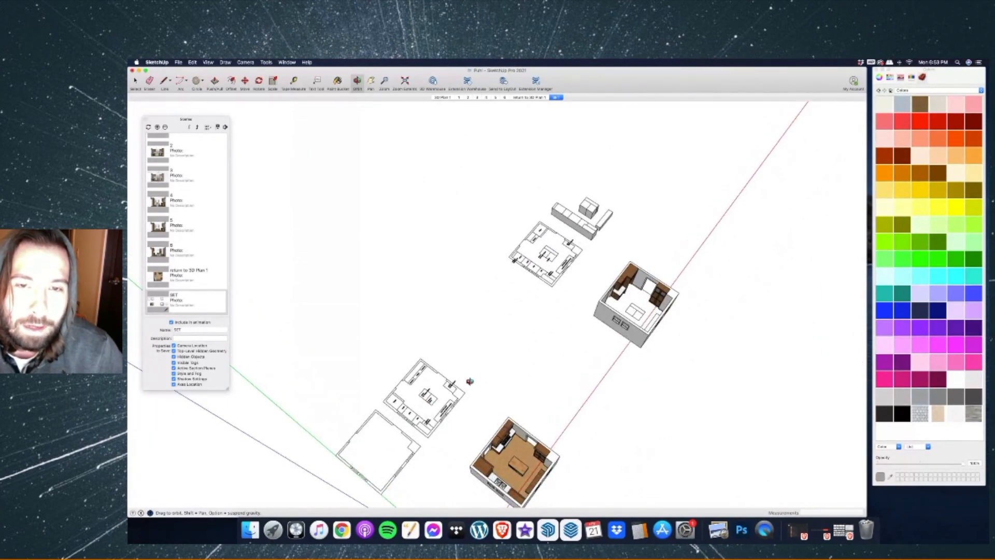
pyautogui.scroll(3, 616, 202)
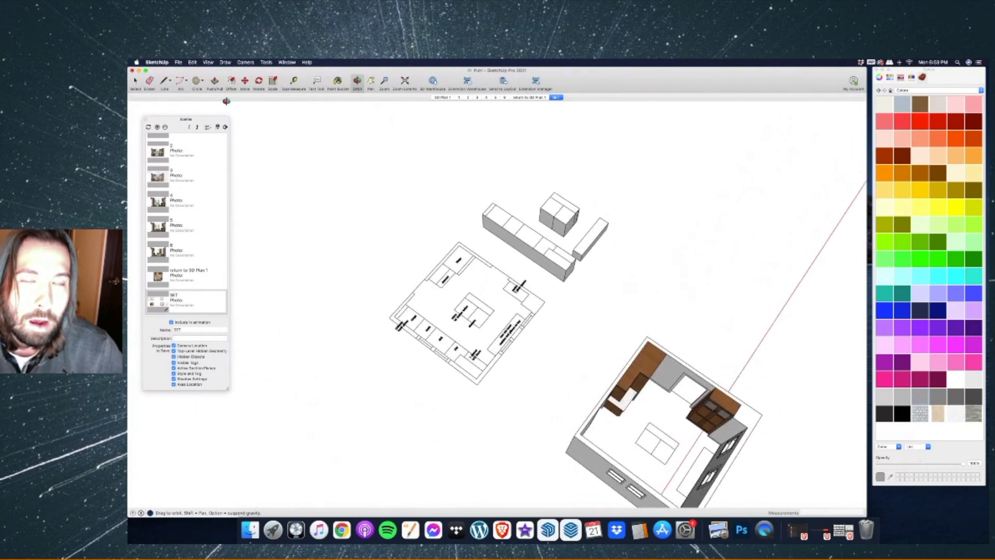
# Move the island block about 21 feet away from the other cabinet blocks into open space beyond the plan's fridge corner.
pyautogui.press('space')
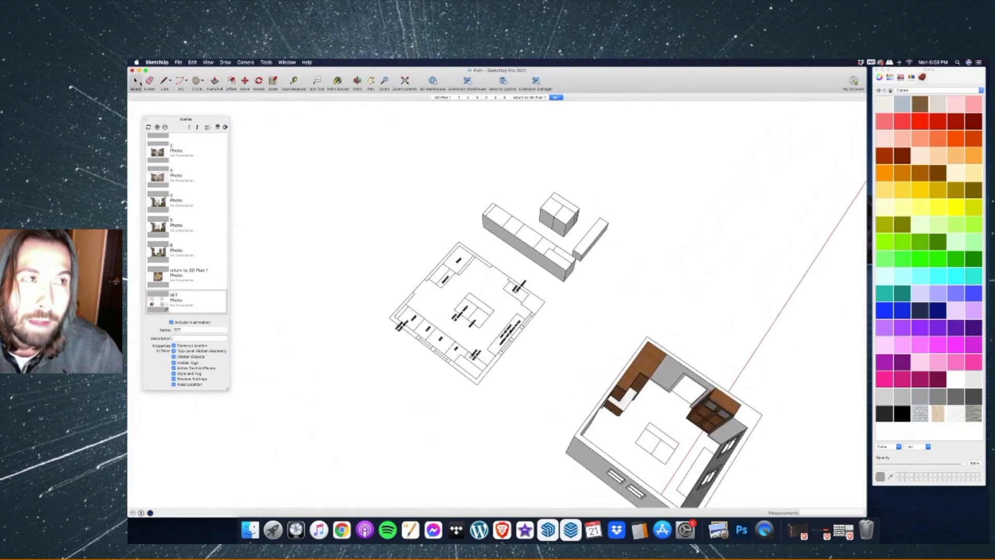
pyautogui.click(553, 212)
pyautogui.press('m')
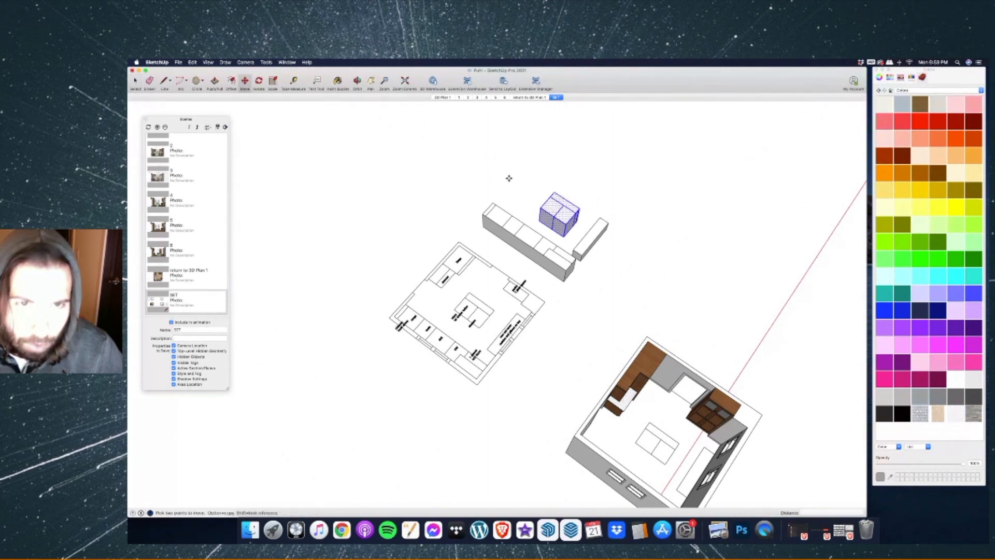
pyautogui.click(534, 185)
pyautogui.click(363, 187)
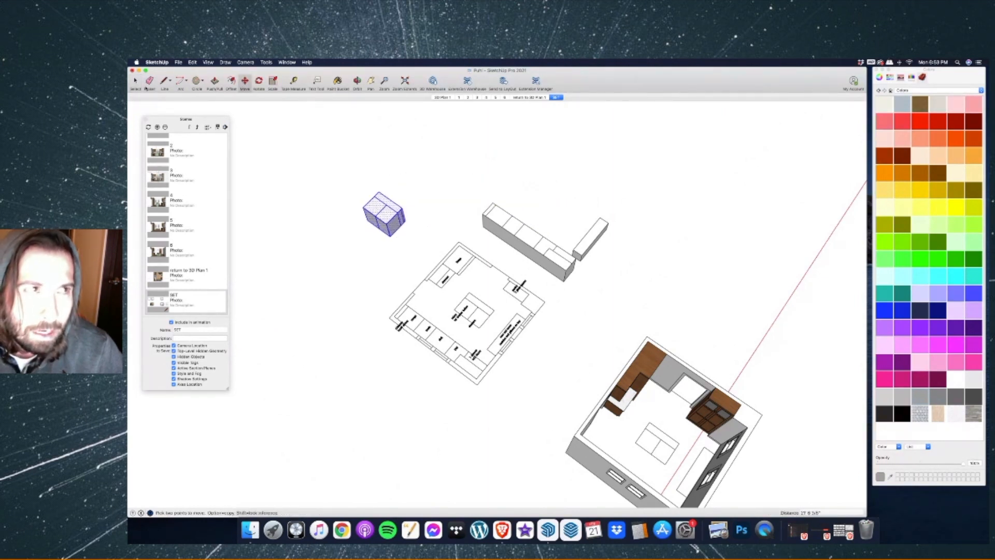
pyautogui.press('space')
# Select all of the island block's connected geometry and make it a group.
pyautogui.scroll(5, 395, 214)
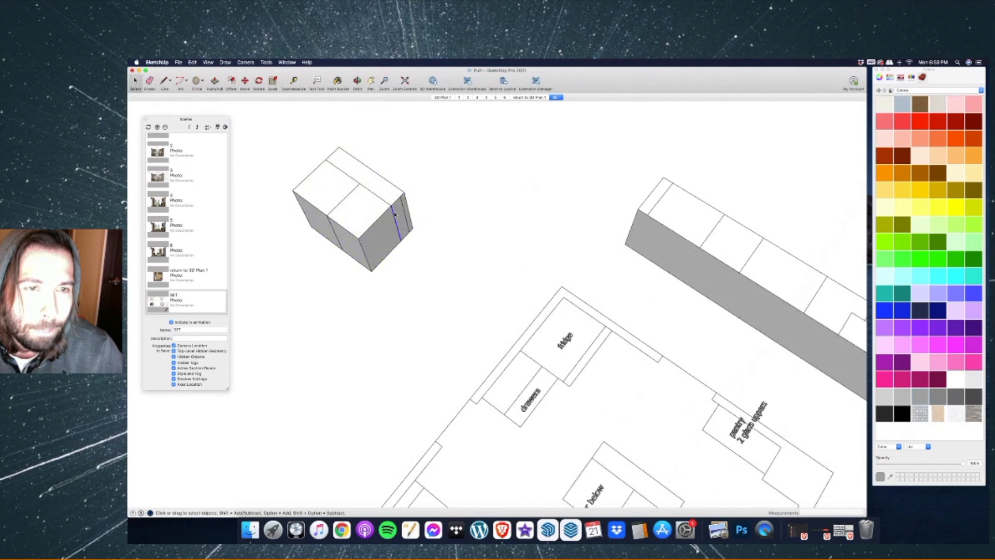
pyautogui.rightClick(400, 215)
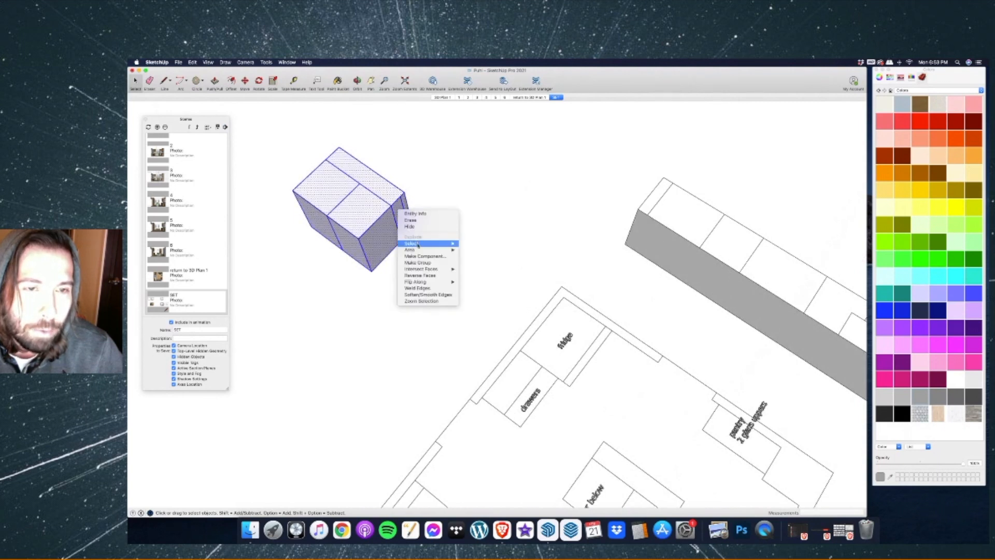
pyautogui.click(420, 263)
pyautogui.press('o')
pyautogui.moveTo(672, 257); pyautogui.dragTo(586, 187)
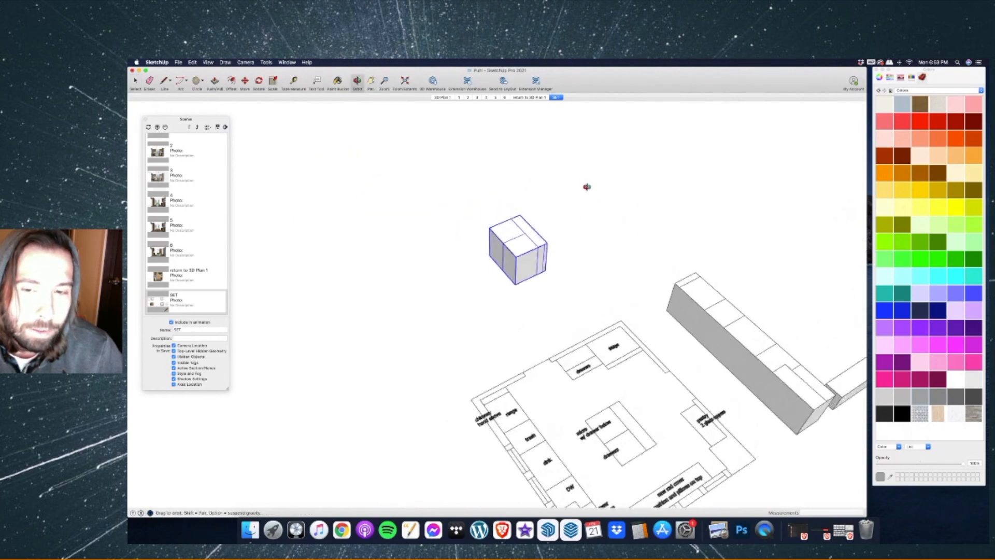
# Open the island group for editing.
pyautogui.moveTo(739, 382); pyautogui.dragTo(307, 182)
pyautogui.press('space')
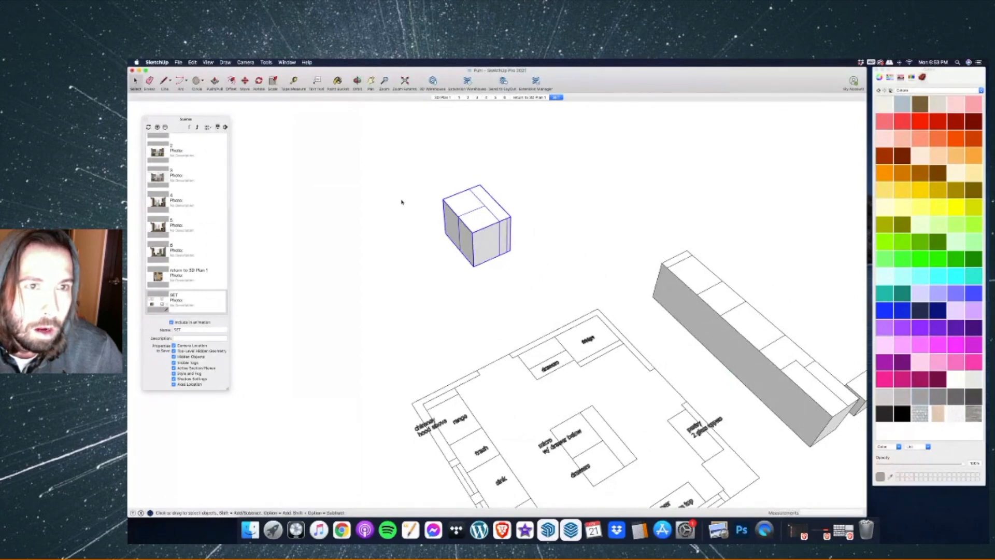
pyautogui.doubleClick(496, 239)
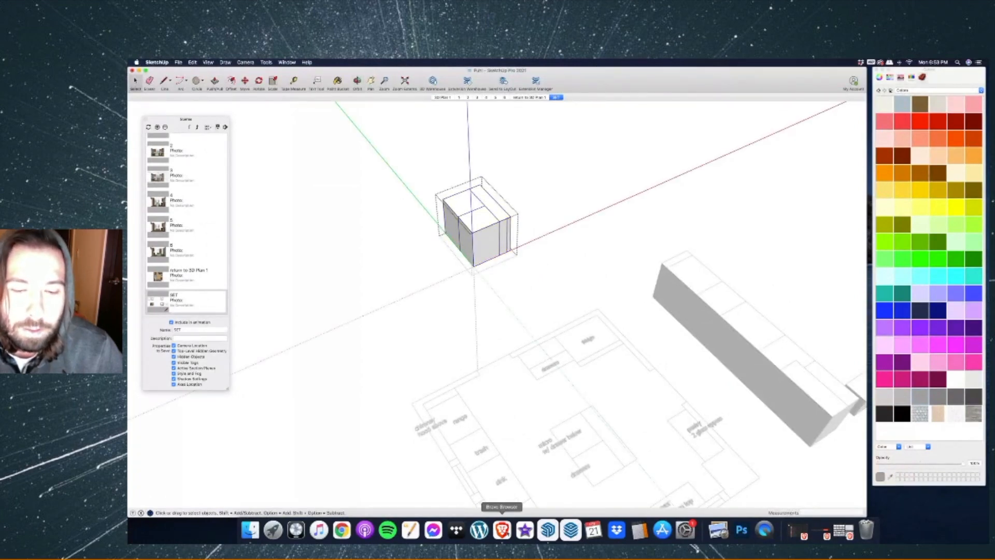
# Switch to the Brave browser and read the island's paint and top materials in the finishes document.
pyautogui.click(502, 529)
pyautogui.click(262, 73)
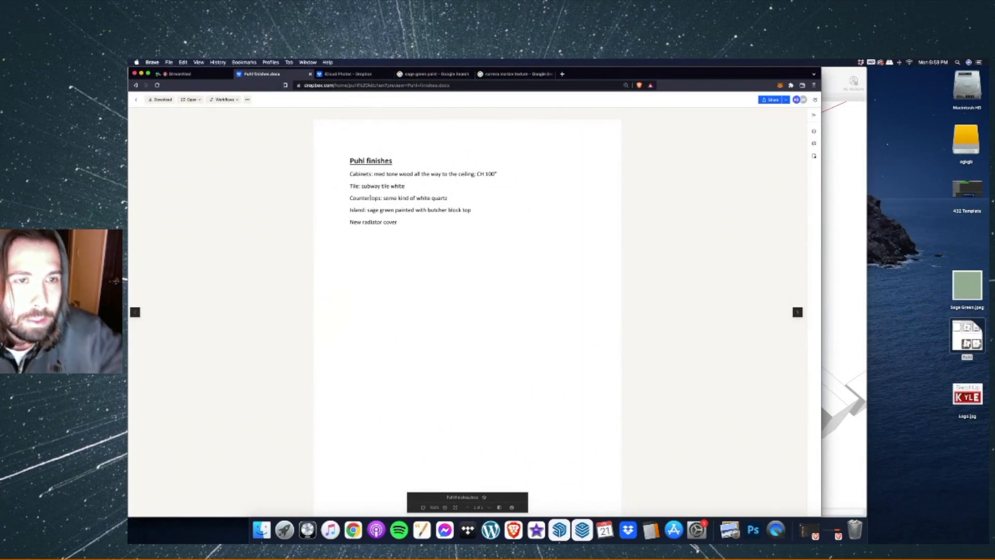
pyautogui.moveTo(378, 210); pyautogui.dragTo(425, 209)
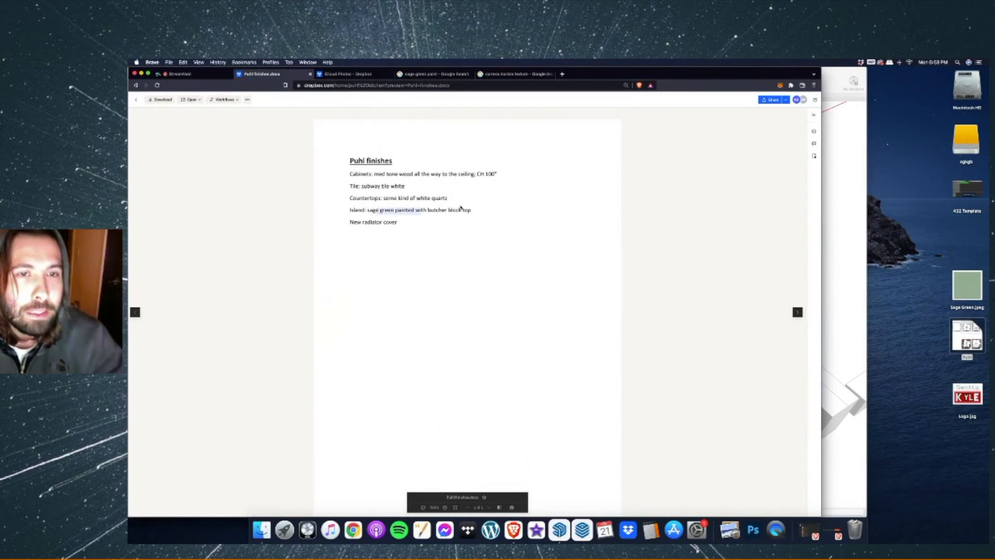
pyautogui.click(179, 74)
pyautogui.click(262, 73)
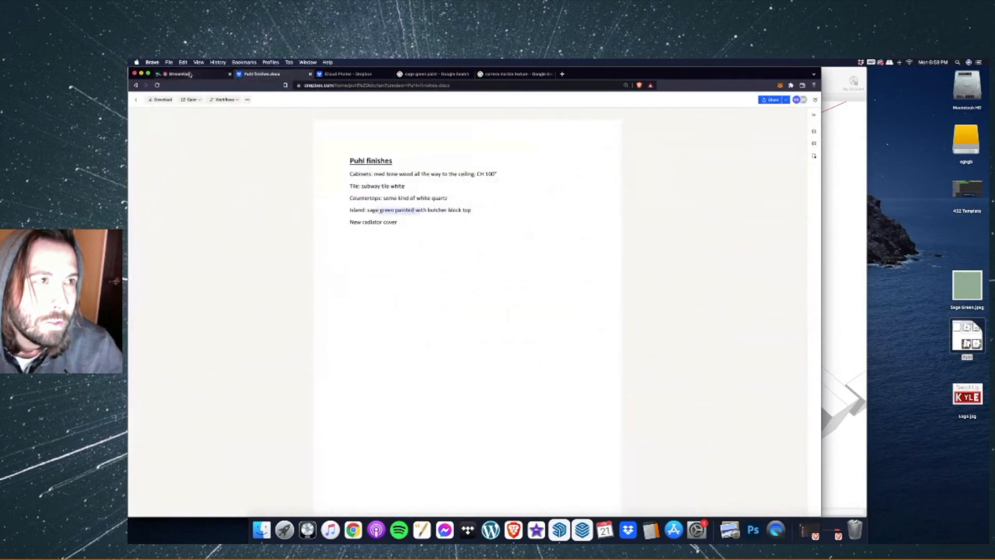
pyautogui.click(141, 74)
# Back in SketchUp, erase the two dividing lines on the island's top face.
pyautogui.scroll(5, 472, 228)
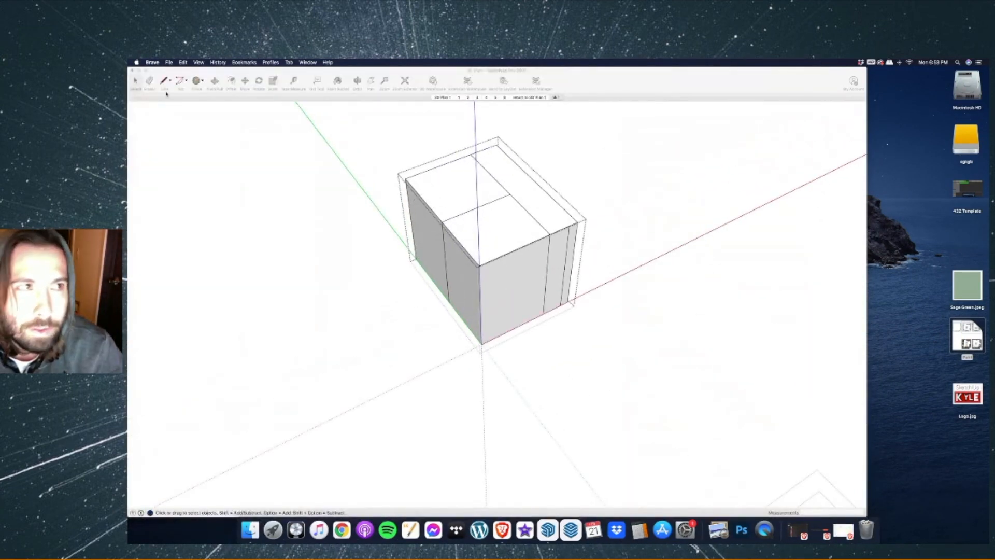
pyautogui.click(149, 82)
pyautogui.moveTo(495, 189); pyautogui.dragTo(515, 192)
pyautogui.moveTo(460, 208); pyautogui.dragTo(467, 214)
# Draw a line 2" below the top edge across the island's end face for the countertop's underside.
pyautogui.scroll(3, 561, 266)
pyautogui.press('l')
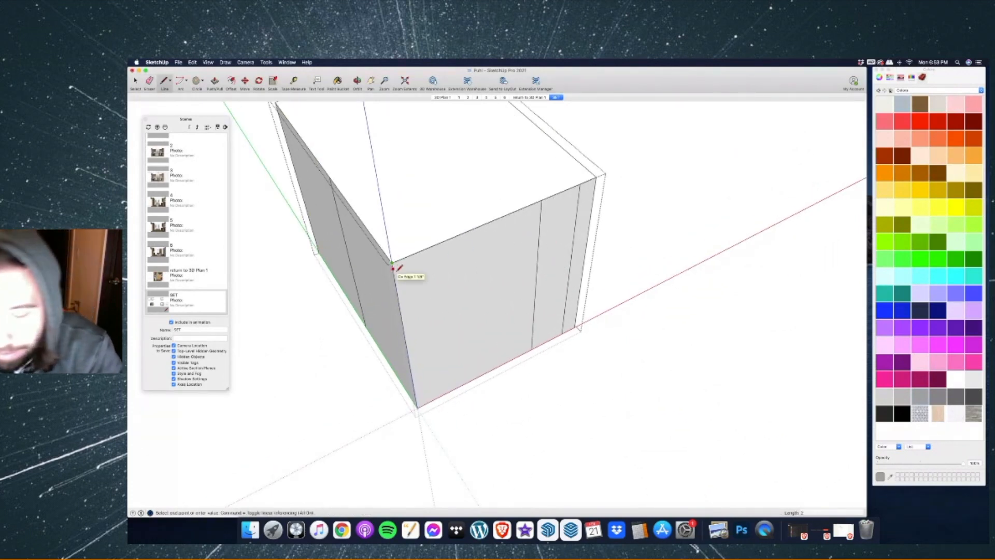
pyautogui.press('Escape')
pyautogui.click(394, 272)
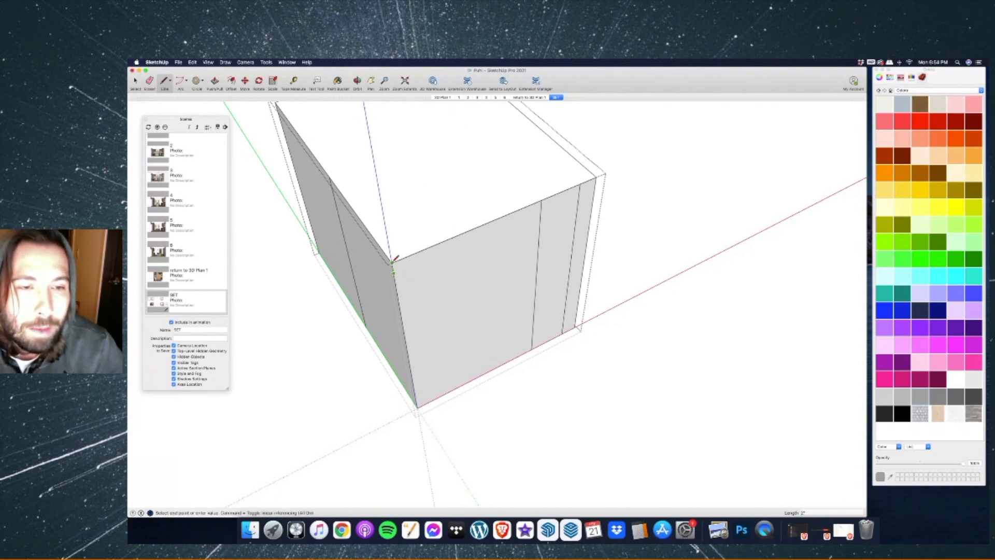
pyautogui.click(596, 185)
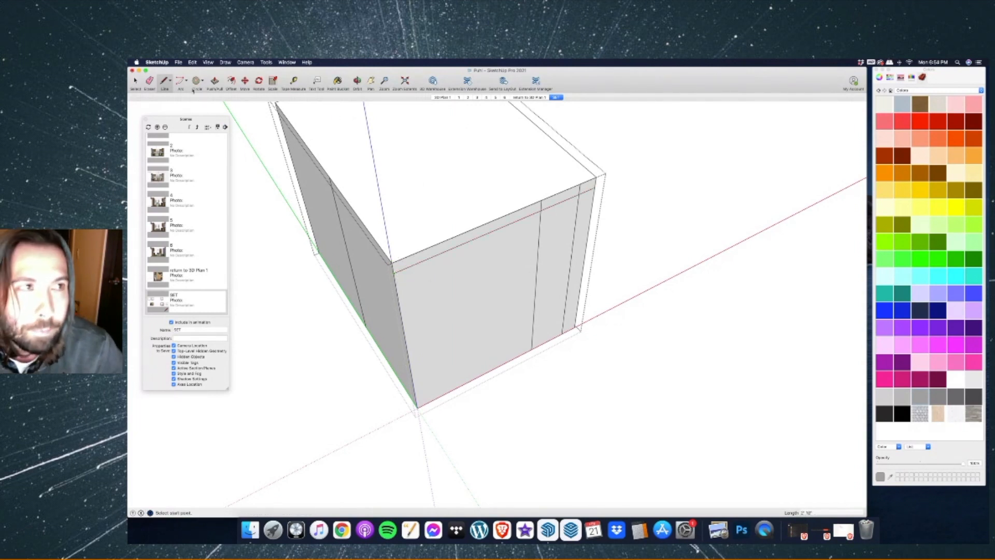
# Erase the seam stubs in the countertop band and the outer vertical seam, redrawing the countertop's lower edge across the overhang section.
pyautogui.click(153, 80)
pyautogui.click(541, 206)
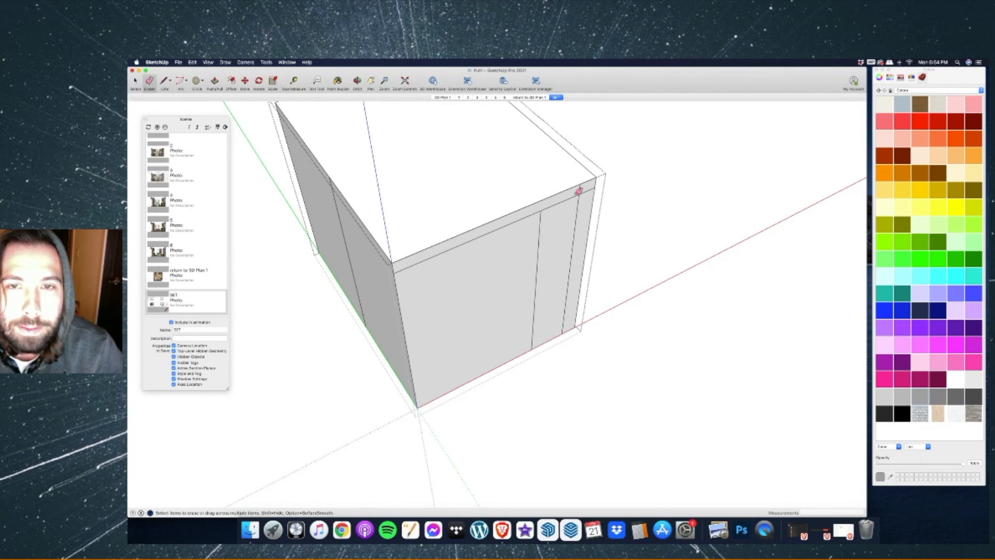
pyautogui.moveTo(578, 189); pyautogui.dragTo(581, 207)
pyautogui.click(164, 80)
pyautogui.click(541, 210)
pyautogui.click(596, 185)
# Push the section below the overhang through the island's full length to remove it, and erase the leftover edges.
pyautogui.click(217, 83)
pyautogui.scroll(-6, 496, 277)
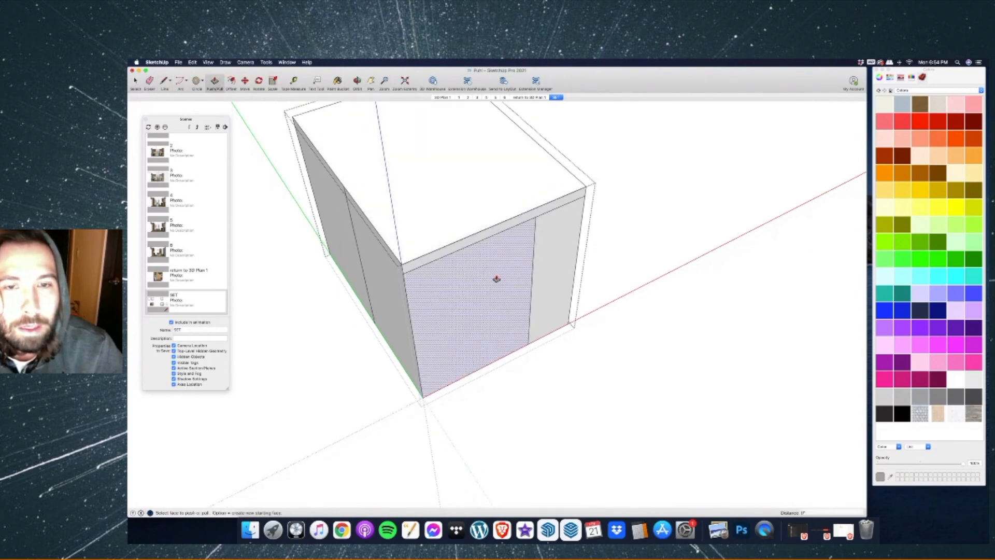
pyautogui.click(547, 257)
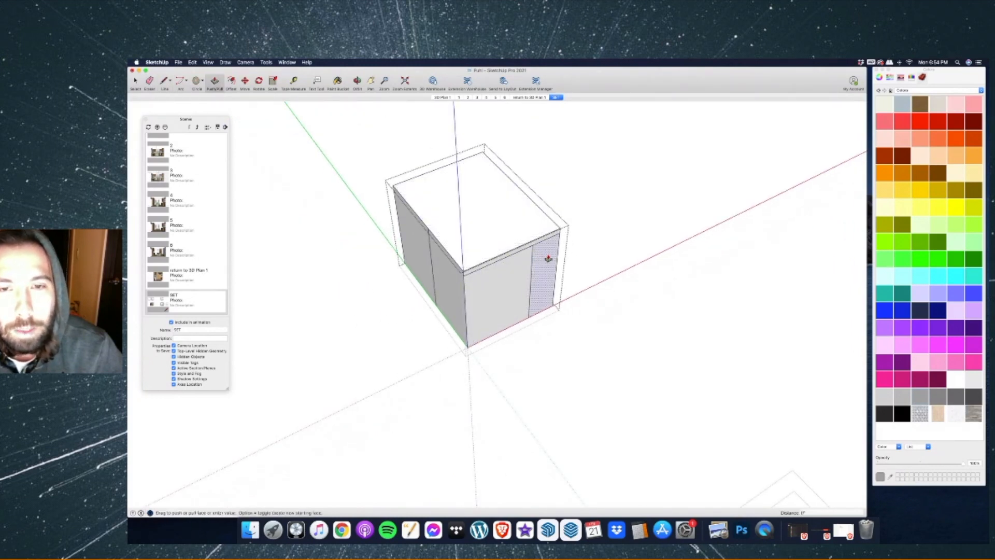
pyautogui.click(483, 153)
pyautogui.press('o')
pyautogui.moveTo(720, 261); pyautogui.dragTo(459, 149)
pyautogui.scroll(8, 567, 245)
pyautogui.moveTo(567, 244); pyautogui.dragTo(463, 172)
pyautogui.press('e')
pyautogui.click(501, 233)
pyautogui.moveTo(684, 472); pyautogui.dragTo(709, 464)
pyautogui.click(718, 449)
# Mark the 2" countertop thickness on the opposite end and the front side, erasing the vertical seam stubs inside the band.
pyautogui.click(357, 81)
pyautogui.moveTo(589, 213)
pyautogui.mouseDown()
pyautogui.moveTo(404, 253)
pyautogui.moveTo(404, 238)
pyautogui.mouseUp()
pyautogui.moveTo(560, 228); pyautogui.dragTo(429, 243)
pyautogui.press('l')
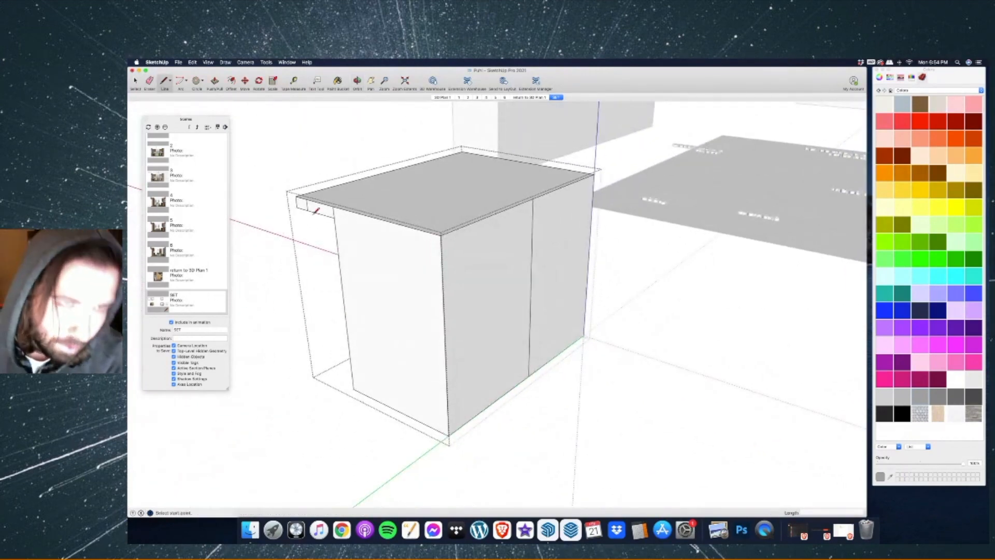
pyautogui.click(441, 248)
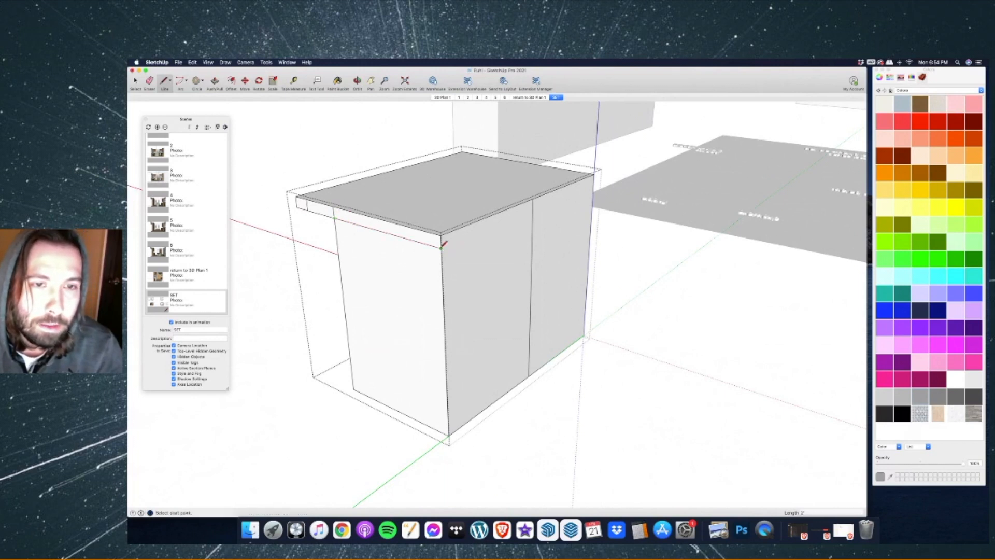
pyautogui.click(594, 184)
pyautogui.press('e')
pyautogui.click(306, 206)
pyautogui.click(334, 214)
pyautogui.click(533, 206)
# Draw a toe-kick line 4" above the base along the island's front and erase the vertical seam below it.
pyautogui.click(358, 82)
pyautogui.moveTo(497, 193); pyautogui.dragTo(442, 215)
pyautogui.press('l')
pyautogui.click(323, 419)
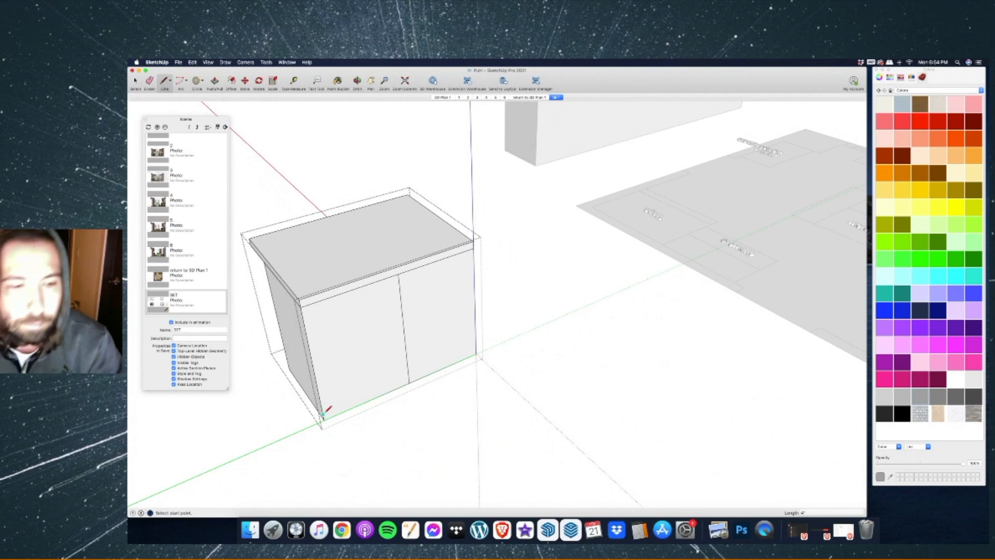
pyautogui.click(477, 342)
pyautogui.press('e')
# Recess the island's toe kick by 2" and erase the leftover edges at its base.
pyautogui.press('p')
pyautogui.scroll(-5, 616, 277)
pyautogui.scroll(8, 616, 279)
pyautogui.click(650, 275)
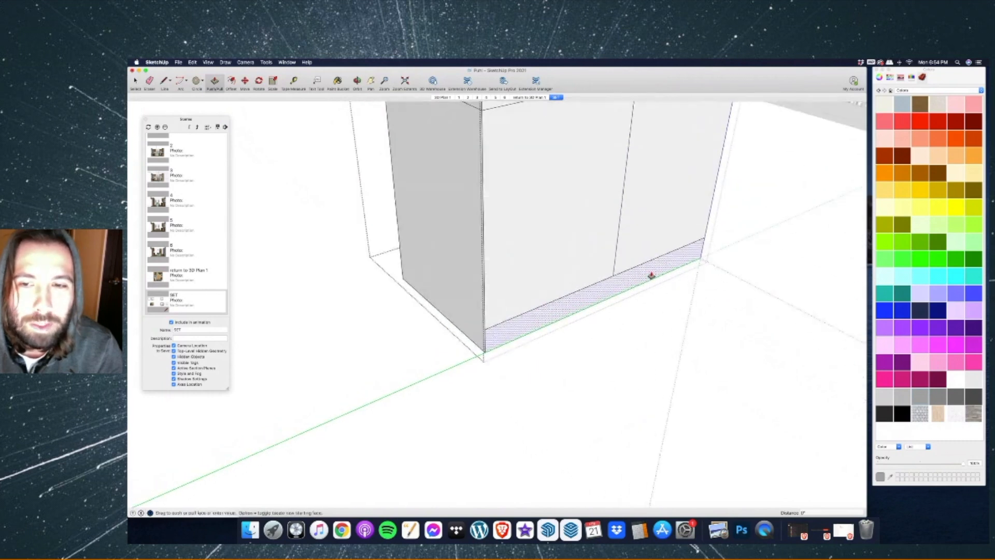
pyautogui.click(645, 273)
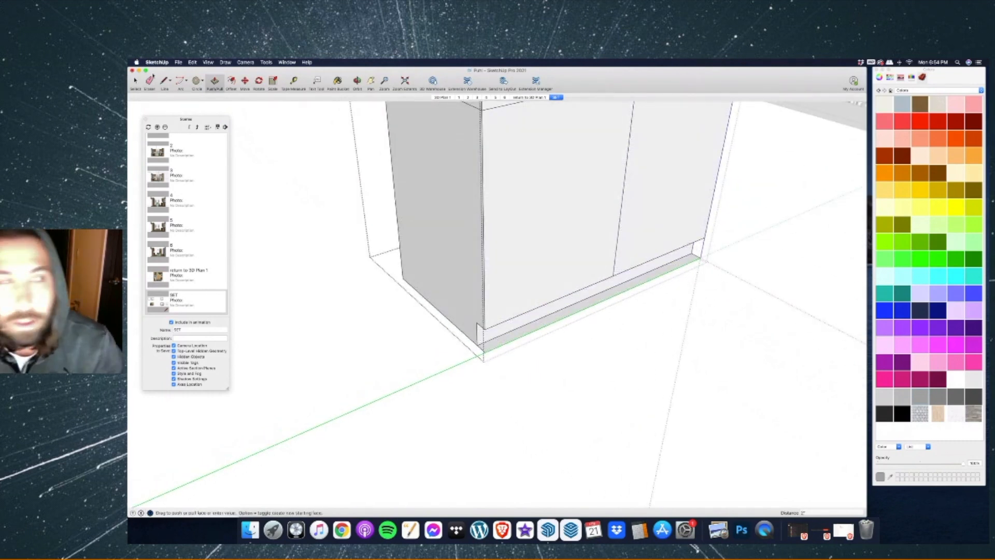
pyautogui.click(149, 81)
pyautogui.click(695, 253)
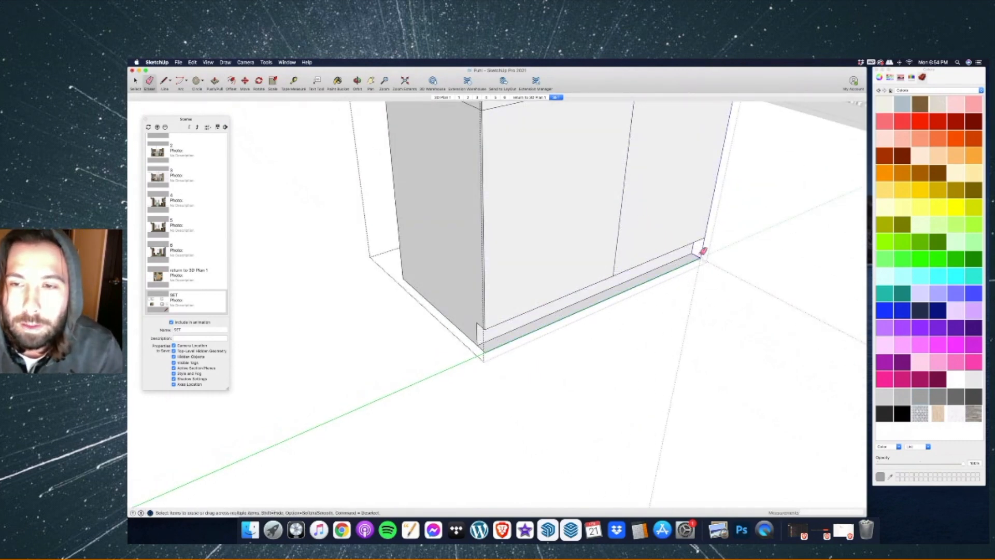
# Examine the island's microwave and drawer labels on the floor plan and compare them with the island's front.
pyautogui.scroll(-4, 409, 337)
pyautogui.scroll(3, 581, 188)
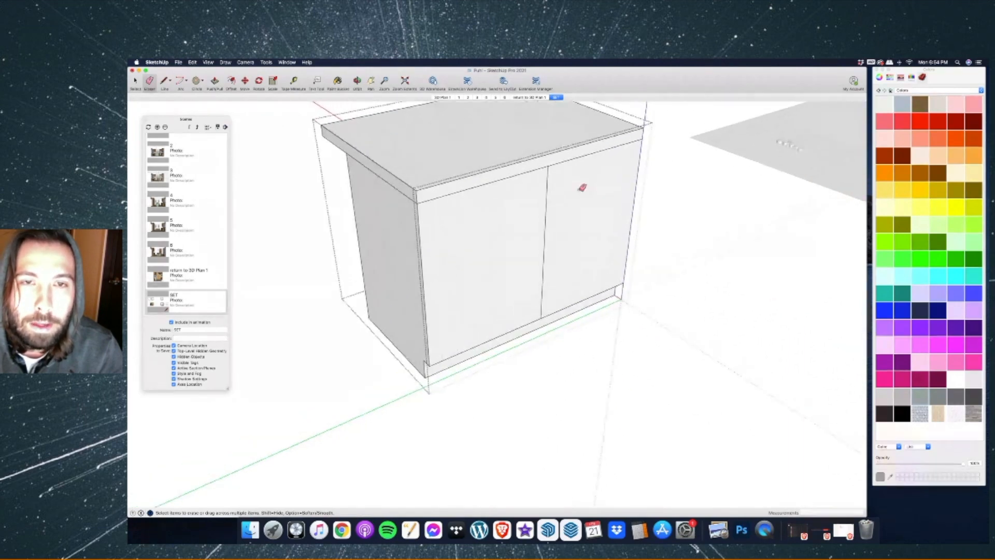
pyautogui.scroll(-6, 435, 197)
pyautogui.scroll(5, 795, 176)
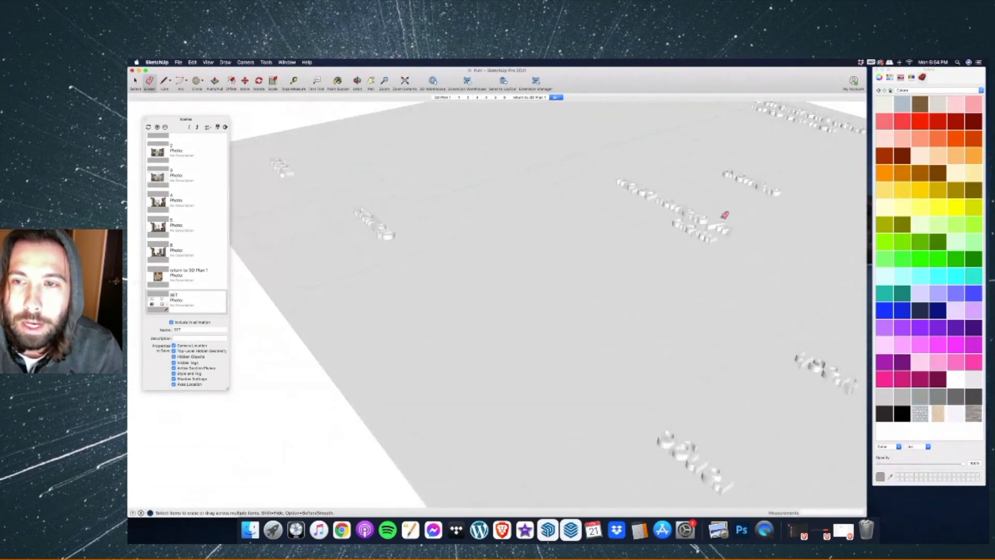
pyautogui.scroll(-5, 601, 305)
pyautogui.scroll(6, 633, 280)
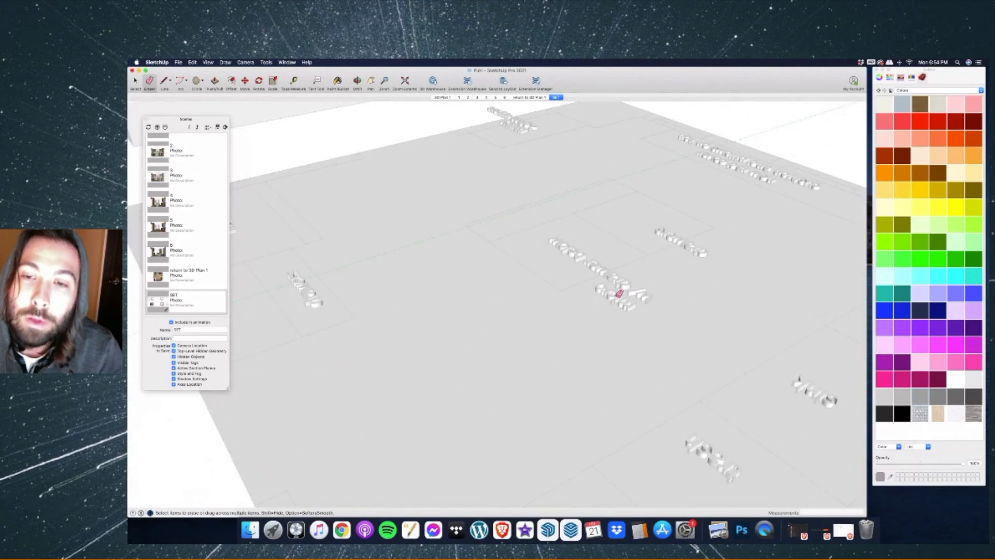
pyautogui.scroll(-6, 658, 260)
pyautogui.scroll(4, 466, 284)
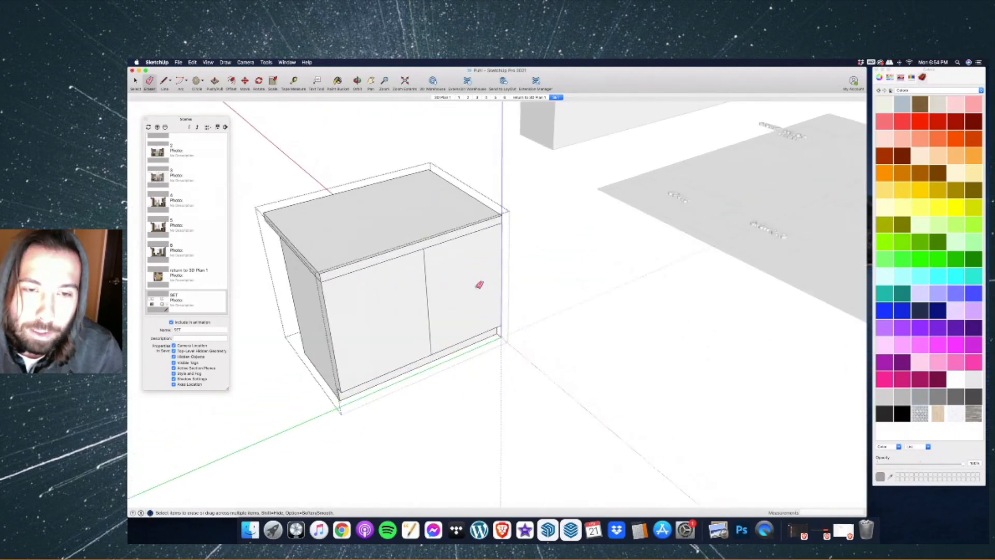
# Divide the narrower front bay into three drawer fronts and split the wider bay into a microwave opening above one drawer.
pyautogui.press('l')
pyautogui.click(423, 249)
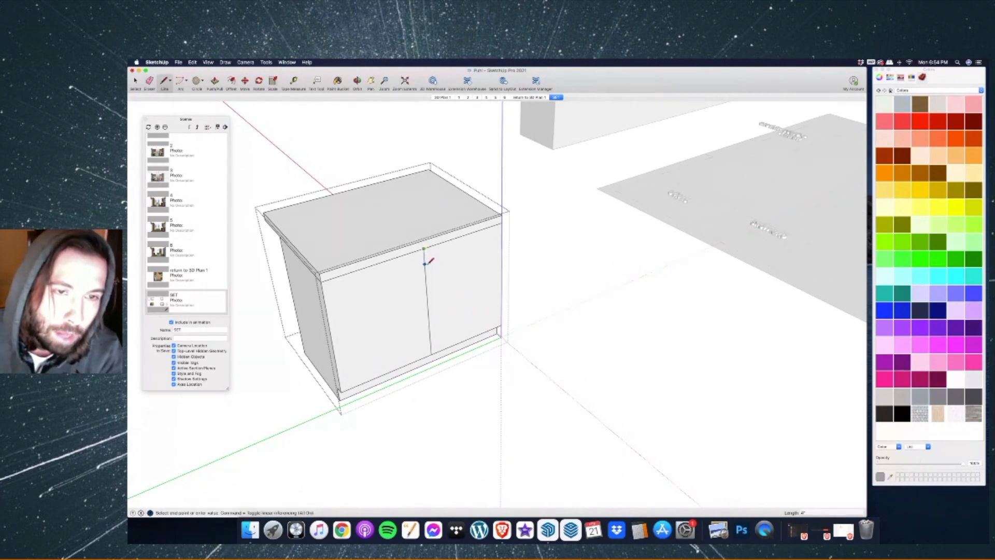
pyautogui.click(425, 275)
pyautogui.click(503, 246)
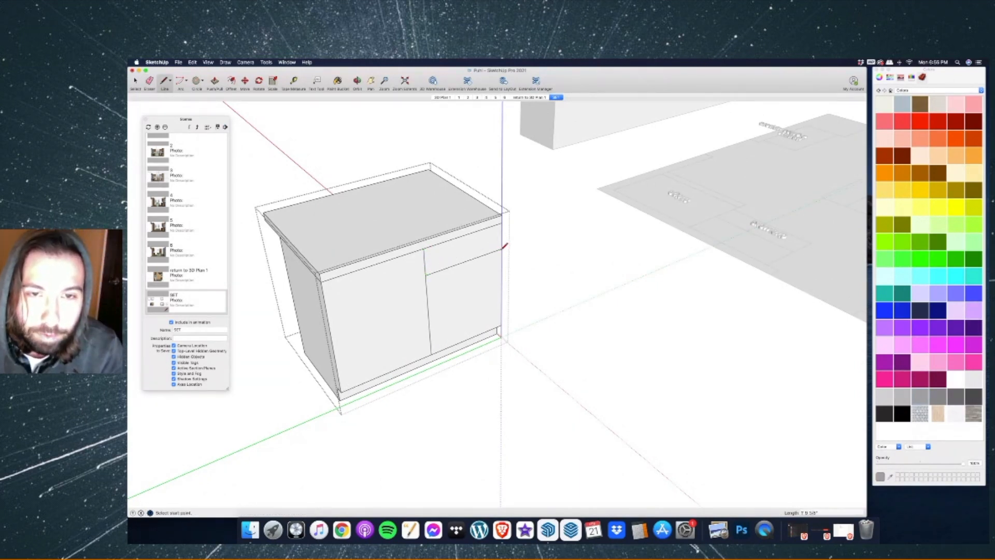
pyautogui.click(429, 316)
pyautogui.click(501, 289)
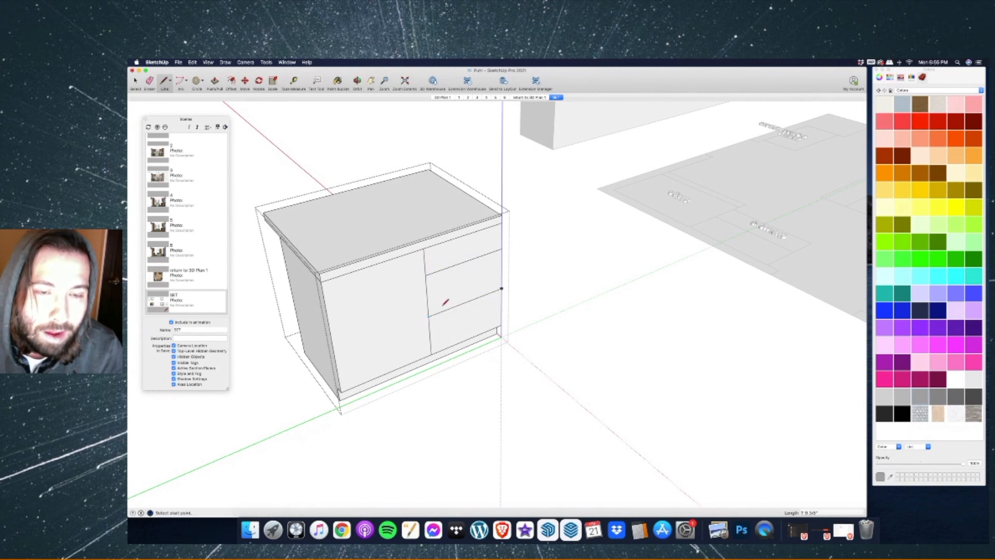
pyautogui.click(429, 315)
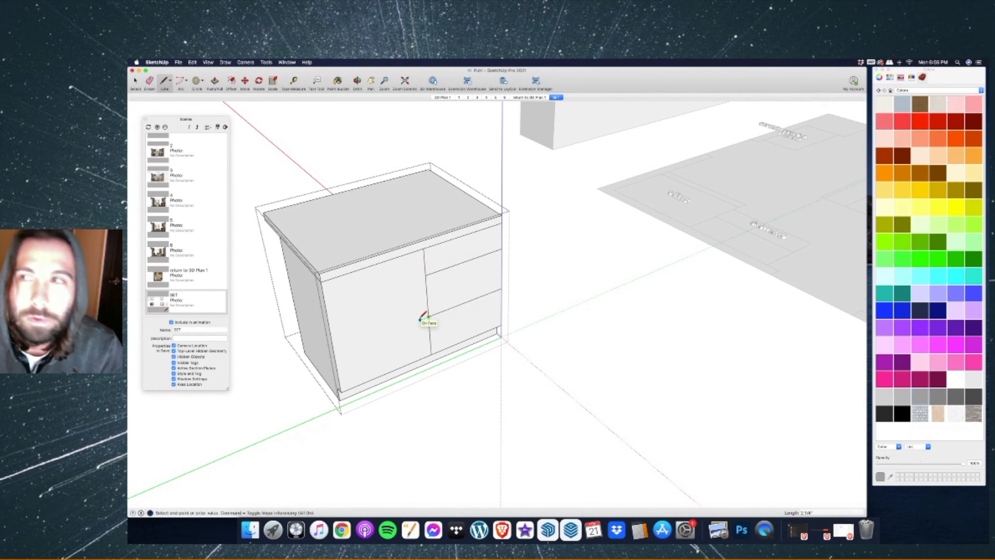
pyautogui.click(336, 348)
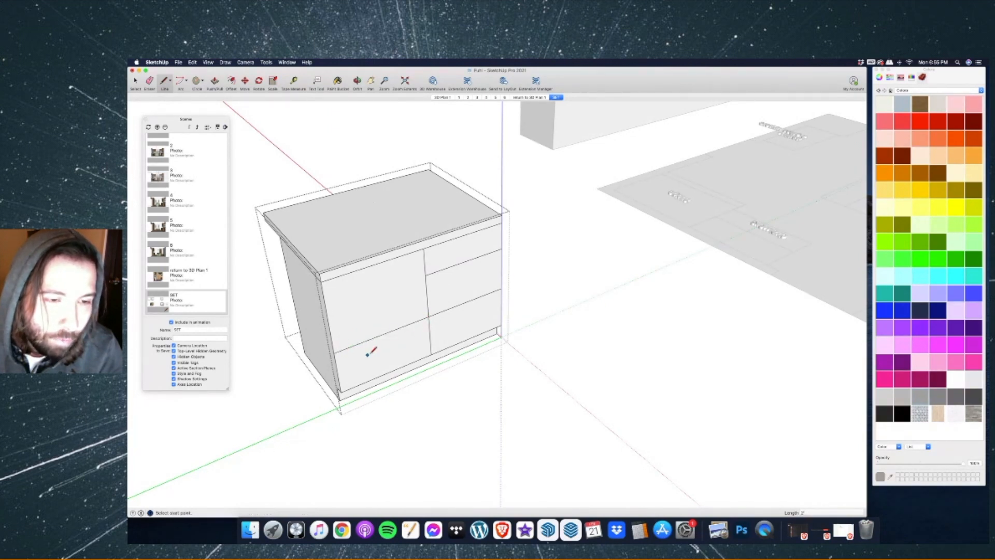
# Offset the four drawer fronts inward to form their frames, adding a second thin inset outline inside the panels.
pyautogui.press('f')
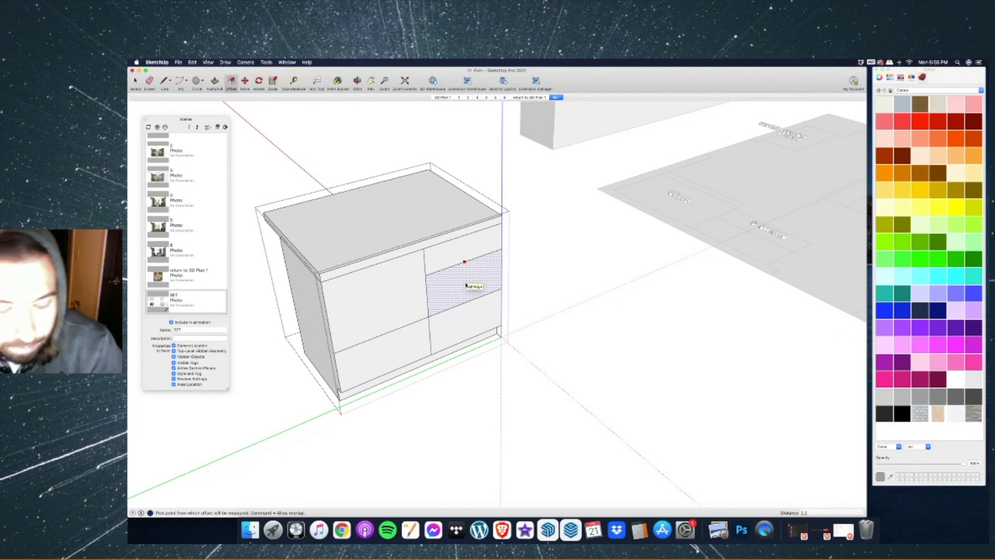
pyautogui.doubleClick(467, 284)
pyautogui.doubleClick(469, 314)
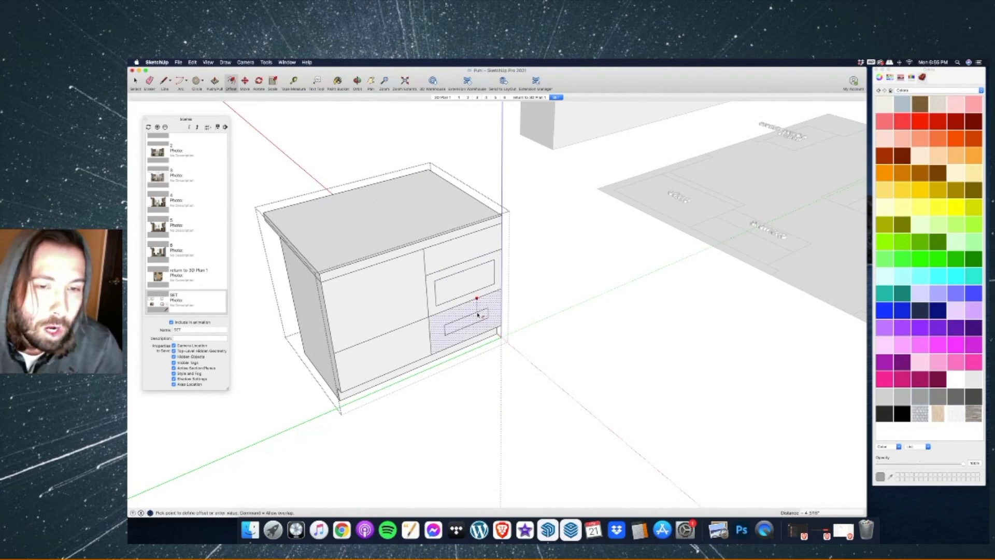
pyautogui.doubleClick(455, 255)
pyautogui.doubleClick(395, 349)
pyautogui.doubleClick(398, 350)
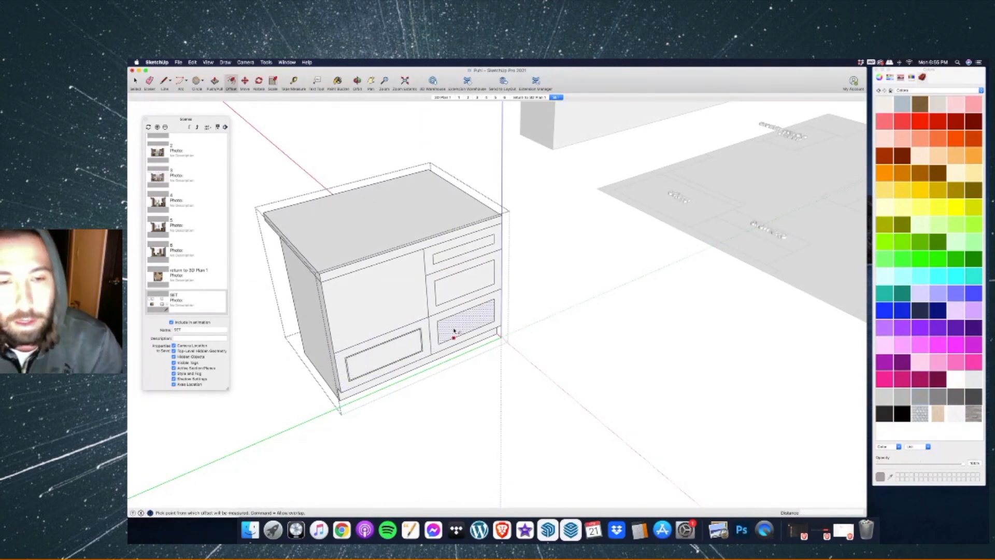
pyautogui.doubleClick(451, 297)
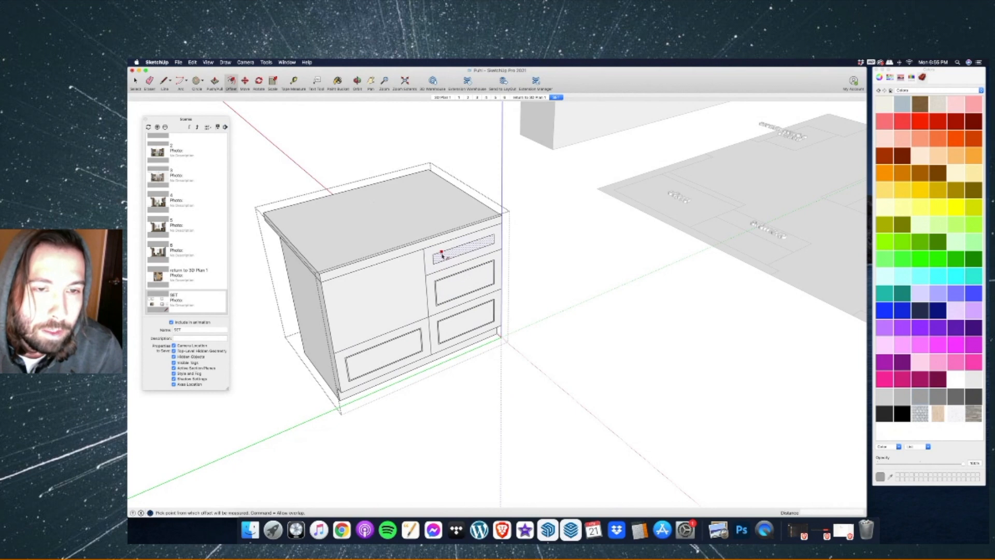
# Offset the outline of the microwave opening slightly inward to form a thin frame.
pyautogui.scroll(-5, 426, 284)
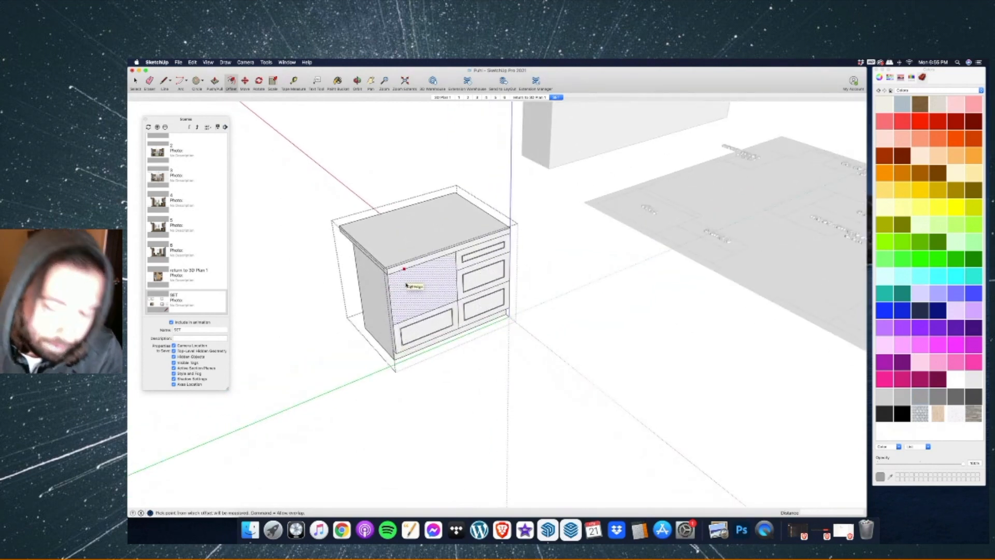
pyautogui.press('l')
pyautogui.click(394, 323)
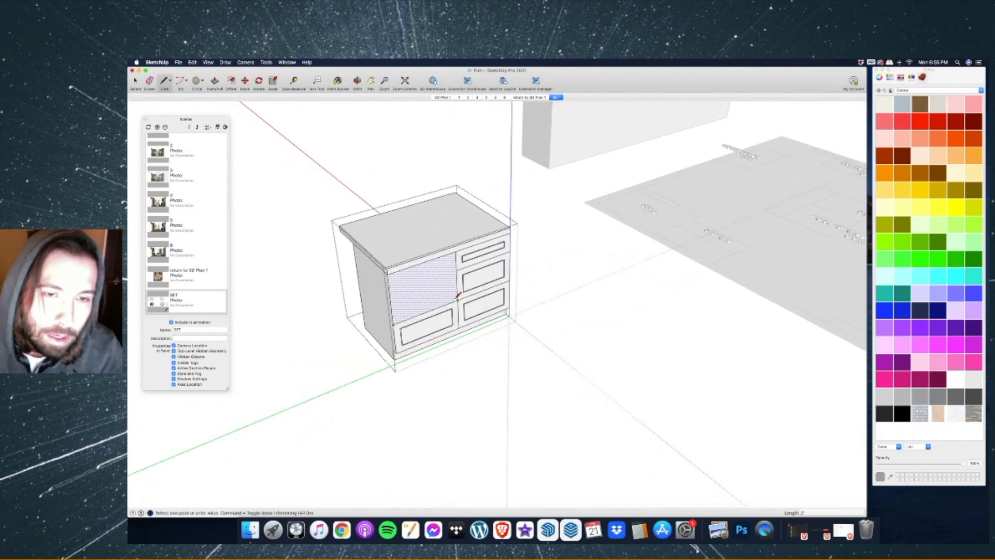
pyautogui.press('f')
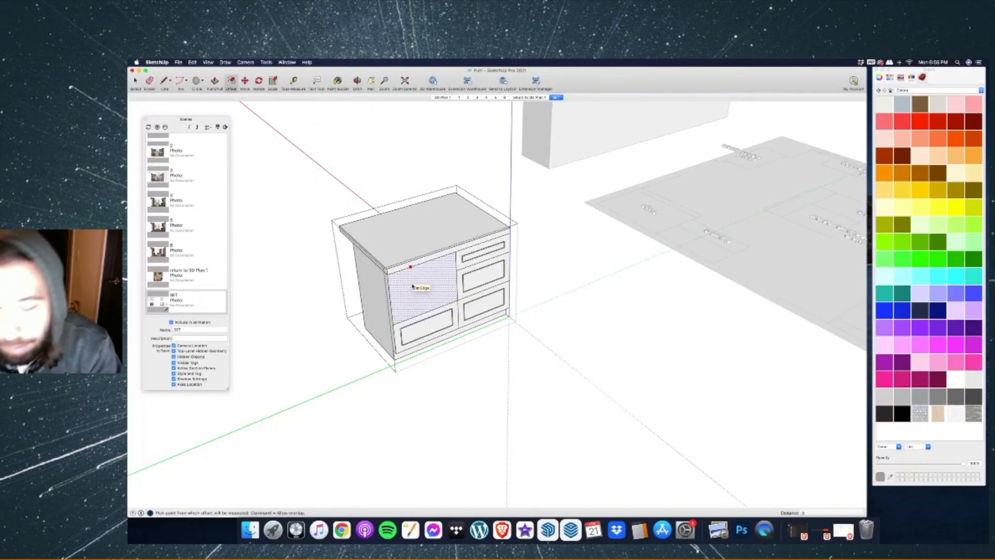
pyautogui.scroll(5, 409, 286)
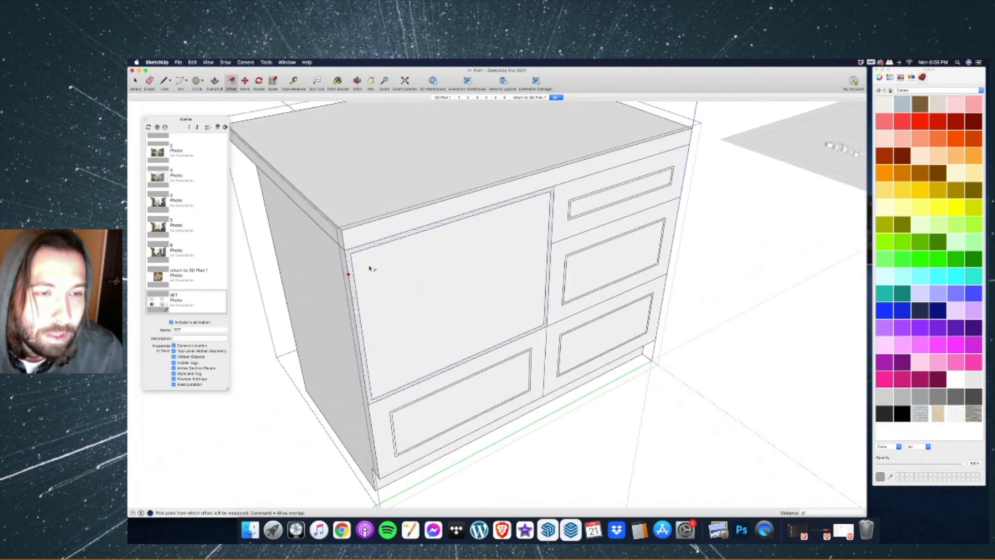
# Import the microwave.skp model from the Kitchen folder and place it on the ground in front of the island.
pyautogui.scroll(-4, 353, 259)
pyautogui.scroll(-3, 368, 263)
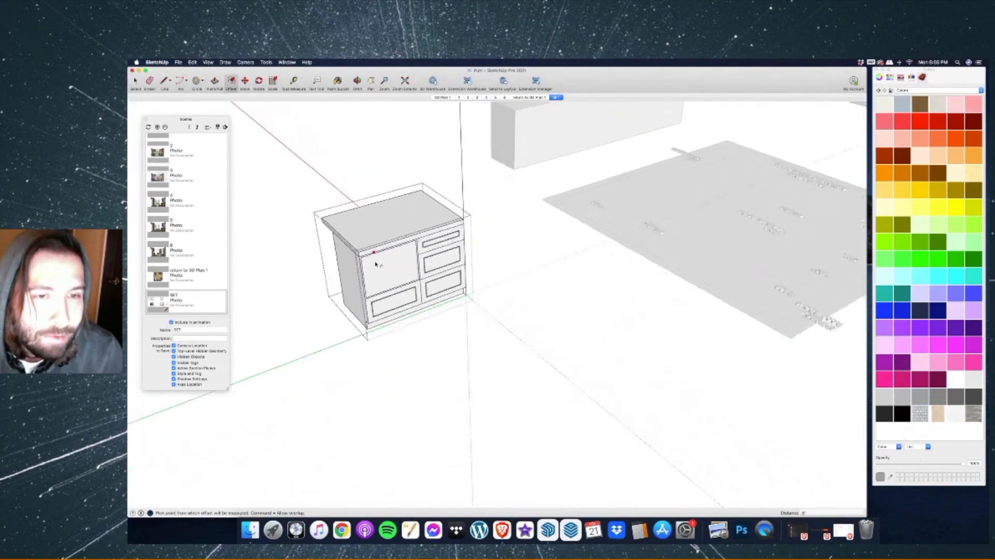
pyautogui.press('space')
pyautogui.scroll(-5, 381, 262)
pyautogui.scroll(-4, 381, 262)
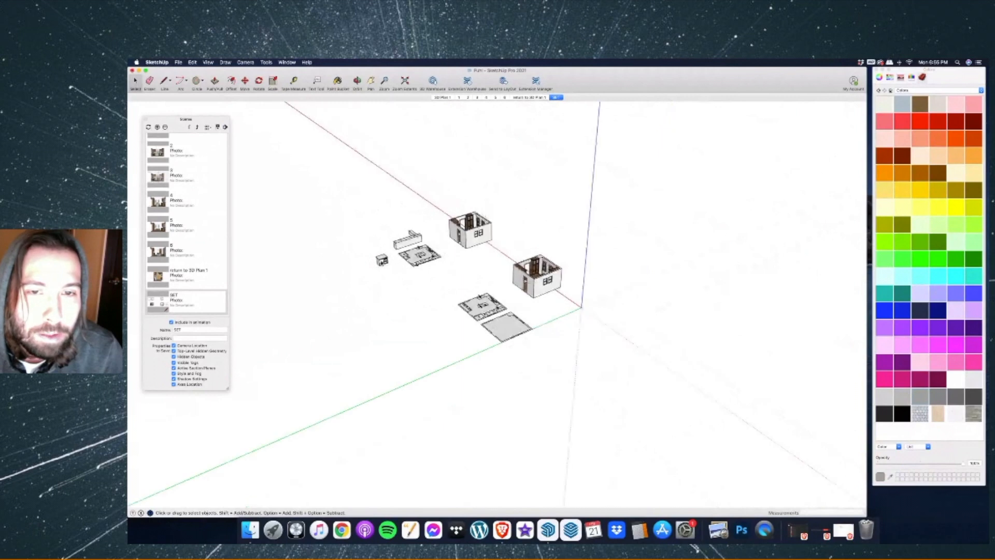
pyautogui.click(178, 62)
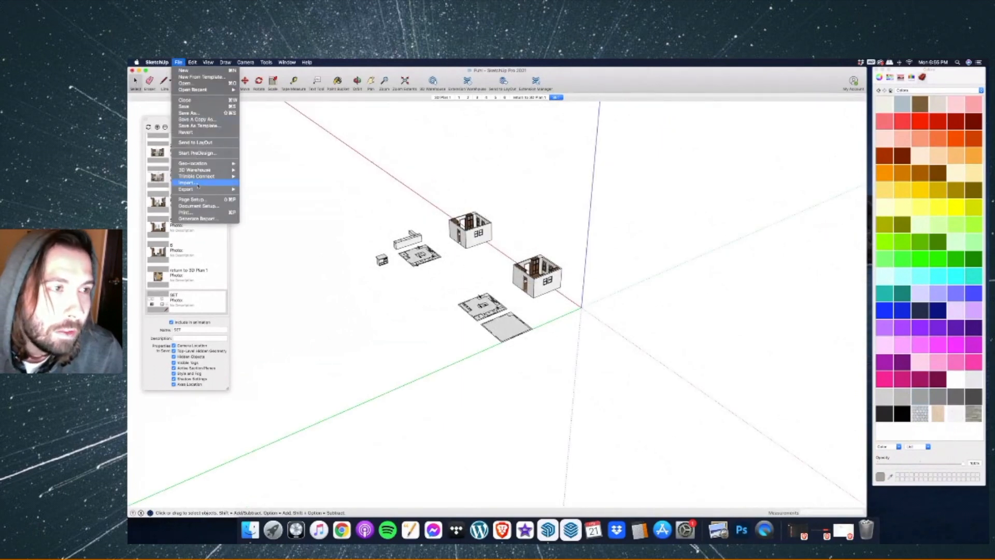
pyautogui.moveTo(195, 173)
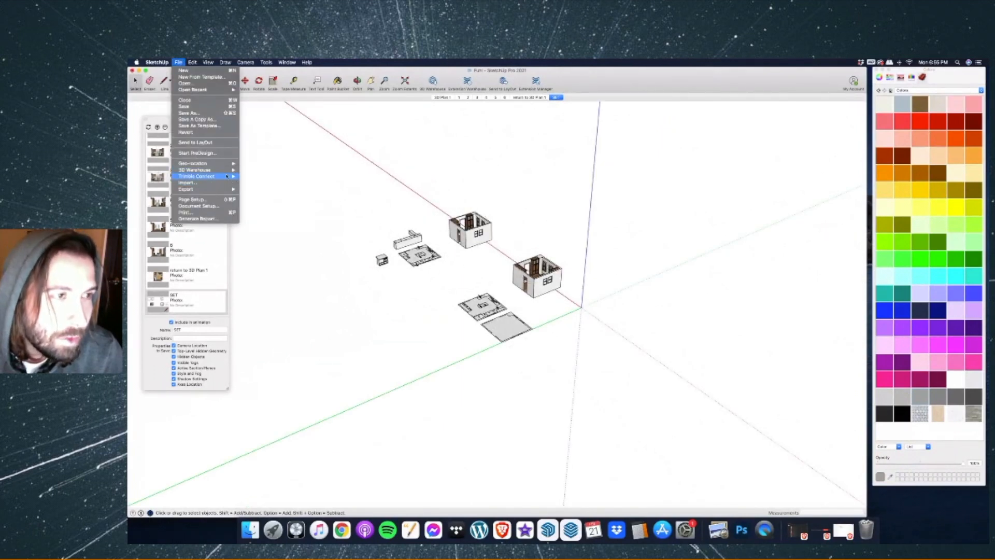
pyautogui.click(196, 183)
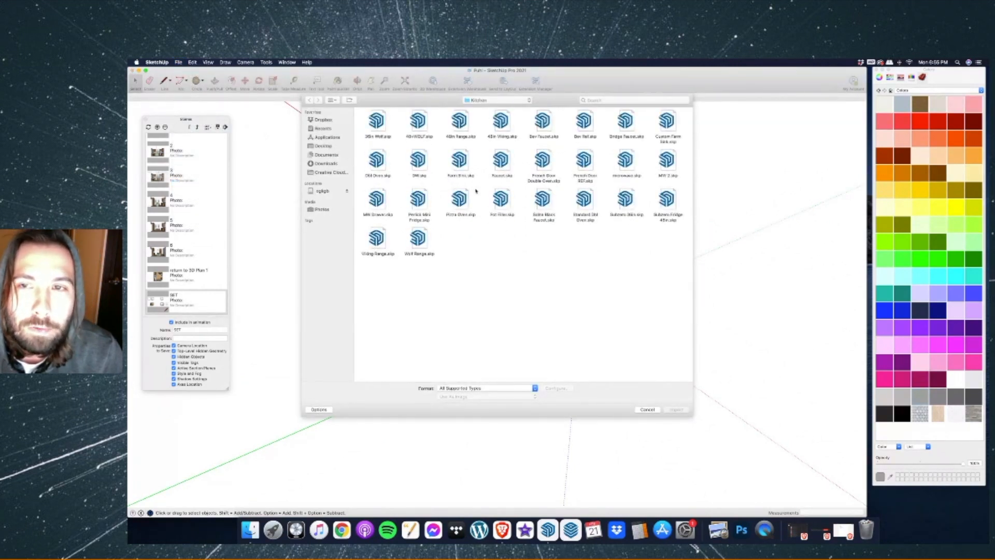
pyautogui.doubleClick(627, 165)
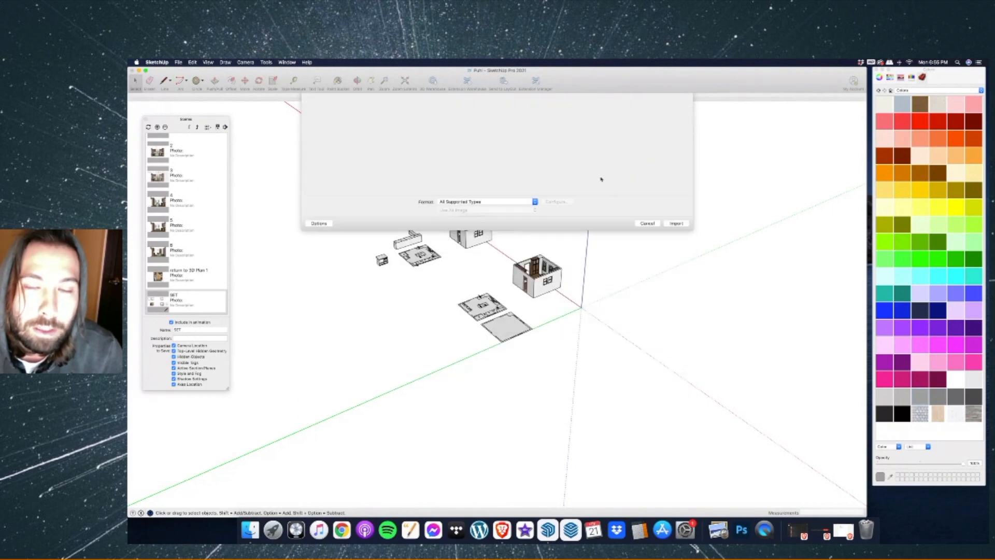
pyautogui.click(387, 271)
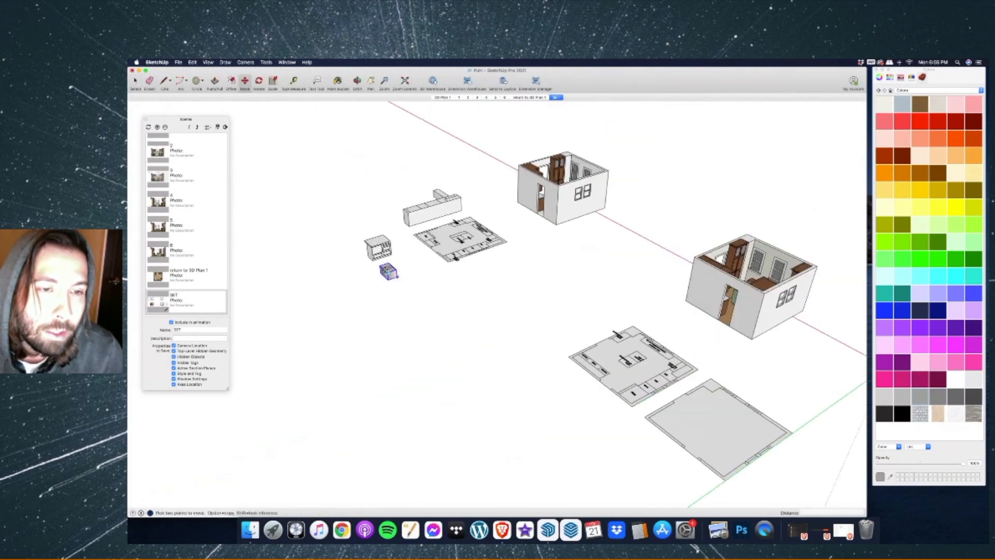
# Rotate the imported microwave in the horizontal plane about one of its top corners.
pyautogui.scroll(10, 383, 267)
pyautogui.click(258, 81)
pyautogui.click(408, 280)
pyautogui.click(422, 276)
pyautogui.click(408, 298)
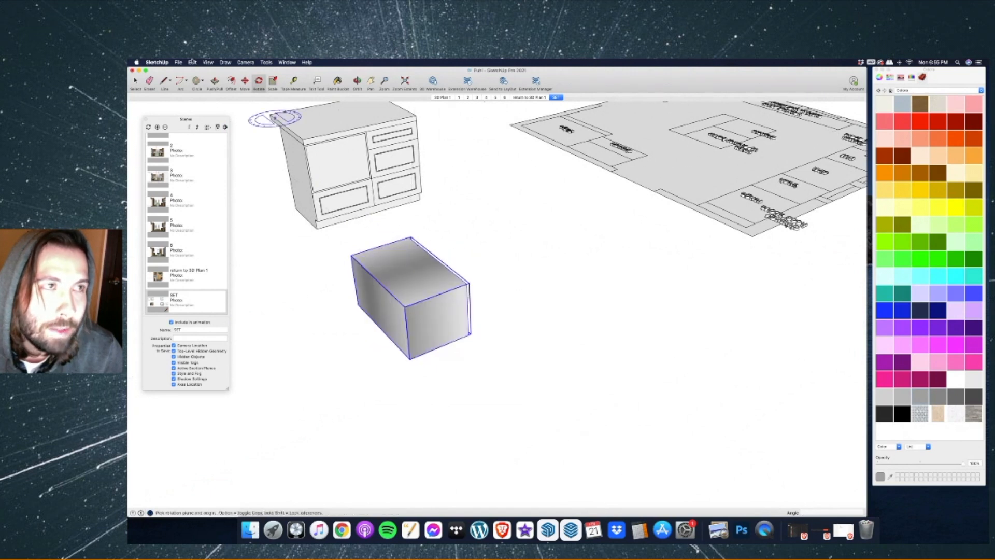
# Import MW Drawer.skp from the Kitchen folder next to the island cabinet and delete the plain metal box in front of it.
pyautogui.click(179, 62)
pyautogui.click(197, 175)
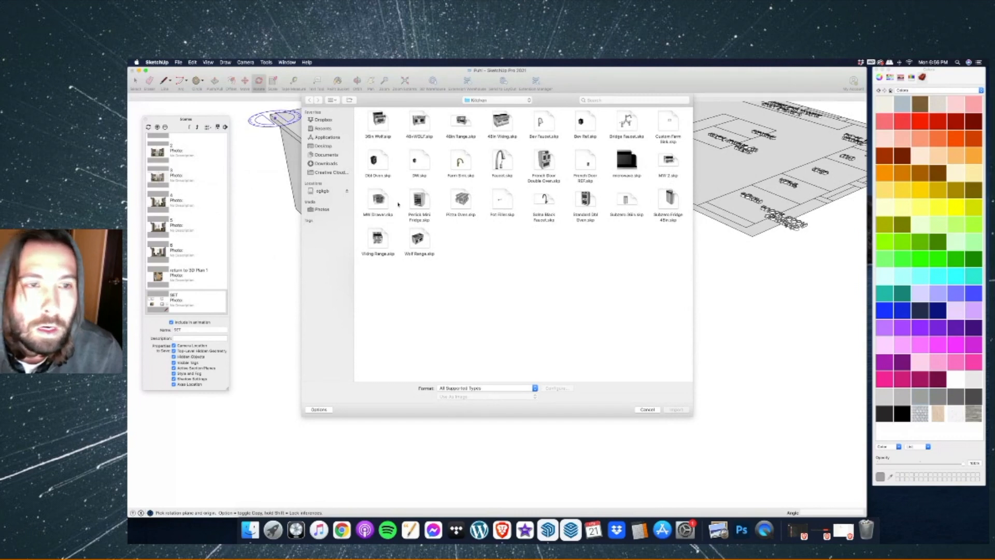
pyautogui.doubleClick(379, 200)
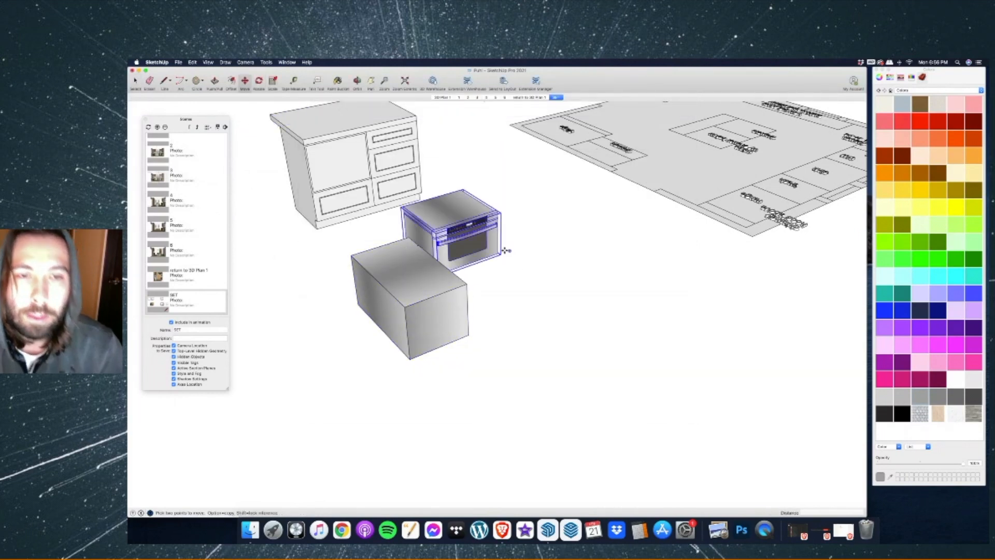
pyautogui.press('space')
pyautogui.click(390, 297)
pyautogui.press('Delete')
# Open the microwave drawer's nested body for editing and push its steel top casing back to the front panel.
pyautogui.click(357, 81)
pyautogui.moveTo(451, 222); pyautogui.dragTo(570, 207)
pyautogui.press('space')
pyautogui.doubleClick(481, 225)
pyautogui.doubleClick(481, 225)
pyautogui.tripleClick(493, 204)
pyautogui.press('p')
pyautogui.scroll(2, 490, 237)
pyautogui.click(496, 247)
pyautogui.click(578, 156)
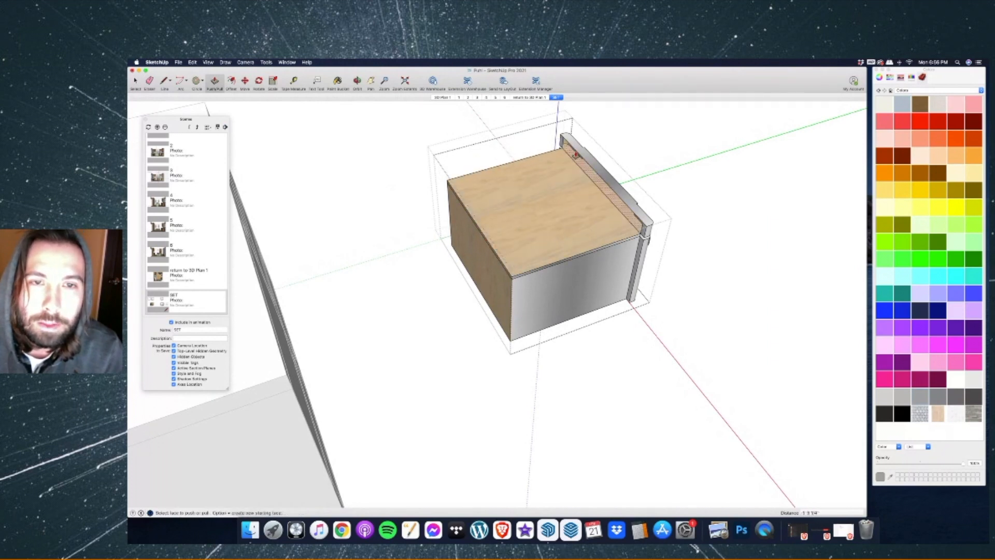
# Push the microwave's remaining steel and wood casing faces back to the front panel and leave the group.
pyautogui.doubleClick(477, 285)
pyautogui.click(489, 251)
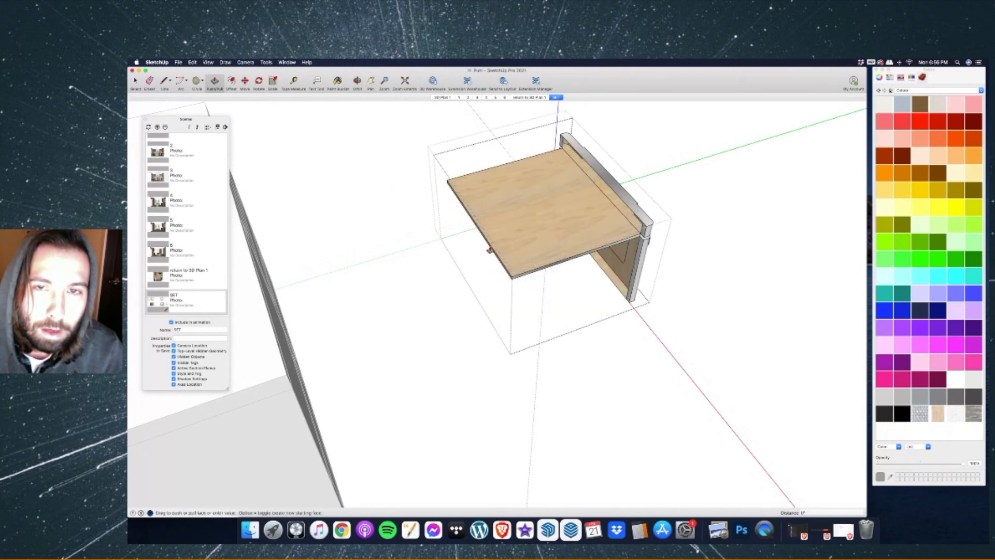
pyautogui.click(414, 144)
pyautogui.click(137, 82)
pyautogui.click(217, 110)
pyautogui.click(243, 109)
# Move the microwave front by its upper corner onto the upper outer corner of the large opening in the island cabinet.
pyautogui.click(358, 83)
pyautogui.press('space')
pyautogui.moveTo(730, 205); pyautogui.dragTo(670, 223)
pyautogui.moveTo(471, 122); pyautogui.dragTo(403, 199, button='middle')
pyautogui.press('m')
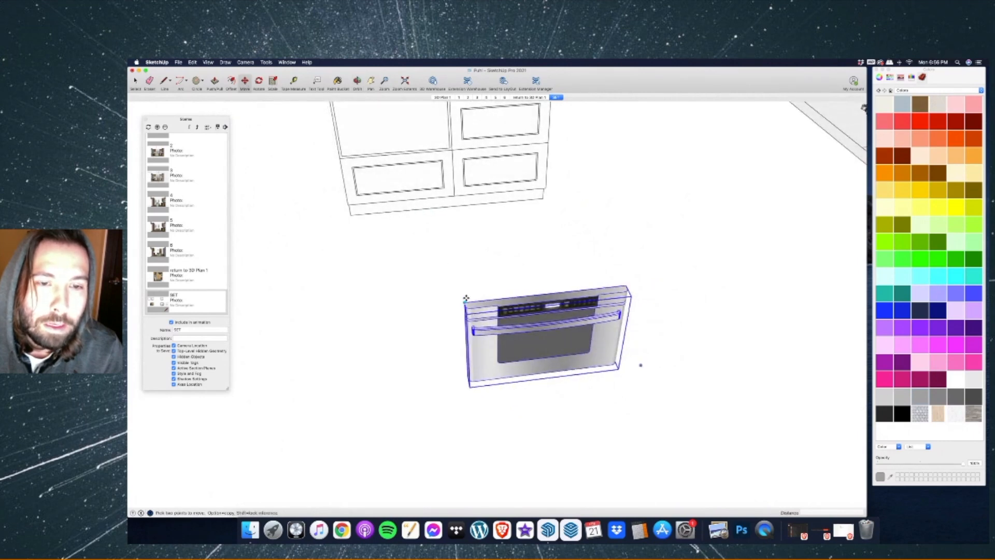
pyautogui.click(467, 302)
pyautogui.scroll(-3, 461, 290)
pyautogui.scroll(8, 412, 207)
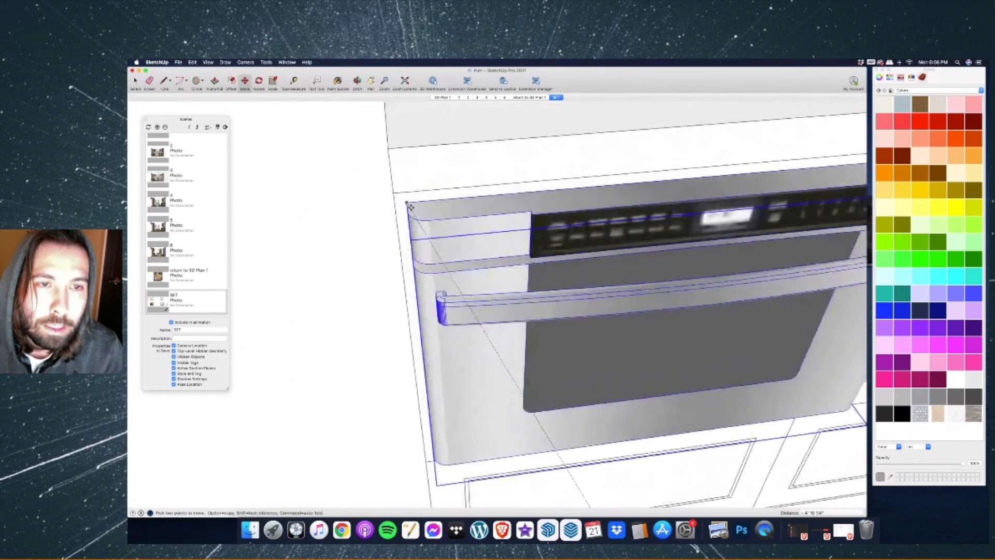
pyautogui.click(409, 207)
pyautogui.scroll(-8, 363, 217)
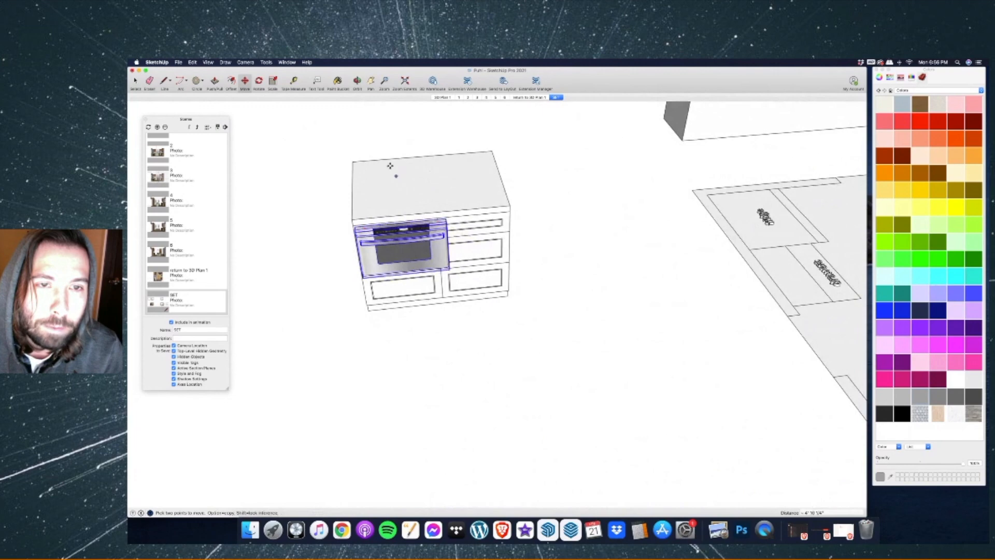
# Scale the microwave front's width with the Scale tool to fit within the island opening.
pyautogui.click(371, 82)
pyautogui.scroll(5, 388, 232)
pyautogui.moveTo(504, 273); pyautogui.dragTo(462, 280)
pyautogui.moveTo(545, 269); pyautogui.dragTo(431, 185, button='middle')
pyautogui.click(266, 62)
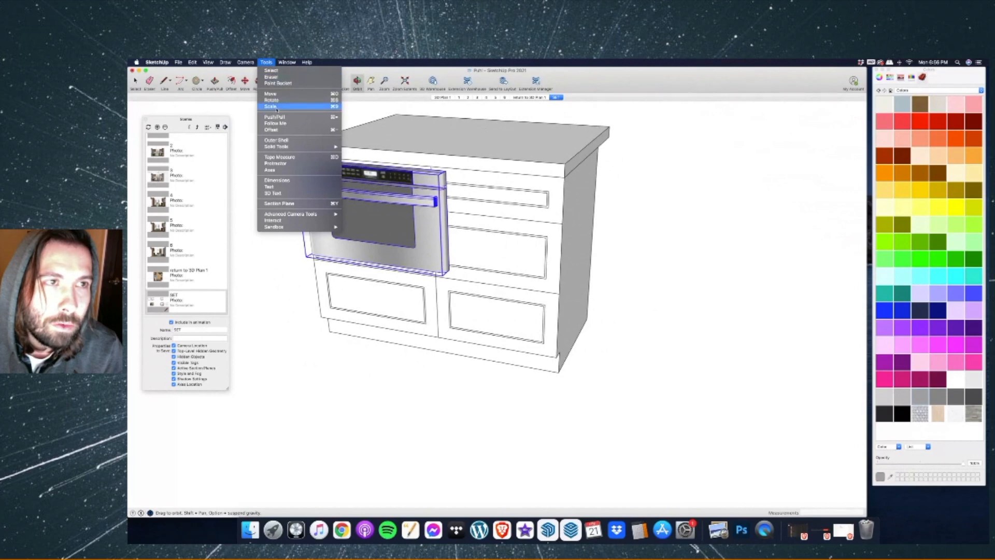
pyautogui.click(283, 107)
pyautogui.click(443, 225)
pyautogui.scroll(2, 428, 167)
pyautogui.scroll(2, 428, 167)
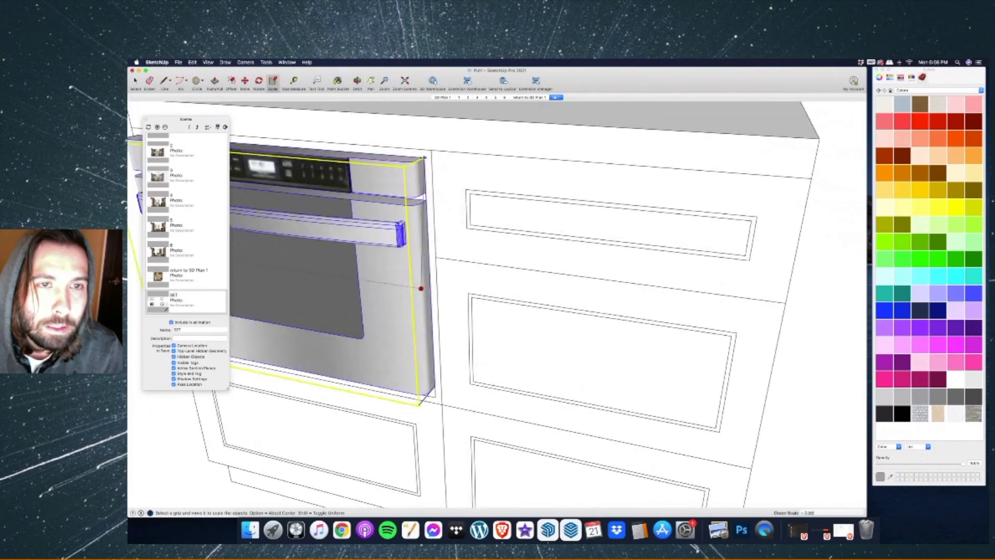
# Scale the microwave front's height down to the bottom edge of the island opening.
pyautogui.scroll(-4, 421, 288)
pyautogui.scroll(4, 452, 220)
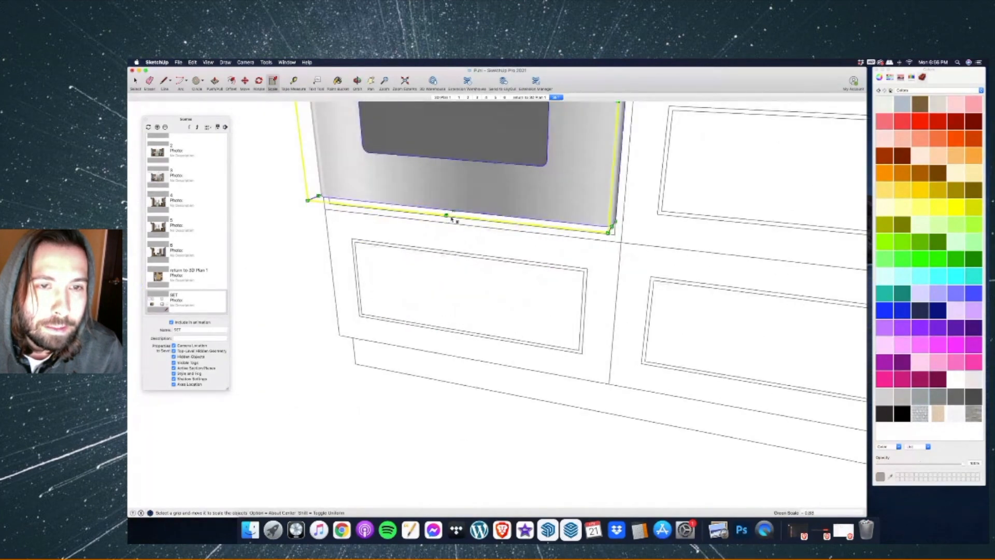
pyautogui.click(453, 214)
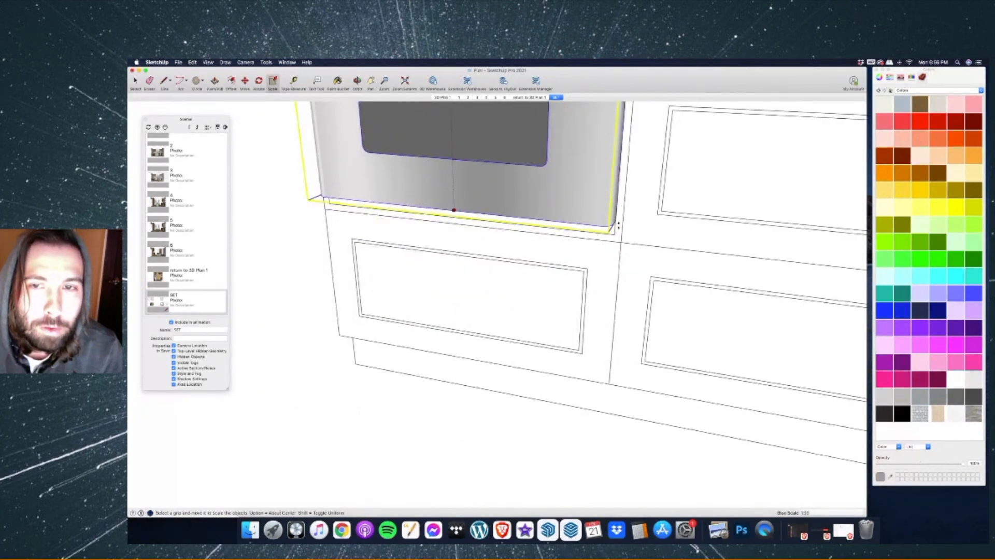
pyautogui.click(454, 222)
pyautogui.scroll(-5, 454, 221)
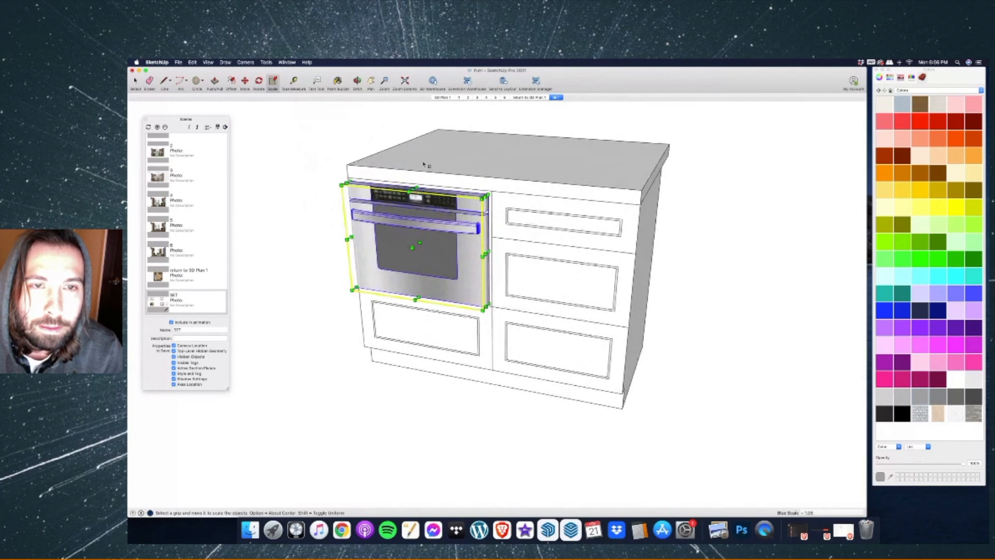
# Show the materials used in the model and hide the wall group of the finished kitchen nearest the origin.
pyautogui.click(360, 82)
pyautogui.moveTo(379, 273); pyautogui.dragTo(669, 295)
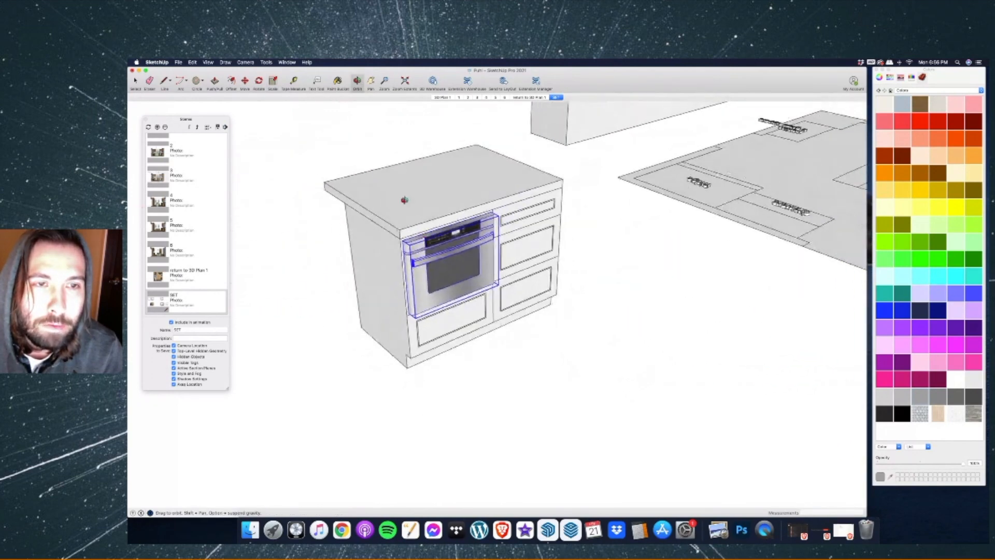
pyautogui.press('space')
pyautogui.click(370, 210)
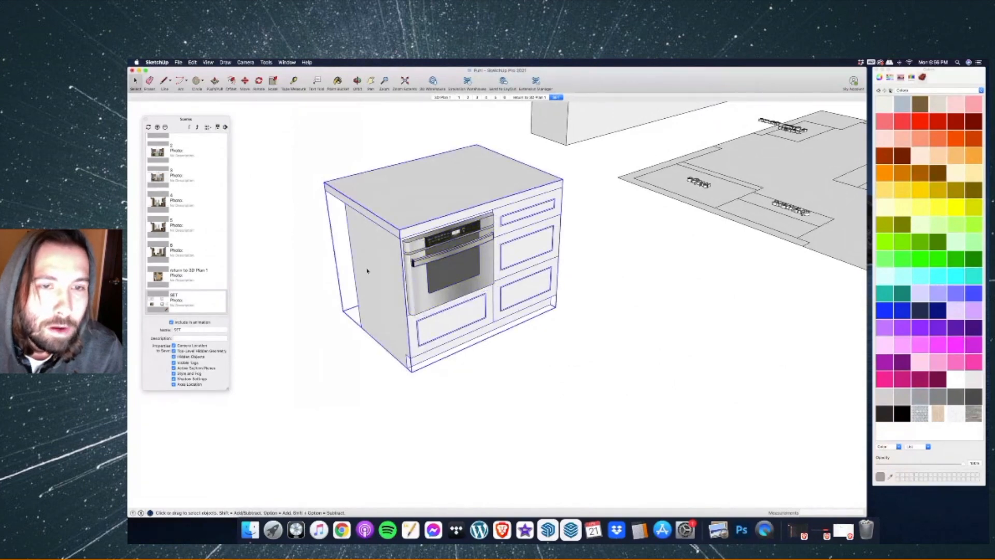
pyautogui.scroll(-8, 367, 271)
pyautogui.scroll(4, 415, 274)
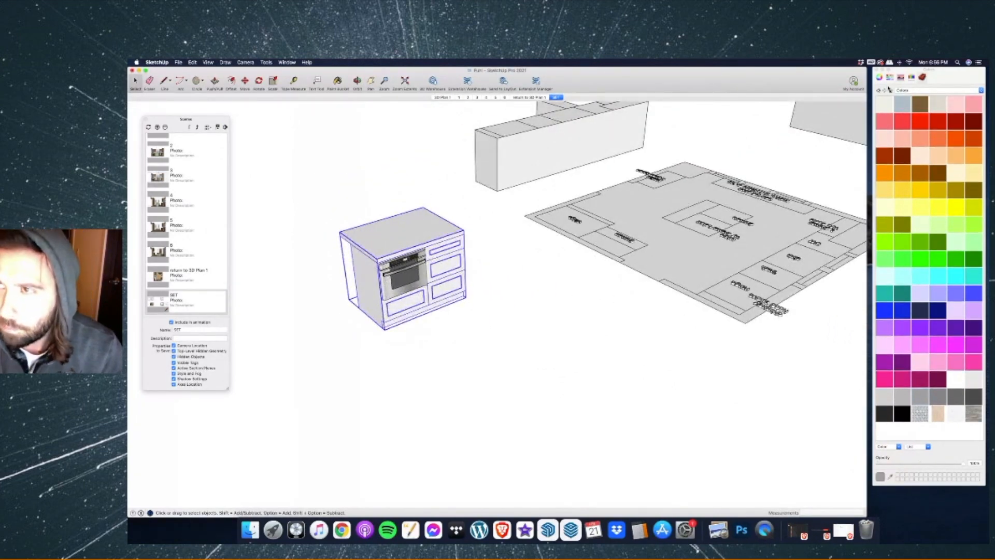
pyautogui.scroll(-6, 408, 301)
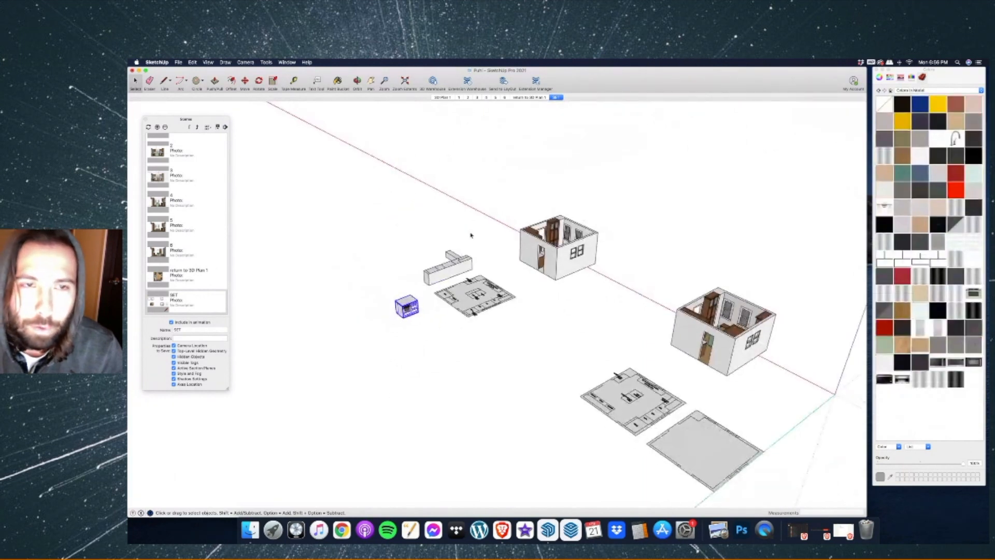
pyautogui.rightClick(737, 348)
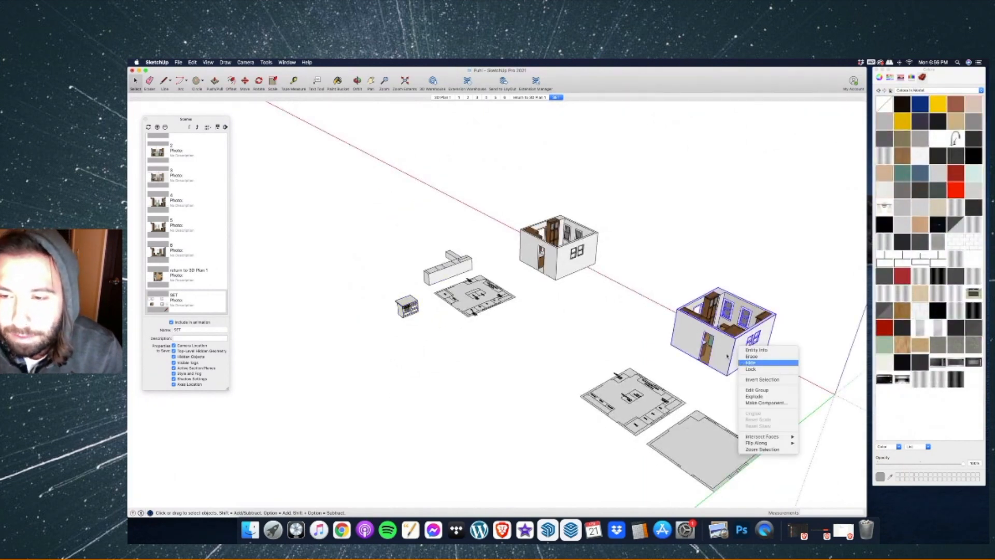
pyautogui.click(752, 363)
# Switch to the Brave browser, examine the Google Images results for sage green paint, and return to SketchUp.
pyautogui.click(337, 81)
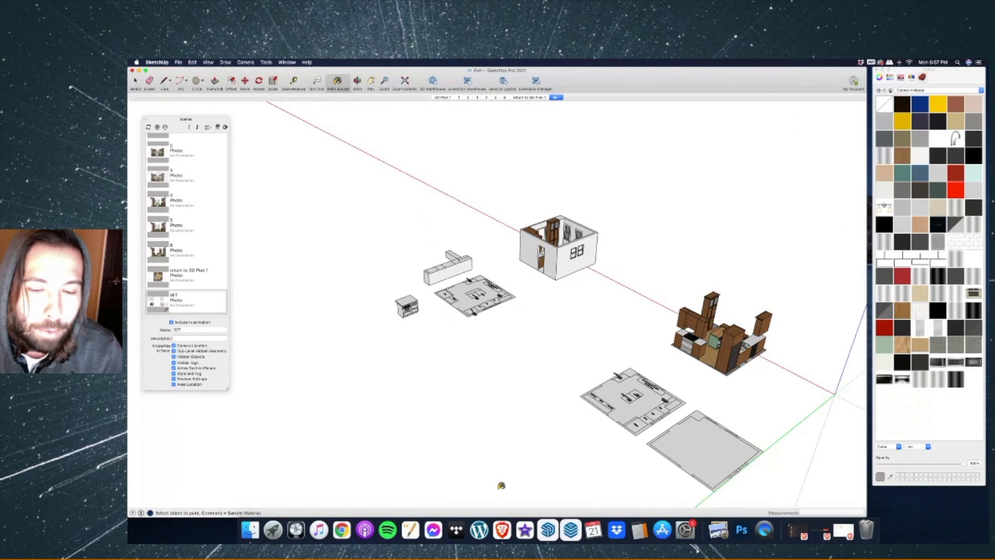
pyautogui.click(501, 537)
pyautogui.click(433, 74)
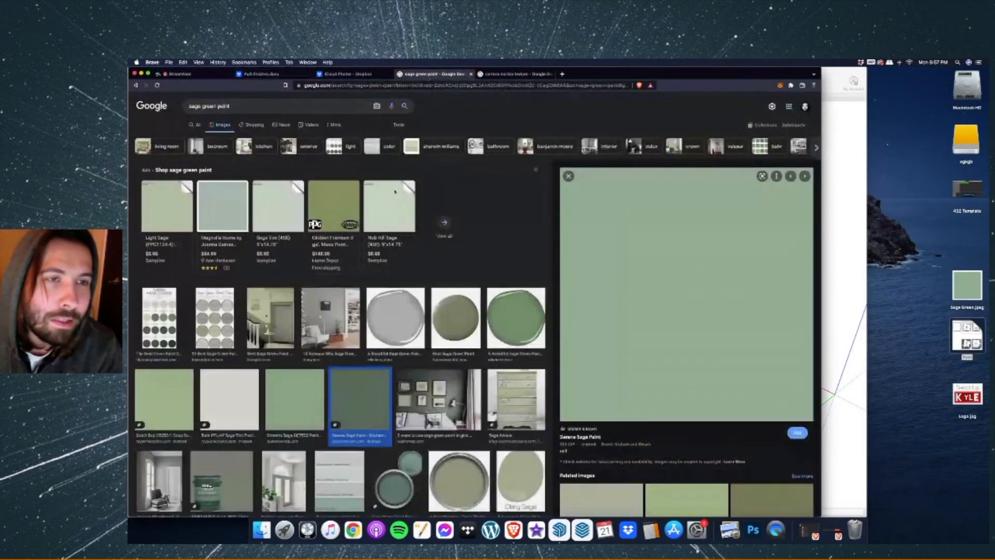
pyautogui.scroll(-3, 301, 284)
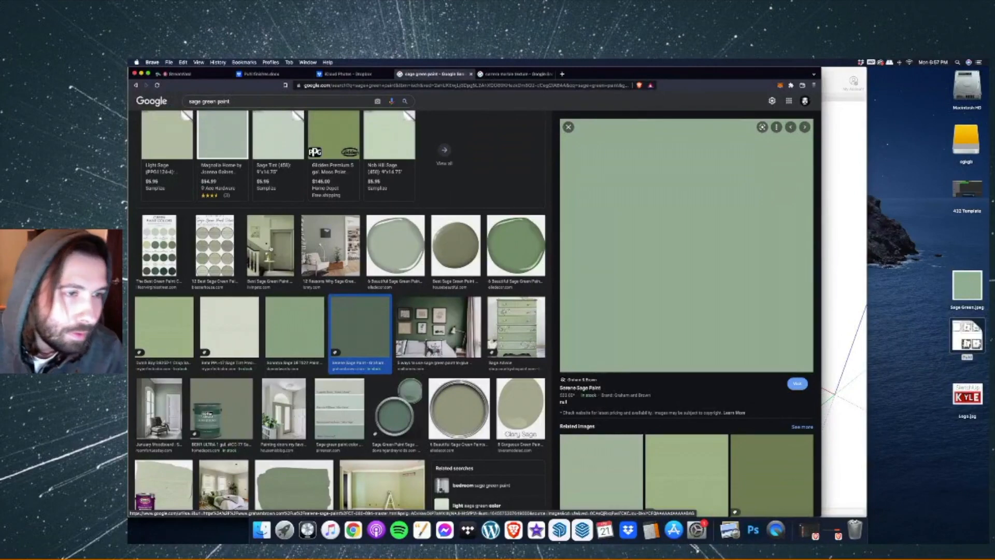
pyautogui.scroll(3, 593, 305)
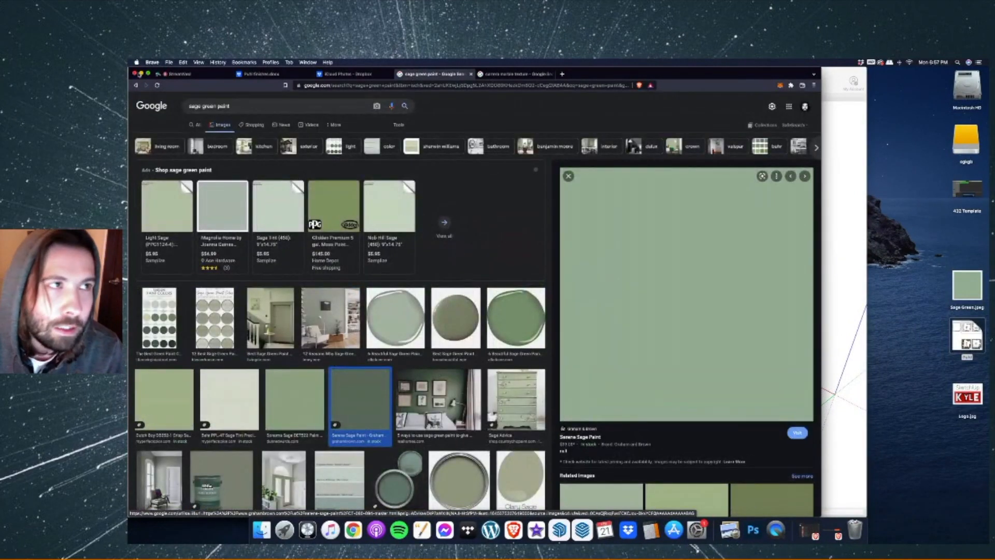
pyautogui.click(141, 74)
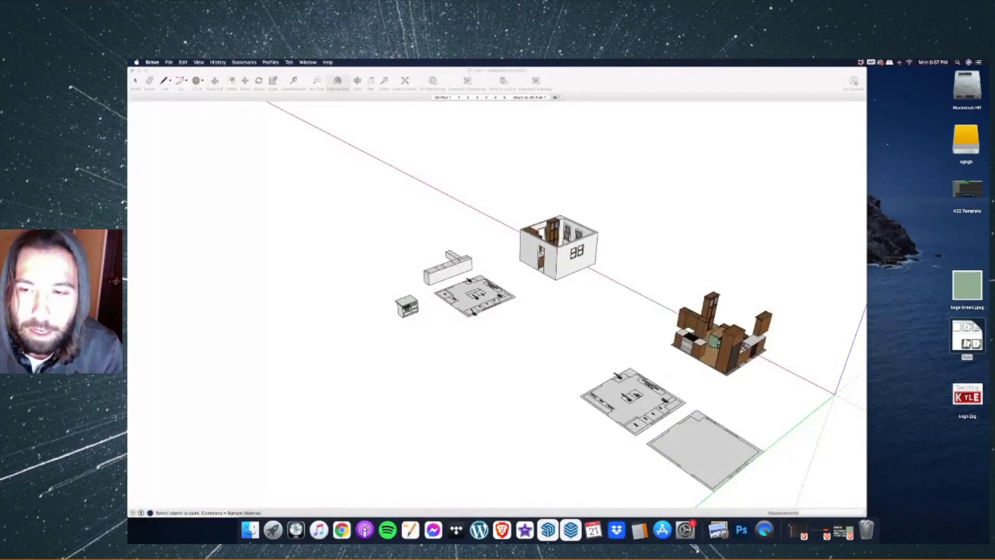
# Sample the sage green from the finished kitchen's island and paint the new island cabinet with it.
pyautogui.scroll(5, 715, 345)
pyautogui.click(716, 346)
pyautogui.click(337, 84)
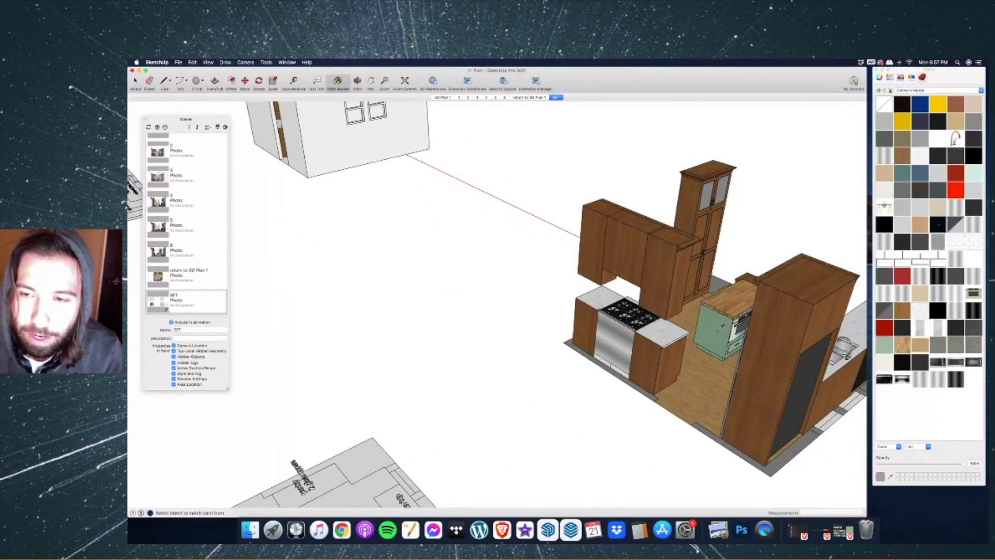
pyautogui.keyDown('super'); pyautogui.click(720, 328); pyautogui.keyUp('super')
pyautogui.scroll(-10, 720, 328)
pyautogui.scroll(5, 427, 294)
pyautogui.click(426, 294)
# Open the new island for editing and sample the wood material from the finished kitchen island's countertop.
pyautogui.press('space')
pyautogui.scroll(6, 423, 295)
pyautogui.click(410, 290)
pyautogui.scroll(-2, 356, 278)
pyautogui.press('b')
pyautogui.scroll(-8, 404, 260)
pyautogui.scroll(10, 564, 282)
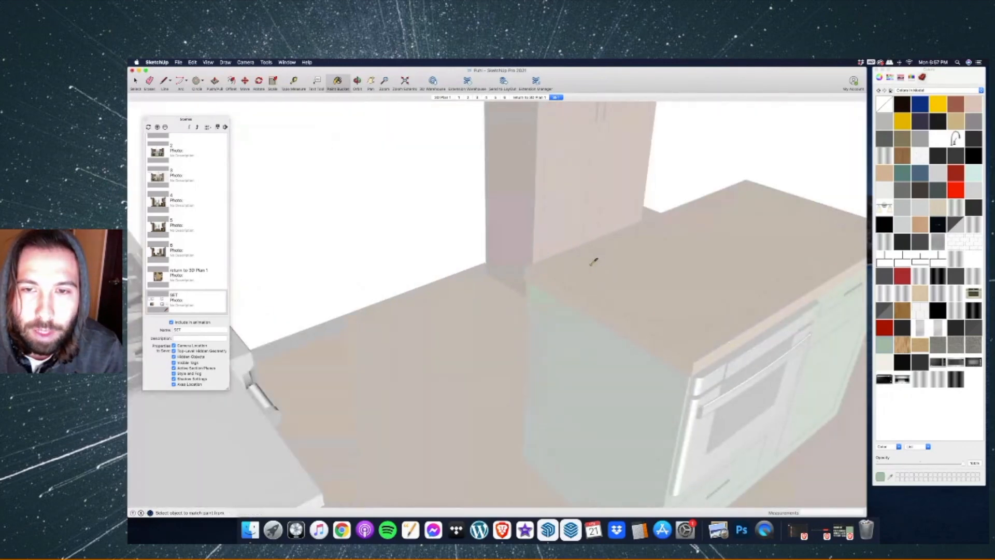
pyautogui.keyDown('super'); pyautogui.click(695, 257); pyautogui.keyUp('super')
pyautogui.scroll(-15, 684, 263)
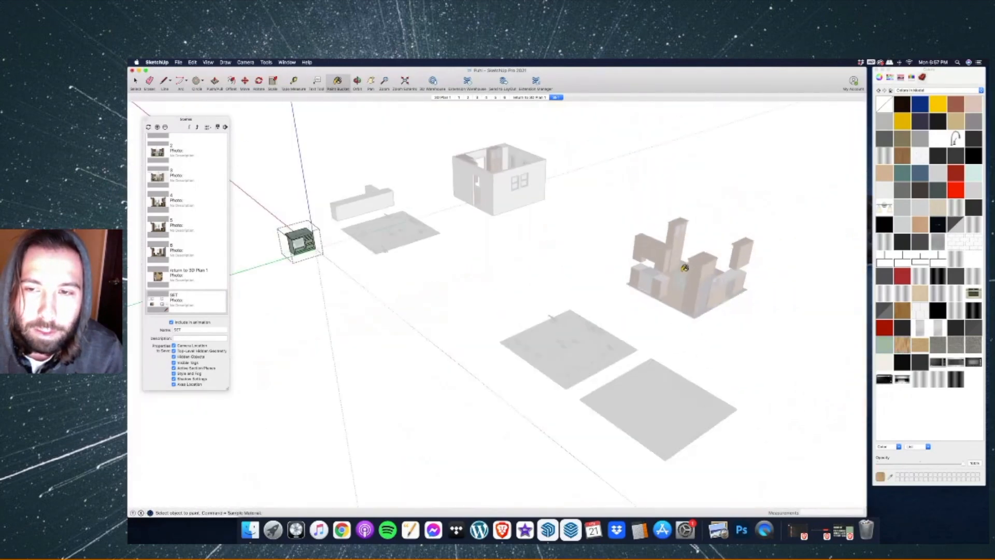
# Paint the new island's countertop surface and edges with the sampled wood material.
pyautogui.scroll(15, 526, 258)
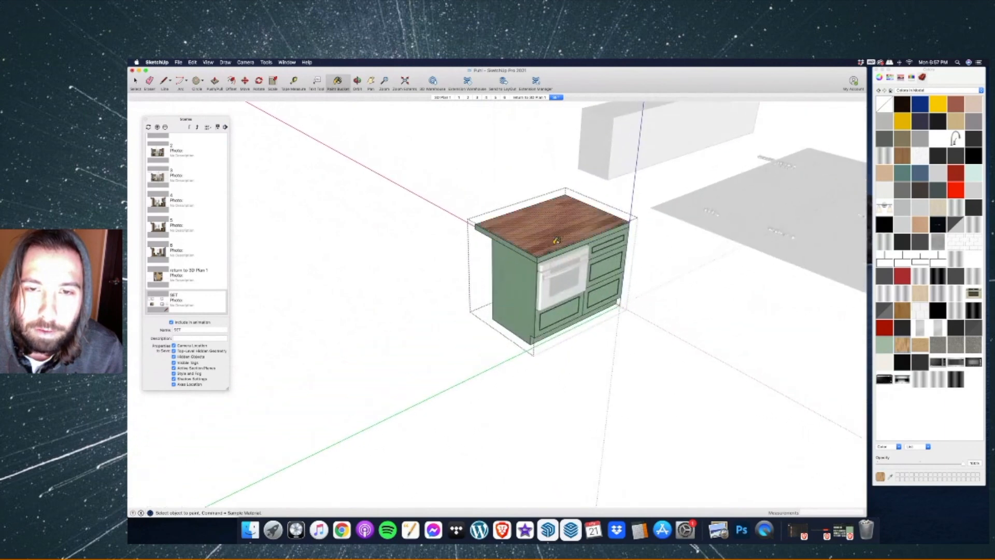
pyautogui.click(356, 80)
pyautogui.moveTo(482, 199)
pyautogui.mouseDown()
pyautogui.moveTo(356, 204)
pyautogui.moveTo(332, 127)
pyautogui.mouseUp()
pyautogui.click(338, 81)
pyautogui.click(474, 168)
# Extend the countertop edge at the island's microwave end by 1/2" with Push/Pull.
pyautogui.moveTo(591, 207)
pyautogui.mouseDown(button='middle')
pyautogui.moveTo(518, 191)
pyautogui.moveTo(461, 259)
pyautogui.moveTo(435, 242)
pyautogui.mouseUp(button='middle')
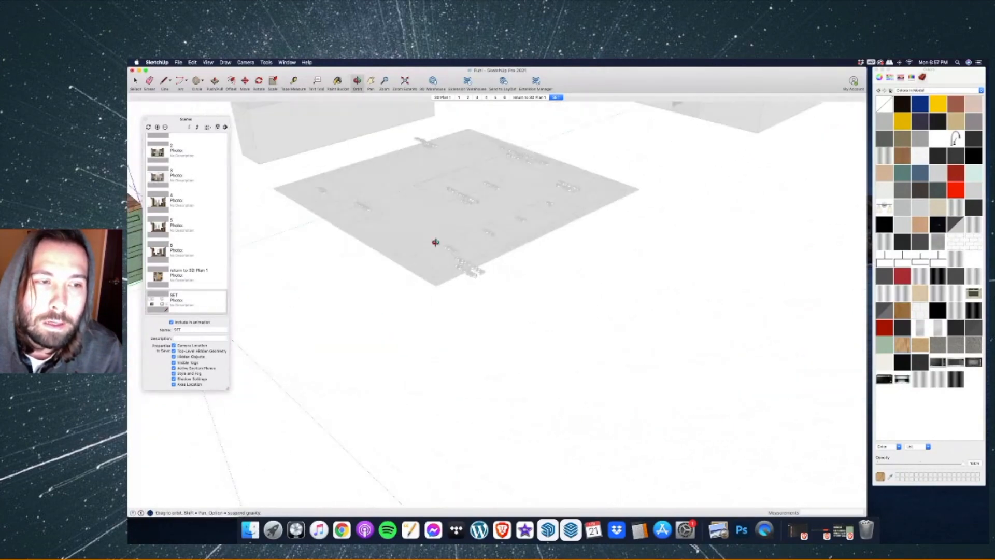
pyautogui.scroll(-5, 501, 233)
pyautogui.scroll(6, 350, 236)
pyautogui.press('p')
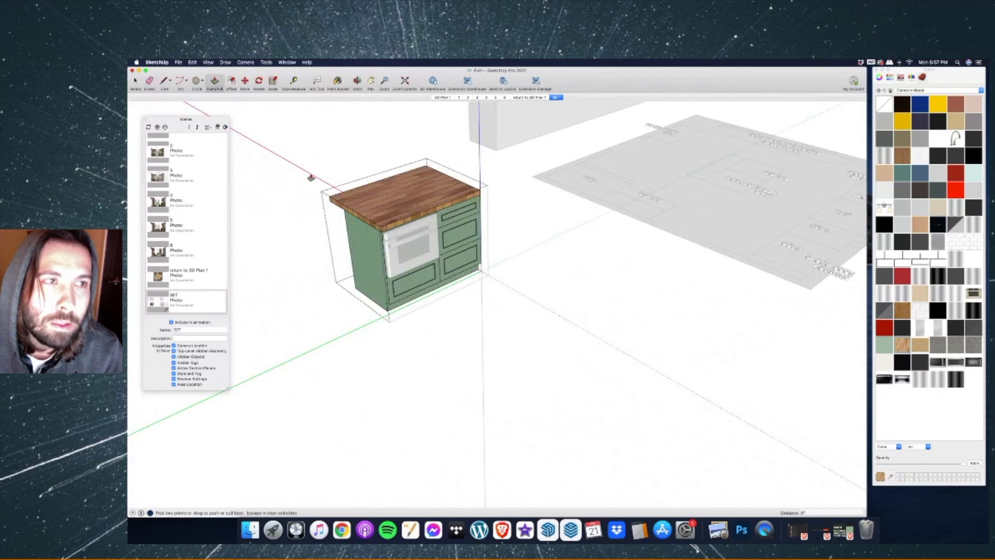
pyautogui.scroll(3, 365, 220)
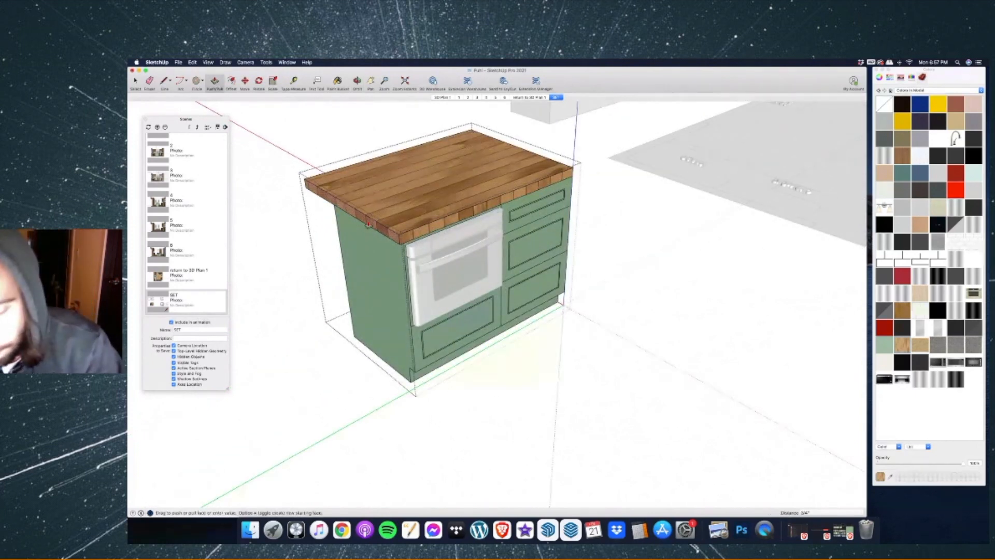
pyautogui.press('Return')
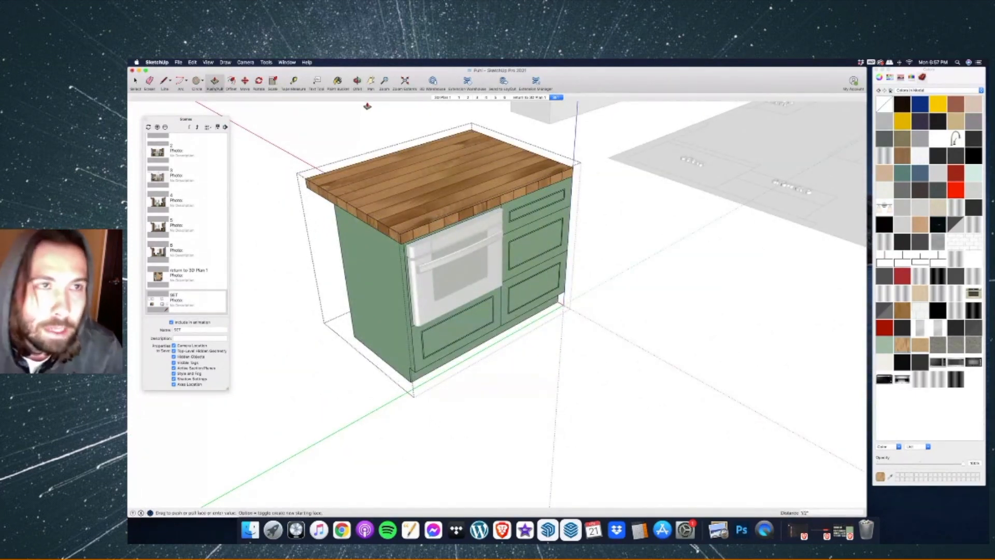
# Extend the countertop's edge at the drawer end and its front edge with Push/Pull, using .5" for the front.
pyautogui.press('o')
pyautogui.moveTo(495, 167); pyautogui.dragTo(300, 222)
pyautogui.scroll(-3, 392, 208)
pyautogui.scroll(5, 382, 106)
pyautogui.scroll(-5, 419, 300)
pyautogui.scroll(5, 403, 194)
pyautogui.press('super+z')
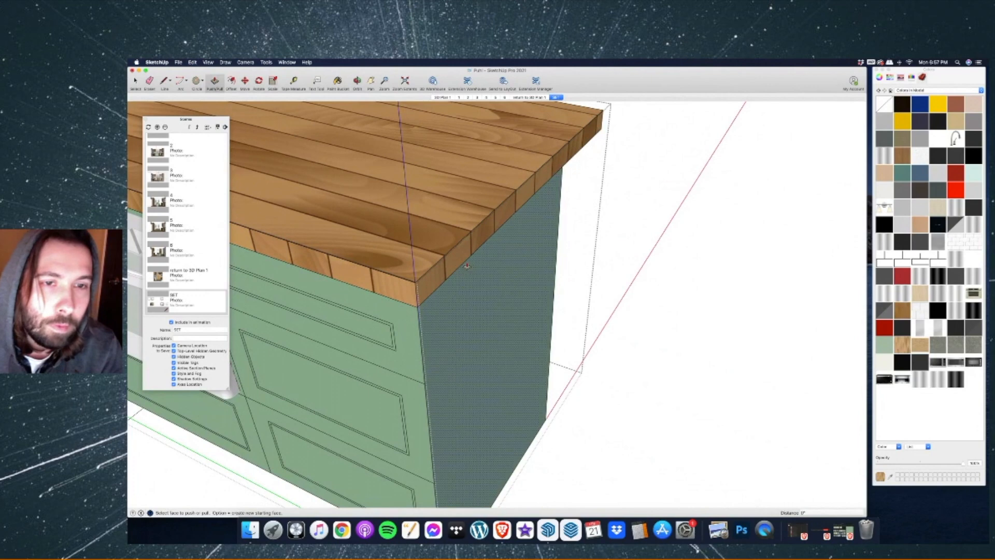
pyautogui.click(470, 255)
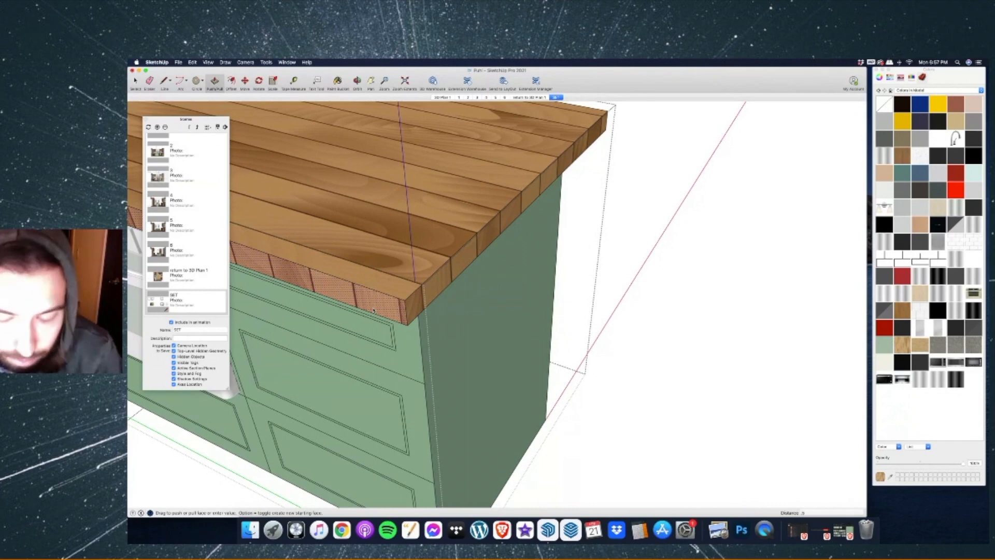
pyautogui.press('Return')
# Close the island's editing and move the whole island onto its outline inside the walled kitchen room.
pyautogui.scroll(-5, 418, 236)
pyautogui.press('o')
pyautogui.moveTo(419, 236); pyautogui.dragTo(549, 290)
pyautogui.scroll(-5, 408, 283)
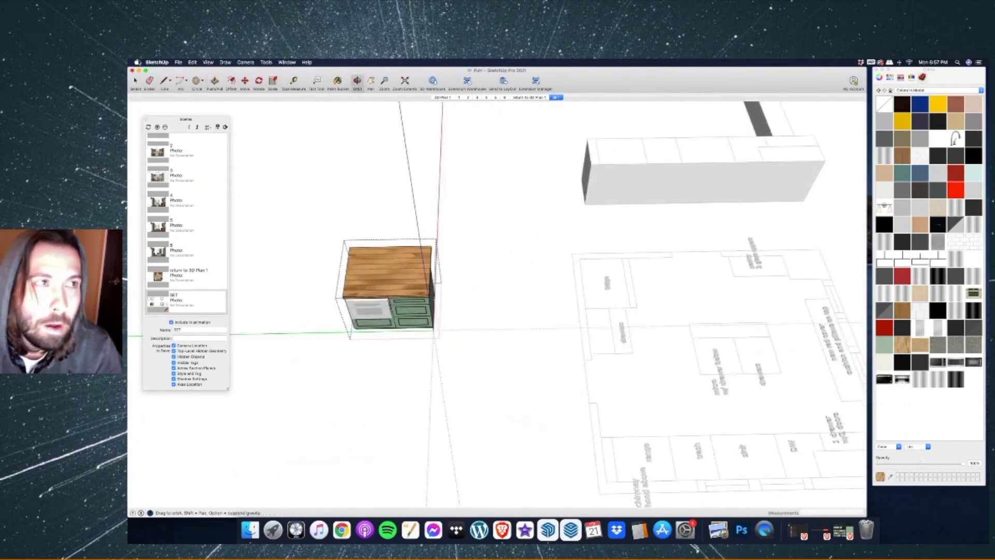
pyautogui.press('space')
pyautogui.click(248, 86)
pyautogui.scroll(-3, 311, 253)
pyautogui.scroll(5, 381, 279)
pyautogui.press('space')
pyautogui.scroll(-2, 392, 295)
pyautogui.moveTo(319, 250); pyautogui.dragTo(306, 251, button='middle')
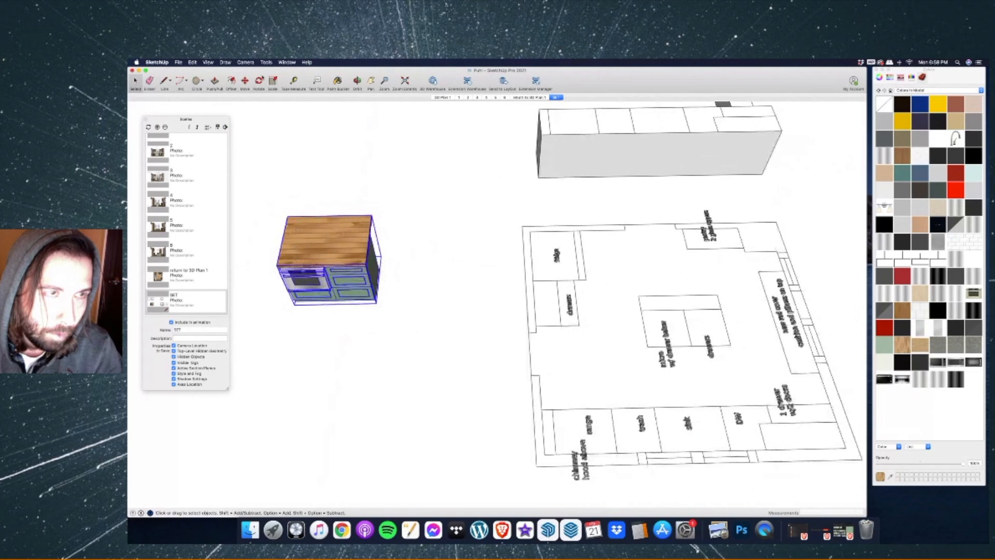
pyautogui.press('m')
pyautogui.click(378, 270)
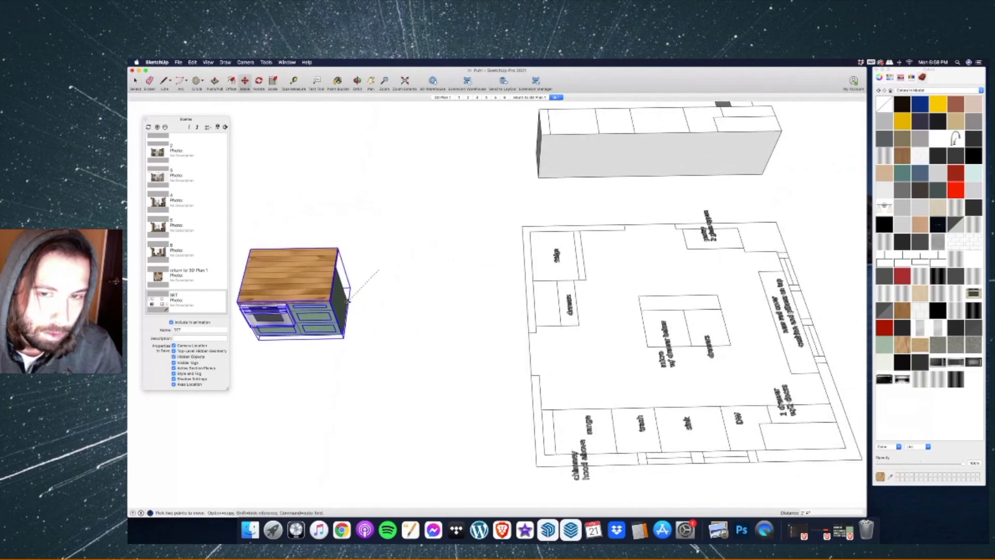
pyautogui.scroll(-6, 332, 296)
pyautogui.scroll(6, 510, 297)
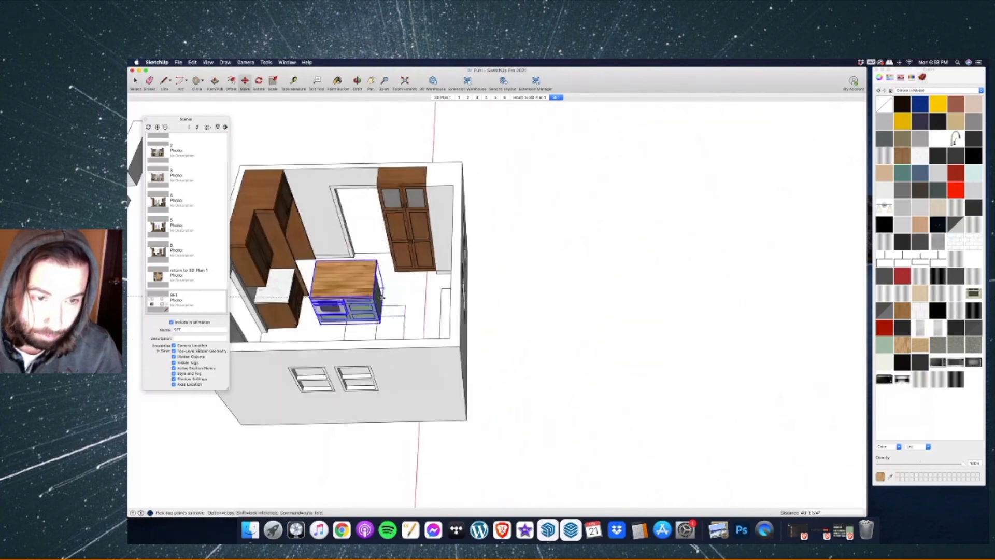
pyautogui.scroll(4, 377, 307)
pyautogui.scroll(-4, 317, 334)
pyautogui.scroll(2, 357, 338)
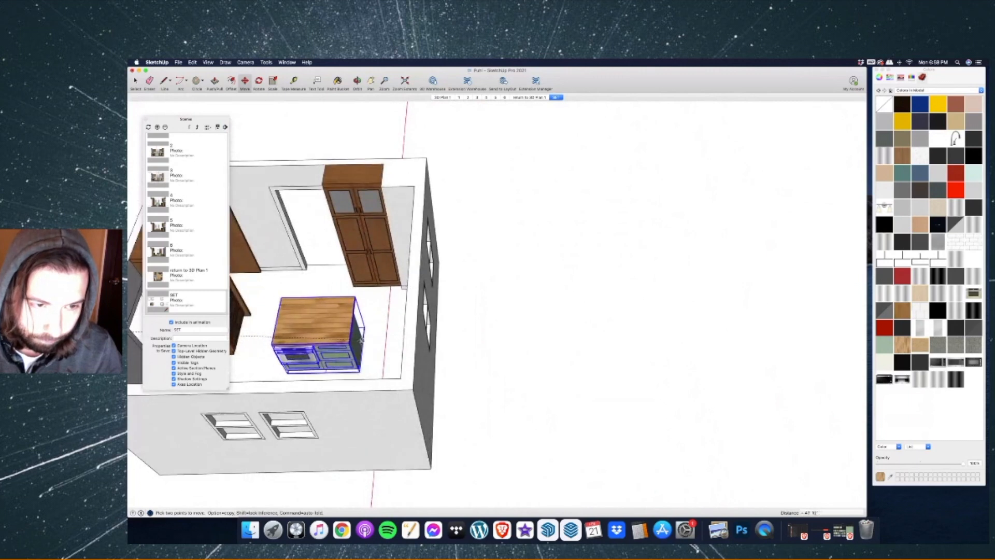
pyautogui.click(362, 340)
pyautogui.press('space')
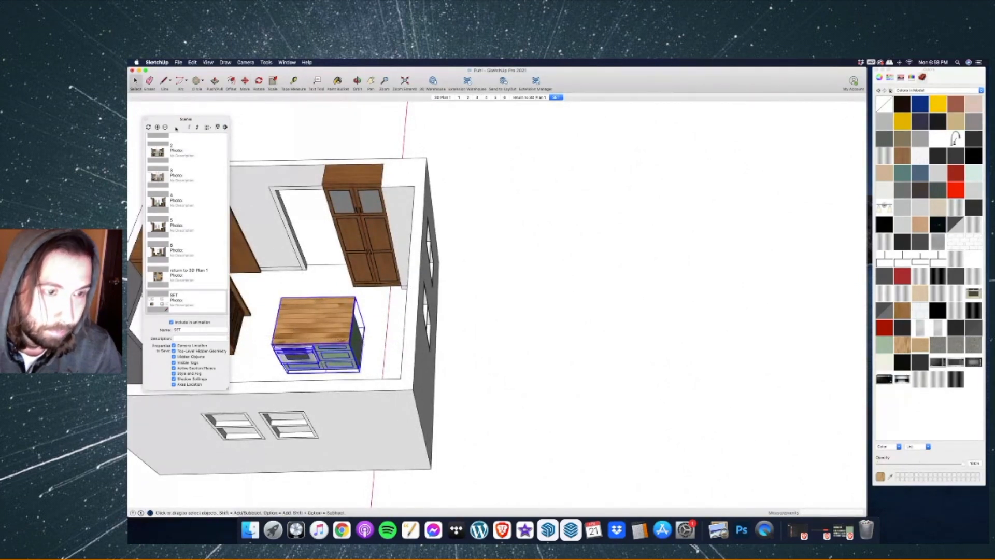
# Hide the island and erase its outline from the room's floor.
pyautogui.rightClick(340, 305)
pyautogui.click(362, 322)
pyautogui.scroll(5, 269, 320)
pyautogui.press('e')
pyautogui.moveTo(342, 454)
pyautogui.mouseDown()
pyautogui.moveTo(309, 413)
pyautogui.moveTo(411, 326)
pyautogui.moveTo(359, 364)
pyautogui.moveTo(375, 360)
pyautogui.moveTo(362, 417)
pyautogui.moveTo(470, 381)
pyautogui.mouseUp()
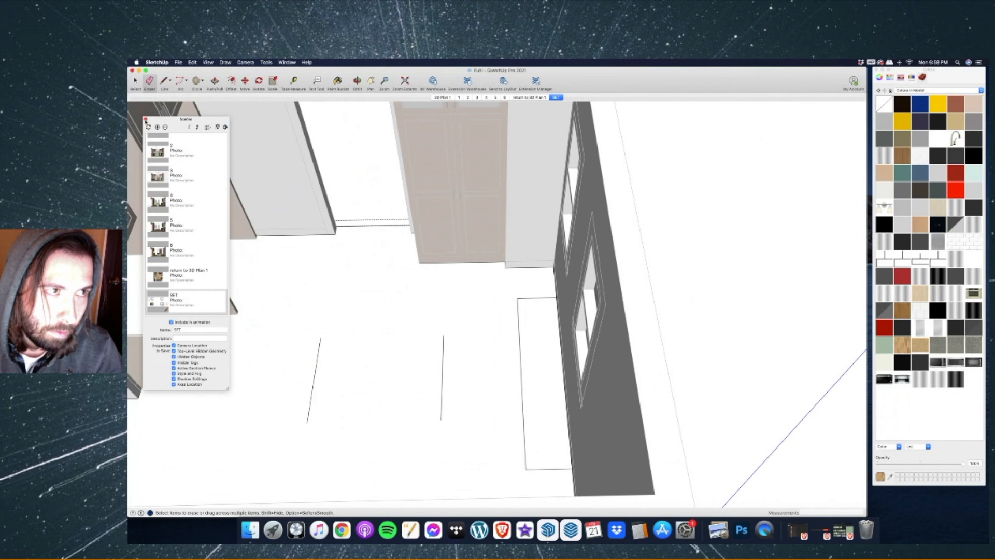
pyautogui.click(145, 120)
pyautogui.click(315, 374)
pyautogui.click(442, 377)
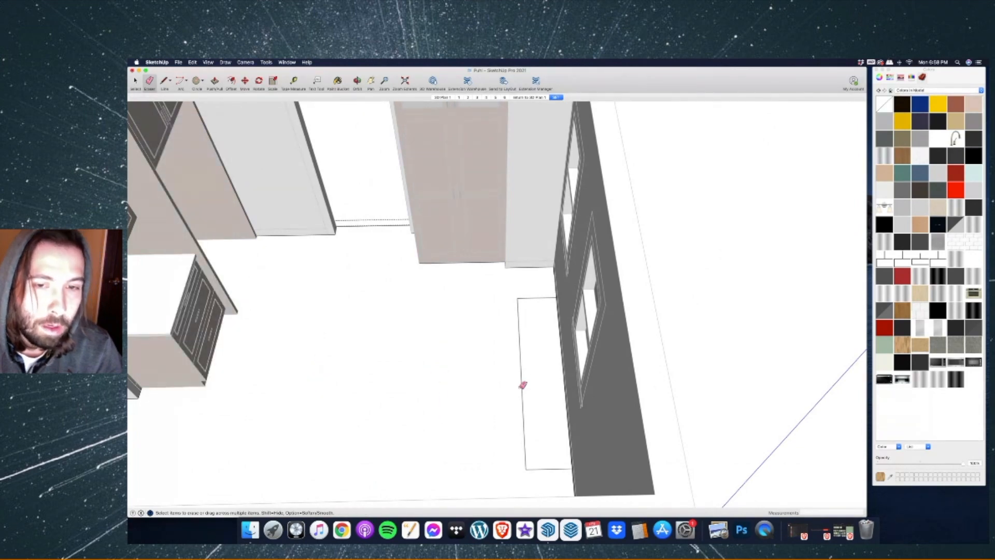
# Erase the radiator cover's outline from the floor along the side window wall.
pyautogui.scroll(-5, 520, 388)
pyautogui.scroll(5, 549, 355)
pyautogui.moveTo(504, 317); pyautogui.dragTo(515, 304)
pyautogui.click(534, 492)
# Erase the base cabinet run's outlines from the floor beneath the pair of windows.
pyautogui.press('o')
pyautogui.scroll(-10, 495, 249)
pyautogui.moveTo(496, 249)
pyautogui.mouseDown()
pyautogui.moveTo(651, 271)
pyautogui.moveTo(748, 313)
pyautogui.moveTo(588, 278)
pyautogui.mouseUp()
pyautogui.scroll(8, 588, 278)
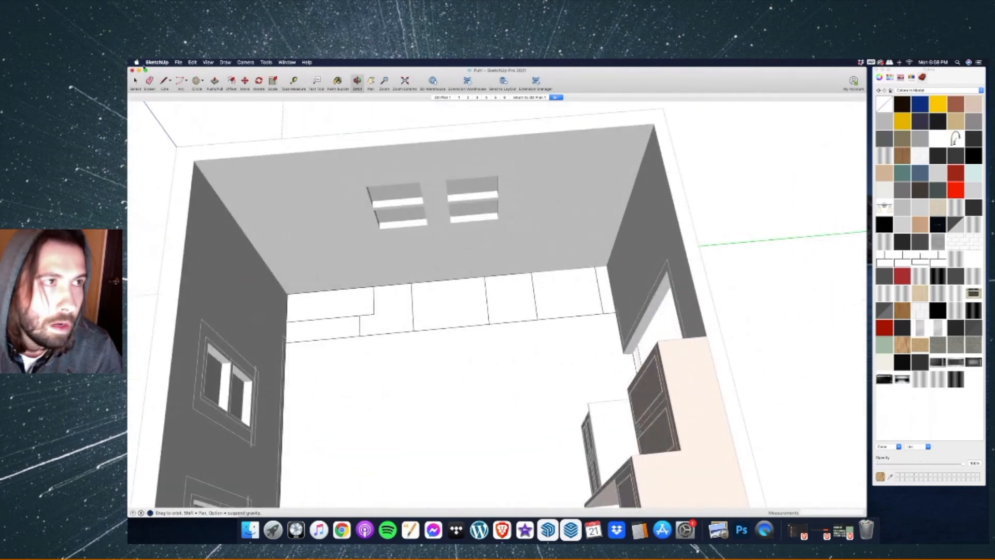
pyautogui.press('e')
pyautogui.moveTo(382, 296)
pyautogui.mouseDown()
pyautogui.moveTo(353, 332)
pyautogui.moveTo(415, 329)
pyautogui.mouseUp()
pyautogui.click(407, 333)
pyautogui.moveTo(535, 318)
pyautogui.mouseDown()
pyautogui.moveTo(546, 316)
pyautogui.moveTo(523, 307)
pyautogui.moveTo(491, 317)
pyautogui.mouseUp()
pyautogui.click(539, 315)
pyautogui.moveTo(596, 305); pyautogui.dragTo(608, 311)
# Leave the floor editing and unhide the kitchen island.
pyautogui.click(136, 81)
pyautogui.click(192, 62)
pyautogui.moveTo(243, 159)
pyautogui.click(284, 167)
# Hide the room's walls, keeping the floor plan, cabinets and island in view.
pyautogui.scroll(-5, 409, 193)
pyautogui.moveTo(409, 194); pyautogui.dragTo(726, 208, button='middle')
pyautogui.moveTo(342, 306)
pyautogui.mouseDown(button='middle')
pyautogui.moveTo(604, 203)
pyautogui.moveTo(597, 272)
pyautogui.mouseUp(button='middle')
pyautogui.scroll(5, 588, 215)
pyautogui.moveTo(440, 259); pyautogui.dragTo(642, 290, button='middle')
pyautogui.scroll(-5, 487, 280)
pyautogui.moveTo(487, 280); pyautogui.dragTo(668, 345, button='middle')
pyautogui.click(136, 83)
pyautogui.rightClick(481, 165)
pyautogui.click(492, 181)
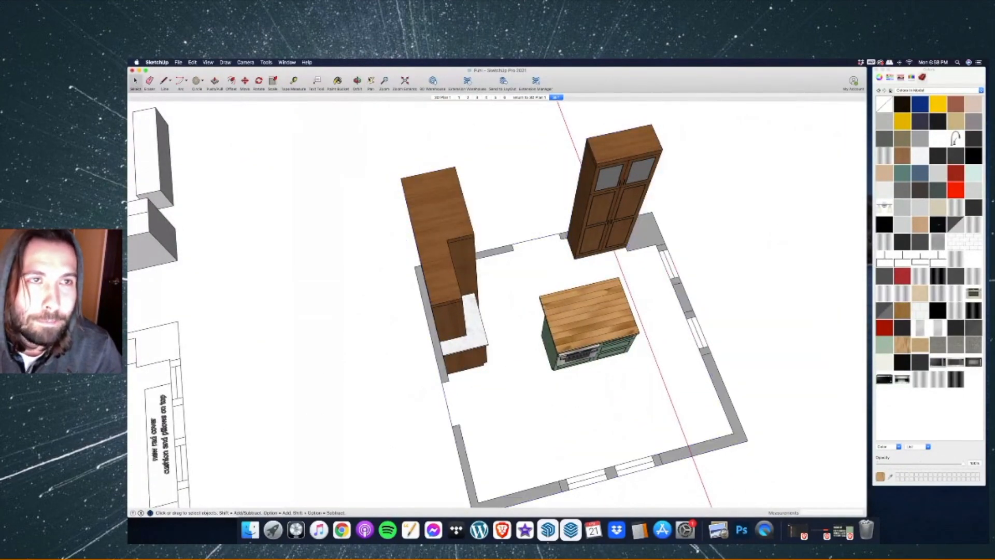
# Open the marble-topped drawer cabinet for editing and select its three drawer pulls for copying.
pyautogui.moveTo(715, 322); pyautogui.dragTo(363, 217, button='middle')
pyautogui.doubleClick(411, 318)
pyautogui.click(411, 318)
pyautogui.scroll(6, 420, 294)
pyautogui.scroll(3, 412, 286)
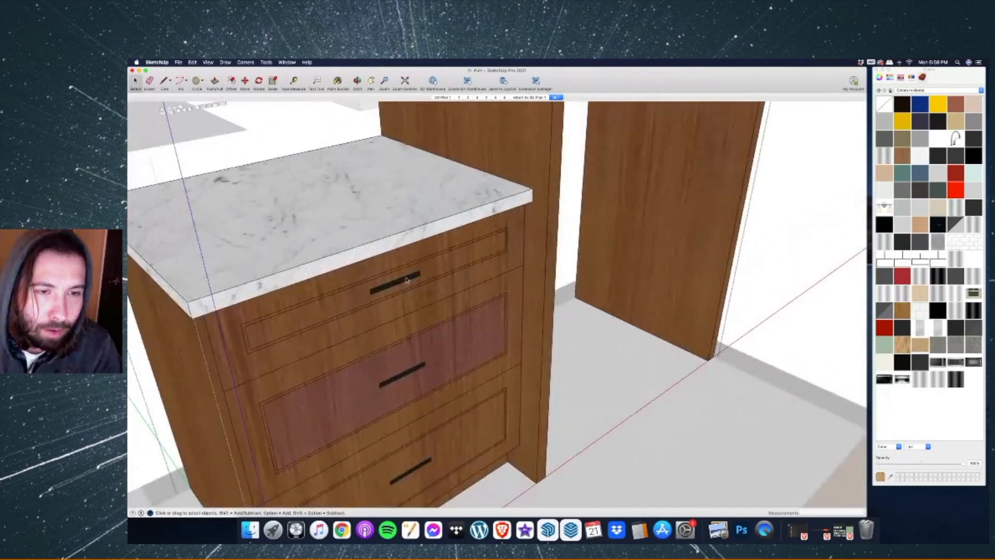
pyautogui.scroll(3, 406, 283)
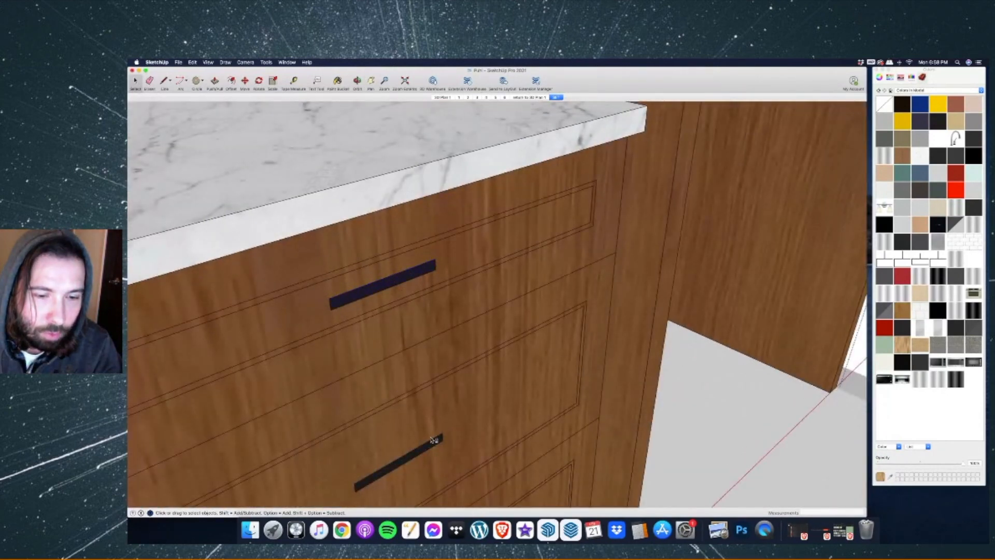
pyautogui.scroll(-5, 430, 331)
pyautogui.scroll(6, 427, 353)
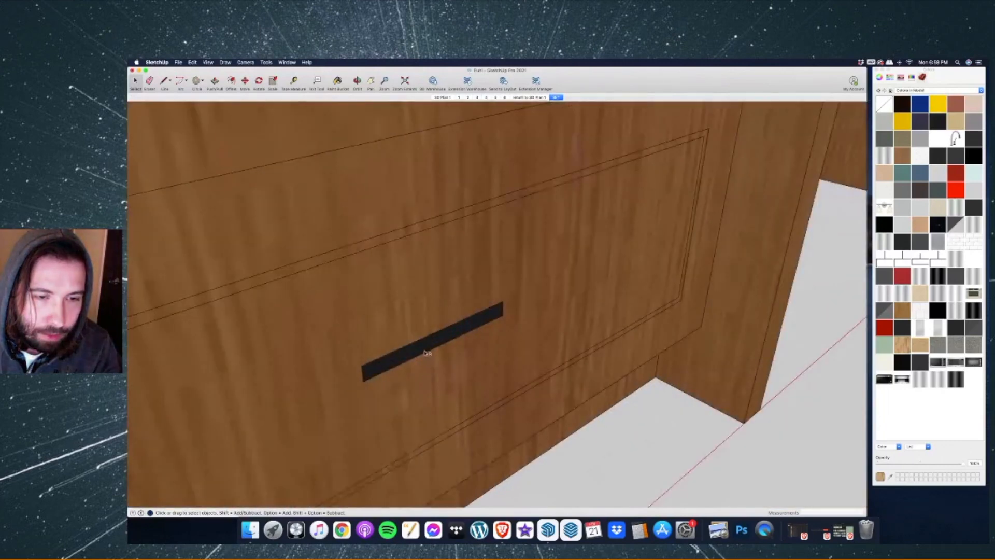
pyautogui.scroll(-5, 424, 345)
pyautogui.scroll(2, 426, 345)
# Open the kitchen island for editing and paste the copied drawer pulls beside it.
pyautogui.click(357, 82)
pyautogui.scroll(-8, 387, 263)
pyautogui.moveTo(387, 263); pyautogui.dragTo(431, 219)
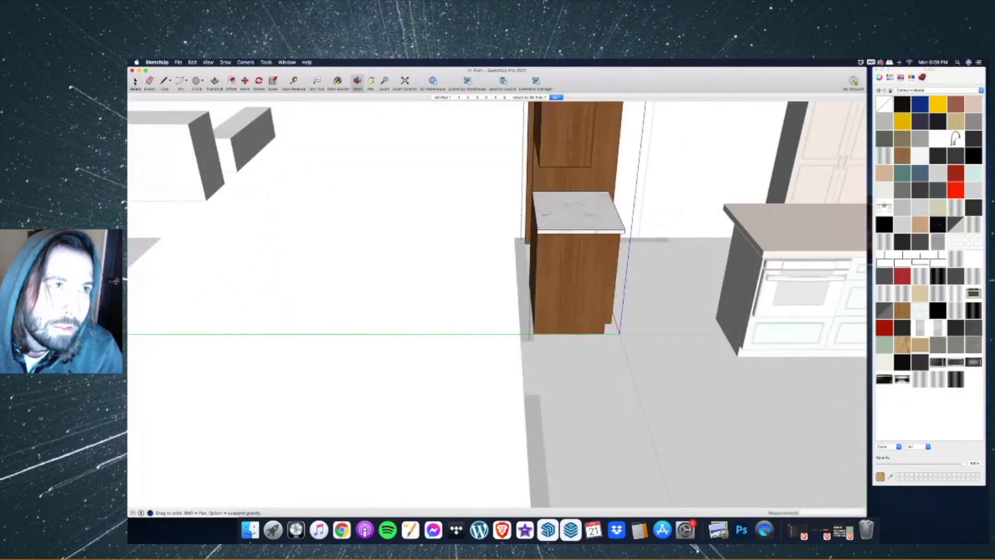
pyautogui.press('space')
pyautogui.scroll(-4, 205, 188)
pyautogui.scroll(10, 441, 224)
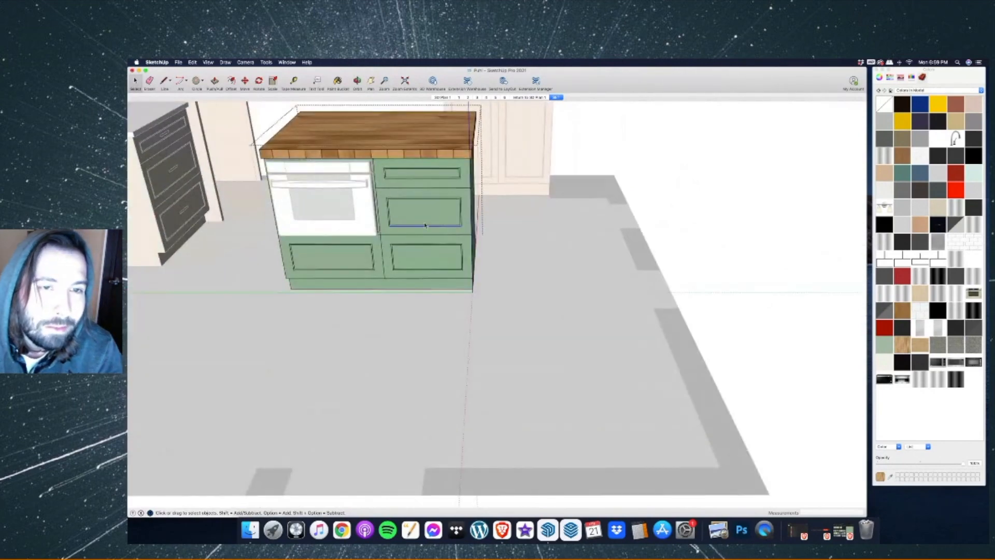
pyautogui.scroll(3, 464, 283)
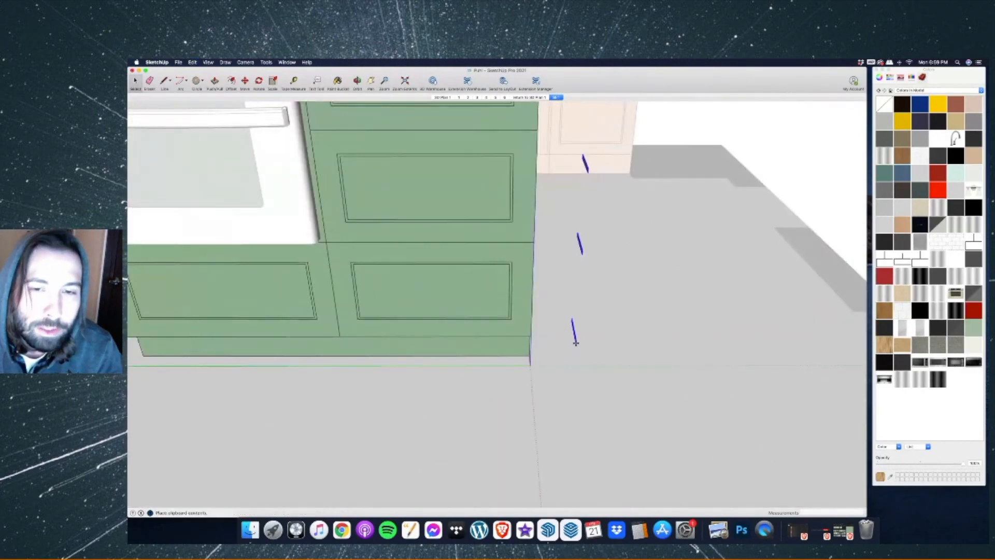
# Rotate the pasted pulls until they run parallel to the island's drawer fronts.
pyautogui.press('m')
pyautogui.click(259, 82)
pyautogui.click(654, 357)
pyautogui.click(667, 358)
pyautogui.click(647, 336)
# Move the three pulls onto the centres of the island's stacked drawer fronts.
pyautogui.click(245, 82)
pyautogui.click(625, 396)
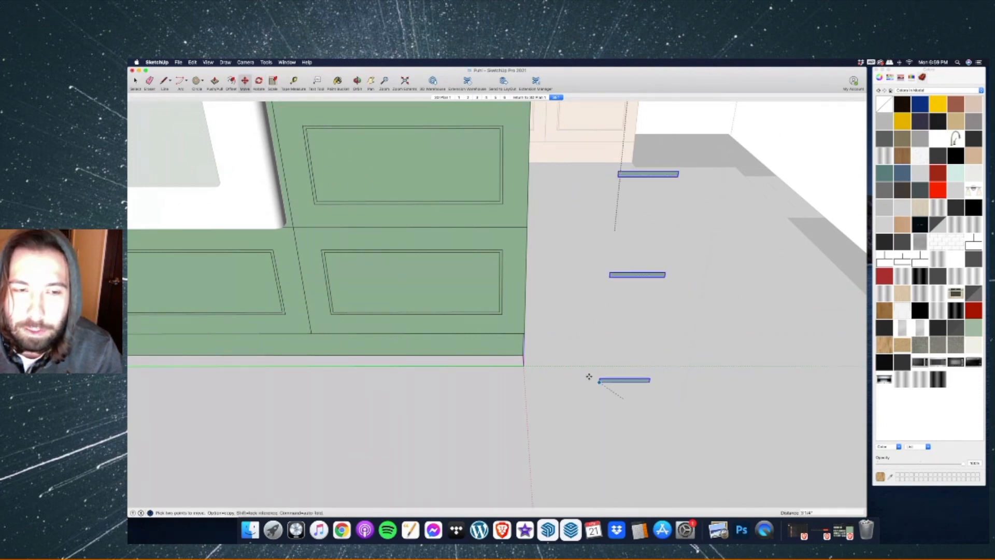
pyautogui.click(388, 289)
pyautogui.scroll(-5, 430, 305)
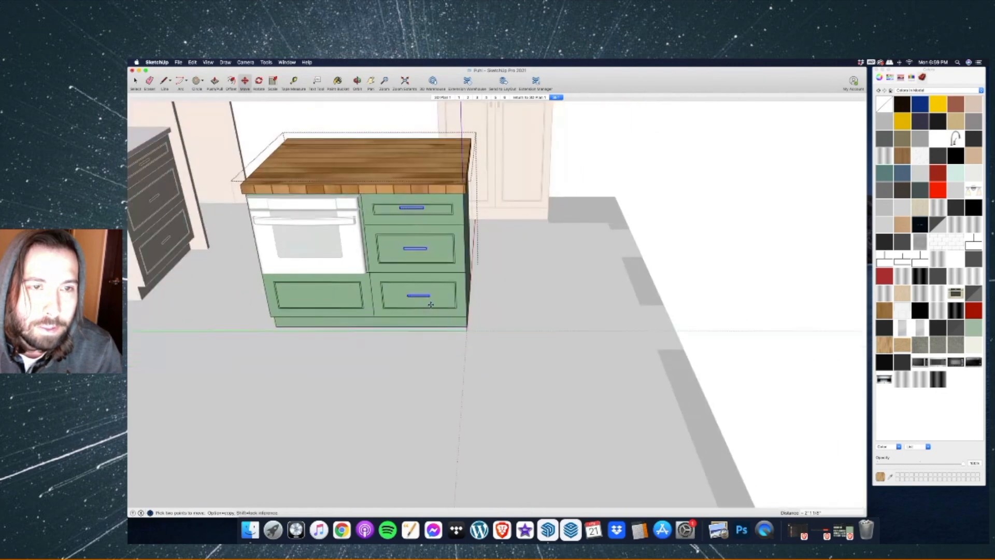
pyautogui.scroll(5, 398, 216)
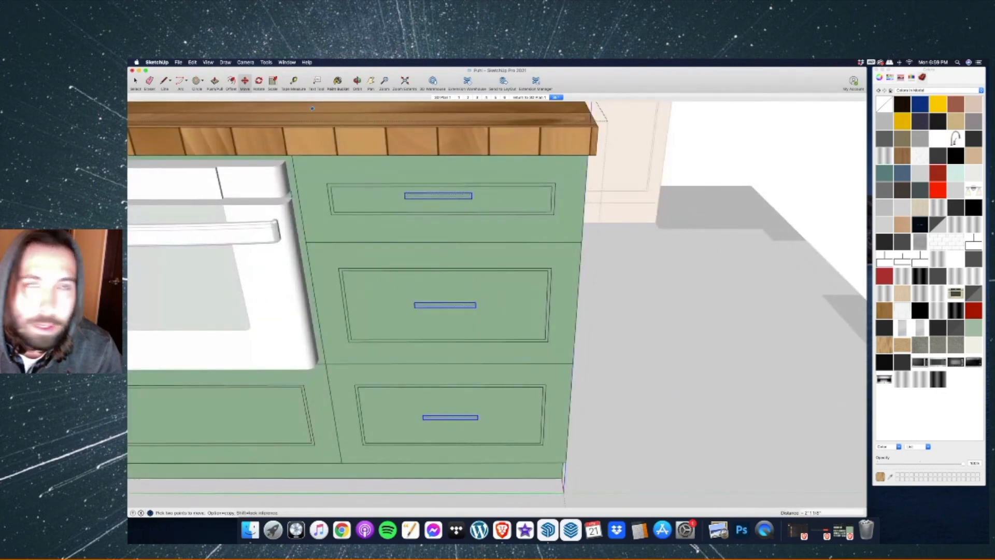
# Paint the three island drawer pulls with the black material.
pyautogui.press('b')
pyautogui.click(902, 104)
pyautogui.click(414, 194)
pyautogui.scroll(-5, 526, 201)
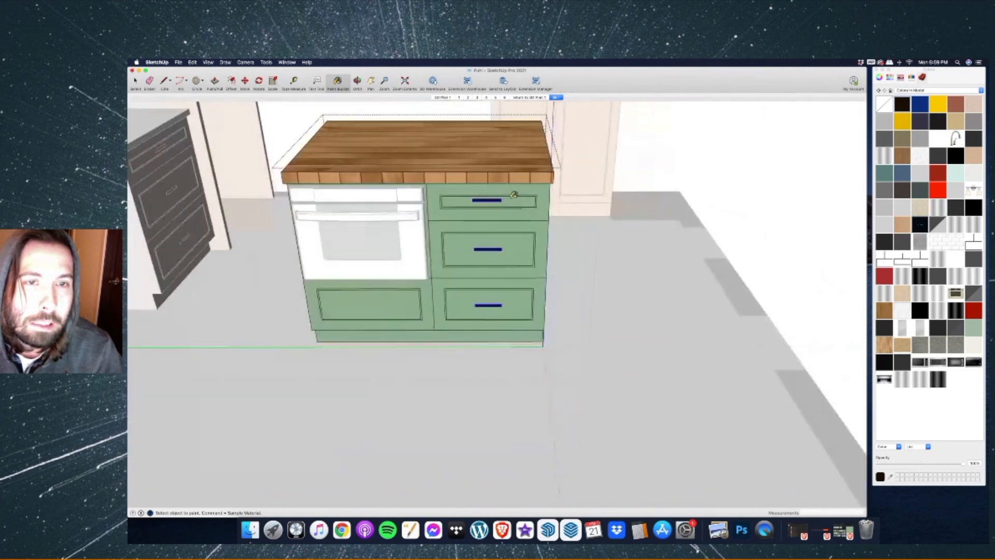
pyautogui.press('space')
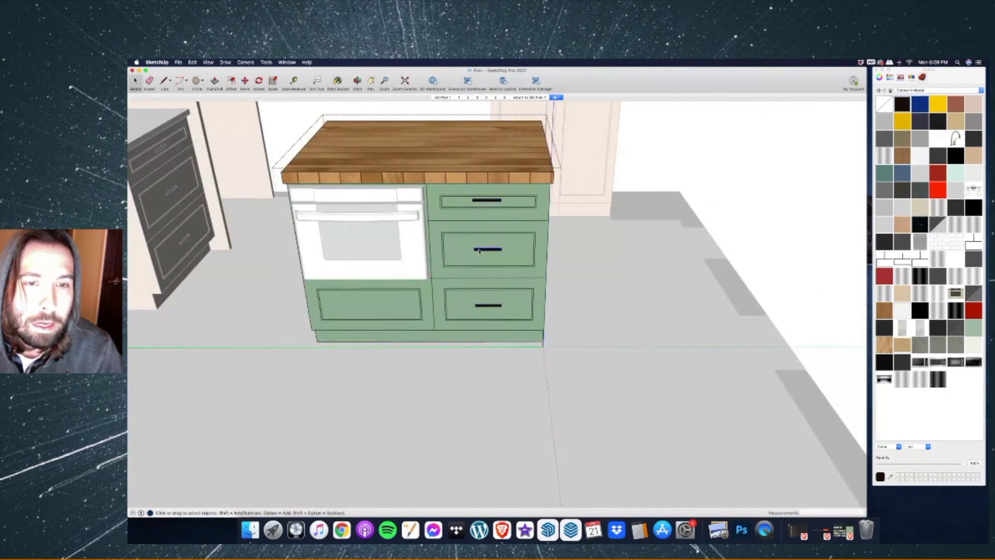
# Paste a copy of one pull onto the drawer front below the microwave and close the island's editing.
pyautogui.scroll(5, 441, 279)
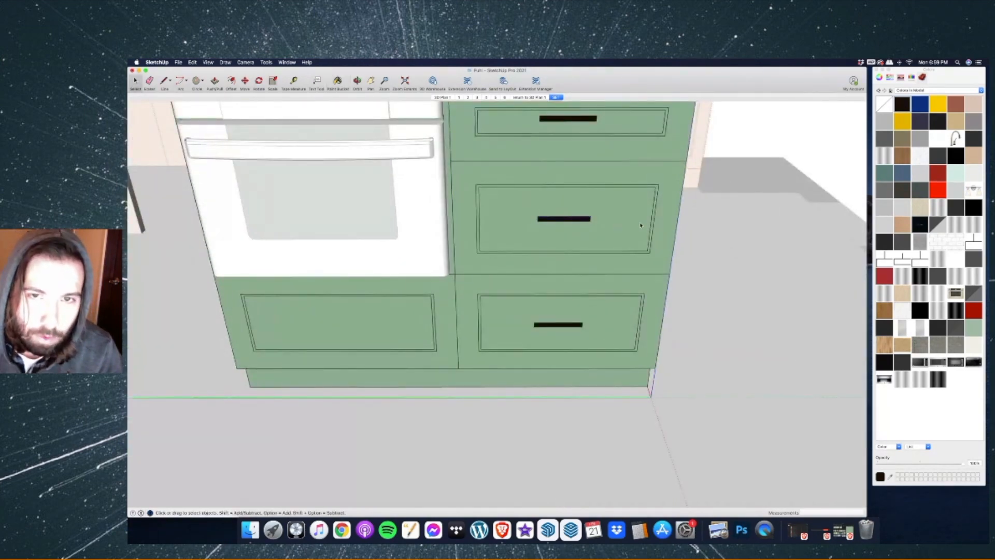
pyautogui.scroll(-5, 641, 225)
pyautogui.scroll(6, 513, 262)
pyautogui.press('super+v')
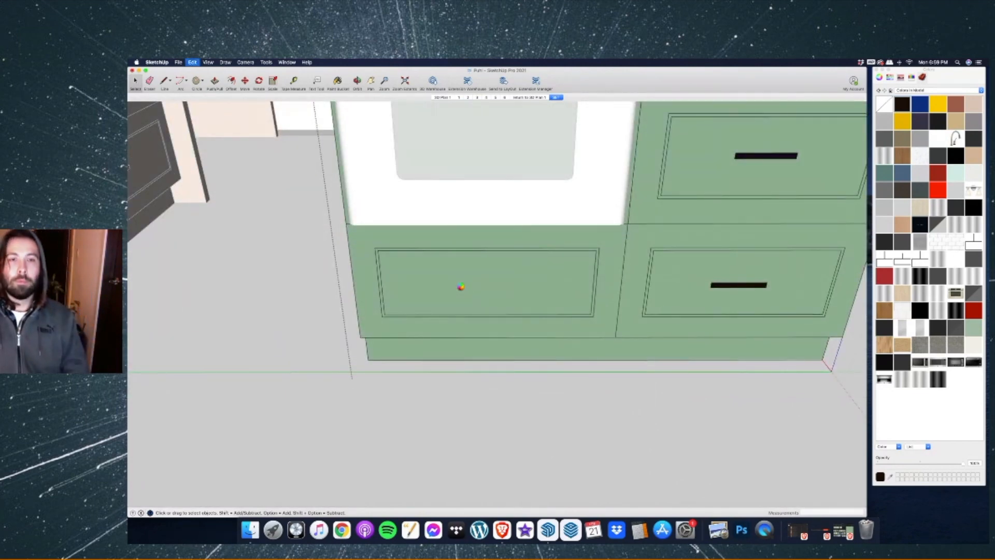
pyautogui.click(454, 285)
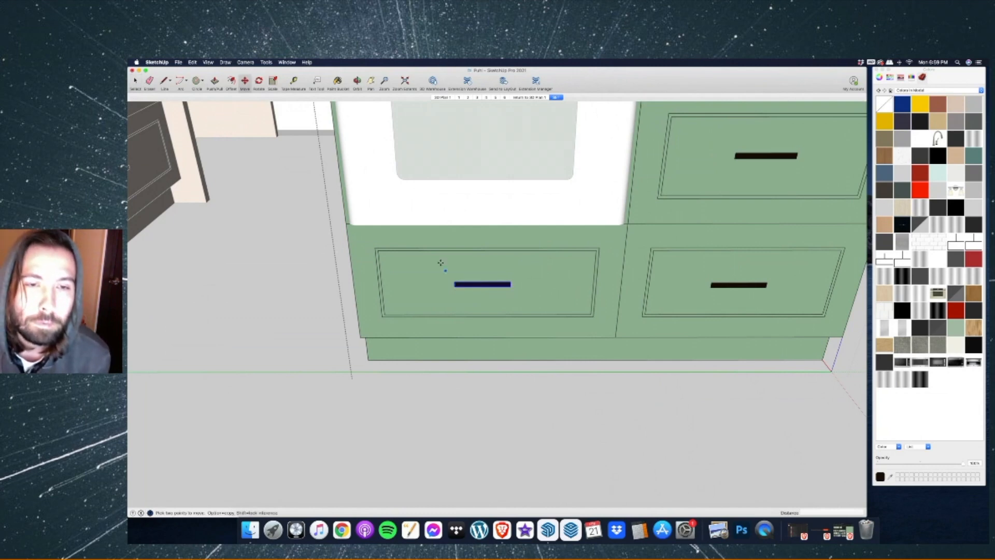
pyautogui.press('o')
pyautogui.scroll(-10, 493, 265)
pyautogui.moveTo(584, 244); pyautogui.dragTo(365, 233)
pyautogui.press('space')
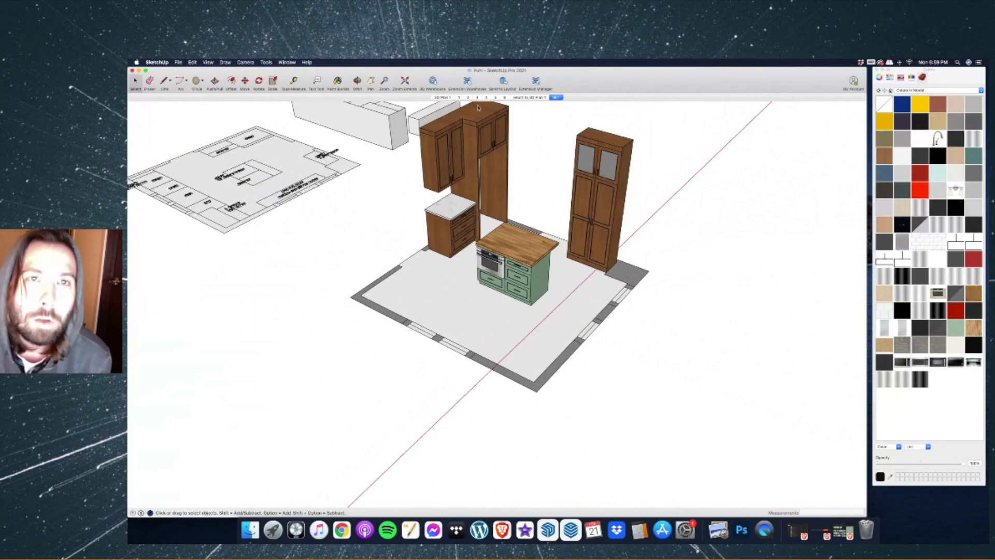
# Examine the labelled floor plan for the remaining kitchen units, including the new radiator cover.
pyautogui.scroll(-3, 498, 259)
pyautogui.scroll(8, 322, 238)
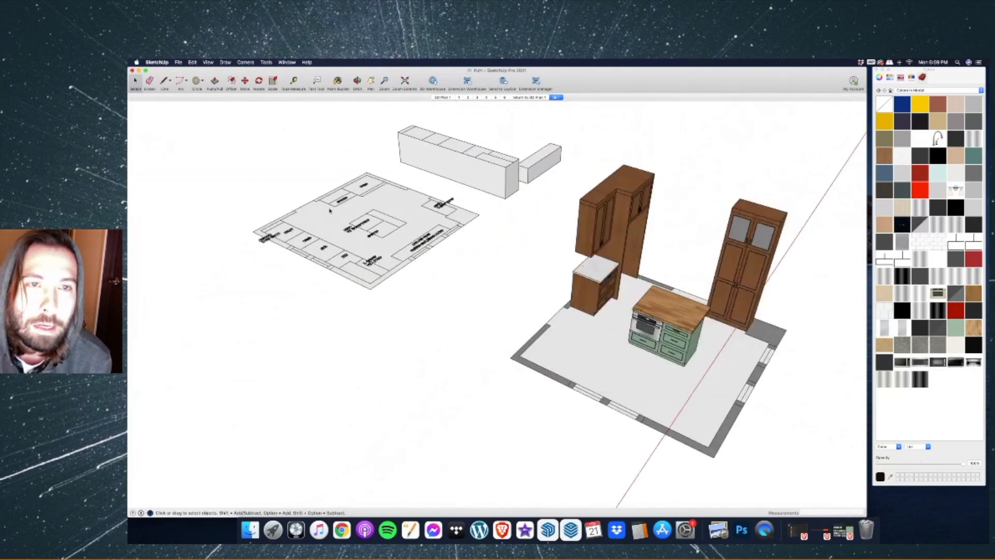
pyautogui.press('o')
pyautogui.moveTo(324, 254); pyautogui.dragTo(809, 251)
pyautogui.scroll(5, 258, 371)
pyautogui.moveTo(584, 289); pyautogui.dragTo(714, 278)
pyautogui.scroll(-5, 384, 297)
pyautogui.moveTo(371, 291); pyautogui.dragTo(265, 309)
pyautogui.moveTo(819, 273); pyautogui.dragTo(292, 329)
pyautogui.scroll(3, 410, 384)
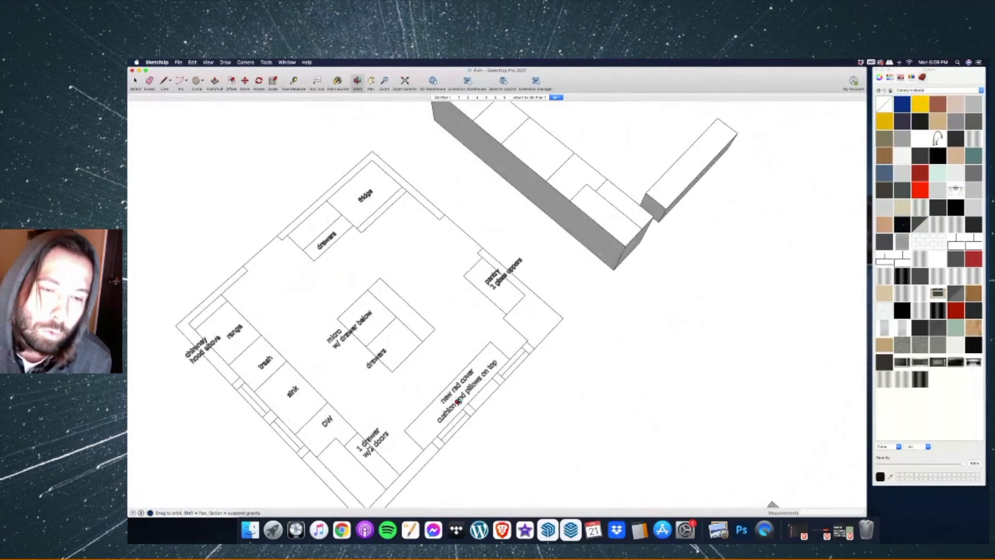
pyautogui.scroll(-5, 460, 400)
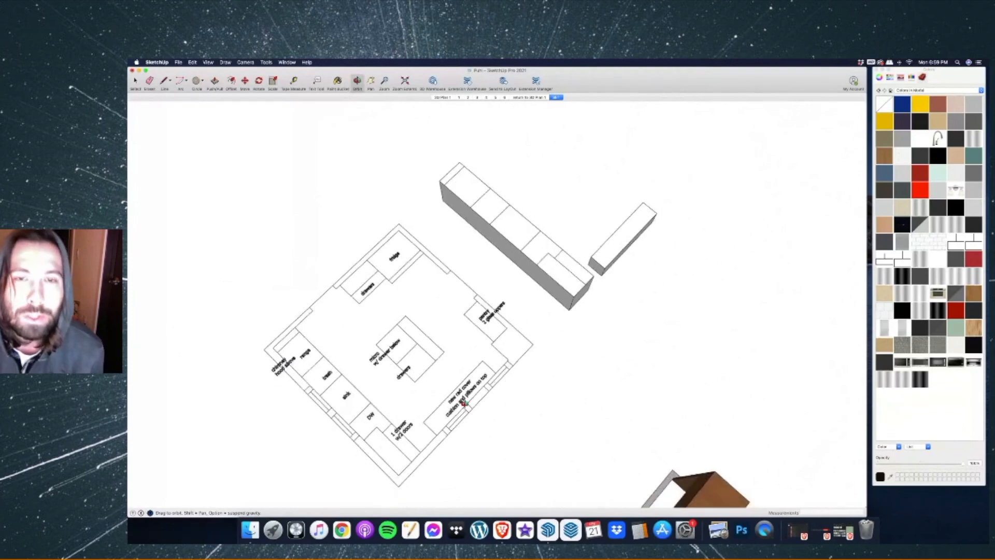
pyautogui.moveTo(555, 275); pyautogui.dragTo(672, 304)
pyautogui.scroll(-6, 672, 305)
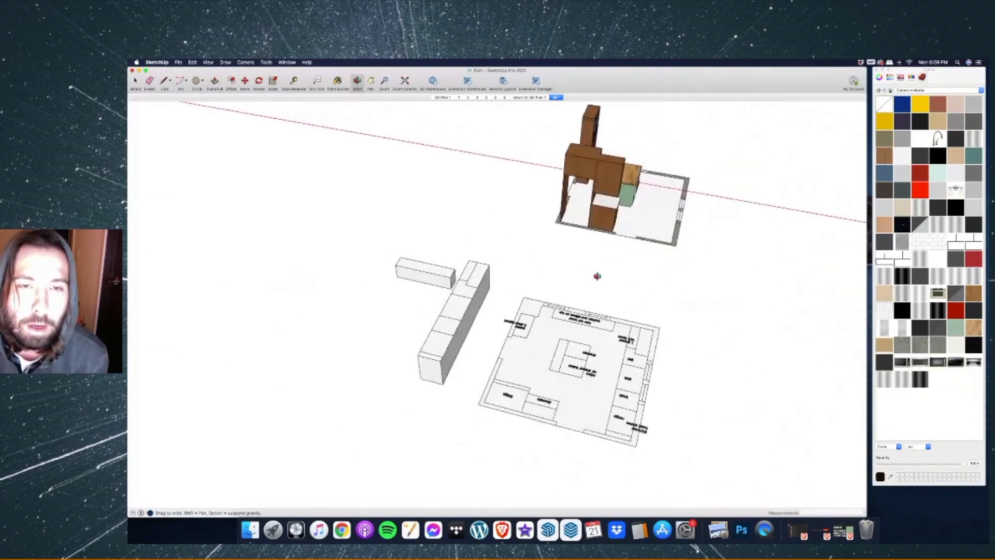
# Open the finished kitchen's radiator cover for editing and erase the low board face visible between its end legs.
pyautogui.scroll(5, 674, 274)
pyautogui.scroll(8, 674, 273)
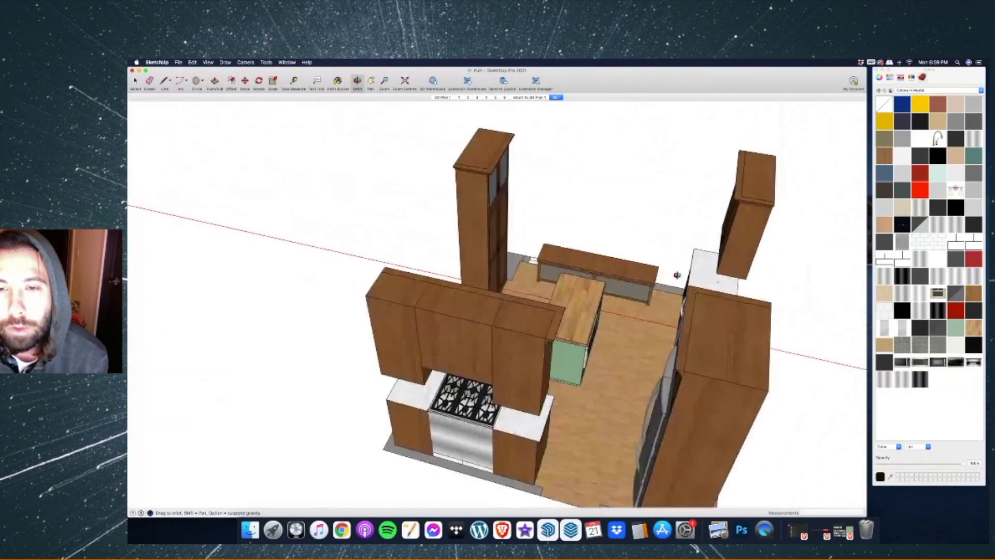
pyautogui.click(135, 81)
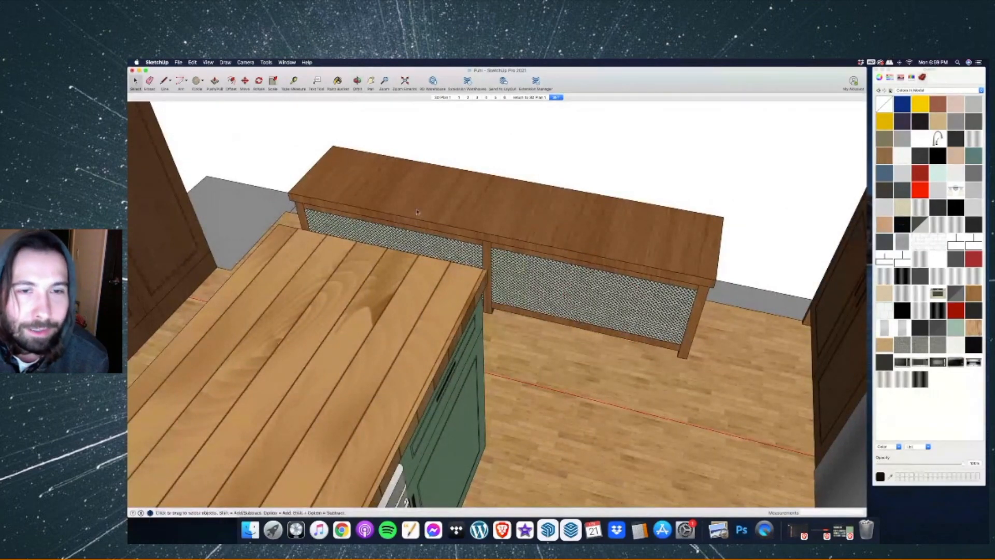
pyautogui.doubleClick(503, 227)
pyautogui.scroll(3, 768, 327)
pyautogui.press('o')
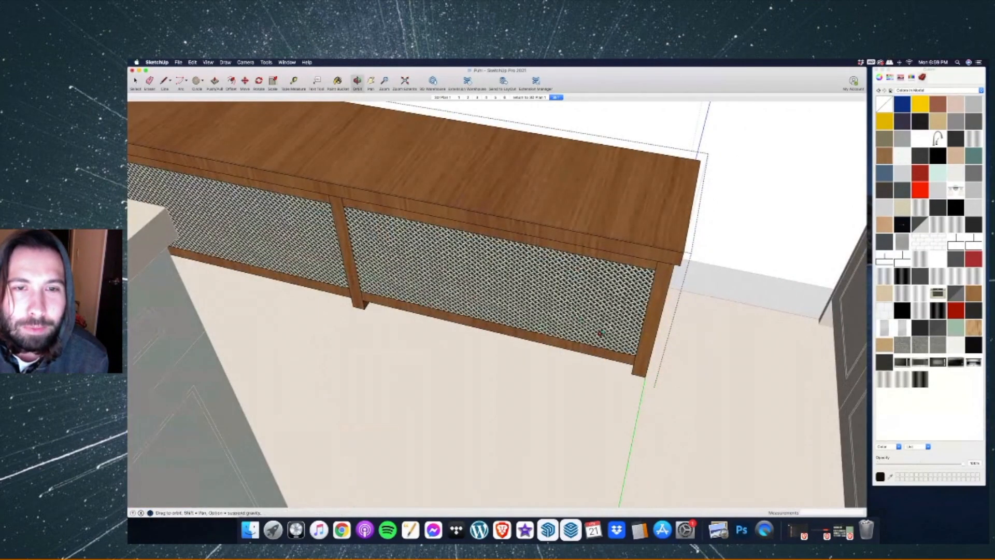
pyautogui.moveTo(648, 327); pyautogui.dragTo(611, 277)
pyautogui.scroll(6, 682, 340)
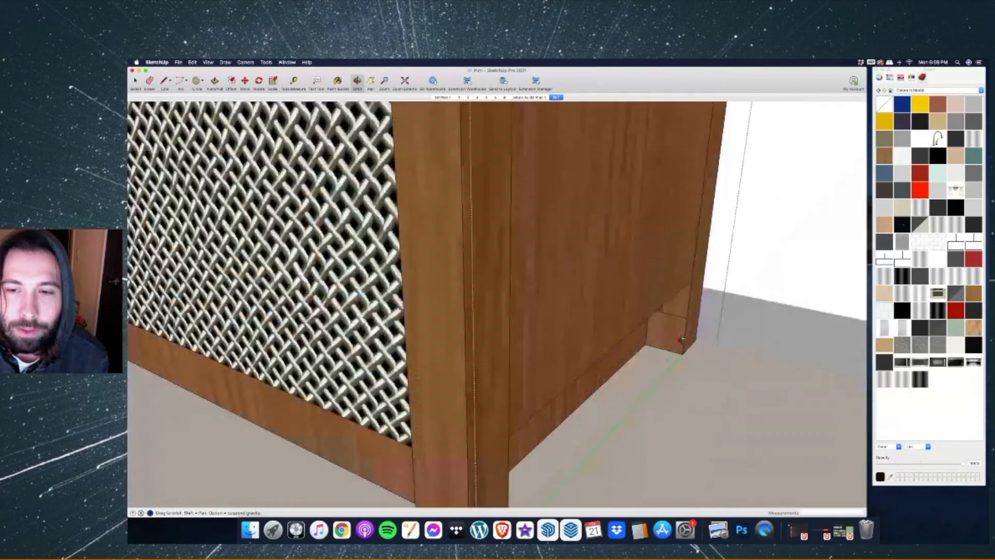
pyautogui.scroll(-4, 669, 374)
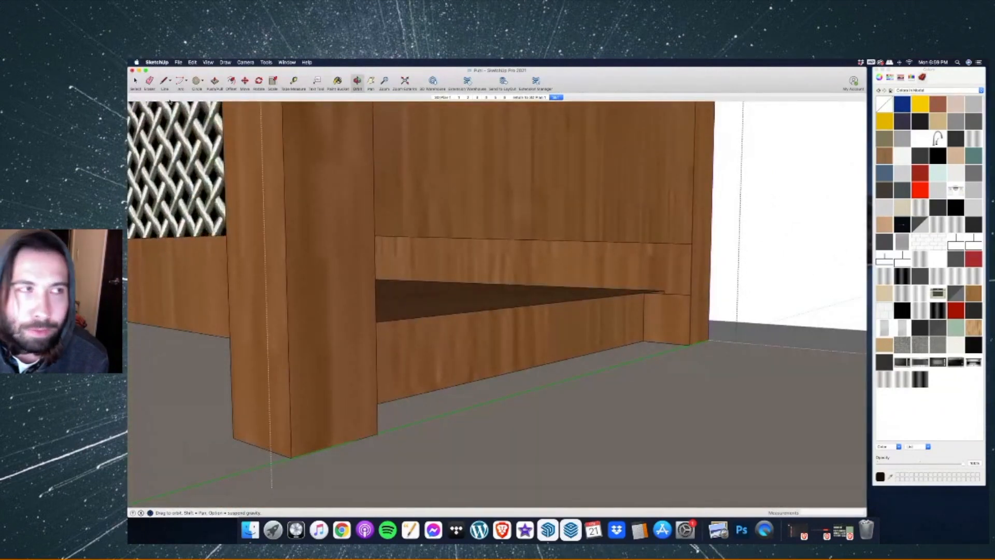
pyautogui.press('e')
pyautogui.click(494, 375)
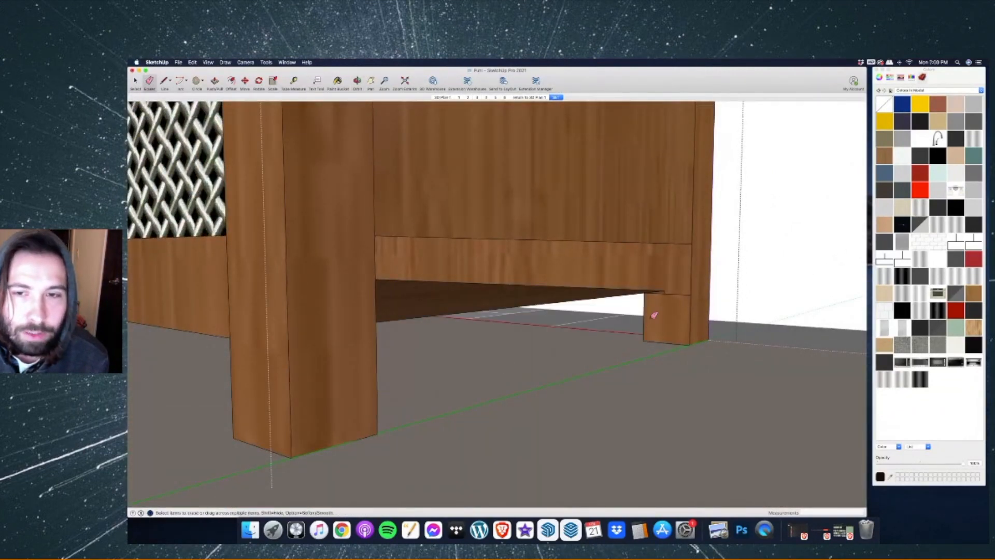
# Draw a line between the legs at the radiator cover's open end, then close the cover's editing.
pyautogui.click(357, 81)
pyautogui.moveTo(358, 155); pyautogui.dragTo(173, 101)
pyautogui.press('l')
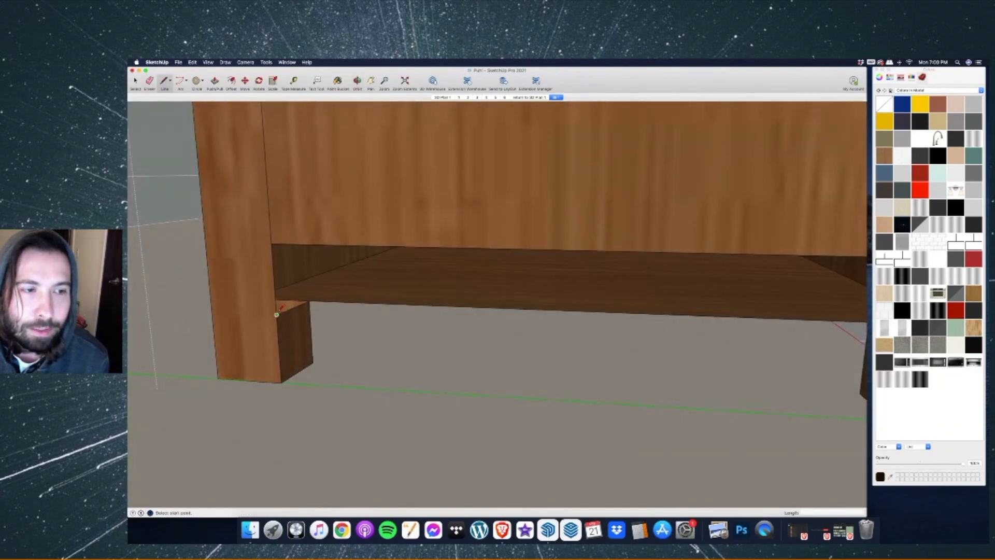
pyautogui.click(277, 314)
pyautogui.scroll(-5, 184, 292)
pyautogui.click(555, 319)
pyautogui.scroll(3, 580, 309)
pyautogui.press('o')
pyautogui.moveTo(454, 111); pyautogui.dragTo(299, 310)
pyautogui.scroll(-1, 420, 309)
pyautogui.moveTo(684, 244); pyautogui.dragTo(456, 406)
pyautogui.scroll(-8, 640, 345)
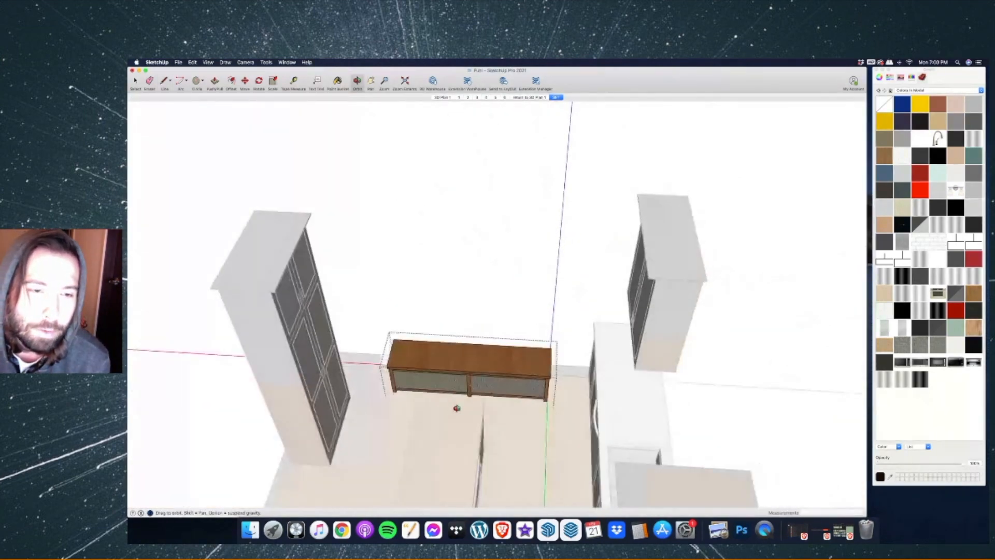
pyautogui.scroll(4, 456, 406)
pyautogui.press('space')
pyautogui.click(332, 236)
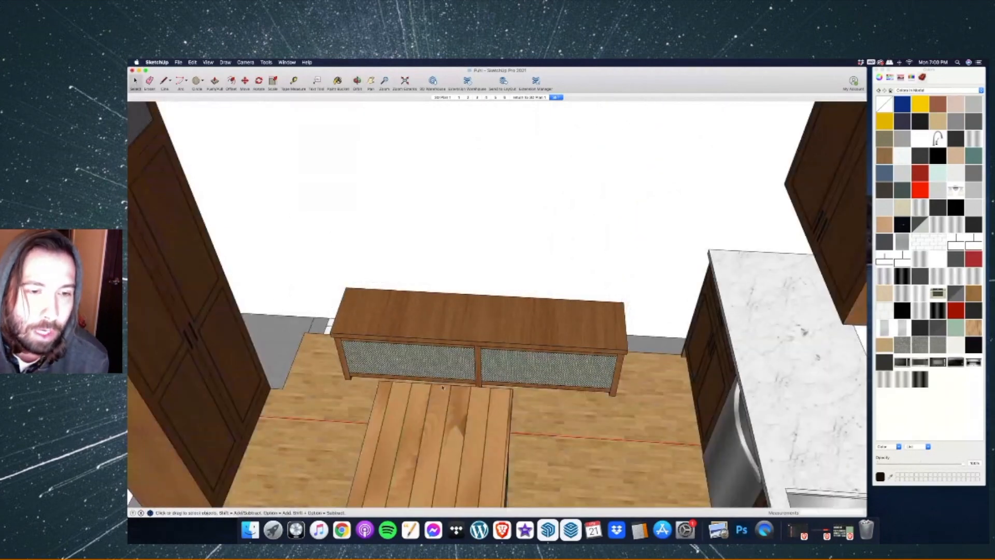
# Copy the radiator cover from the finished kitchen to the matching wall position of the kitchen with the green island.
pyautogui.click(465, 358)
pyautogui.press('m')
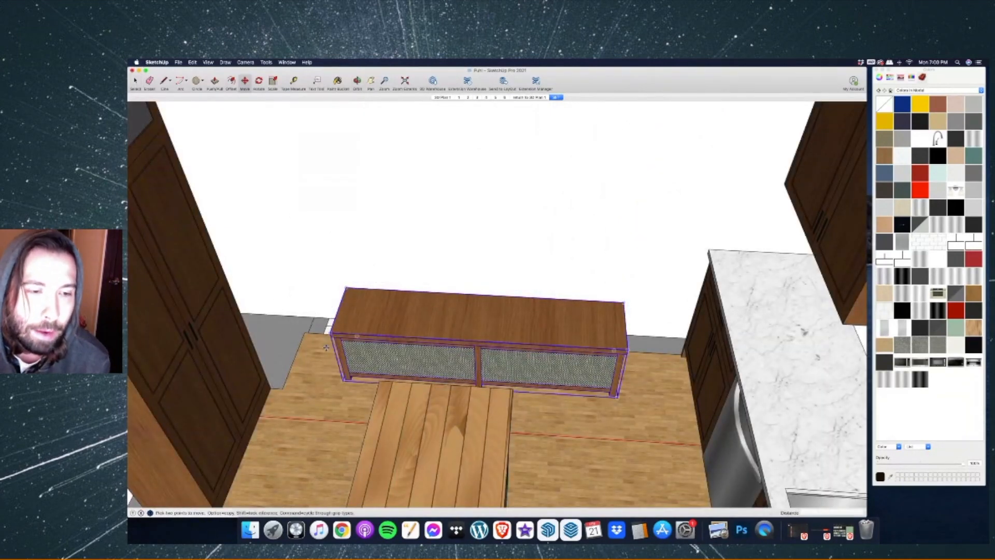
pyautogui.scroll(4, 344, 377)
pyautogui.scroll(-5, 338, 374)
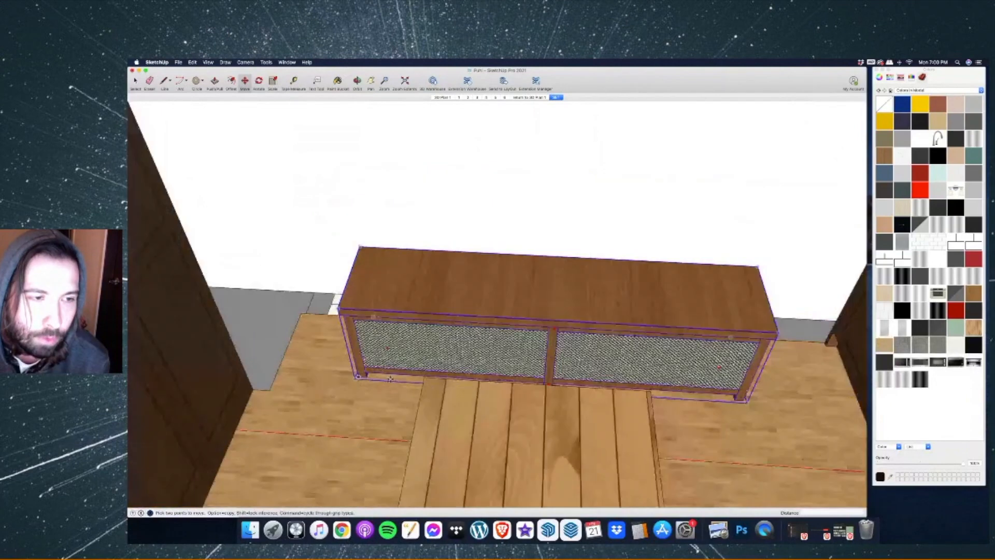
pyautogui.press('super+c')
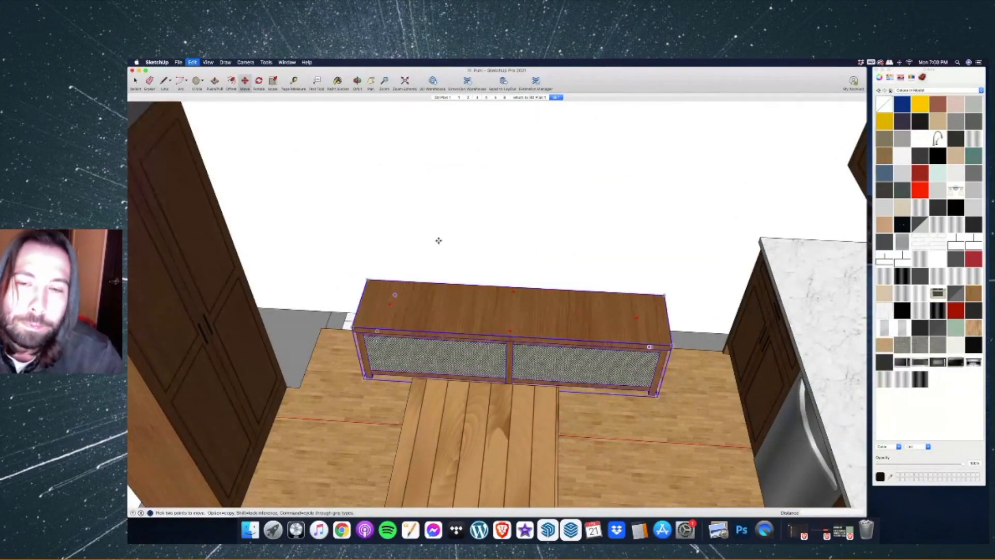
pyautogui.press('super+v')
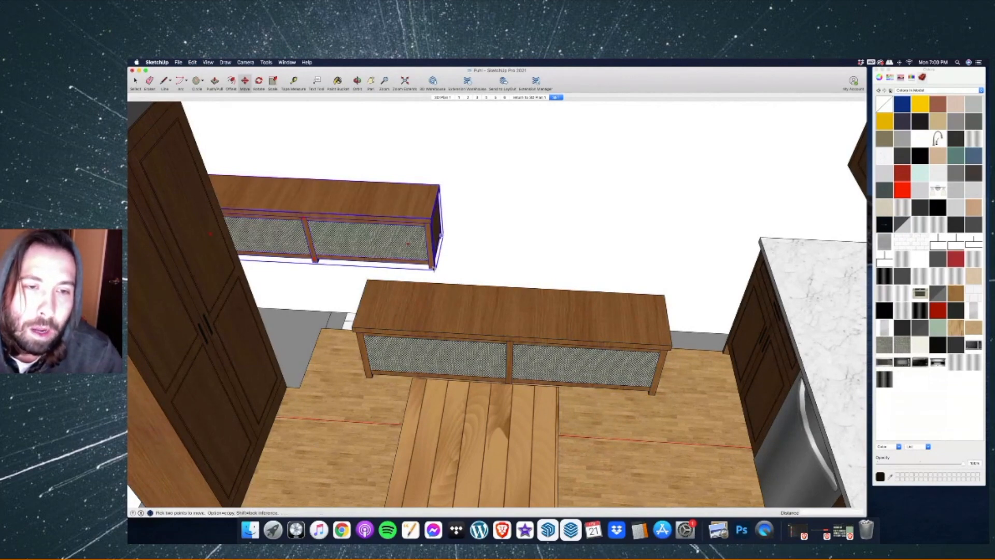
pyautogui.press('Escape')
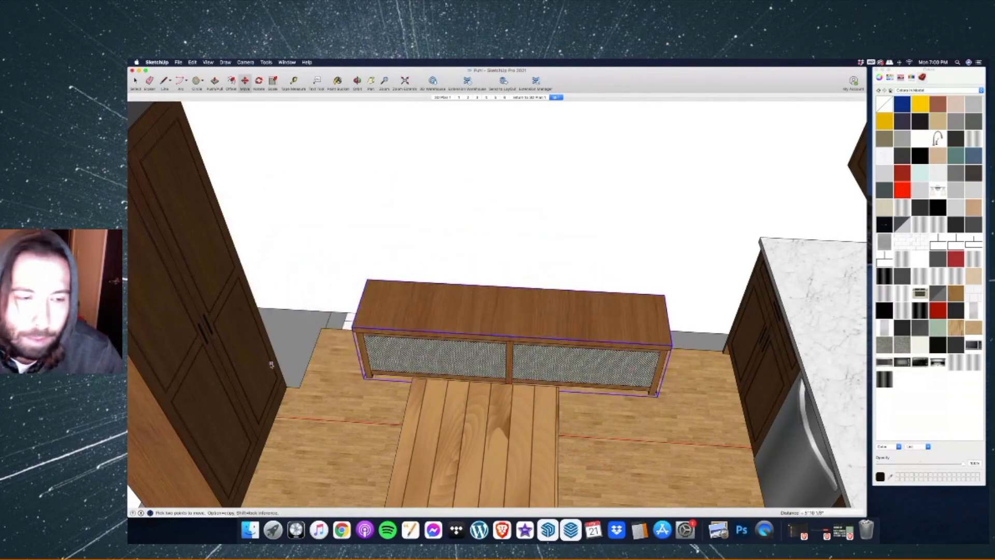
pyautogui.click(300, 387)
pyautogui.press('alt')
pyautogui.scroll(-10, 577, 328)
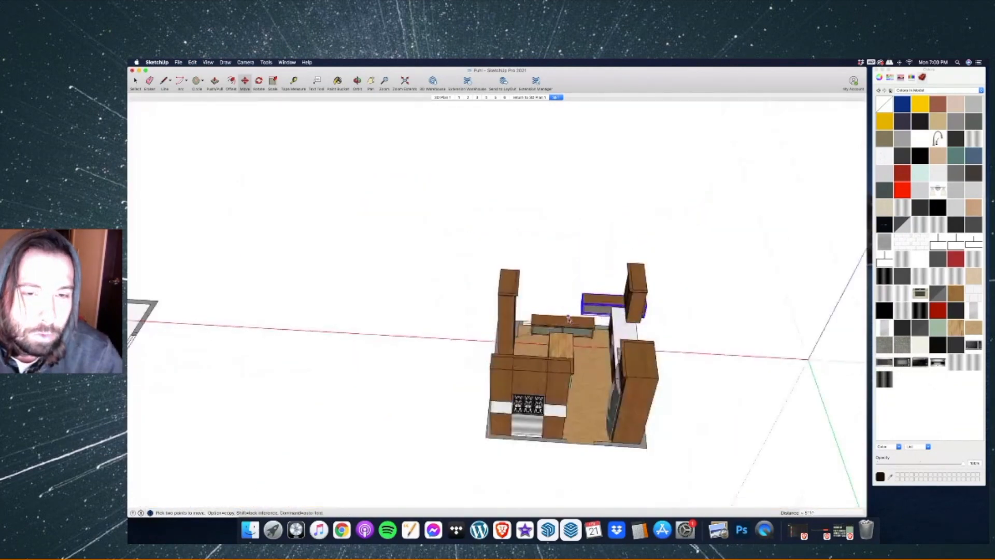
pyautogui.scroll(5, 384, 307)
pyautogui.scroll(5, 409, 293)
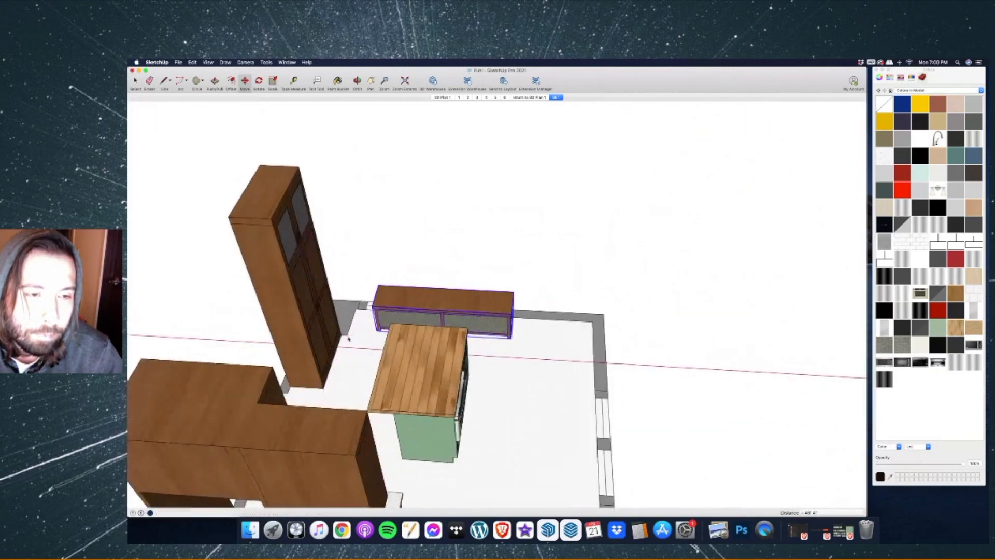
# Switch to the Brave browser, open SketchUp's 3D Warehouse and search it for "cushion".
pyautogui.click(502, 529)
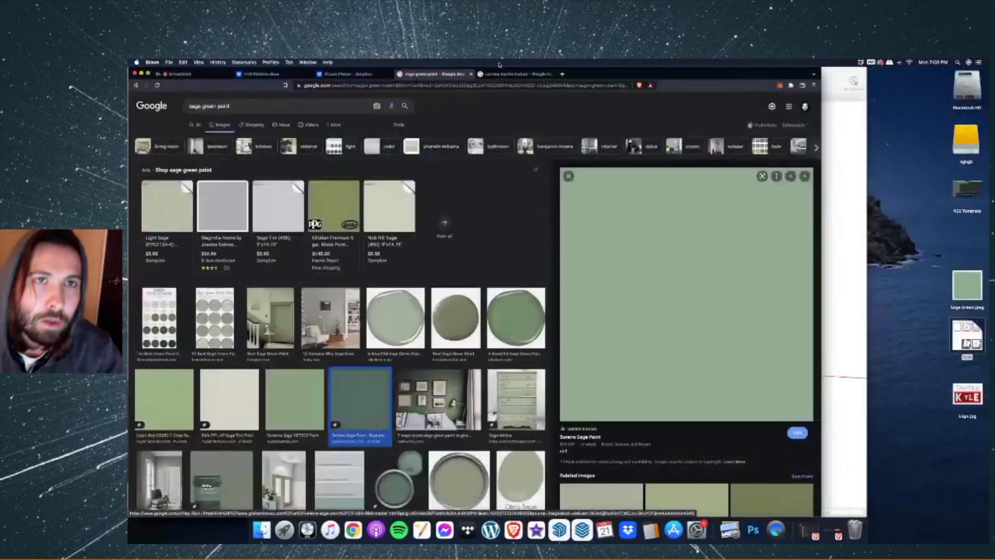
pyautogui.click(513, 74)
pyautogui.click(495, 85)
pyautogui.write('sketch')
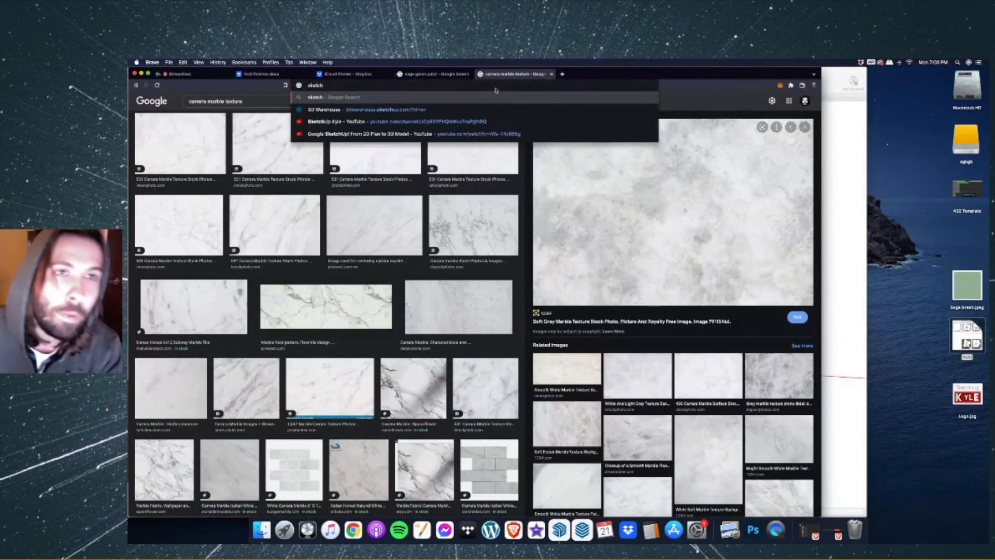
pyautogui.click(428, 112)
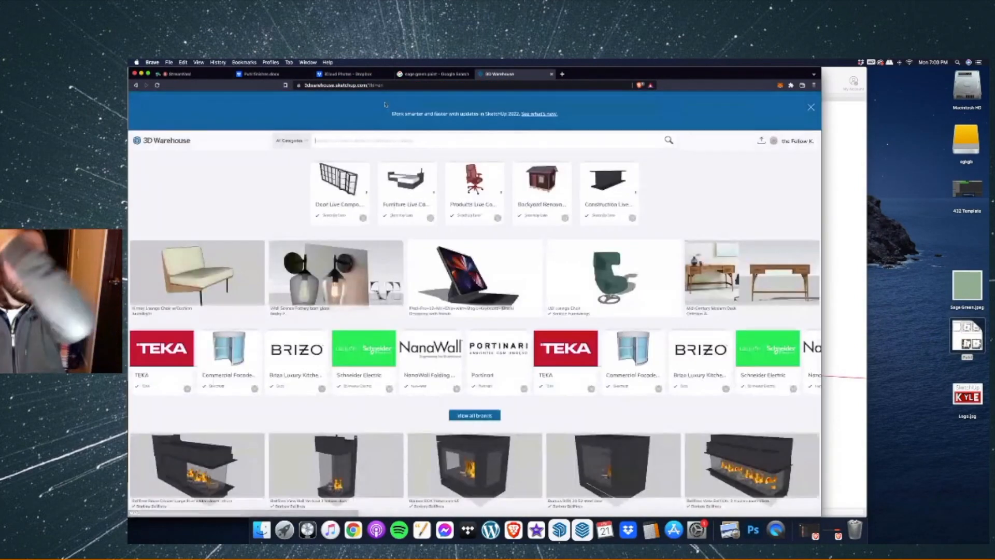
pyautogui.click(386, 139)
pyautogui.write('su')
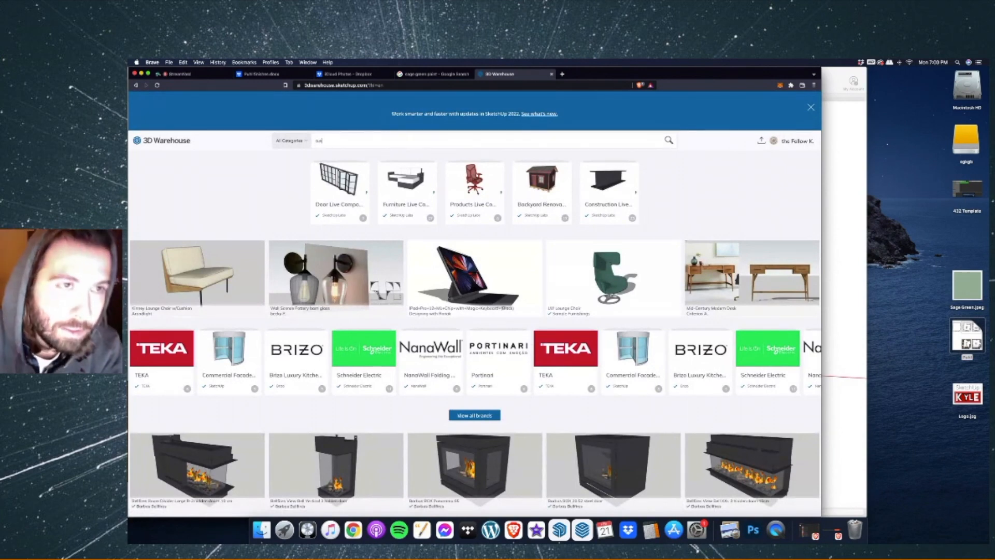
pyautogui.press('Return')
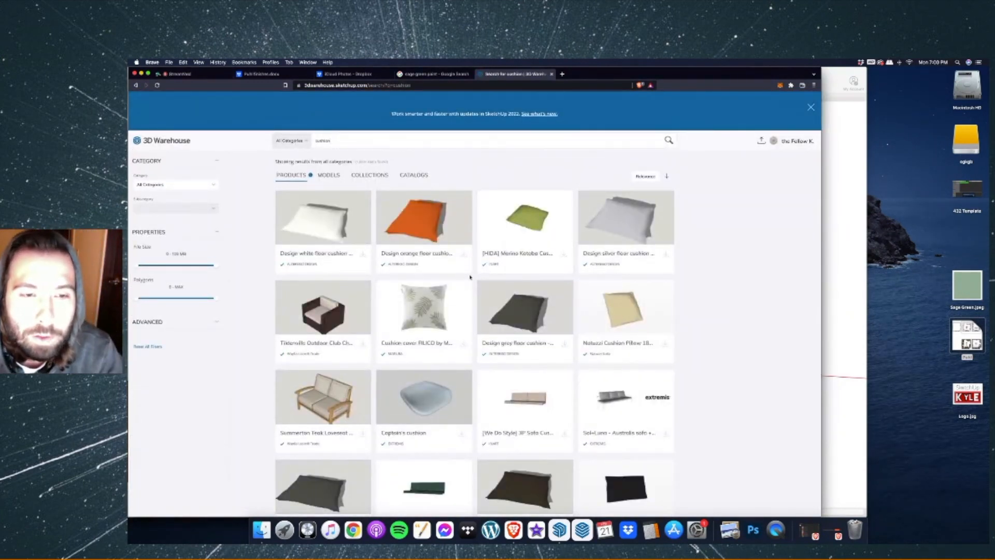
# Examine the cushion results among both products and models for one that suits the radiator cover's long top.
pyautogui.scroll(-5, 567, 319)
pyautogui.scroll(-6, 567, 319)
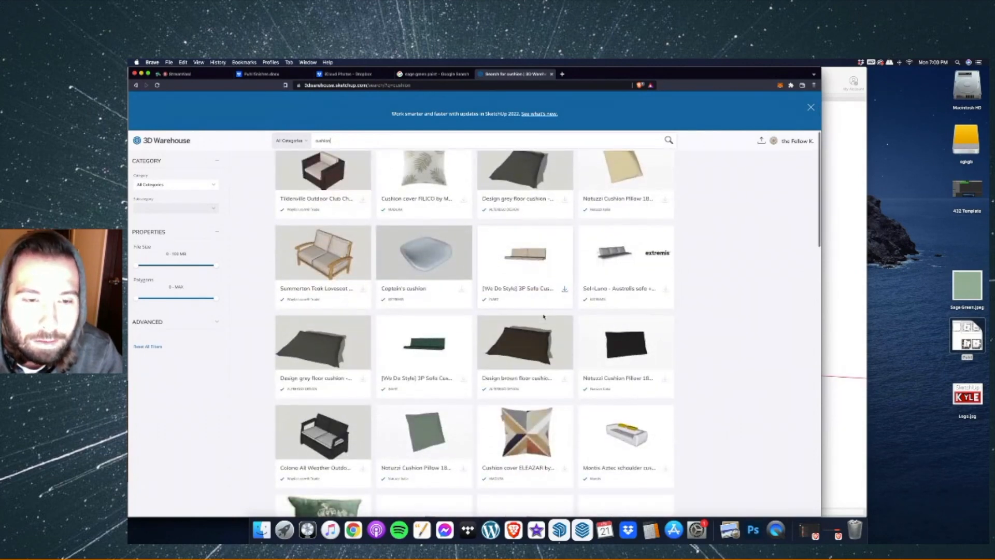
pyautogui.scroll(-8, 472, 307)
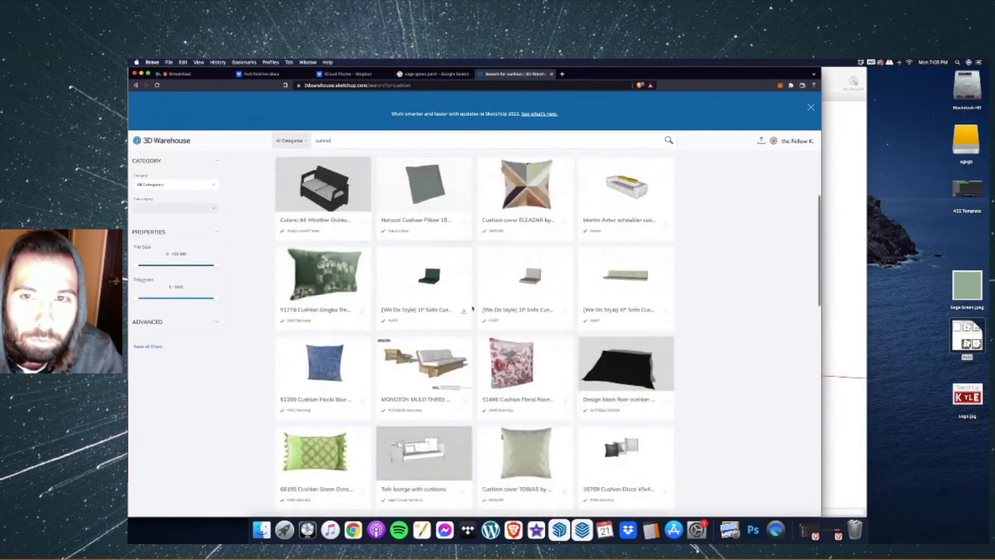
pyautogui.scroll(-10, 473, 309)
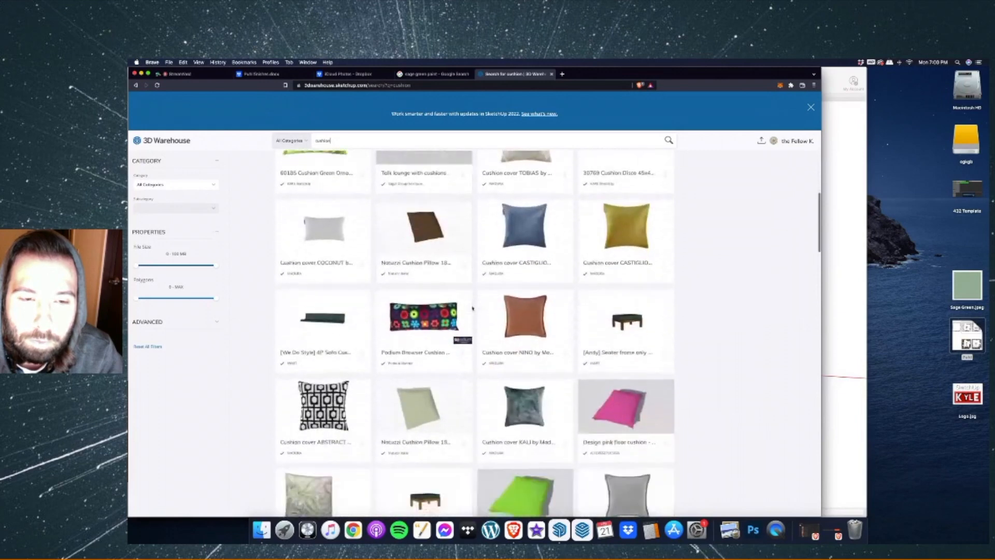
pyautogui.scroll(20, 473, 308)
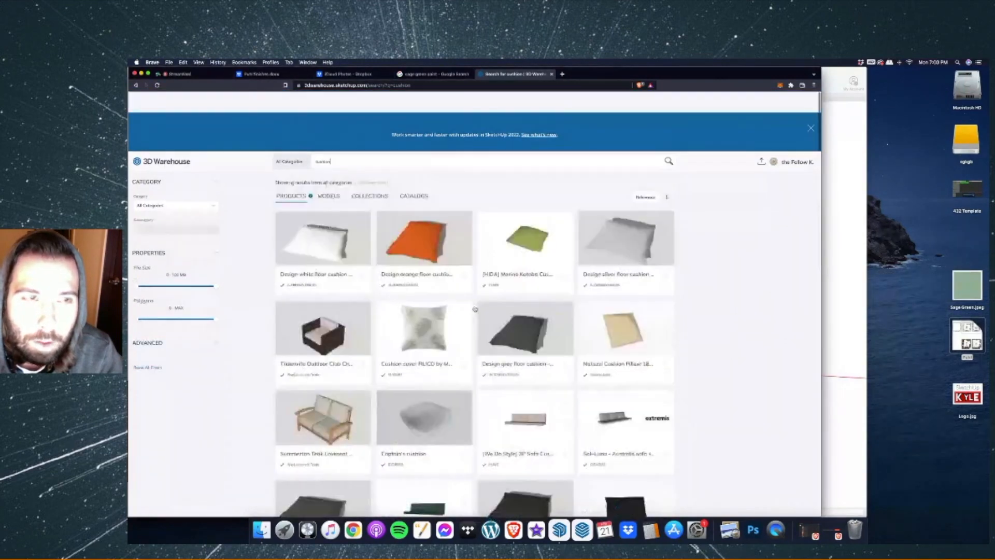
pyautogui.click(329, 176)
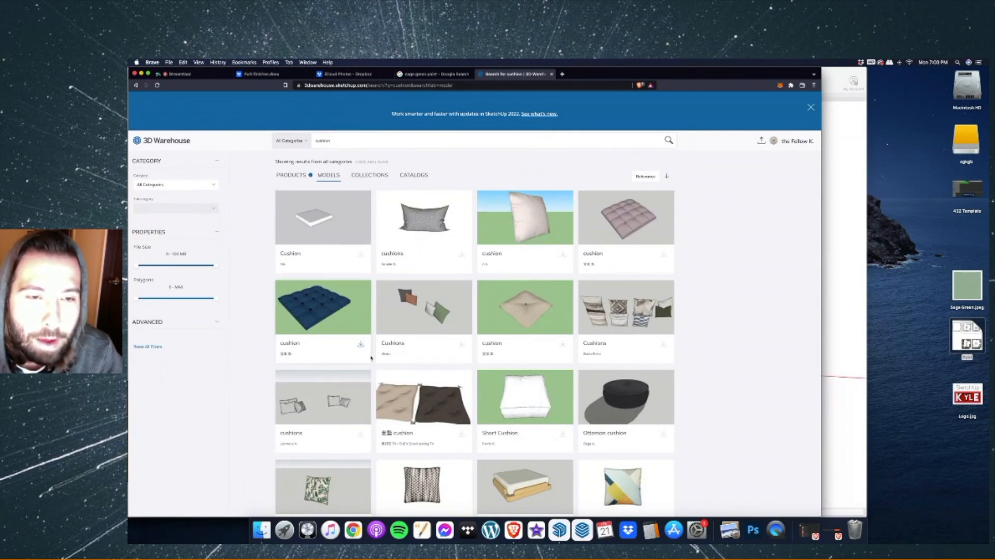
pyautogui.scroll(-2, 360, 325)
pyautogui.scroll(-9, 361, 325)
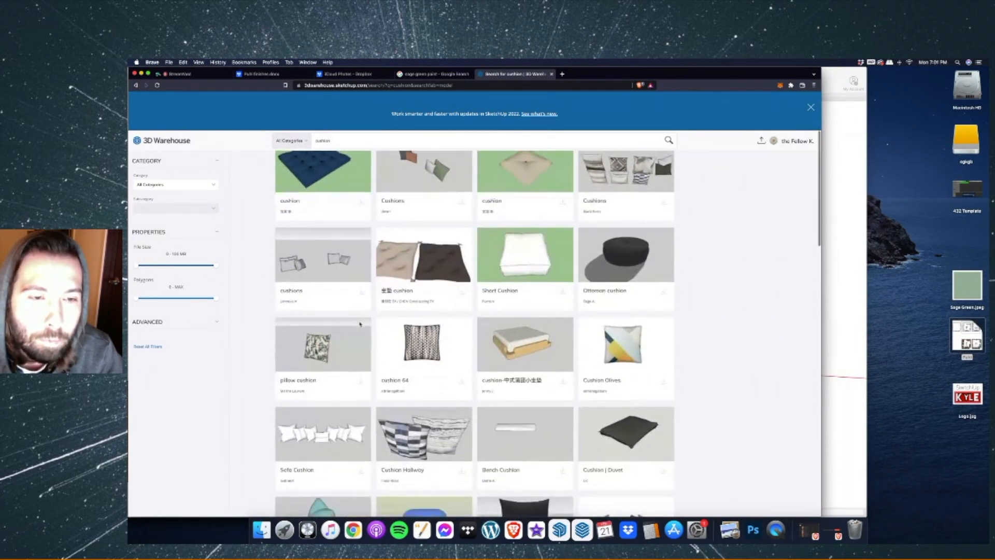
pyautogui.scroll(7, 359, 324)
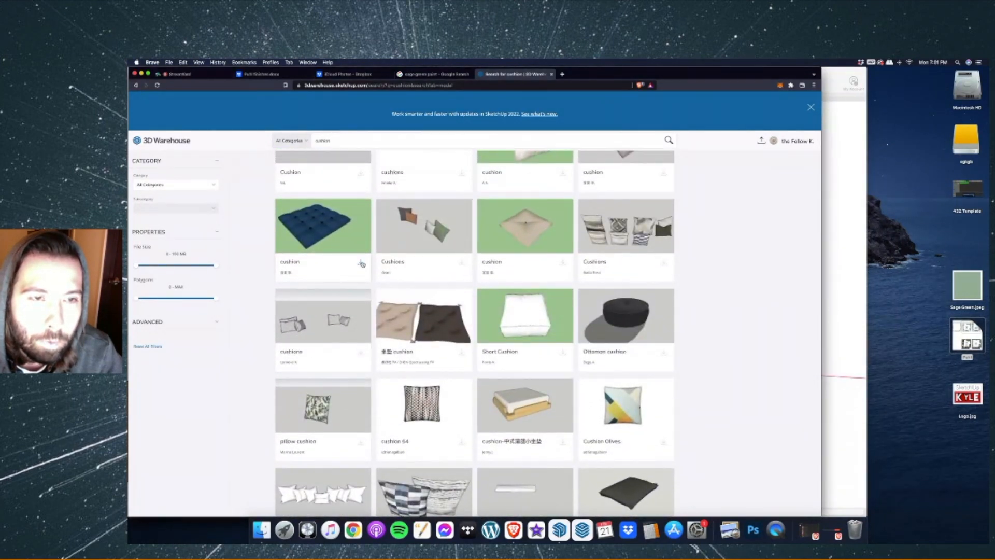
pyautogui.scroll(4, 361, 263)
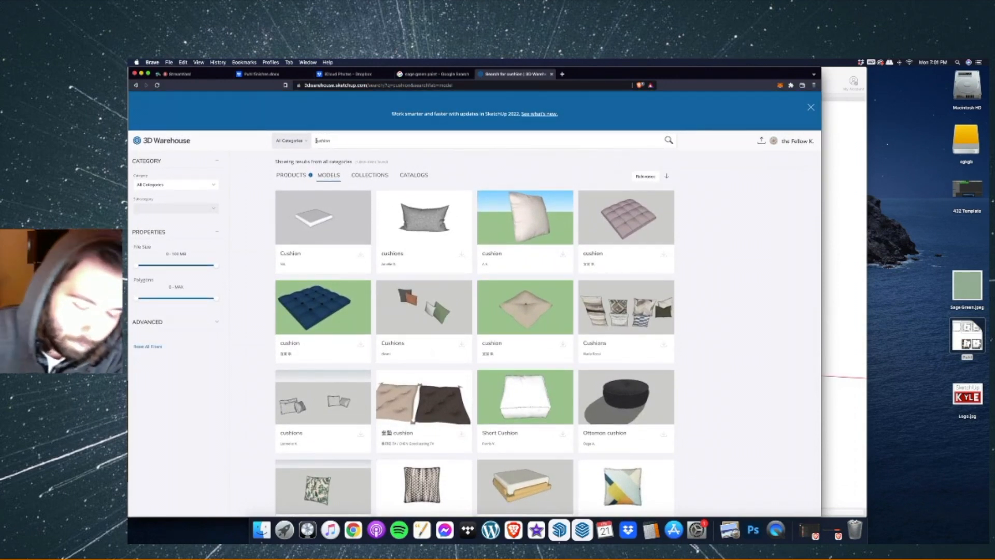
# Search the models for "bench cushion" and download the dark red Bench Cushion as a SketchUp 2021 model named "bench cushion" to the Desktop.
pyautogui.press('Return')
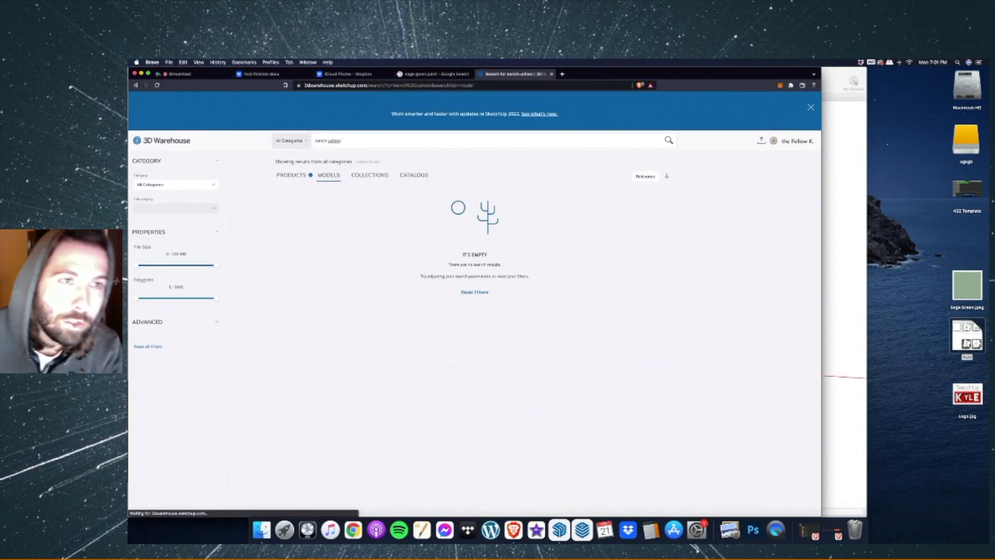
pyautogui.press('Return')
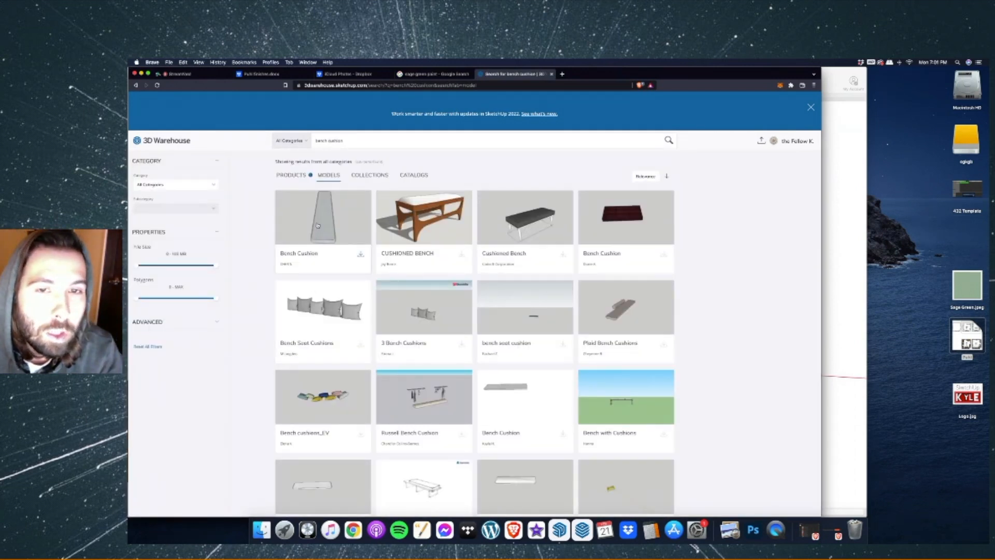
pyautogui.click(664, 255)
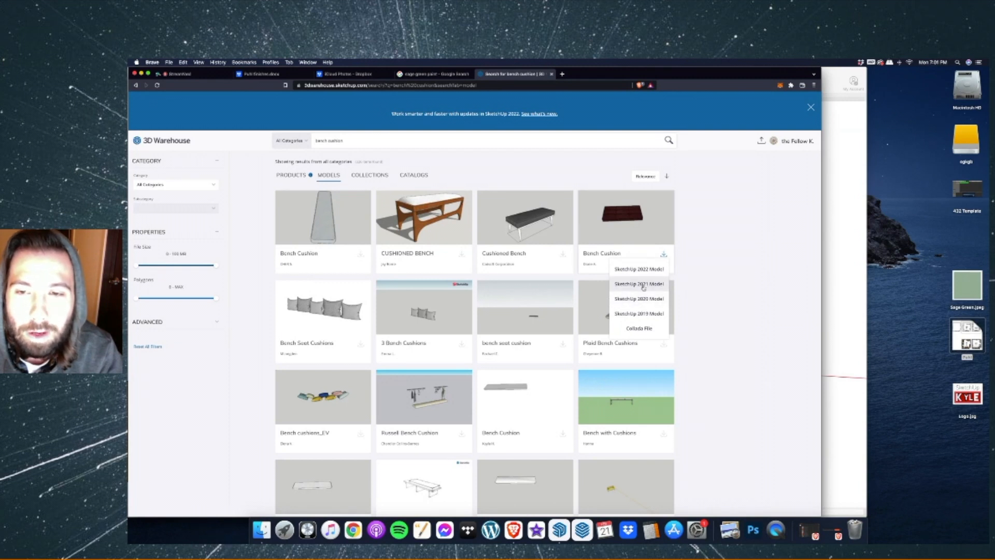
pyautogui.click(643, 286)
pyautogui.press('BackSpace')
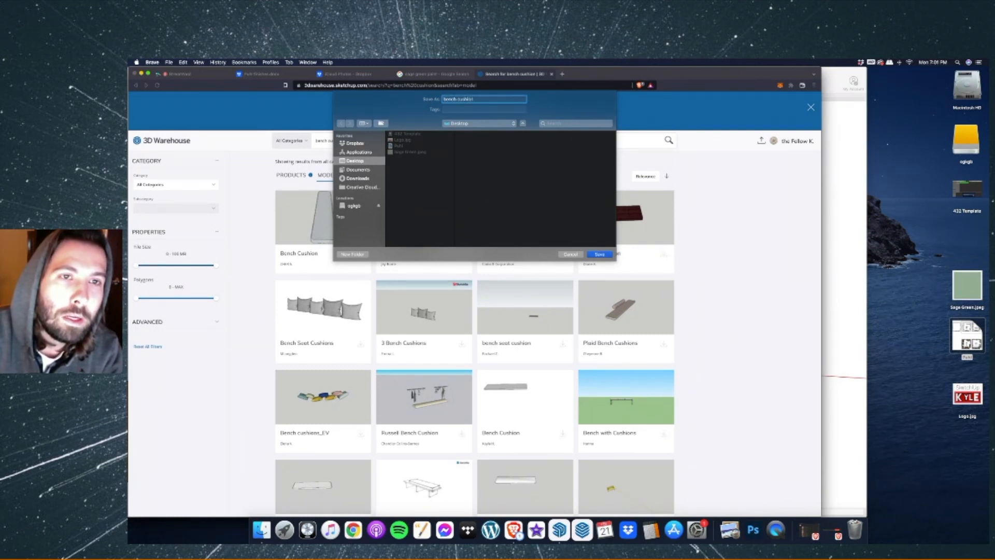
pyautogui.press('Return')
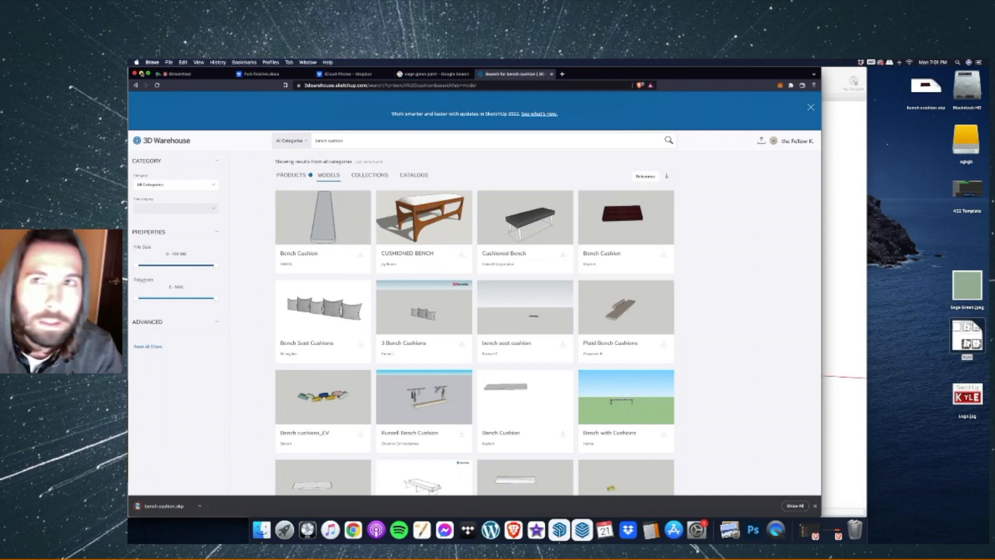
# Return to SketchUp and import the bench cushion model from the Desktop.
pyautogui.click(141, 73)
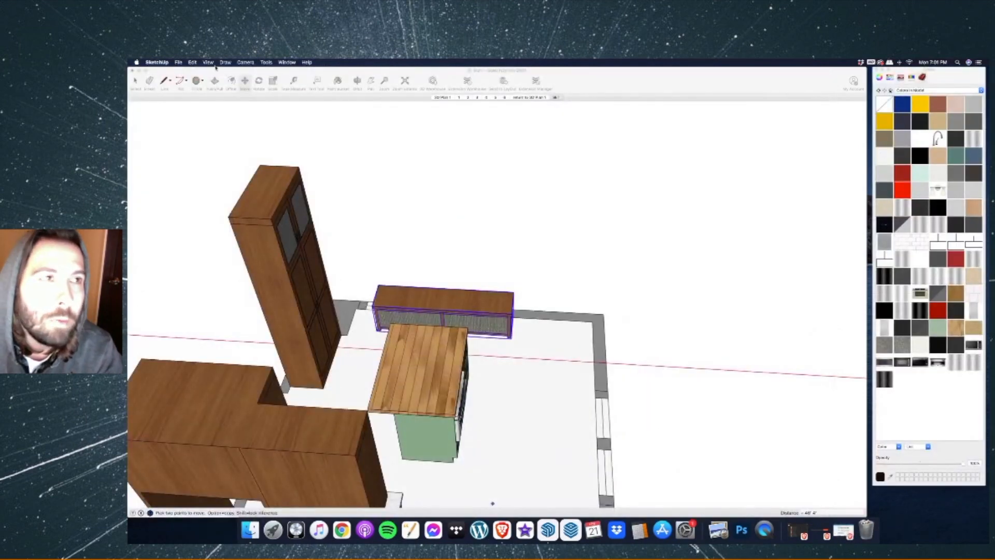
pyautogui.click(178, 62)
pyautogui.click(187, 183)
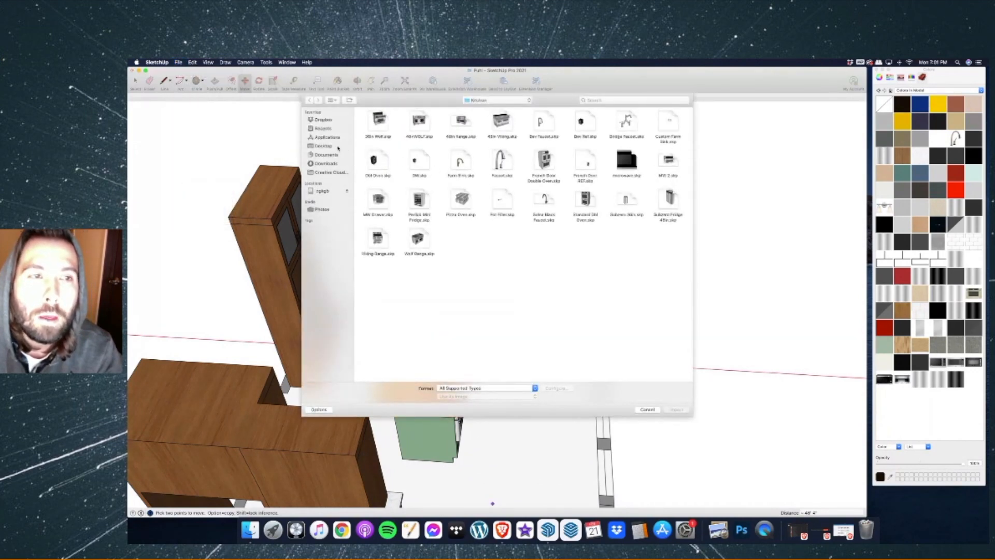
pyautogui.click(340, 147)
pyautogui.doubleClick(409, 124)
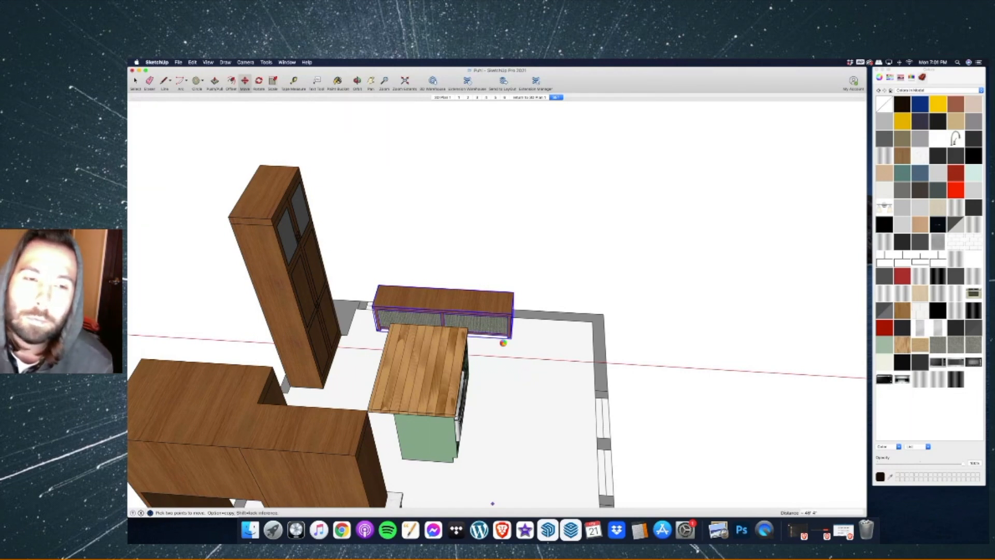
# Move the bench cushion by its corner to the radiator cover's end leg and raise it 18" onto the cover's top.
pyautogui.scroll(2, 503, 342)
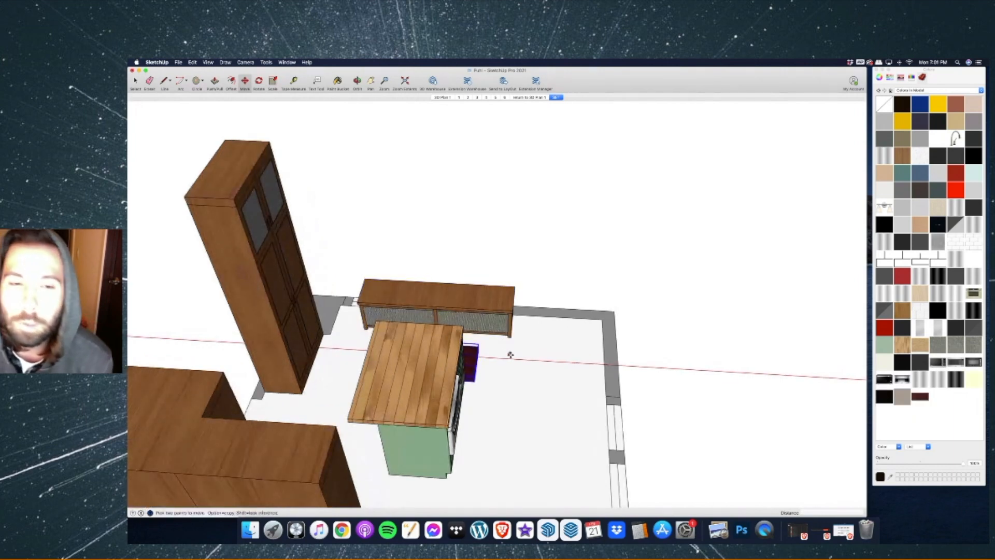
pyautogui.scroll(3, 573, 372)
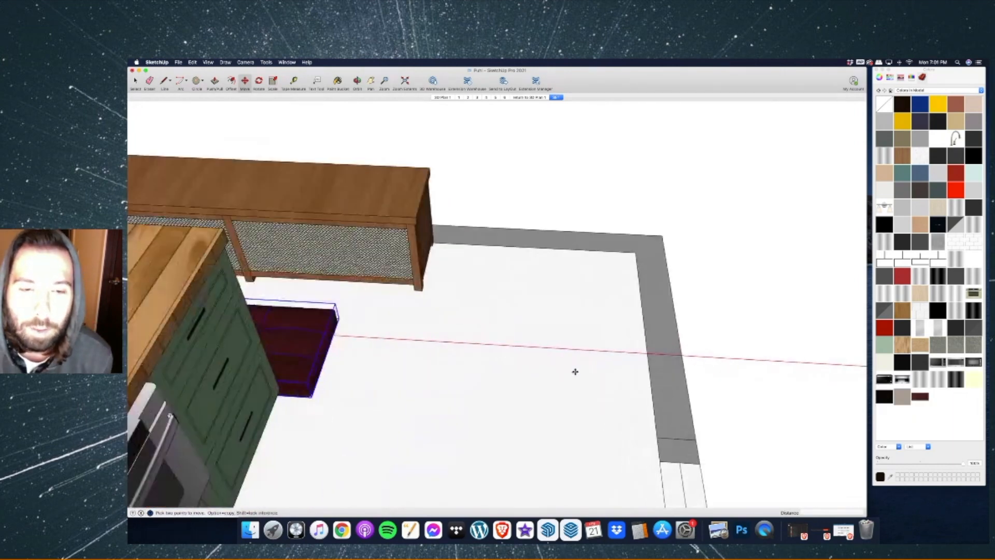
pyautogui.click(309, 397)
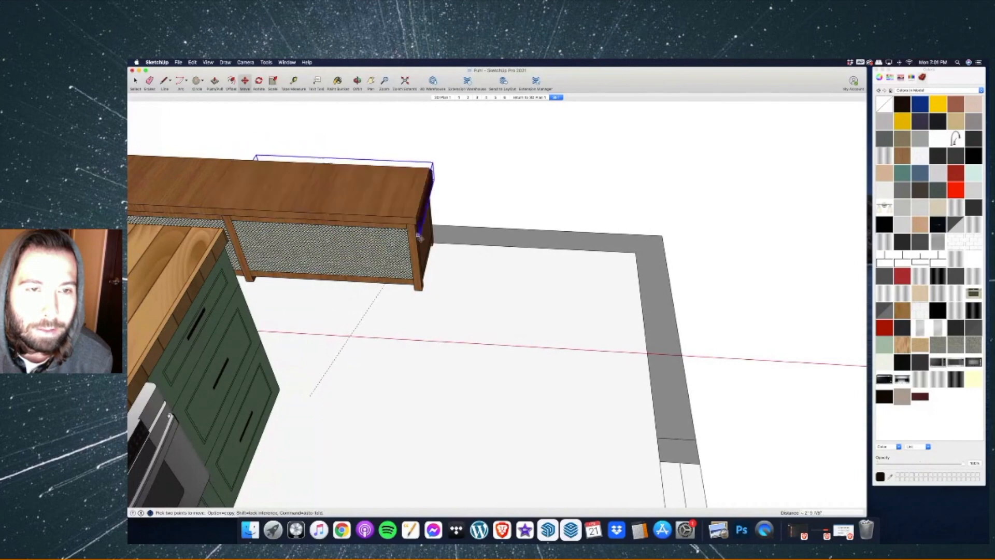
pyautogui.click(412, 288)
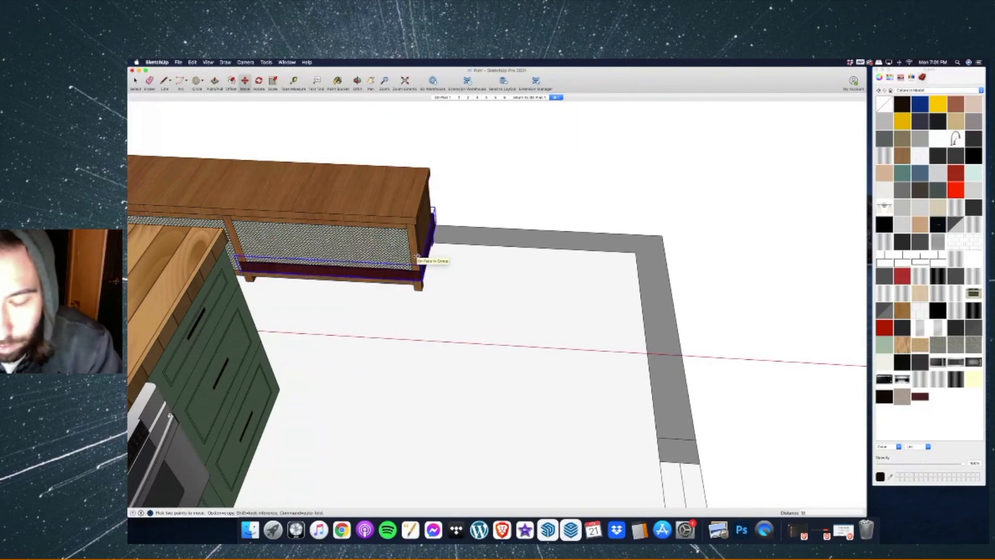
pyautogui.press('Return')
pyautogui.scroll(-5, 541, 325)
pyautogui.scroll(2, 333, 225)
pyautogui.scroll(-6, 578, 319)
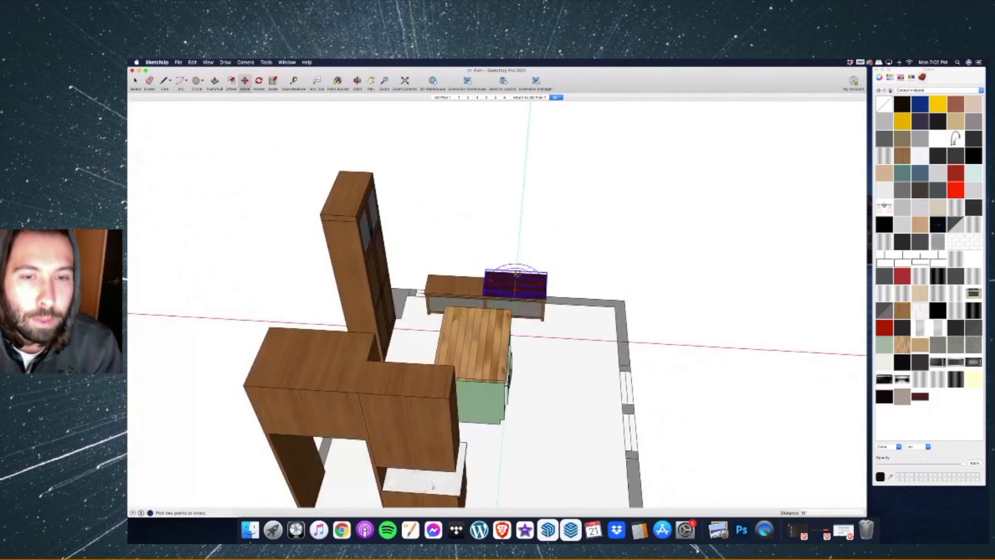
# Scale the cushion's depth from its wall side so it lines up with the radiator cover's back edge.
pyautogui.scroll(5, 516, 273)
pyautogui.moveTo(589, 216); pyautogui.dragTo(606, 220, button='middle')
pyautogui.moveTo(343, 227); pyautogui.dragTo(303, 117, button='middle')
pyautogui.click(266, 62)
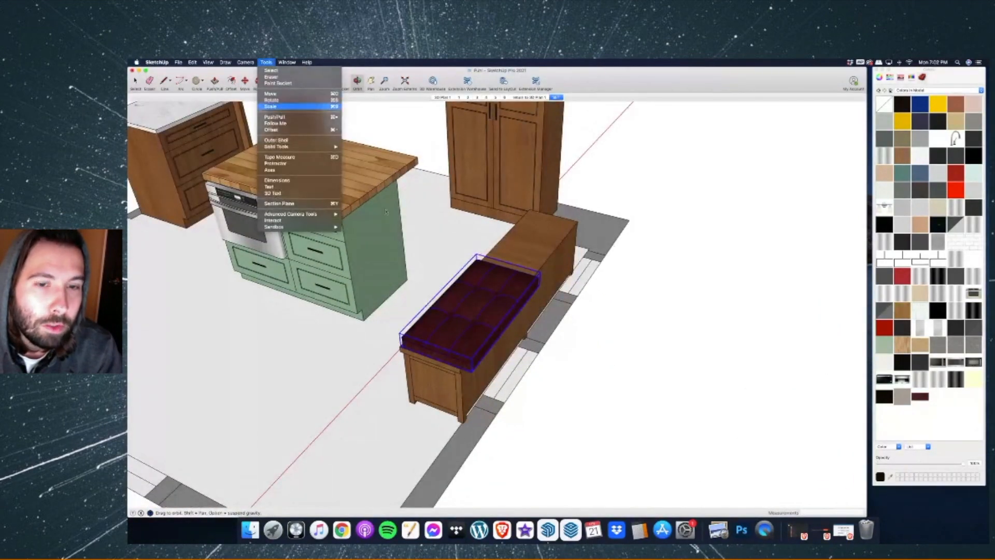
pyautogui.click(271, 106)
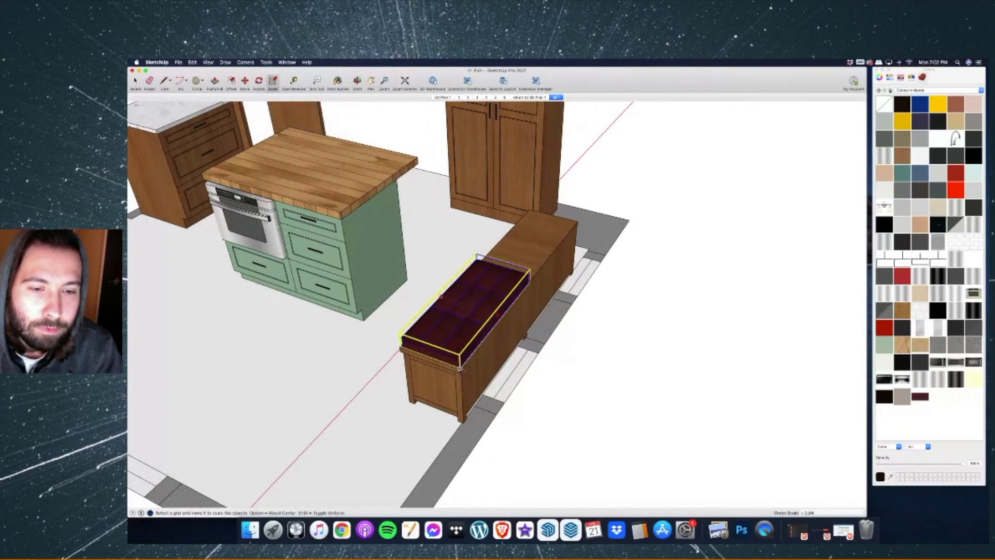
pyautogui.click(460, 370)
pyautogui.click(429, 350)
pyautogui.click(461, 370)
# Scale the cushion's depth from its room side so it lines up with the radiator cover's front edge.
pyautogui.click(357, 81)
pyautogui.moveTo(366, 132); pyautogui.dragTo(657, 158)
pyautogui.scroll(4, 640, 343)
pyautogui.click(266, 62)
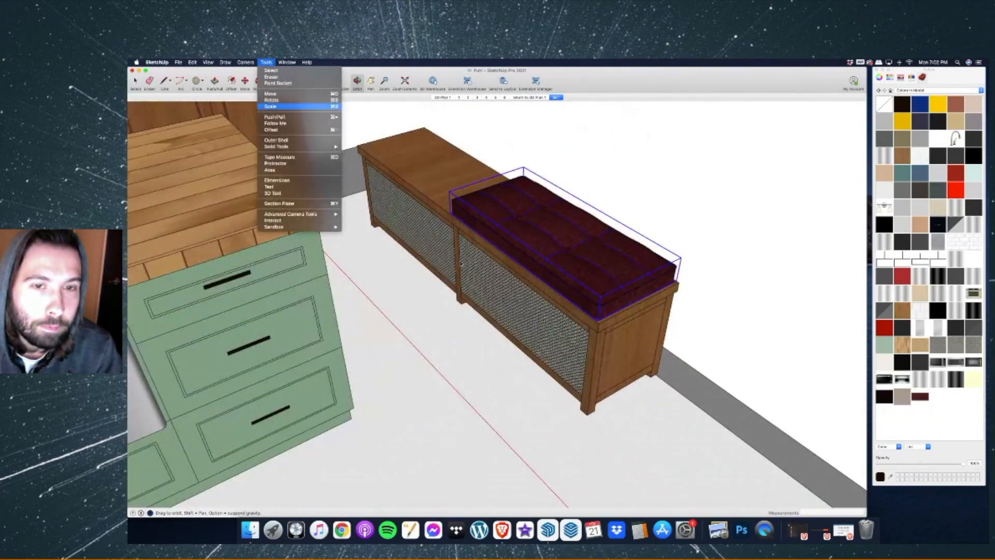
pyautogui.click(271, 106)
pyautogui.moveTo(514, 249); pyautogui.dragTo(518, 249)
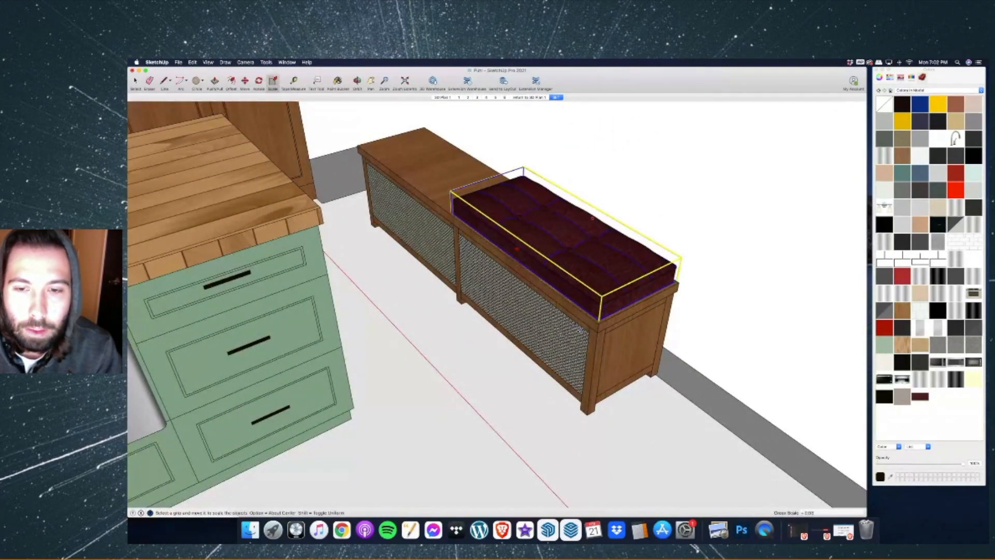
pyautogui.click(597, 343)
# Scale the cushion's length along the red axis so it ends at the centre of the radiator cover's middle post.
pyautogui.click(357, 82)
pyautogui.moveTo(392, 197); pyautogui.dragTo(737, 158)
pyautogui.click(267, 62)
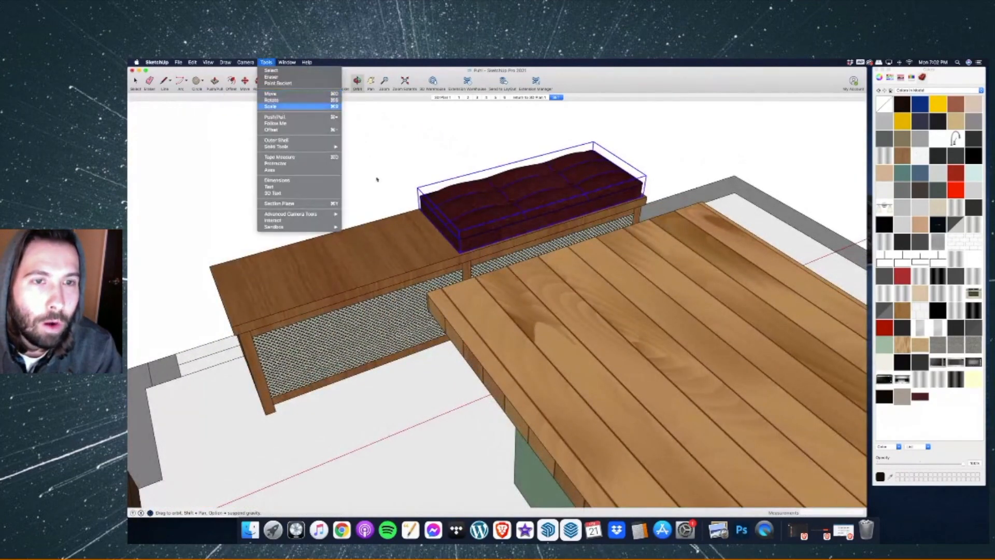
pyautogui.click(270, 106)
pyautogui.scroll(5, 482, 197)
pyautogui.click(482, 195)
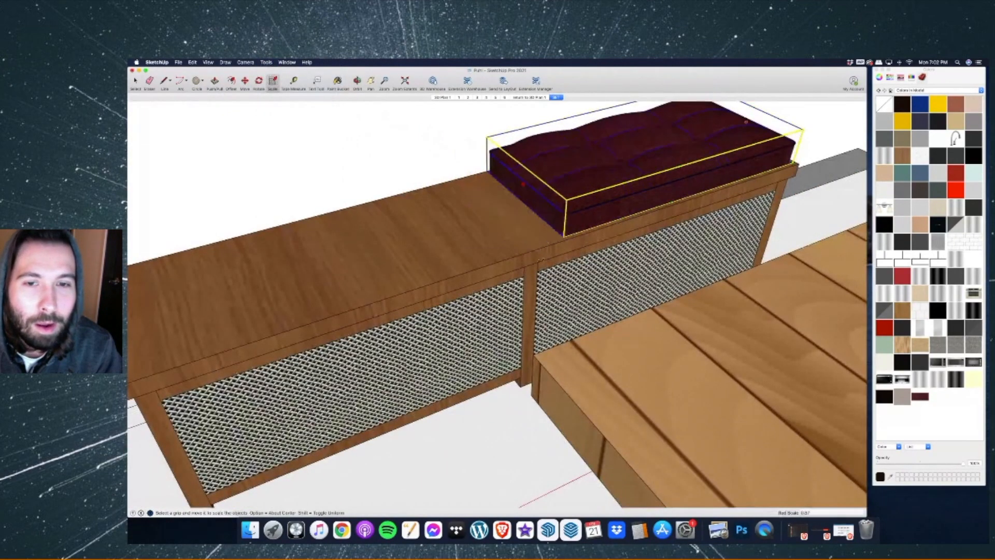
pyautogui.scroll(5, 534, 264)
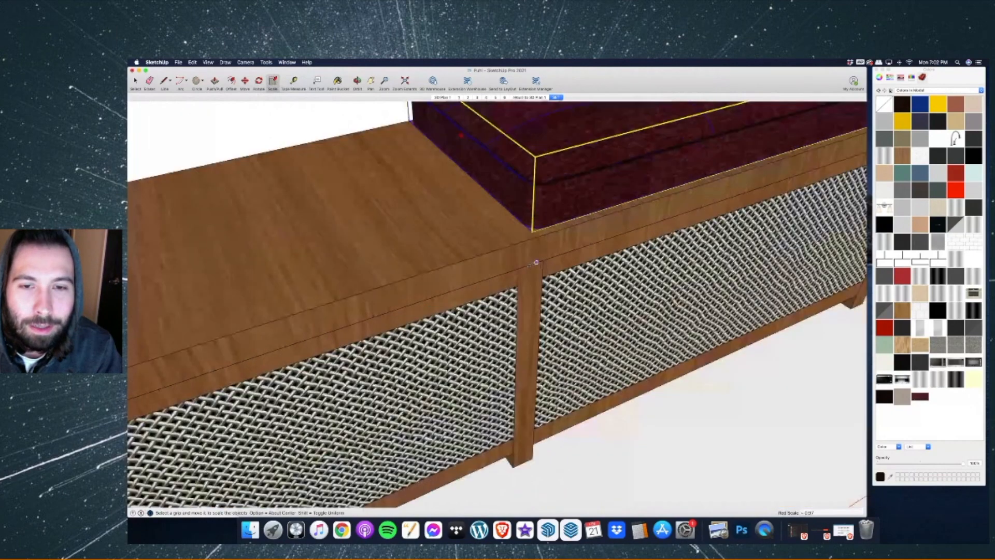
pyautogui.scroll(-5, 534, 264)
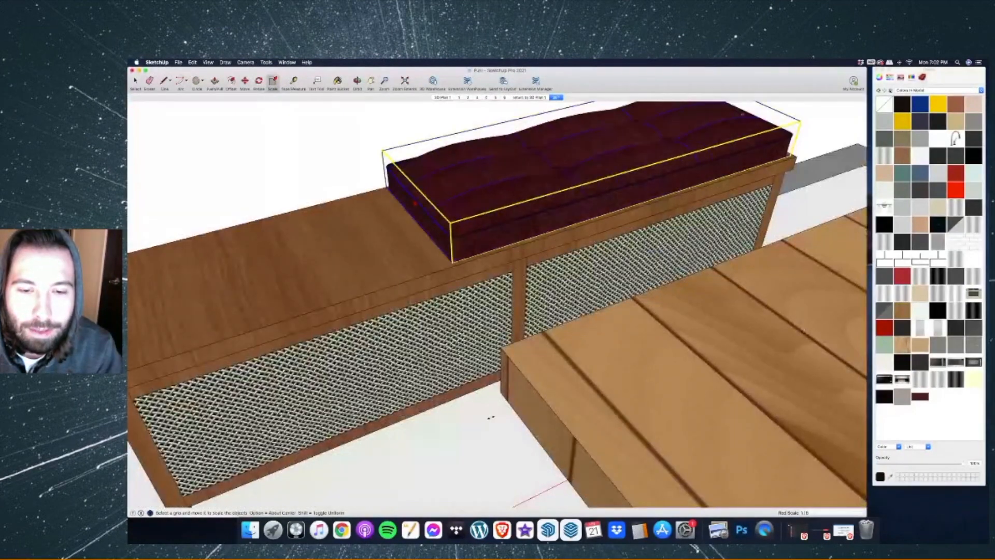
pyautogui.scroll(5, 527, 406)
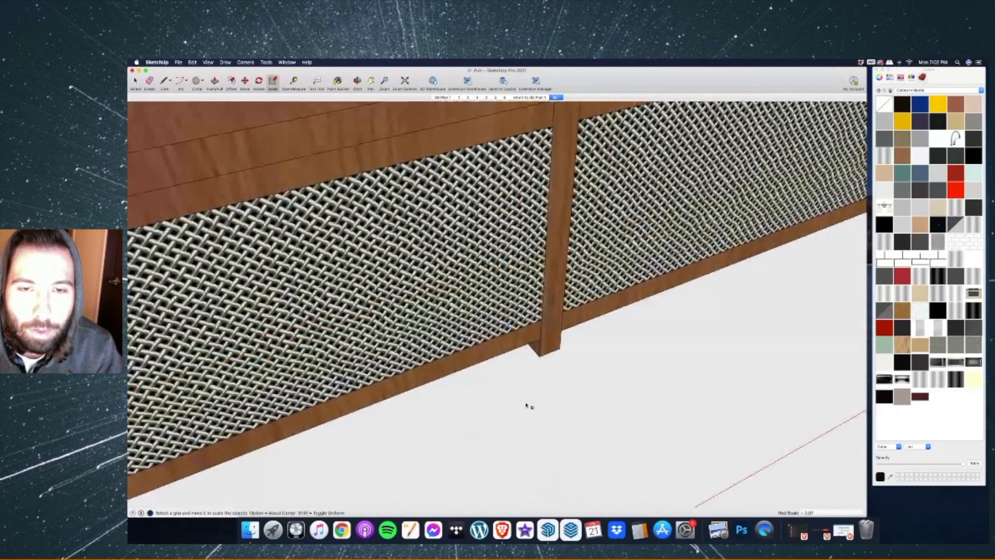
pyautogui.scroll(-5, 527, 406)
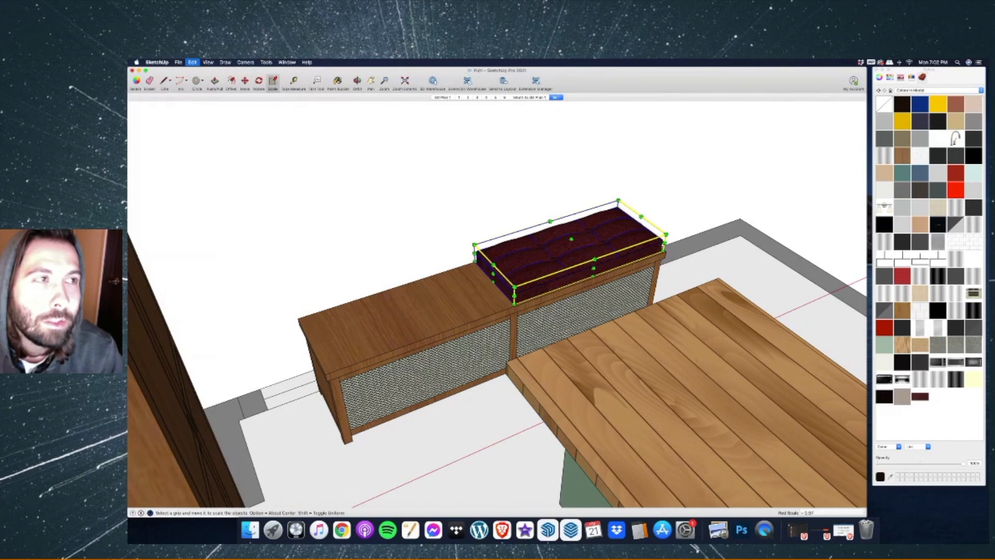
# Paste a second copy of the cushion near the radiator cover and hide the island in front of it.
pyautogui.click(136, 81)
pyautogui.rightClick(569, 399)
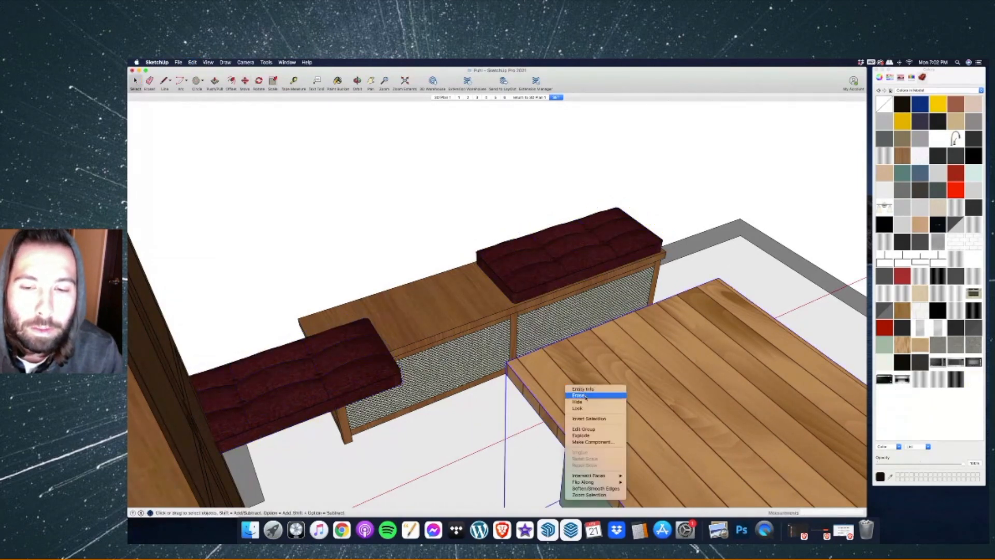
pyautogui.click(578, 400)
# Move the second cushion by its bottom corner onto the radiator cover, end to end with the first cushion.
pyautogui.press('m')
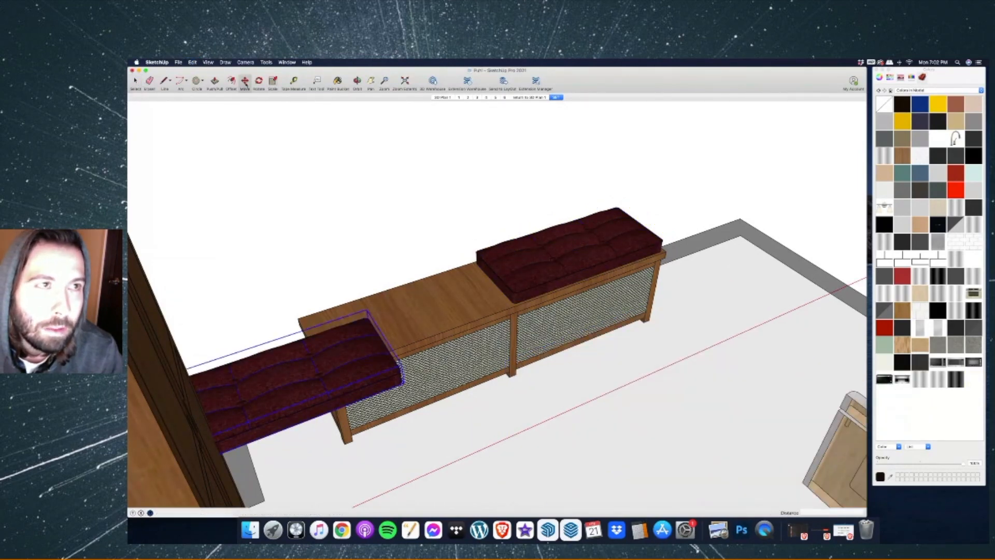
pyautogui.scroll(6, 390, 366)
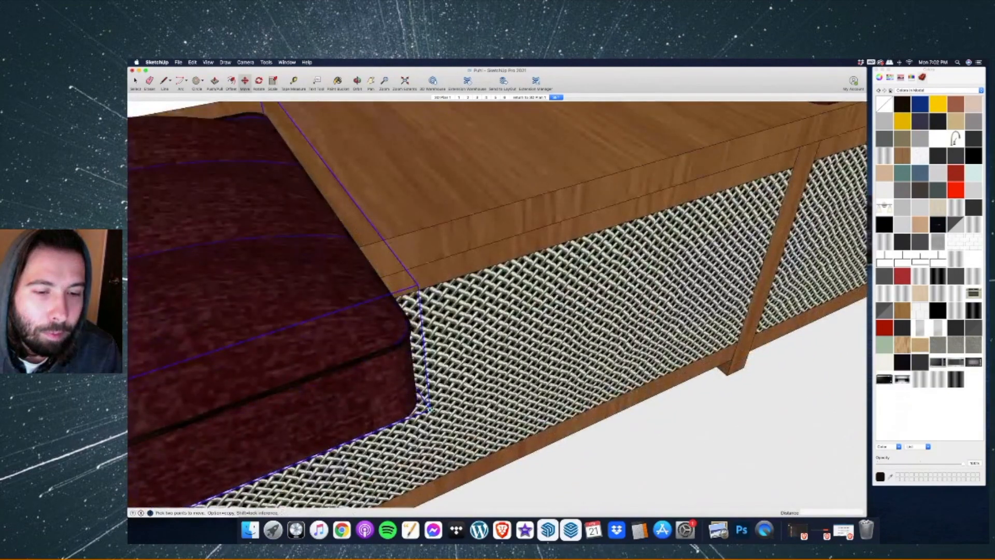
pyautogui.click(428, 408)
pyautogui.scroll(-6, 429, 408)
pyautogui.scroll(5, 510, 273)
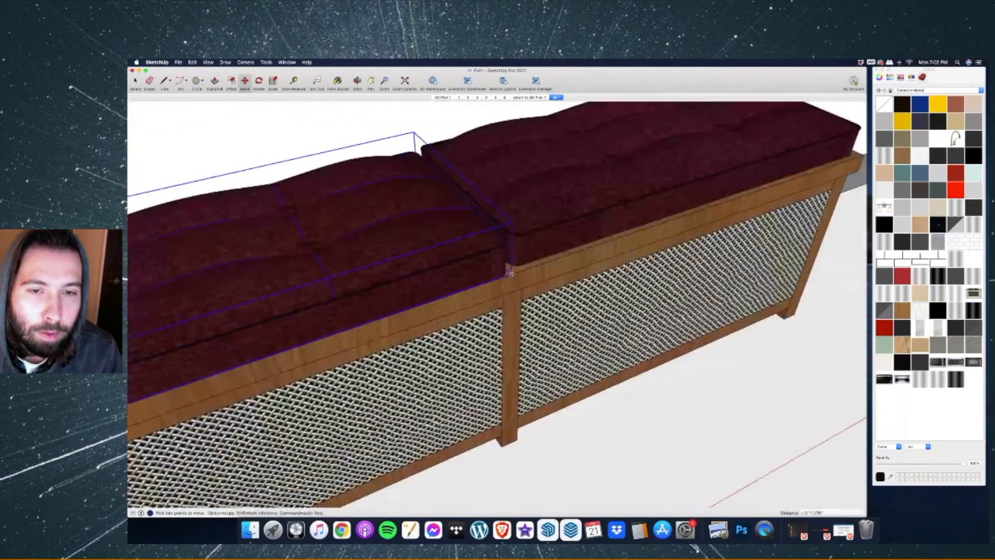
pyautogui.scroll(-5, 511, 273)
# Shift the second cushion toward the wall so it sits flush with the back edge of the cover's top.
pyautogui.moveTo(353, 171); pyautogui.dragTo(291, 130, button='middle')
pyautogui.click(423, 244)
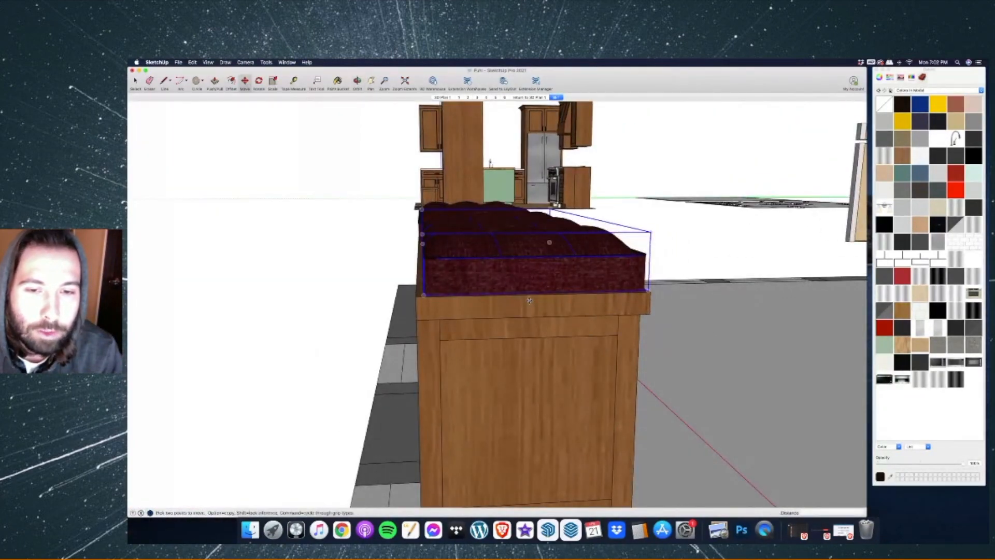
pyautogui.click(416, 245)
pyautogui.press('Return')
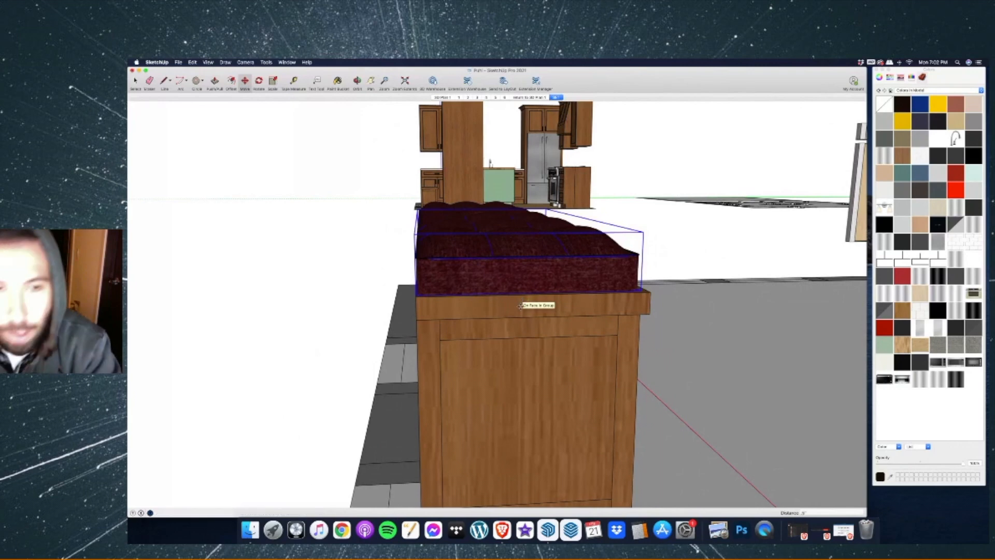
# Sample the dark red material from the cushion with the Paint Bucket.
pyautogui.moveTo(409, 116); pyautogui.dragTo(279, 395, button='middle')
pyautogui.scroll(-7, 591, 342)
pyautogui.moveTo(593, 342); pyautogui.dragTo(401, 346)
pyautogui.scroll(8, 251, 283)
pyautogui.click(136, 83)
pyautogui.click(175, 151)
pyautogui.click(358, 82)
pyautogui.scroll(6, 385, 279)
pyautogui.moveTo(419, 288); pyautogui.dragTo(487, 196)
pyautogui.press('b')
pyautogui.keyDown('super'); pyautogui.click(483, 242); pyautogui.keyUp('super')
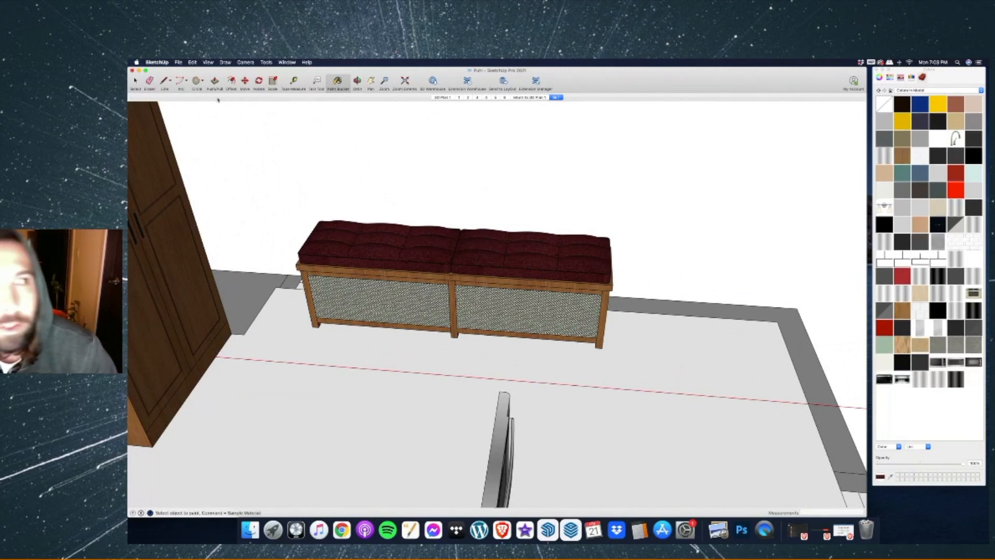
# Show the Colors material library and open the first cushion's nested components down to one tufted panel's faces.
pyautogui.click(136, 82)
pyautogui.click(537, 278)
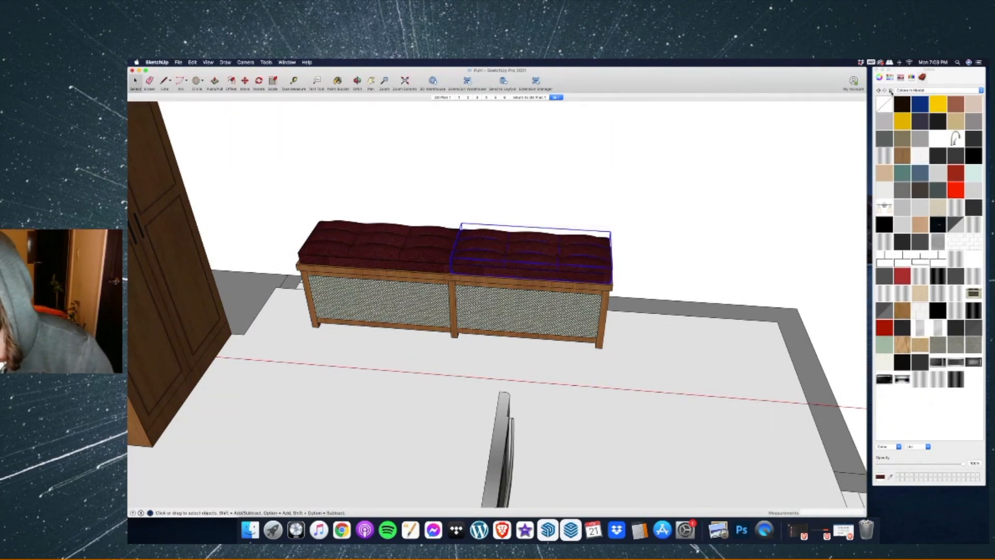
pyautogui.click(880, 91)
pyautogui.scroll(-1, 912, 217)
pyautogui.scroll(1, 913, 218)
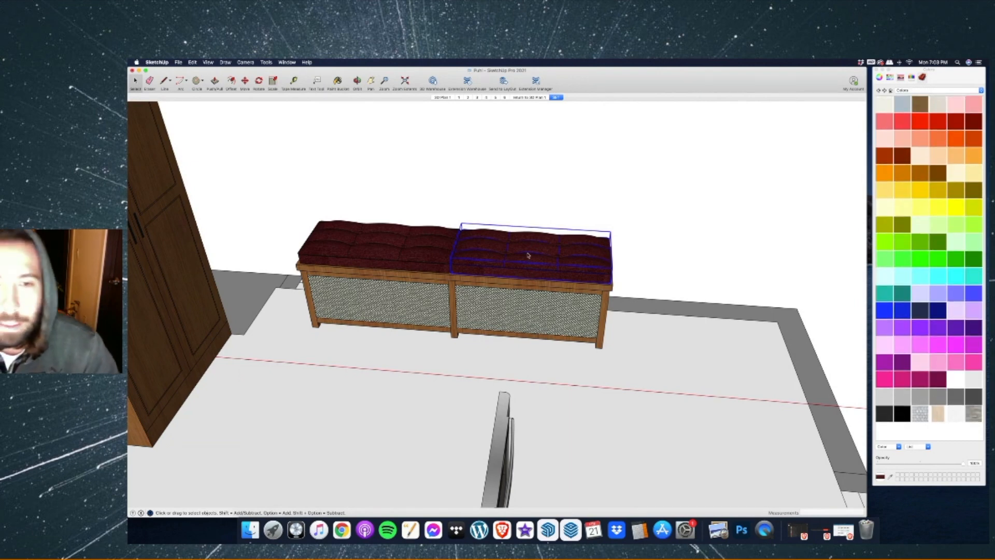
pyautogui.doubleClick(529, 255)
pyautogui.scroll(5, 552, 258)
pyautogui.doubleClick(512, 264)
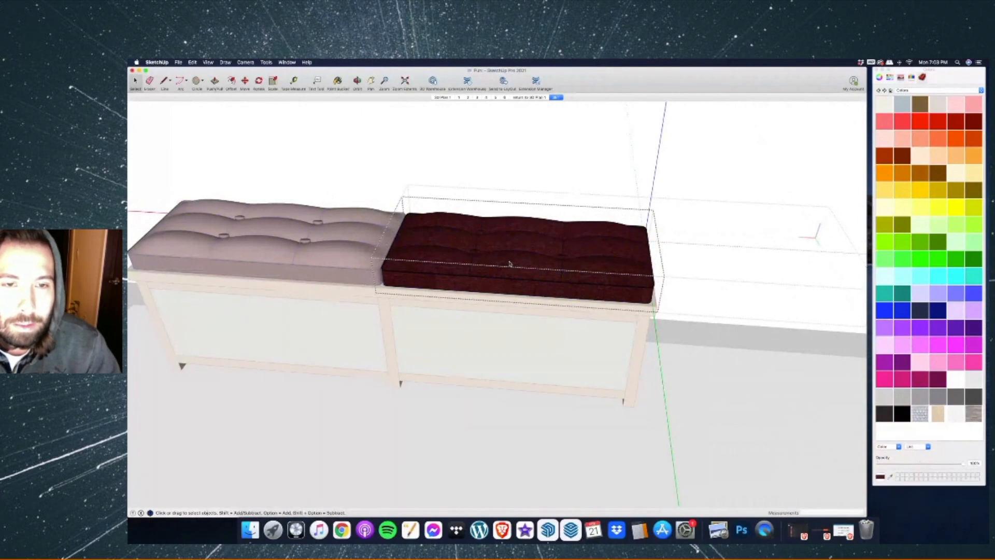
pyautogui.doubleClick(510, 264)
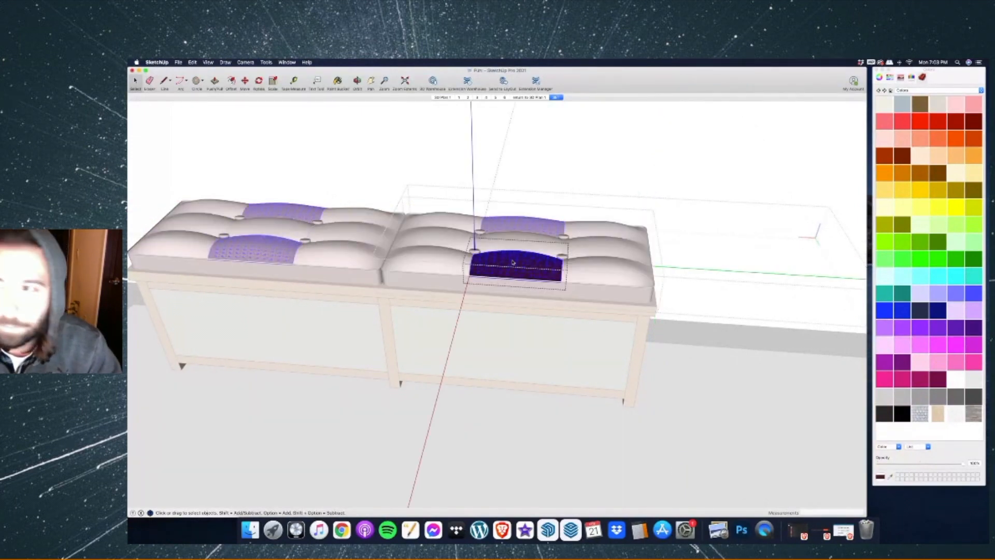
pyautogui.press('Escape')
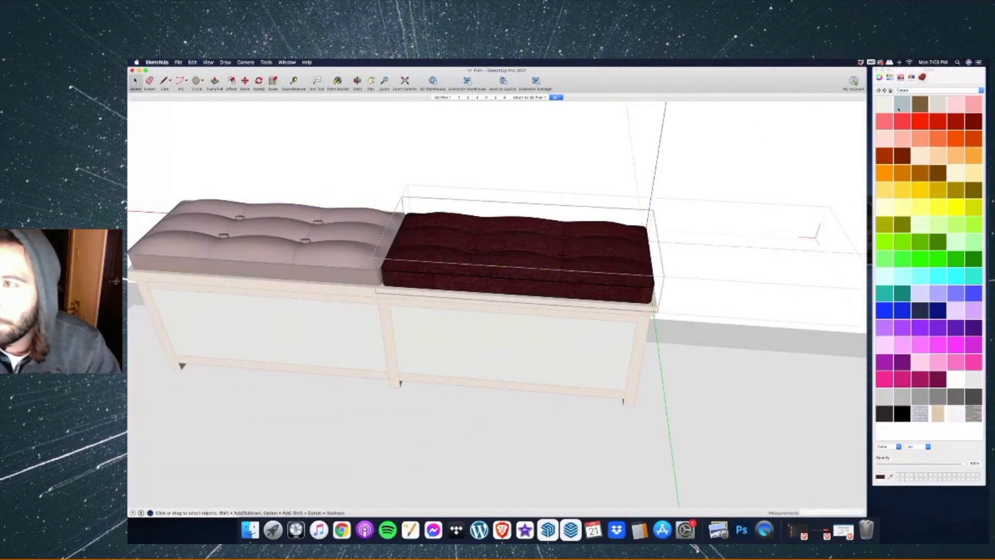
pyautogui.doubleClick(632, 249)
pyautogui.press('super+a')
pyautogui.scroll(-1, 919, 264)
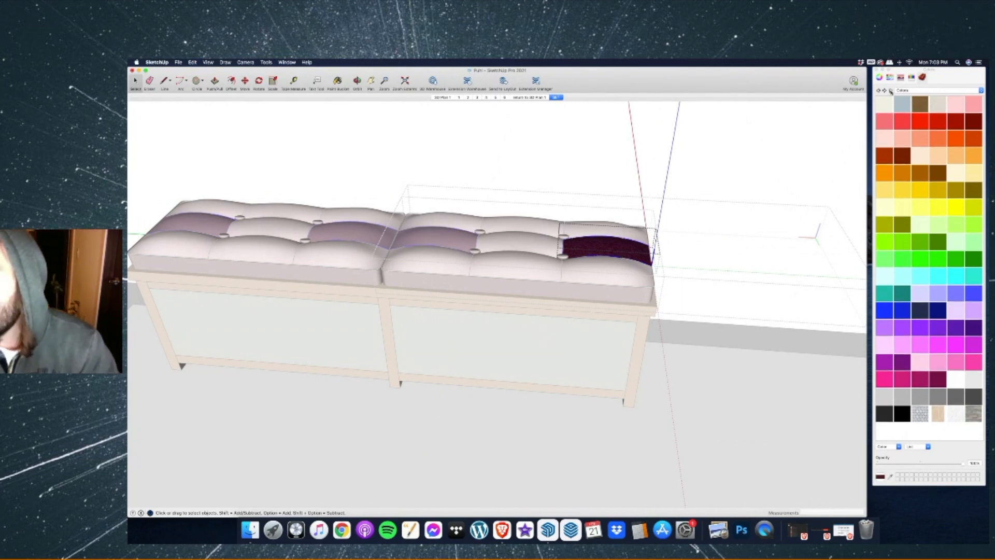
# Try to recolour the opened cushion panel with the yellow material from the model's own colours.
pyautogui.click(891, 91)
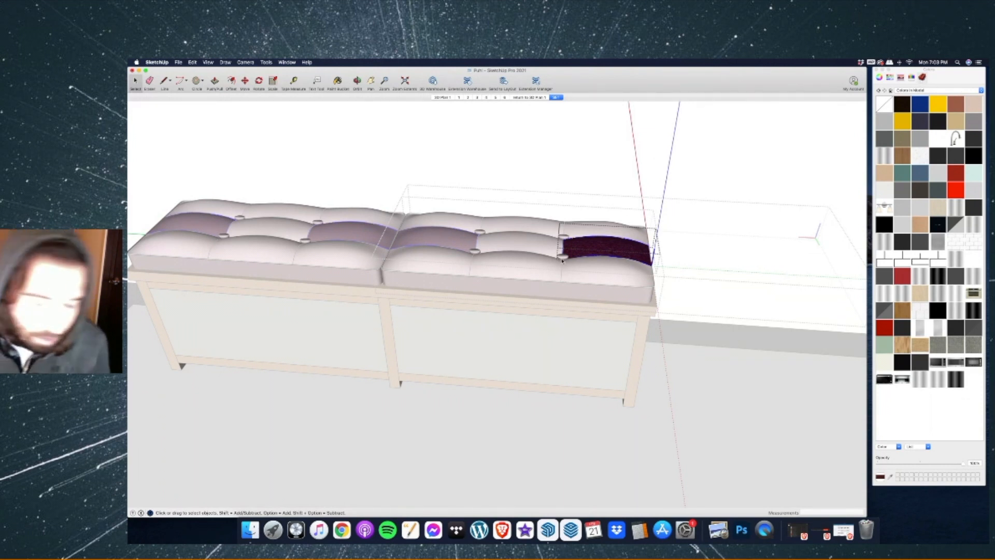
pyautogui.press('b')
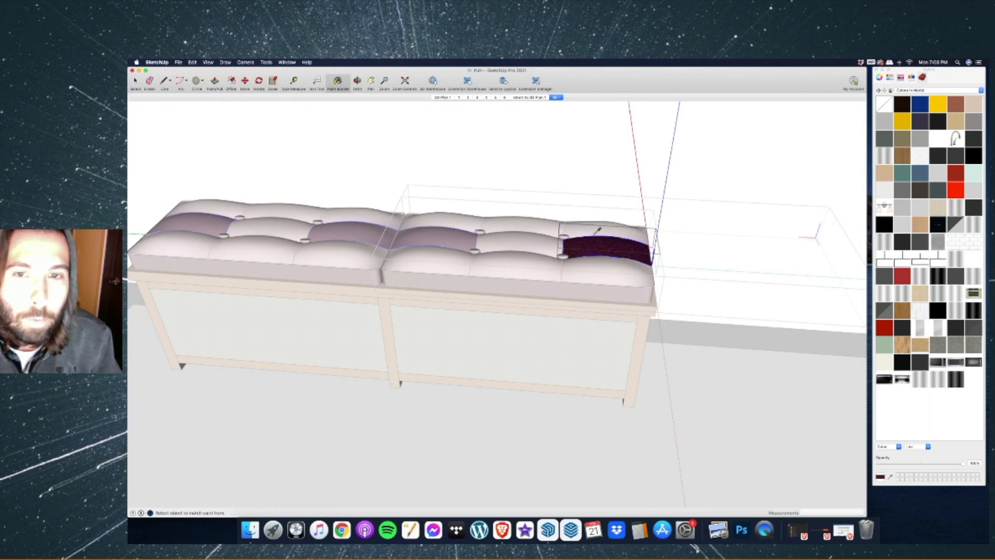
pyautogui.click(938, 106)
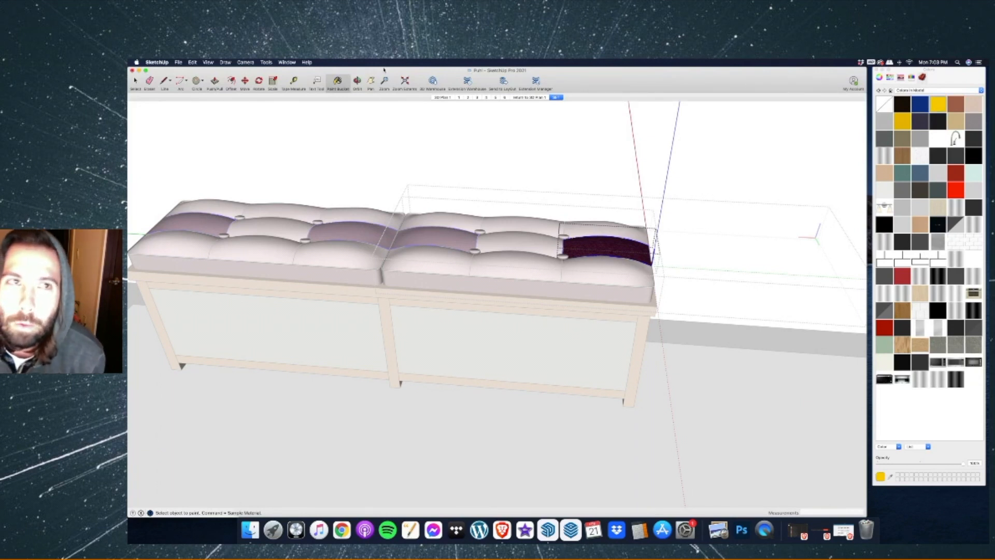
pyautogui.click(594, 252)
pyautogui.click(357, 82)
pyautogui.moveTo(484, 169); pyautogui.dragTo(254, 123)
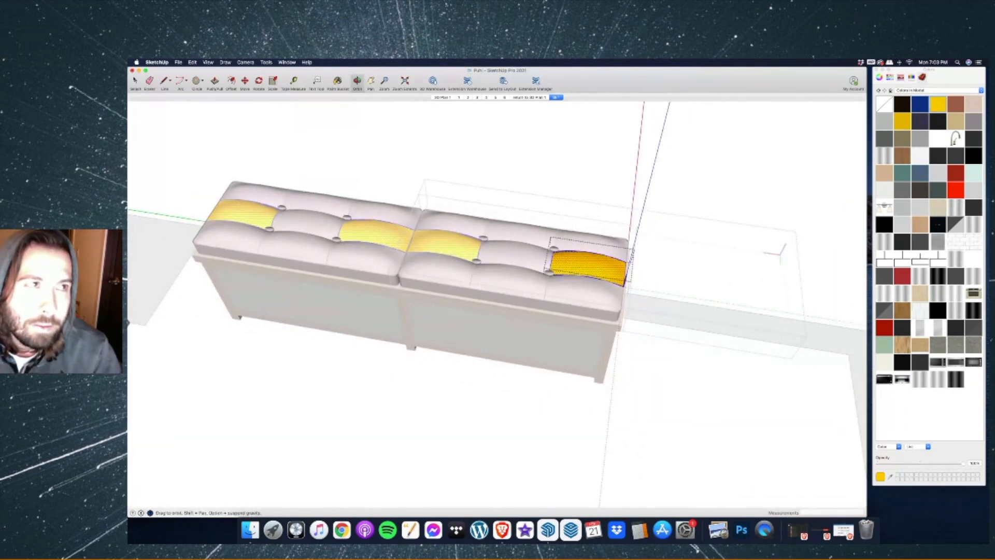
pyautogui.press('space')
pyautogui.click(540, 275)
pyautogui.scroll(-5, 539, 275)
pyautogui.scroll(4, 524, 274)
# Undo the yellow paint on the cushion panels and back out of the opened cushion components.
pyautogui.press('super+z')
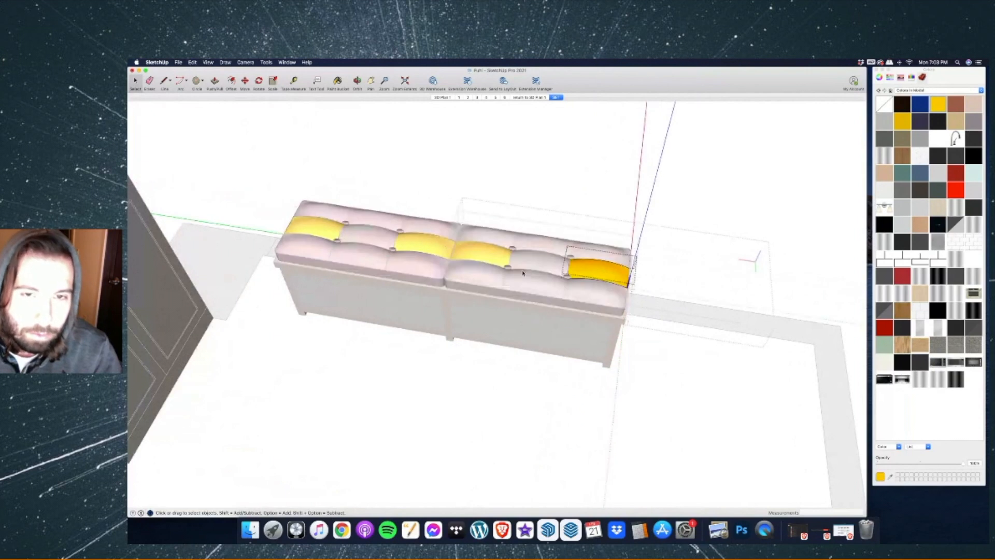
pyautogui.press('super+z')
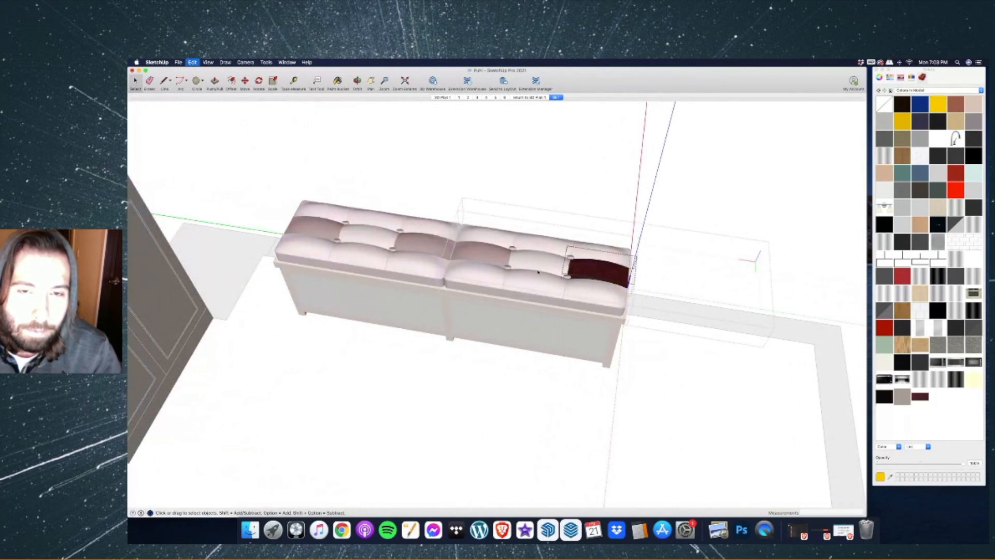
pyautogui.press('super+z')
pyautogui.press('super+z')
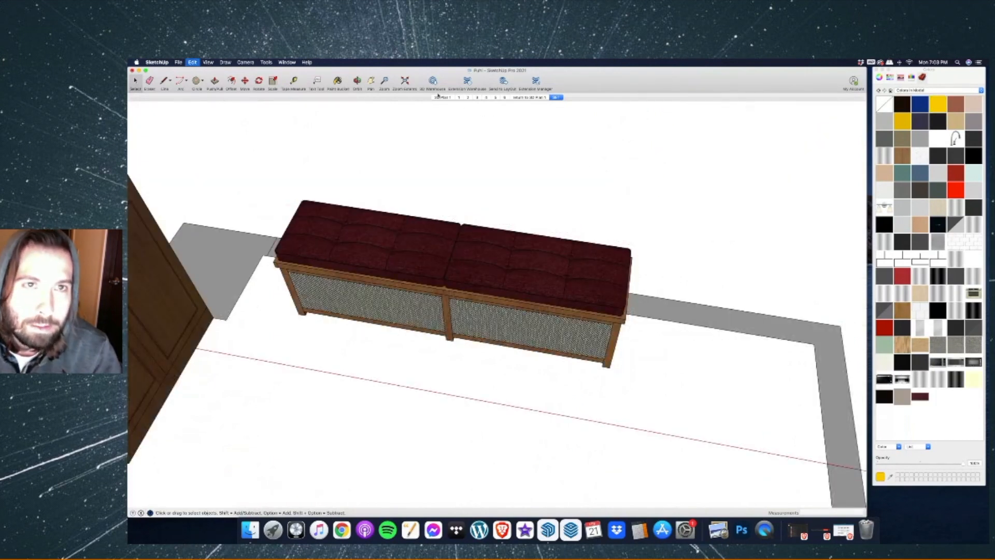
# Switch to the first saved scene and open the dark red cushion material for editing with the colour wheel.
pyautogui.click(445, 97)
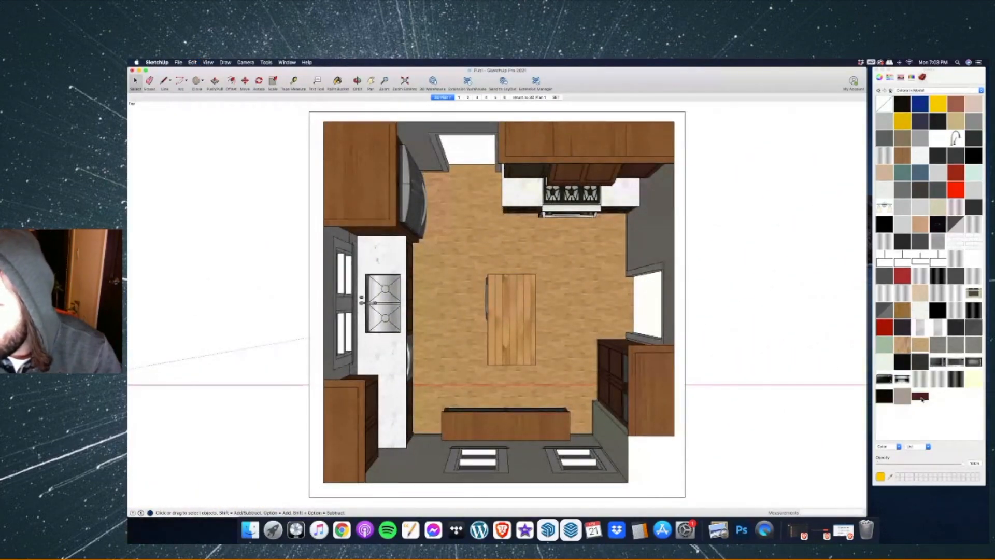
pyautogui.click(920, 397)
pyautogui.rightClick(926, 400)
pyautogui.click(933, 408)
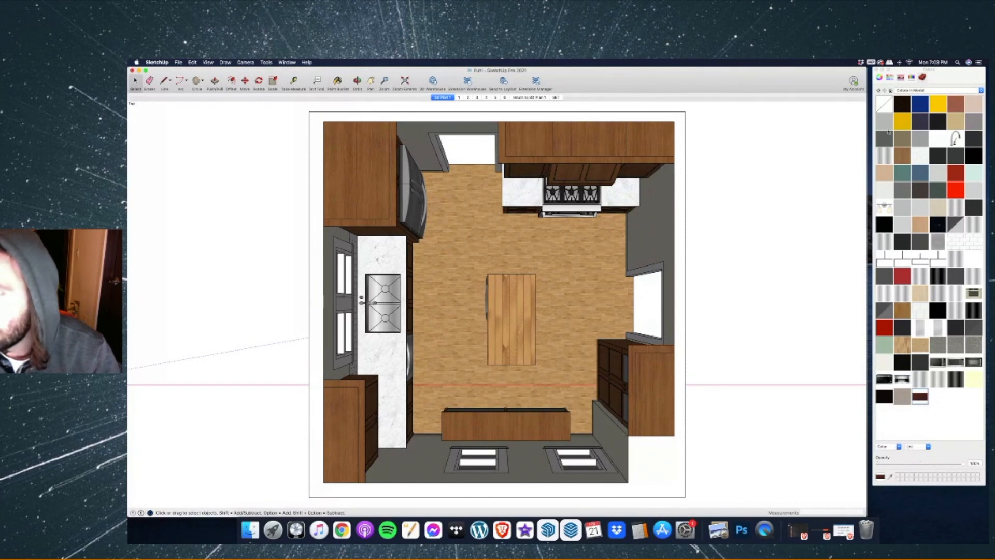
pyautogui.click(880, 77)
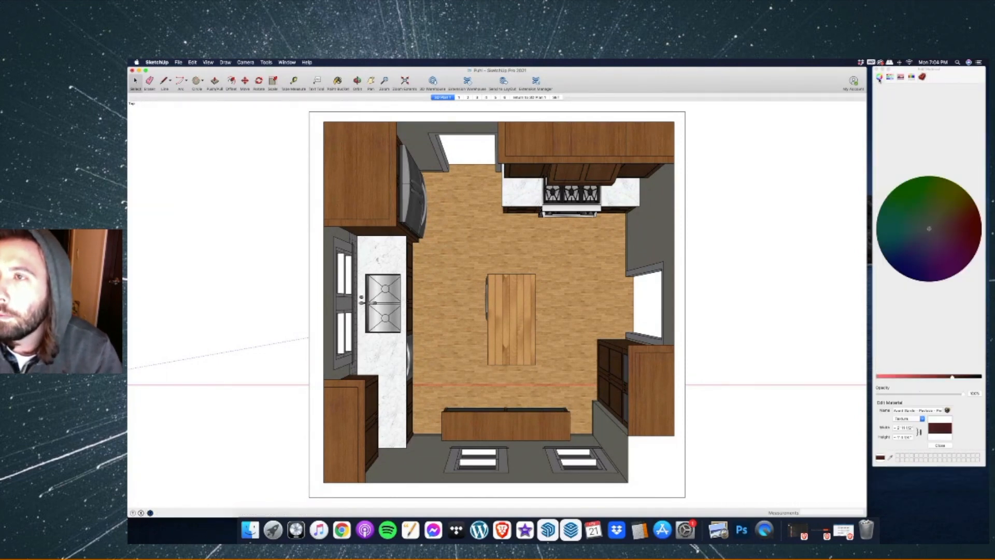
# Recolour the cushion material to a medium blue-grey, adjusting its hue and brightness on the bench cushions.
pyautogui.click(928, 221)
pyautogui.click(938, 222)
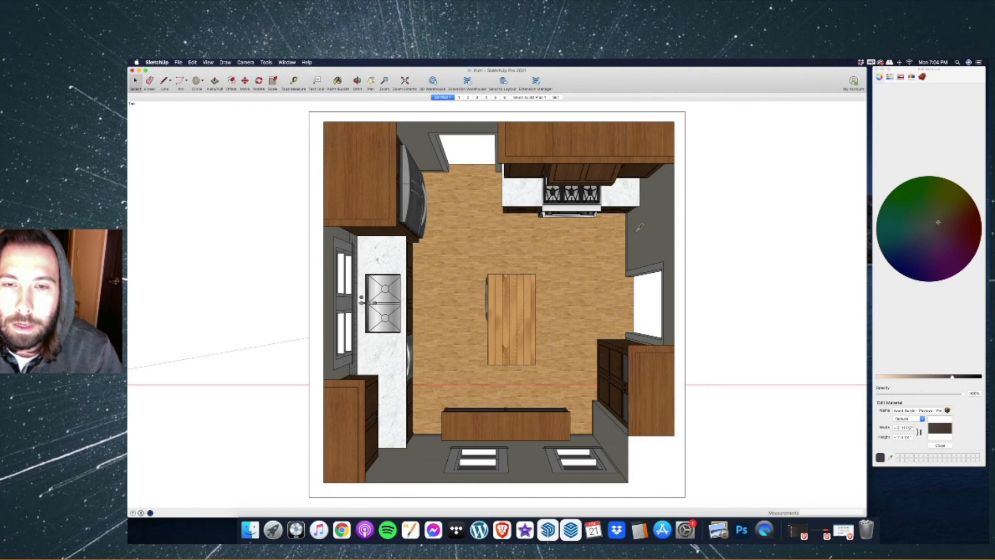
pyautogui.scroll(-7, 398, 207)
pyautogui.scroll(6, 738, 257)
pyautogui.scroll(4, 711, 314)
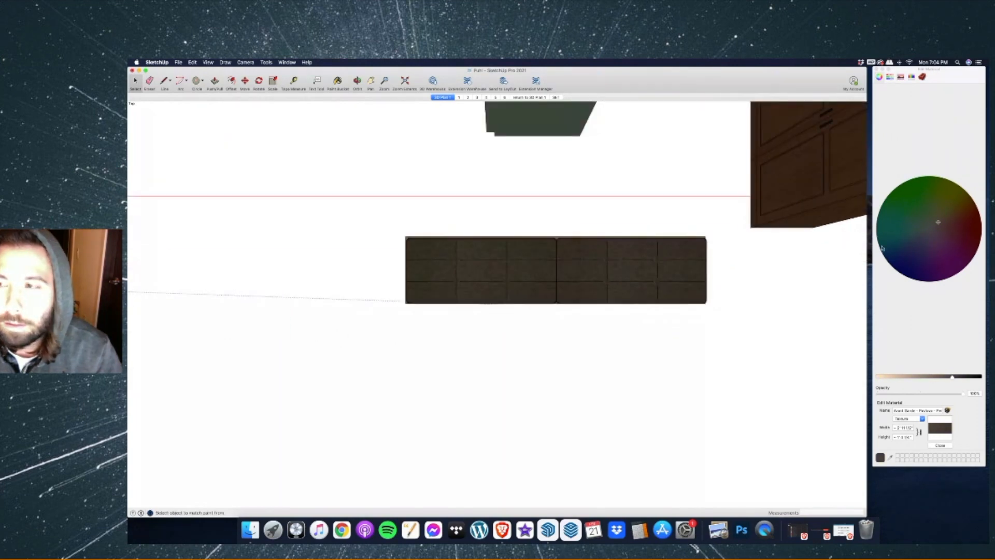
pyautogui.moveTo(901, 242); pyautogui.dragTo(945, 227)
pyautogui.moveTo(951, 378); pyautogui.dragTo(933, 377)
pyautogui.moveTo(944, 230); pyautogui.dragTo(933, 229)
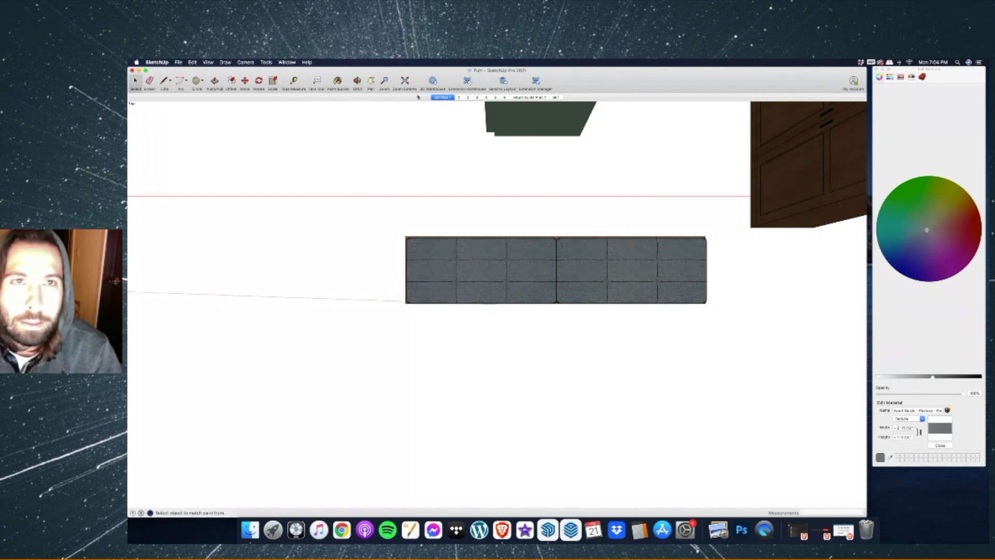
# Finish editing the cushion material and unhide the kitchen walls and cabinets around the bench.
pyautogui.click(138, 82)
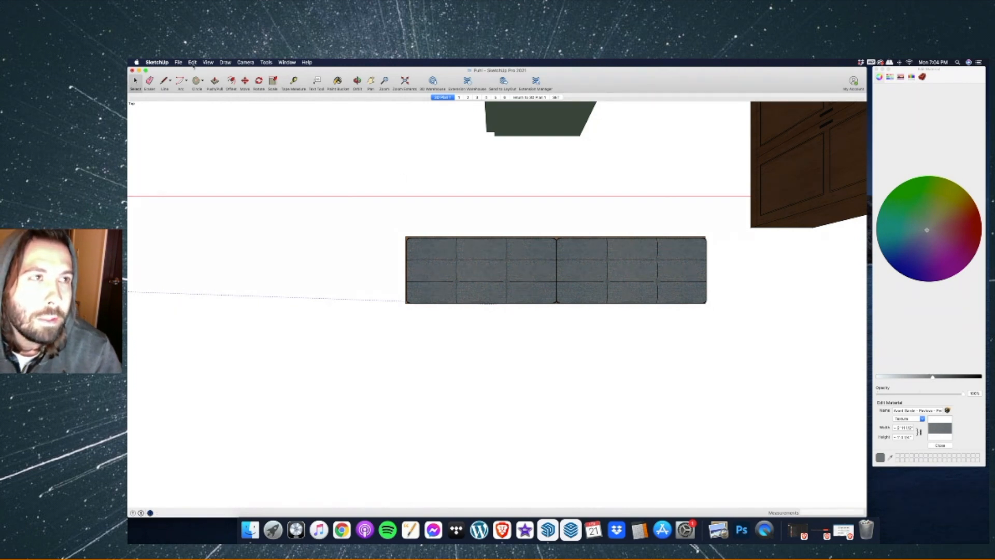
pyautogui.click(192, 63)
pyautogui.click(192, 62)
pyautogui.click(192, 63)
pyautogui.moveTo(259, 159)
pyautogui.click(282, 172)
# Delete the leftover long, narrow box next to the cabinet block at the second floor plan.
pyautogui.click(358, 80)
pyautogui.scroll(-8, 570, 338)
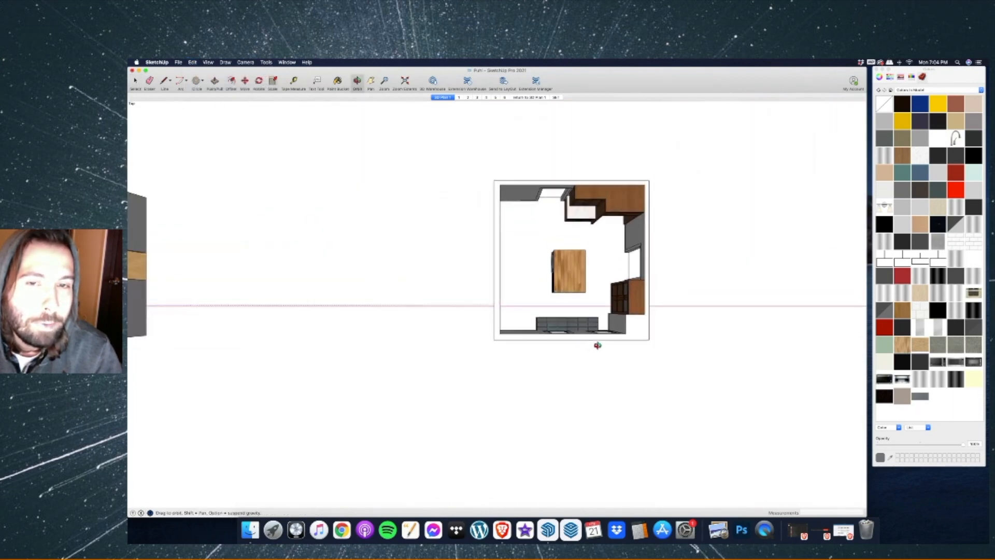
pyautogui.moveTo(598, 346); pyautogui.dragTo(610, 198)
pyautogui.moveTo(176, 264); pyautogui.dragTo(612, 308)
pyautogui.scroll(5, 459, 344)
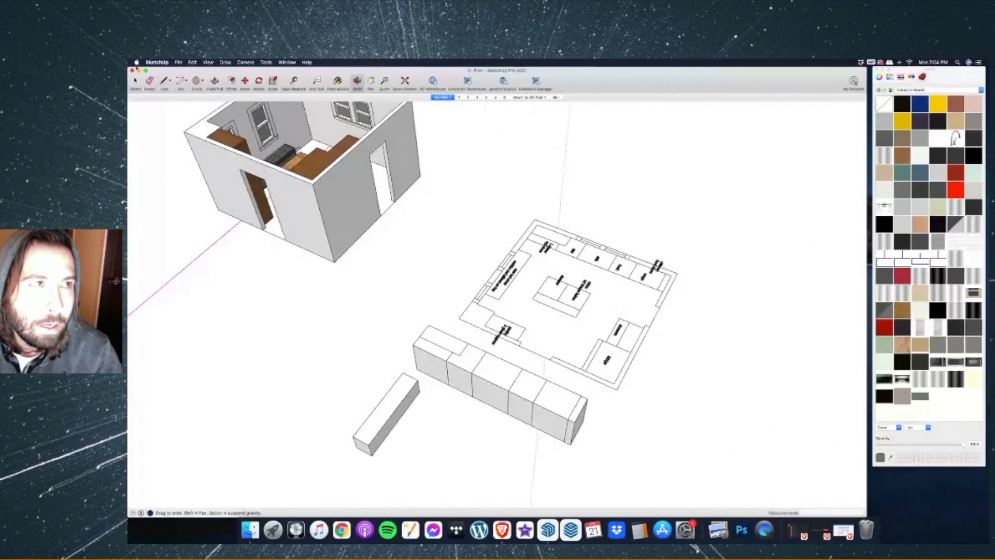
pyautogui.press('space')
pyautogui.click(395, 402)
pyautogui.tripleClick(395, 401)
pyautogui.press('Delete')
# Move the cushioned radiator cover about 3/8" to adjust its position at the window wall.
pyautogui.scroll(-4, 449, 398)
pyautogui.scroll(10, 321, 181)
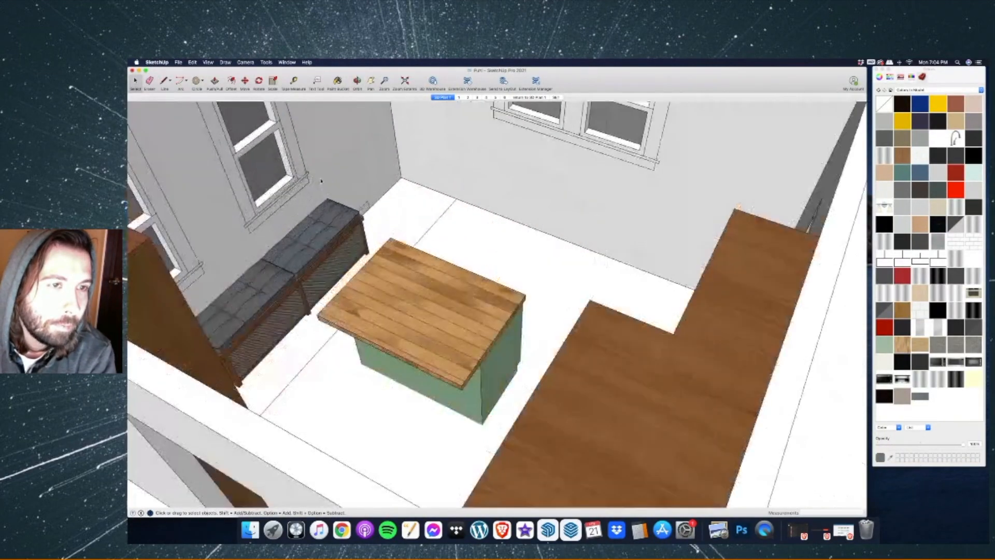
pyautogui.scroll(3, 320, 181)
pyautogui.click(250, 331)
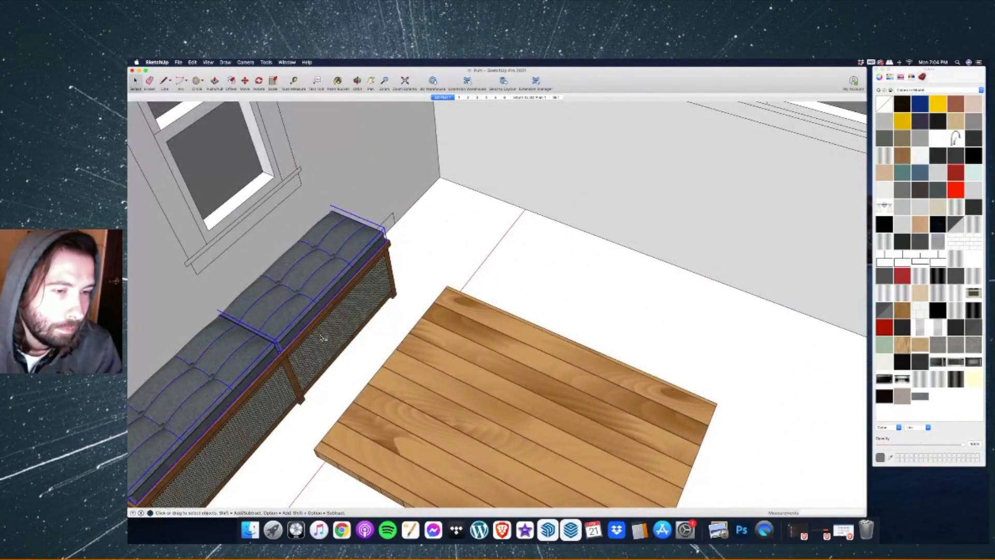
pyautogui.scroll(7, 300, 210)
pyautogui.moveTo(369, 122); pyautogui.dragTo(254, 157, button='middle')
pyautogui.click(245, 82)
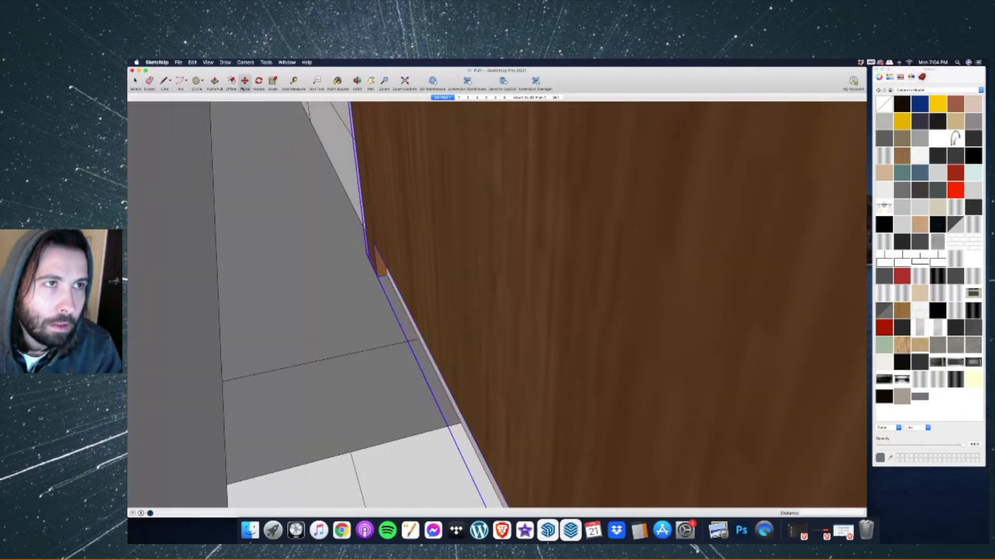
pyautogui.click(374, 261)
pyautogui.scroll(-15, 383, 274)
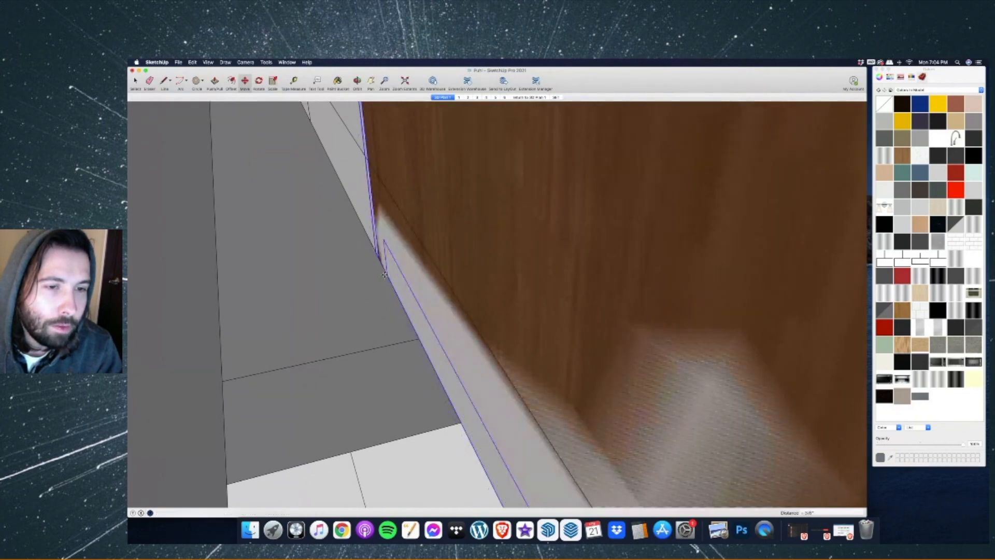
pyautogui.scroll(5, 515, 391)
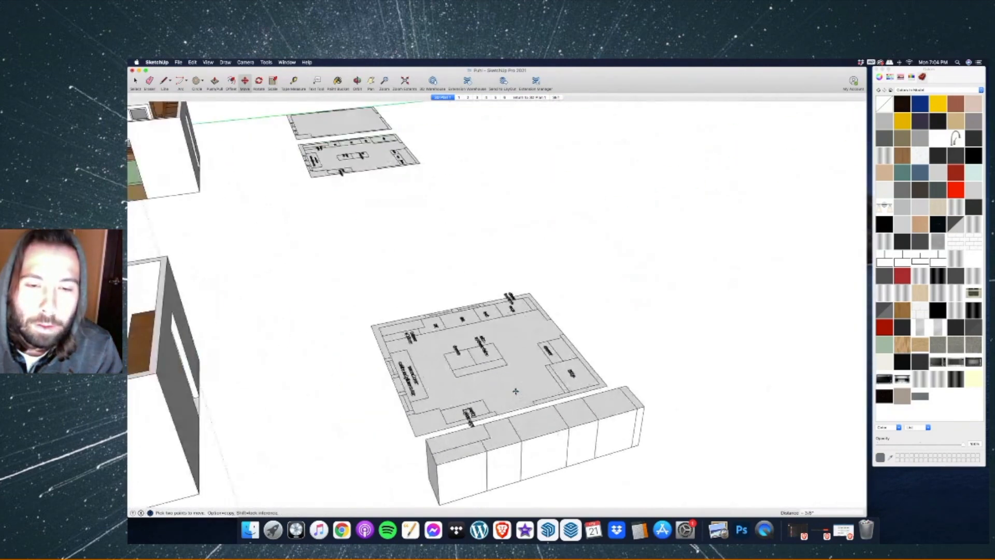
# Move the plain base cabinet block to the opposite side of the floor plan, alongside the sink wall.
pyautogui.moveTo(421, 262); pyautogui.dragTo(421, 300, button='middle')
pyautogui.click(140, 84)
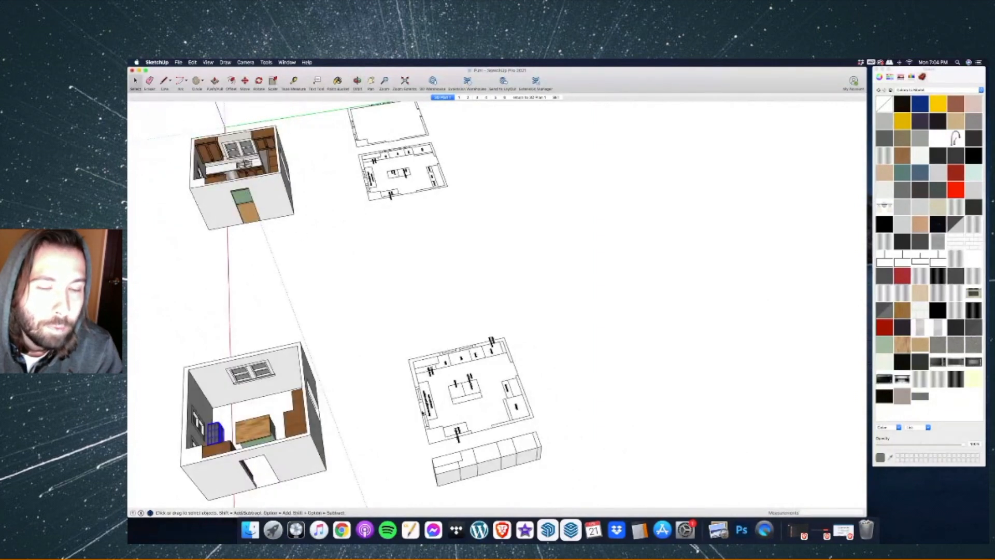
pyautogui.click(474, 466)
pyautogui.click(245, 83)
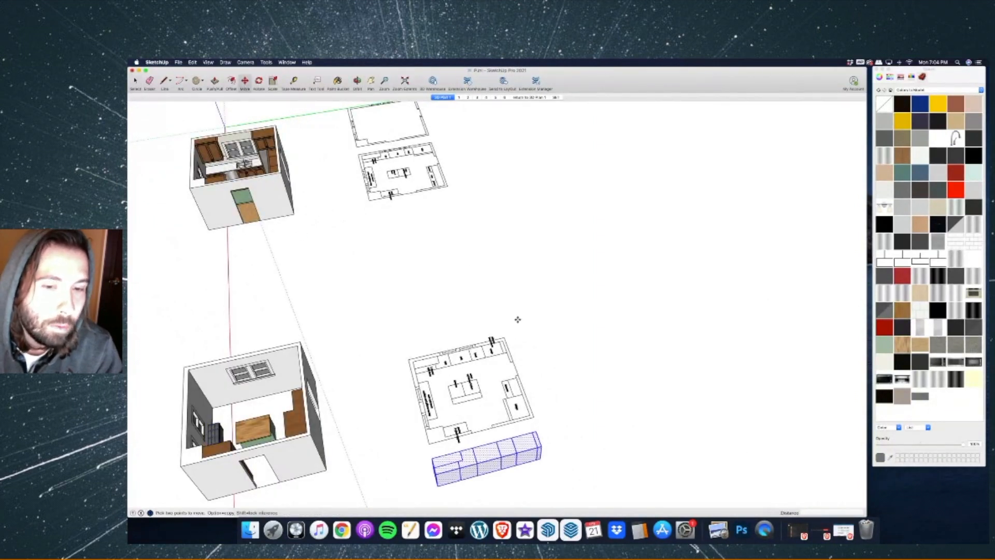
pyautogui.click(551, 433)
pyautogui.scroll(6, 501, 307)
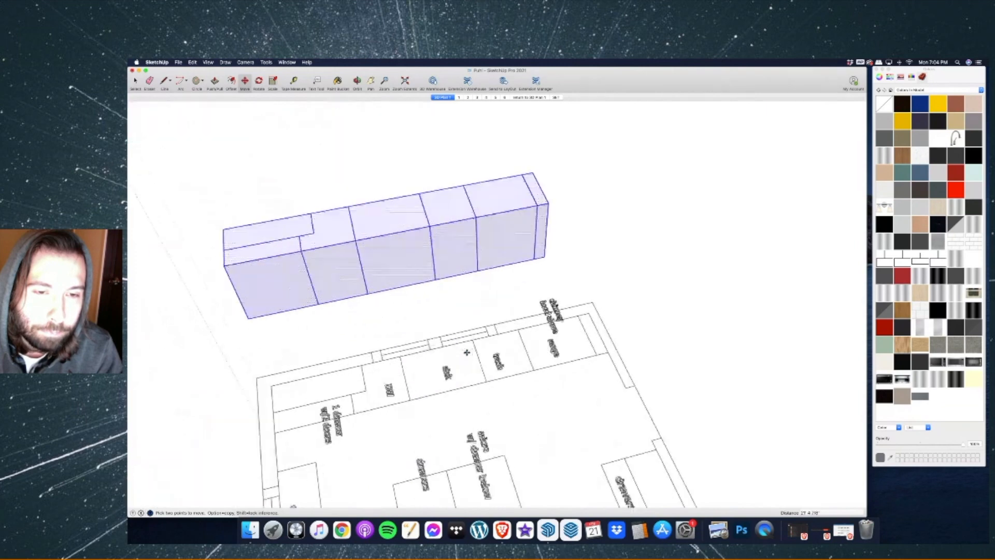
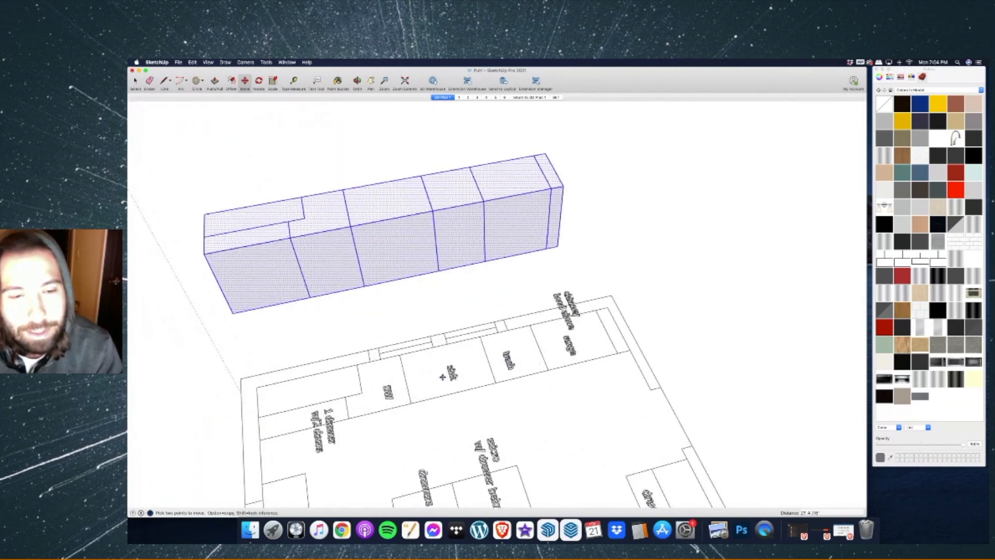
pyautogui.scroll(-2, 526, 314)
pyautogui.scroll(1, 387, 400)
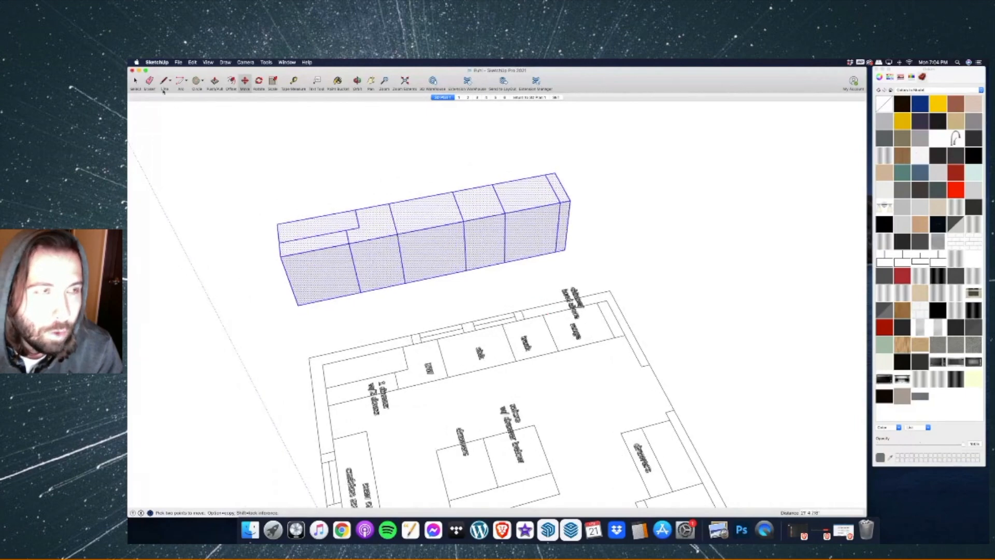
# Draw a countertop line 1.25" below the top edge across the full front of the base cabinet block.
pyautogui.click(164, 82)
pyautogui.scroll(3, 295, 266)
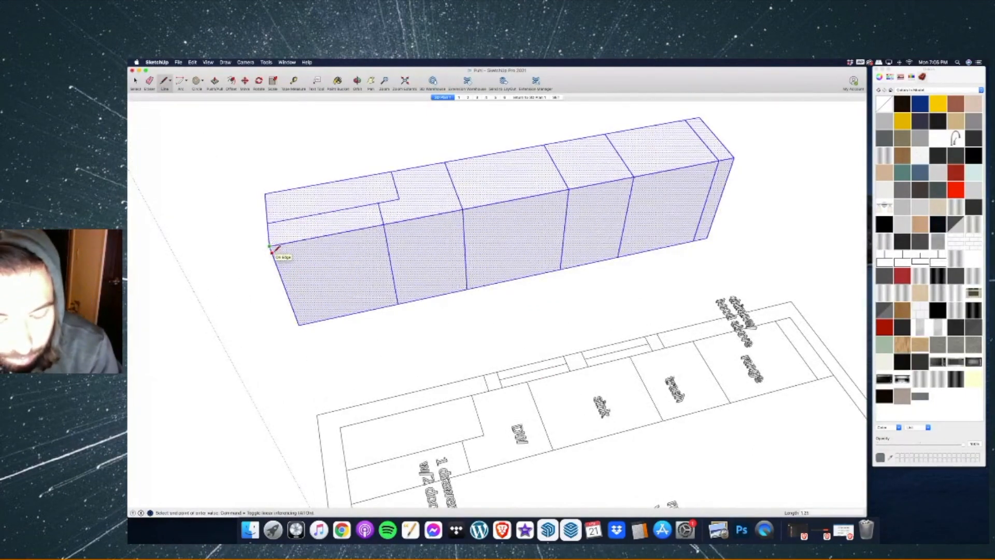
pyautogui.click(271, 248)
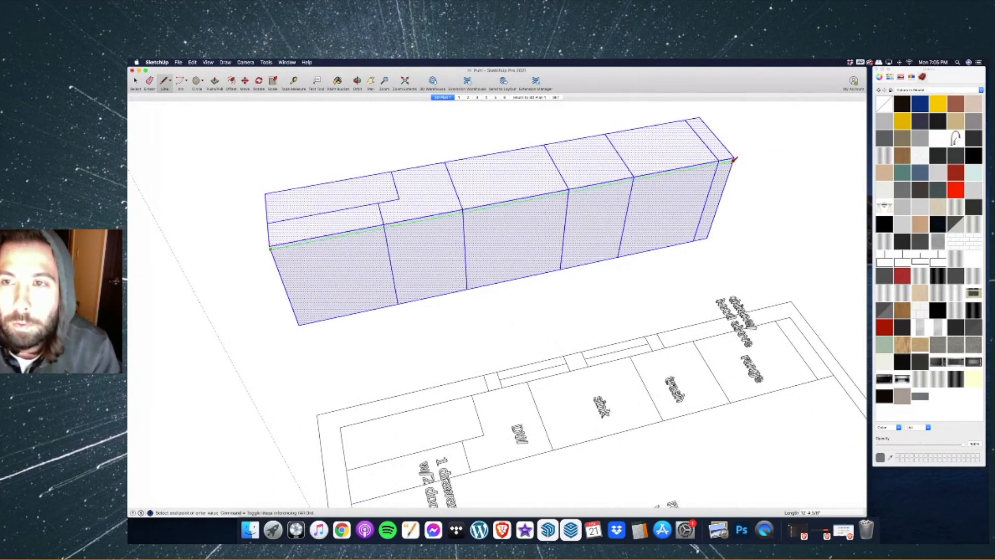
pyautogui.click(734, 158)
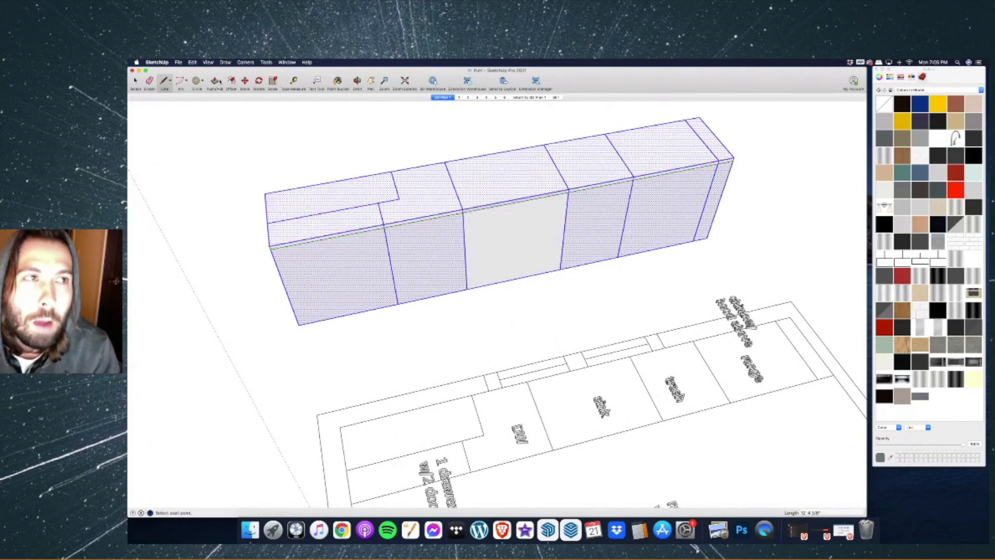
# Push the range section back 2' to clear it from the cabinet block and erase its leftover edges.
pyautogui.press('p')
pyautogui.scroll(-3, 493, 189)
pyautogui.click(596, 142)
pyautogui.click(622, 189)
pyautogui.click(596, 144)
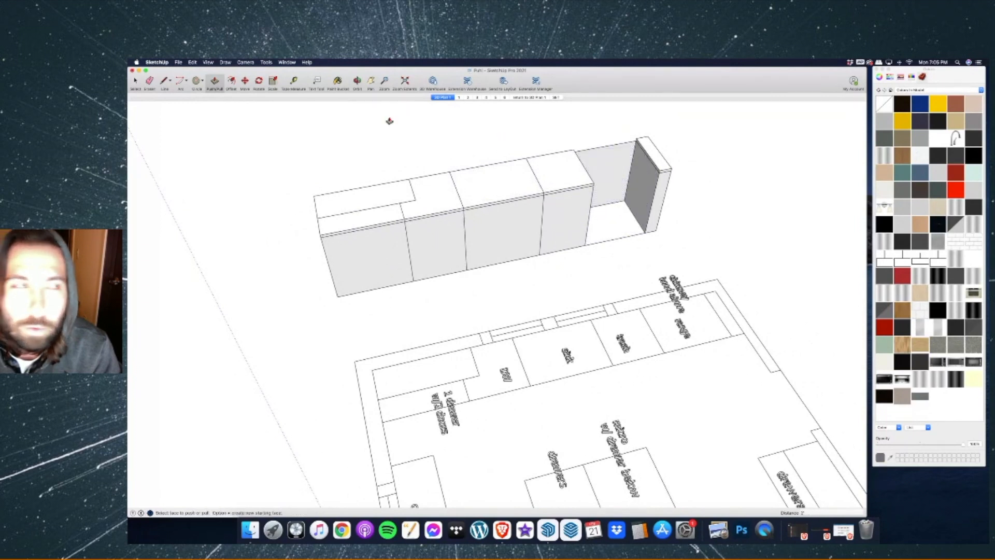
pyautogui.press('e')
pyautogui.click(592, 144)
pyautogui.moveTo(615, 238); pyautogui.dragTo(619, 240)
# Push out the dishwasher section beneath the countertop and erase the leftover edges around the opening and on the counter.
pyautogui.press('l')
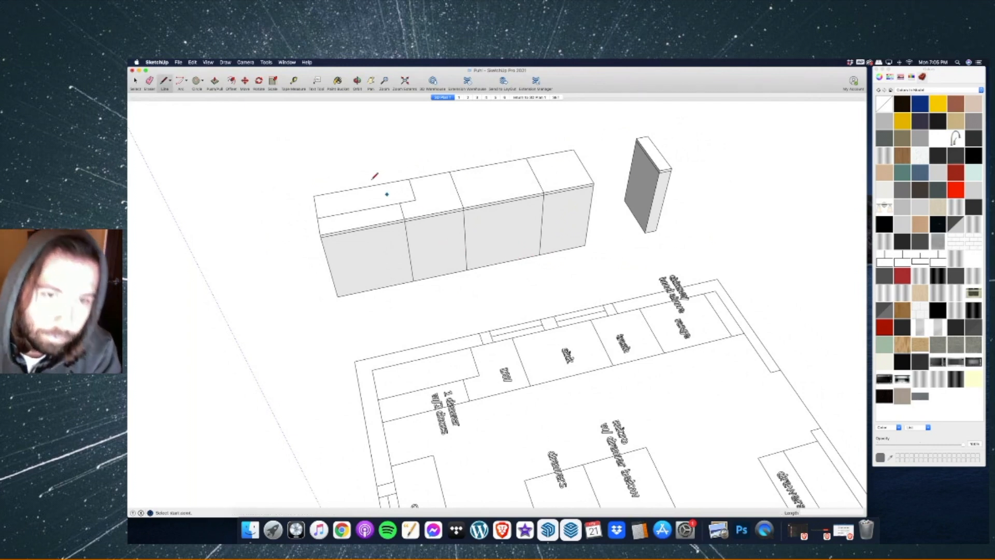
pyautogui.click(215, 81)
pyautogui.click(442, 231)
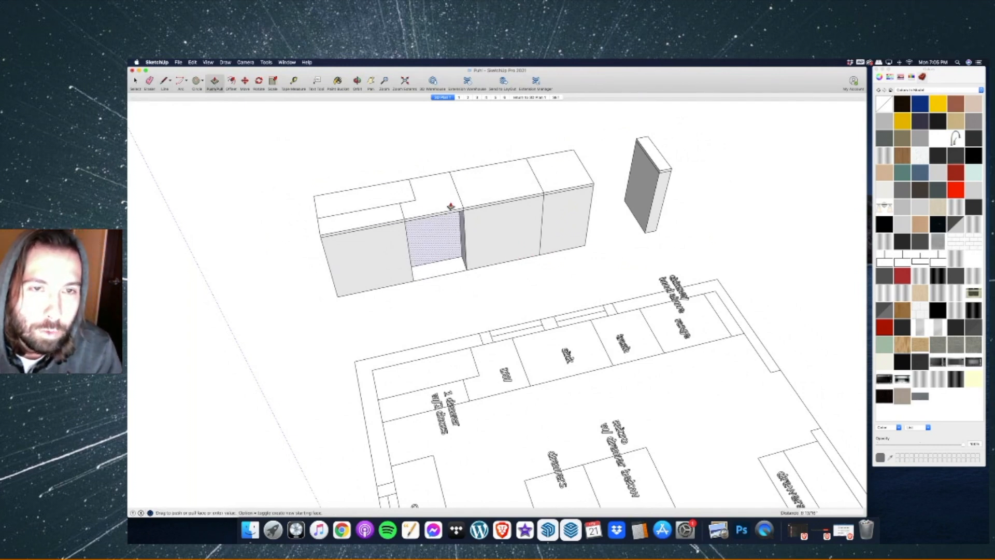
pyautogui.click(449, 177)
pyautogui.press('e')
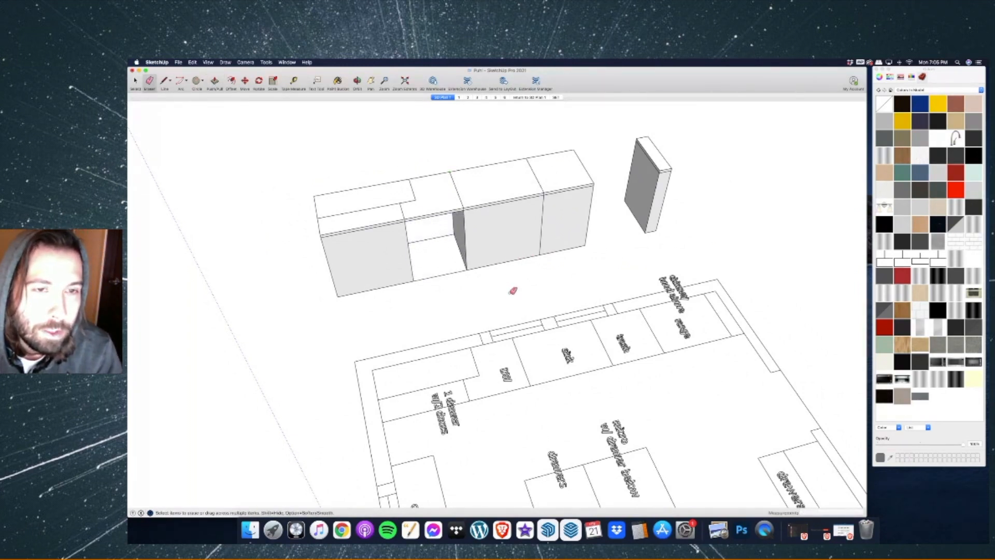
pyautogui.click(440, 238)
pyautogui.click(441, 276)
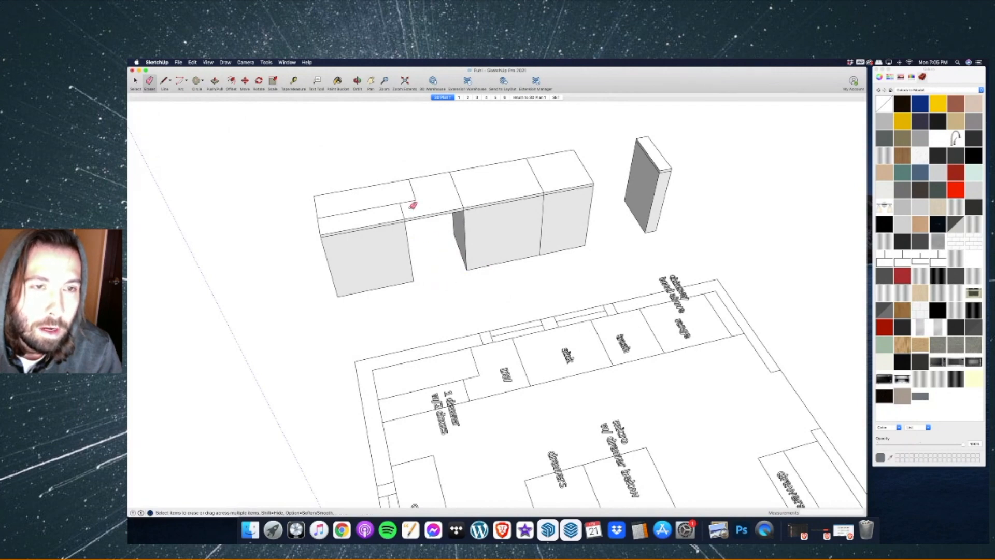
pyautogui.scroll(3, 410, 215)
pyautogui.scroll(-5, 361, 258)
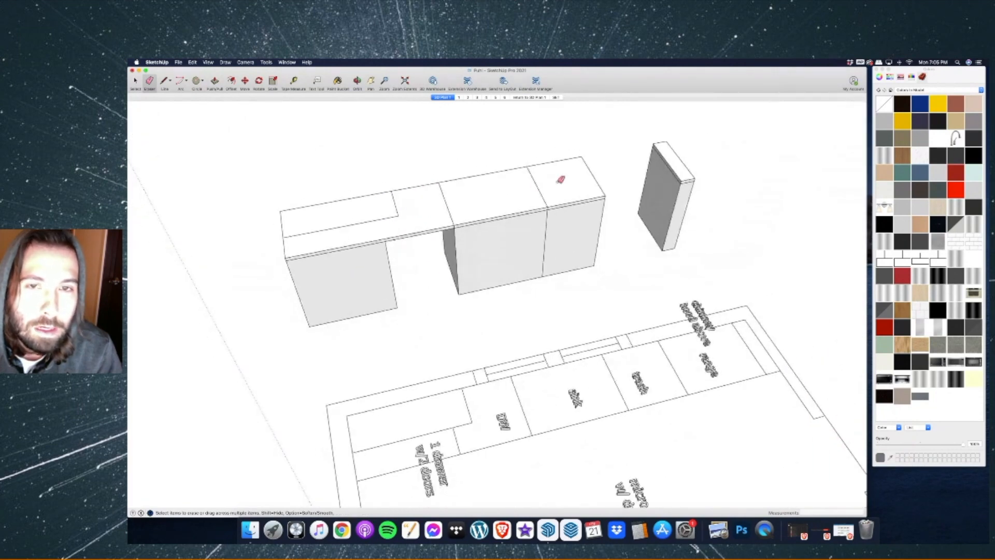
# Pull the wall cabinet outline at the back of the countertop up into a tall block.
pyautogui.click(215, 82)
pyautogui.click(375, 216)
pyautogui.scroll(-5, 381, 218)
pyautogui.click(255, 237)
pyautogui.scroll(3, 405, 209)
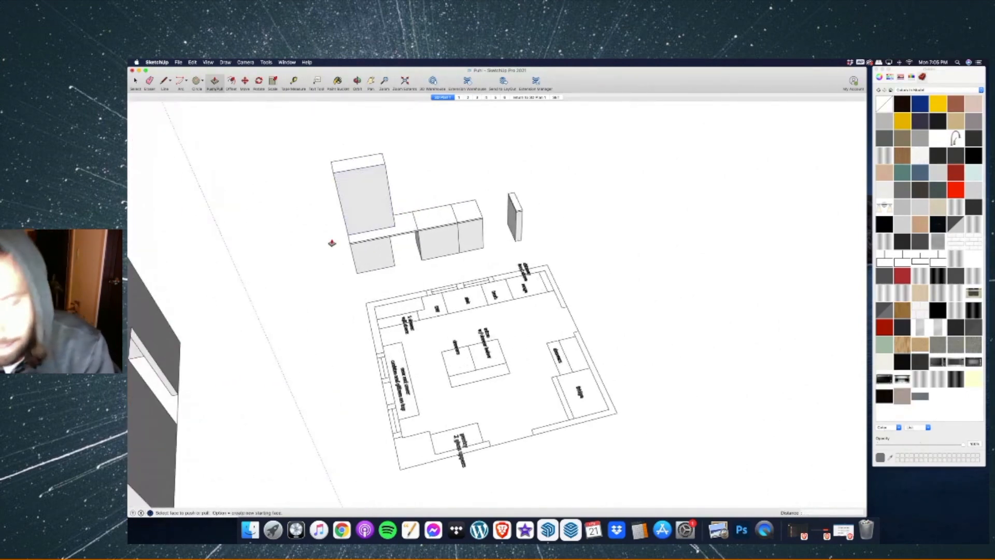
# Draw a horizontal line across the tall block's front, 18" above the countertop.
pyautogui.press('l')
pyautogui.click(348, 235)
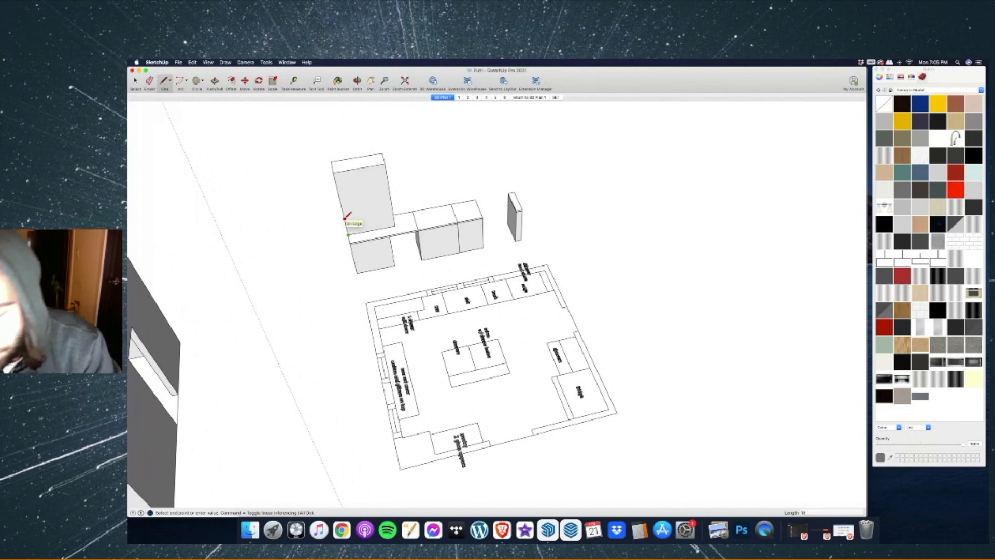
pyautogui.click(345, 218)
pyautogui.click(389, 210)
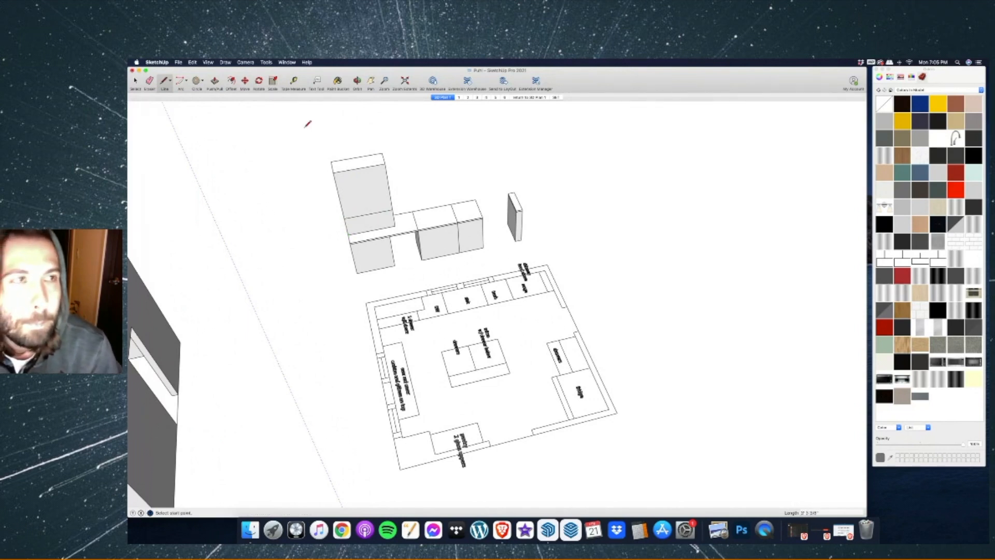
# Push away the portion of the tall block below the line and erase the remaining edges between countertop and wall cabinet.
pyautogui.press('p')
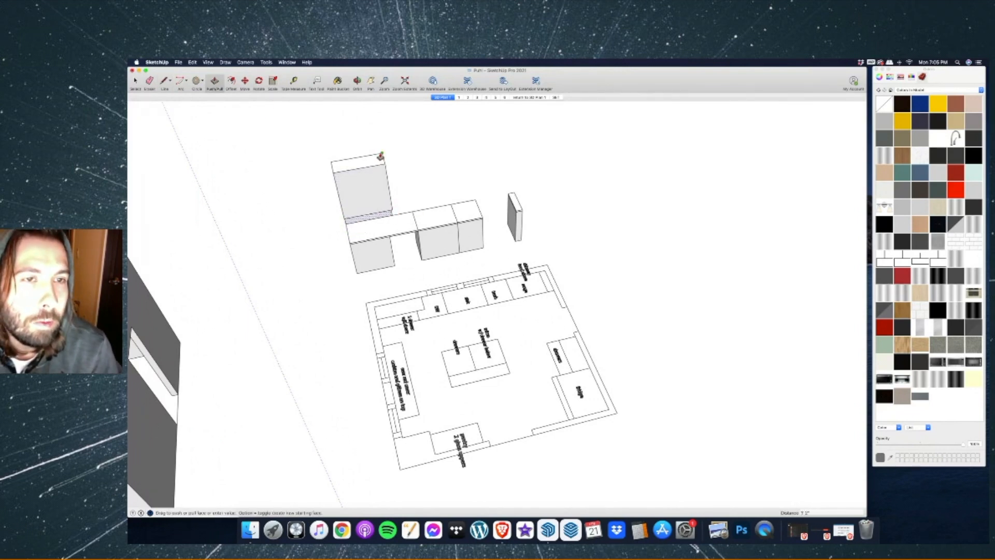
pyautogui.scroll(2, 370, 253)
pyautogui.scroll(5, 369, 253)
pyautogui.press('e')
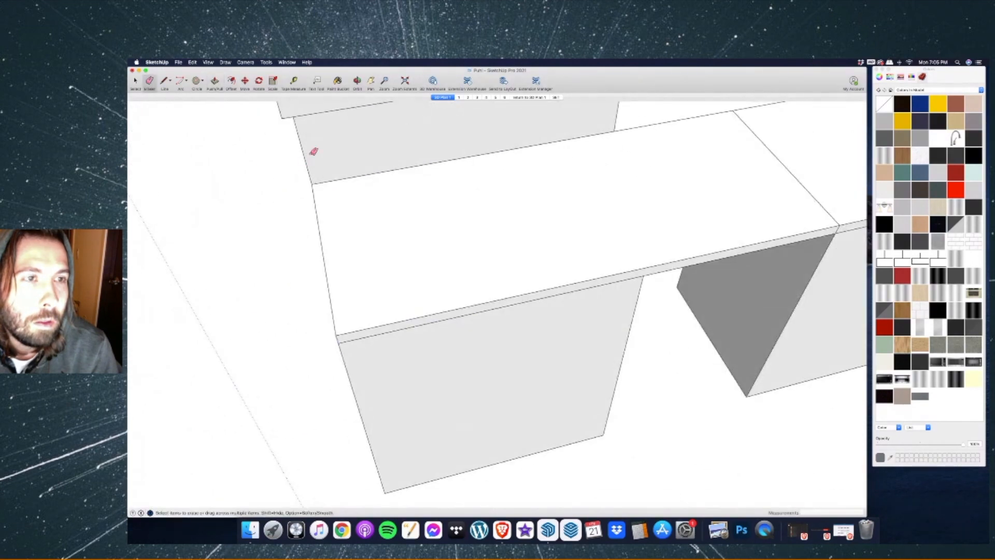
pyautogui.click(617, 115)
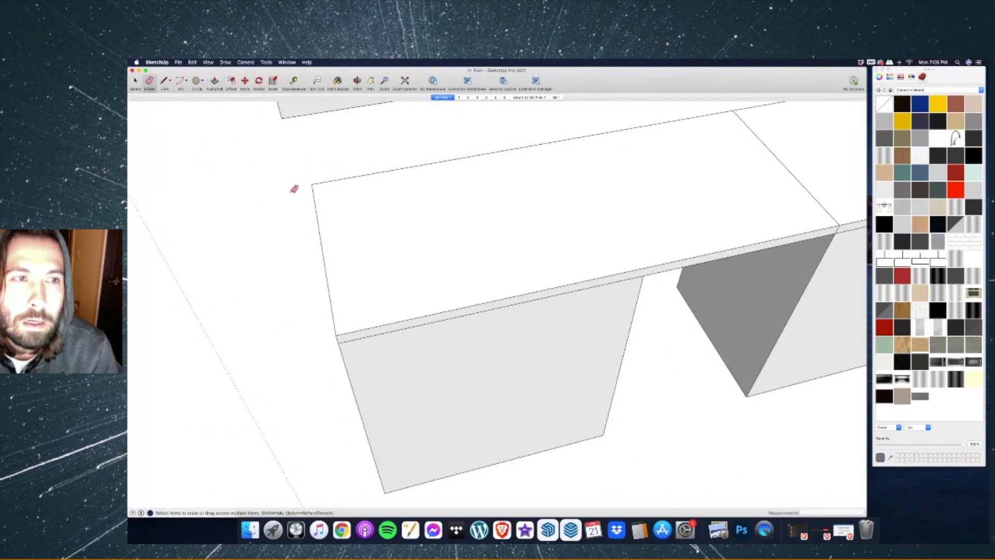
pyautogui.scroll(-5, 285, 215)
pyautogui.click(232, 83)
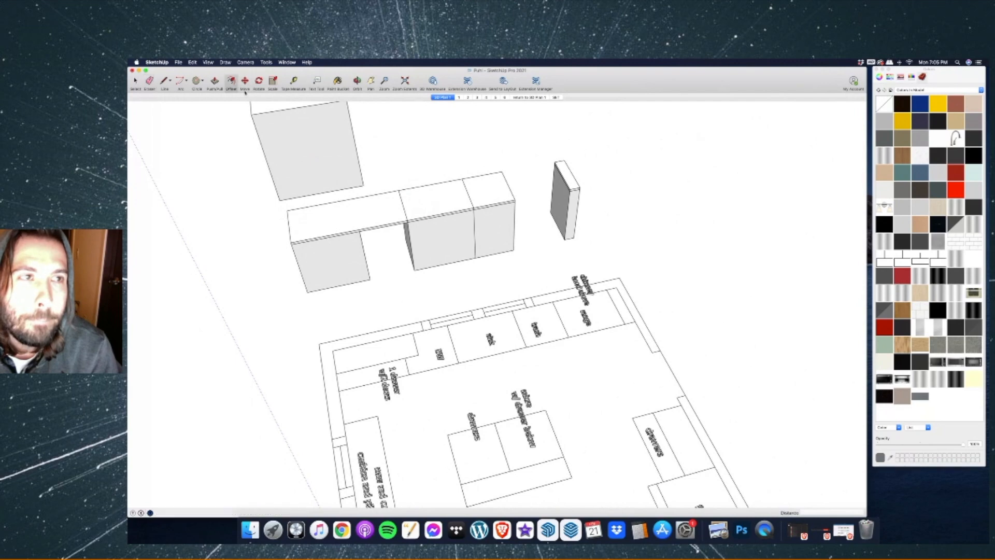
# Draw a horizontal line across the wall cabinet's front and exposed side just below its top edge.
pyautogui.scroll(-4, 397, 203)
pyautogui.press('o')
pyautogui.moveTo(528, 184); pyautogui.dragTo(396, 252)
pyautogui.scroll(-4, 395, 252)
pyautogui.scroll(7, 429, 160)
pyautogui.press('l')
pyautogui.click(325, 177)
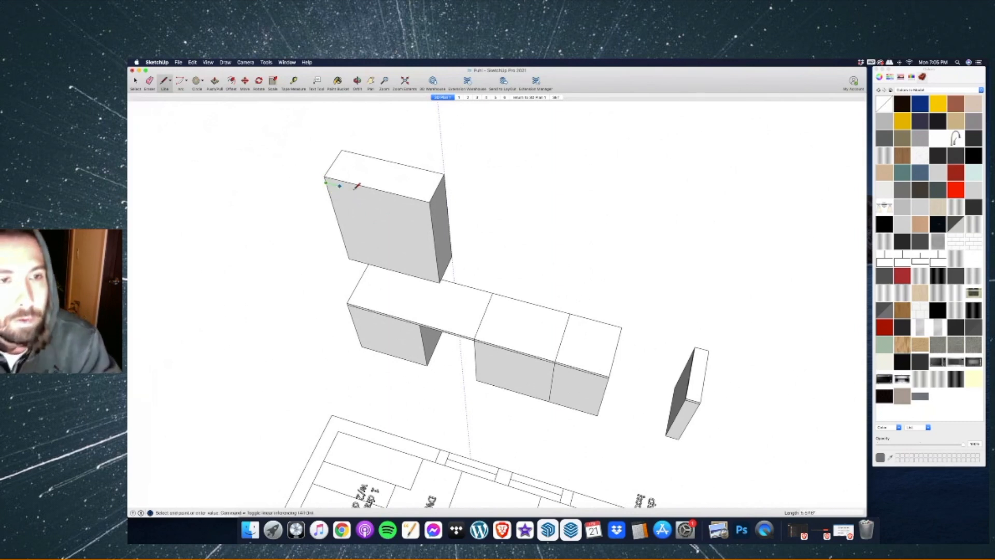
pyautogui.click(430, 208)
pyautogui.click(444, 177)
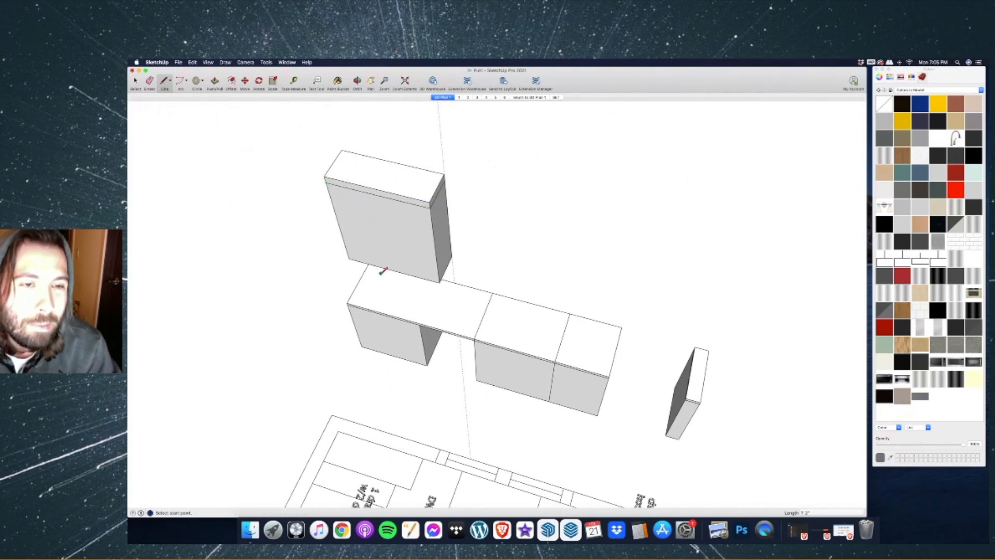
# Split the wall cabinet's front into two doors with a vertical centre line and offset each door's outline inward.
pyautogui.click(392, 270)
pyautogui.click(378, 196)
pyautogui.click(232, 81)
pyautogui.click(344, 209)
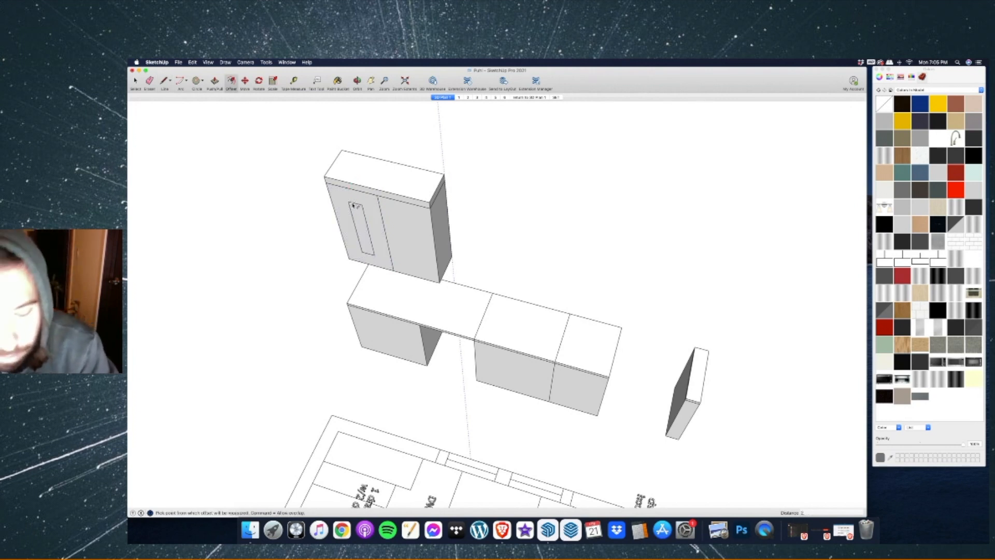
pyautogui.press('Return')
pyautogui.doubleClick(405, 208)
pyautogui.click(409, 225)
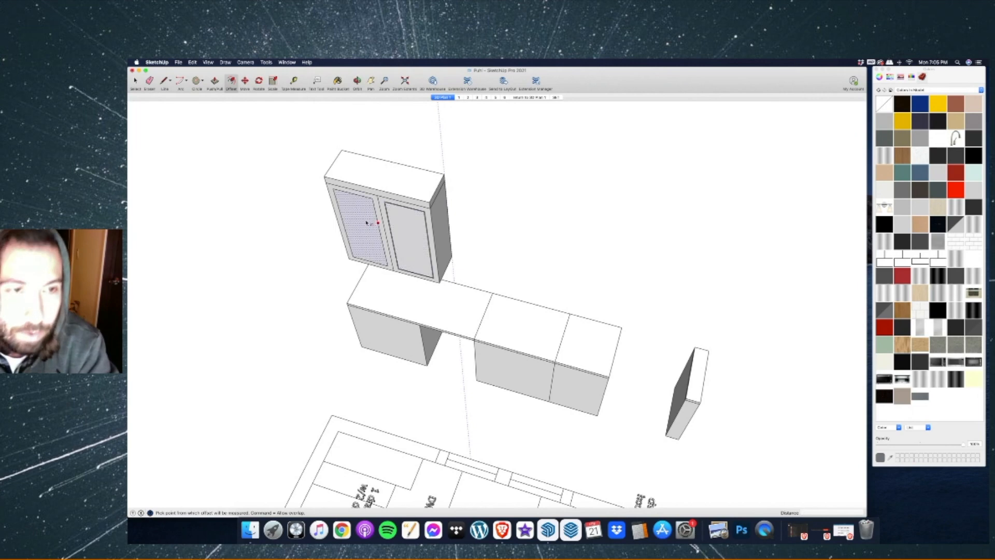
# Draw a horizontal toe-kick line along the bottom of the base cabinet beneath the wall cabinet.
pyautogui.scroll(-5, 412, 226)
pyautogui.scroll(5, 395, 277)
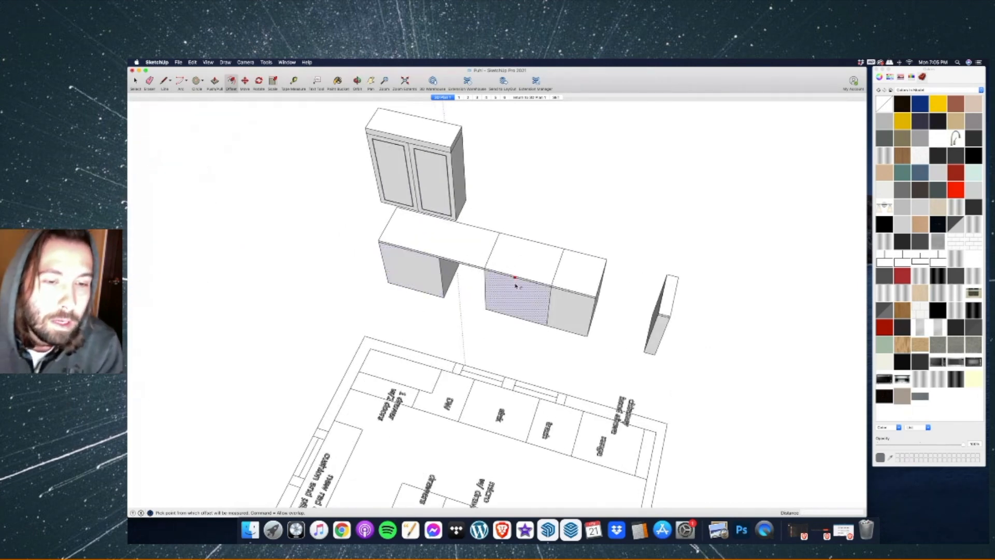
pyautogui.scroll(-7, 515, 284)
pyautogui.scroll(4, 480, 319)
pyautogui.scroll(7, 492, 350)
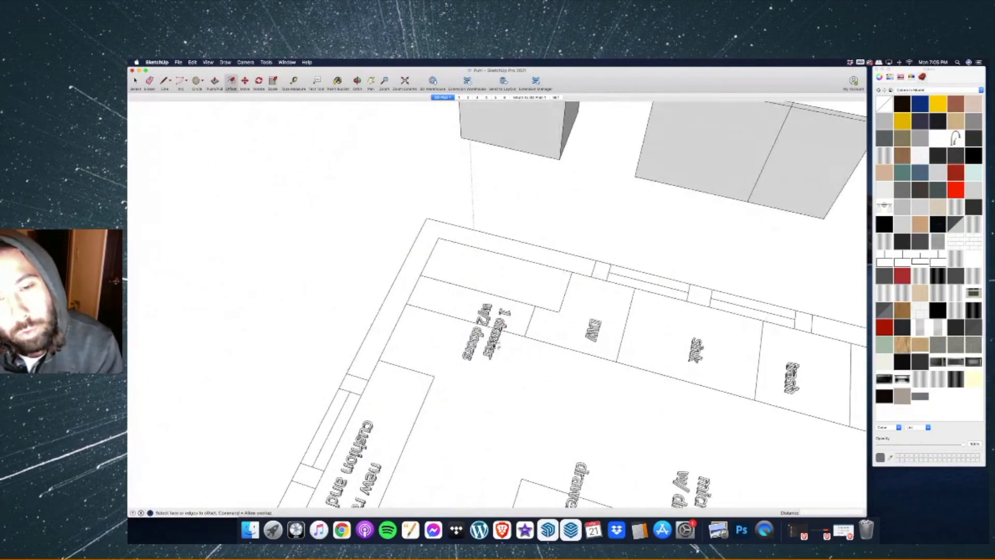
pyautogui.scroll(-5, 495, 345)
pyautogui.press('l')
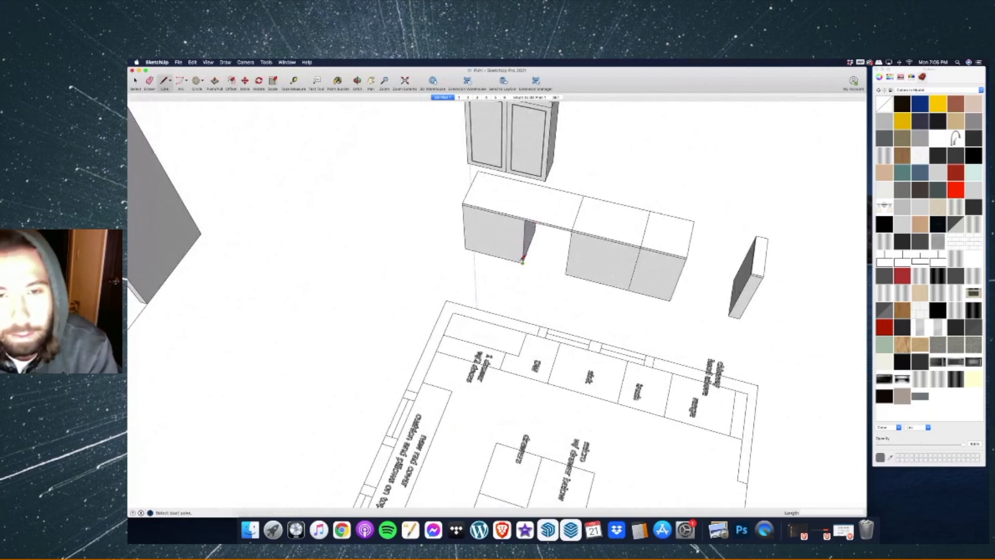
pyautogui.click(522, 263)
pyautogui.press('Return')
pyautogui.click(524, 258)
pyautogui.click(465, 245)
pyautogui.press('super+z')
pyautogui.click(523, 258)
pyautogui.click(465, 245)
# Draw a toe-kick line across the sink and trash cabinets to the narrow end cabinet, erasing the segment that spans the range gap.
pyautogui.click(566, 273)
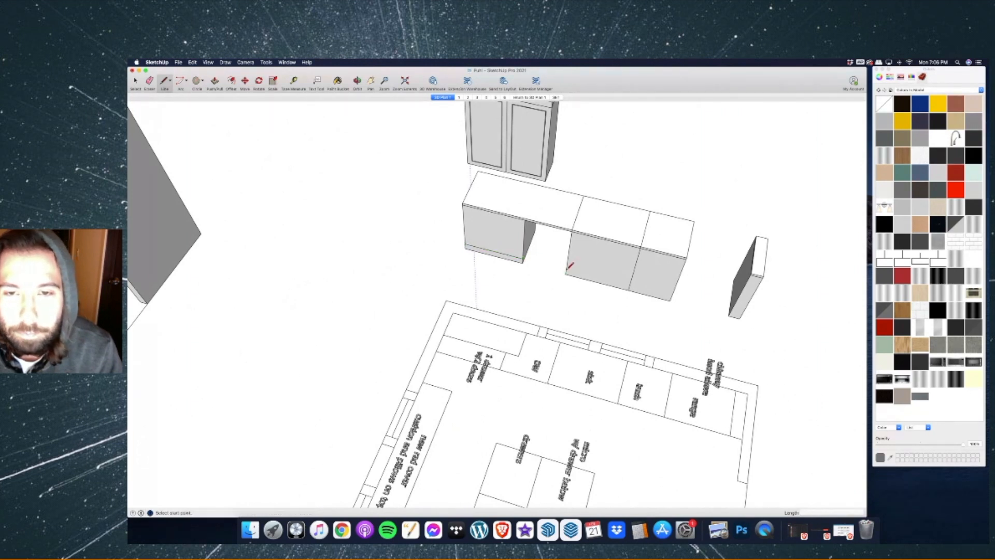
pyautogui.click(730, 315)
pyautogui.press('super+z')
pyautogui.click(566, 274)
pyautogui.click(730, 312)
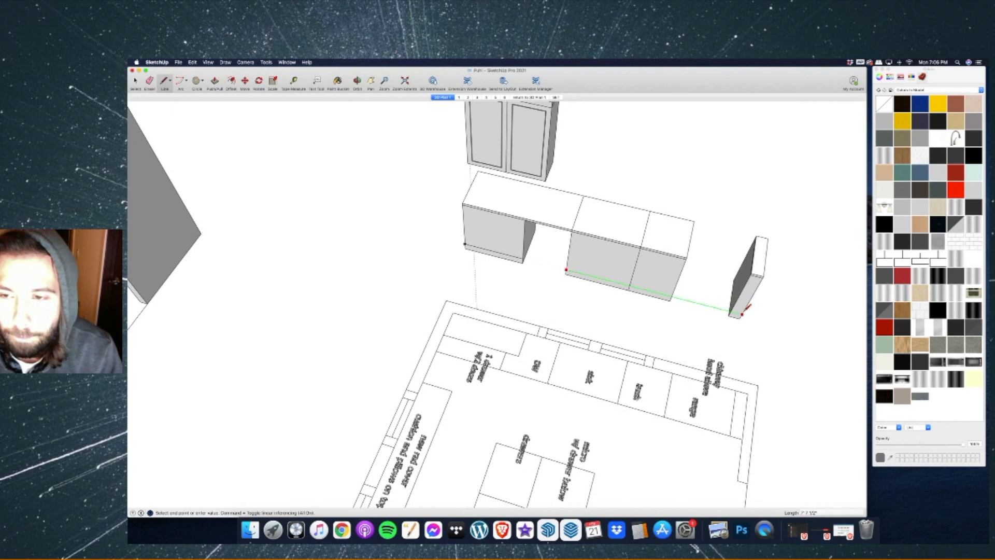
pyautogui.press('e')
pyautogui.click(699, 305)
# Draw a drawer line 6" below the countertop on the base cabinet under the wall cabinet and divide the area below into two doors.
pyautogui.press('l')
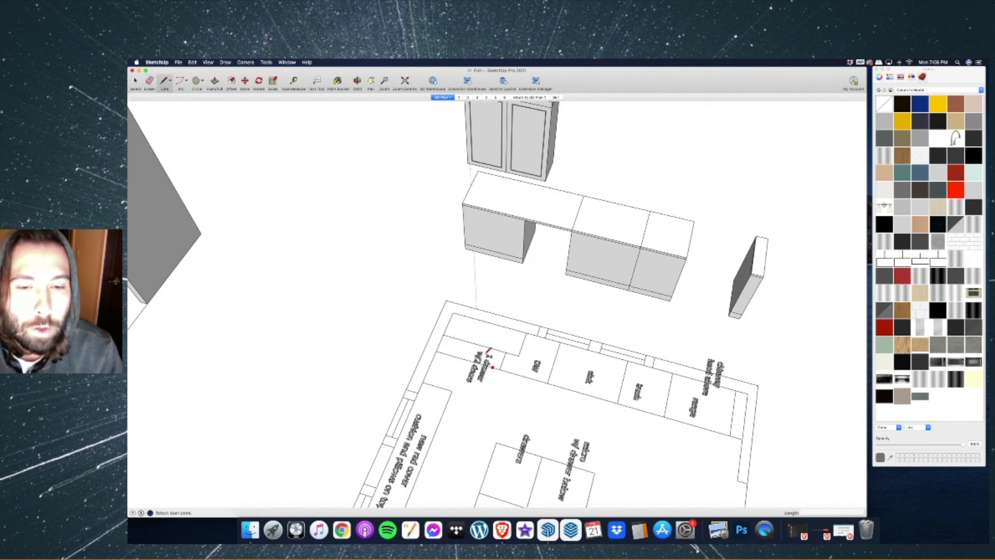
pyautogui.click(525, 230)
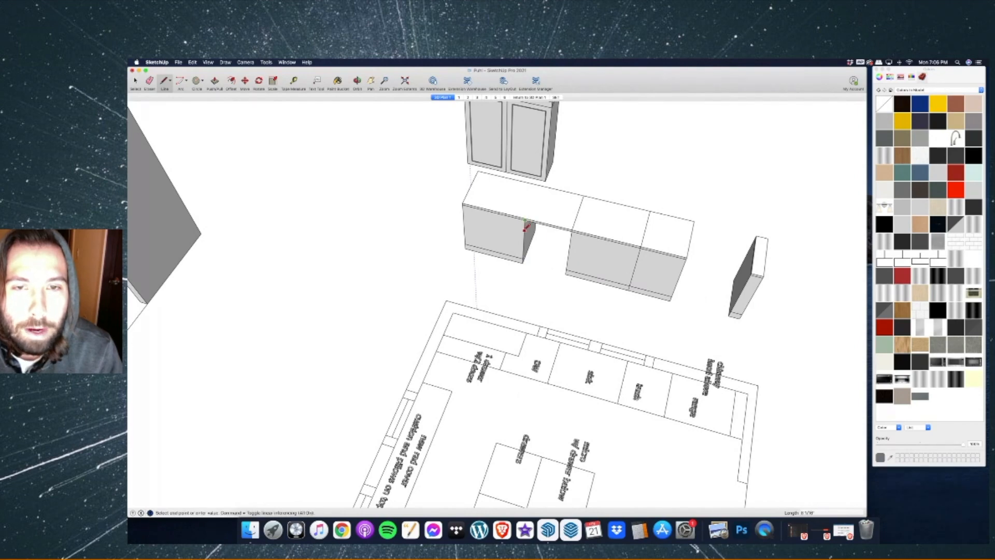
pyautogui.write('6')
pyautogui.press('Return')
pyautogui.click(525, 229)
pyautogui.click(464, 214)
pyautogui.click(493, 223)
pyautogui.click(493, 253)
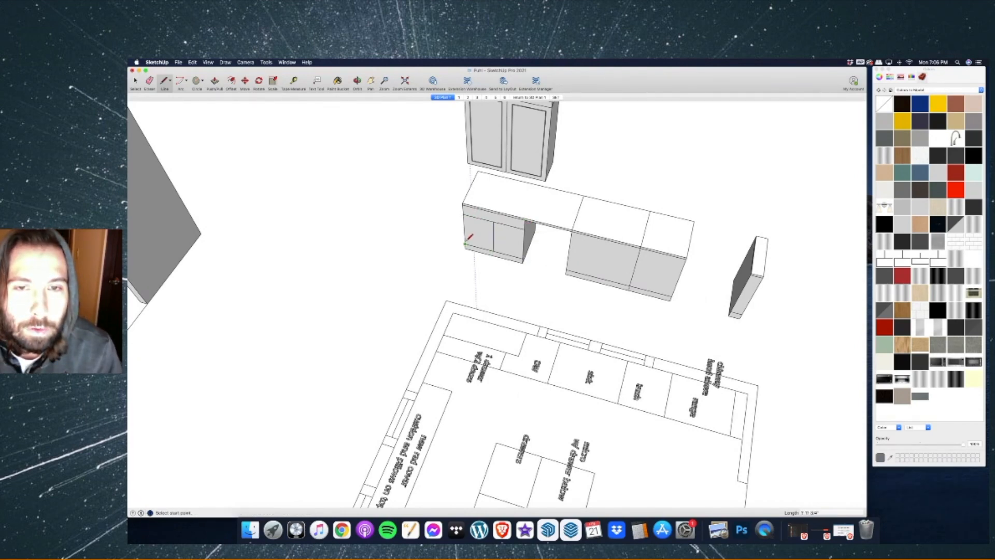
# Draw matching drawer lines across the sink and trash cabinet fronts and divide the sink cabinet's lower front into two doors.
pyautogui.scroll(-3, 465, 243)
pyautogui.scroll(3, 525, 249)
pyautogui.click(525, 230)
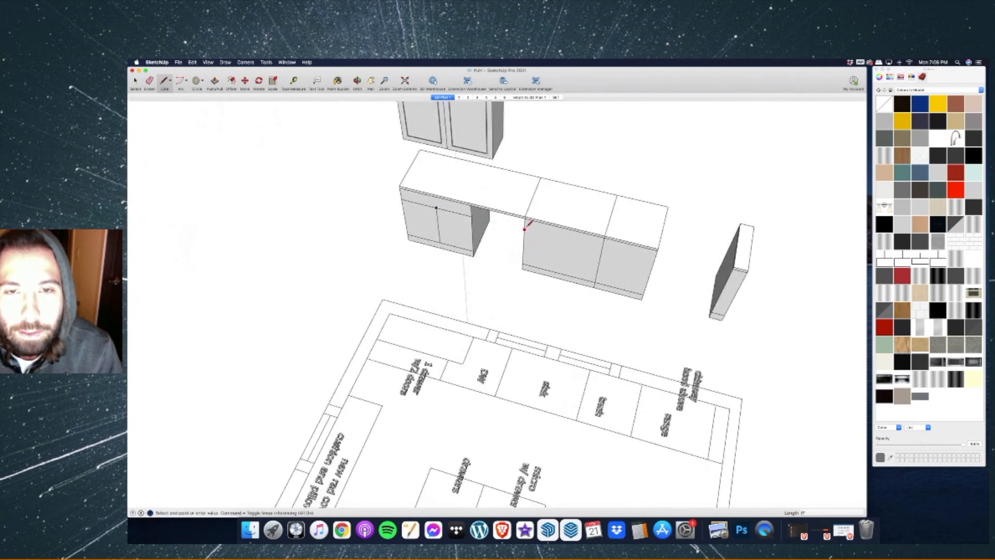
pyautogui.click(606, 246)
pyautogui.click(562, 240)
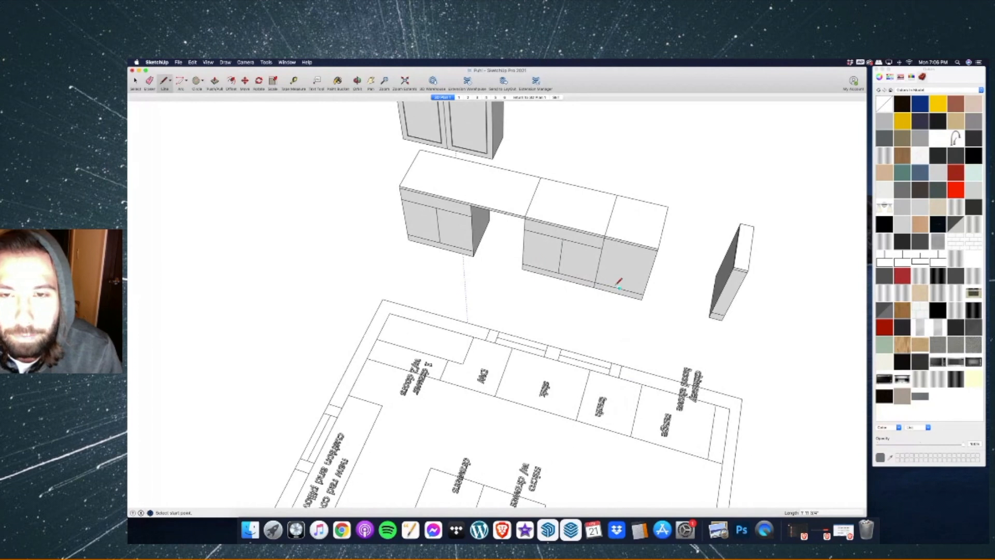
pyautogui.click(603, 248)
pyautogui.click(655, 260)
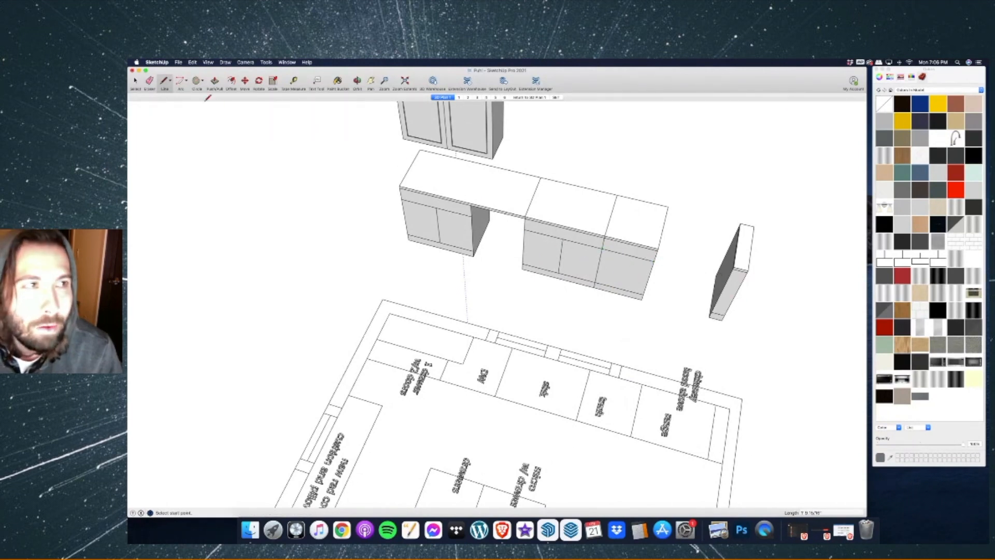
# Erase the leftover divider edge in the toe kick between the sink and trash cabinets.
pyautogui.press('e')
pyautogui.scroll(3, 620, 292)
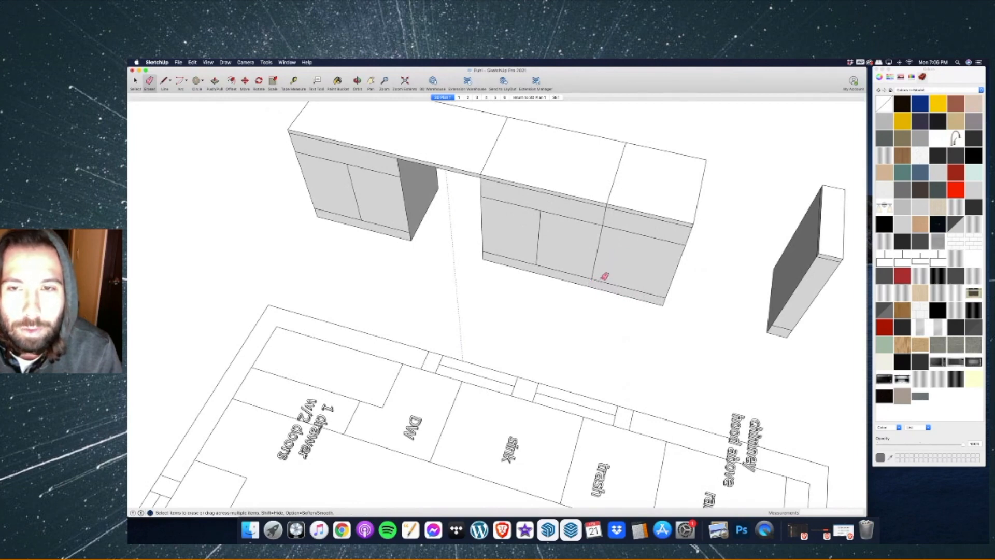
pyautogui.scroll(-3, 493, 202)
pyautogui.scroll(5, 500, 208)
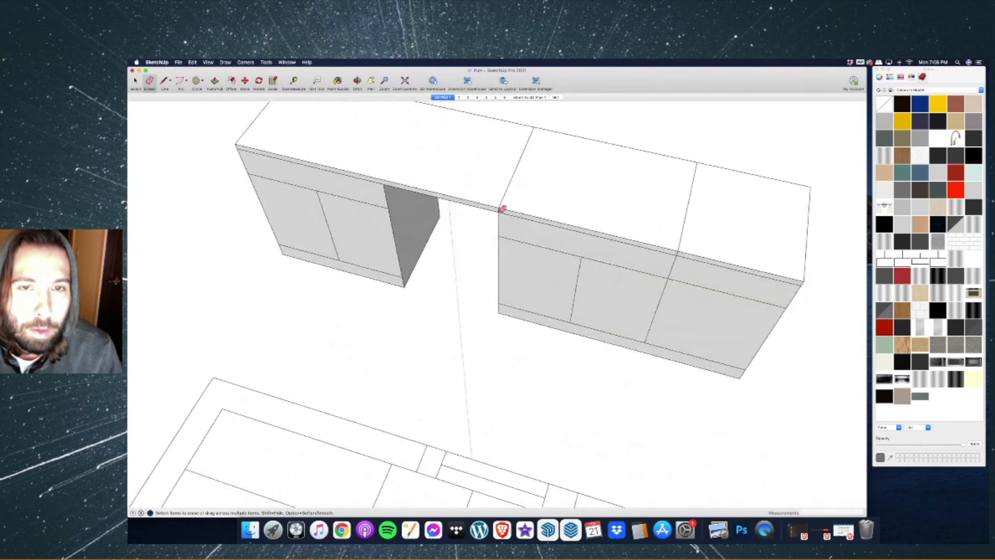
pyautogui.scroll(-6, 684, 253)
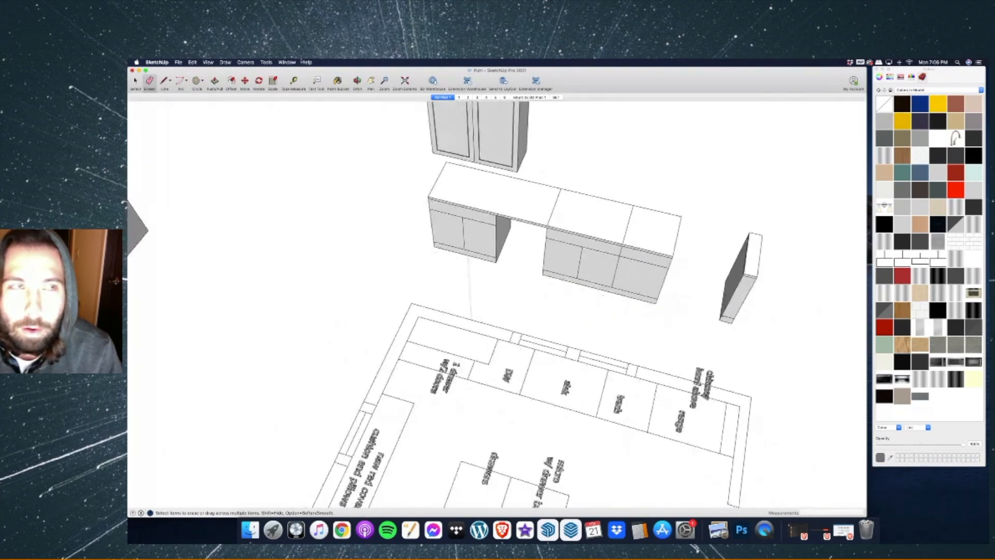
# Offset the door and drawer outlines inward on the base cabinet under the wall cabinet and on the sink cabinet.
pyautogui.press('f')
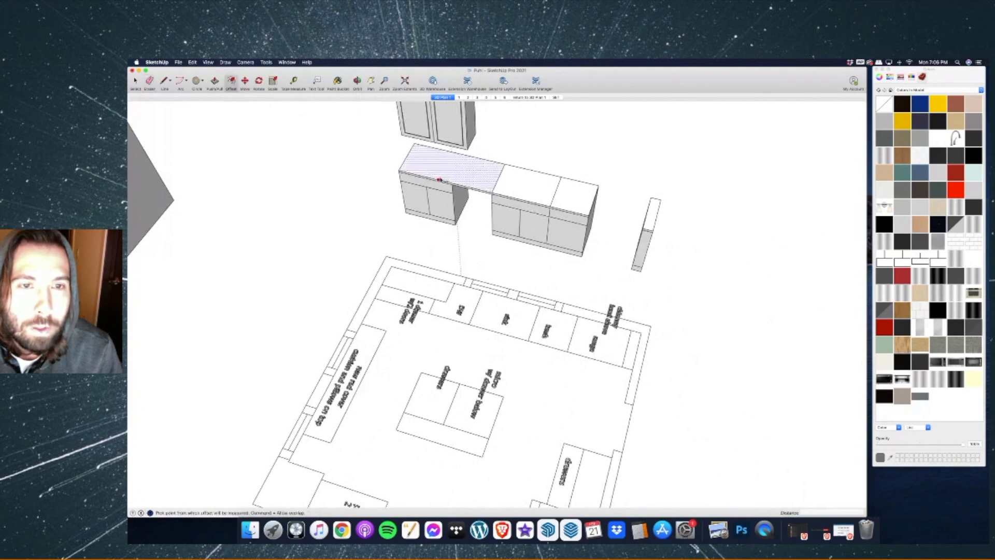
pyautogui.doubleClick(444, 209)
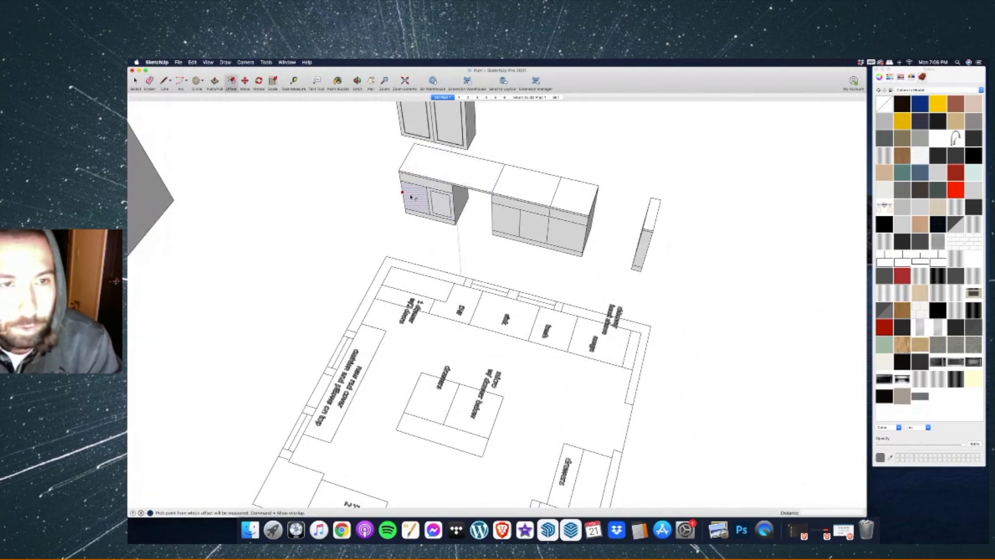
pyautogui.scroll(2, 414, 199)
pyautogui.doubleClick(550, 231)
pyautogui.doubleClick(569, 233)
pyautogui.doubleClick(569, 223)
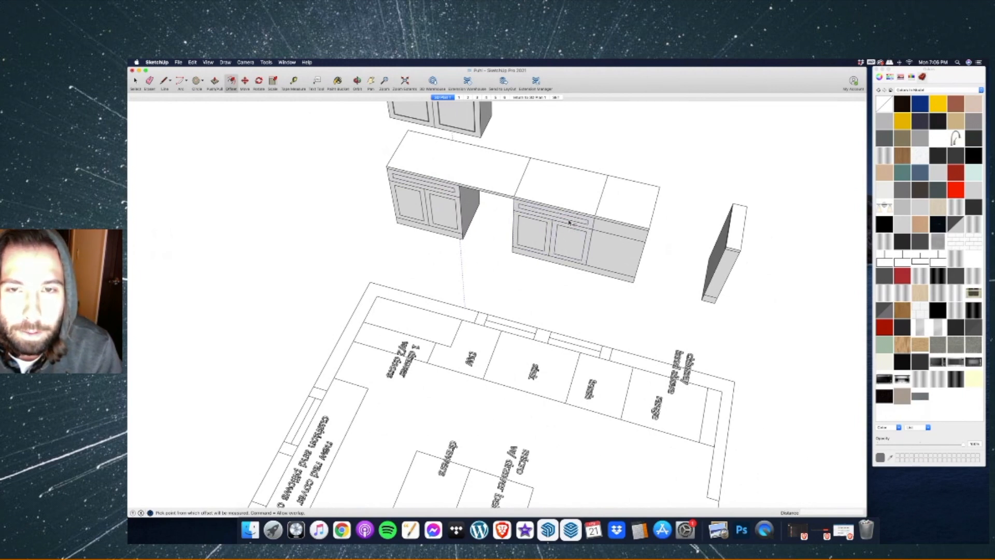
# Offset the trash cabinet's door and drawer outlines and the narrow end cabinet's front inward.
pyautogui.click(607, 249)
pyautogui.press('super+z')
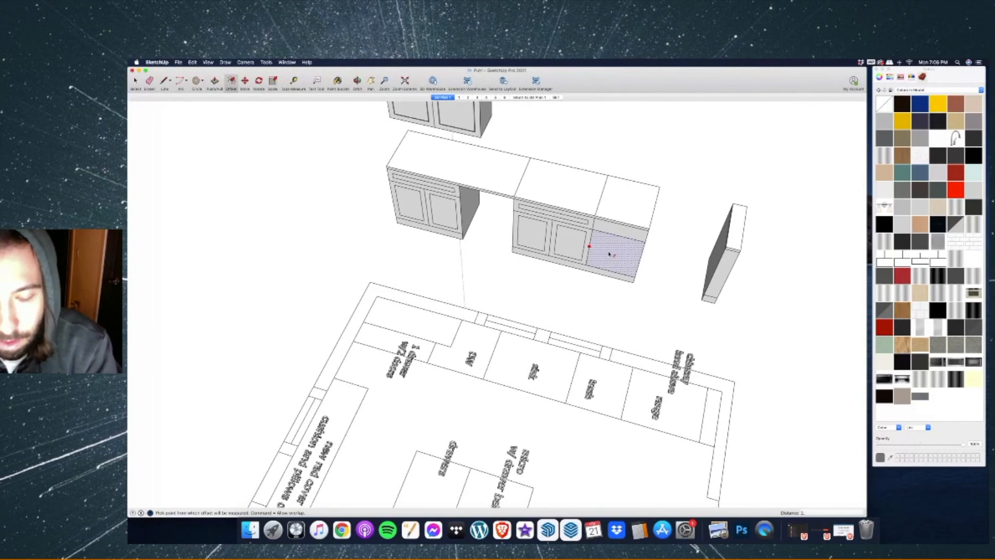
pyautogui.doubleClick(610, 254)
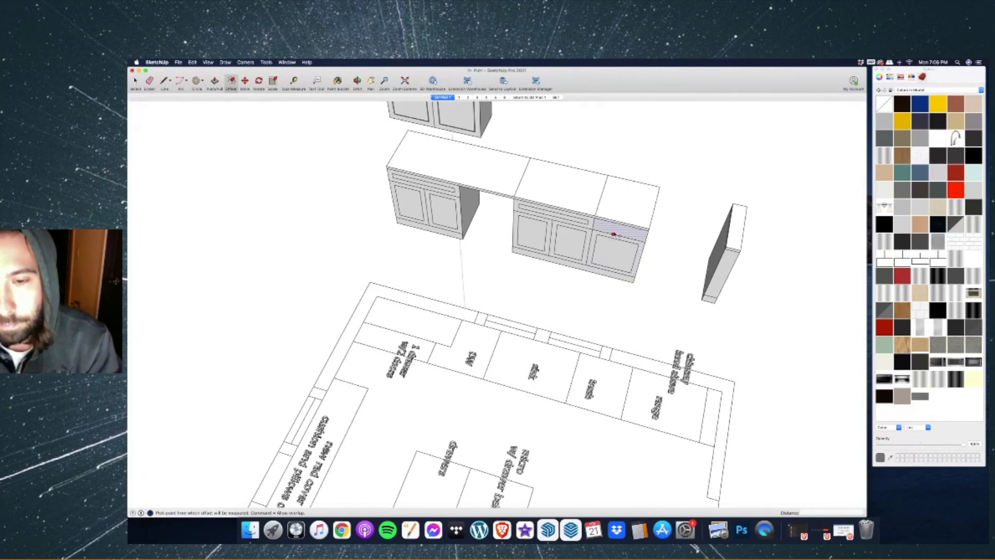
pyautogui.doubleClick(611, 227)
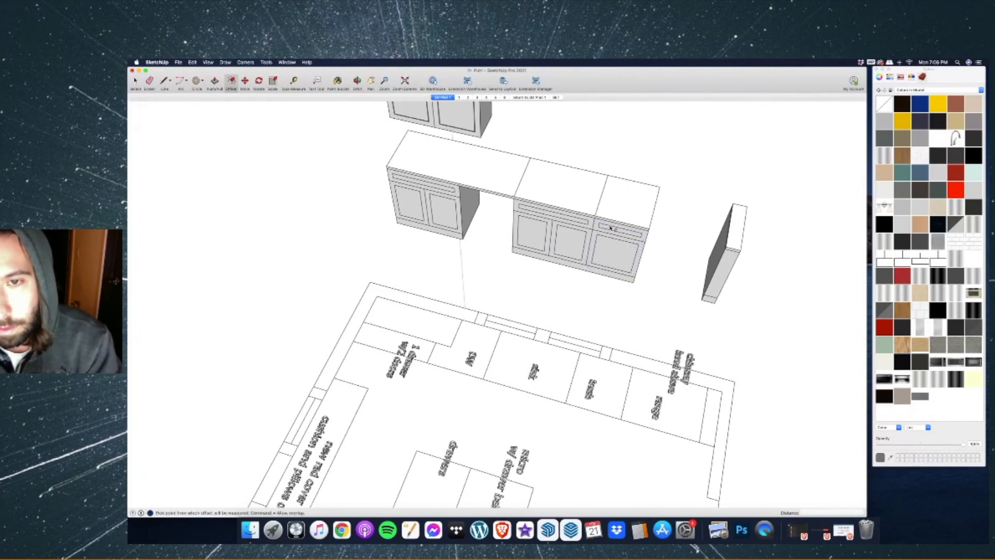
pyautogui.doubleClick(726, 265)
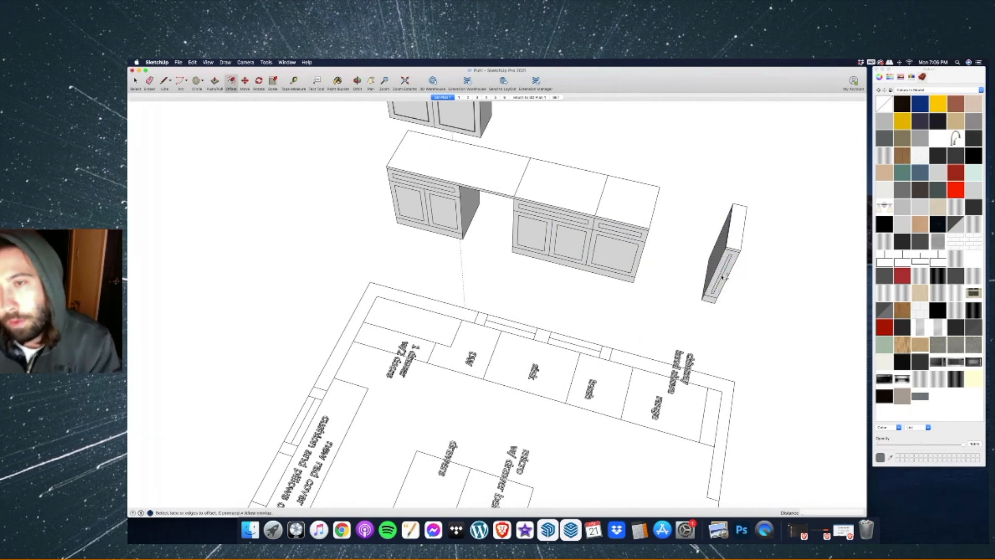
# Add a thin second offset outline inside the door and drawer panels of the narrow, trash and sink cabinets.
pyautogui.scroll(5, 725, 277)
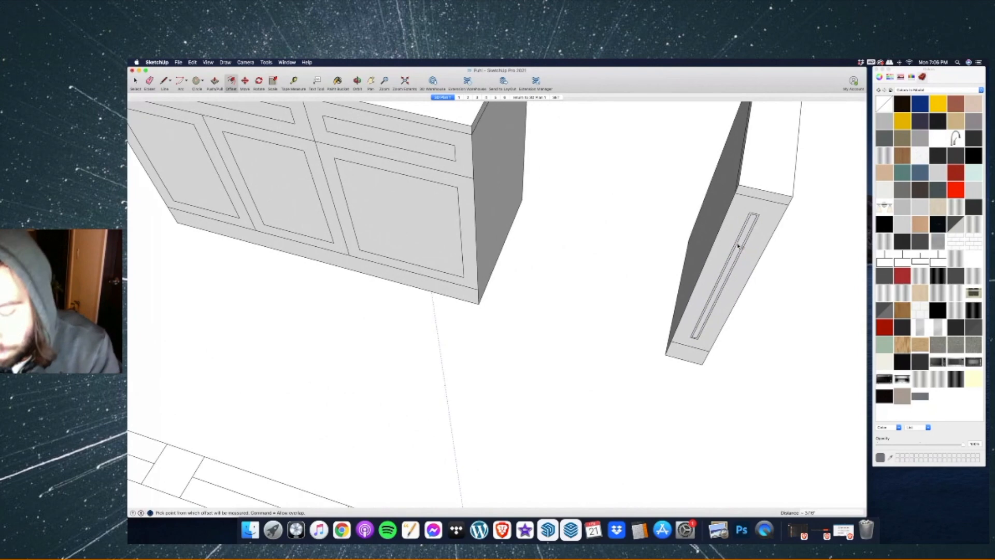
pyautogui.scroll(-5, 730, 261)
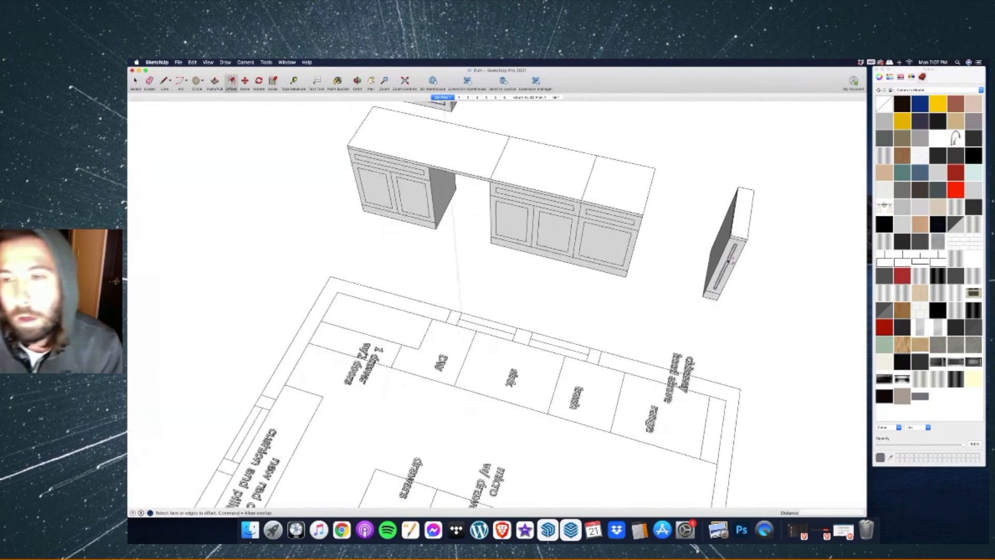
pyautogui.scroll(4, 590, 222)
pyautogui.doubleClick(589, 219)
pyautogui.doubleClick(596, 195)
pyautogui.press('super+z')
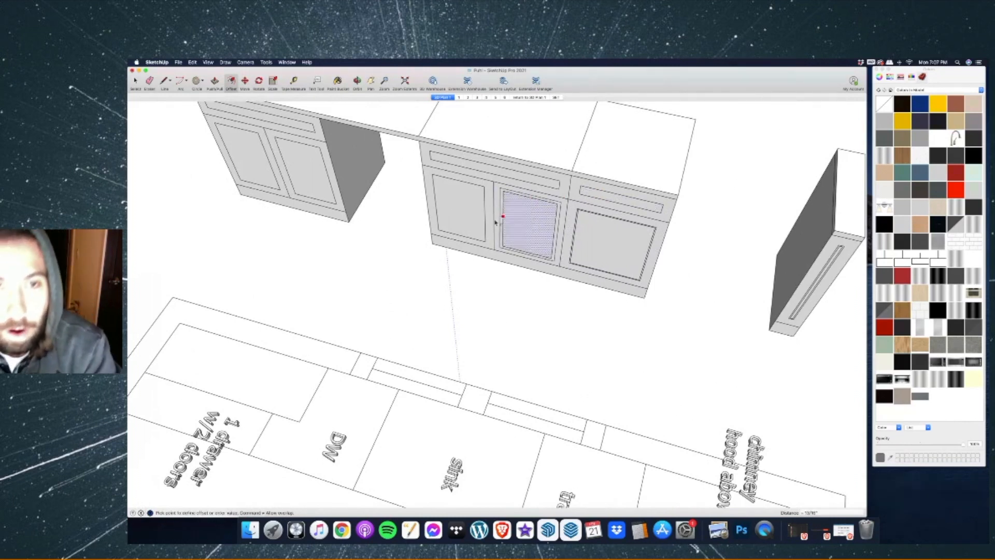
pyautogui.click(520, 195)
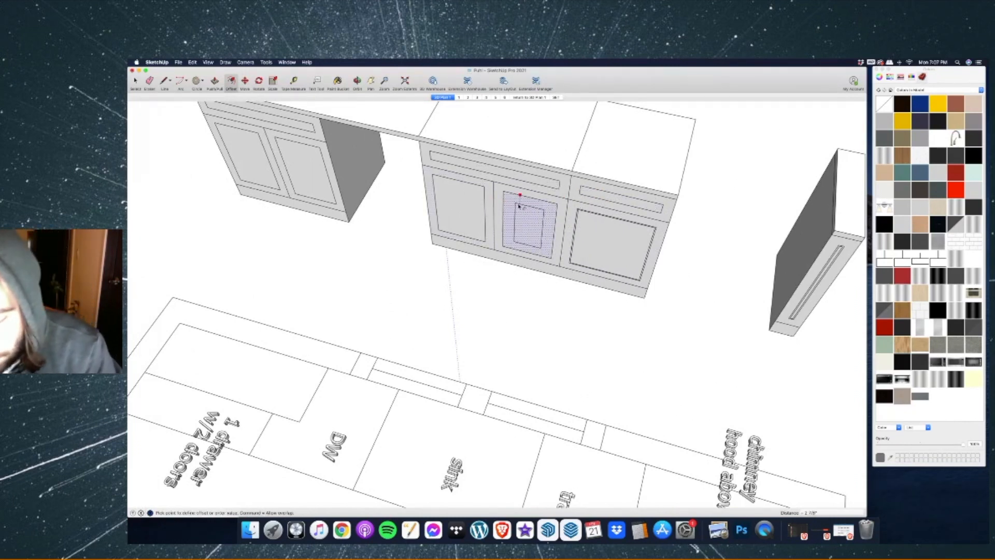
pyautogui.click(520, 206)
pyautogui.doubleClick(462, 205)
pyautogui.doubleClick(500, 173)
pyautogui.doubleClick(600, 193)
# Add the same thin second offset inside both doors and the drawer of the base cabinet under the wall cabinet.
pyautogui.scroll(-5, 628, 233)
pyautogui.scroll(3, 479, 197)
pyautogui.doubleClick(459, 205)
pyautogui.doubleClick(498, 216)
pyautogui.doubleClick(497, 190)
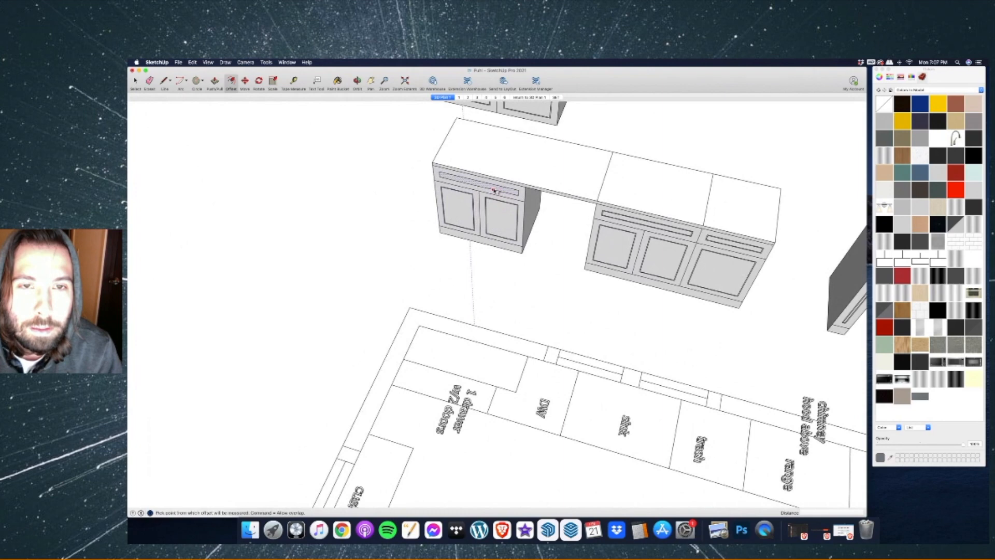
# Push the toe kick of the base cabinet under the wall cabinet in by 2".
pyautogui.scroll(-5, 489, 200)
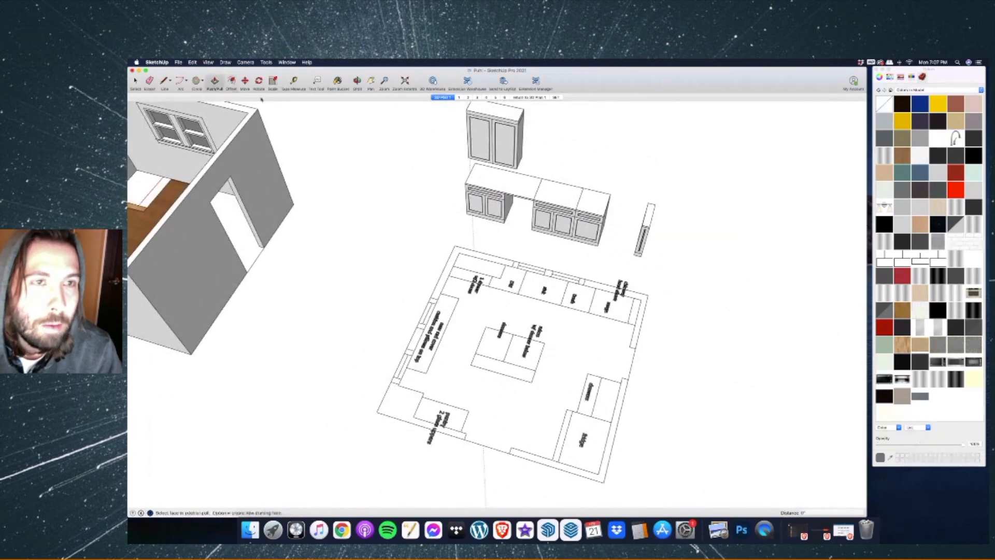
pyautogui.click(215, 81)
pyautogui.scroll(5, 501, 203)
pyautogui.write('2')
pyautogui.press('Return')
pyautogui.doubleClick(609, 288)
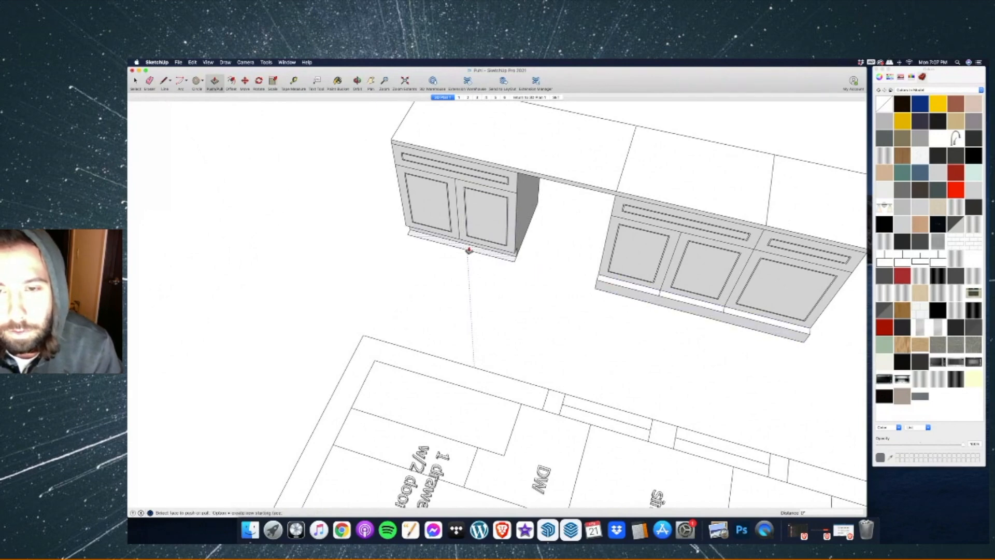
# Push the toe kicks of the sink and trash cabinets and the narrow end cabinet in by 2".
pyautogui.scroll(-5, 466, 251)
pyautogui.scroll(5, 753, 329)
pyautogui.click(459, 244)
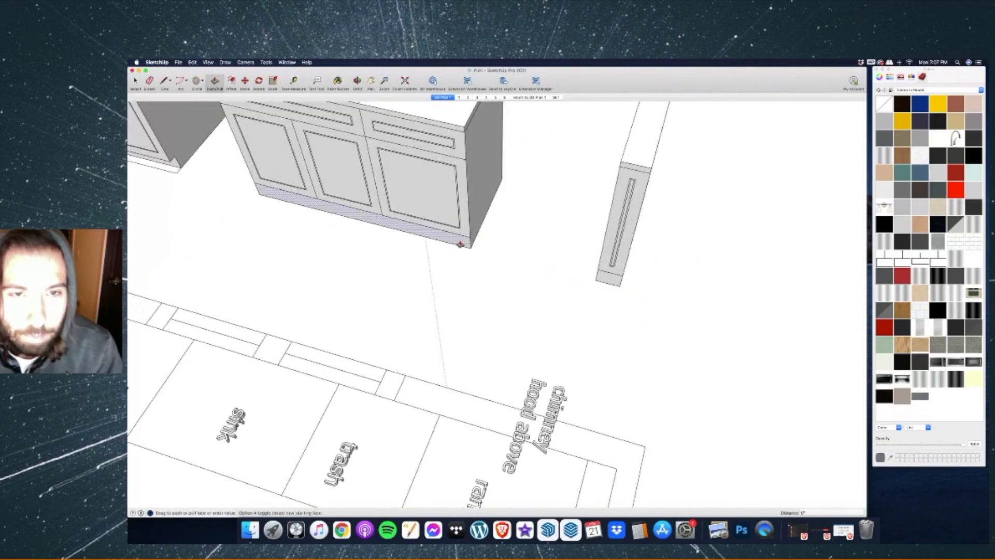
pyautogui.click(482, 231)
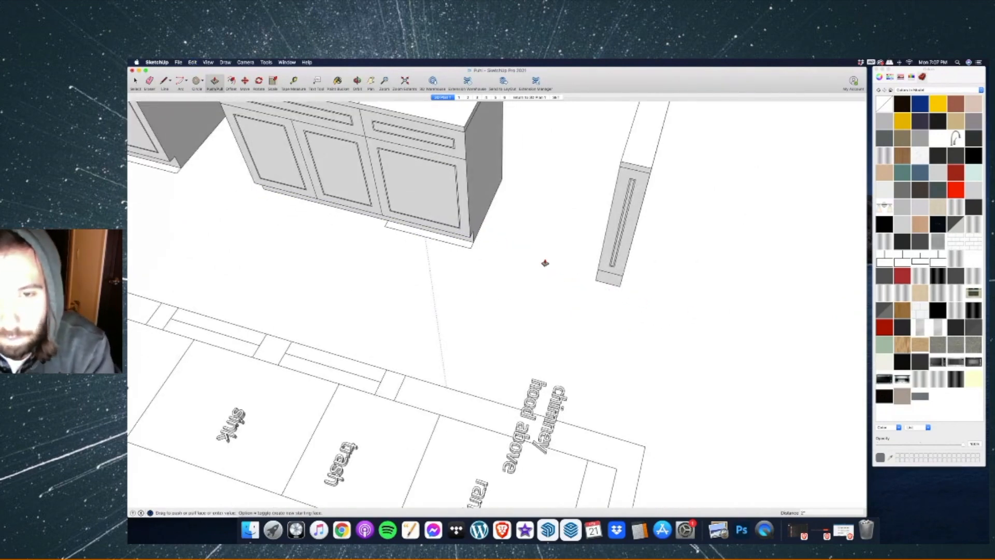
pyautogui.click(599, 277)
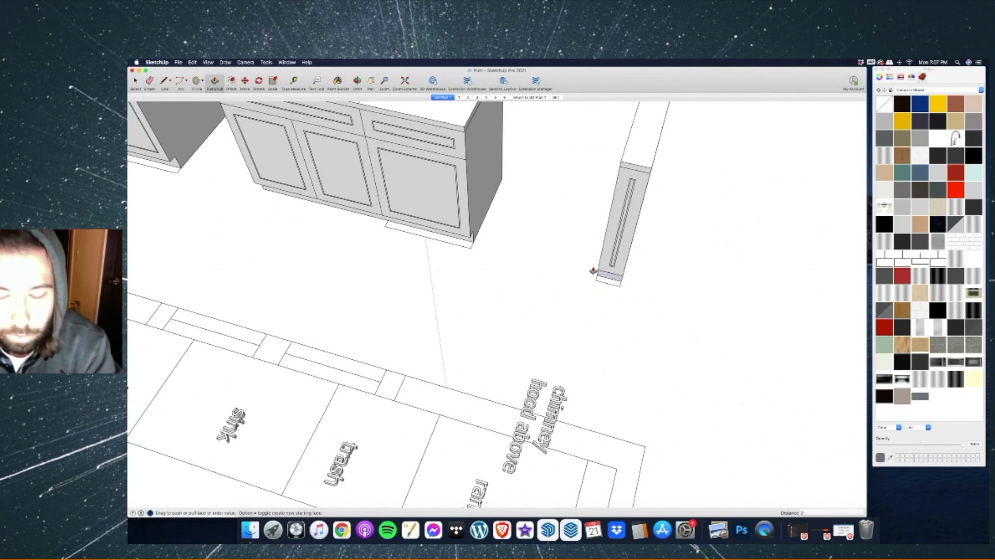
# Erase the leftover floor outlines in front of the recessed toe kicks on the base cabinets.
pyautogui.press('e')
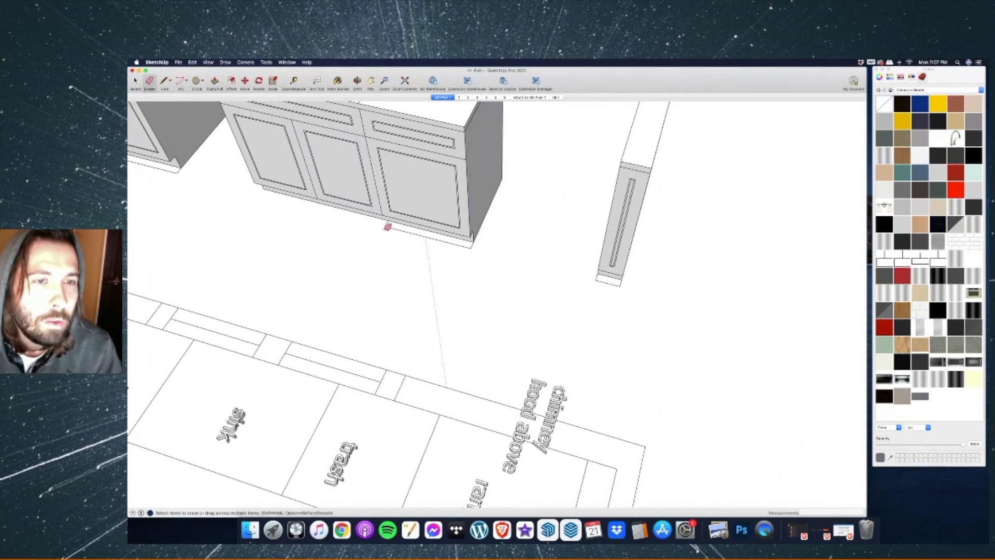
pyautogui.moveTo(597, 285); pyautogui.dragTo(622, 284)
pyautogui.scroll(-5, 649, 296)
pyautogui.scroll(5, 473, 243)
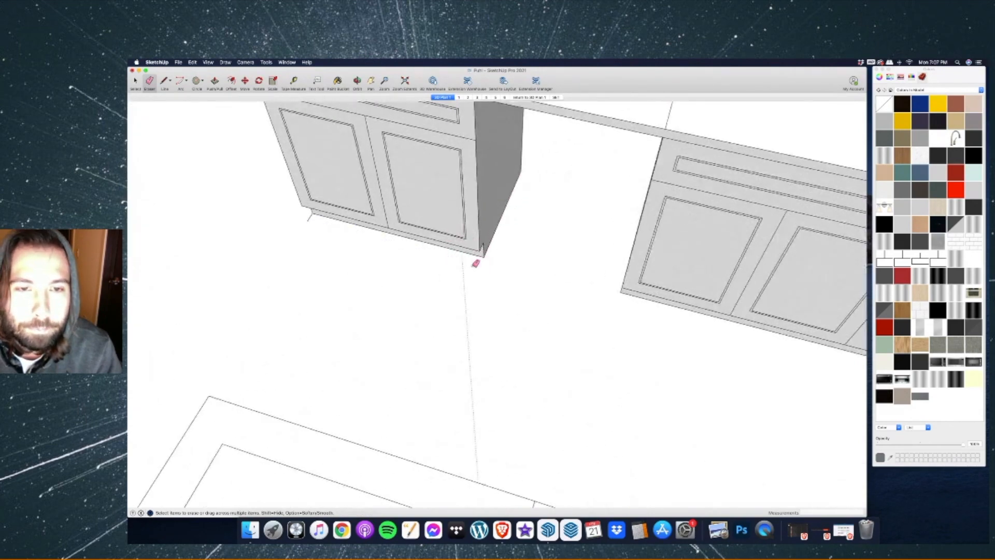
pyautogui.scroll(-10, 391, 235)
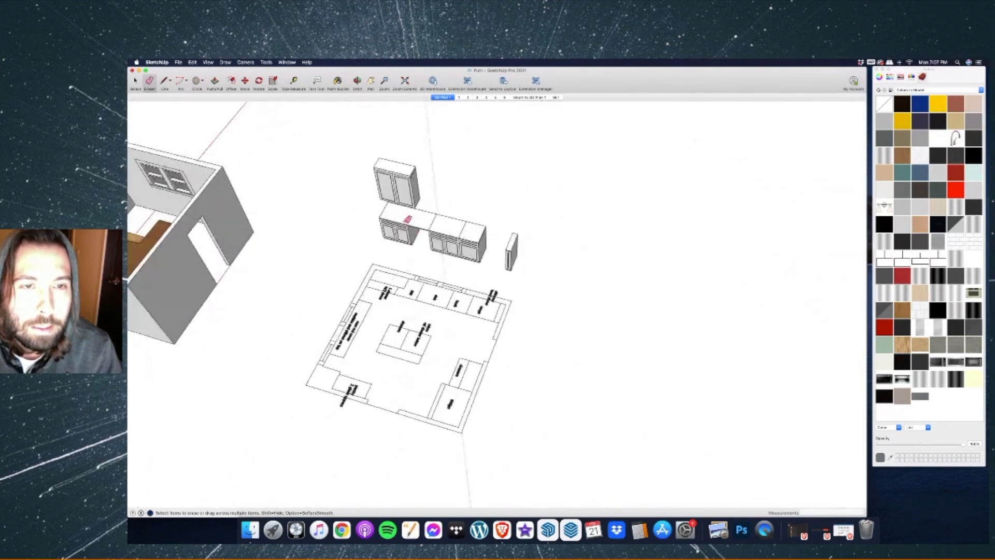
pyautogui.scroll(4, 428, 198)
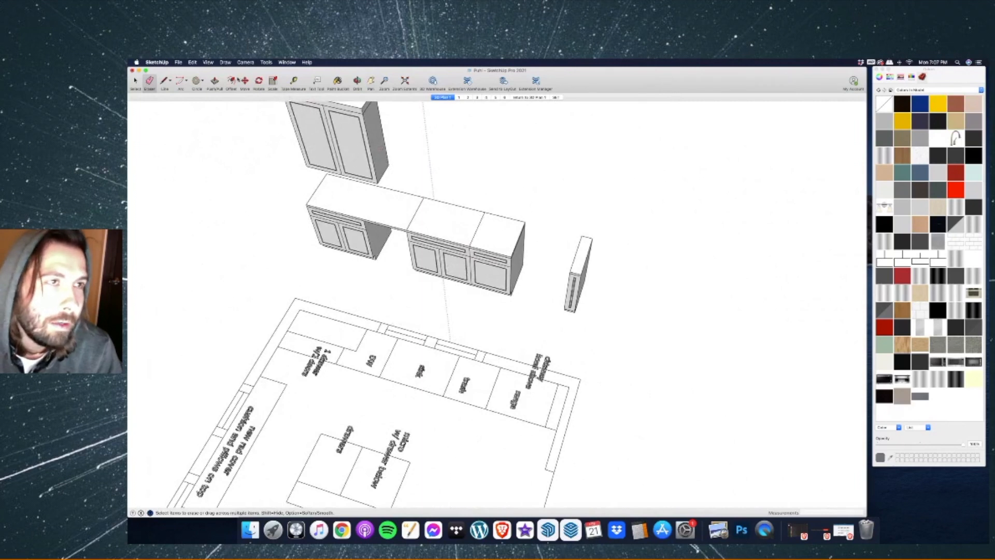
# Group the wall cabinet, the base cabinet run and the narrow end cabinet together.
pyautogui.press('f')
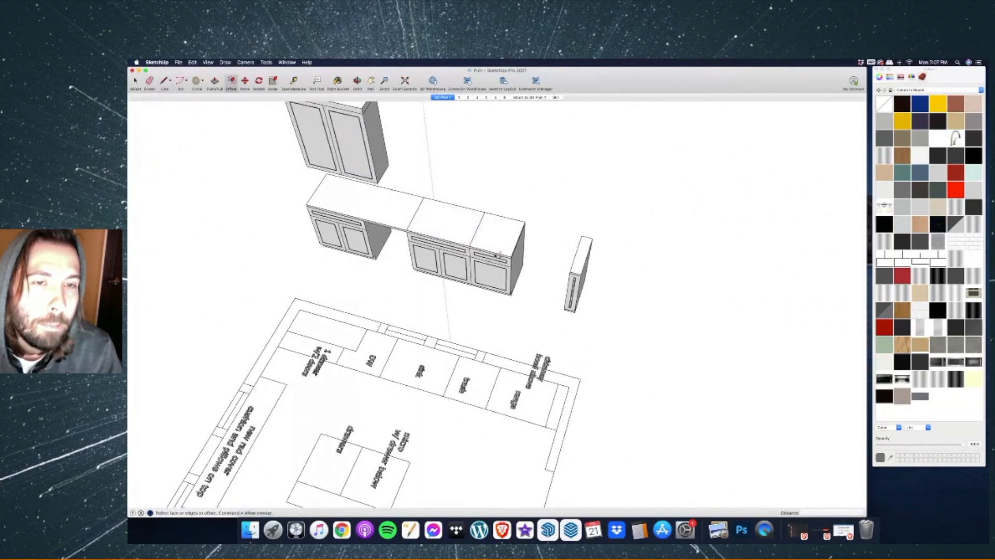
pyautogui.scroll(-3, 496, 255)
pyautogui.press('space')
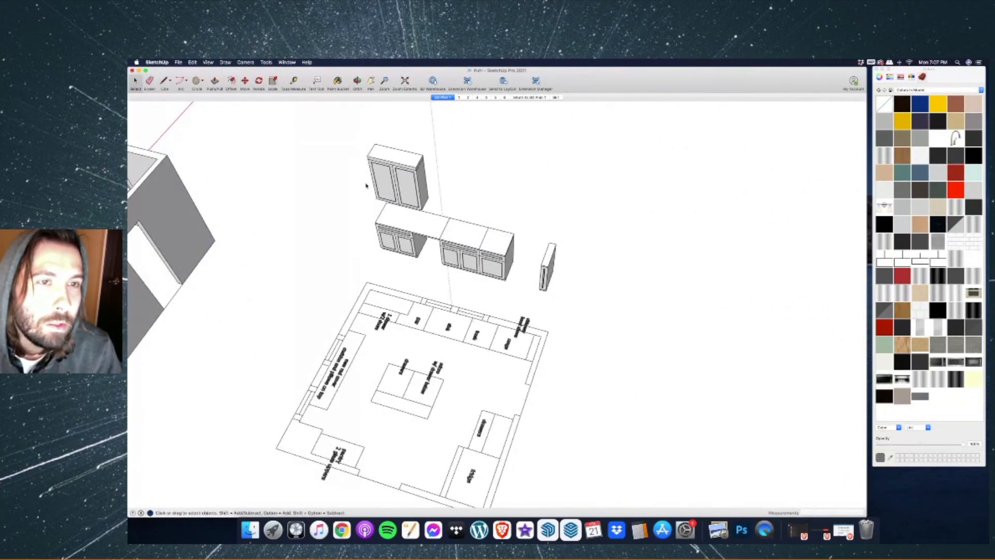
pyautogui.click(396, 186)
pyautogui.keyDown('shift'); pyautogui.click(469, 252); pyautogui.keyUp('shift')
pyautogui.keyDown('shift'); pyautogui.click(547, 264); pyautogui.keyUp('shift')
pyautogui.rightClick(546, 263)
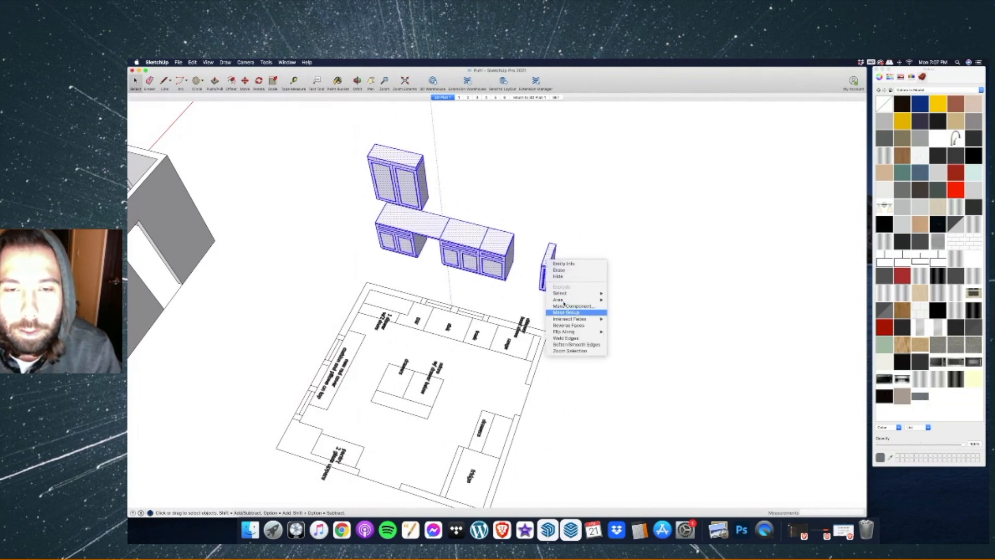
pyautogui.click(570, 311)
# Paint the cabinet group with the brown wood material sampled from the finished kitchen model.
pyautogui.click(338, 81)
pyautogui.scroll(-3, 556, 263)
pyautogui.scroll(3, 339, 259)
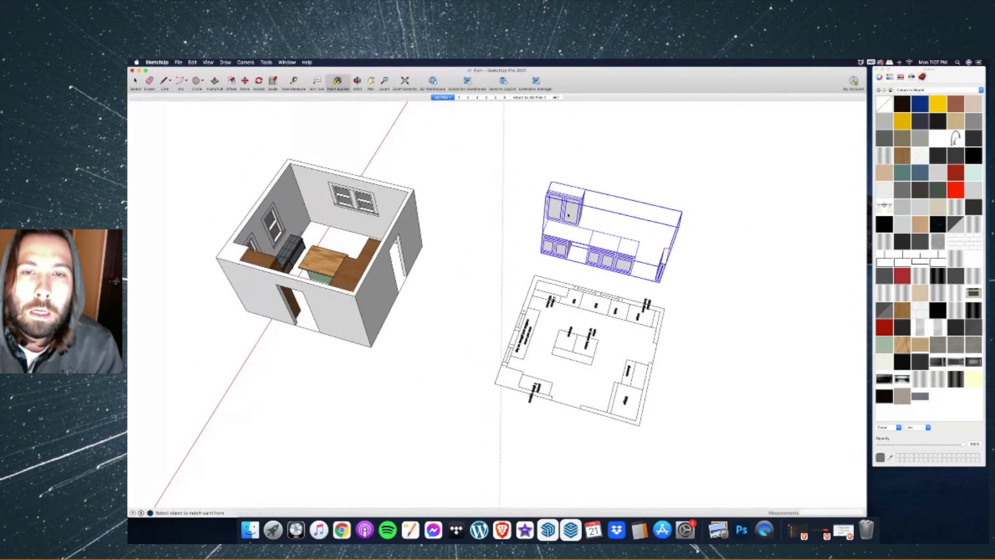
pyautogui.click(593, 251)
pyautogui.press('space')
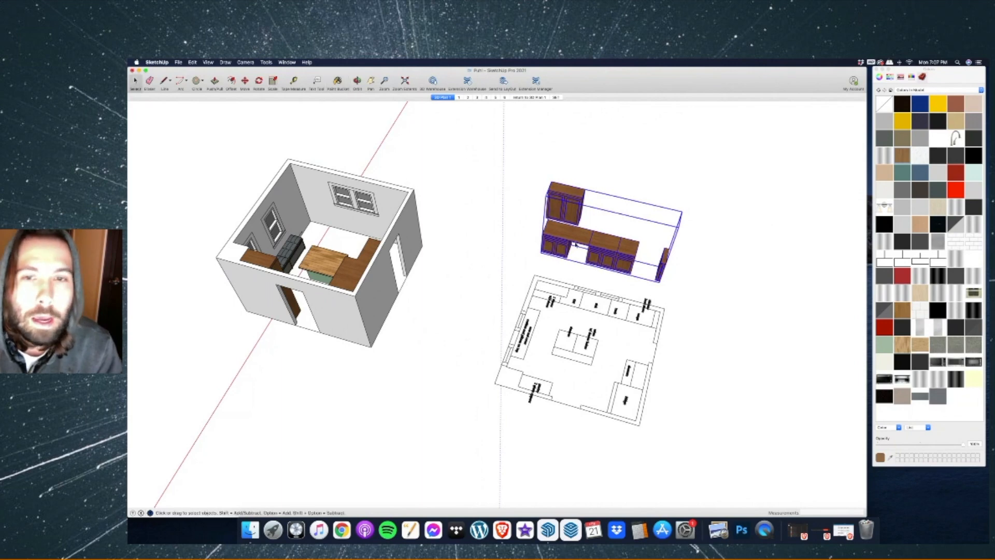
# Sample the white marble material from the countertop in the finished kitchen model.
pyautogui.scroll(10, 327, 260)
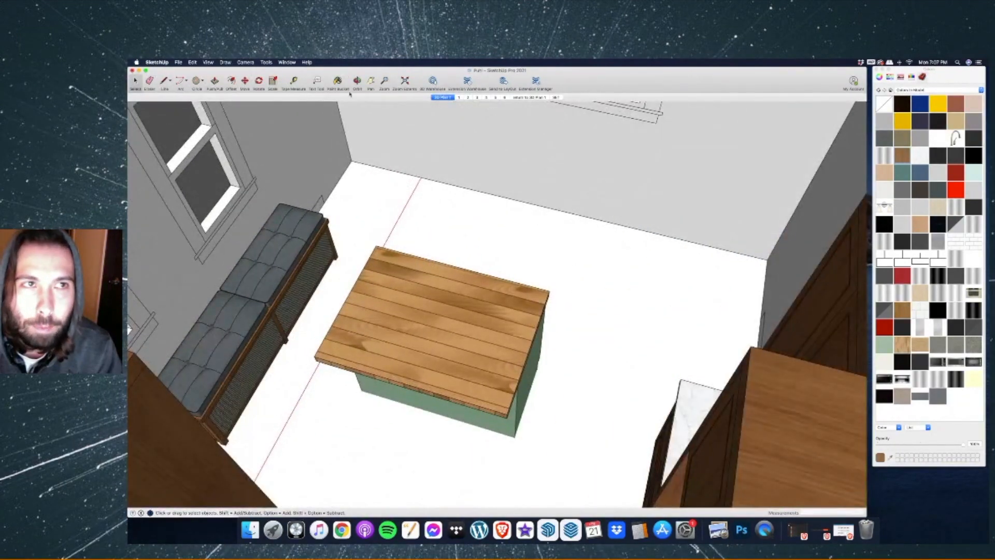
pyautogui.click(337, 82)
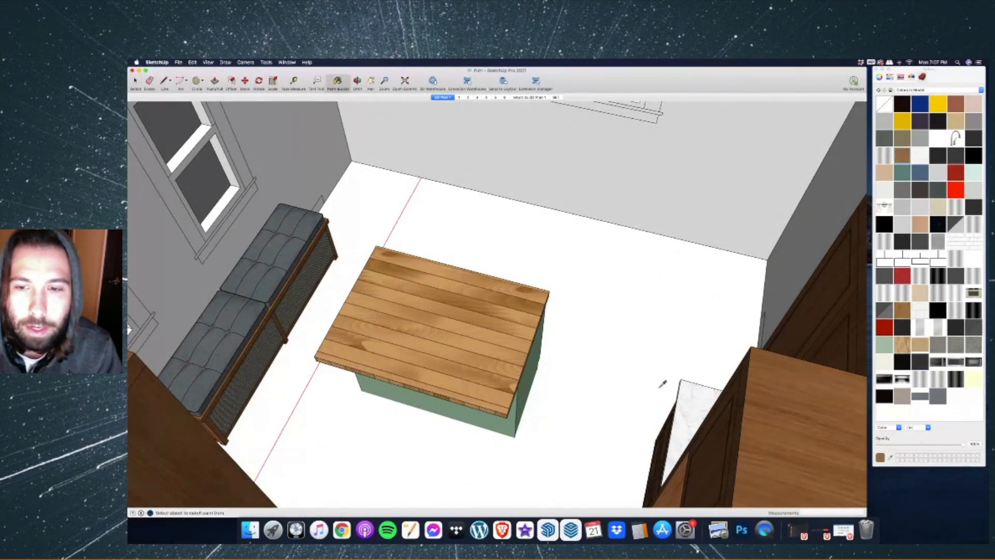
pyautogui.scroll(-15, 289, 236)
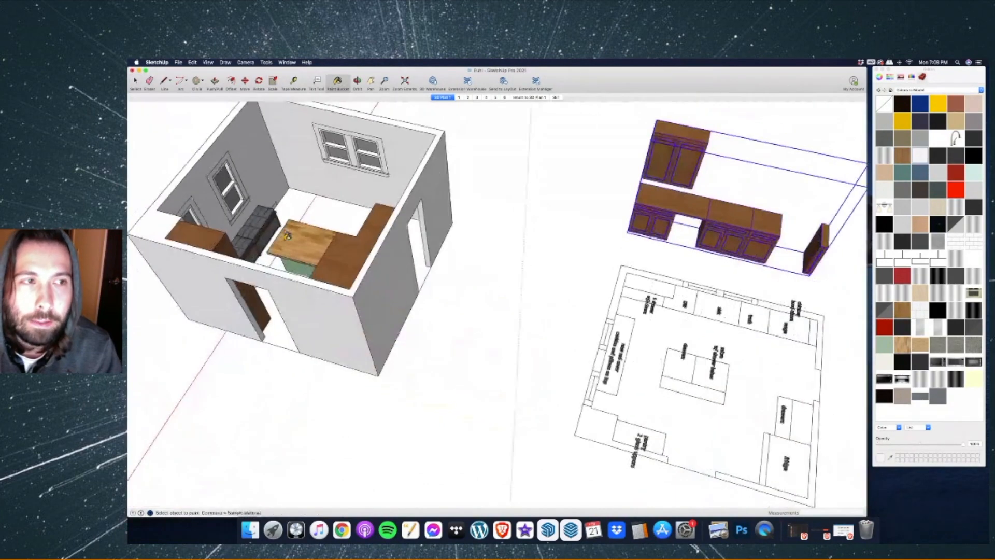
pyautogui.scroll(8, 457, 247)
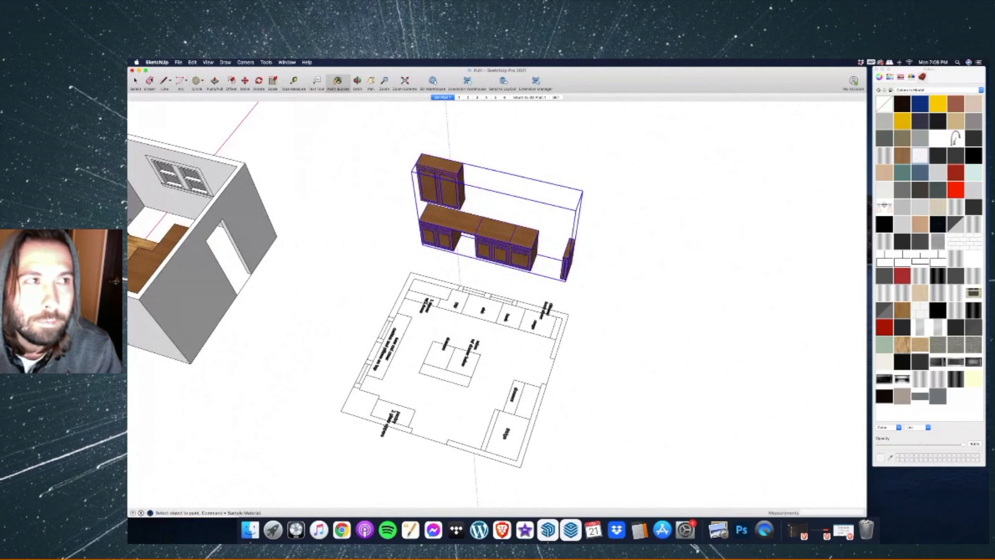
# Open the cabinet group and paint the base run's three countertop faces and the narrow end cabinet's top with white marble.
pyautogui.press('space')
pyautogui.doubleClick(510, 246)
pyautogui.scroll(3, 519, 238)
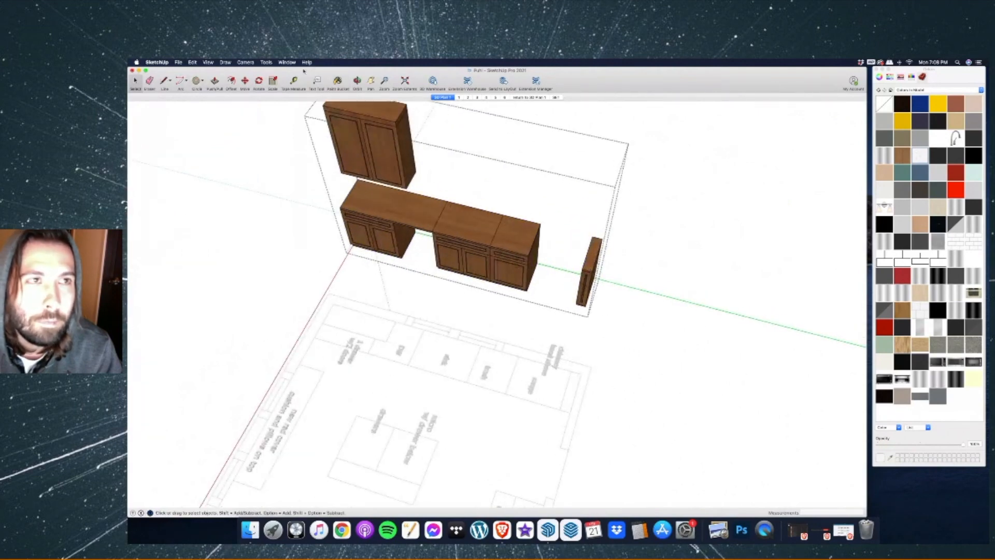
pyautogui.press('b')
pyautogui.click(417, 203)
pyautogui.click(463, 219)
pyautogui.click(518, 232)
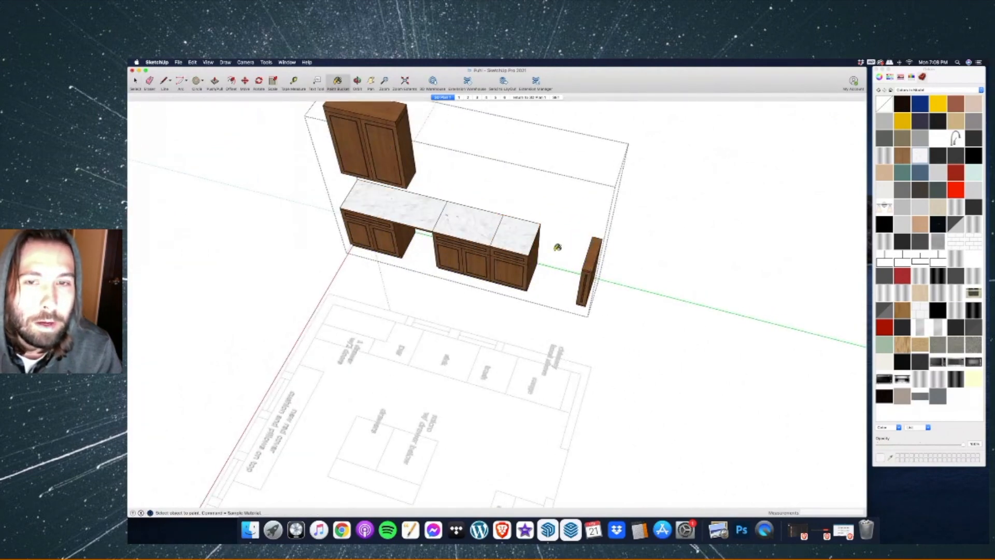
pyautogui.click(596, 258)
# Paint the thin front edges of the base run's countertop and the narrow end cabinet's top with the same marble.
pyautogui.scroll(5, 594, 255)
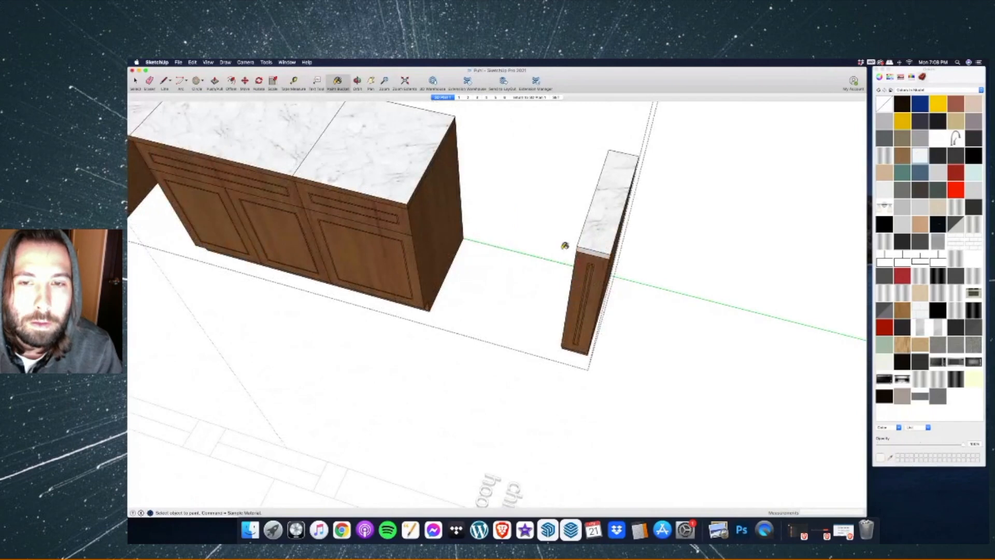
pyautogui.scroll(1, 417, 203)
pyautogui.scroll(1, 413, 200)
pyautogui.click(404, 205)
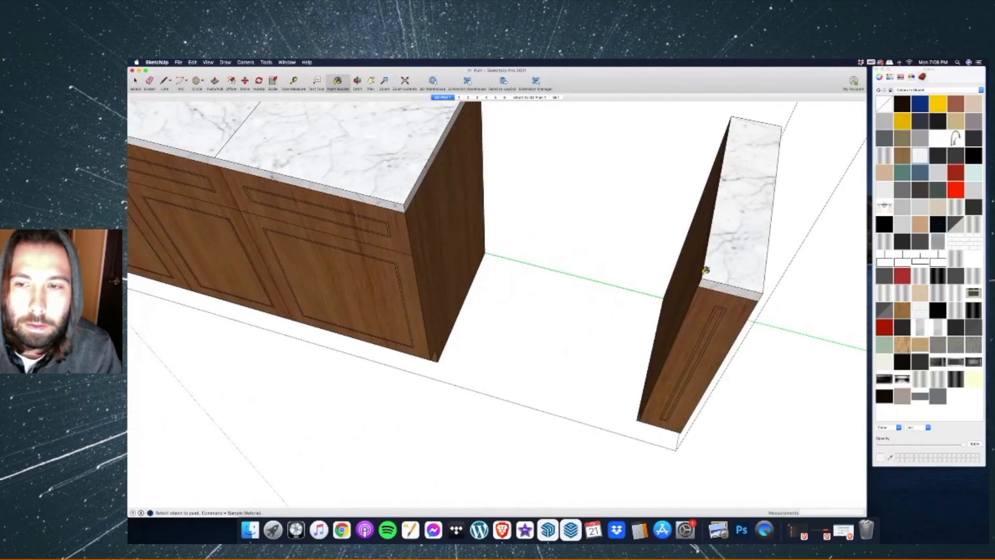
pyautogui.click(704, 270)
pyautogui.scroll(-6, 402, 191)
pyautogui.scroll(2, 403, 191)
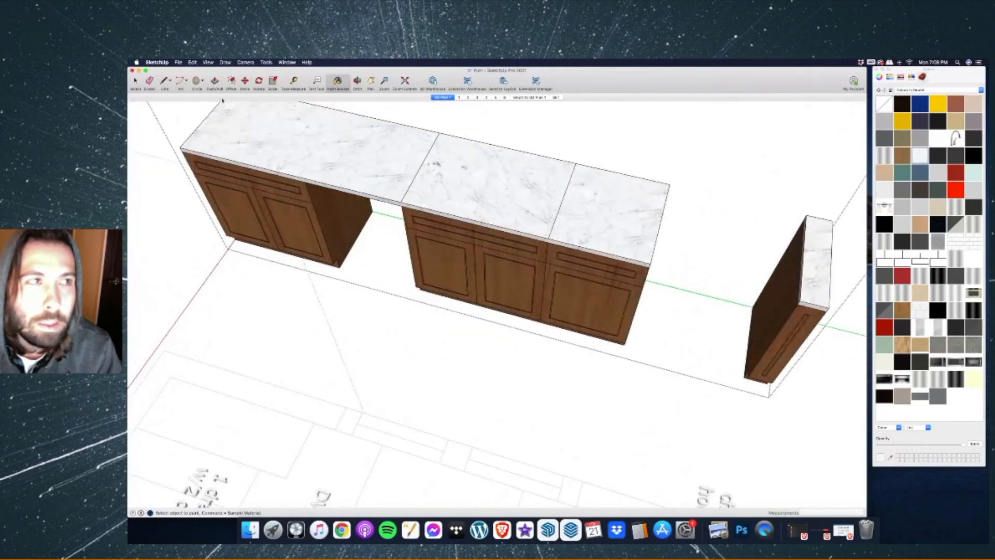
# Offset the countertop outline above the sink cabinet inward to outline the sink opening.
pyautogui.press('space')
pyautogui.scroll(-4, 466, 222)
pyautogui.click(475, 225)
pyautogui.scroll(4, 473, 224)
pyautogui.press('l')
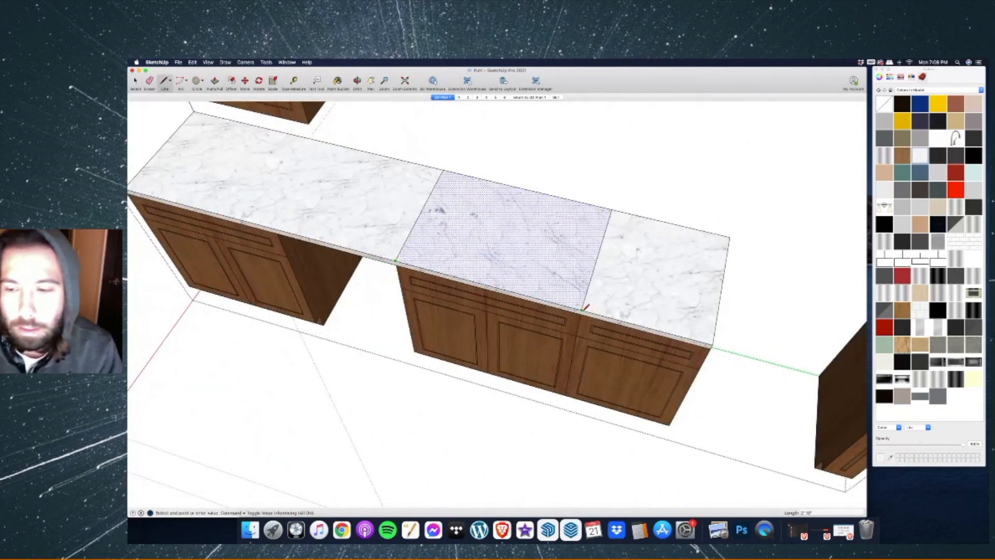
pyautogui.press('f')
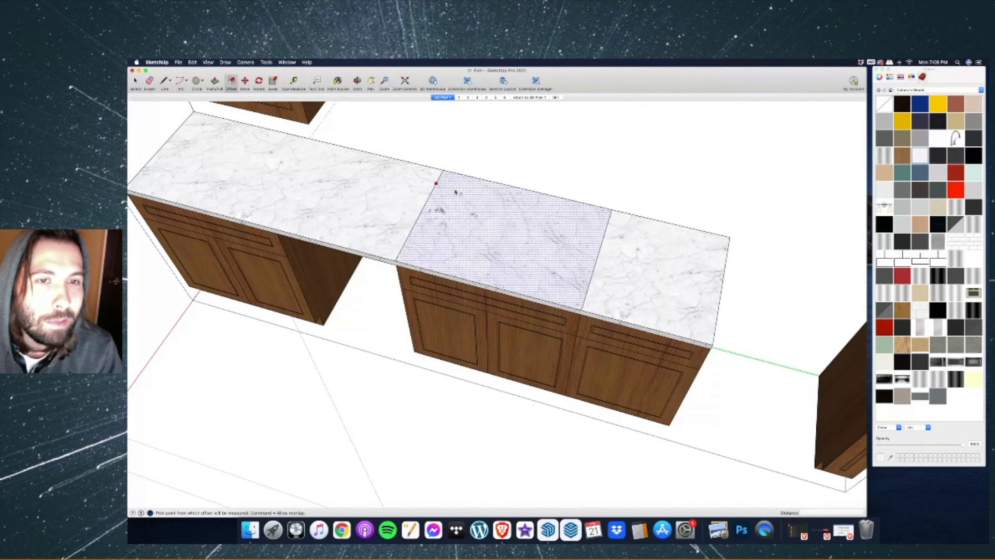
pyautogui.click(479, 241)
# Erase the seam lines on either side of the sink outline and repaint the merged countertop with marble.
pyautogui.press('e')
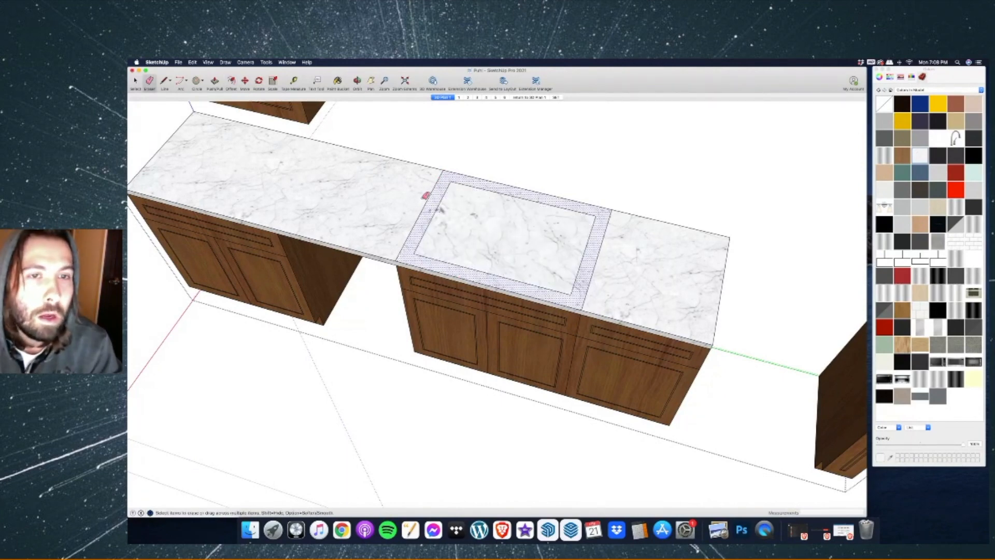
pyautogui.click(428, 196)
pyautogui.moveTo(610, 271); pyautogui.dragTo(555, 247)
pyautogui.press('b')
pyautogui.click(375, 192)
pyautogui.scroll(-5, 394, 197)
pyautogui.press('p')
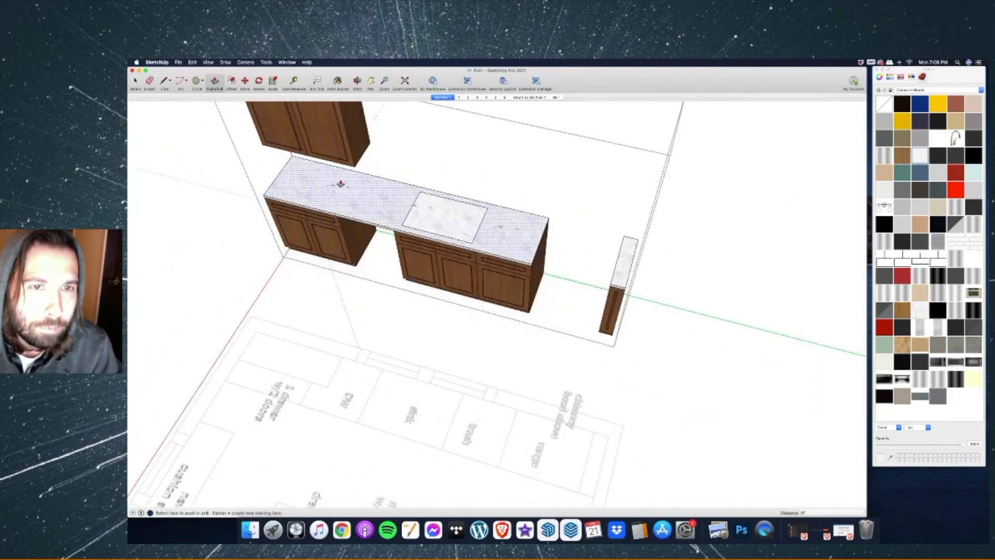
# Push the sink opening down 1 1/2" into the countertop.
pyautogui.scroll(3, 389, 205)
pyautogui.click(449, 244)
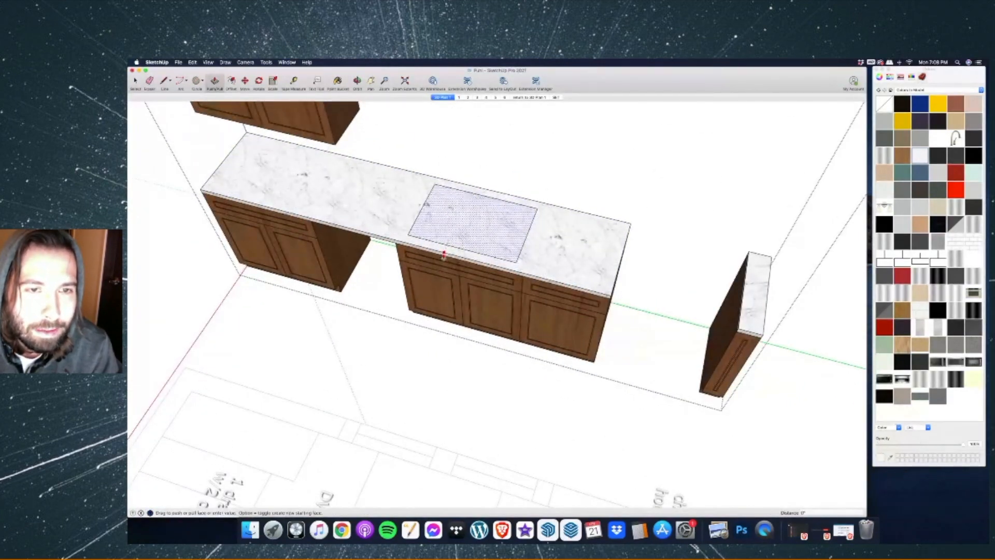
pyautogui.click(376, 241)
pyautogui.scroll(2, 482, 229)
pyautogui.scroll(2, 473, 191)
pyautogui.click(473, 191)
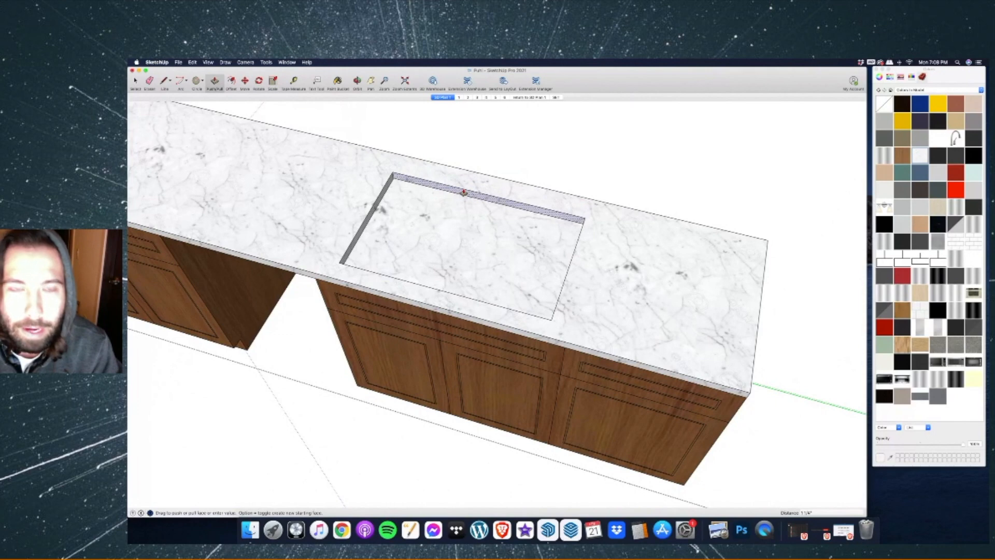
pyautogui.press('Return')
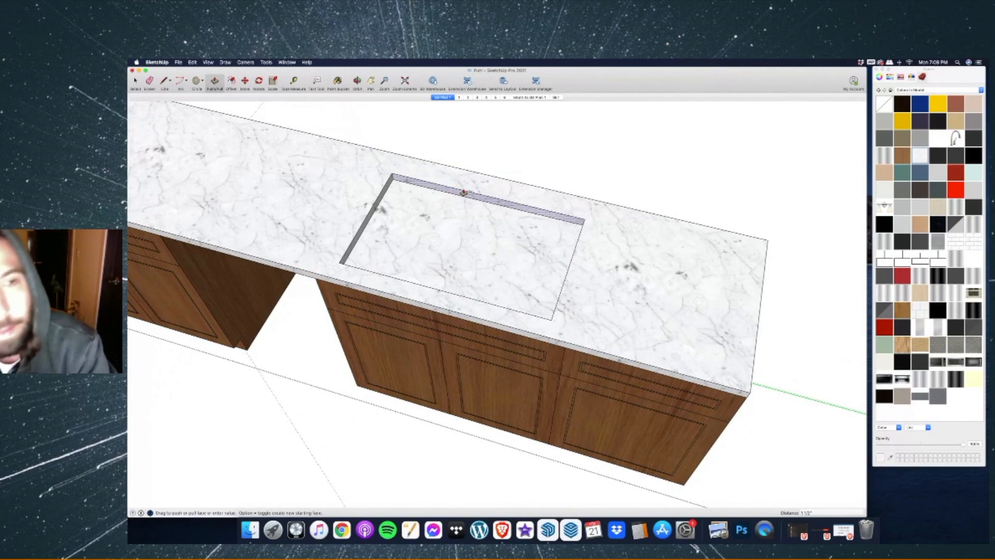
# Offset the floor of the sink recess slightly inward and paint the inner face with the stainless metal material.
pyautogui.click(231, 81)
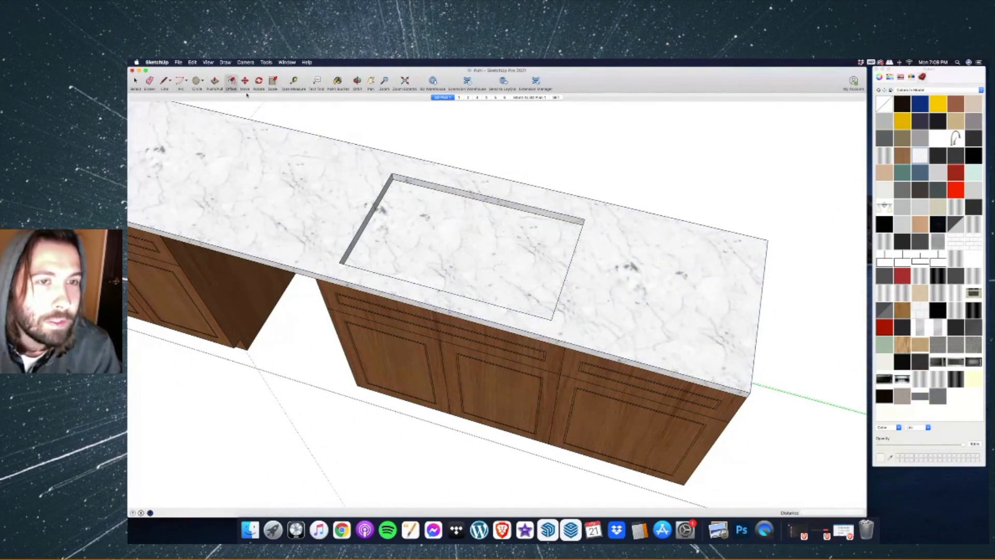
pyautogui.click(417, 202)
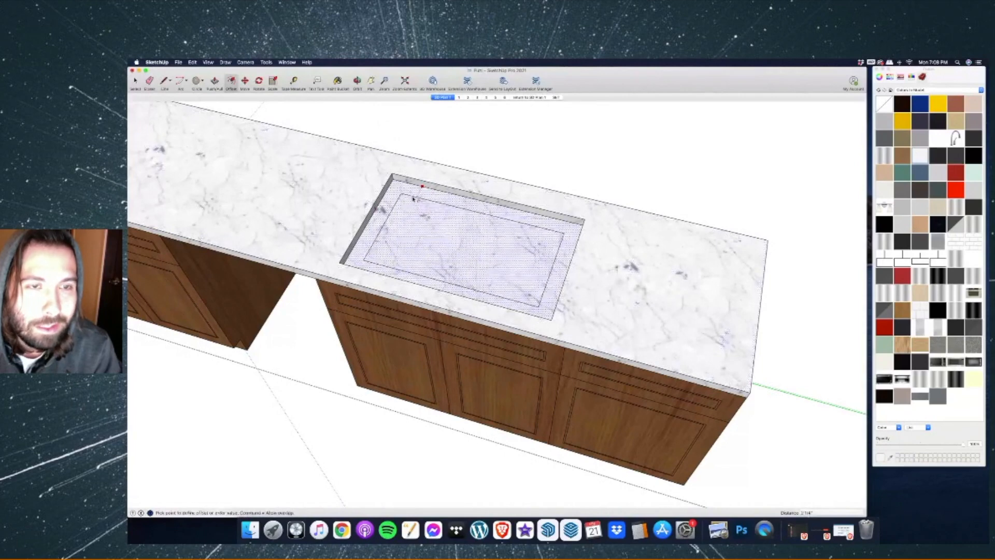
pyautogui.press('Escape')
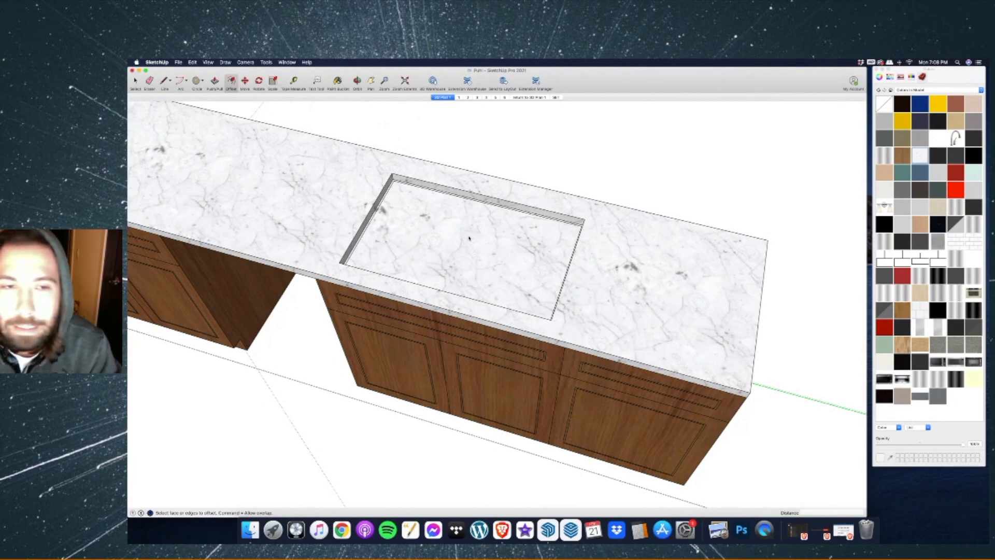
pyautogui.press('b')
pyautogui.click(441, 215)
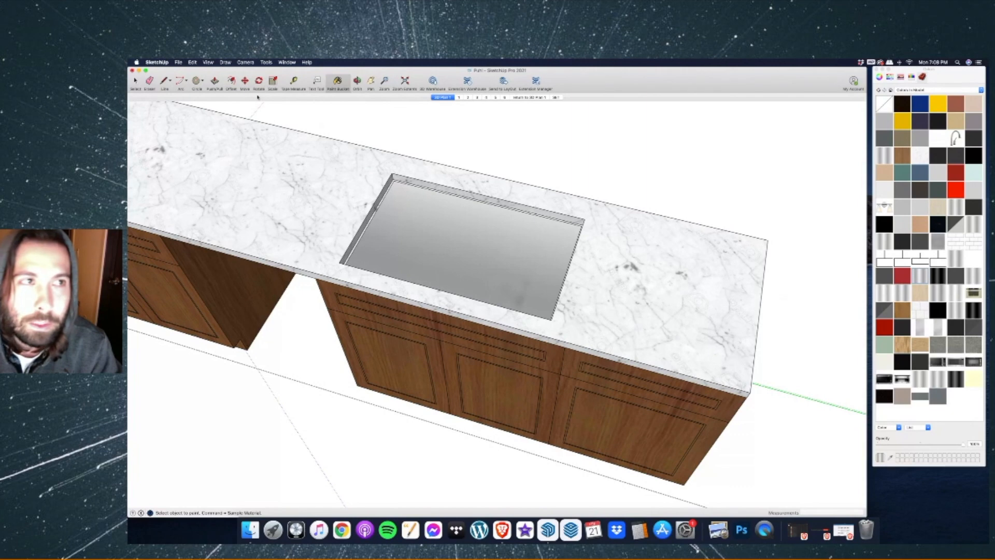
# Push the stainless inner face down 6" to form the sink basin.
pyautogui.click(215, 80)
pyautogui.click(433, 216)
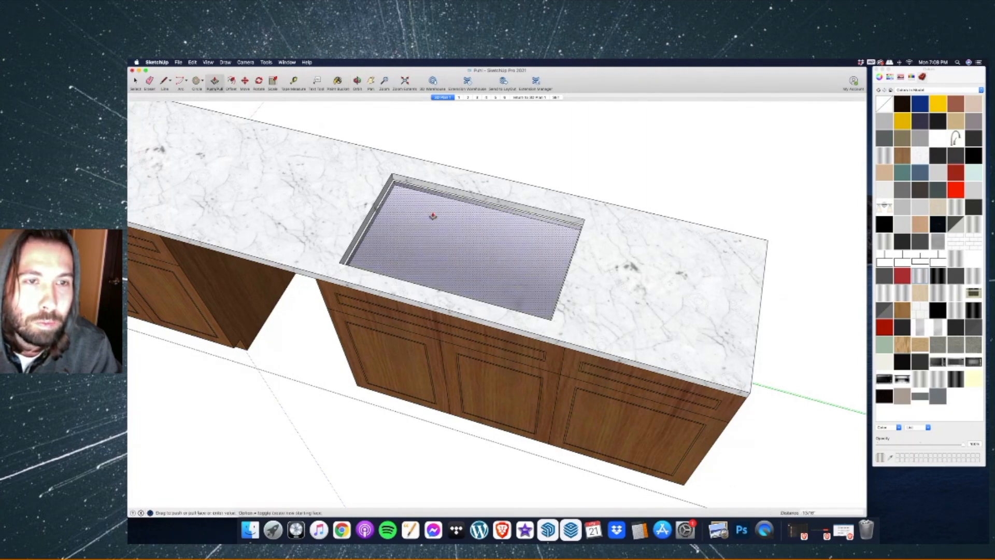
pyautogui.write('6')
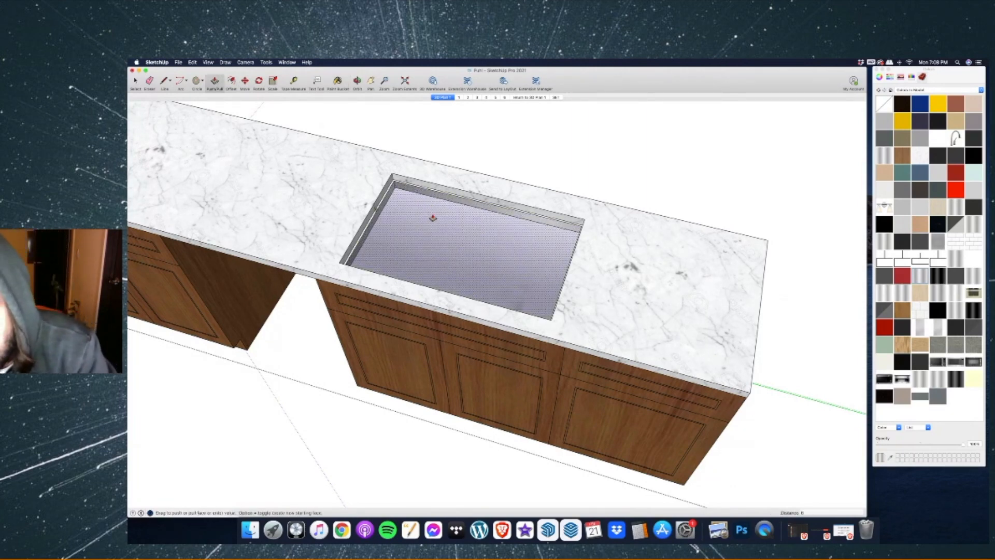
pyautogui.press('Return')
pyautogui.click(337, 80)
pyautogui.scroll(6, 378, 145)
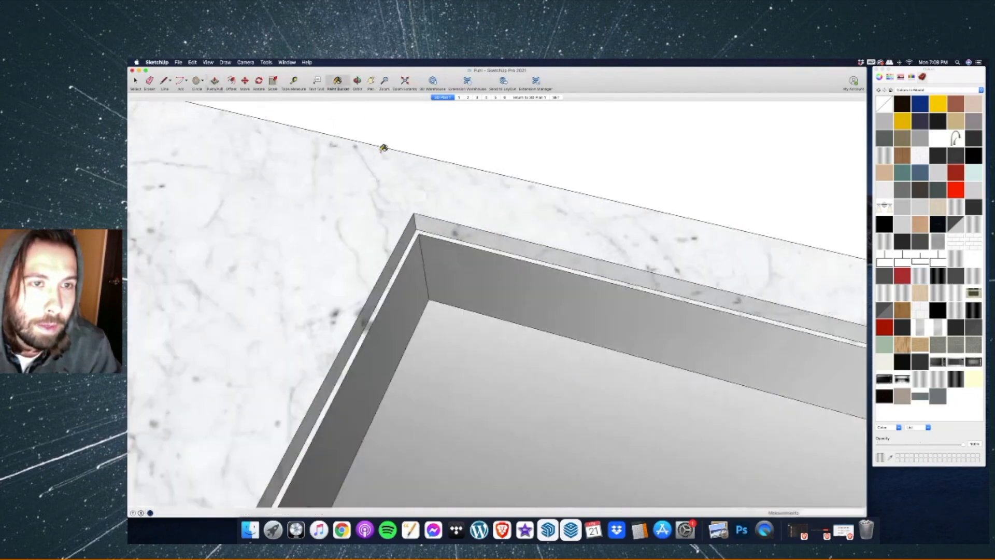
pyautogui.scroll(-8, 421, 242)
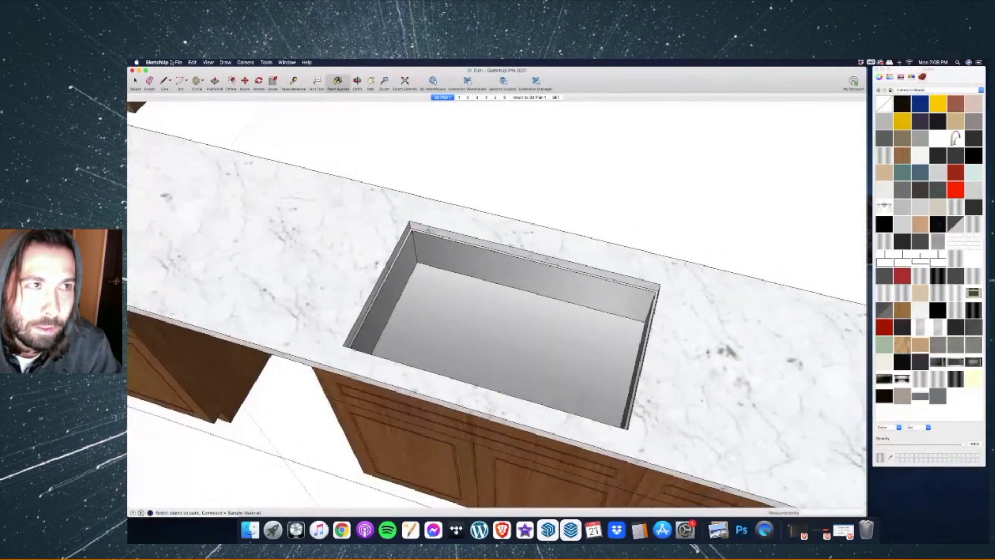
# Draw a narrow vertical divider strip centred on the sink's back wall and erase the centre line inside it.
pyautogui.press('l')
pyautogui.scroll(-6, 531, 265)
pyautogui.click(530, 264)
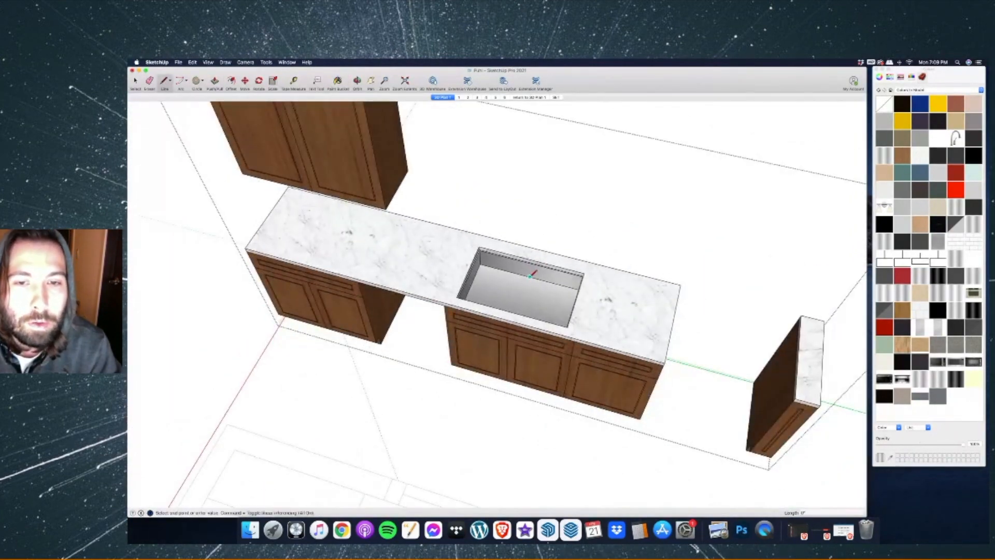
pyautogui.scroll(6, 531, 262)
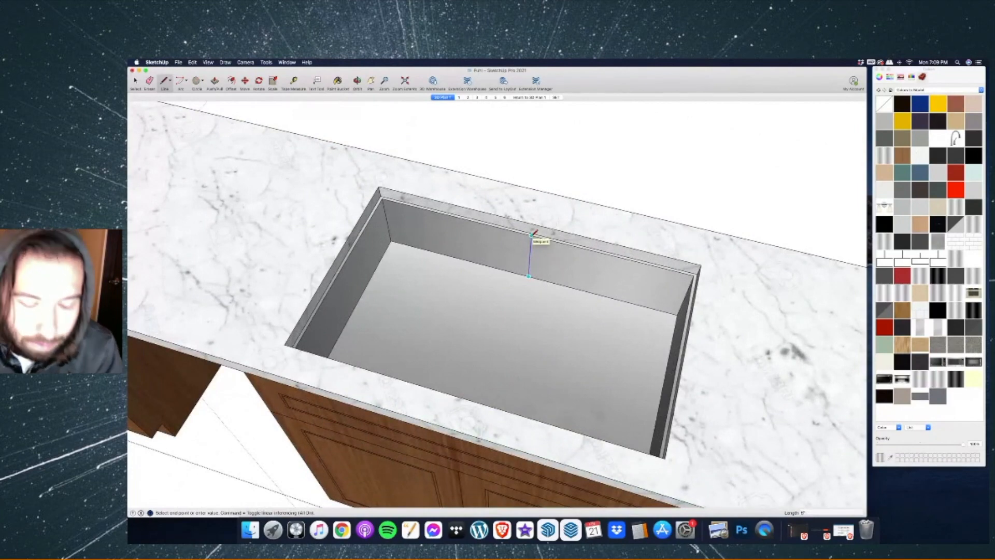
pyautogui.click(531, 234)
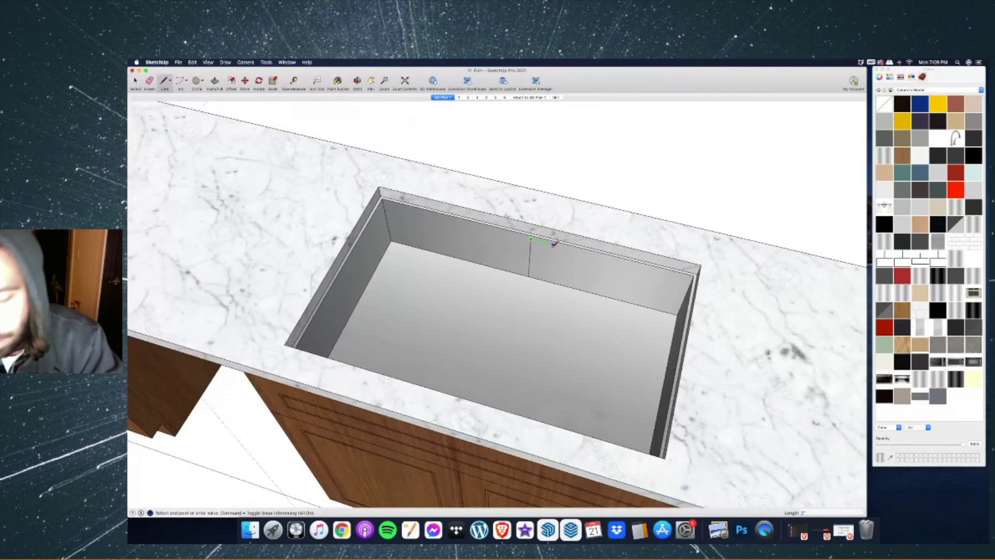
pyautogui.click(533, 277)
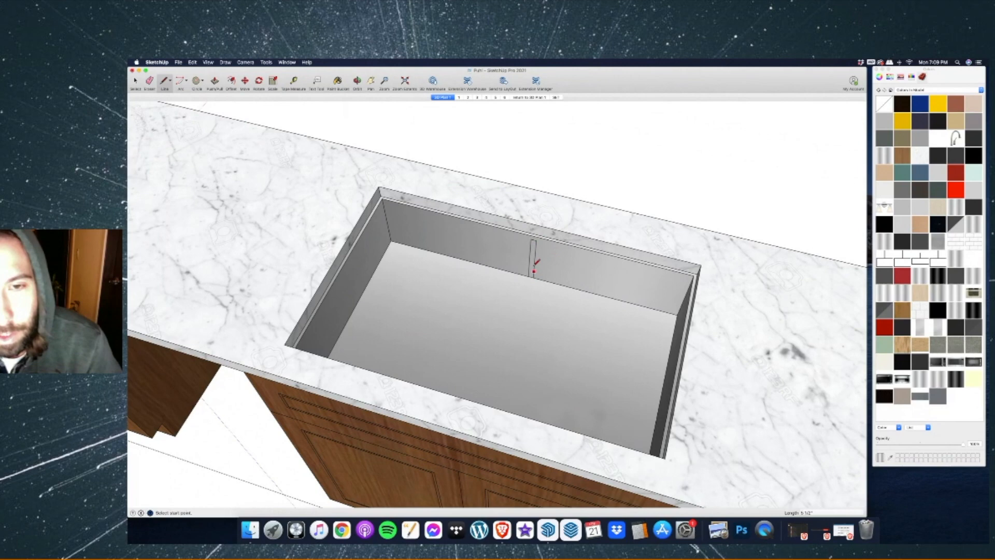
pyautogui.click(534, 237)
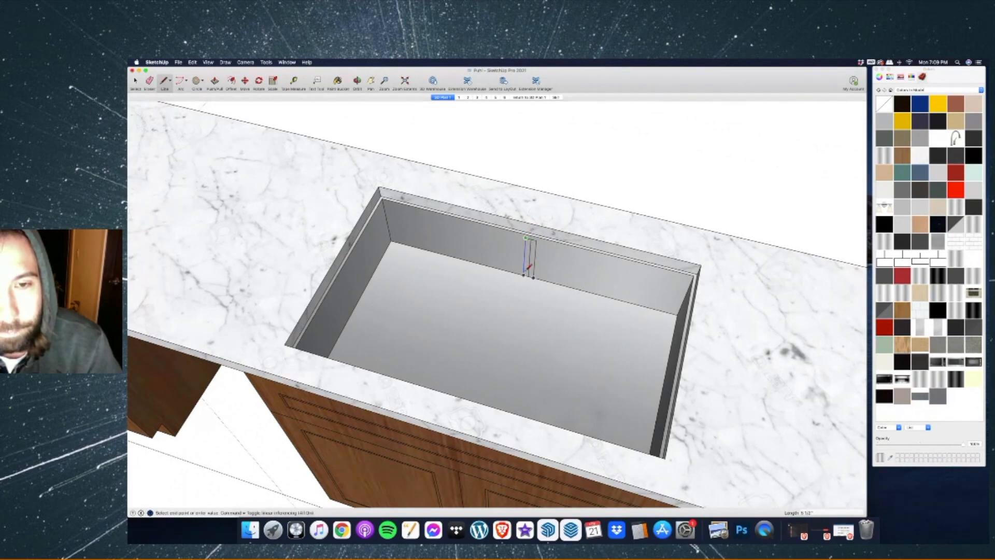
pyautogui.click(153, 85)
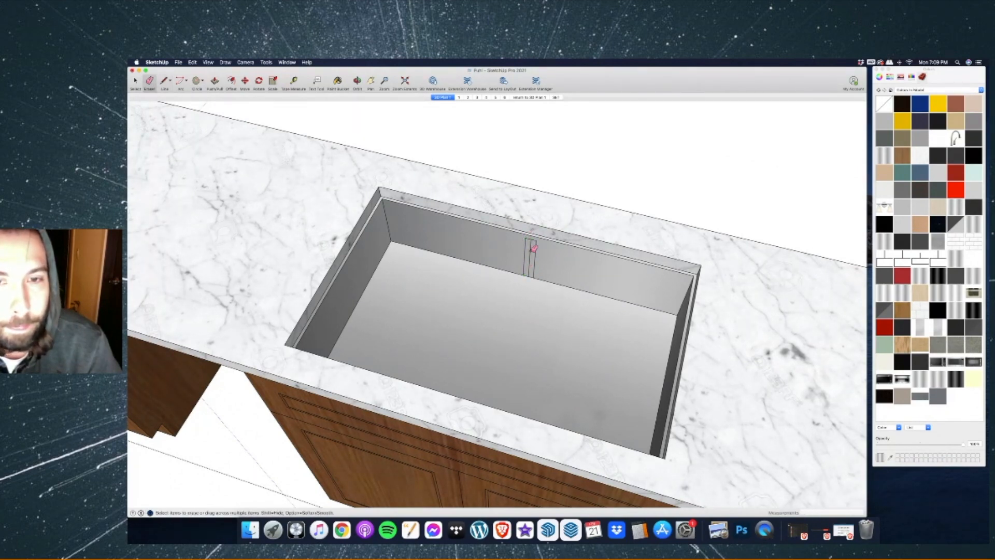
pyautogui.click(530, 256)
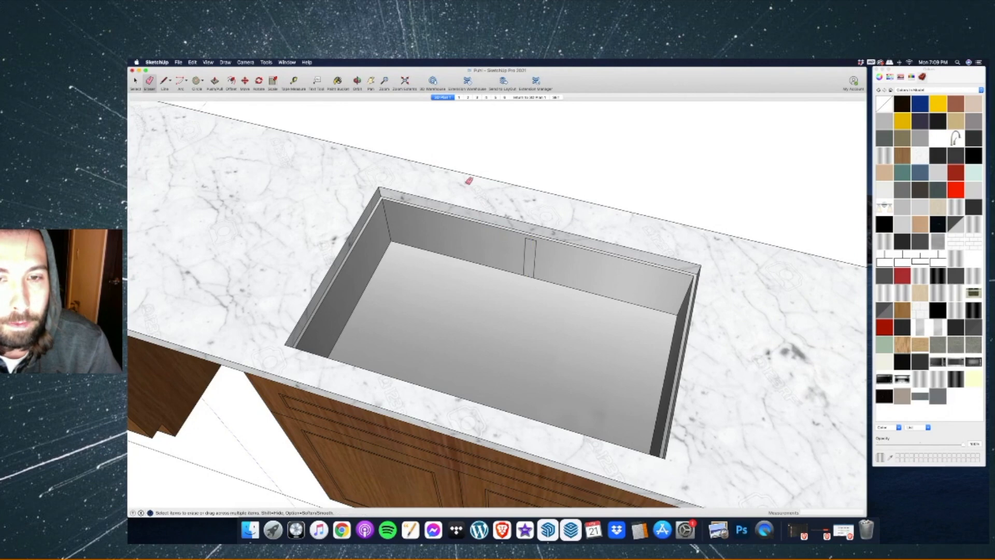
# Extrude the divider strip across the basin to the opposite wall, splitting the sink into two bowls.
pyautogui.click(356, 81)
pyautogui.moveTo(400, 174); pyautogui.dragTo(832, 183)
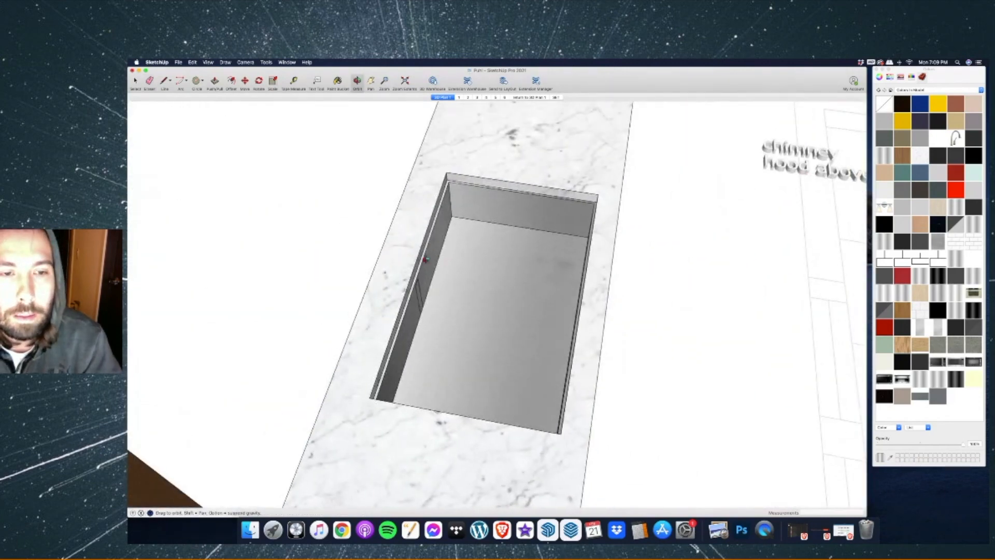
pyautogui.moveTo(427, 260); pyautogui.dragTo(538, 277)
pyautogui.scroll(-5, 536, 278)
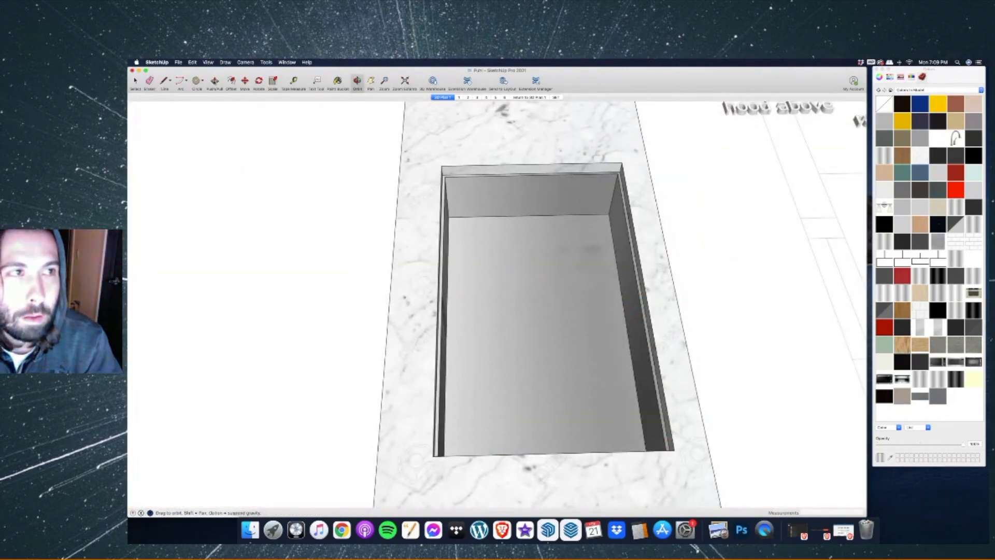
pyautogui.click(215, 82)
pyautogui.scroll(1, 610, 326)
pyautogui.scroll(2, 609, 326)
pyautogui.click(374, 308)
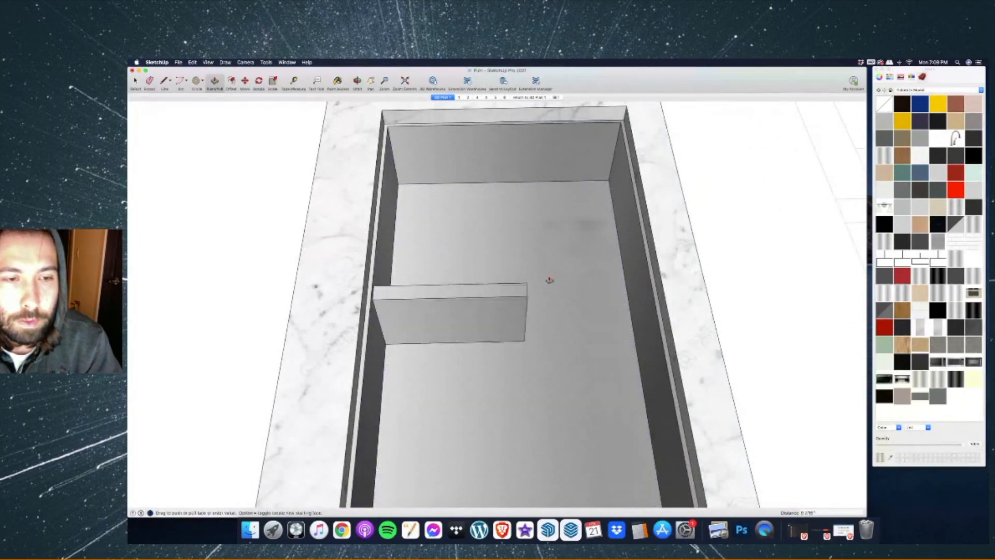
# Draw two corner-to-corner diagonal lines across the floor of the left sink bowl.
pyautogui.click(357, 81)
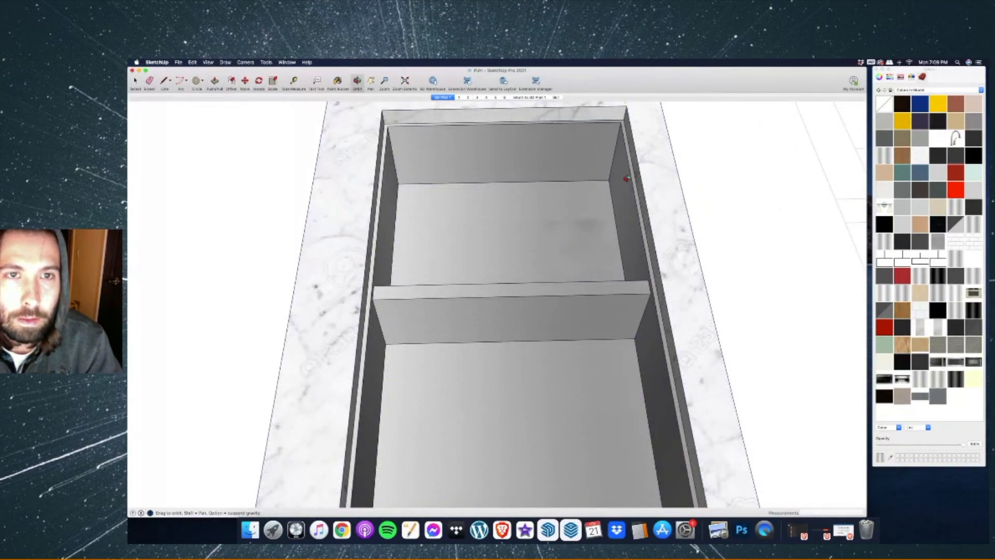
pyautogui.moveTo(626, 178); pyautogui.dragTo(555, 304)
pyautogui.scroll(-5, 540, 338)
pyautogui.moveTo(540, 340); pyautogui.dragTo(533, 365)
pyautogui.scroll(2, 450, 286)
pyautogui.scroll(4, 450, 286)
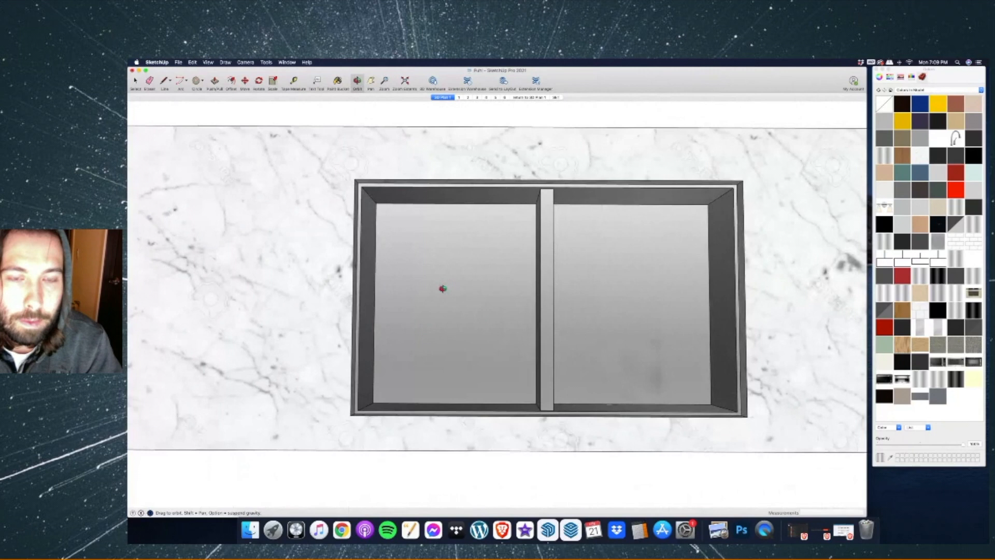
pyautogui.press('l')
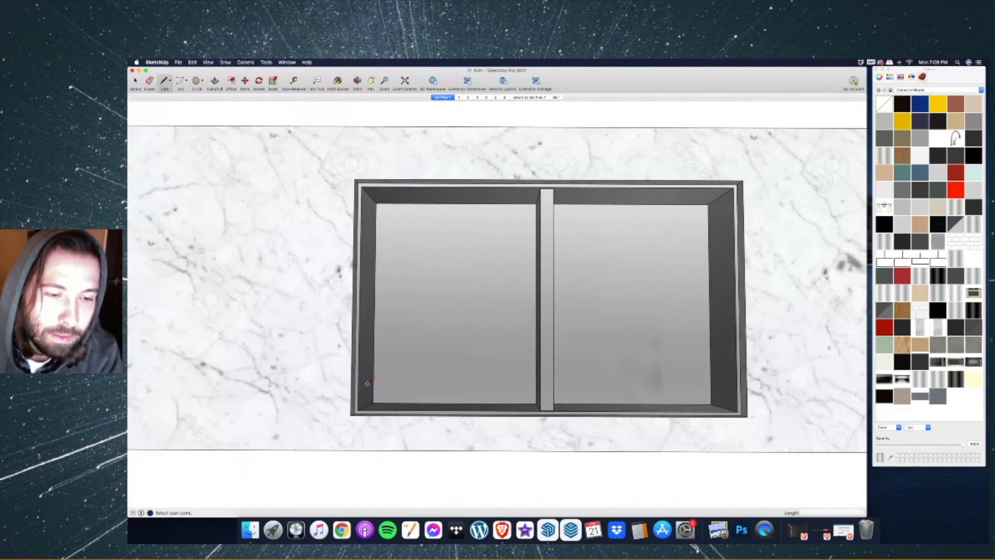
pyautogui.scroll(2, 373, 402)
pyautogui.click(374, 402)
pyautogui.click(554, 183)
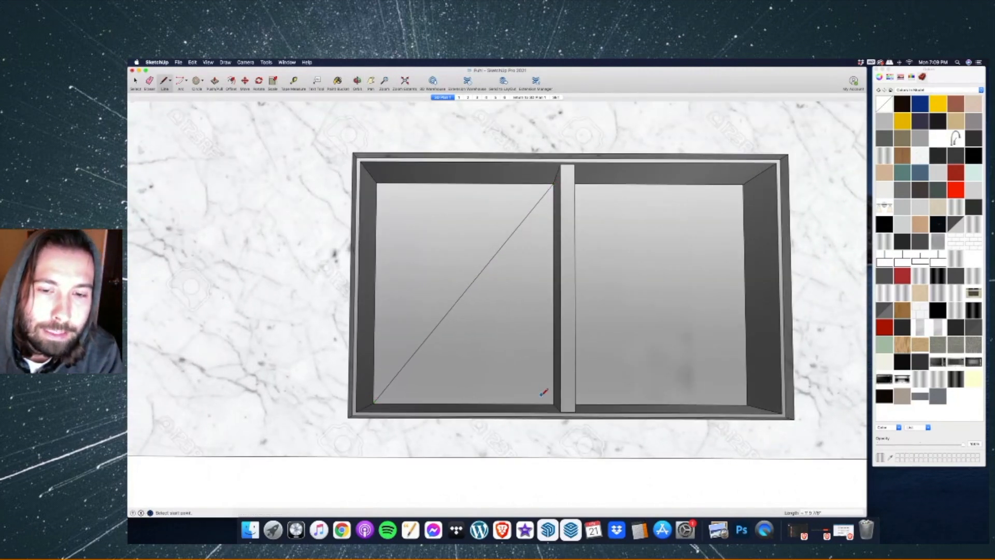
pyautogui.click(554, 404)
pyautogui.click(378, 184)
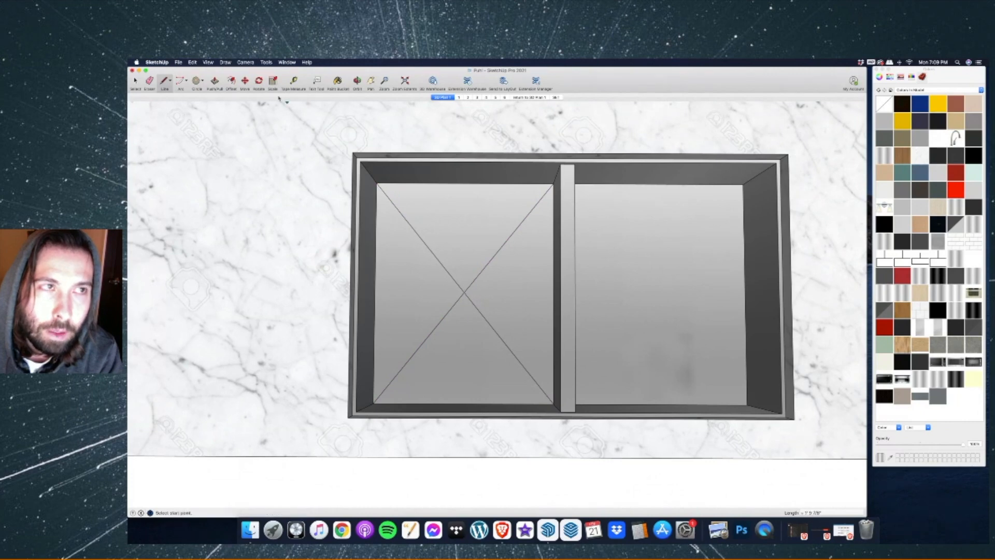
# Draw a small drain circle where the diagonals cross and erase the line segments inside it.
pyautogui.click(196, 83)
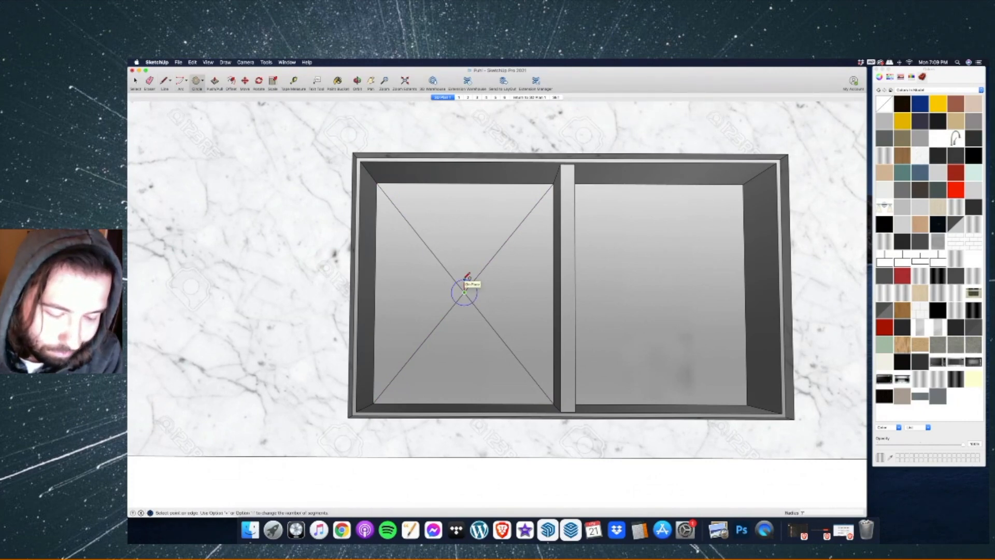
pyautogui.click(445, 276)
pyautogui.press('e')
pyautogui.moveTo(454, 280); pyautogui.dragTo(460, 289)
# Copy the left bowl's floor faces with the drain circle and diagonals, and paste them onto the right bowl's floor.
pyautogui.click(135, 82)
pyautogui.click(414, 288)
pyautogui.keyDown('shift'); pyautogui.click(471, 298); pyautogui.keyUp('shift')
pyautogui.keyDown('shift'); pyautogui.click(507, 300); pyautogui.keyUp('shift')
pyautogui.keyDown('shift'); pyautogui.click(472, 246); pyautogui.keyUp('shift')
pyautogui.keyDown('shift'); pyautogui.click(461, 334); pyautogui.keyUp('shift')
pyautogui.scroll(-5, 443, 329)
pyautogui.scroll(2, 569, 338)
pyautogui.press('super+c')
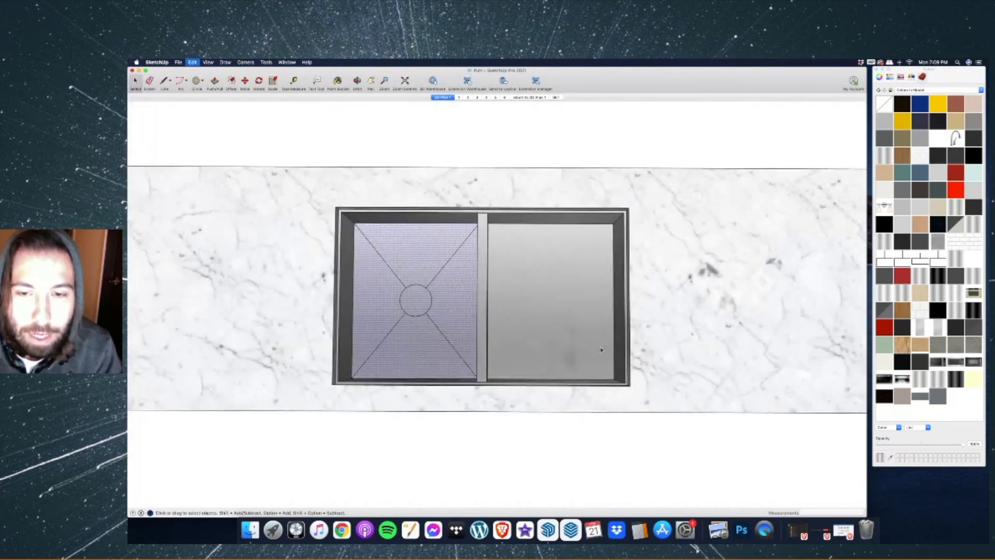
pyautogui.press('super+v')
pyautogui.scroll(2, 584, 343)
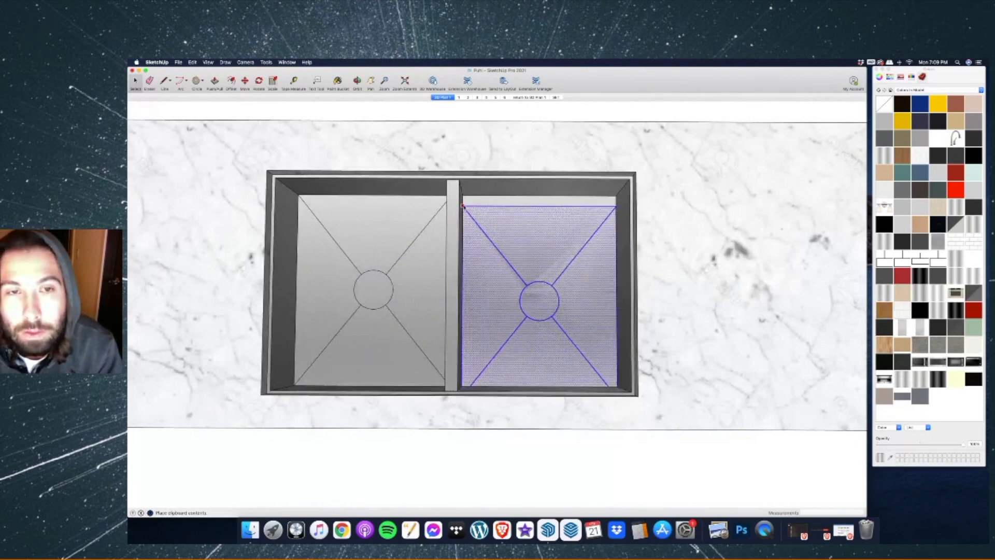
pyautogui.click(462, 196)
# Import the gooseneck faucet model from the Kitchen folder of the SketchUp Warehouse library and place it on the countertop.
pyautogui.scroll(-8, 466, 246)
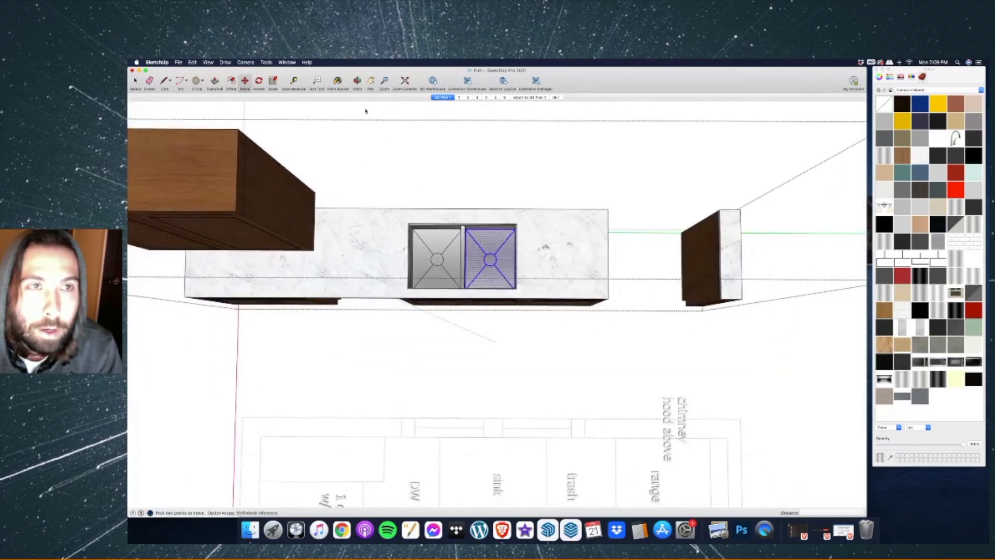
pyautogui.moveTo(492, 261); pyautogui.dragTo(438, 158, button='middle')
pyautogui.scroll(4, 465, 175)
pyautogui.moveTo(482, 217); pyautogui.dragTo(521, 289, button='middle')
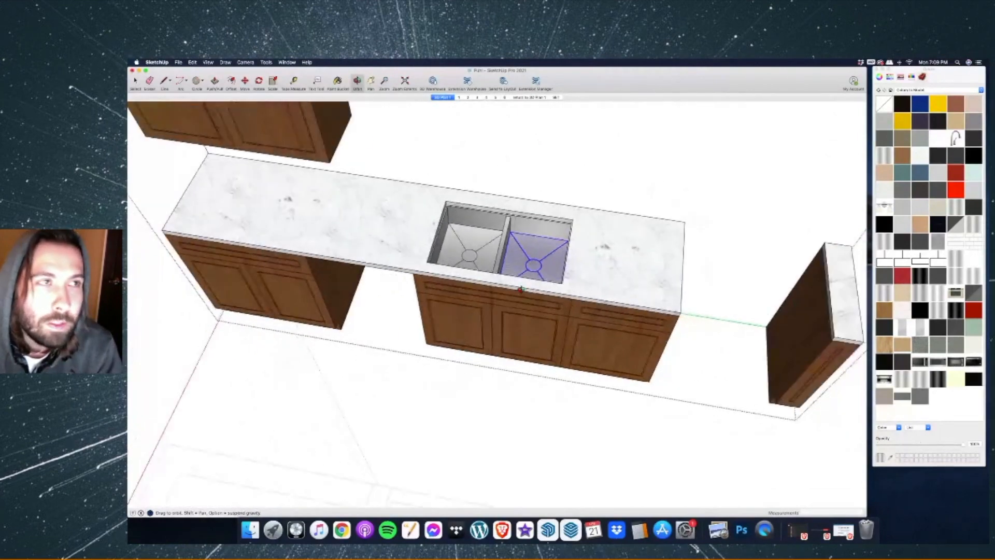
pyautogui.click(178, 62)
pyautogui.click(188, 183)
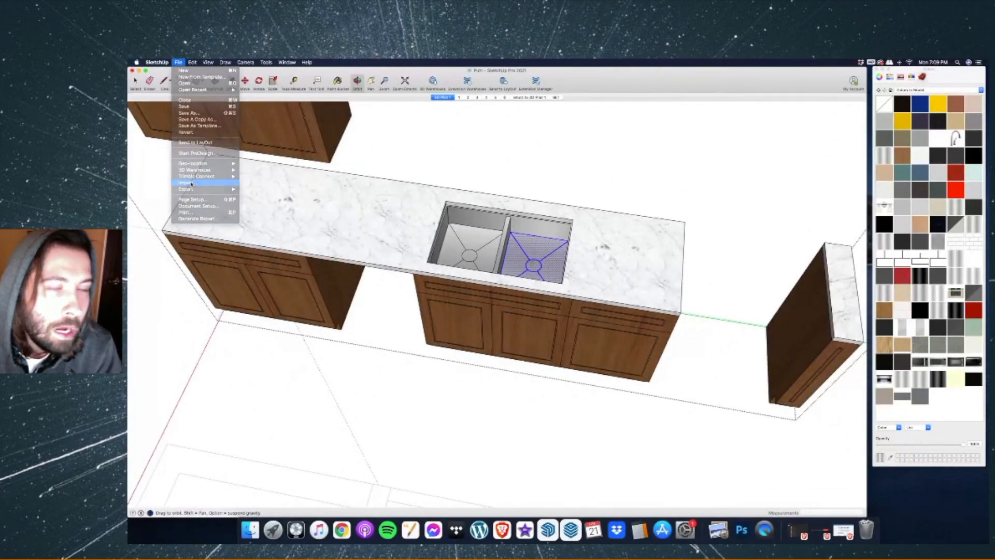
pyautogui.click(322, 191)
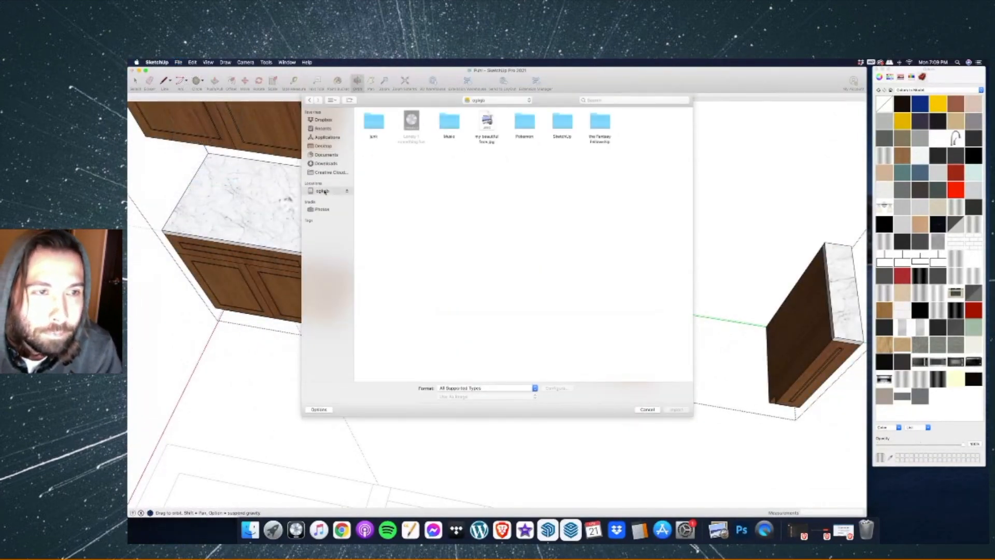
pyautogui.click(568, 126)
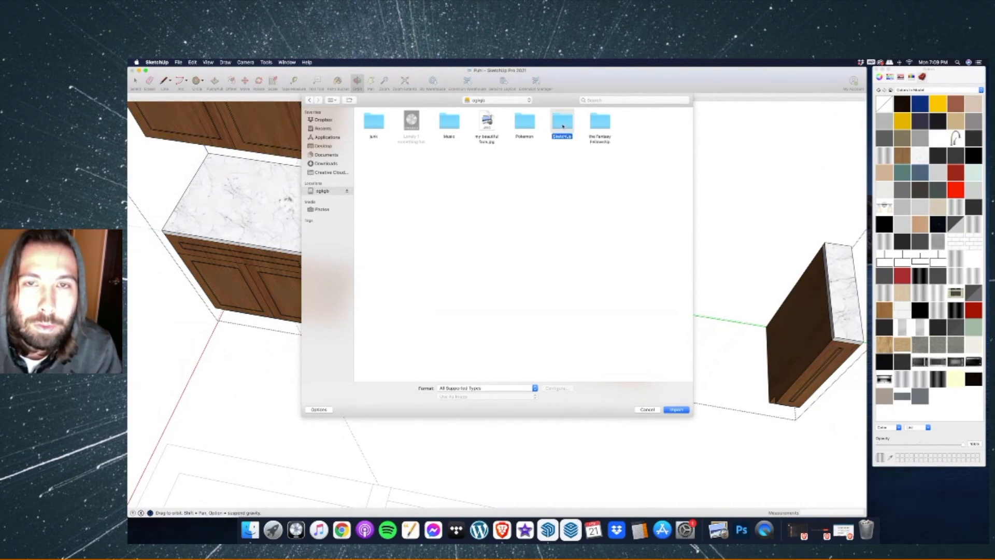
pyautogui.doubleClick(563, 128)
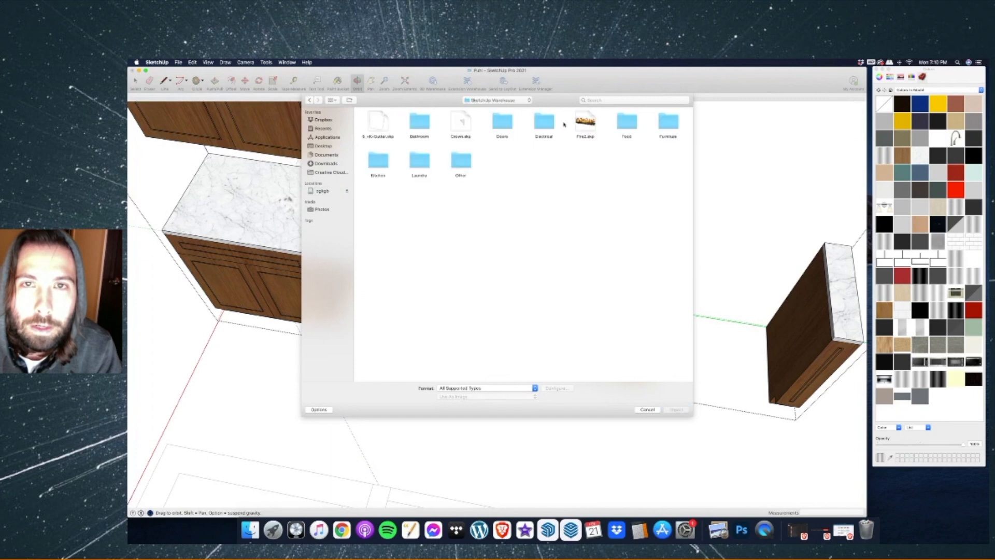
pyautogui.doubleClick(378, 162)
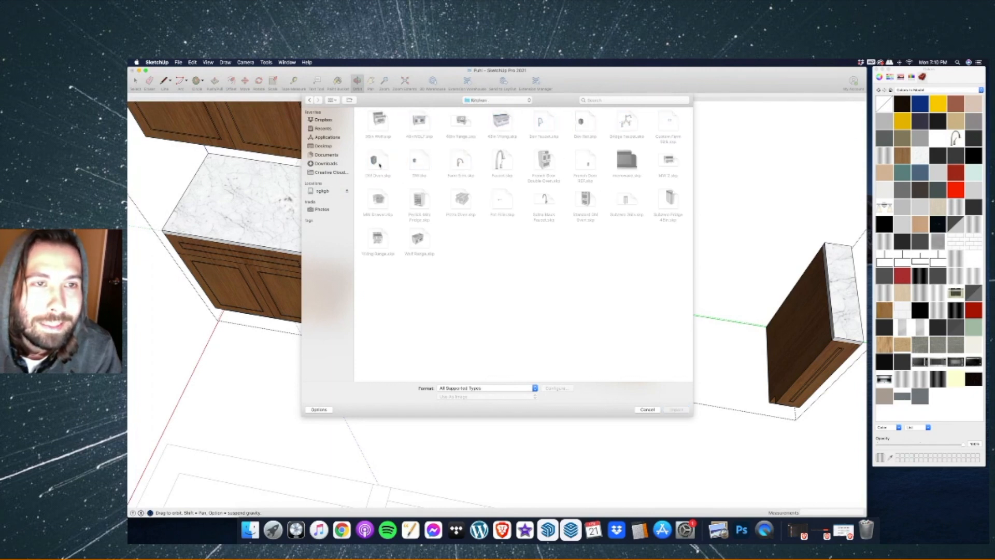
pyautogui.doubleClick(460, 163)
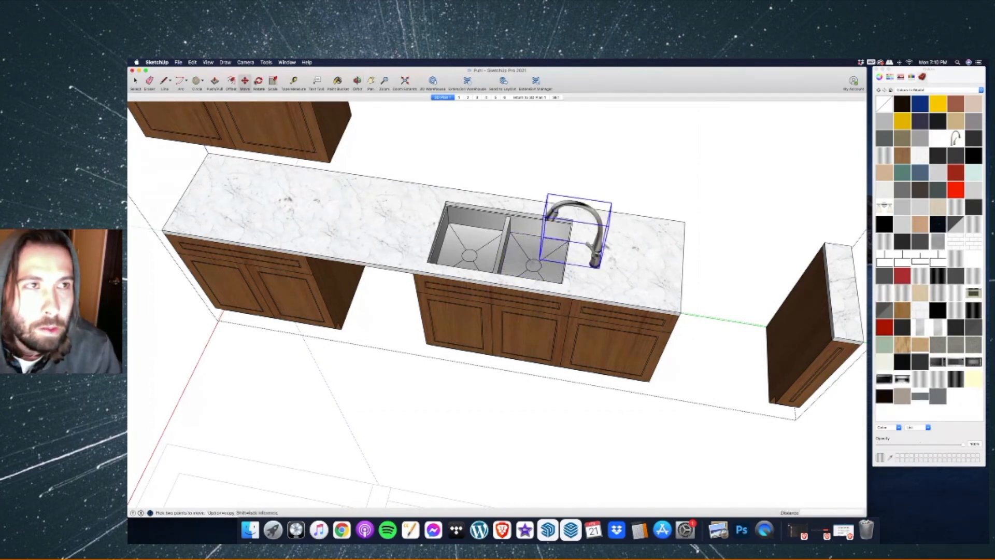
# Rotate the faucet 90 degrees so its spout points to the countertop's front, and scale it down slightly.
pyautogui.press('q')
pyautogui.scroll(5, 607, 290)
pyautogui.click(577, 278)
pyautogui.click(596, 281)
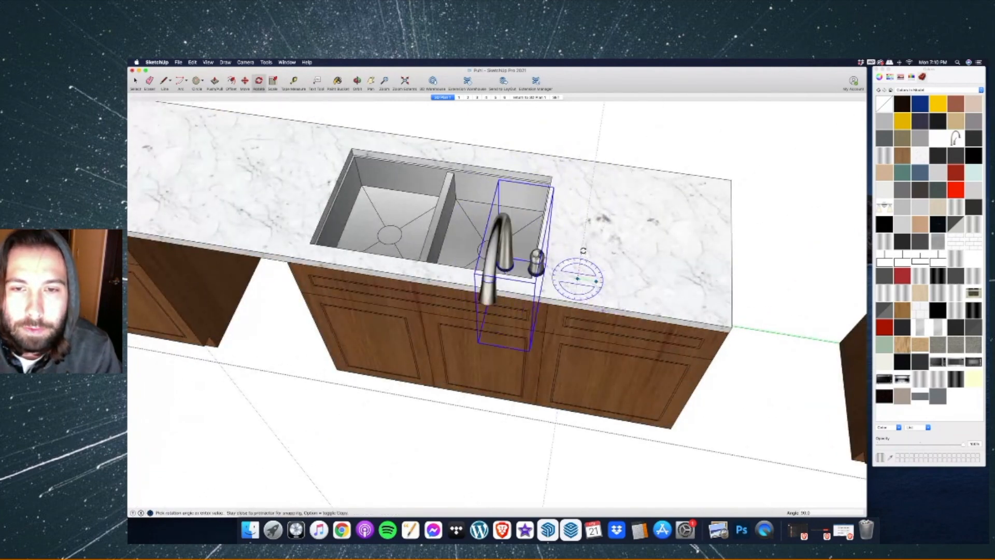
pyautogui.click(266, 62)
pyautogui.click(272, 109)
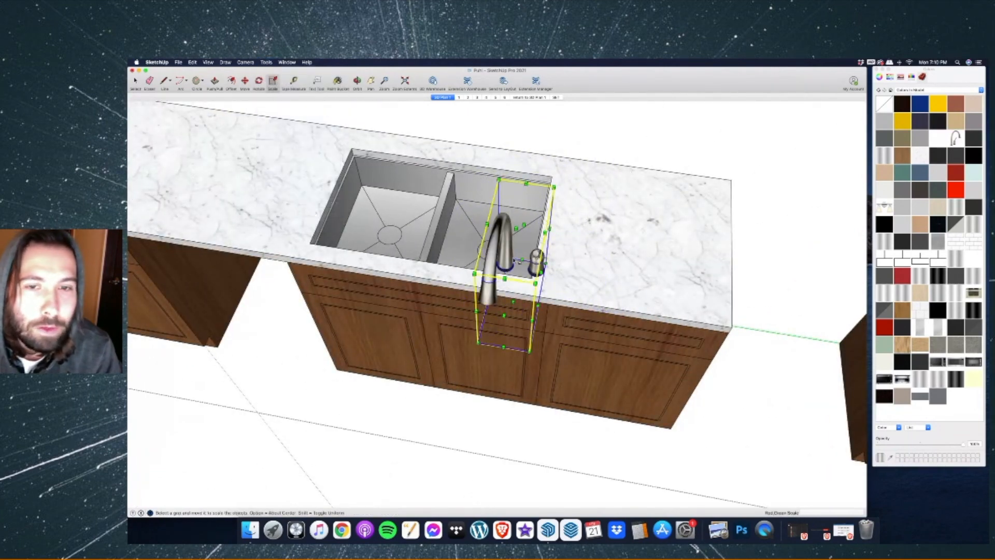
pyautogui.moveTo(536, 284); pyautogui.dragTo(525, 276)
# Move the faucet onto the countertop behind the sink, in line with the bowl divider.
pyautogui.press('m')
pyautogui.scroll(-3, 408, 244)
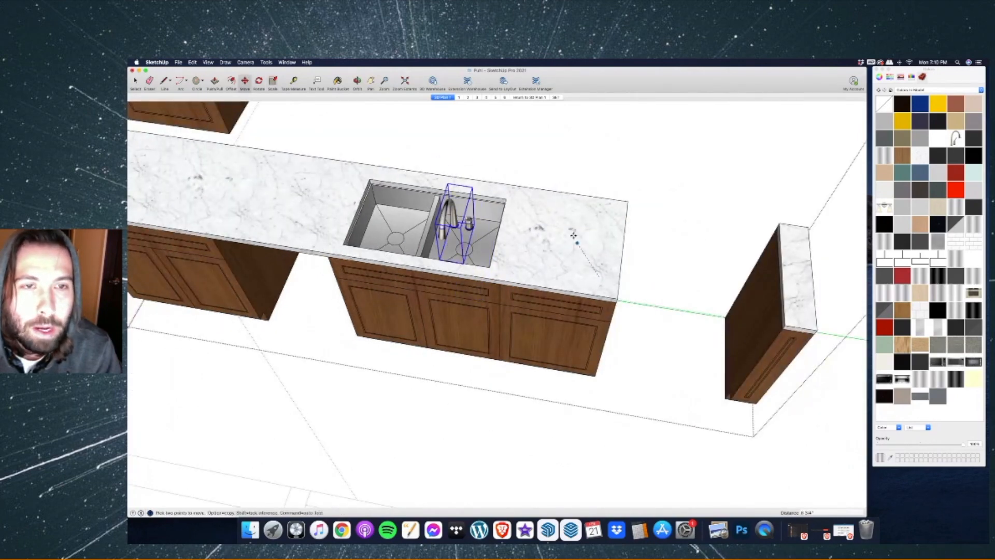
pyautogui.scroll(-5, 518, 229)
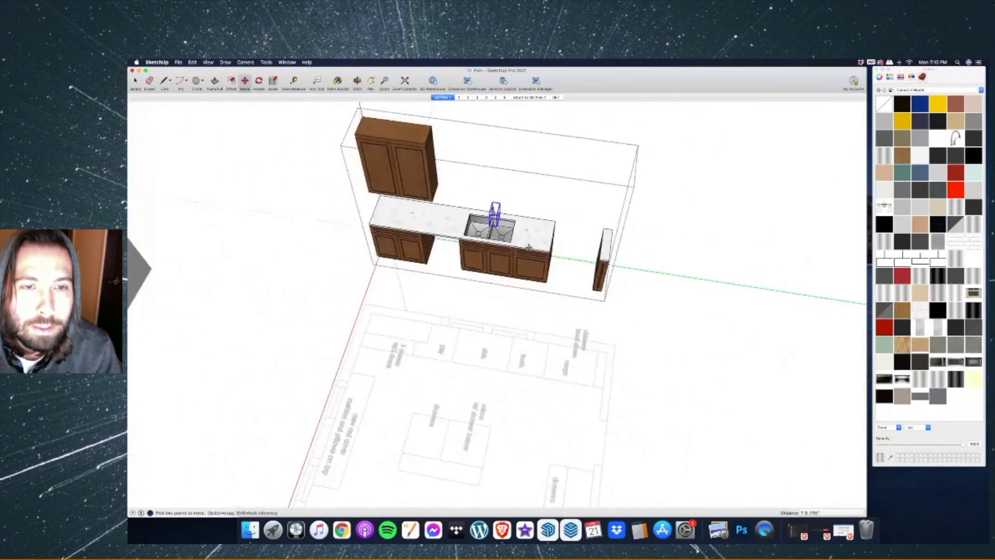
pyautogui.press('space')
# Import the dishwasher model DW.skp from the Kitchen folder and place it in front of the opening beside the sink cabinet.
pyautogui.scroll(5, 351, 190)
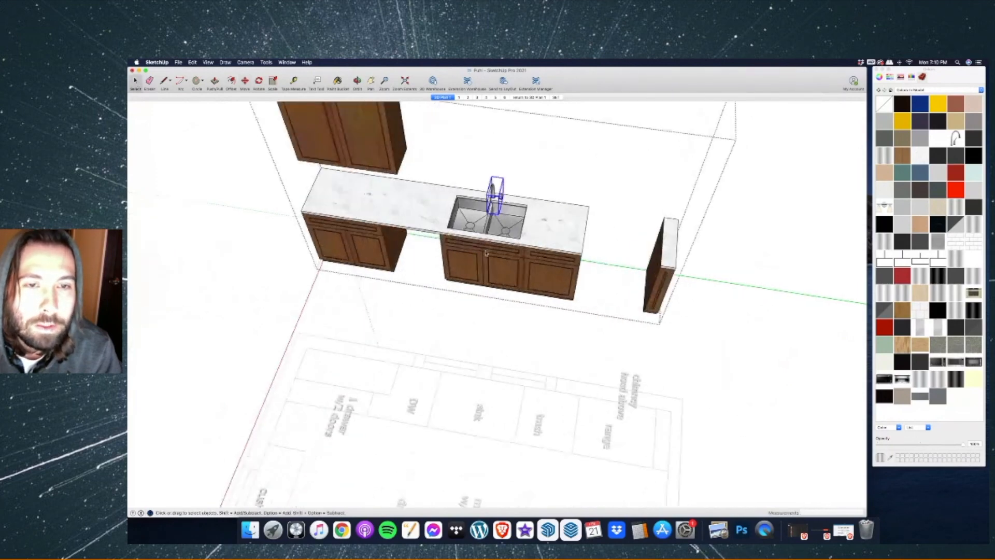
pyautogui.click(178, 63)
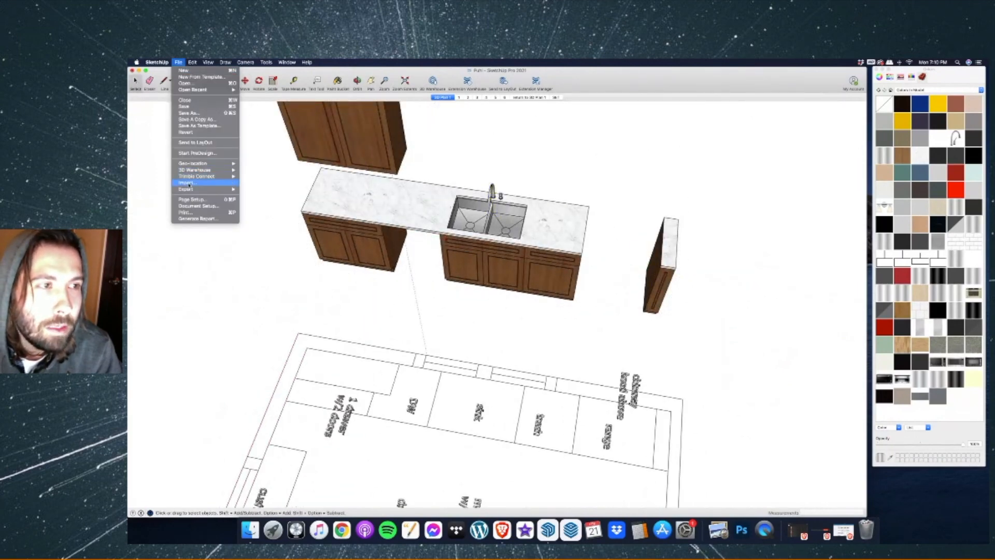
pyautogui.click(208, 176)
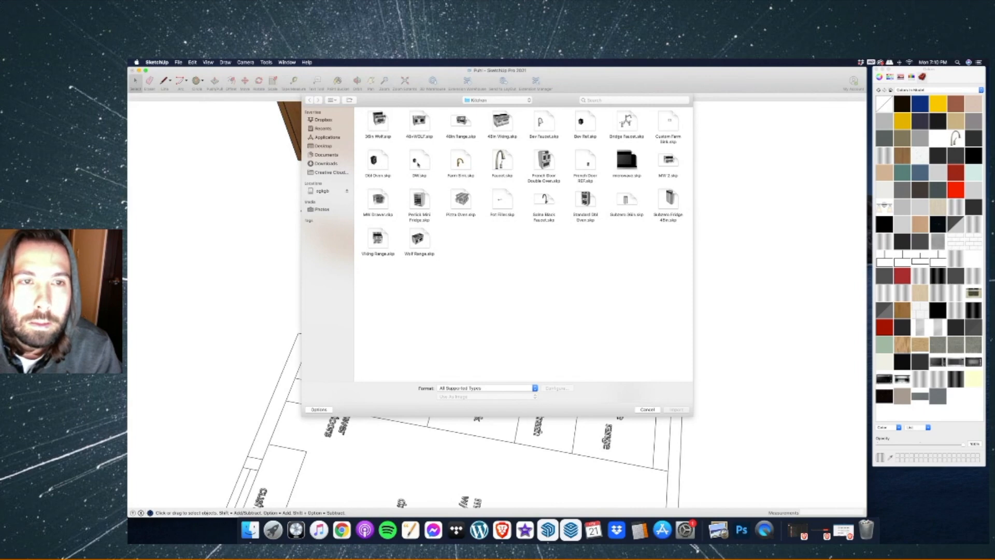
pyautogui.doubleClick(418, 162)
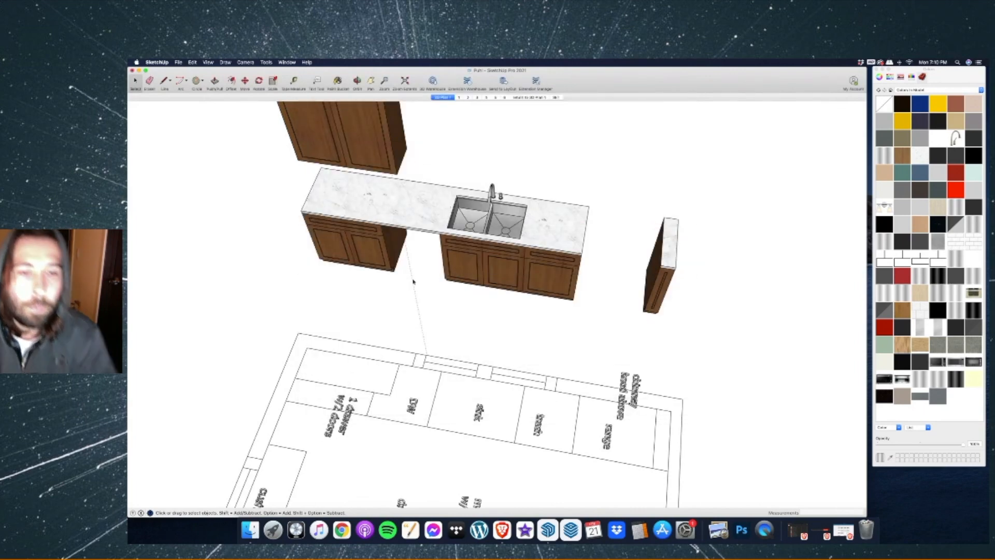
pyautogui.click(413, 282)
pyautogui.scroll(5, 409, 281)
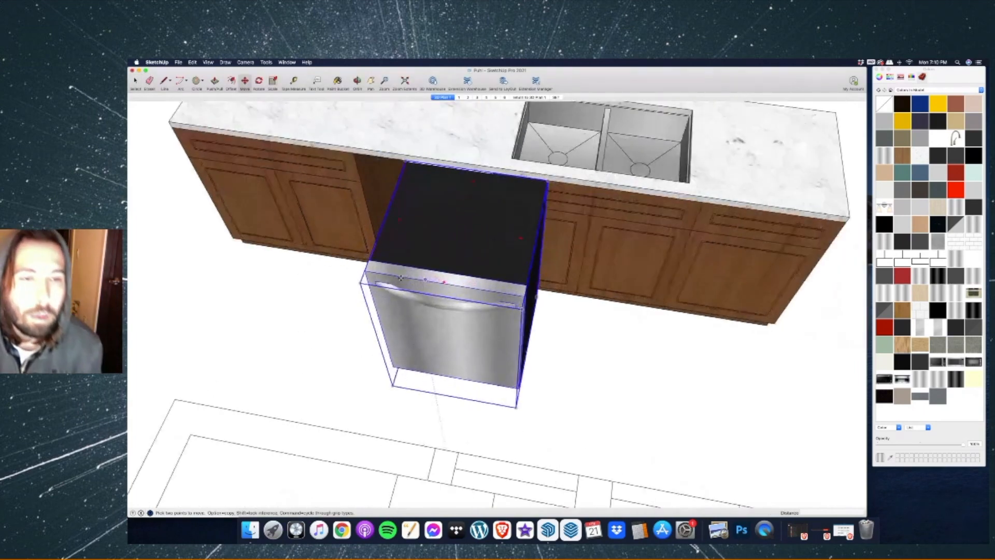
# Move the dishwasher by its front corner into the opening under the countertop, flush with the neighbouring base cabinets.
pyautogui.click(366, 271)
pyautogui.click(353, 153)
pyautogui.scroll(-5, 384, 290)
# Import the 36-inch range model from the Kitchen folder.
pyautogui.click(178, 63)
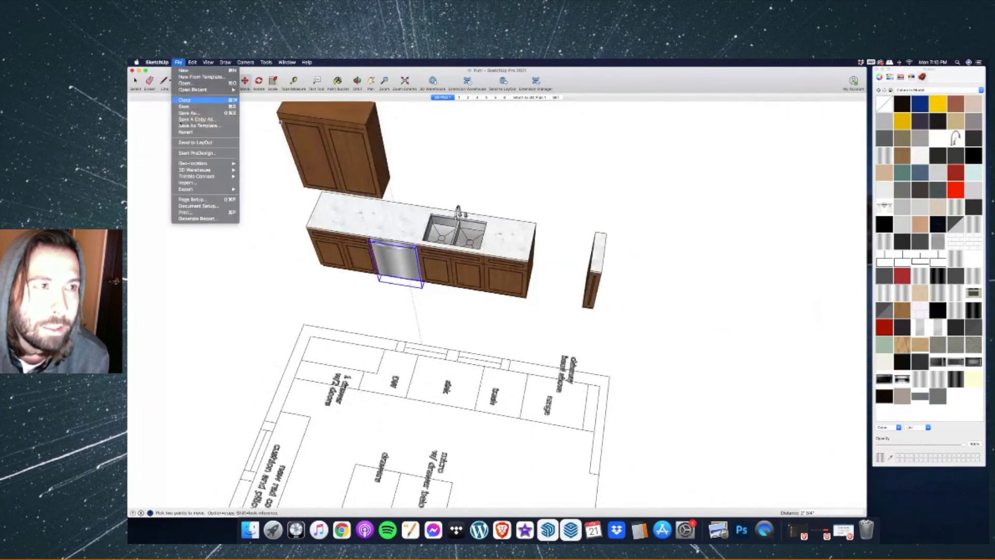
pyautogui.click(185, 183)
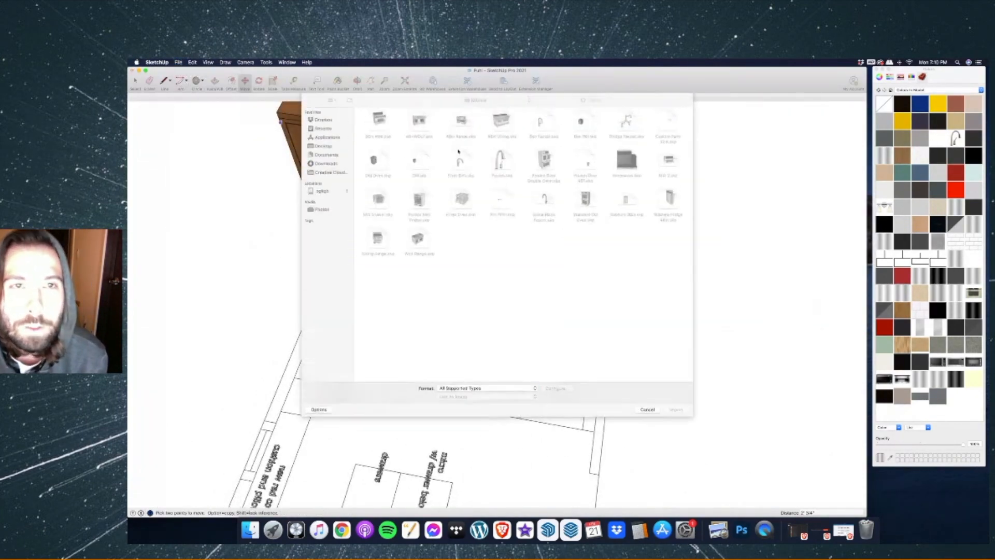
pyautogui.doubleClick(379, 122)
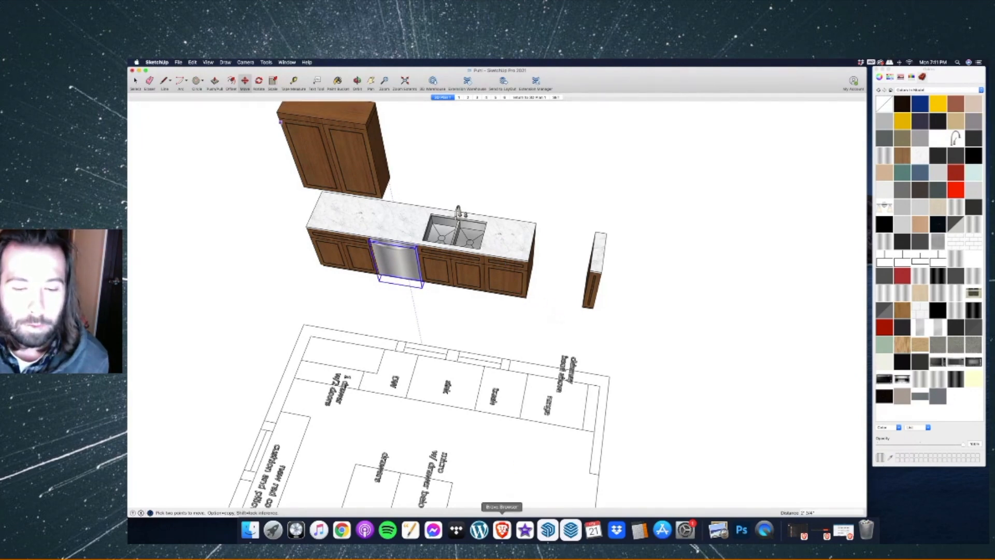
# Switch to the Brave browser and search the 3D Warehouse models for "bar stool".
pyautogui.click(502, 529)
pyautogui.click(436, 74)
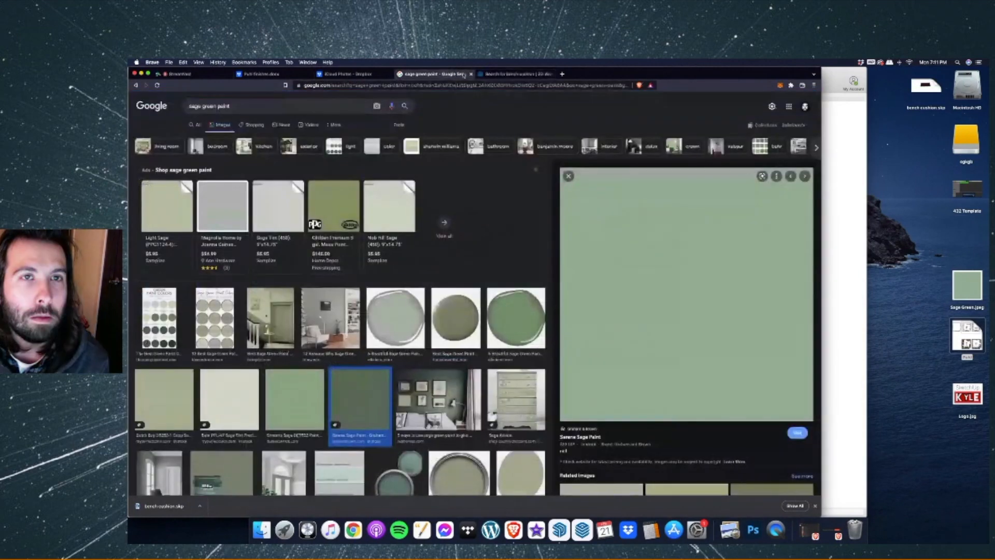
pyautogui.click(471, 74)
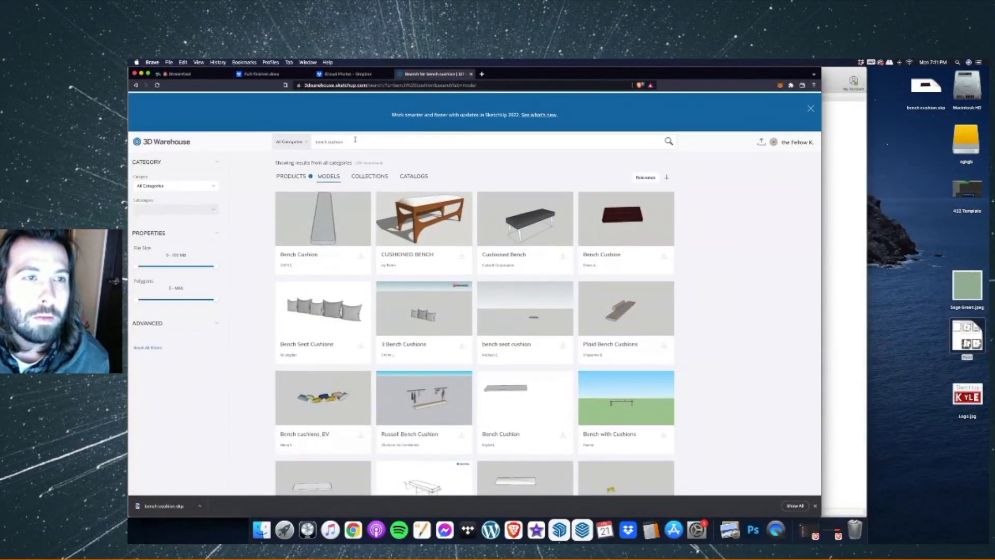
pyautogui.moveTo(354, 140); pyautogui.dragTo(283, 141)
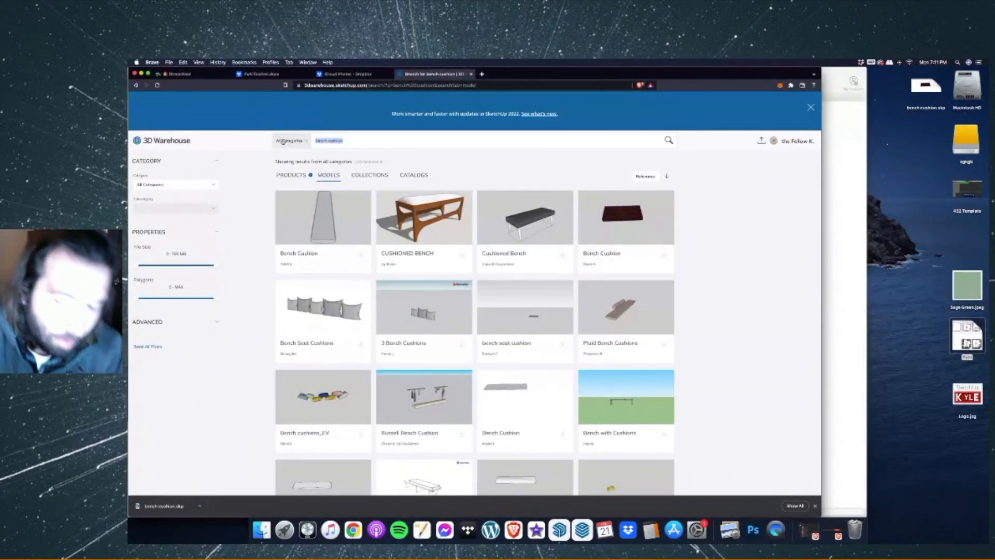
pyautogui.write('ber stoo')
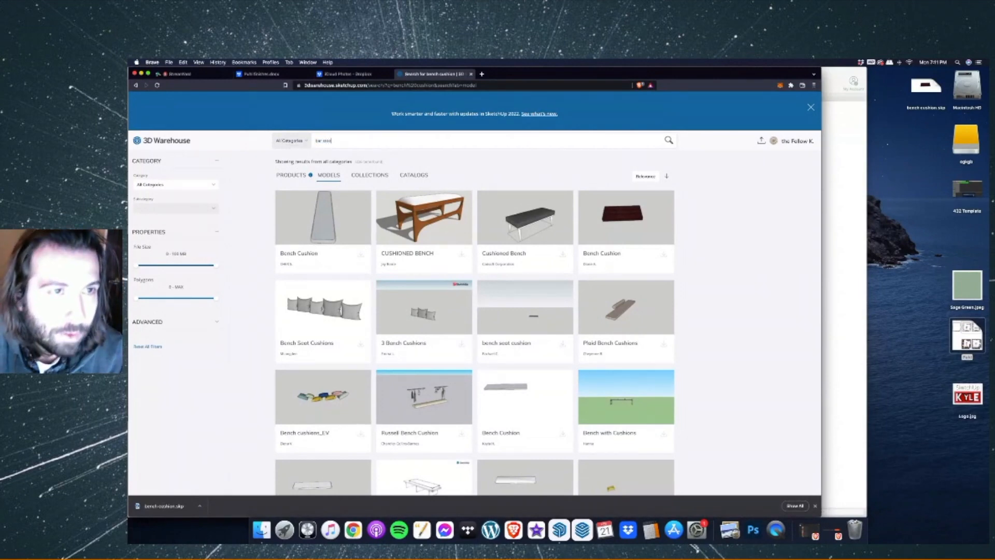
pyautogui.write('l')
pyautogui.press('Return')
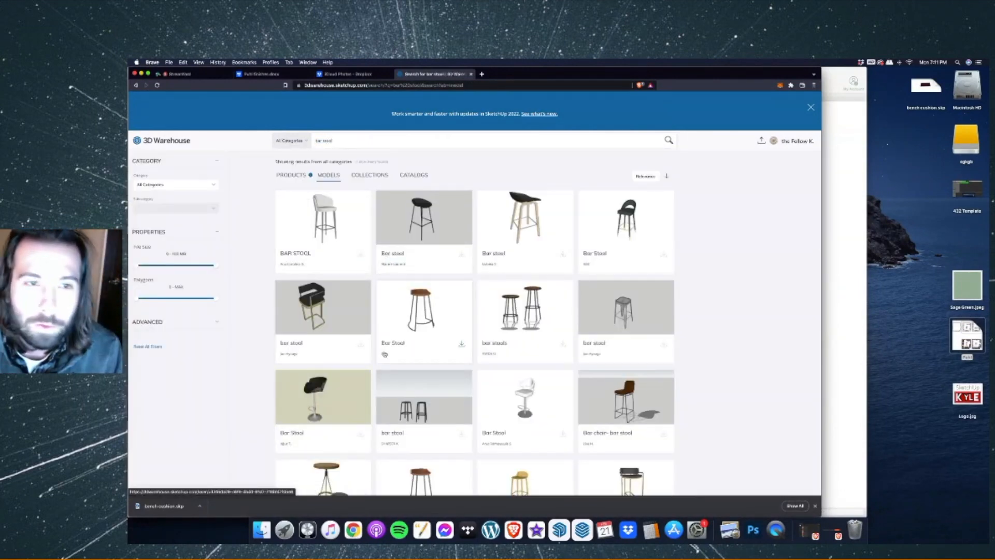
# Try to download the grey metal bar stool from the search results as a SketchUp 2021 model.
pyautogui.scroll(-3, 365, 320)
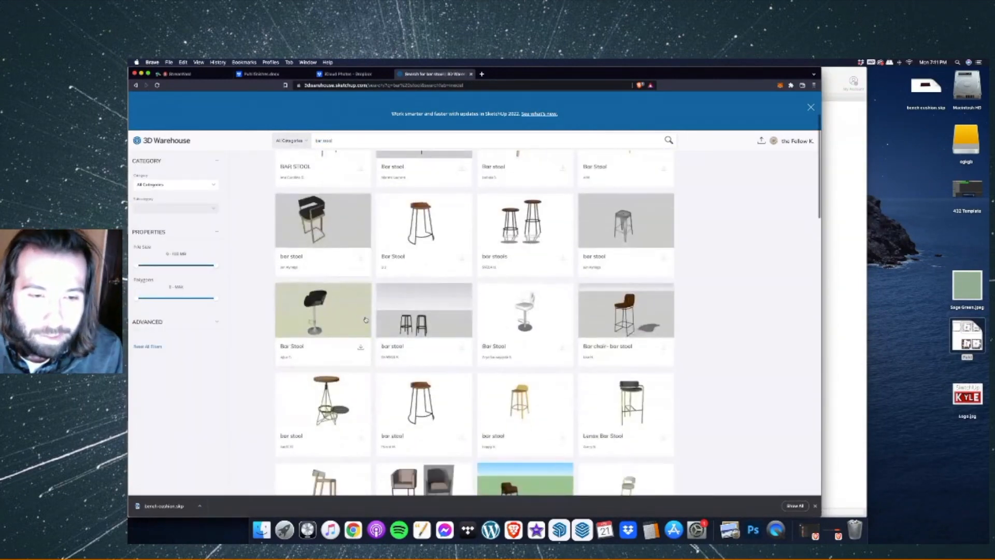
pyautogui.click(664, 258)
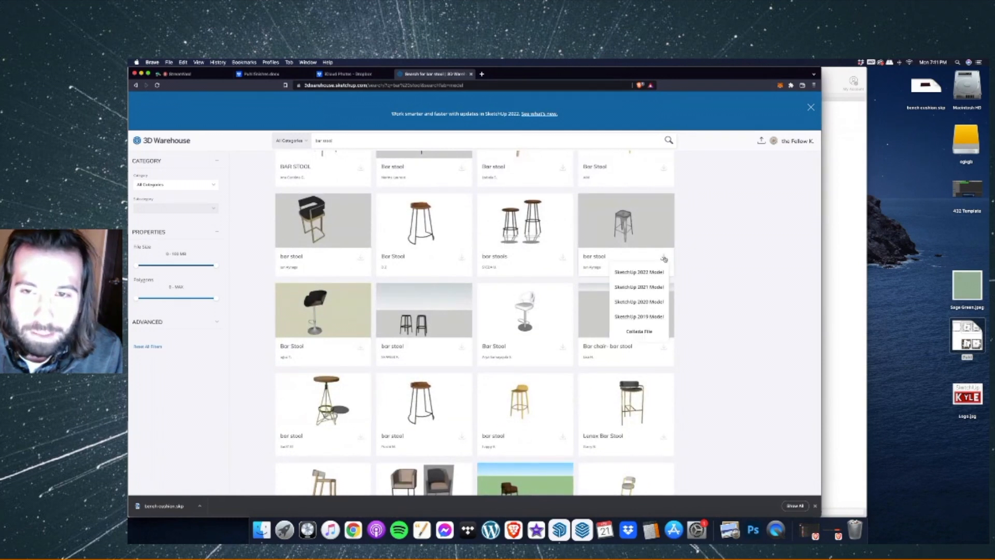
pyautogui.click(640, 302)
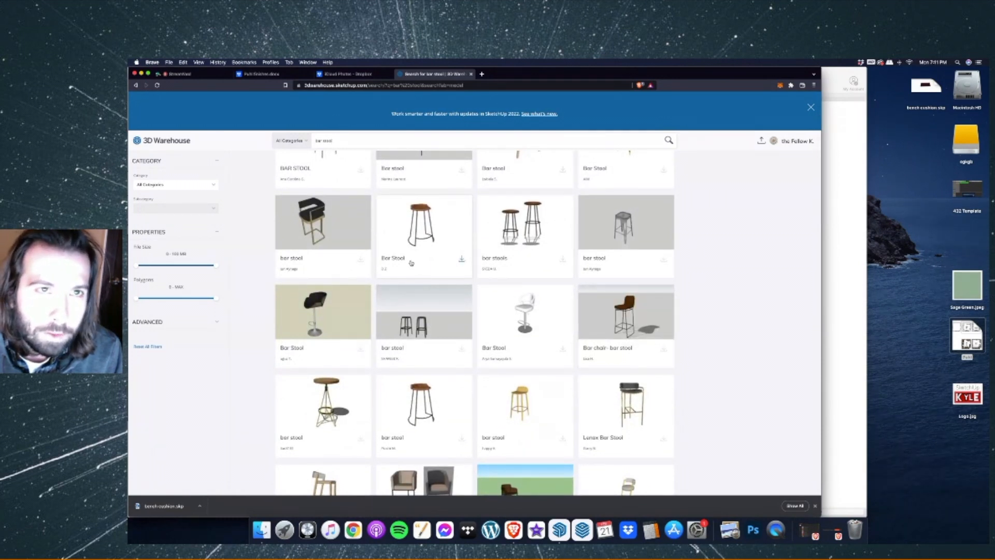
pyautogui.click(663, 260)
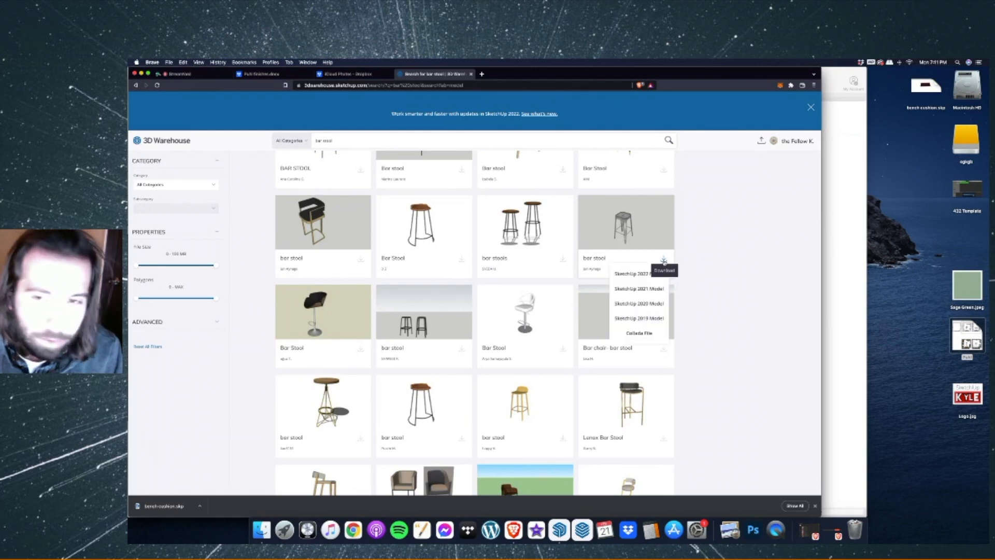
pyautogui.click(643, 289)
pyautogui.click(664, 264)
pyautogui.click(622, 289)
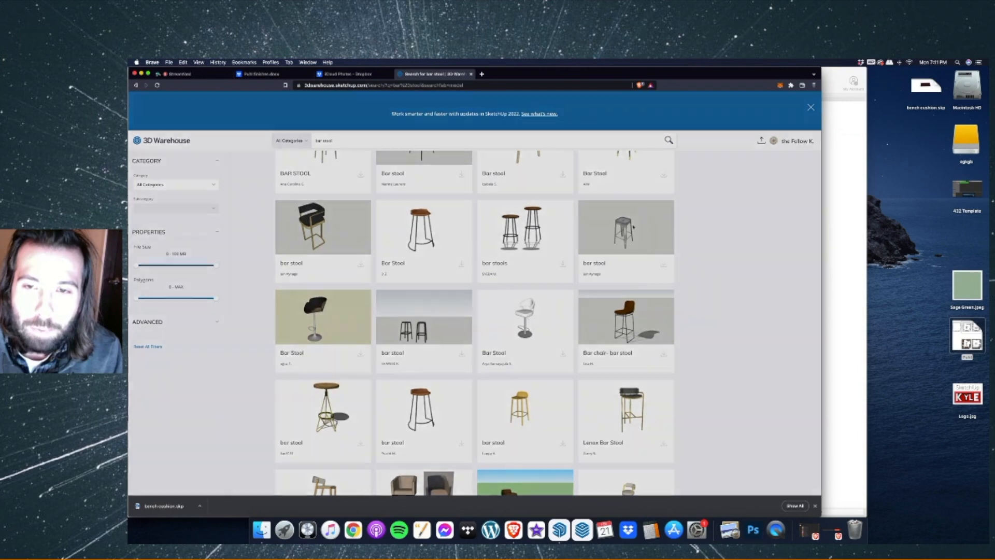
# Open the grey metal bar stool's detail view and download it to the desktop as a SketchUp model.
pyautogui.click(633, 226)
pyautogui.click(533, 239)
pyautogui.click(533, 266)
pyautogui.click(599, 254)
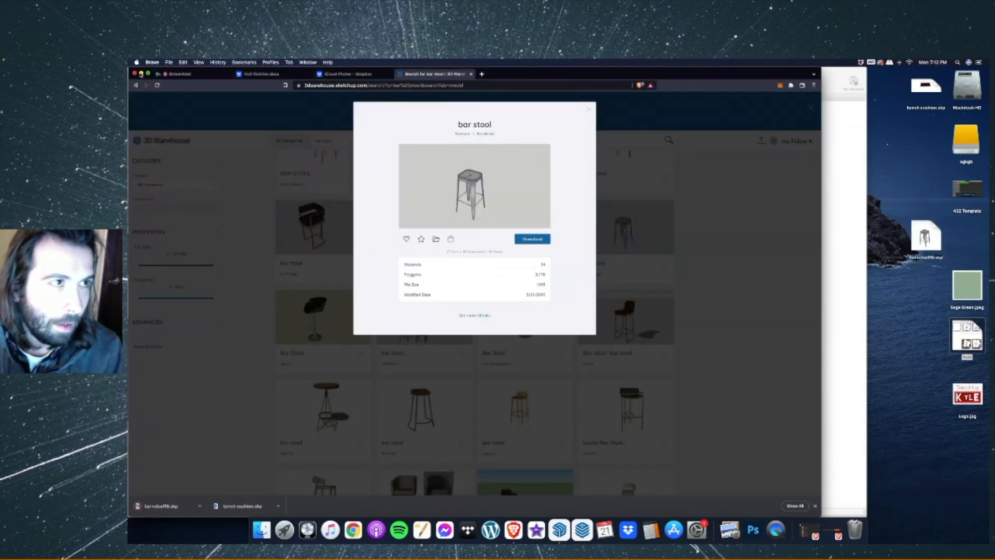
# Return to SketchUp and move the range into the gap between the sink counter and the narrow end cabinet.
pyautogui.click(141, 74)
pyautogui.scroll(5, 587, 282)
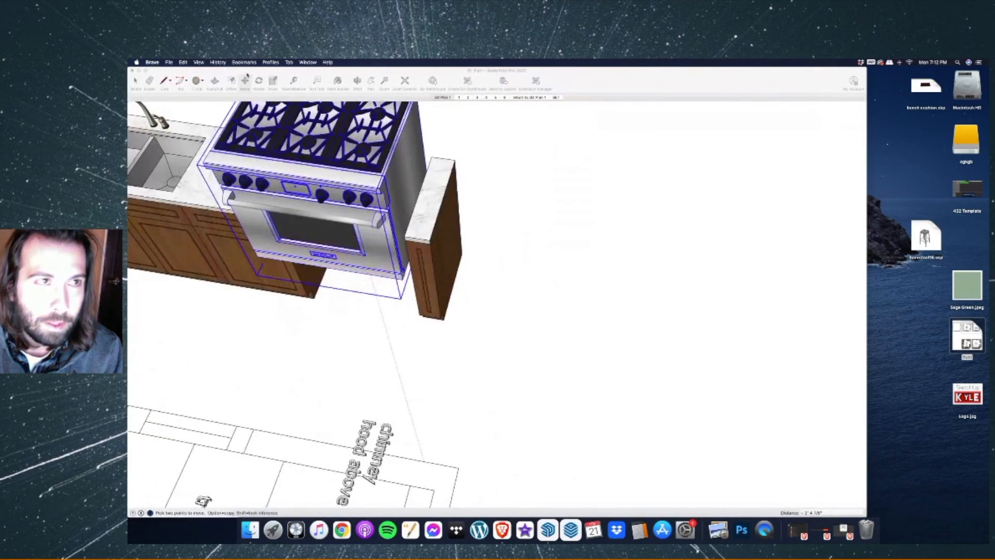
pyautogui.click(251, 81)
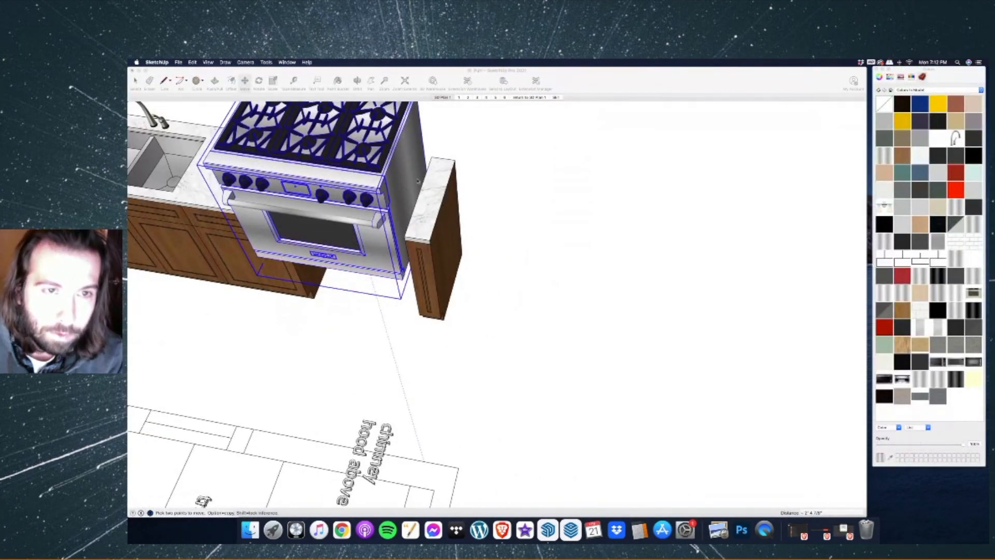
pyautogui.scroll(1, 433, 203)
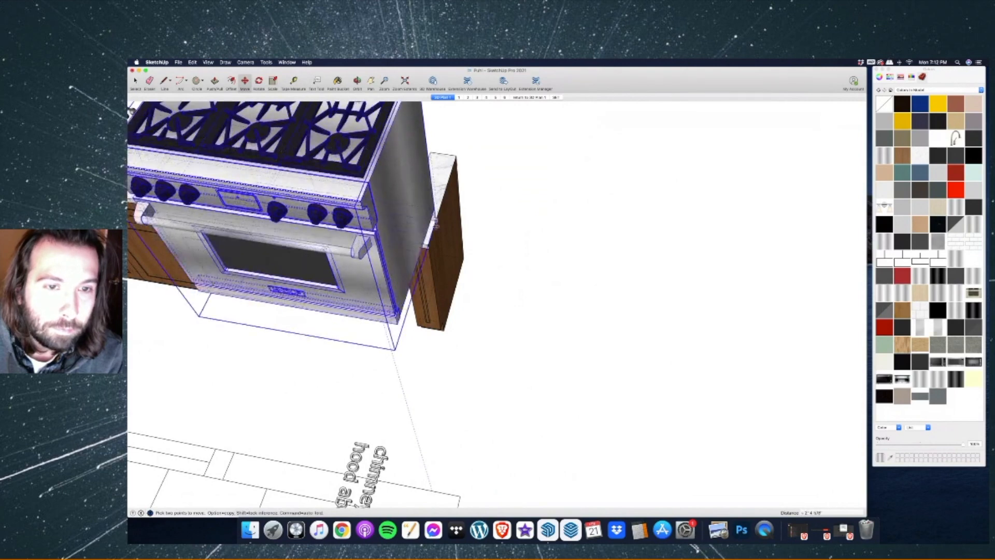
pyautogui.scroll(-5, 441, 255)
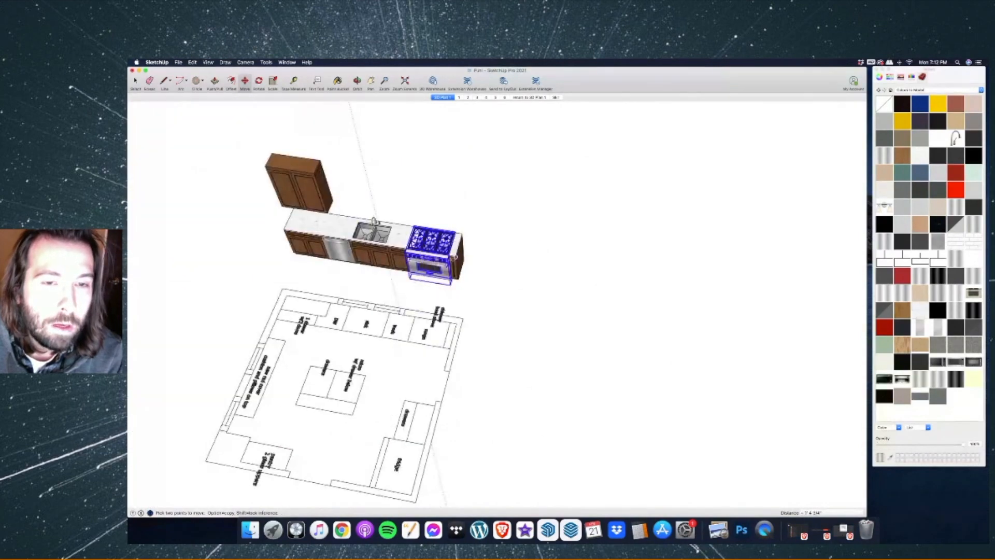
pyautogui.scroll(3, 332, 249)
pyautogui.scroll(-3, 475, 267)
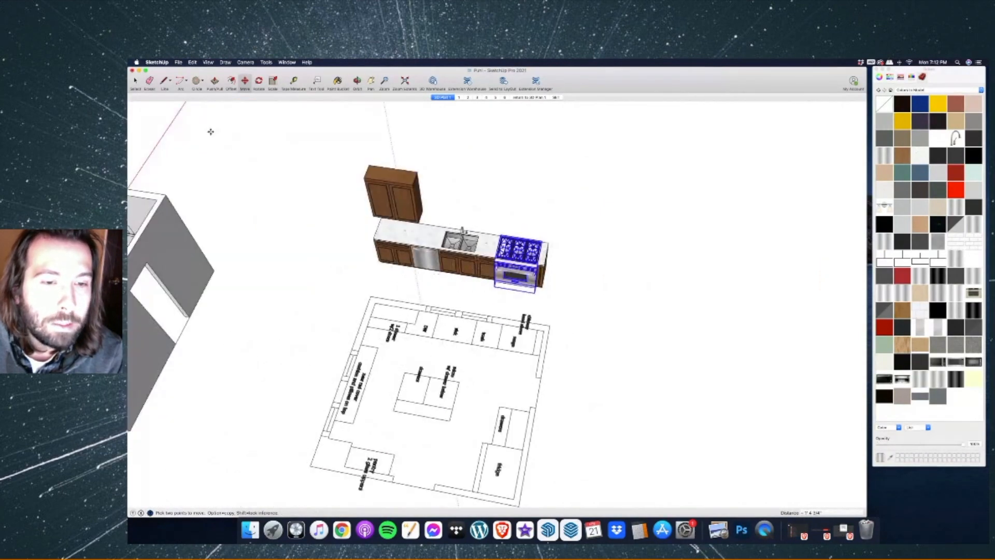
# Copy the pair of black door handles from the upper cabinet in the finished kitchen model.
pyautogui.press('space')
pyautogui.scroll(-5, 452, 316)
pyautogui.scroll(2, 452, 316)
pyautogui.scroll(-2, 453, 317)
pyautogui.scroll(10, 459, 124)
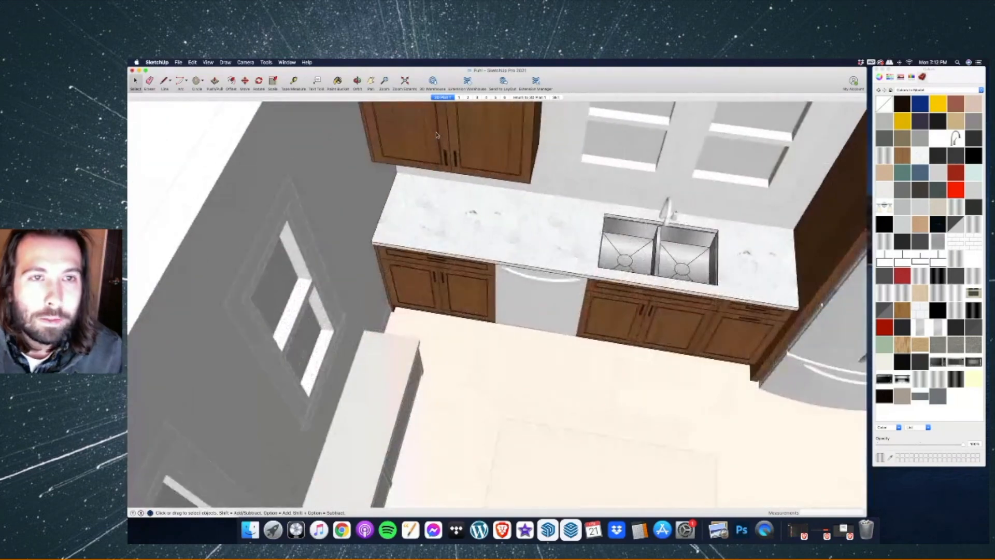
pyautogui.scroll(3, 446, 156)
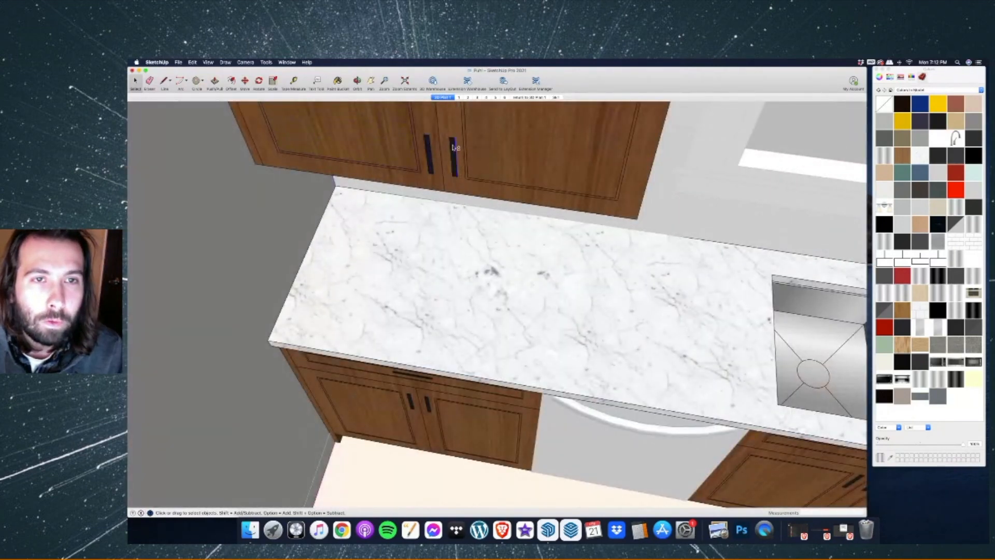
pyautogui.scroll(-10, 455, 150)
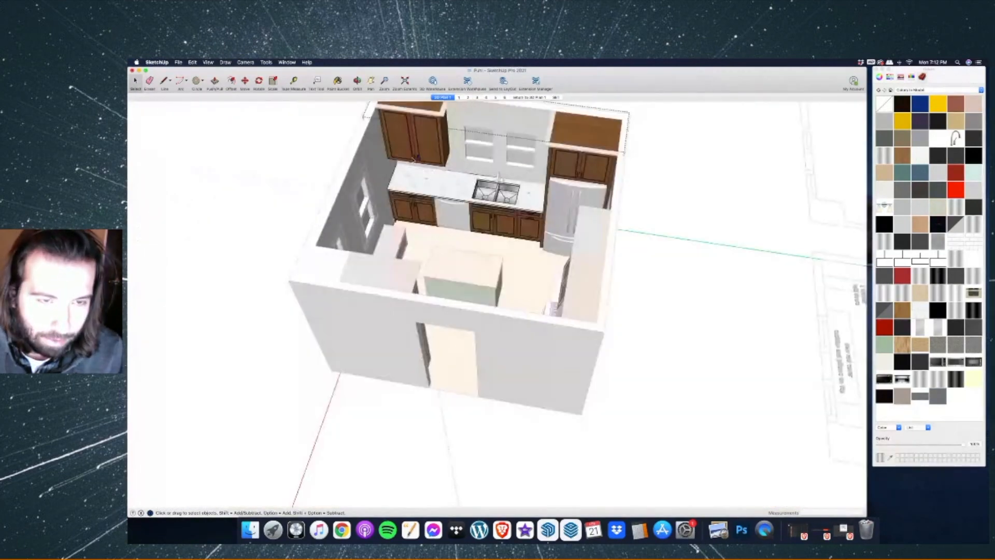
# Paste the two handles onto the new upper cabinet and position them on either side of the door seam.
pyautogui.scroll(15, 441, 291)
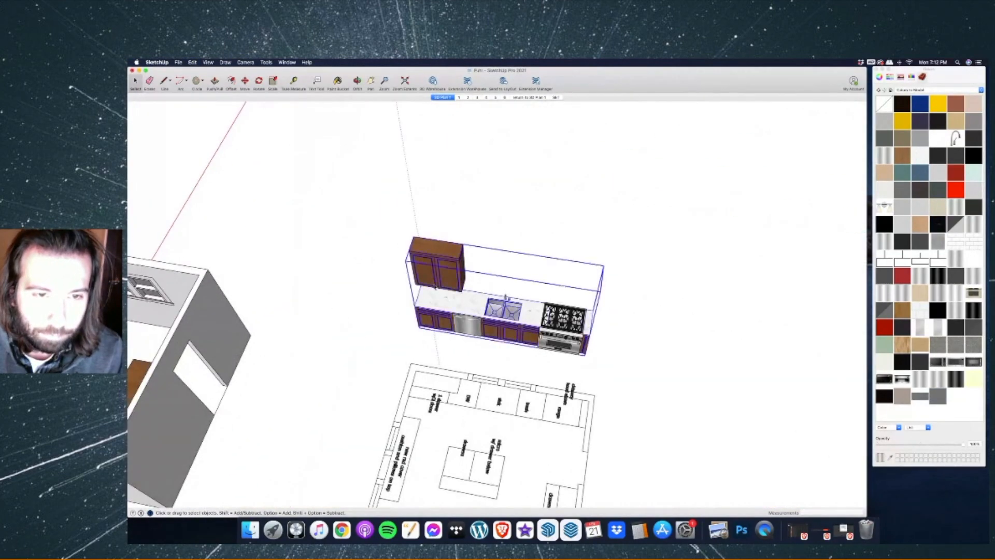
pyautogui.press('super+z')
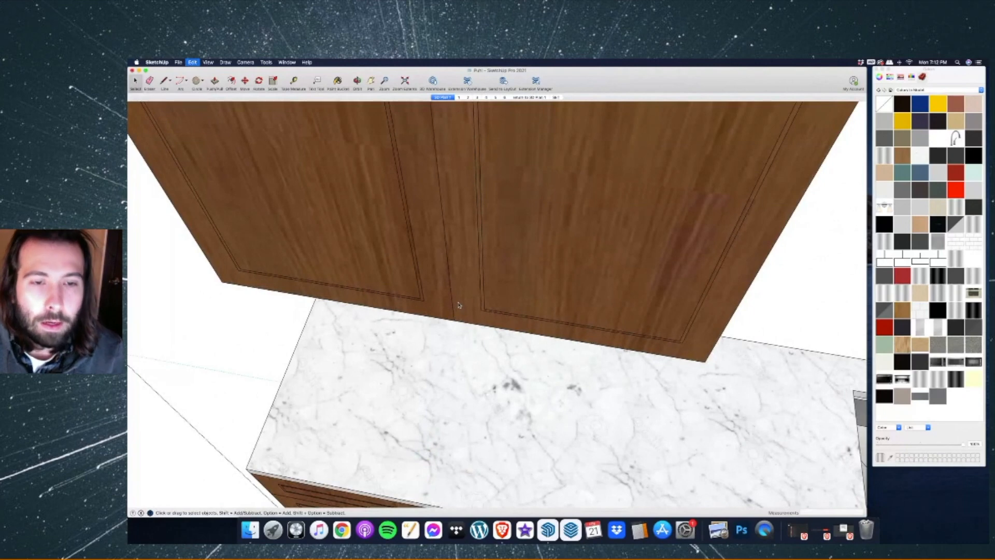
pyautogui.press('super+v')
pyautogui.click(458, 305)
pyautogui.scroll(-5, 458, 270)
pyautogui.scroll(5, 458, 264)
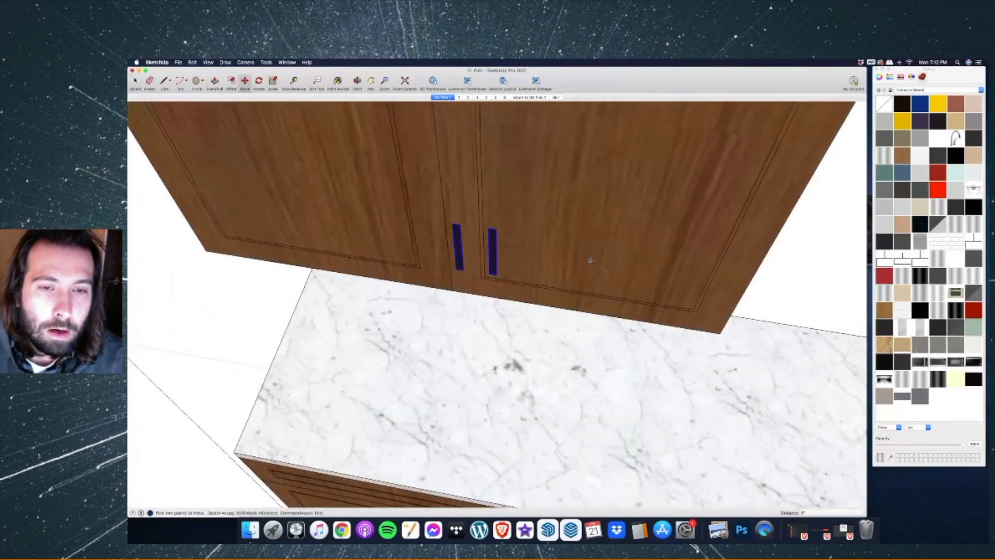
pyautogui.click(490, 233)
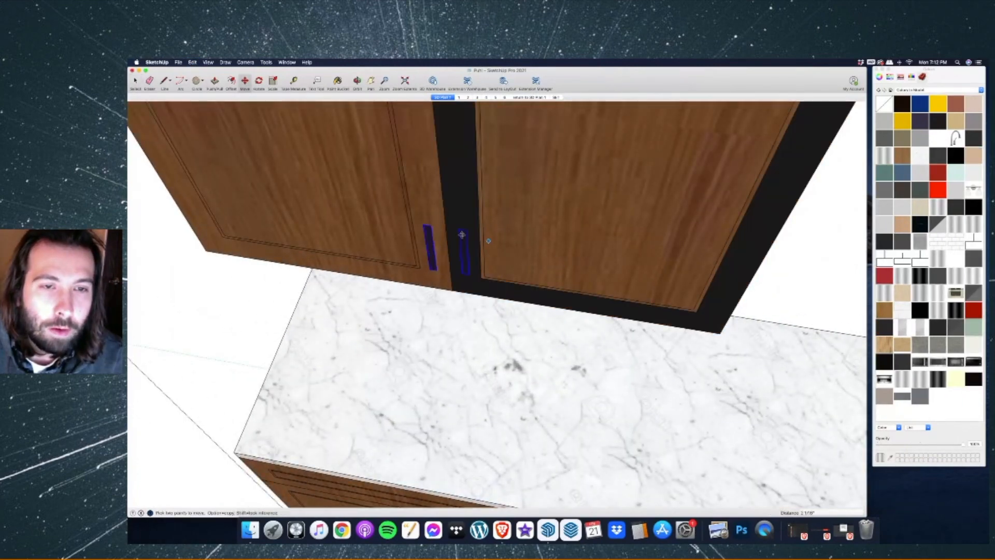
# Retrace the right upper door's bottom edge with a line and repaint its black frame with the cabinet wood material.
pyautogui.scroll(-5, 411, 215)
pyautogui.scroll(3, 411, 215)
pyautogui.press('l')
pyautogui.click(424, 256)
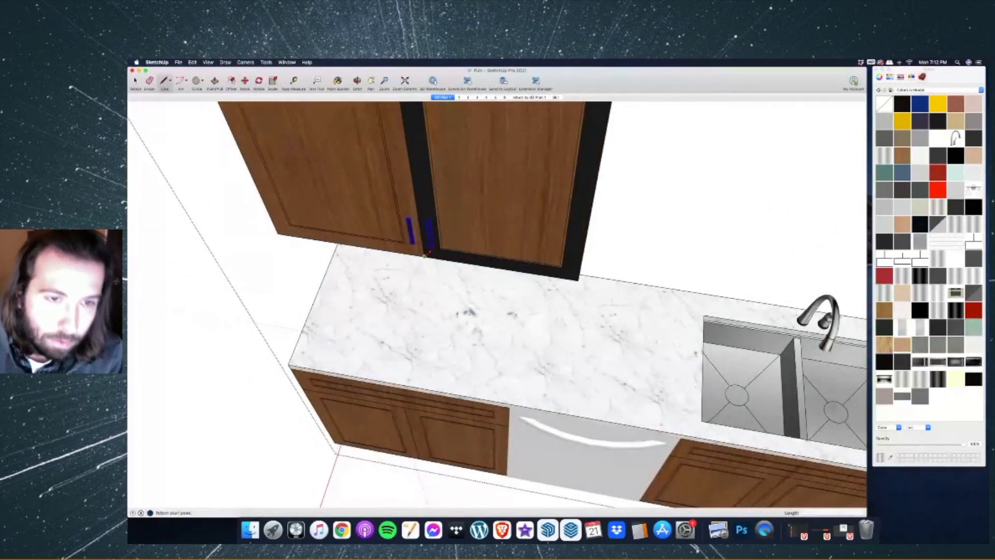
pyautogui.click(579, 280)
pyautogui.scroll(1, 578, 280)
pyautogui.press('b')
pyautogui.click(404, 130)
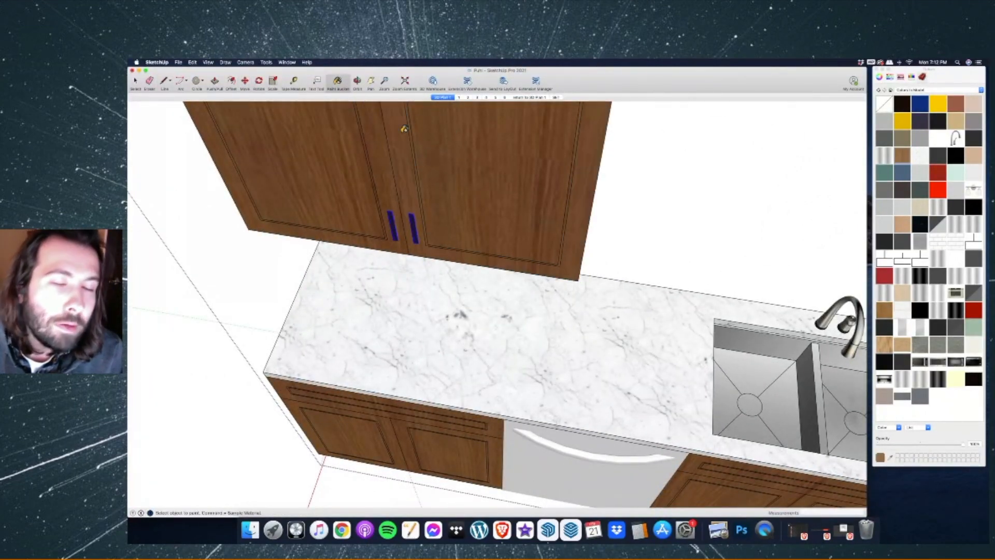
# Paste the pair of door handles onto the base cabinet beside the dishwasher, on either side of its door seam.
pyautogui.press('space')
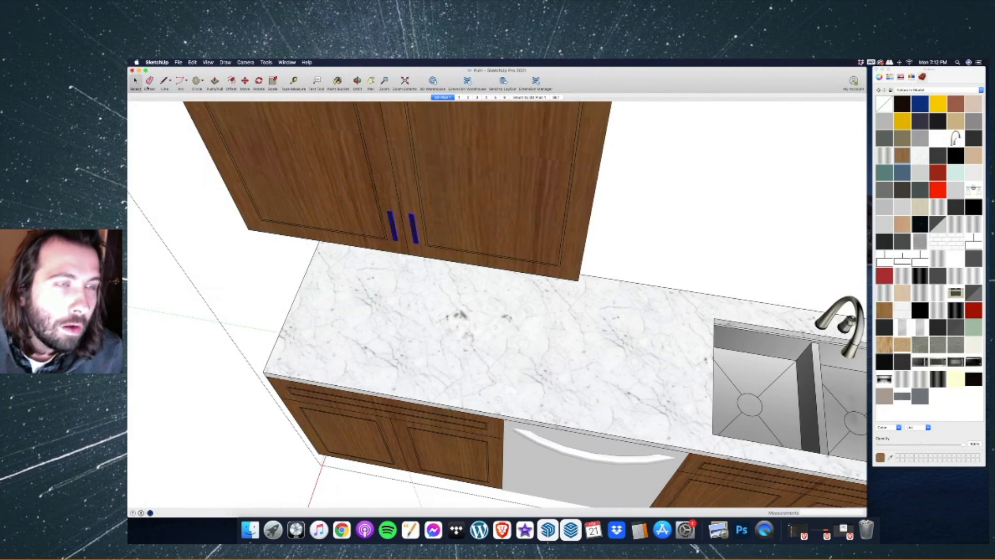
pyautogui.scroll(-5, 394, 298)
pyautogui.scroll(5, 394, 298)
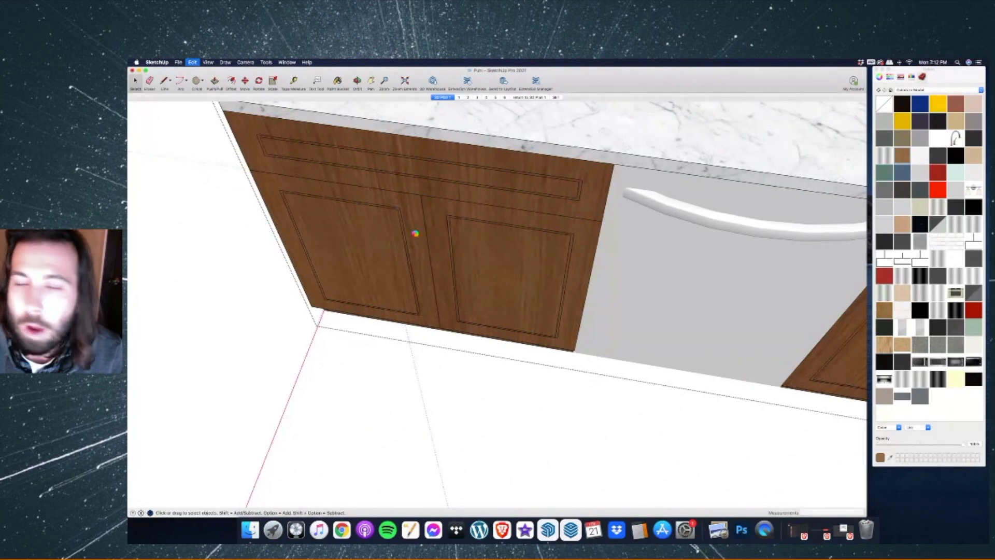
pyautogui.scroll(3, 415, 228)
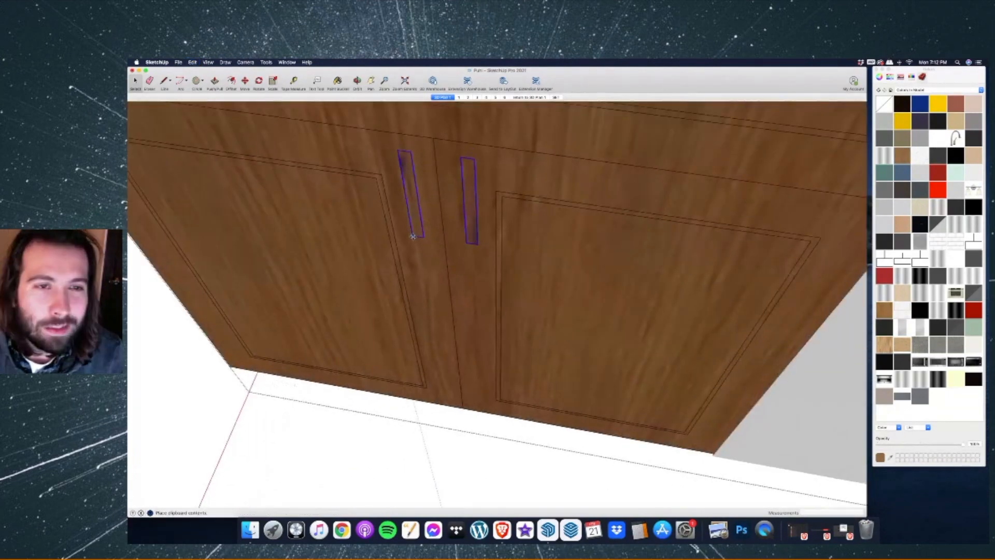
pyautogui.click(415, 229)
pyautogui.scroll(-6, 413, 255)
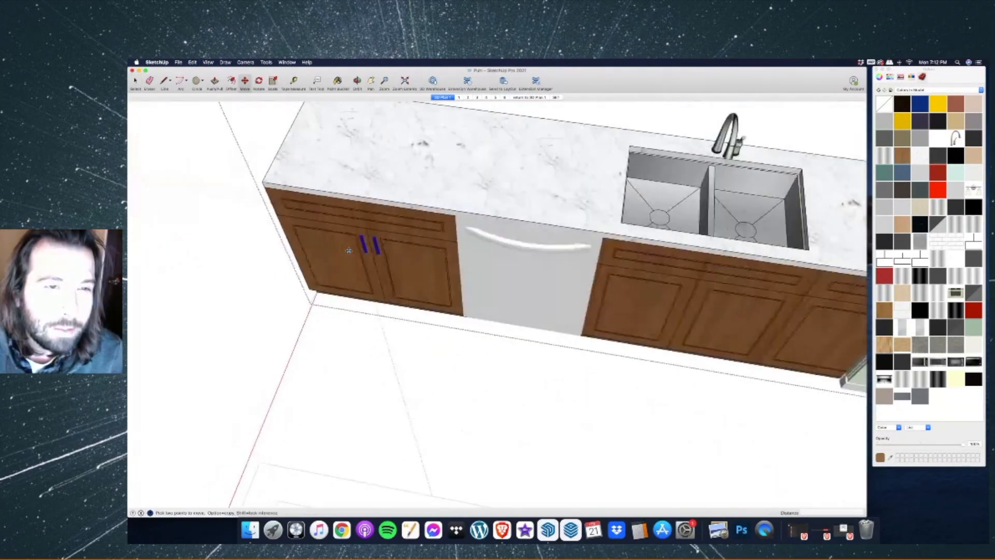
# Paste another pair of door handles onto the sink base cabinet, on either side of its door seam.
pyautogui.scroll(6, 535, 258)
pyautogui.press('super+v')
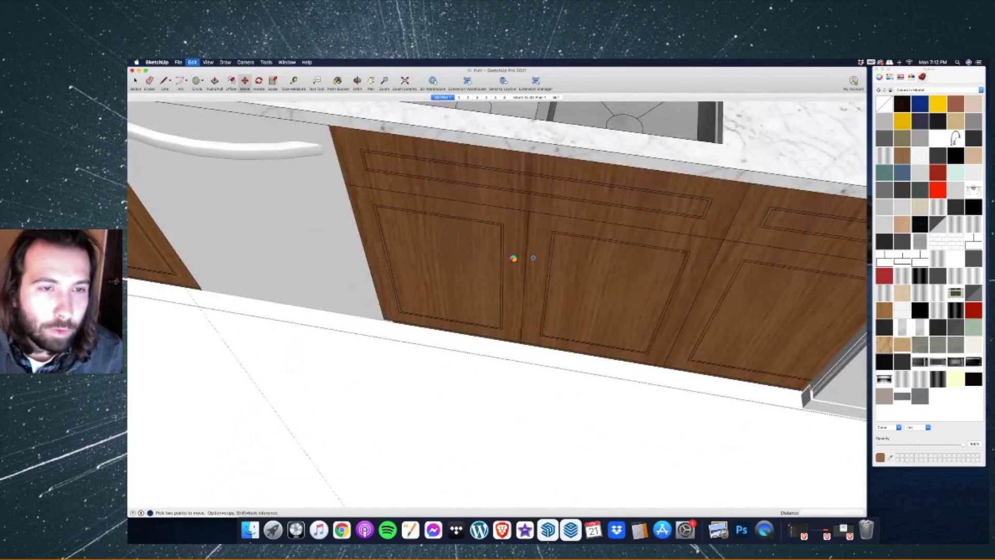
pyautogui.click(510, 259)
pyautogui.press('space')
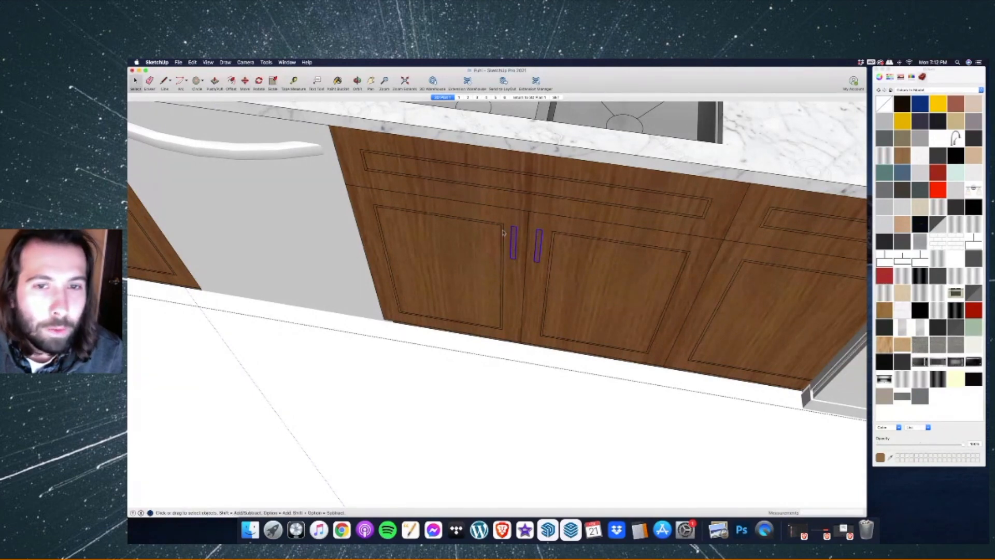
pyautogui.scroll(-5, 514, 237)
# Sample the black material from a handle on the base cabinet beside the dishwasher and paint both sink cabinet handles with it.
pyautogui.press('b')
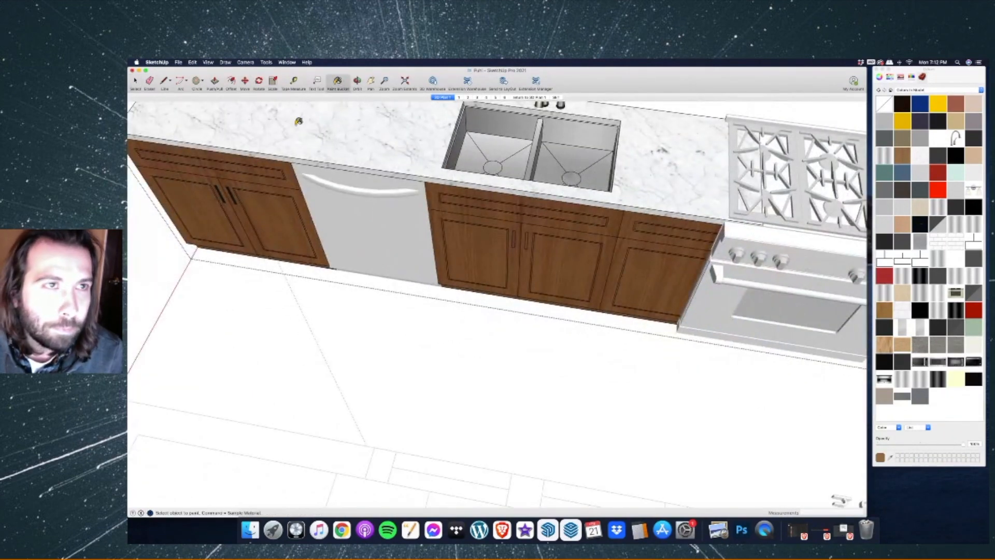
pyautogui.scroll(8, 208, 202)
pyautogui.scroll(3, 208, 202)
pyautogui.press('super')
pyautogui.click(308, 142)
pyautogui.scroll(-5, 238, 207)
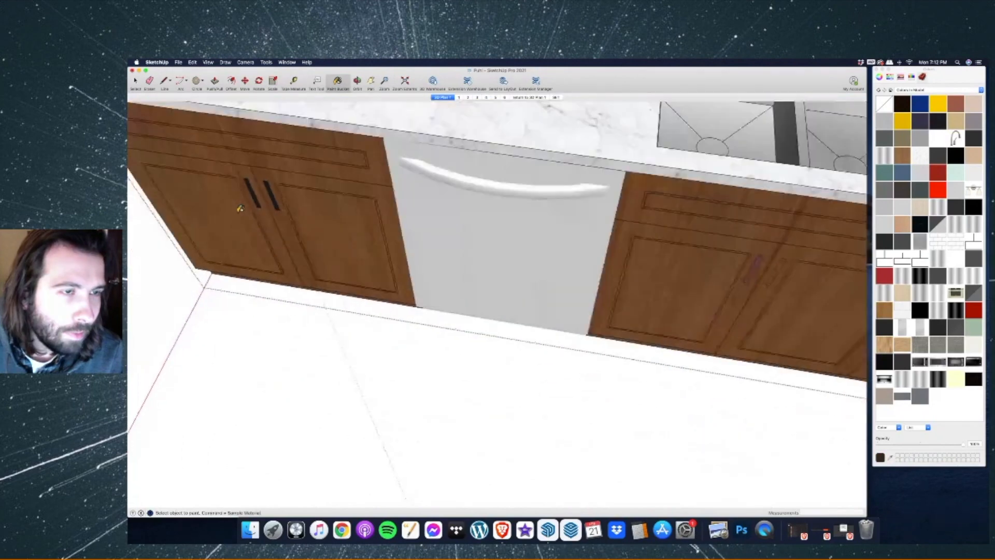
pyautogui.scroll(6, 456, 224)
pyautogui.click(464, 229)
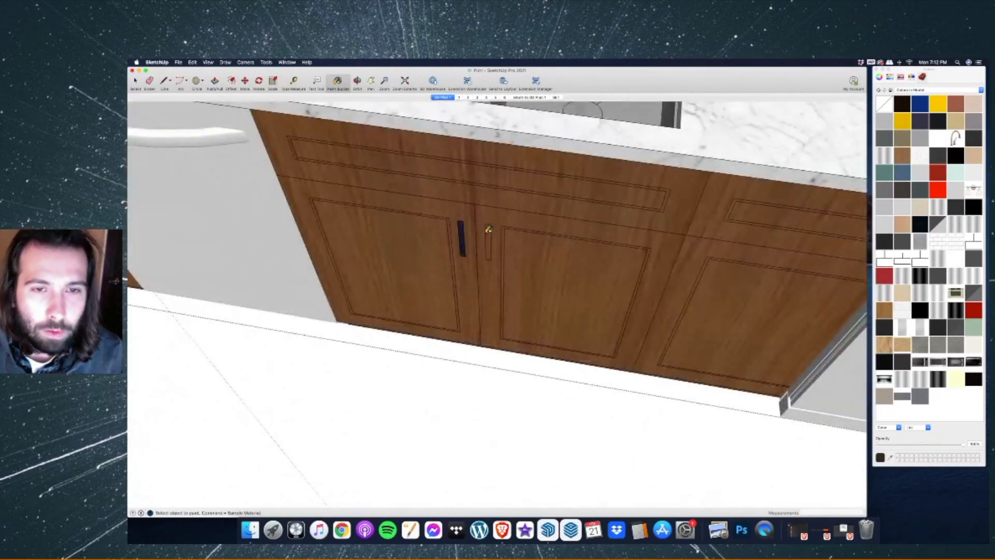
pyautogui.click(490, 228)
pyautogui.scroll(-5, 489, 233)
pyautogui.scroll(5, 485, 244)
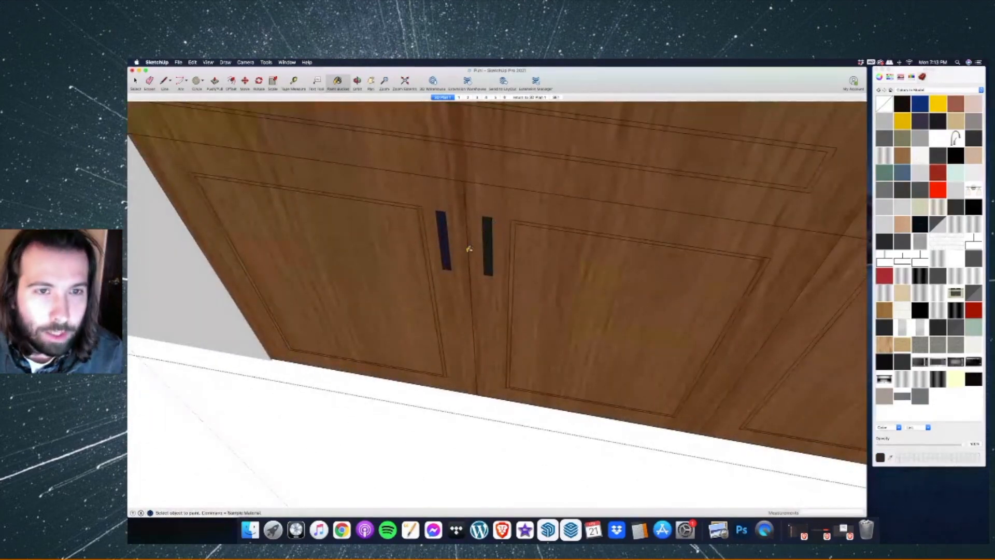
pyautogui.scroll(-5, 483, 260)
pyautogui.scroll(-3, 461, 251)
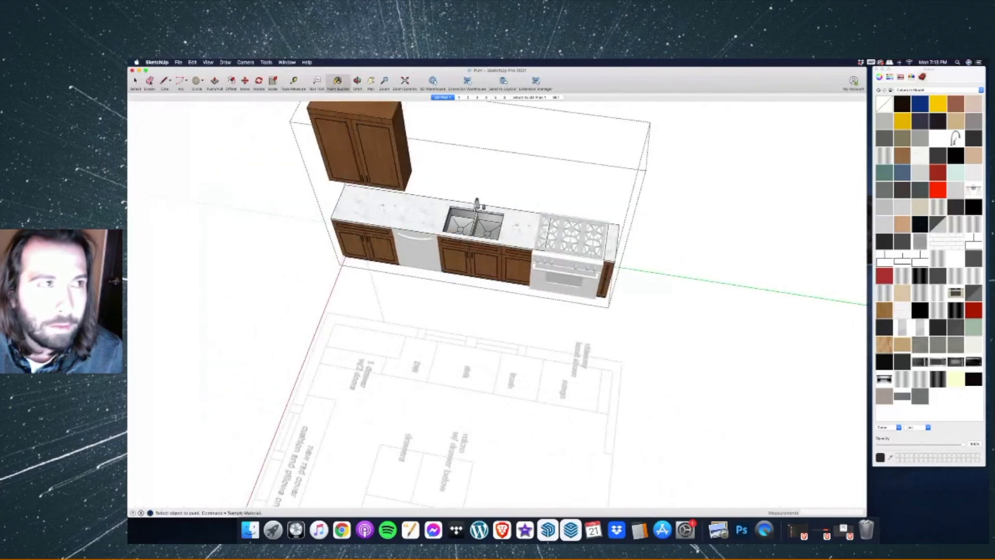
# Scale the range narrower from its sink side to fit the gap between the trash cabinet and the narrow end cabinet.
pyautogui.press('space')
pyautogui.click(596, 257)
pyautogui.scroll(3, 609, 260)
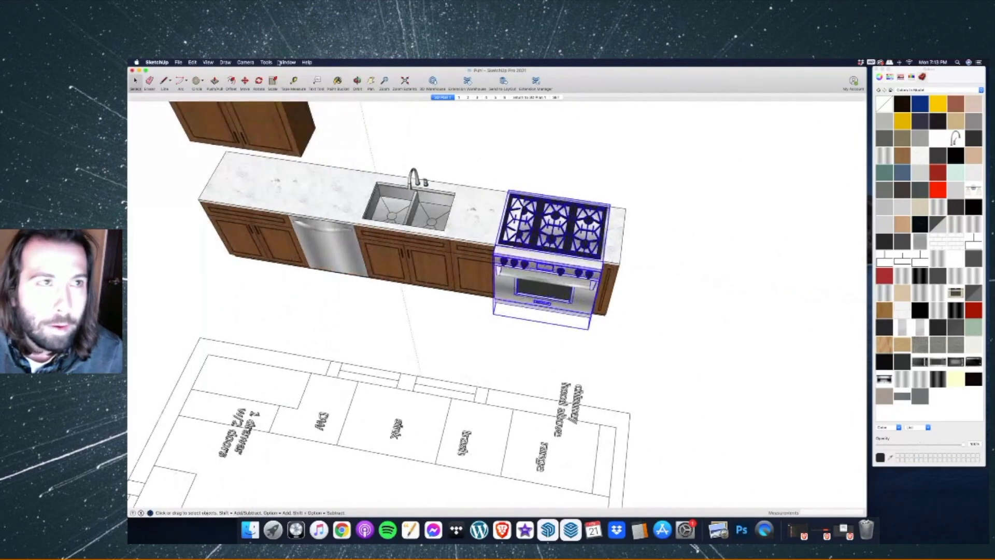
pyautogui.click(266, 62)
pyautogui.click(285, 117)
pyautogui.scroll(3, 516, 276)
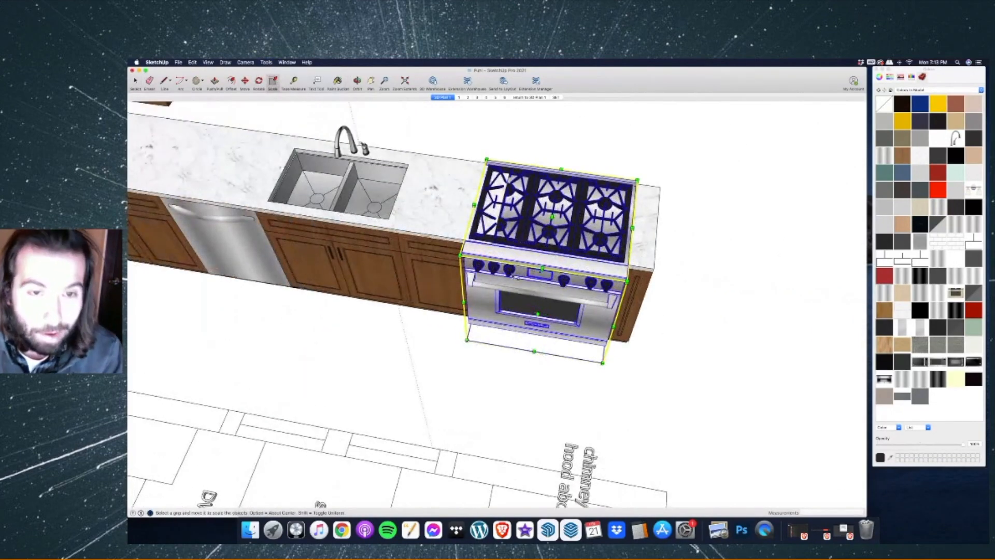
pyautogui.moveTo(477, 254); pyautogui.dragTo(499, 257)
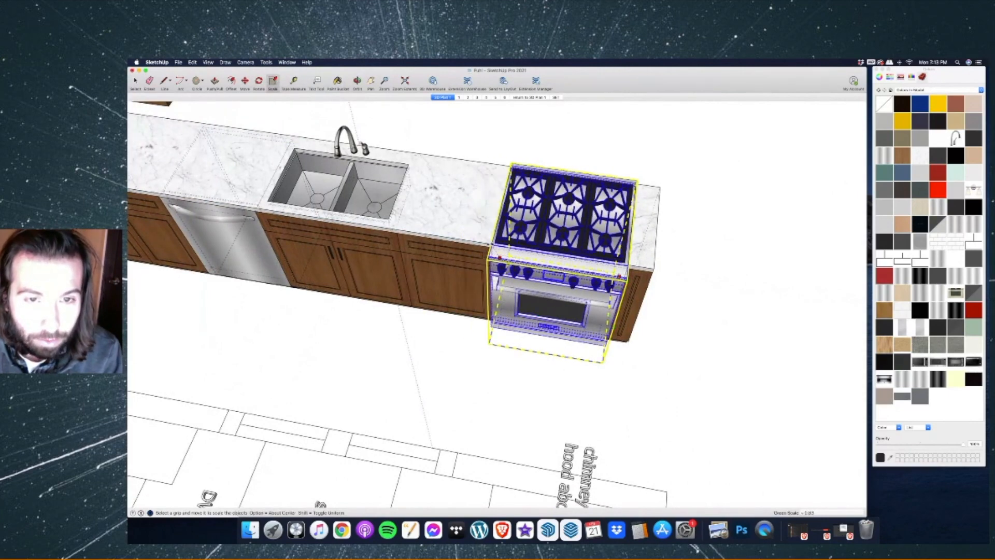
pyautogui.press('space')
# Open the sink wall's cabinet group for editing around the sink cabinet handles.
pyautogui.click(334, 257)
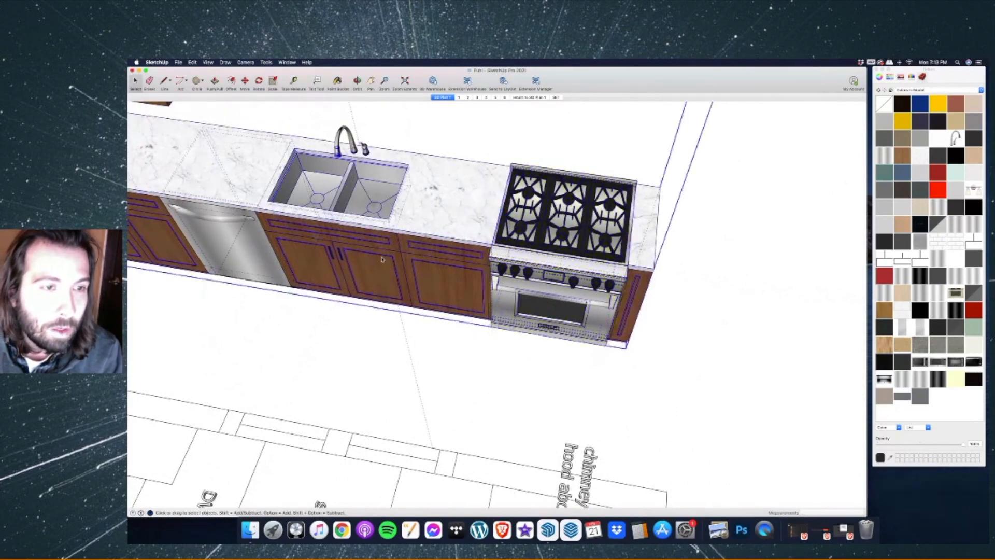
pyautogui.doubleClick(335, 258)
pyautogui.scroll(5, 334, 253)
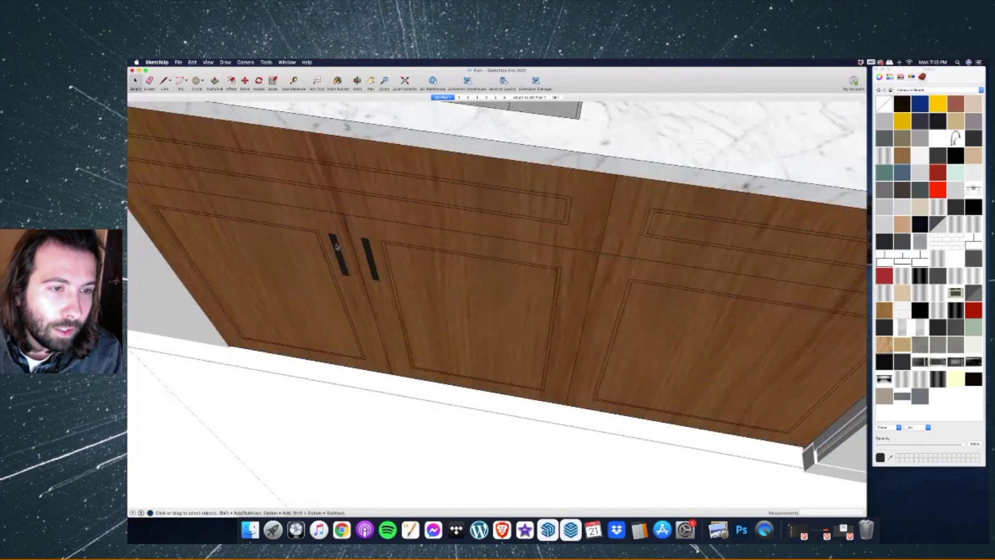
pyautogui.scroll(-3, 337, 247)
pyautogui.scroll(-3, 337, 247)
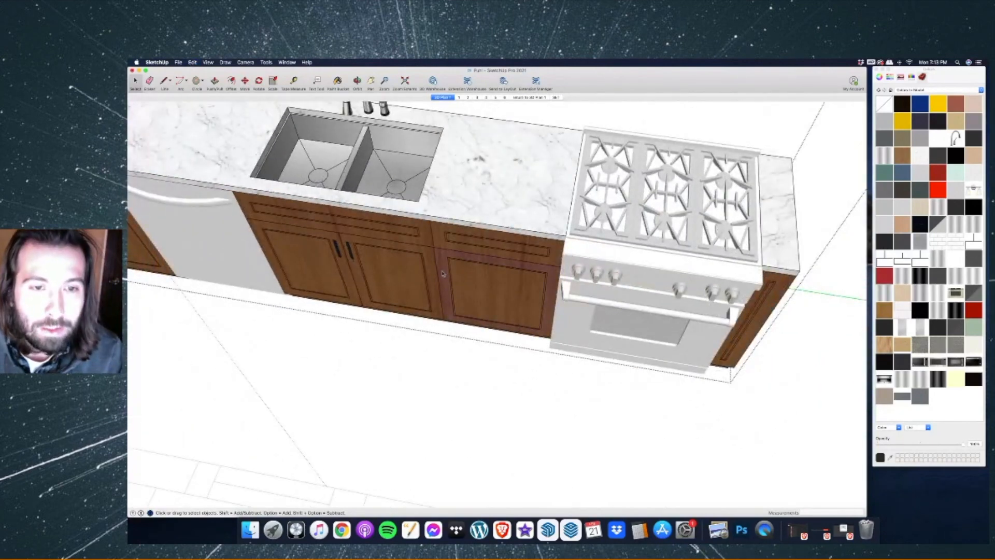
# Paste a black door handle onto the upper frame of the cabinet door next to the range.
pyautogui.scroll(5, 444, 274)
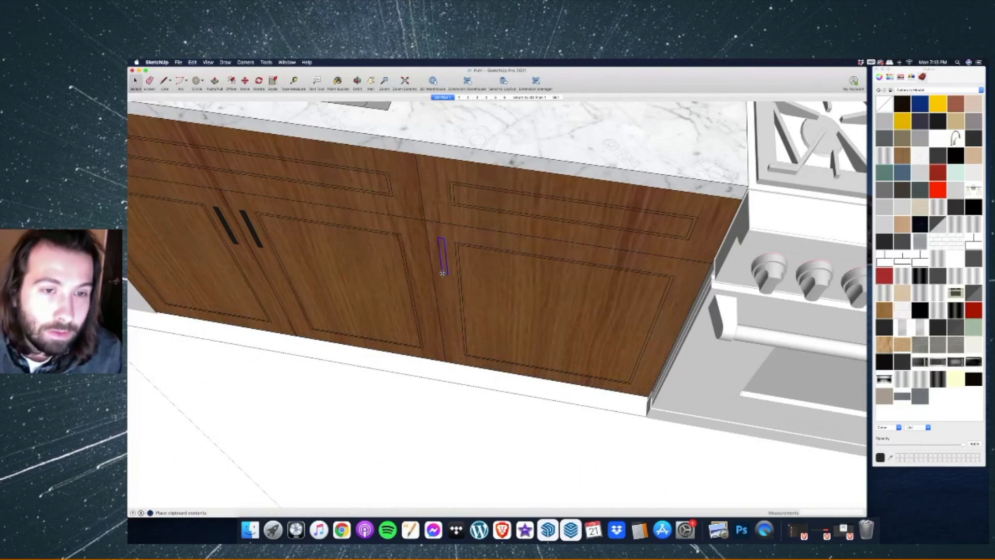
pyautogui.click(442, 274)
pyautogui.scroll(-5, 492, 279)
pyautogui.scroll(5, 493, 280)
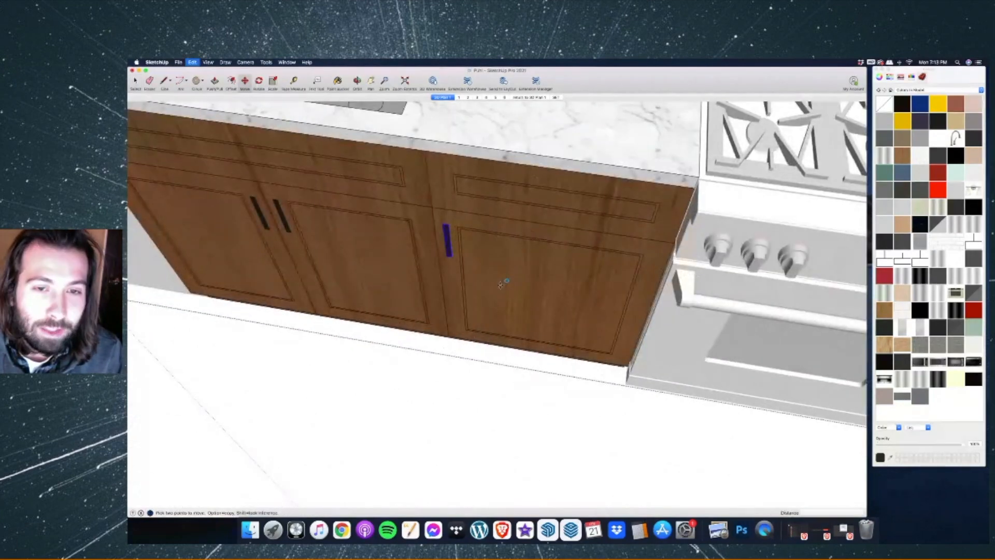
# Place a second handle on the same cabinet door and rotate it to horizontal.
pyautogui.click(512, 258)
pyautogui.scroll(3, 512, 259)
pyautogui.press('q')
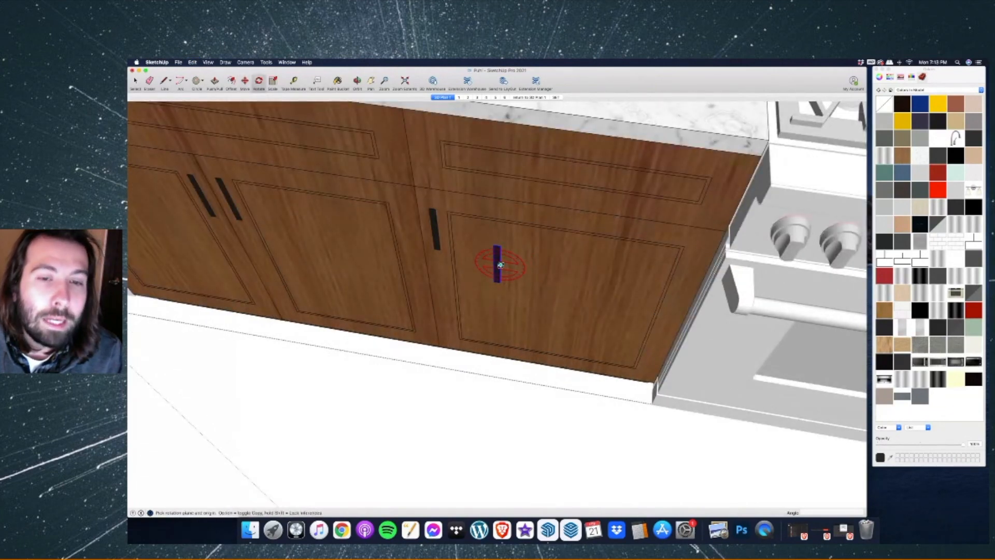
pyautogui.click(500, 265)
pyautogui.click(507, 266)
pyautogui.click(502, 267)
# Move the horizontal handle onto the drawer front above that door and exit the group being edited.
pyautogui.click(245, 81)
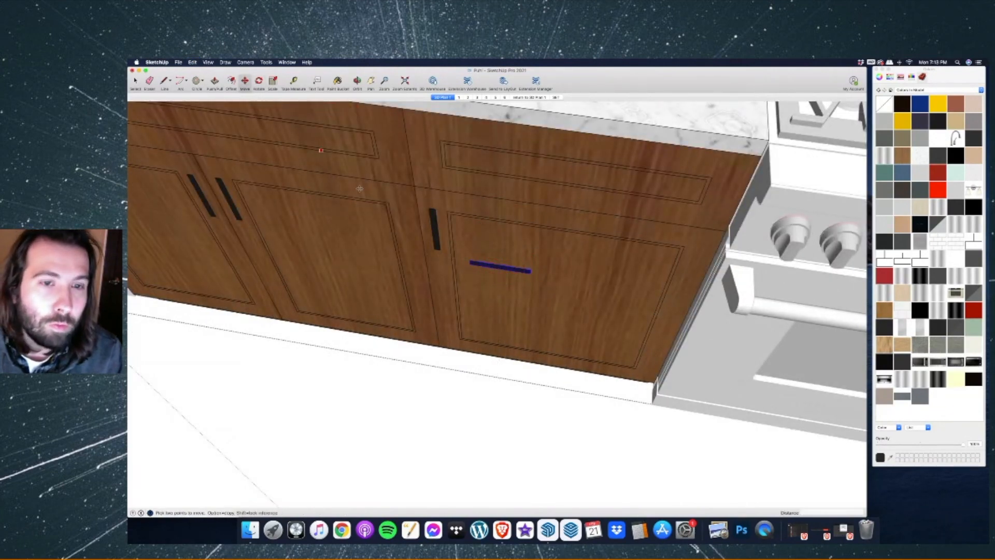
pyautogui.click(469, 268)
pyautogui.click(534, 178)
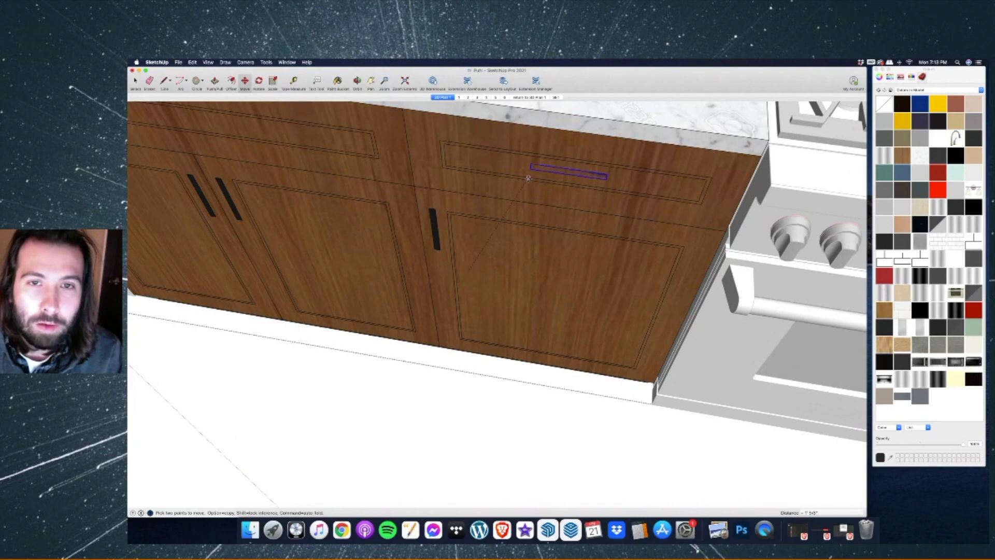
pyautogui.scroll(-10, 540, 261)
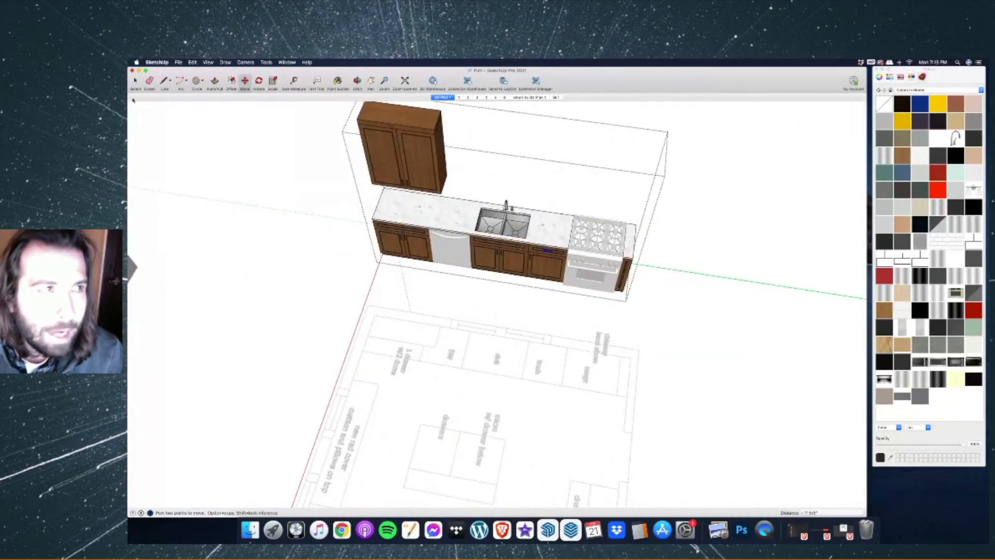
pyautogui.click(135, 82)
pyautogui.click(260, 146)
pyautogui.scroll(-5, 534, 280)
pyautogui.scroll(5, 501, 256)
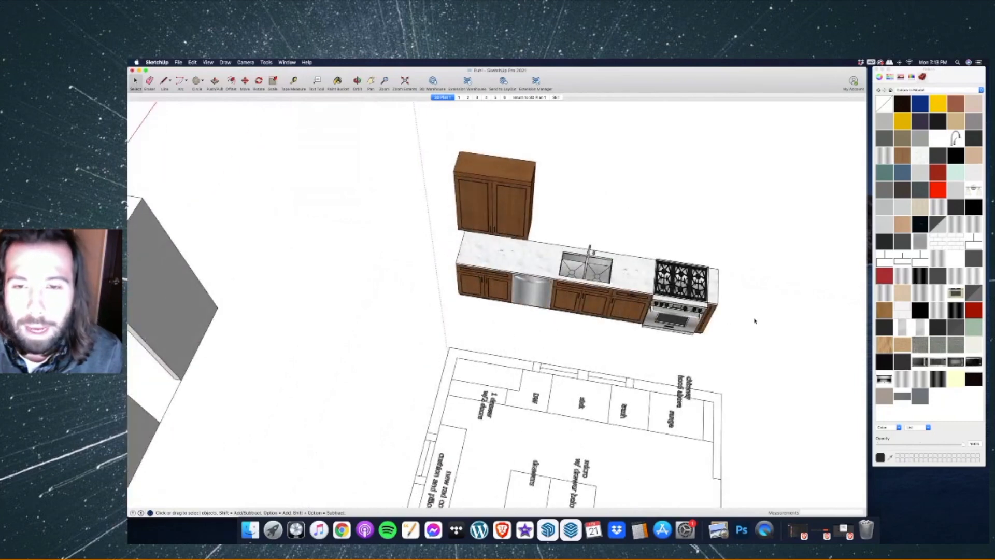
# Move the whole sink and range cabinet run by its upper back corner into the matching corner of the kitchen room.
pyautogui.moveTo(760, 332); pyautogui.dragTo(428, 162)
pyautogui.click(246, 81)
pyautogui.click(459, 151)
pyautogui.scroll(-5, 594, 187)
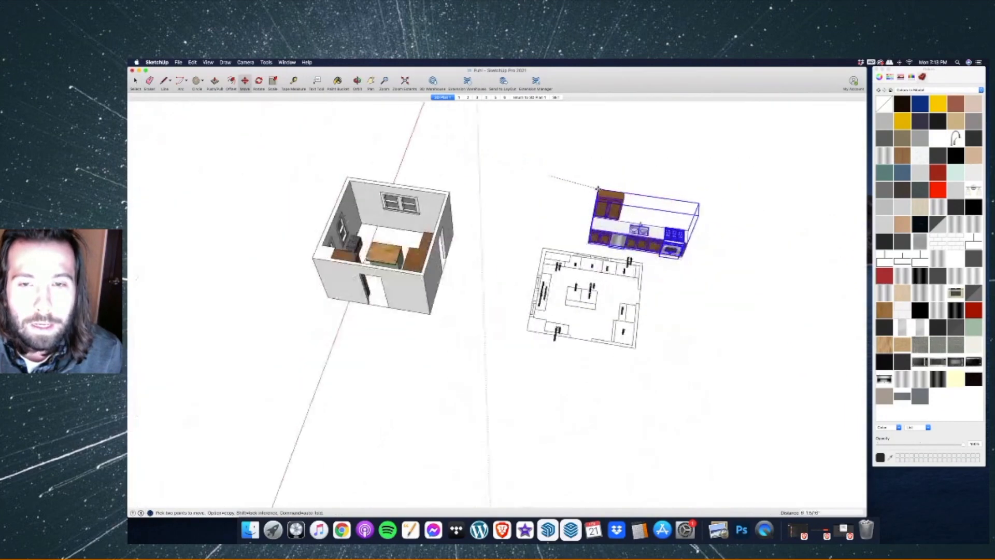
pyautogui.scroll(5, 357, 179)
pyautogui.click(377, 176)
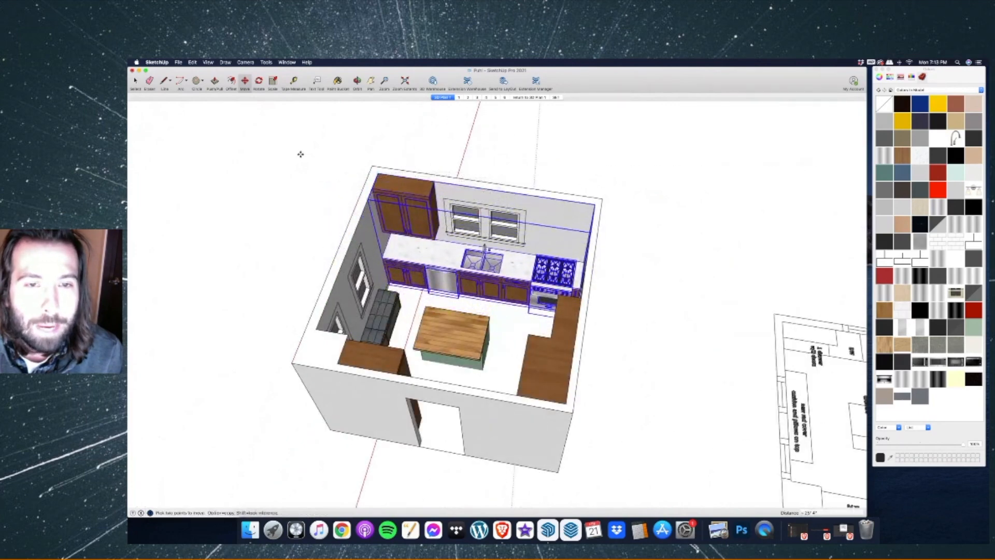
pyautogui.press('space')
pyautogui.click(210, 166)
# Switch to the Brave browser and search 3D Warehouse for "chimney hood".
pyautogui.scroll(-5, 312, 214)
pyautogui.scroll(10, 595, 279)
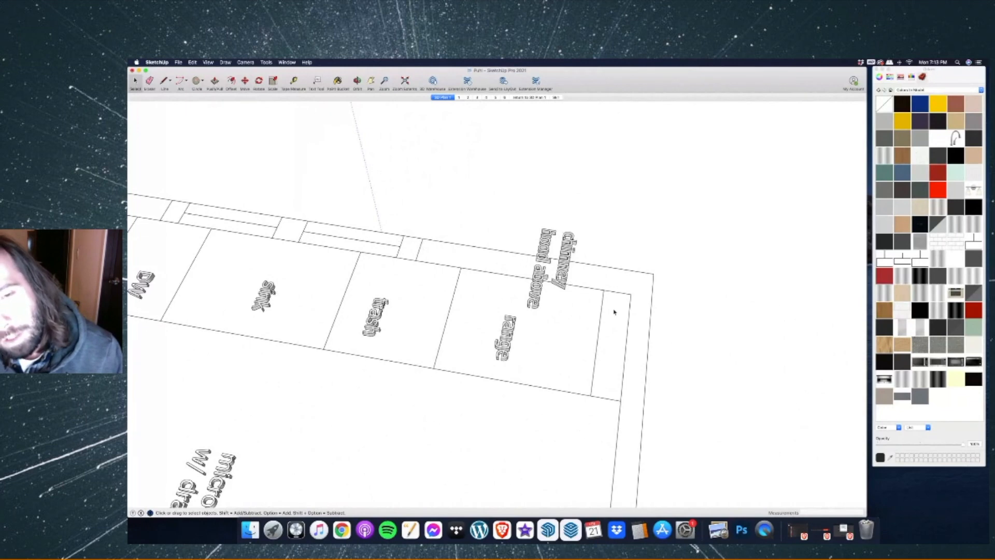
pyautogui.scroll(-8, 614, 312)
pyautogui.scroll(5, 562, 295)
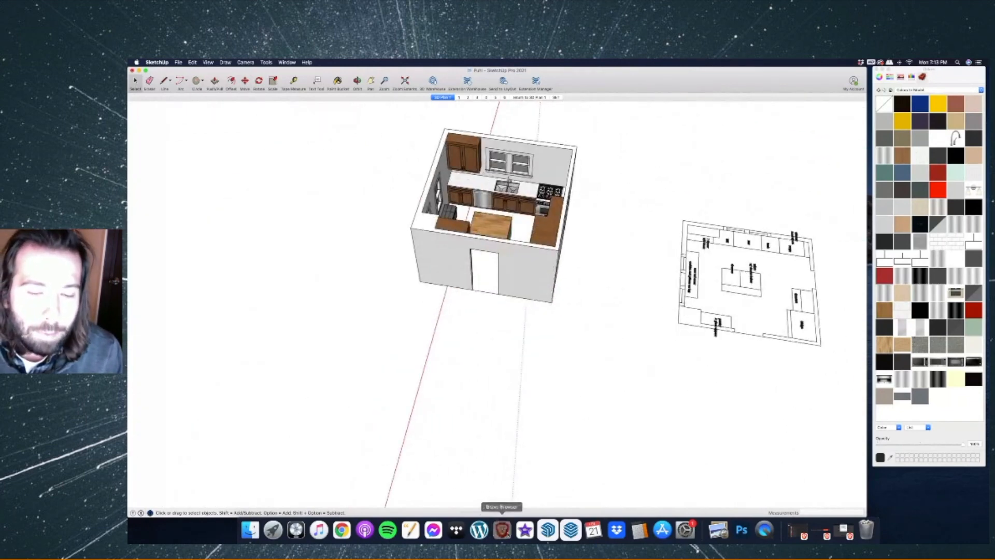
pyautogui.click(502, 529)
pyautogui.press('Escape')
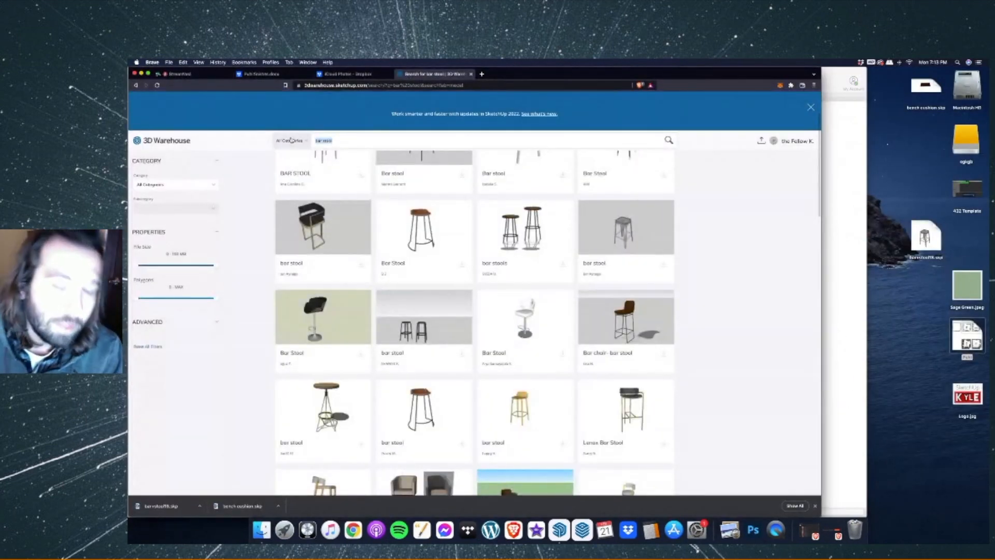
pyautogui.write('chimney')
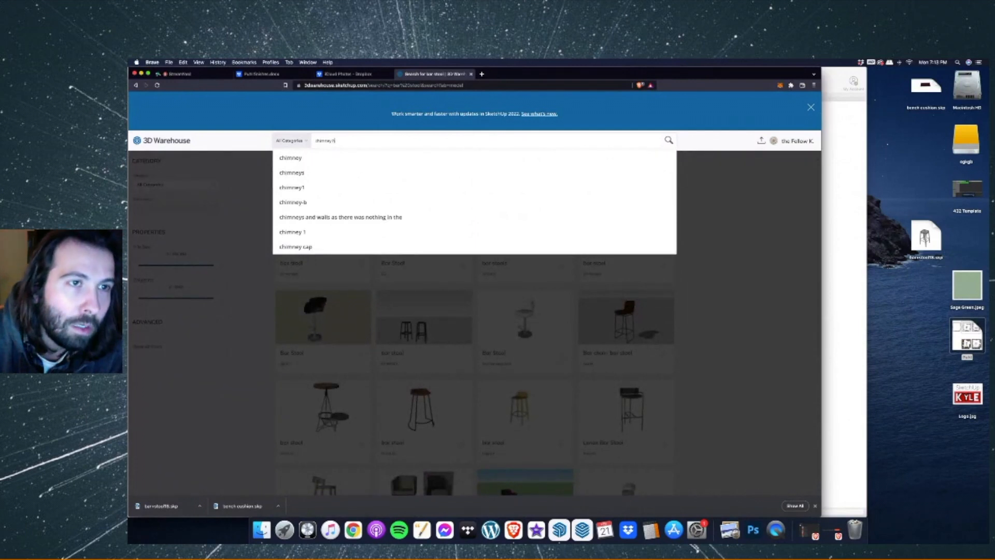
pyautogui.press('Return')
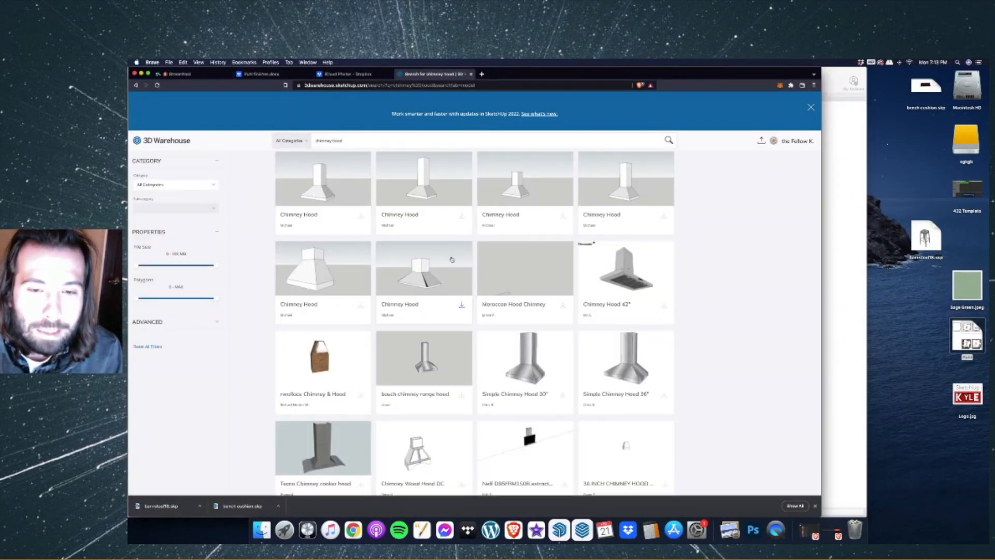
# Download the Simple Chimney Hood 36" as a SketchUp 2020 model and save it to the Desktop.
pyautogui.scroll(1, 452, 260)
pyautogui.scroll(-2, 453, 259)
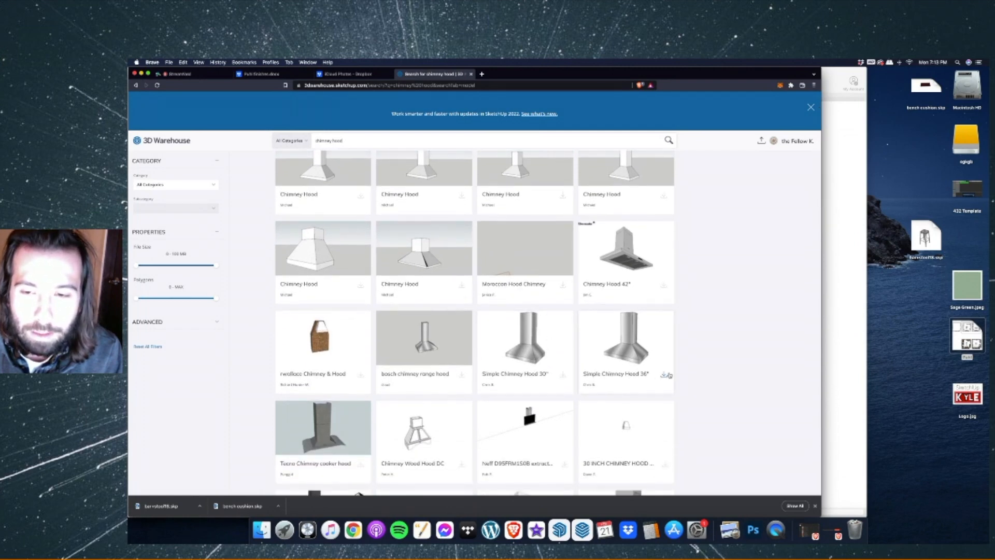
pyautogui.scroll(1, 664, 377)
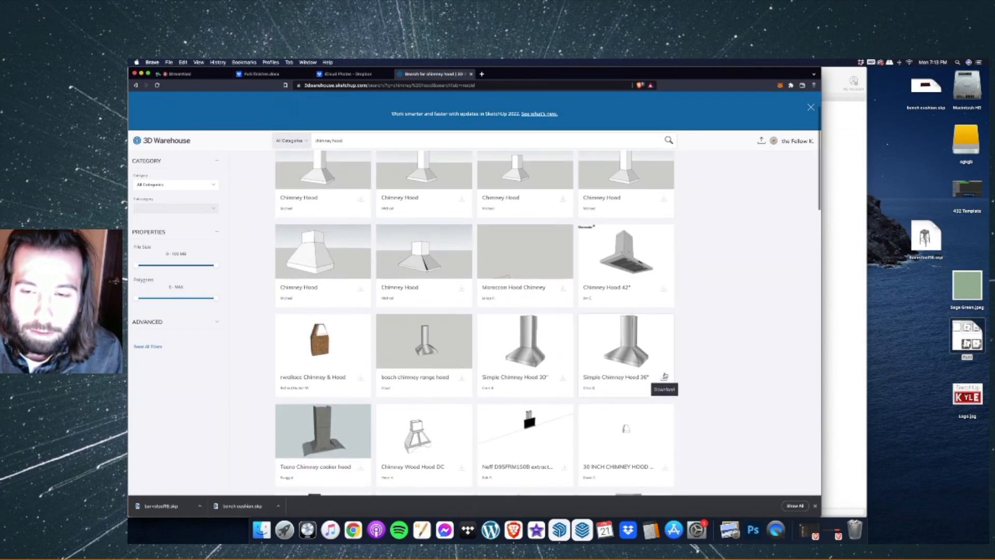
pyautogui.click(663, 383)
pyautogui.click(532, 239)
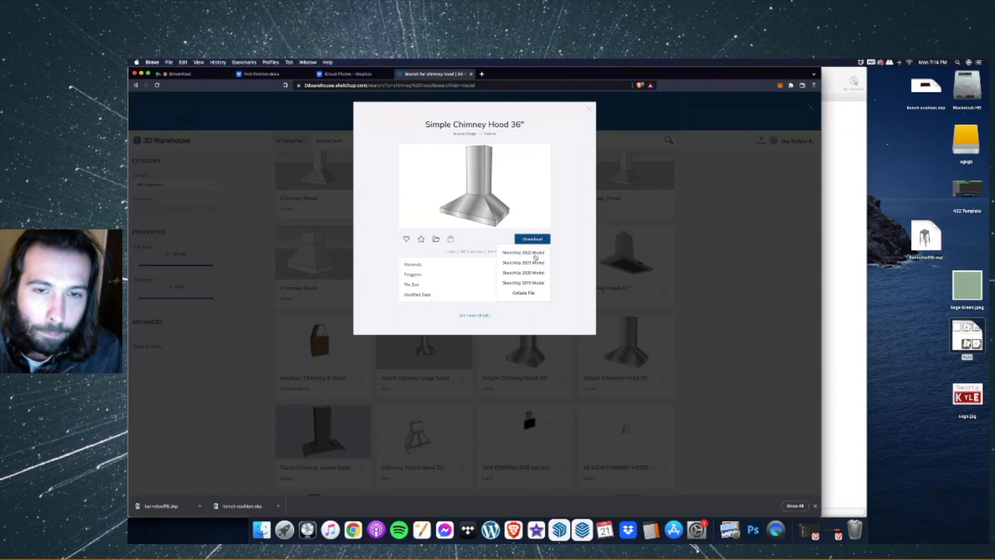
pyautogui.click(527, 273)
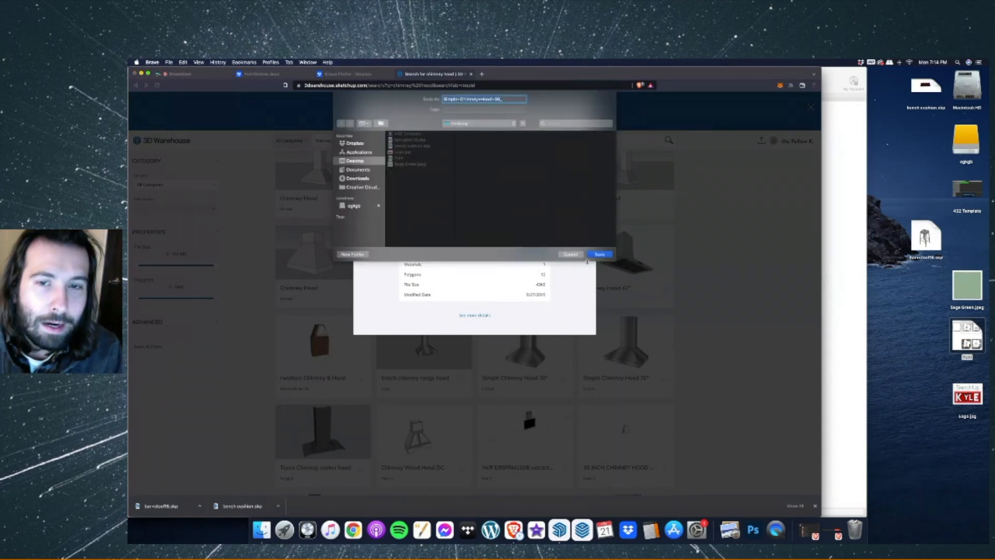
pyautogui.click(600, 254)
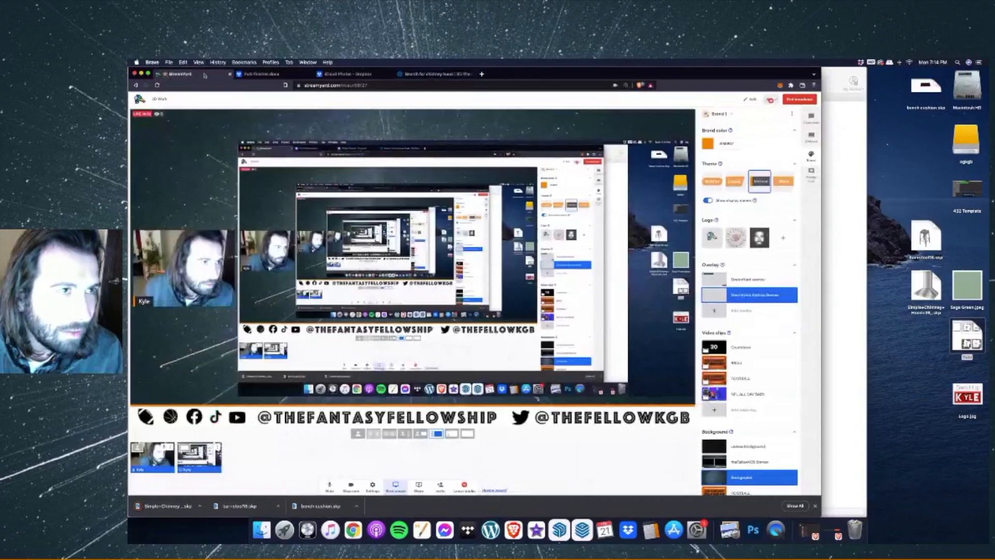
# Return to SketchUp and import the downloaded chimney hood file from the desktop, placing it above the range.
pyautogui.click(171, 74)
pyautogui.click(255, 74)
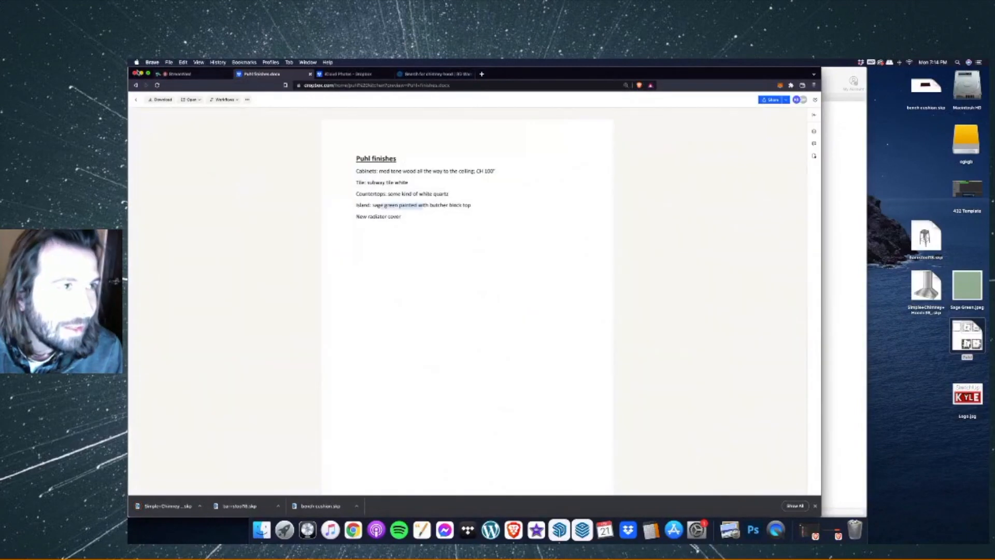
pyautogui.click(141, 74)
pyautogui.click(927, 286)
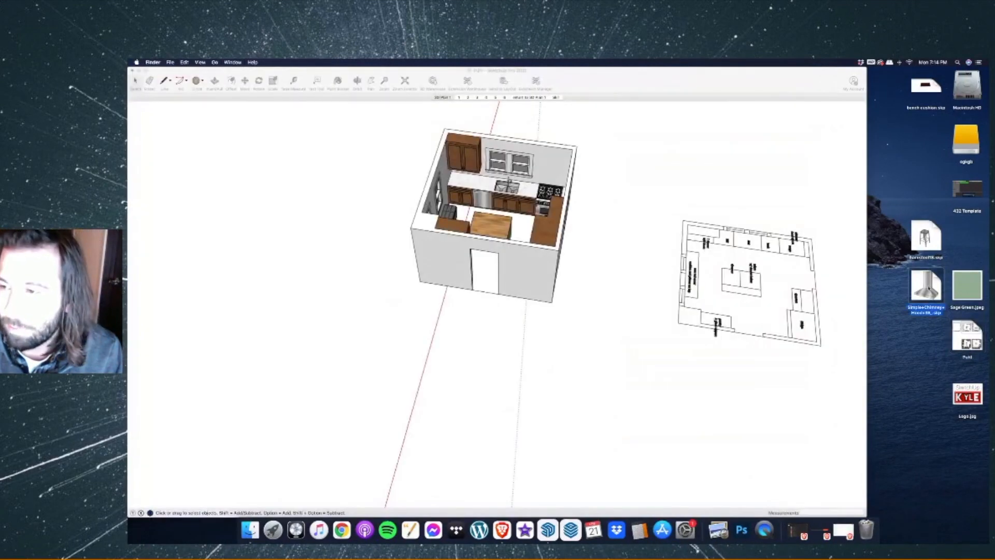
pyautogui.moveTo(926, 286)
pyautogui.mouseDown()
pyautogui.moveTo(610, 212)
pyautogui.moveTo(635, 228)
pyautogui.mouseUp()
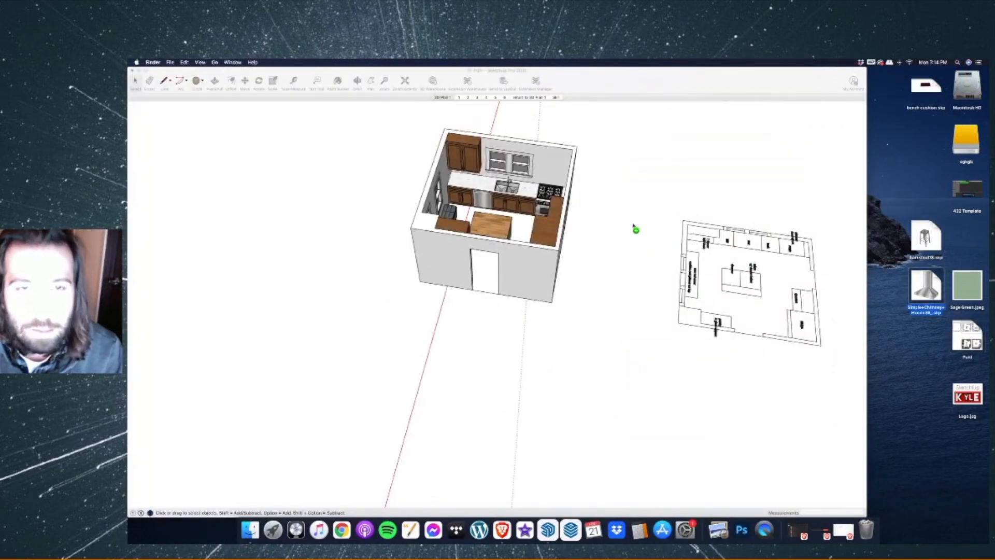
pyautogui.moveTo(603, 102); pyautogui.dragTo(610, 203)
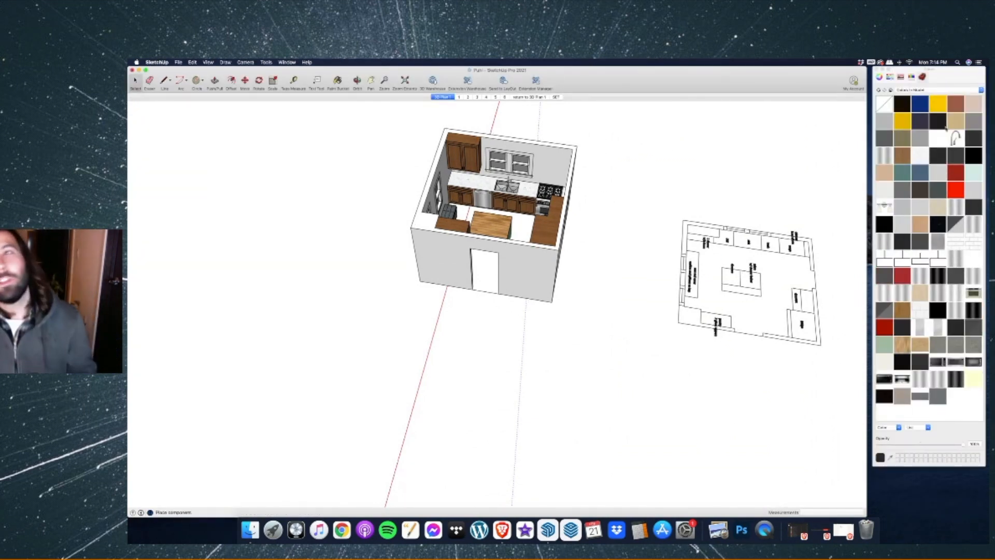
pyautogui.click(544, 171)
# Rotate the chimney hood 90 degrees about its vertical axis so its back faces the window wall.
pyautogui.scroll(6, 544, 170)
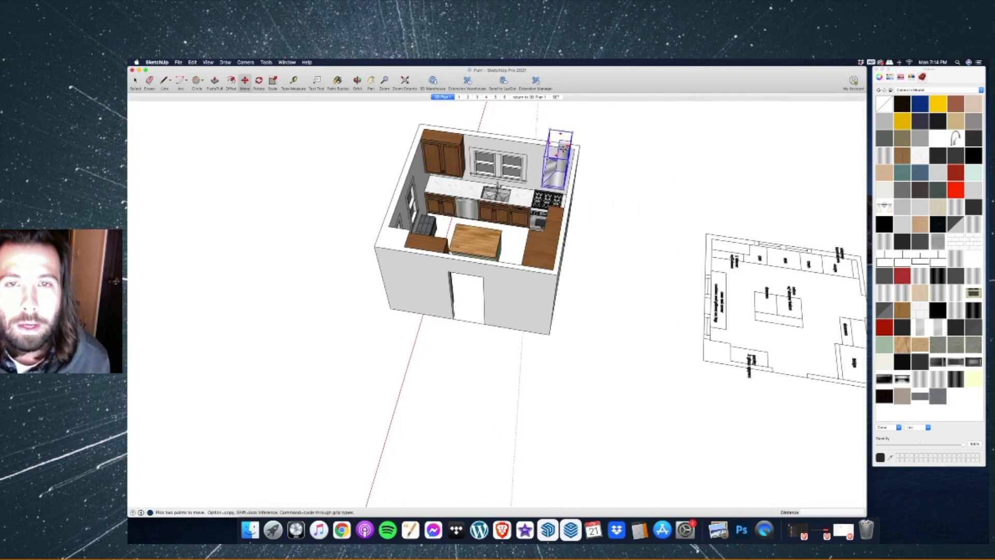
pyautogui.press('q')
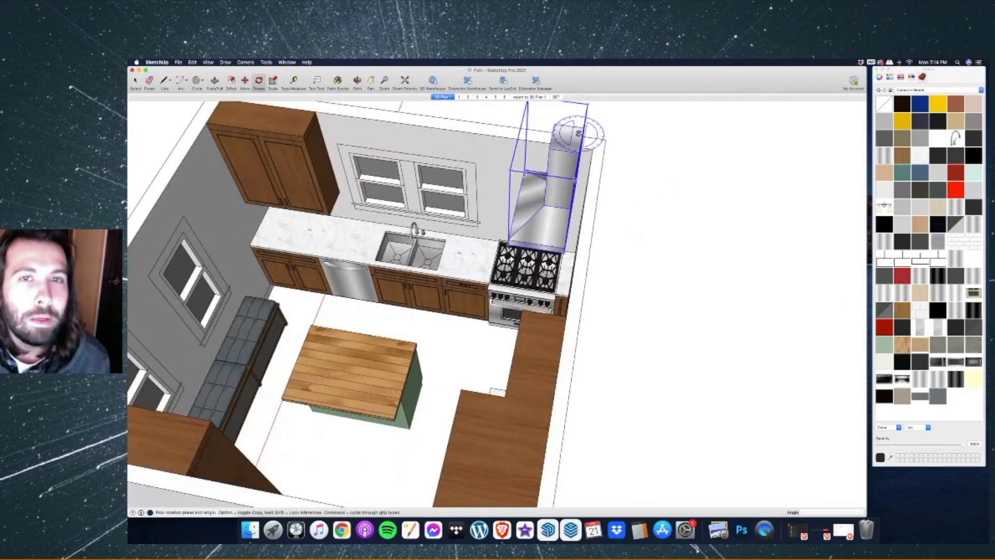
pyautogui.scroll(3, 596, 125)
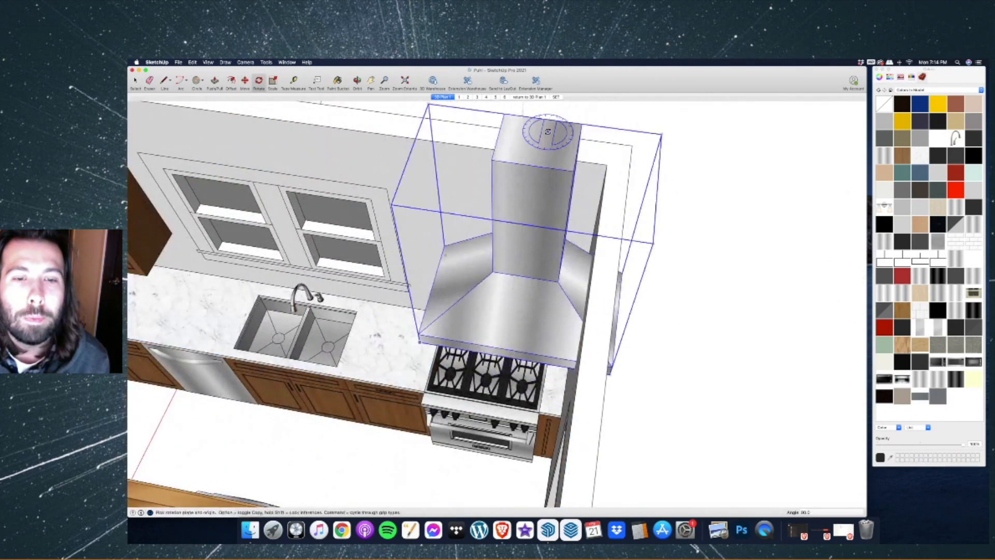
# Hide the range so the gap between the two countertops is accessible.
pyautogui.click(135, 80)
pyautogui.scroll(-5, 596, 332)
pyautogui.rightClick(538, 353)
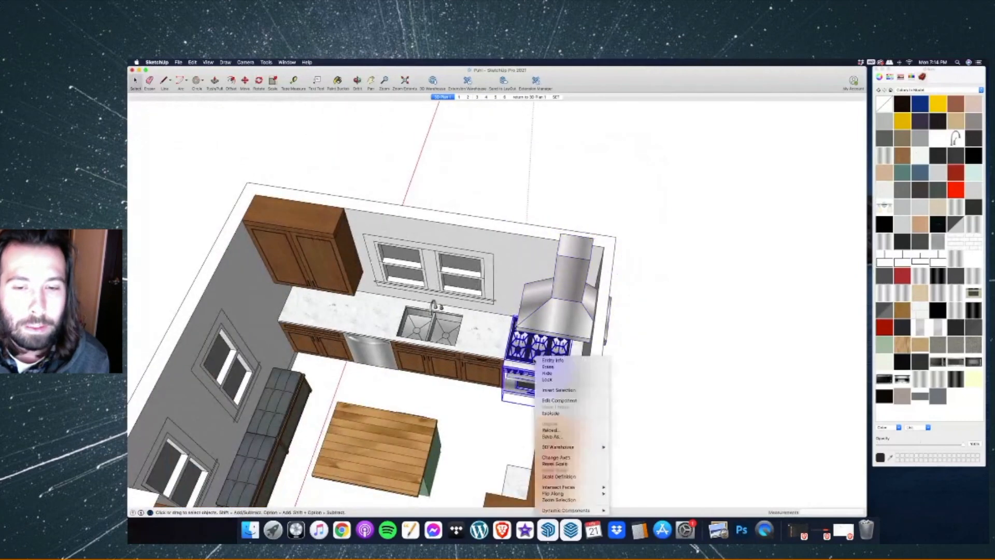
pyautogui.click(550, 378)
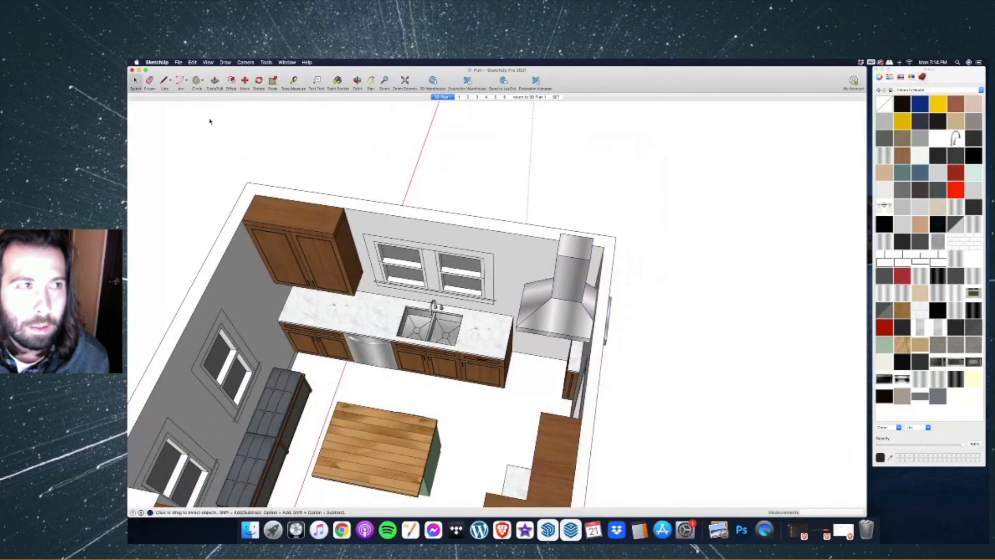
# Draw a line along the wall across the range gap, joining the back corners of the two countertops.
pyautogui.press('l')
pyautogui.scroll(8, 536, 358)
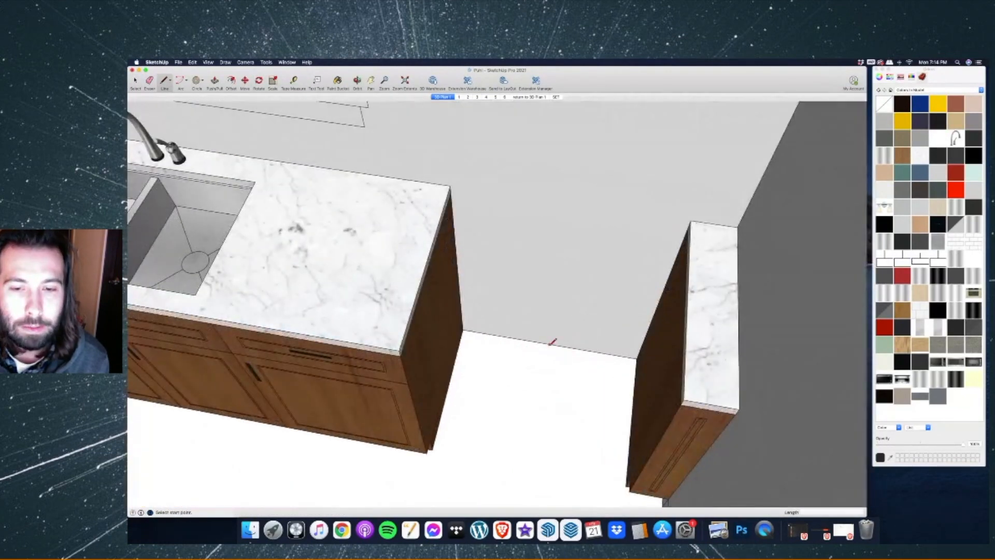
pyautogui.click(689, 223)
pyautogui.click(449, 185)
pyautogui.press('Escape')
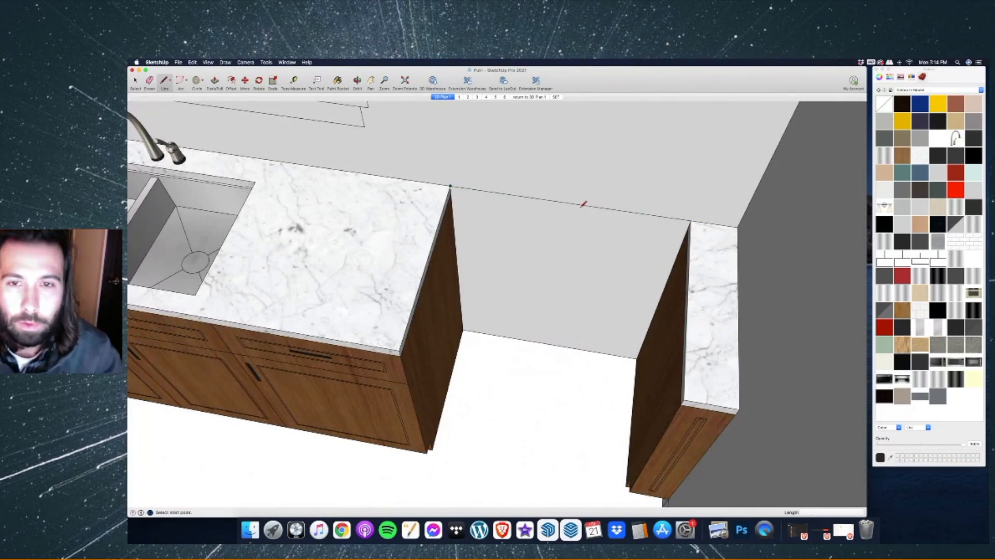
# Draw a vertical line up the wall from the midpoint of the line across the range gap.
pyautogui.click(569, 203)
pyautogui.scroll(-10, 570, 285)
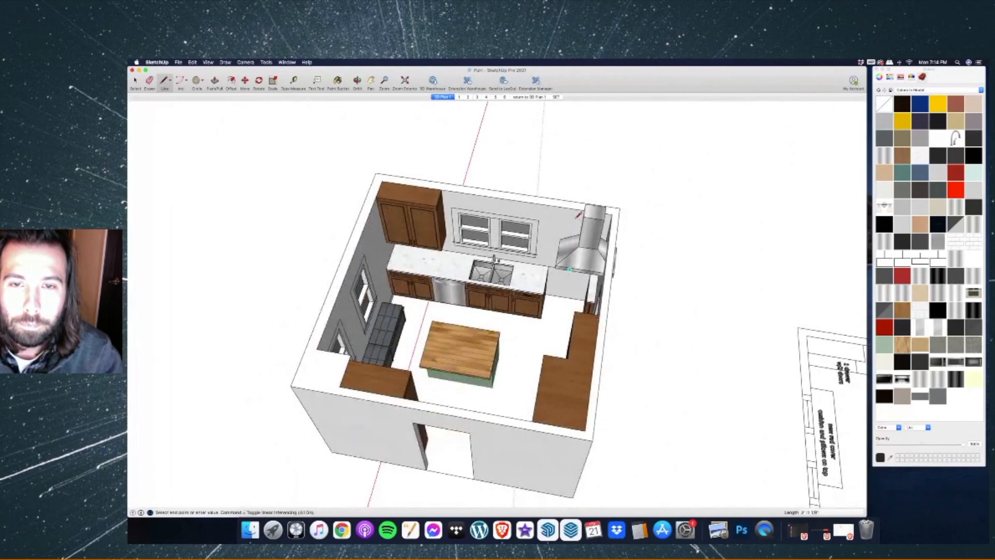
pyautogui.scroll(10, 584, 212)
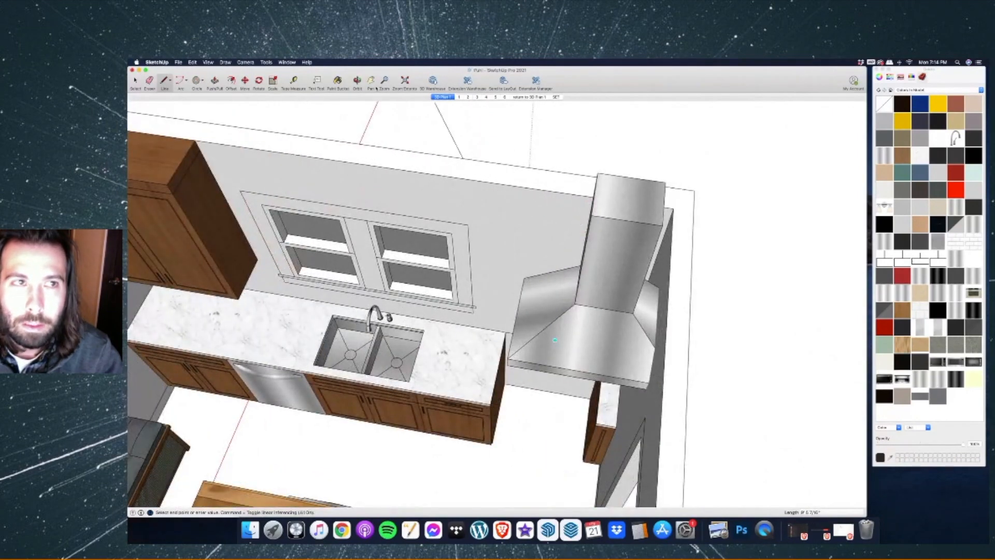
pyautogui.moveTo(555, 340)
pyautogui.mouseDown(button='middle')
pyautogui.moveTo(491, 180)
pyautogui.moveTo(497, 156)
pyautogui.mouseUp(button='middle')
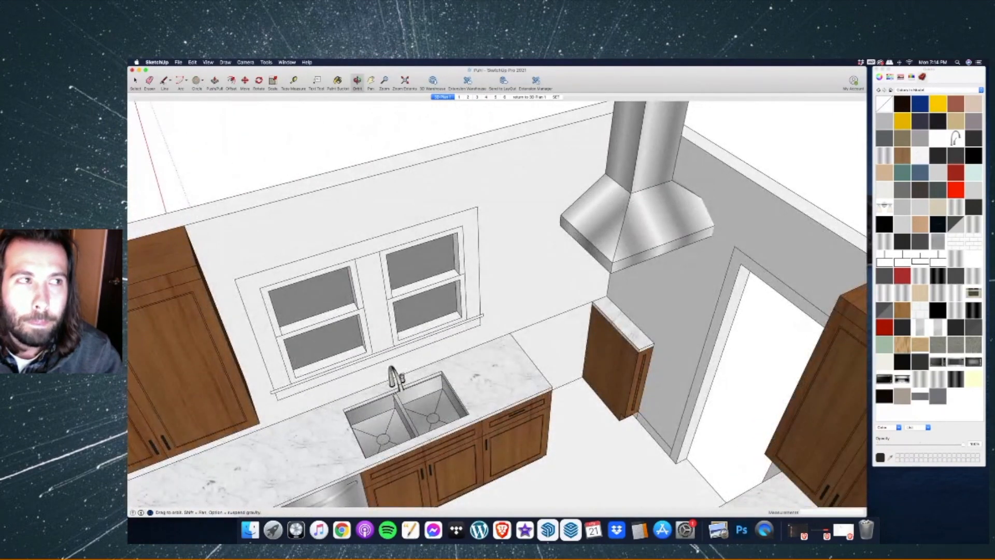
pyautogui.scroll(-3, 259, 195)
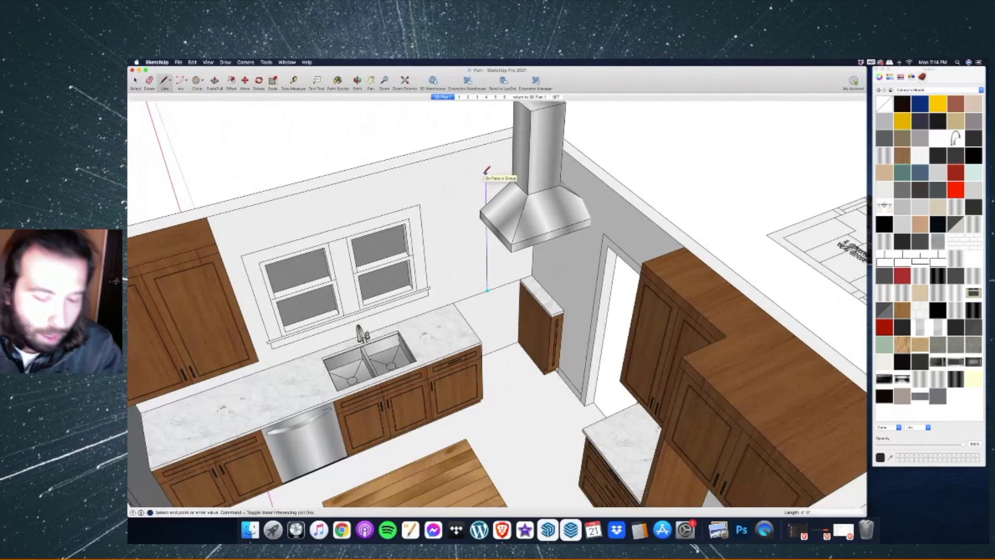
pyautogui.click(486, 228)
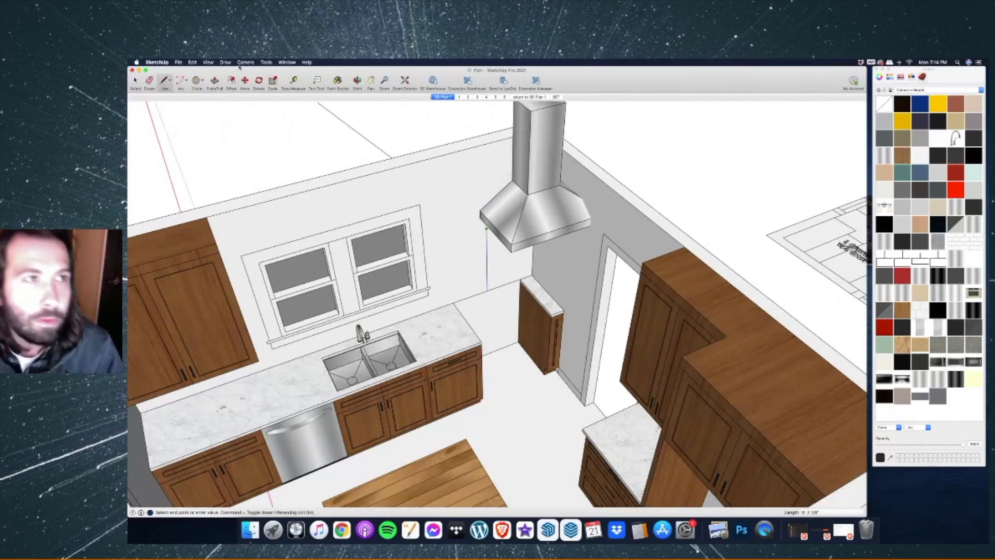
# Move the chimney hood against the window wall, using the vertical line above the range gap to centre it.
pyautogui.click(244, 80)
pyautogui.click(536, 169)
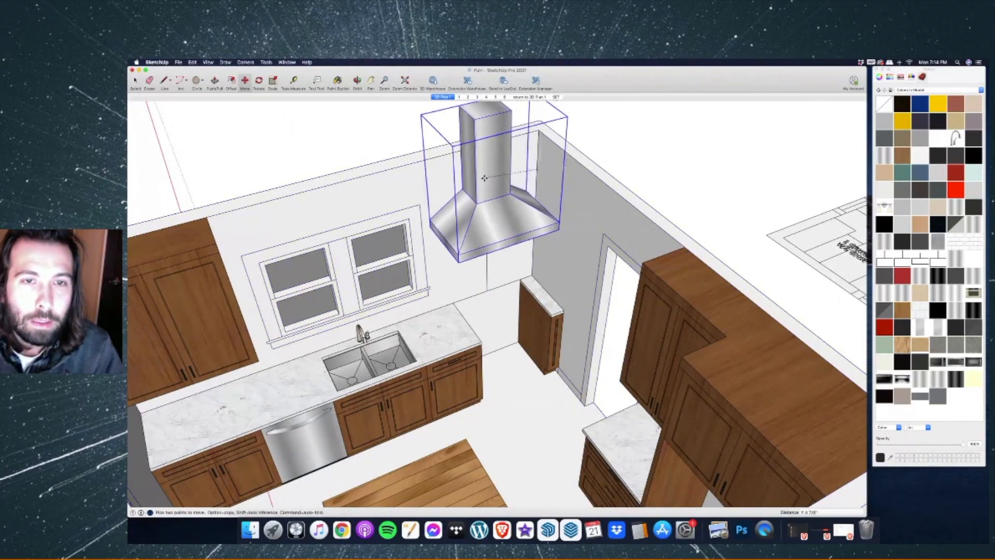
pyautogui.scroll(3, 488, 221)
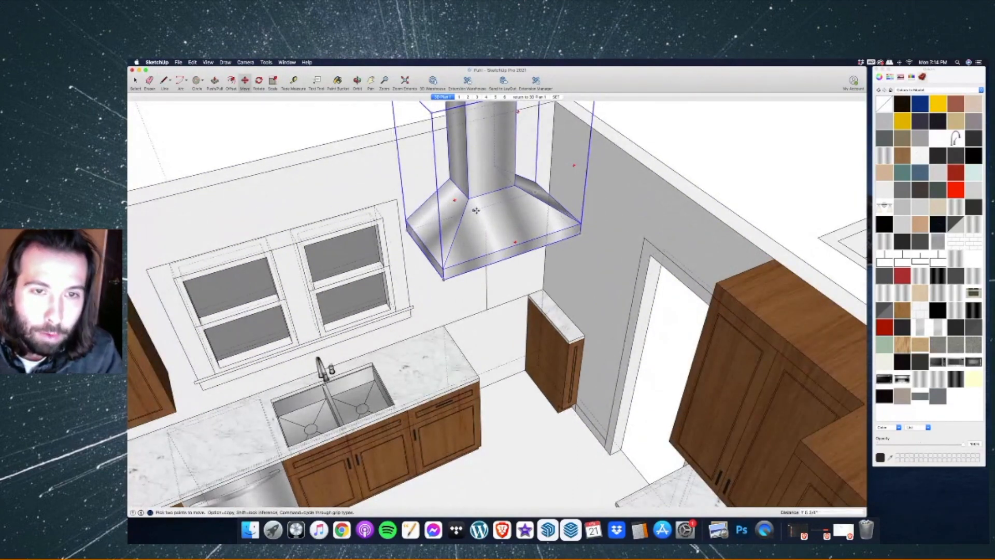
pyautogui.scroll(-3, 470, 250)
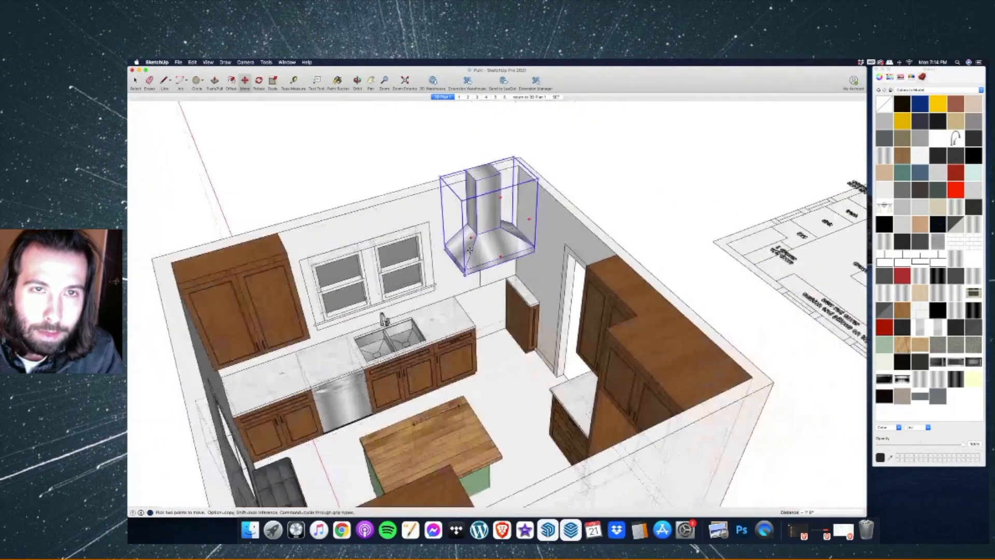
pyautogui.scroll(-5, 470, 251)
pyautogui.press('space')
pyautogui.scroll(5, 555, 248)
pyautogui.scroll(-4, 544, 239)
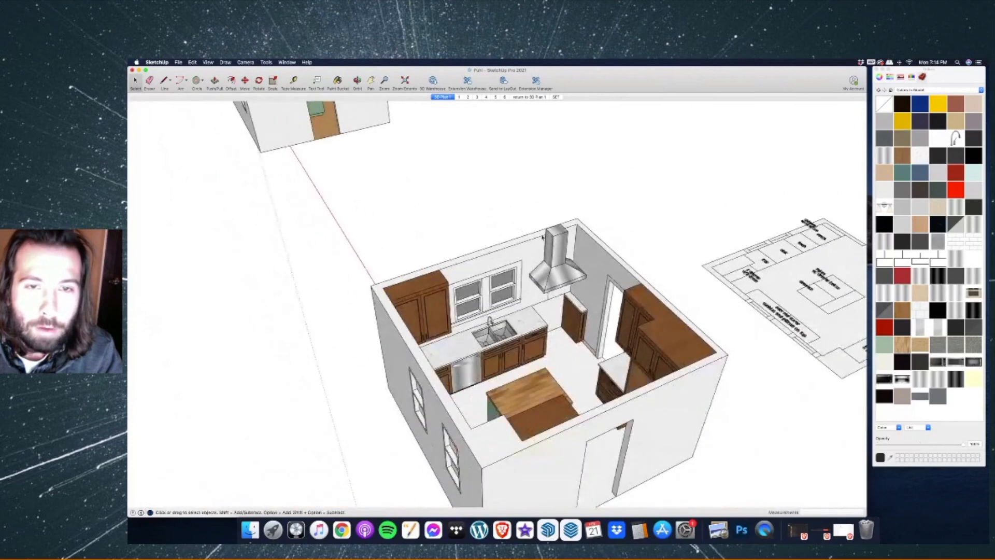
# Push the top face of the hood's chimney duct down to the height of the wall's top.
pyautogui.scroll(3, 543, 237)
pyautogui.doubleClick(542, 259)
pyautogui.click(546, 249)
pyautogui.click(214, 80)
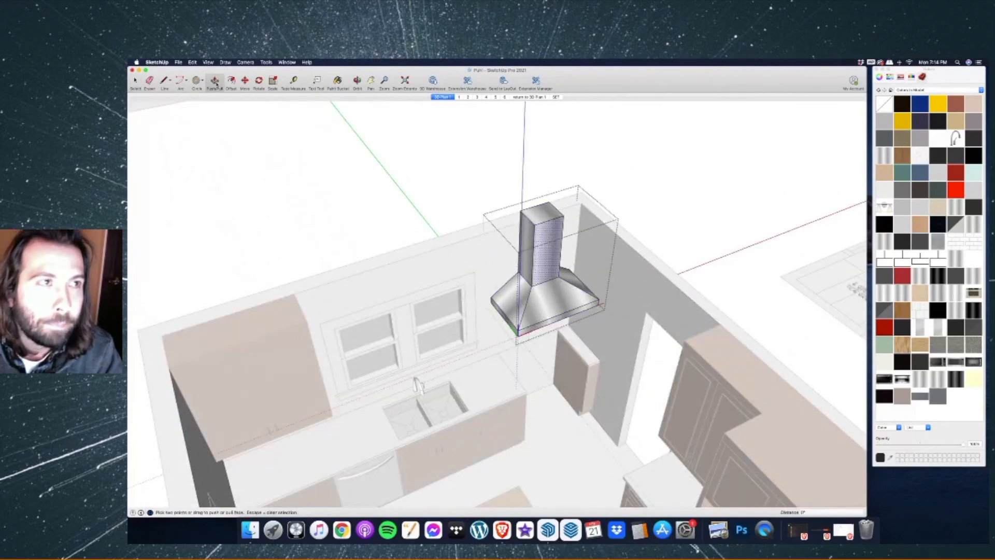
pyautogui.press('Escape')
pyautogui.click(550, 218)
pyautogui.click(573, 205)
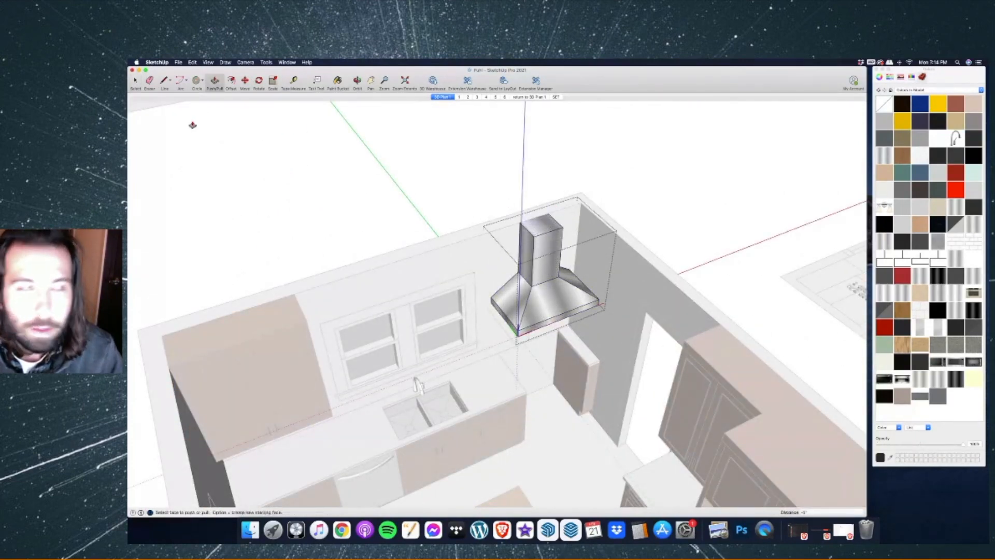
pyautogui.click(137, 82)
pyautogui.click(433, 238)
pyautogui.scroll(-5, 435, 238)
pyautogui.scroll(5, 483, 282)
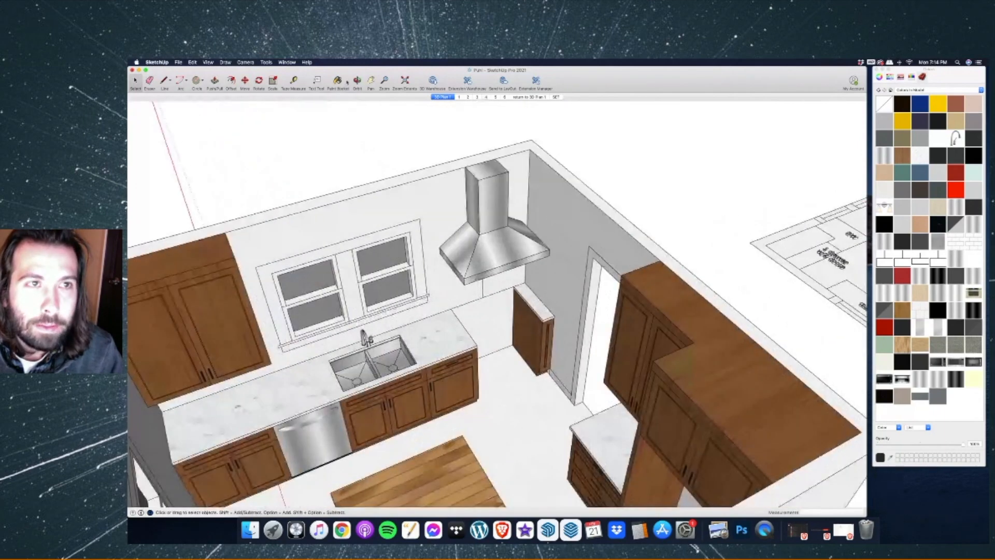
# Delete the vertical and horizontal helper lines drawn on the wall above the range gap.
pyautogui.moveTo(486, 282); pyautogui.dragTo(486, 283, button='middle')
pyautogui.scroll(5, 487, 282)
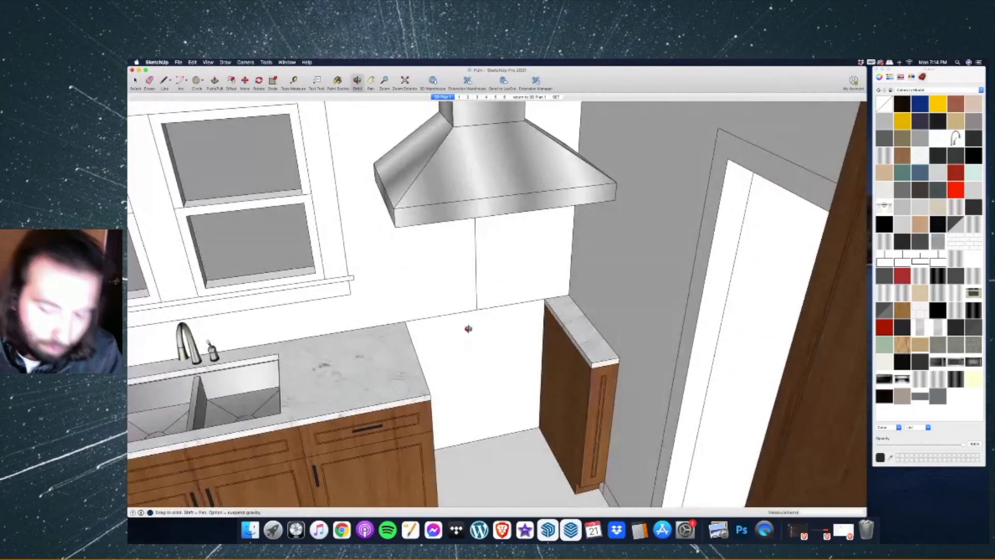
pyautogui.press('l')
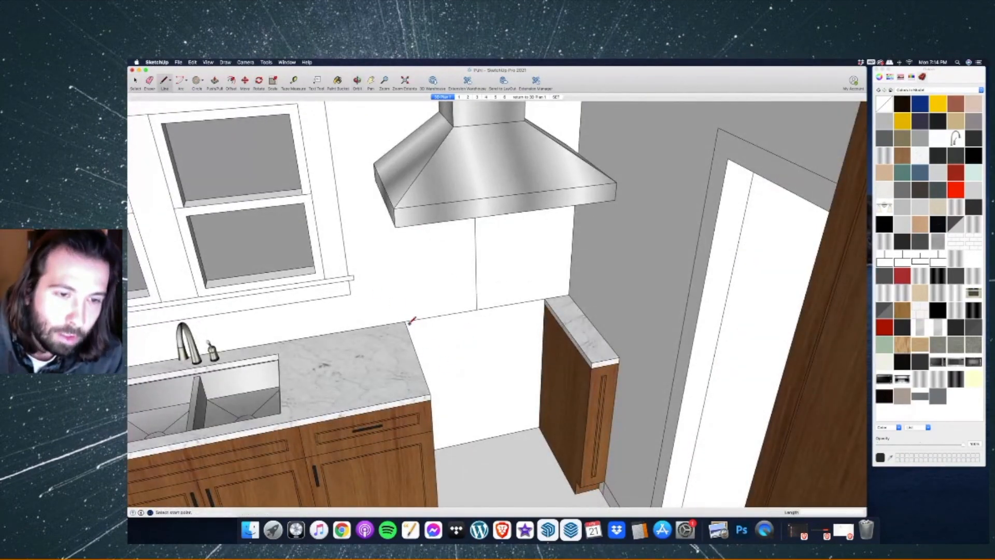
pyautogui.click(136, 87)
pyautogui.doubleClick(429, 272)
pyautogui.click(150, 80)
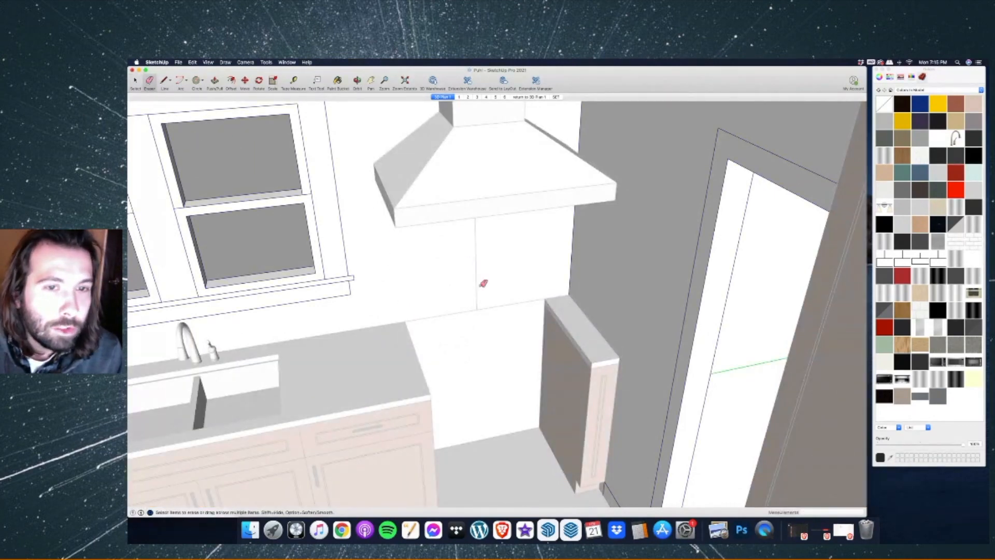
pyautogui.click(138, 81)
pyautogui.press('Escape')
pyautogui.click(476, 249)
pyautogui.press('Delete')
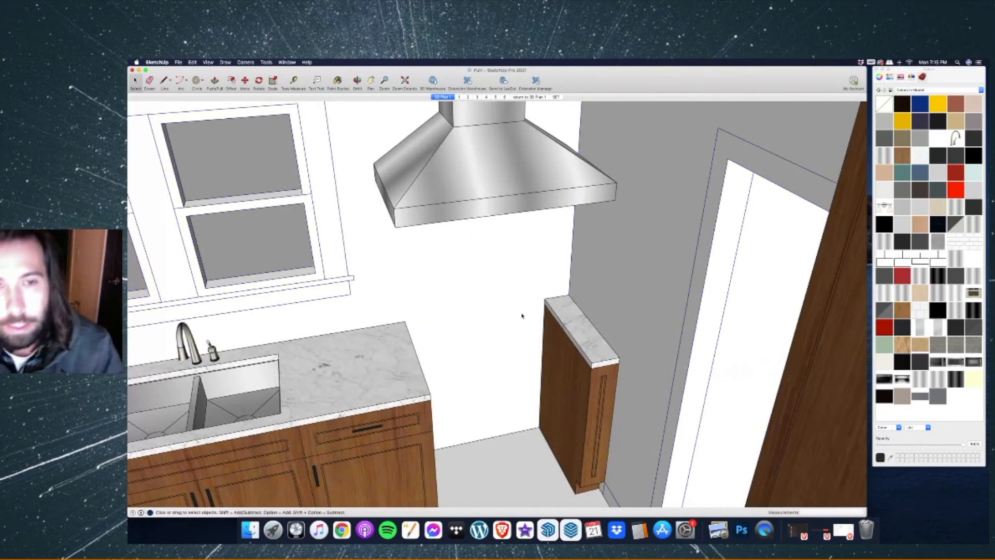
# Scale the chimney hood slightly narrower from both sides so it fits over the range gap.
pyautogui.scroll(-10, 497, 301)
pyautogui.click(357, 80)
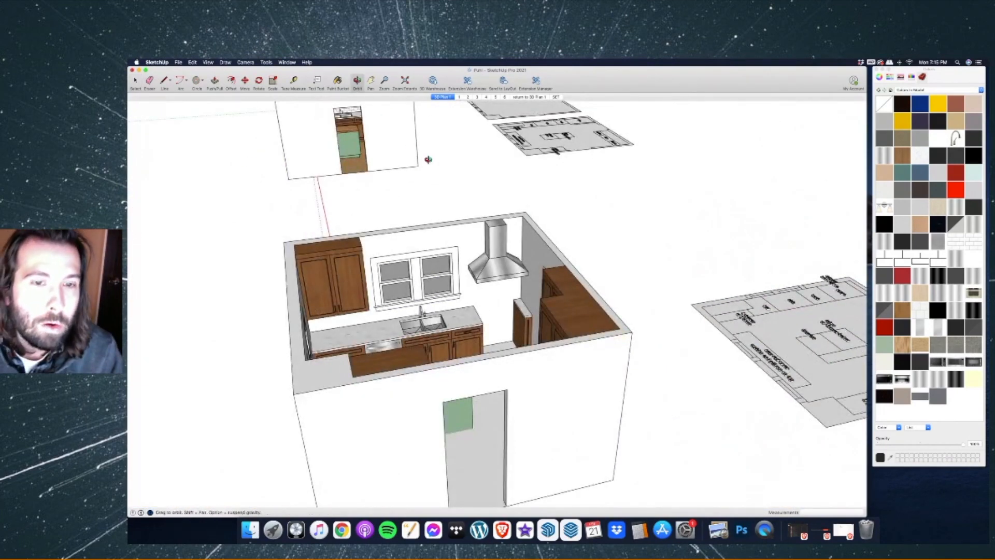
pyautogui.moveTo(386, 290); pyautogui.dragTo(387, 244)
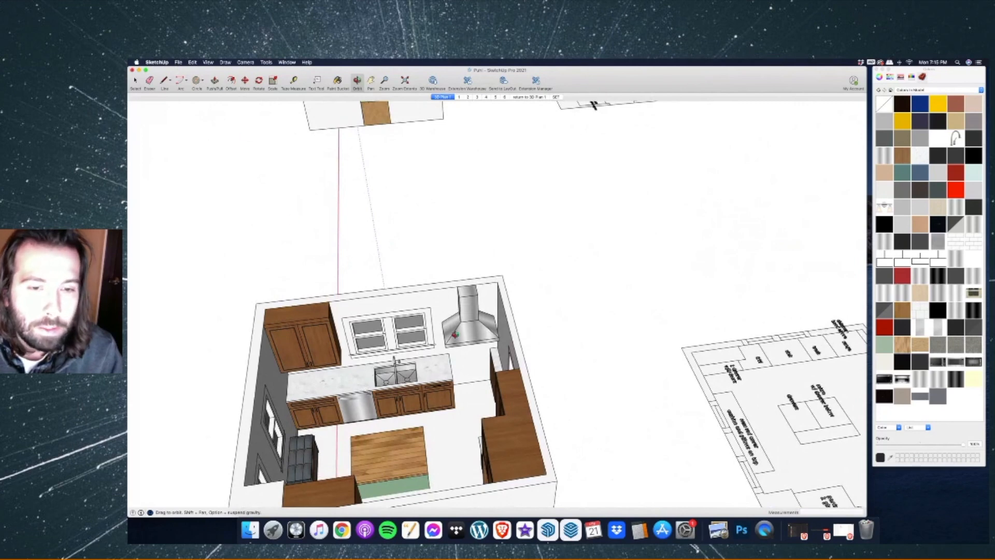
pyautogui.press('space')
pyautogui.click(449, 336)
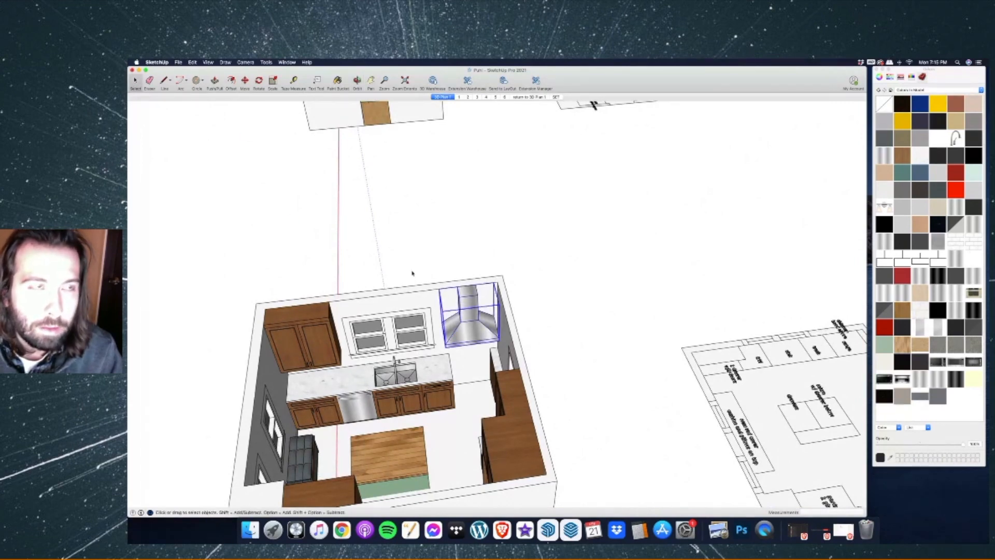
pyautogui.click(261, 62)
pyautogui.click(280, 116)
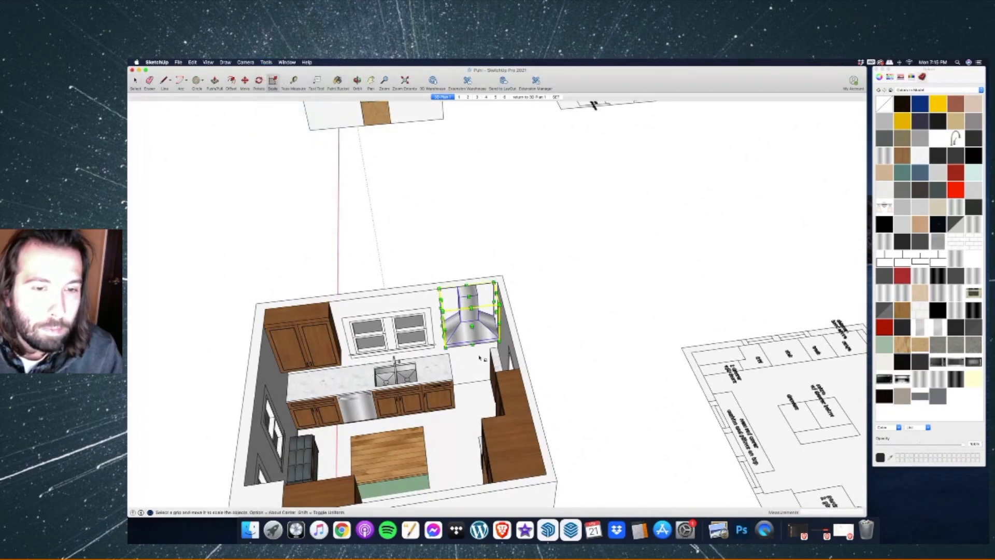
pyautogui.scroll(3, 439, 317)
pyautogui.moveTo(433, 309); pyautogui.dragTo(442, 354)
pyautogui.moveTo(508, 304); pyautogui.dragTo(495, 349)
pyautogui.scroll(-5, 320, 223)
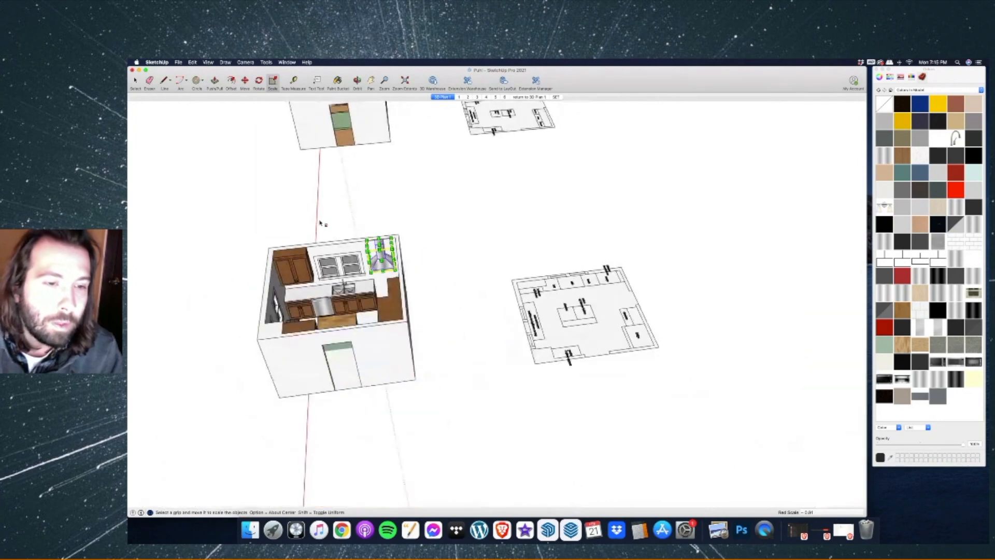
pyautogui.click(135, 83)
pyautogui.click(256, 147)
# Switch to the top view and unhide all hidden objects, including the range.
pyautogui.scroll(5, 337, 280)
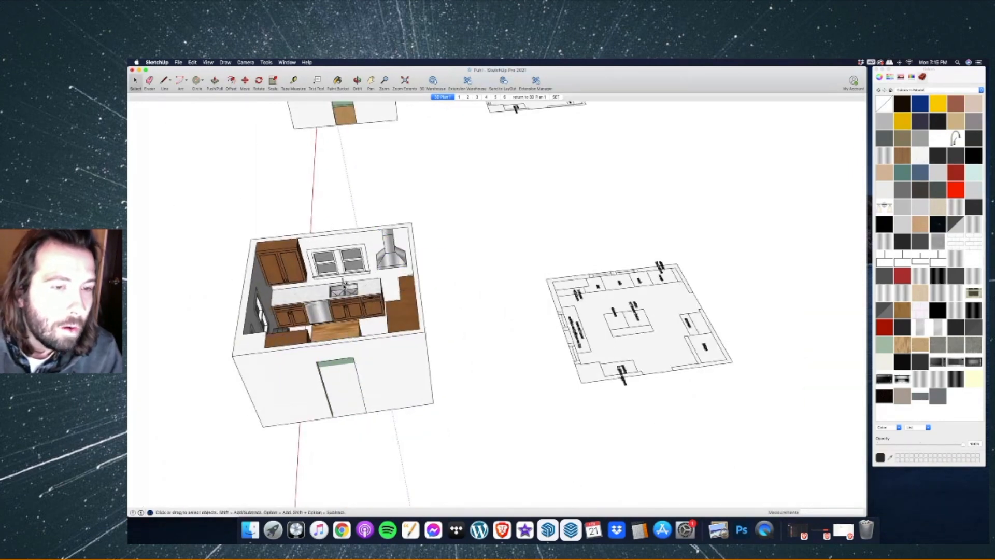
pyautogui.click(247, 62)
pyautogui.moveTo(264, 82)
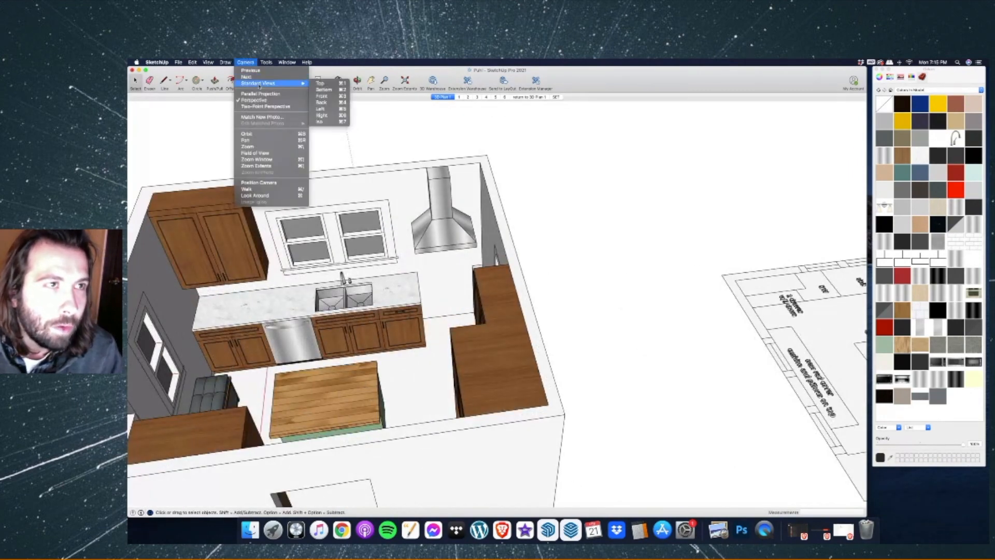
pyautogui.click(322, 87)
pyautogui.click(193, 62)
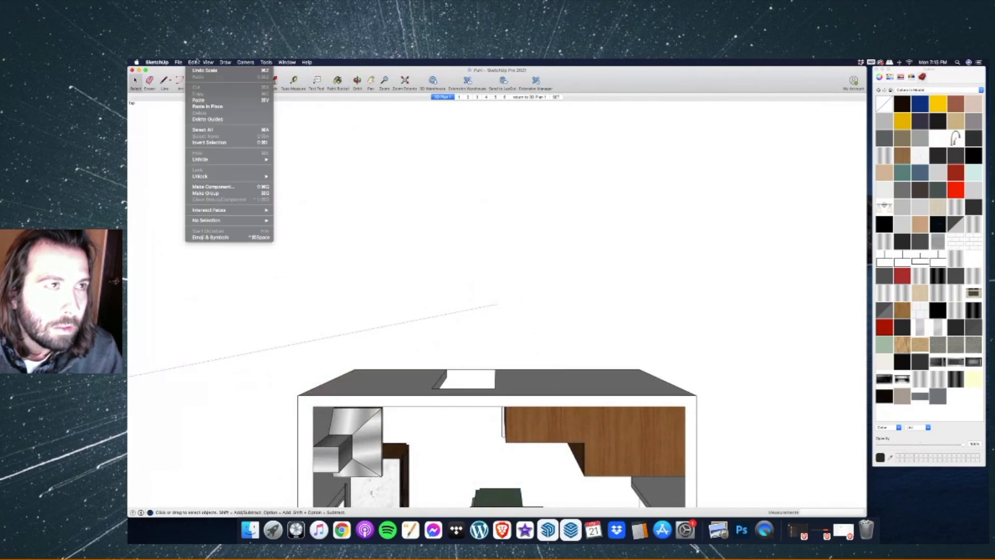
pyautogui.moveTo(267, 160)
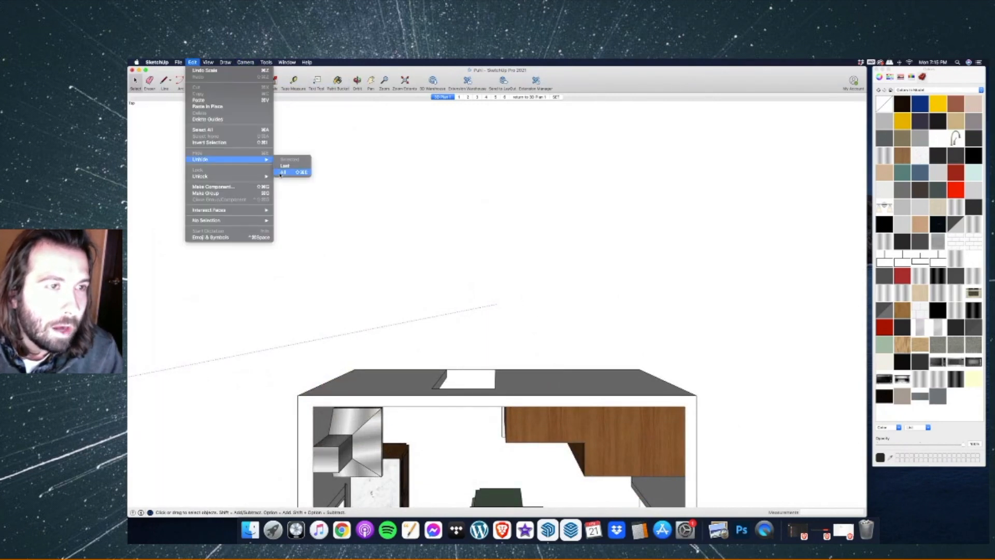
pyautogui.click(291, 171)
# Delete the labelled 2D floor plan standing beside the finished 3D kitchen.
pyautogui.scroll(-8, 413, 247)
pyautogui.scroll(-3, 413, 247)
pyautogui.scroll(10, 511, 346)
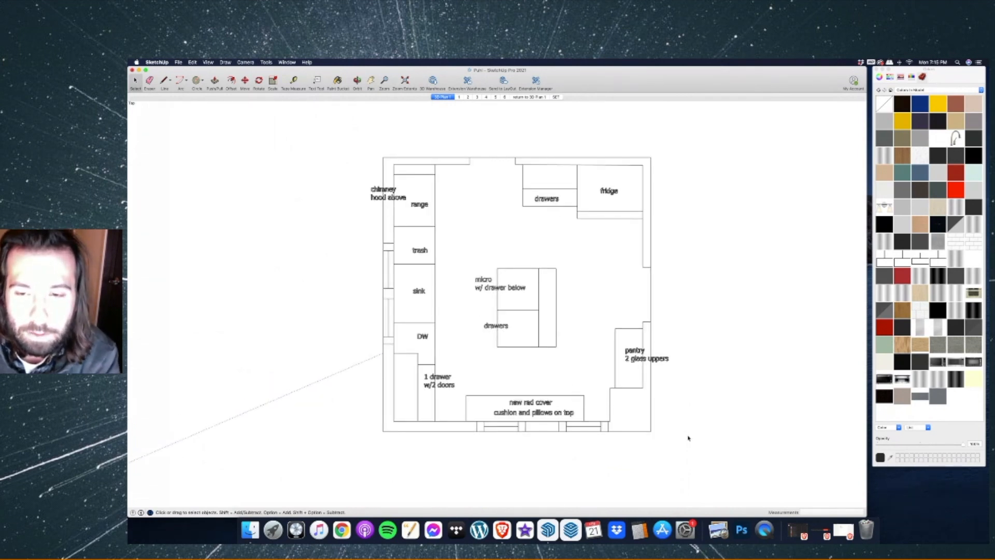
pyautogui.scroll(-10, 555, 200)
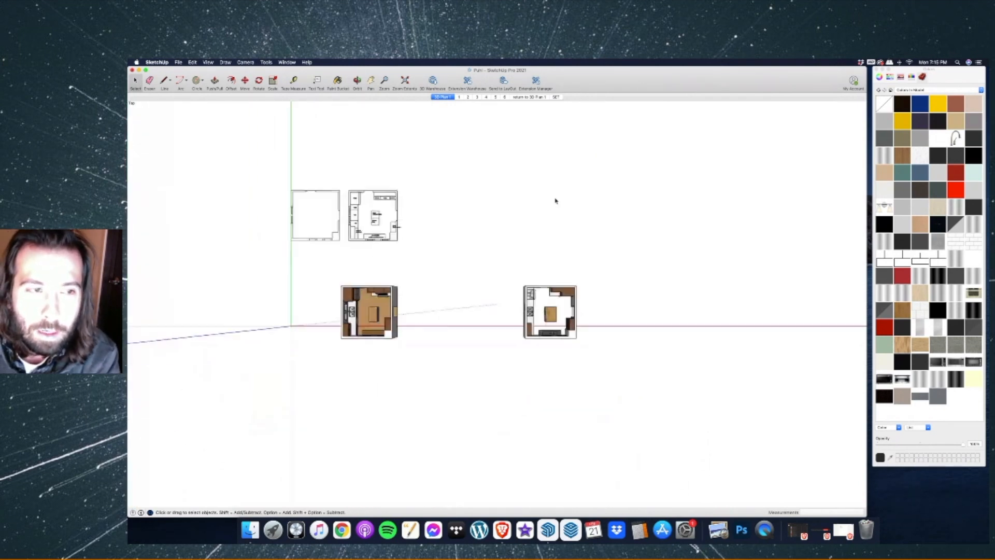
pyautogui.moveTo(480, 277); pyautogui.dragTo(364, 144)
pyautogui.press('Delete')
# Open the kitchen group for editing and paint its floor face with the light wood plank material.
pyautogui.scroll(-5, 469, 277)
pyautogui.scroll(10, 469, 277)
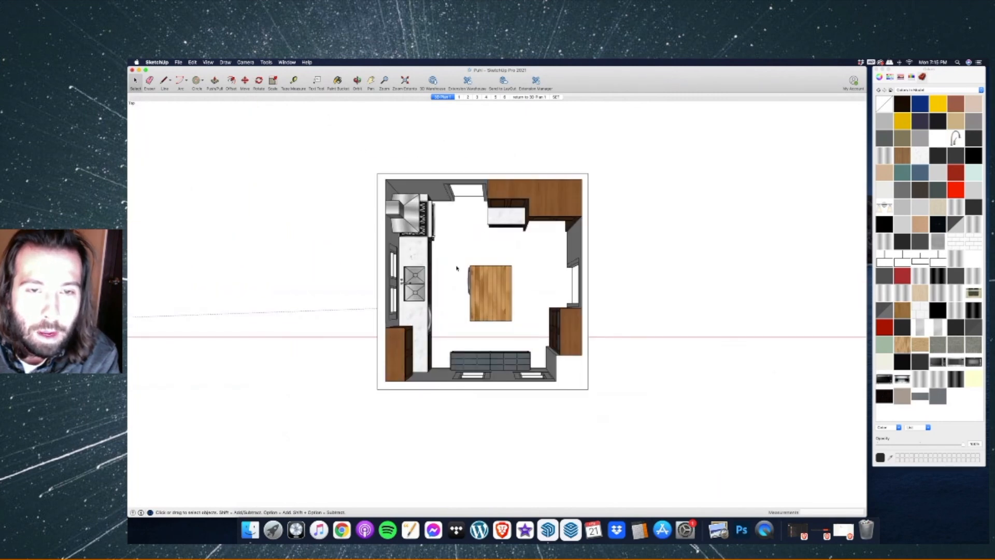
pyautogui.doubleClick(466, 220)
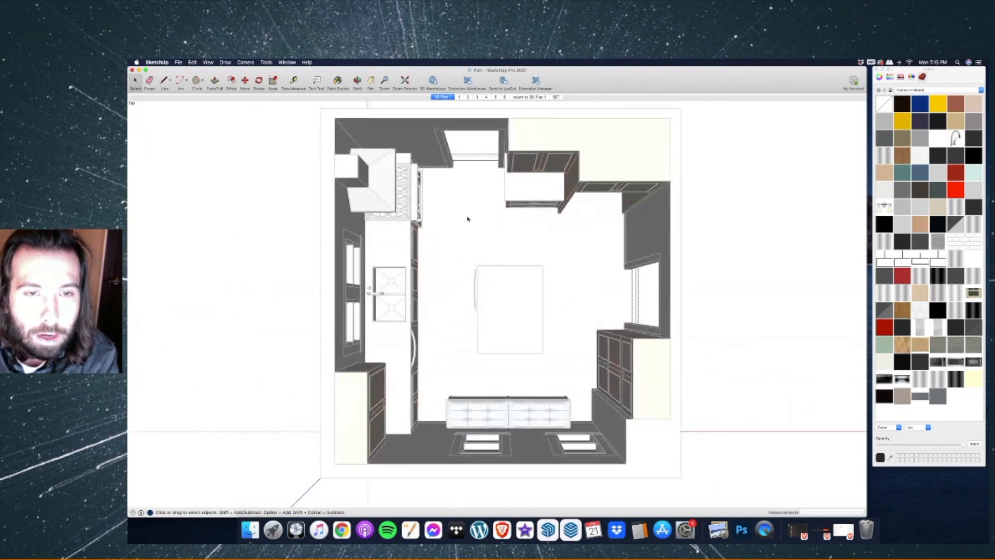
pyautogui.click(469, 219)
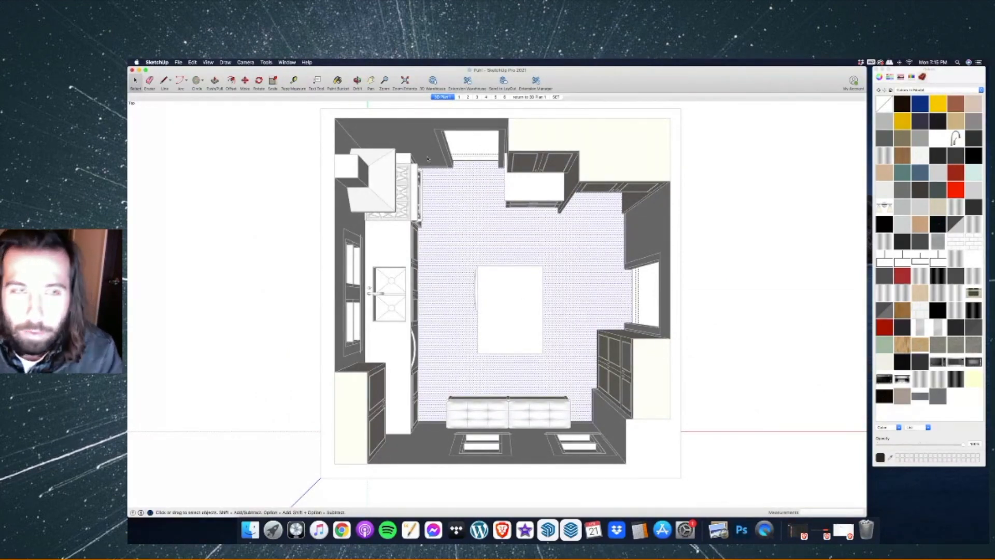
pyautogui.click(956, 122)
pyautogui.click(573, 251)
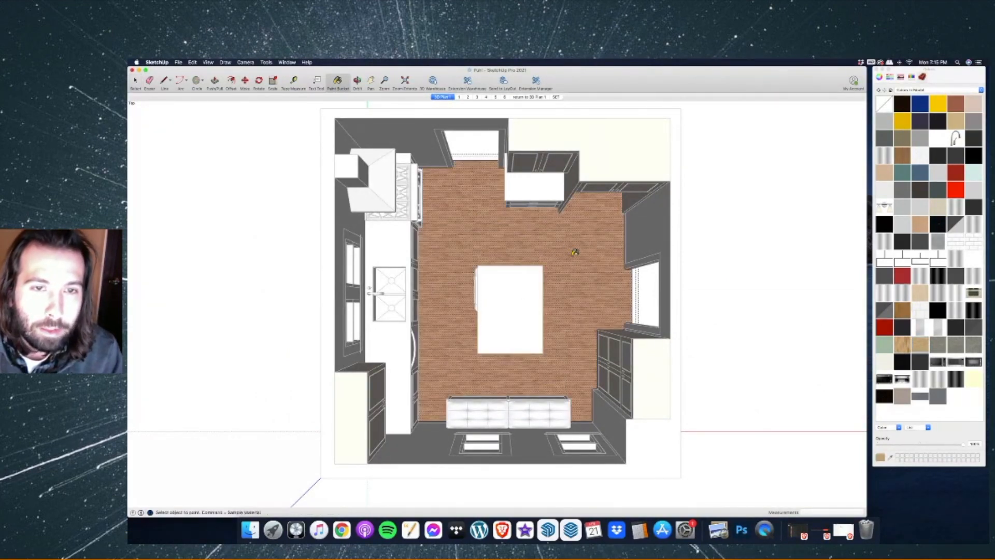
pyautogui.scroll(-3, 575, 254)
pyautogui.press('space')
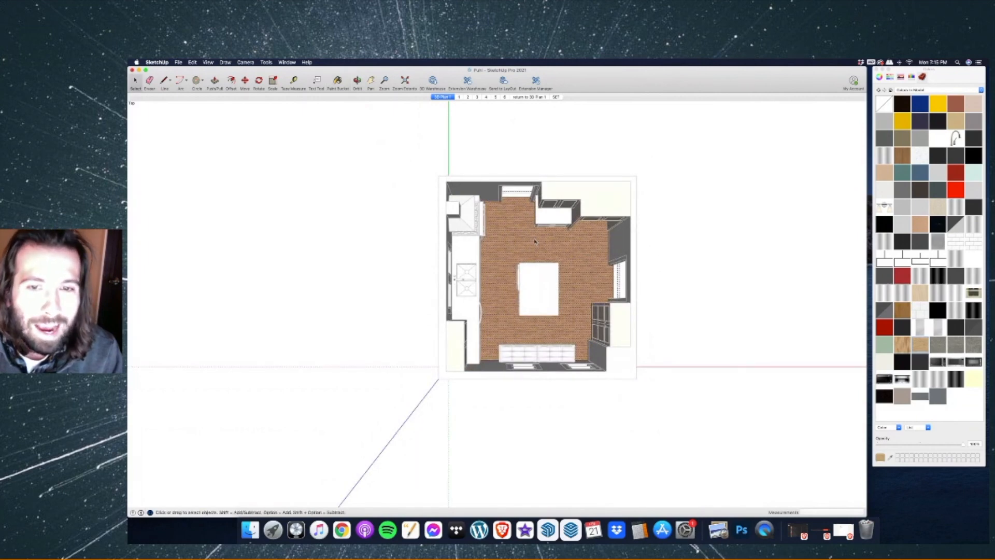
pyautogui.scroll(6, 550, 254)
pyautogui.scroll(-10, 539, 267)
pyautogui.press('super+z')
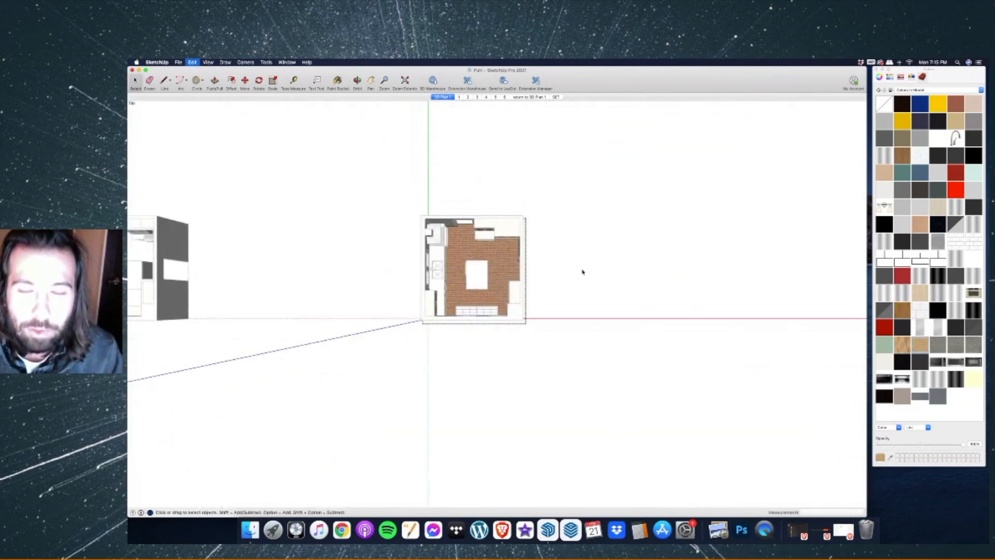
pyautogui.press('super+v')
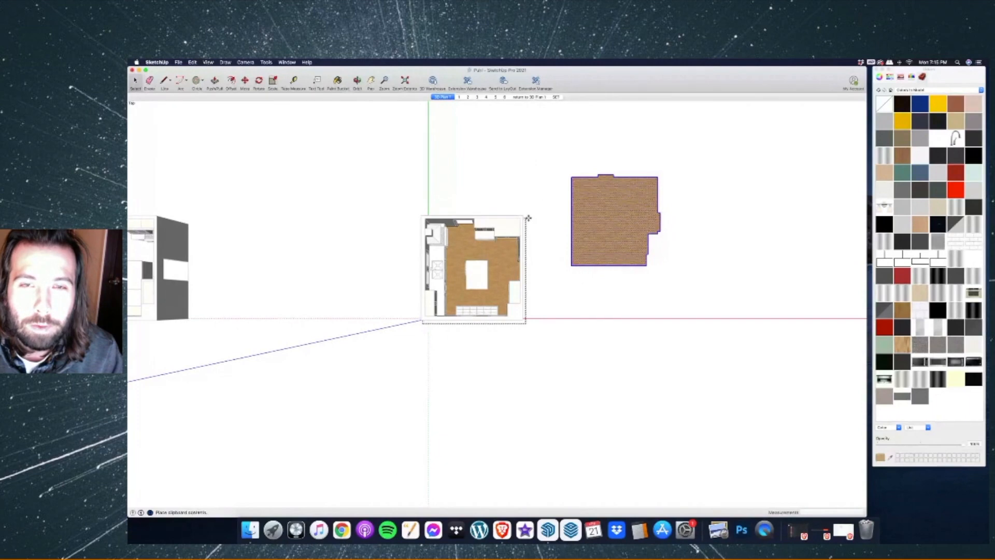
pyautogui.press('Escape')
pyautogui.press('q')
pyautogui.scroll(3, 519, 244)
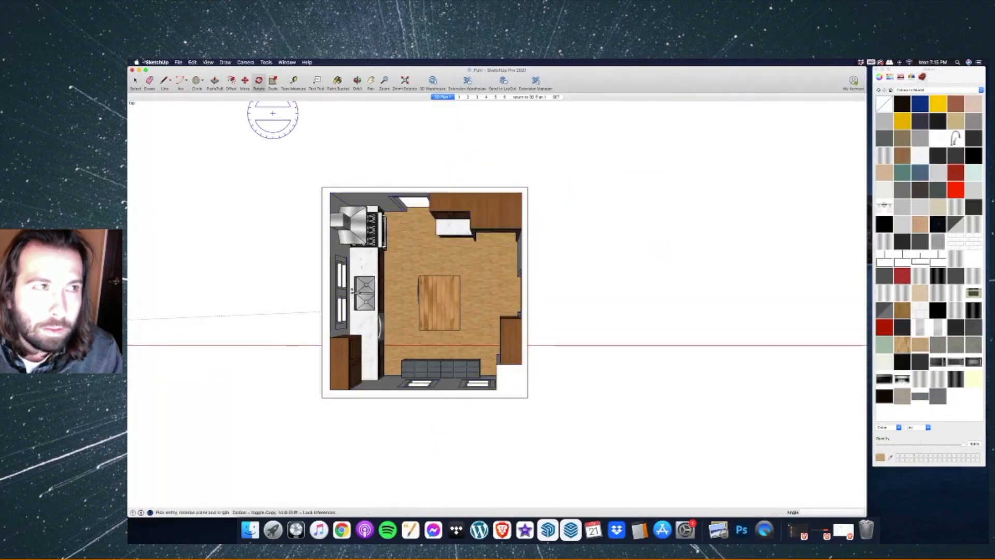
# Draw a small rectangle on the kitchen floor between the range and the drawer cabinet, inside the kitchen group.
pyautogui.click(136, 84)
pyautogui.doubleClick(400, 237)
pyautogui.click(400, 237)
pyautogui.scroll(6, 400, 236)
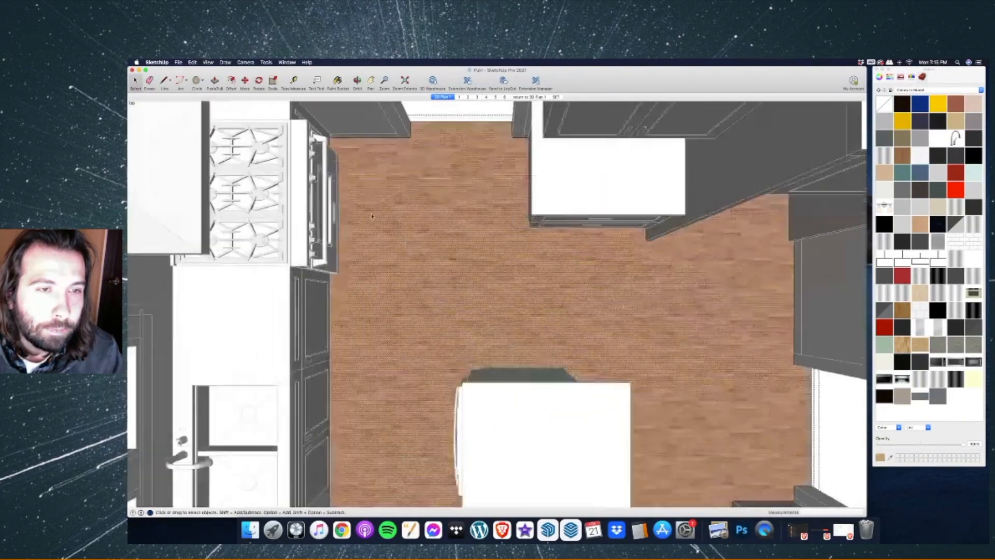
pyautogui.click(202, 80)
pyautogui.click(215, 92)
pyautogui.click(414, 200)
pyautogui.click(494, 270)
pyautogui.press('space')
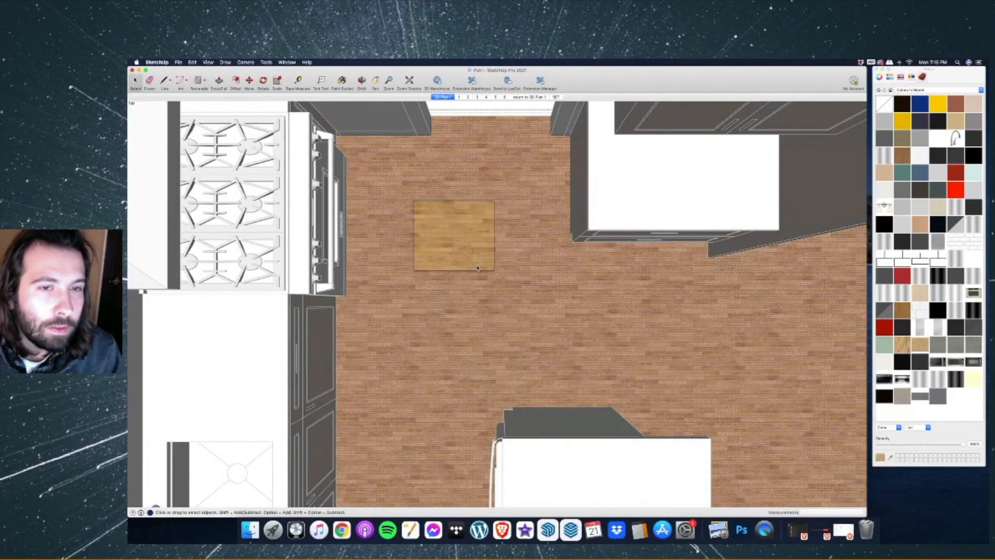
# Paste the small wood floor rectangle outside the room beyond the back wall and rotate it 90 degrees to turn its grain.
pyautogui.scroll(-5, 480, 282)
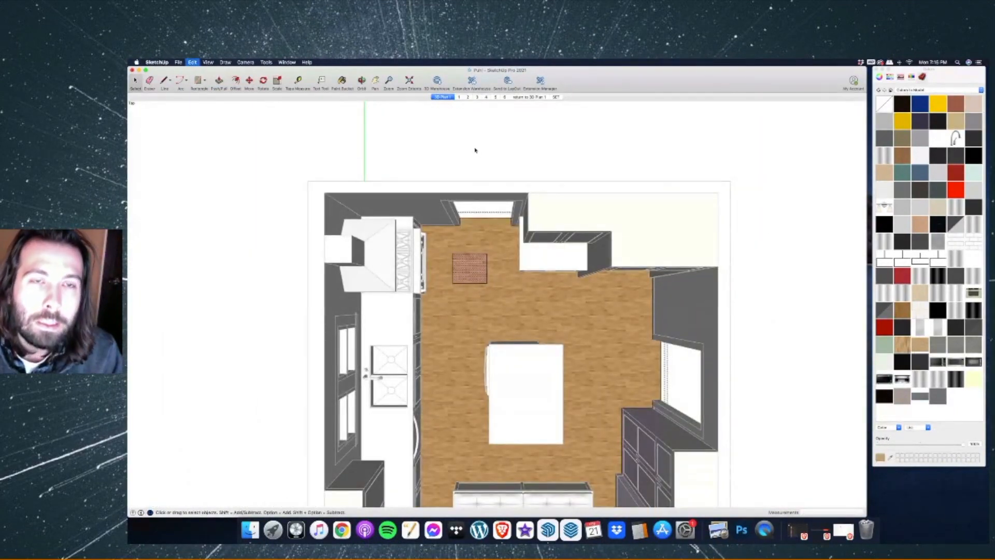
pyautogui.press('super+x')
pyautogui.press('super+v')
pyautogui.click(263, 81)
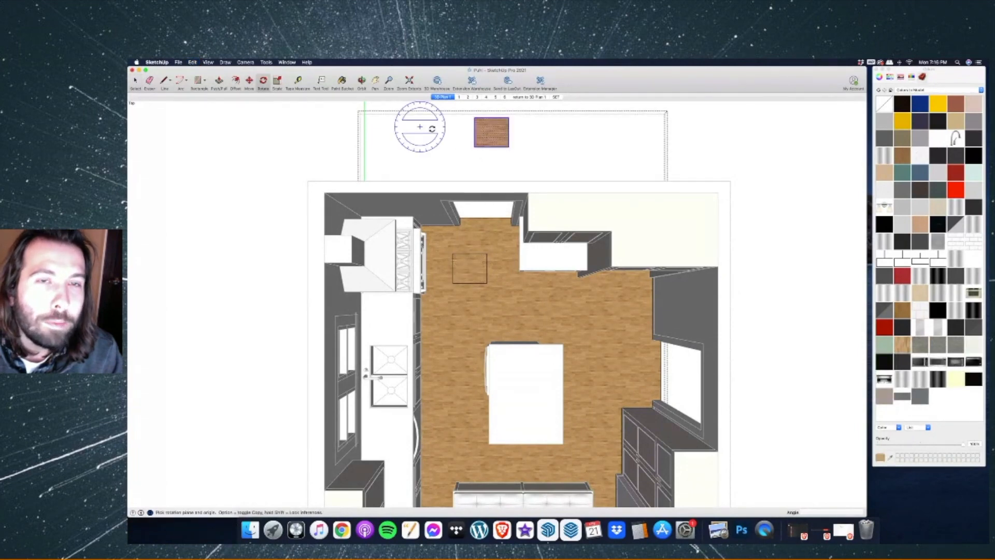
pyautogui.click(482, 128)
pyautogui.click(490, 128)
pyautogui.click(483, 114)
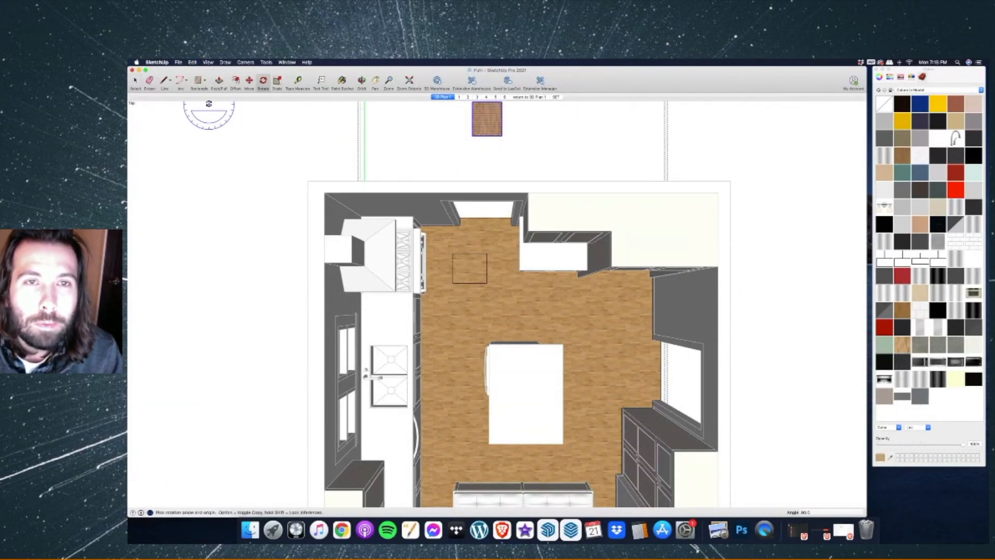
# Repaint the kitchen floor with the turned wood material from the sample rectangle and erase the small rectangle's edges from the floor.
pyautogui.press('b')
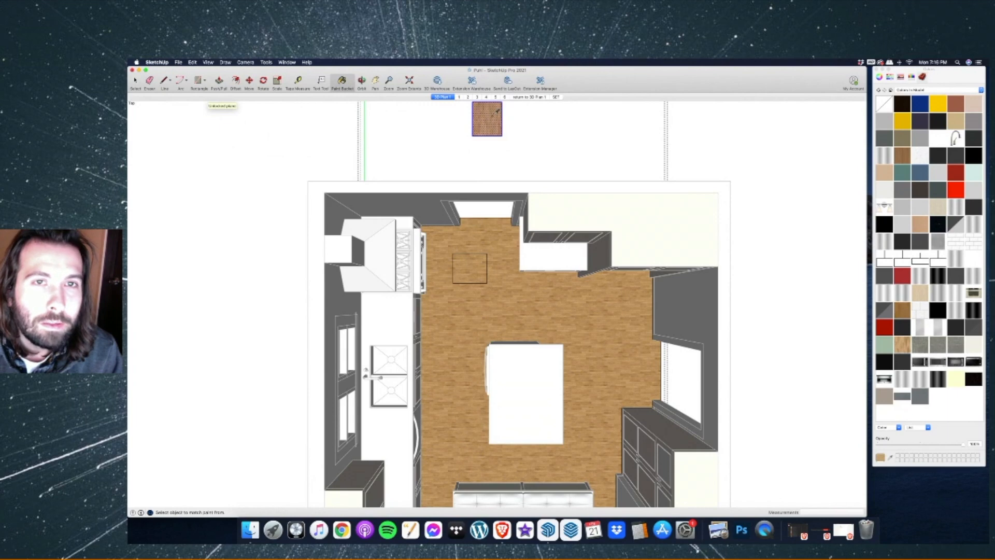
pyautogui.click(480, 259)
pyautogui.click(151, 88)
pyautogui.click(469, 254)
pyautogui.click(487, 270)
pyautogui.click(452, 267)
pyautogui.click(468, 283)
pyautogui.click(140, 83)
pyautogui.scroll(-5, 551, 237)
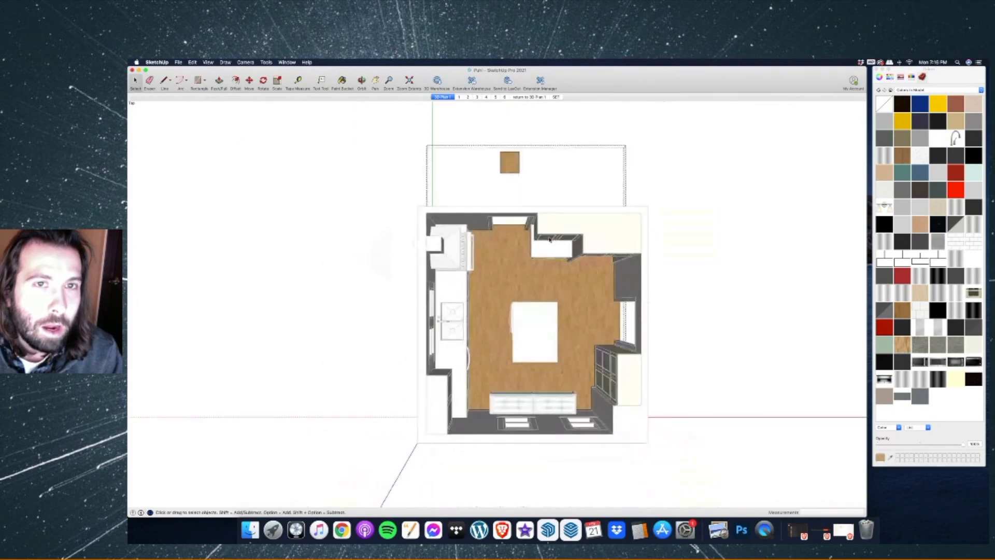
# Open the other 3D kitchen's group for editing and paint its floor with the same turned wood plank material.
pyautogui.press('b')
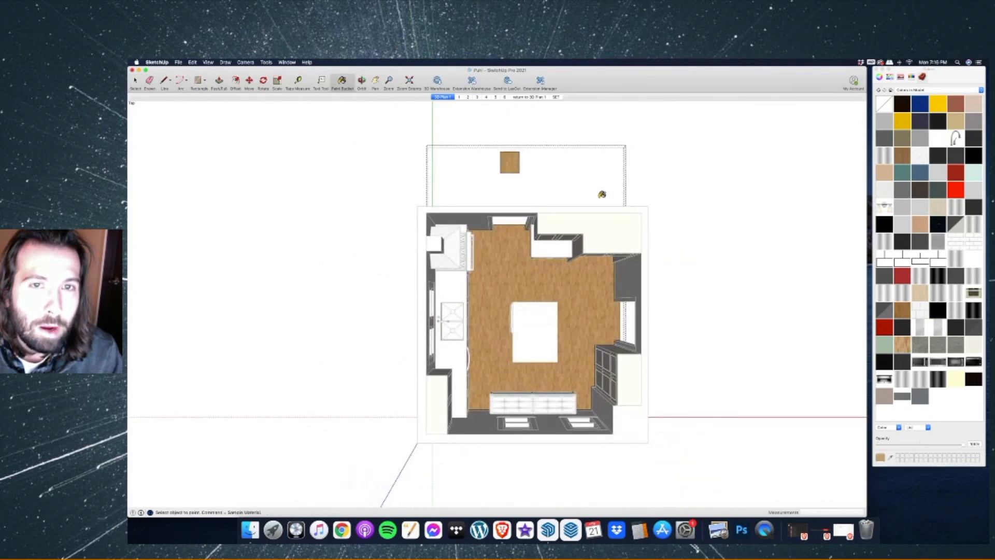
pyautogui.scroll(-5, 571, 182)
pyautogui.press('space')
pyautogui.click(297, 228)
pyautogui.scroll(5, 307, 238)
pyautogui.doubleClick(399, 231)
pyautogui.click(341, 80)
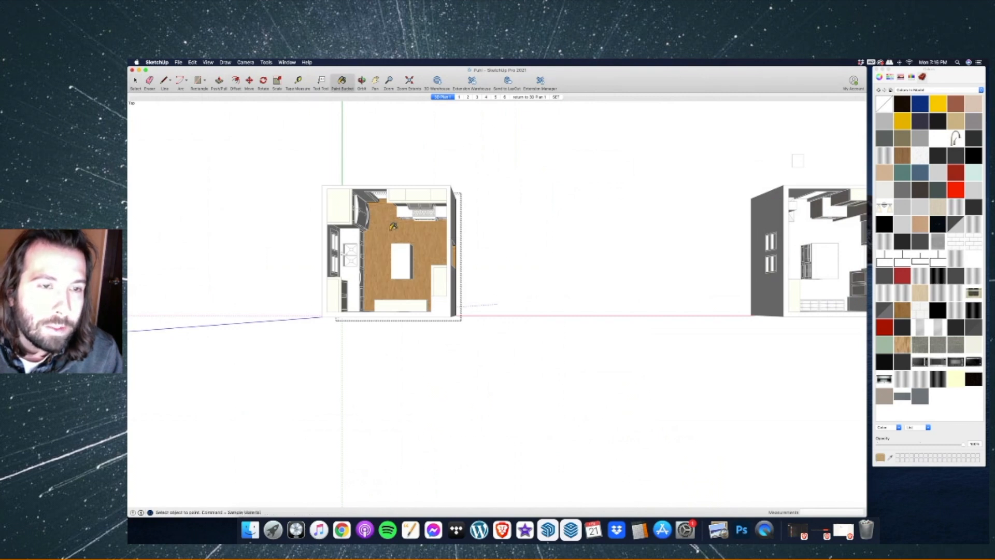
# Delete the small wood sample rectangle lying behind the back wall, inside the first kitchen's group.
pyautogui.press('space')
pyautogui.scroll(-5, 434, 195)
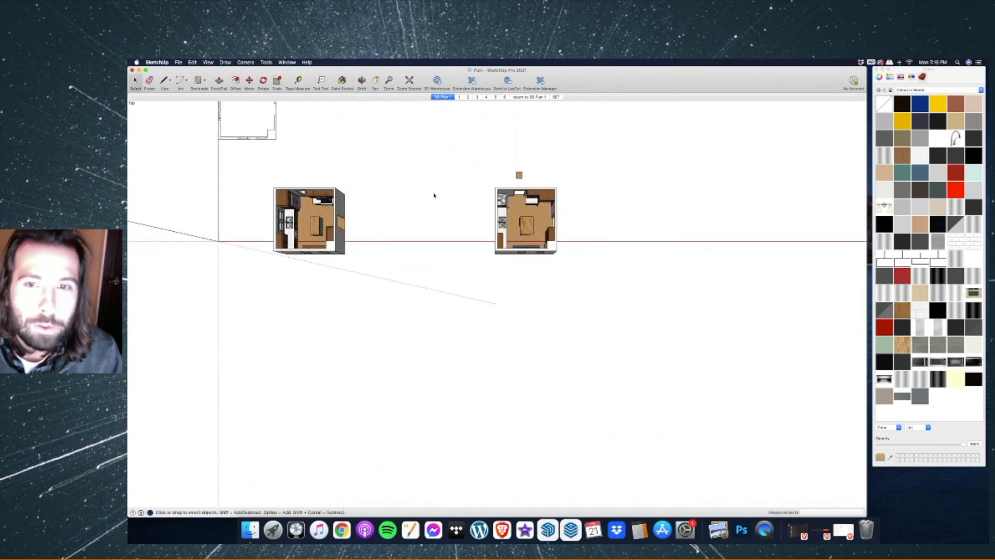
pyautogui.doubleClick(519, 175)
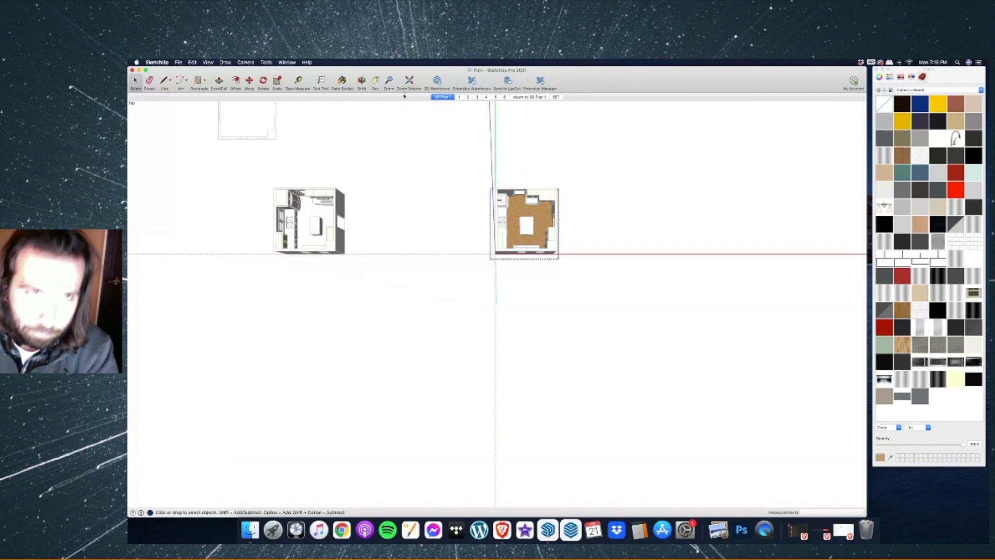
# Copy the refrigerator from the other kitchen and paste it into this kitchen near the tall wood cabinets by the back wall.
pyautogui.click(363, 80)
pyautogui.scroll(5, 516, 201)
pyautogui.moveTo(565, 269); pyautogui.dragTo(316, 167)
pyautogui.scroll(5, 513, 192)
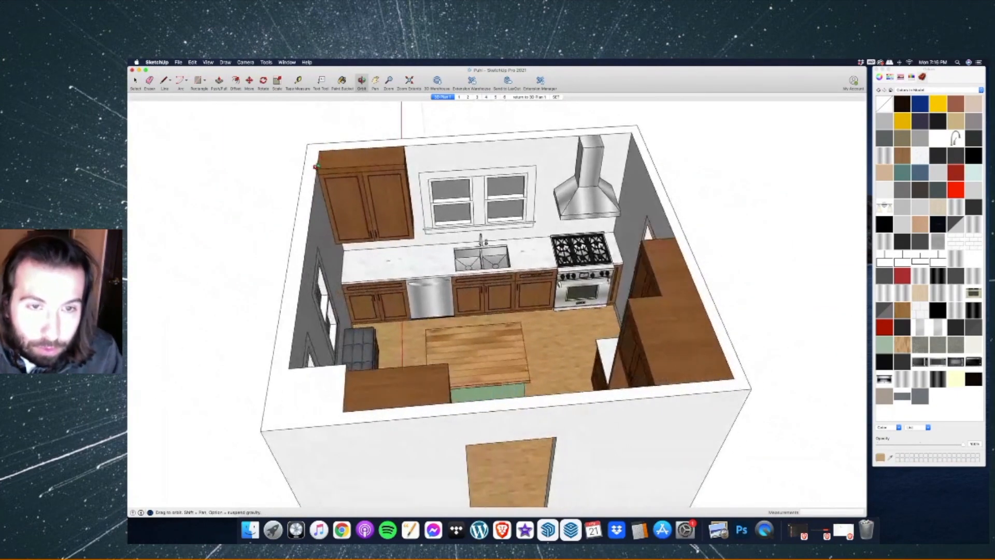
pyautogui.moveTo(400, 192); pyautogui.dragTo(471, 206)
pyautogui.scroll(-5, 519, 228)
pyautogui.scroll(-3, 364, 154)
pyautogui.press('space')
pyautogui.scroll(3, 327, 188)
pyautogui.click(284, 204)
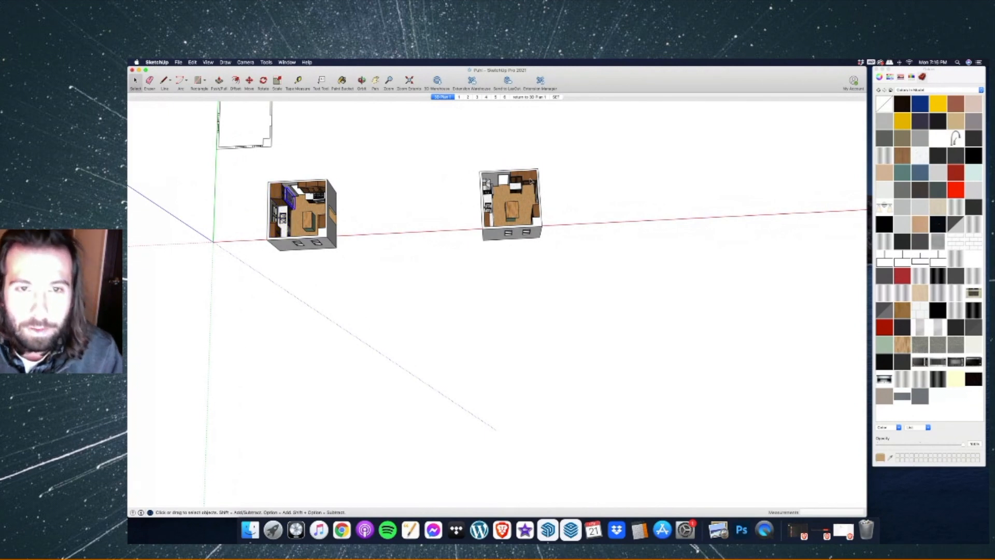
pyautogui.scroll(1, 530, 196)
pyautogui.scroll(5, 529, 196)
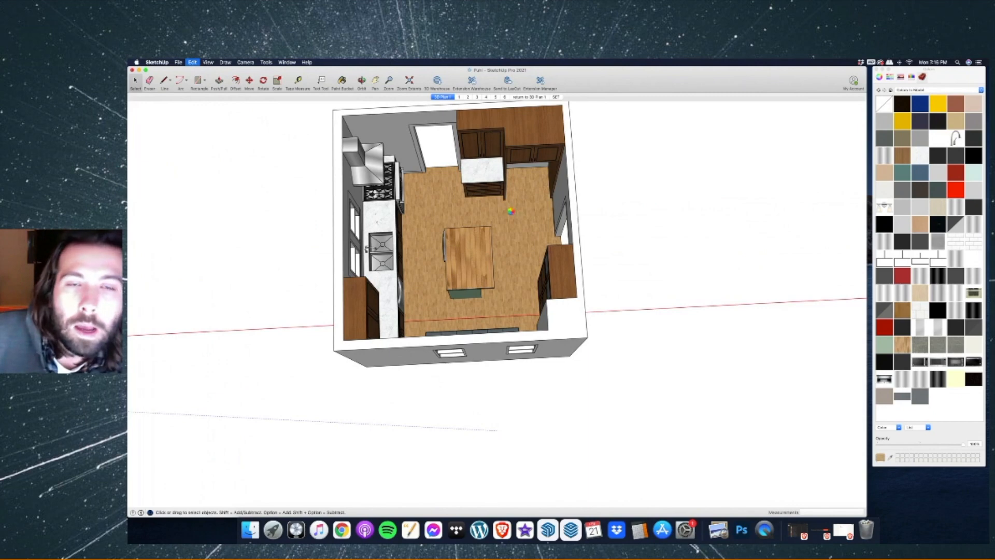
pyautogui.press('m')
pyautogui.scroll(2, 533, 148)
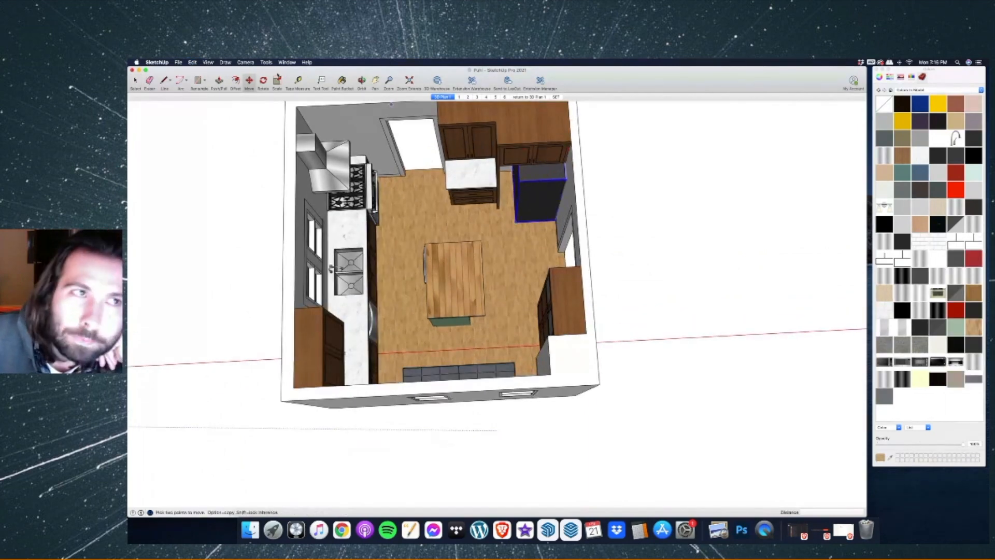
# Rotate the pasted refrigerator 90 degrees so its doors face into the room.
pyautogui.click(266, 81)
pyautogui.scroll(5, 528, 192)
pyautogui.click(522, 144)
pyautogui.click(533, 144)
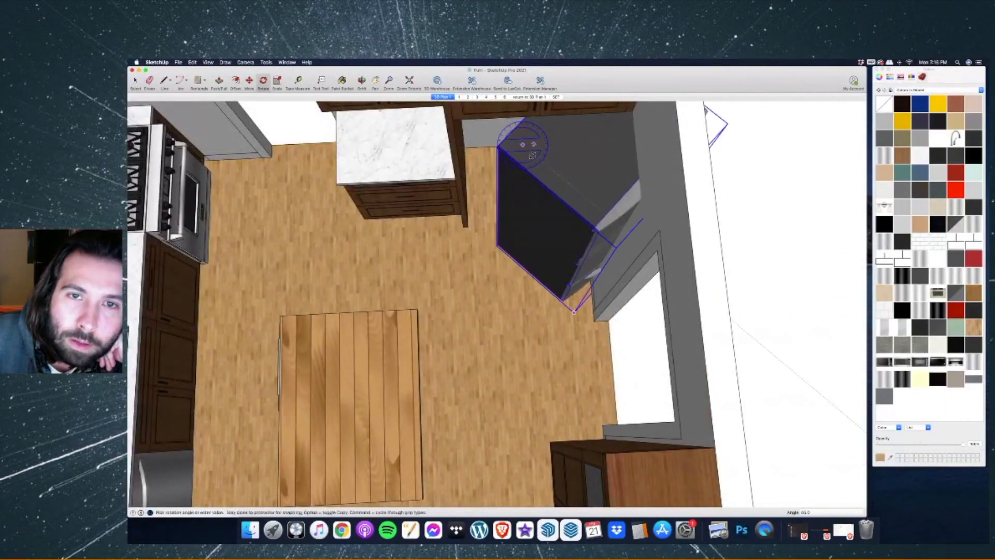
pyautogui.click(526, 168)
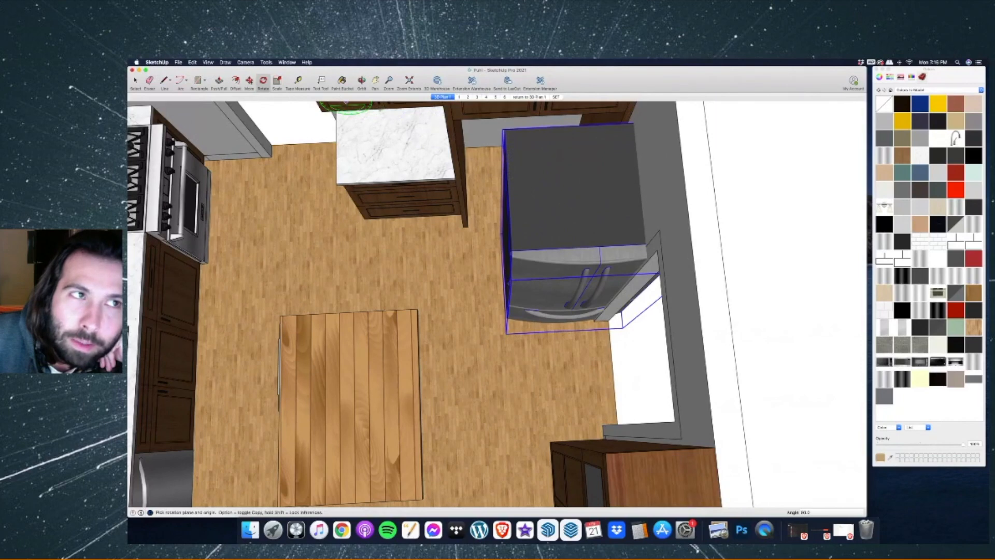
# Move the refrigerator back into the opening under the upper cabinets beside the drawer cabinet.
pyautogui.click(250, 81)
pyautogui.scroll(-3, 316, 202)
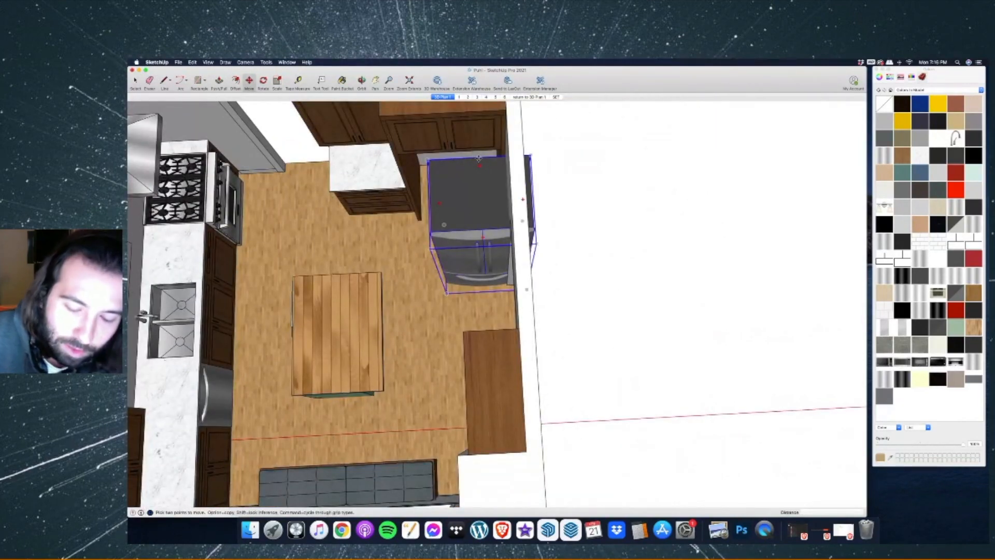
pyautogui.scroll(-4, 479, 159)
pyautogui.click(478, 159)
pyautogui.press('Escape')
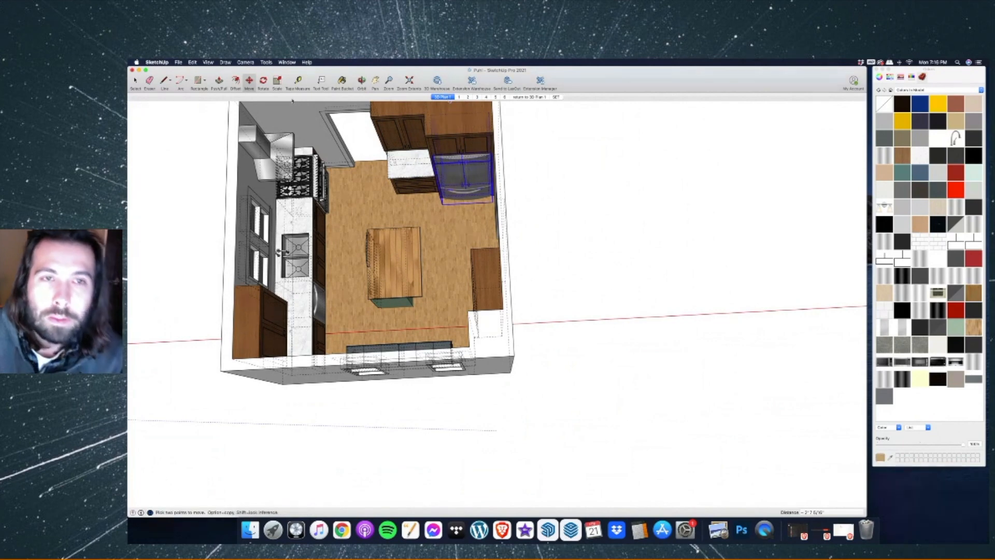
pyautogui.press('space')
# In the top view, hide the other kitchen and the 2D floor plan and fit the remaining kitchen to the view.
pyautogui.scroll(-3, 494, 264)
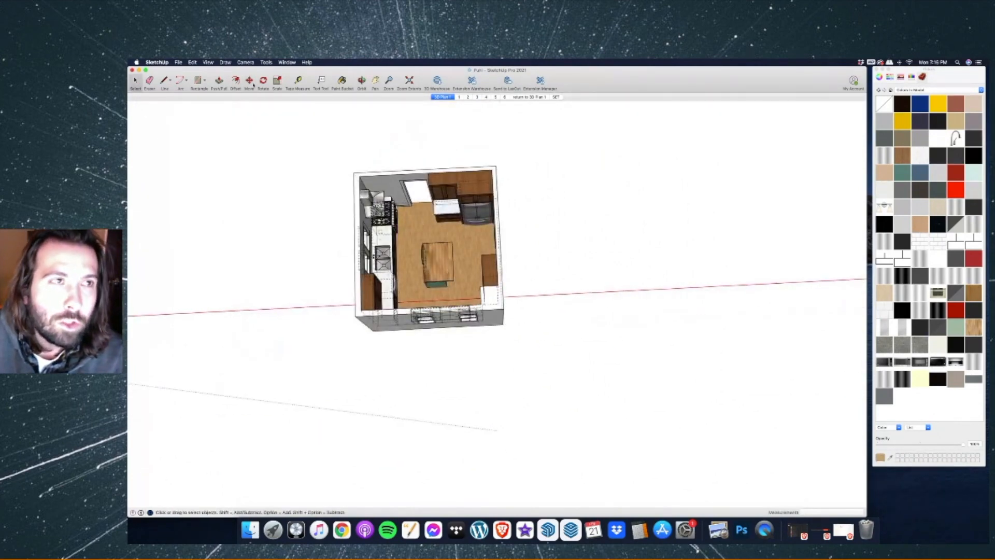
pyautogui.click(245, 63)
pyautogui.moveTo(259, 83)
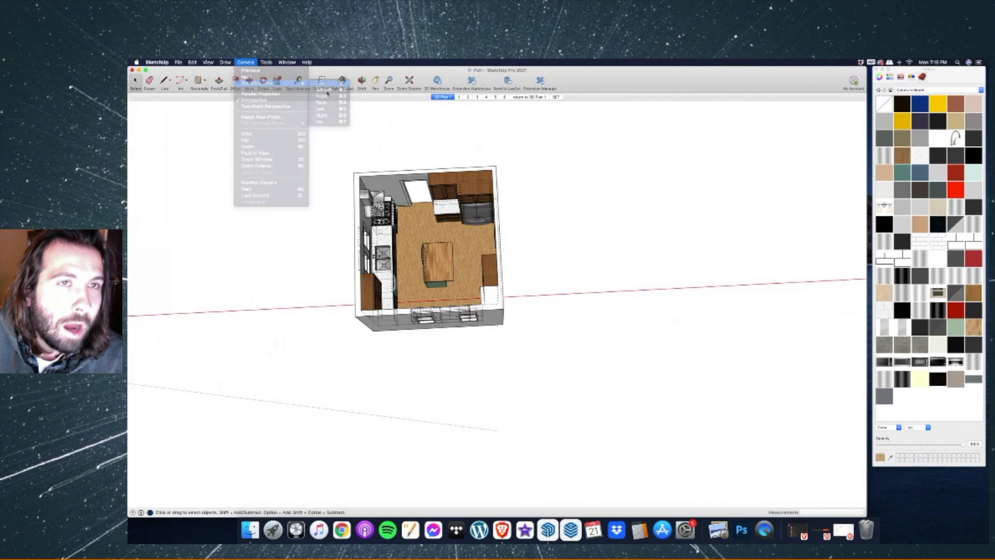
pyautogui.click(326, 90)
pyautogui.moveTo(314, 153); pyautogui.dragTo(315, 154)
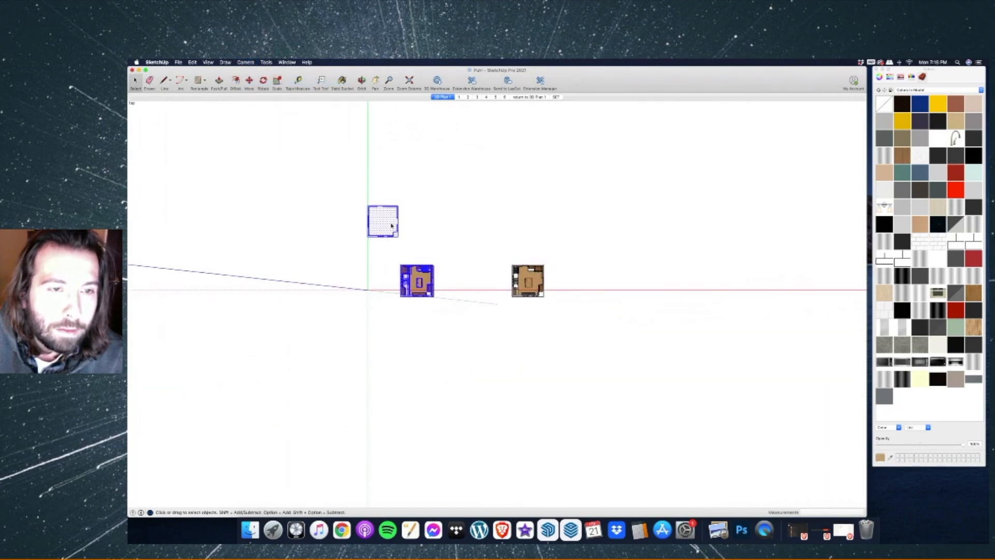
pyautogui.rightClick(390, 225)
pyautogui.click(415, 235)
pyautogui.press('super+shift+e')
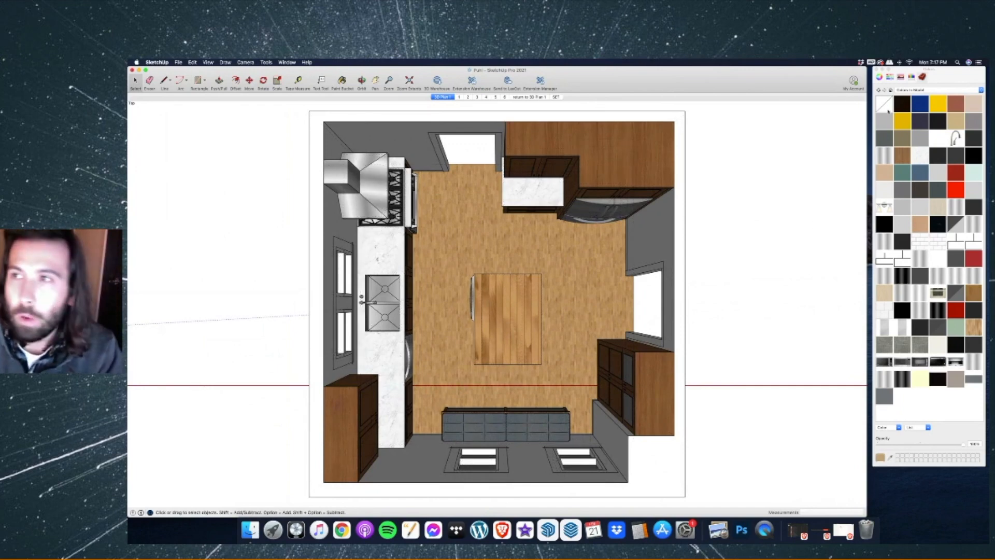
# Add a scene of the kitchen's top view and name it "3D Plan 2".
pyautogui.click(287, 62)
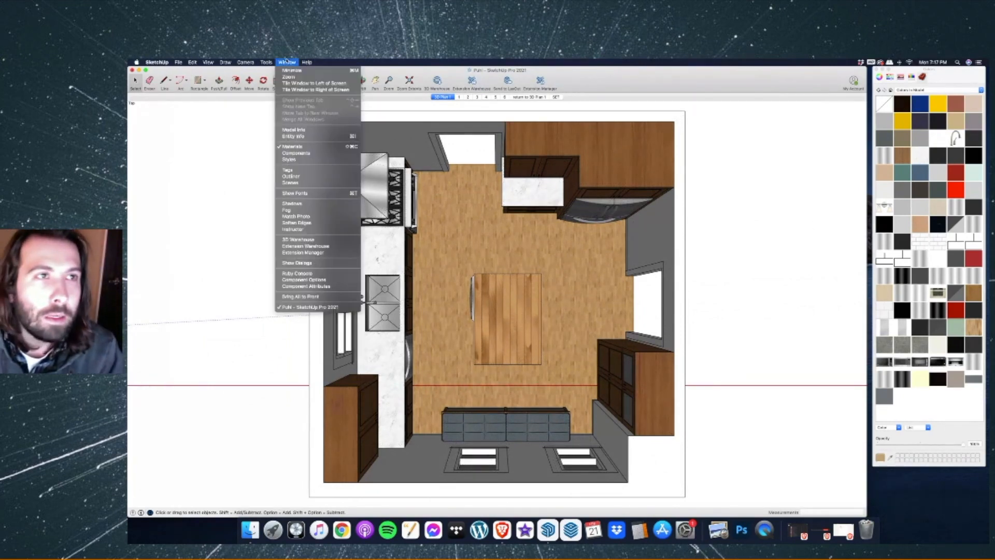
pyautogui.click(291, 182)
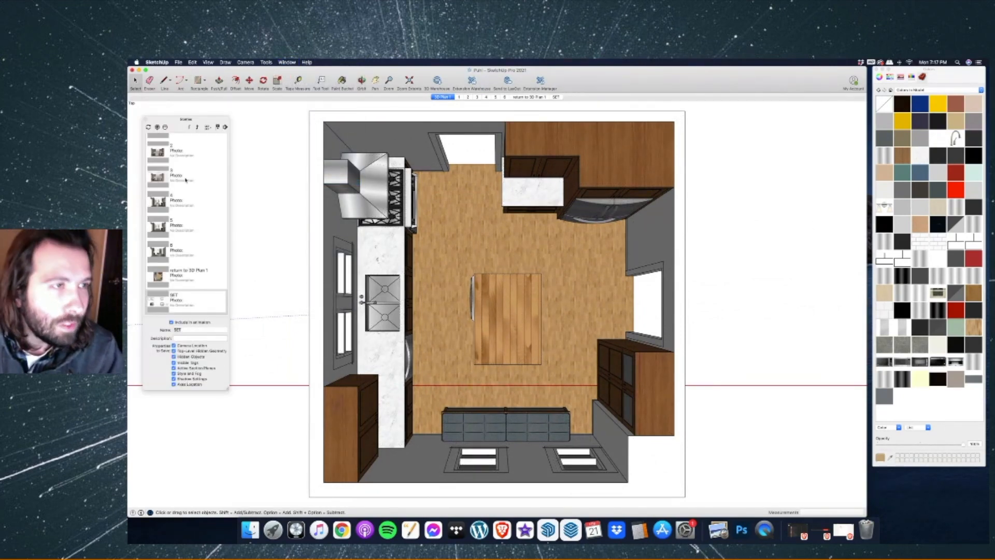
pyautogui.click(157, 127)
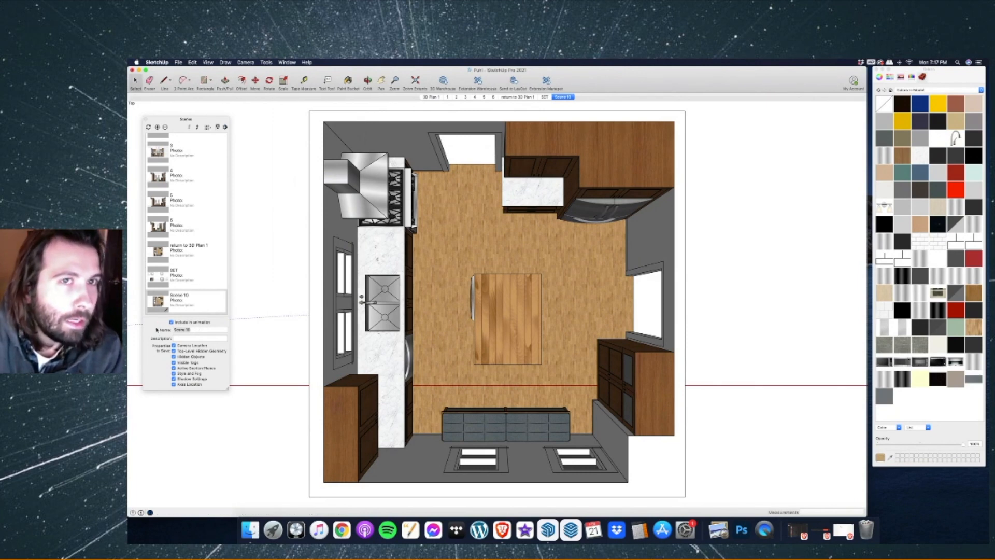
pyautogui.click(209, 331)
pyautogui.write('3D Plan 2')
pyautogui.press('Return')
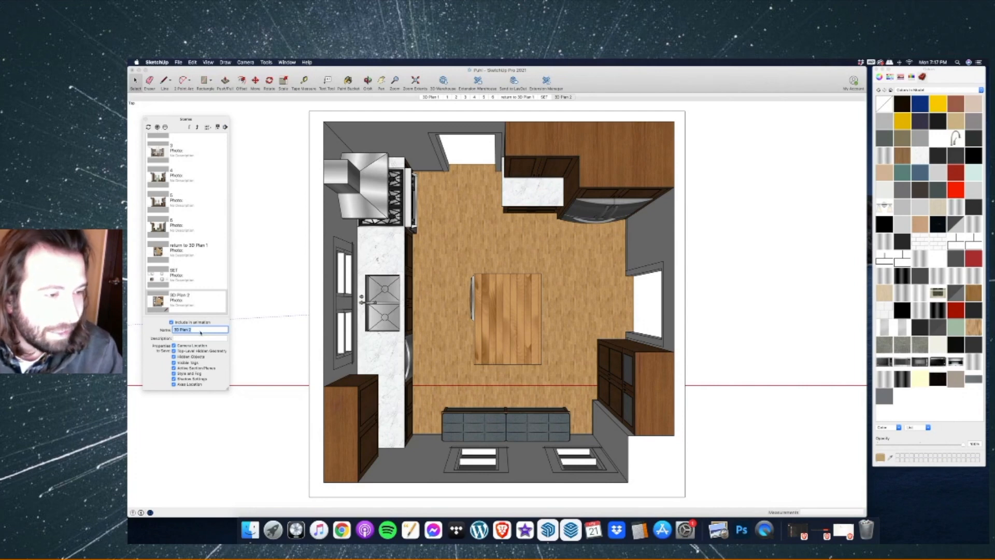
# Add a second scene of the same top view and name it "return to 3D Plan 2".
pyautogui.write('return to')
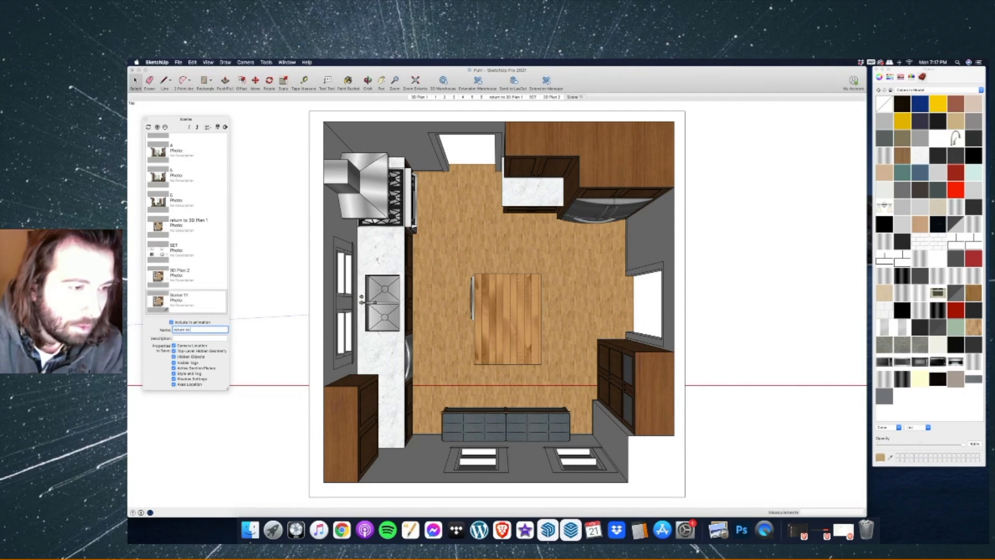
pyautogui.write(' 3D Plan 2')
pyautogui.press('Return')
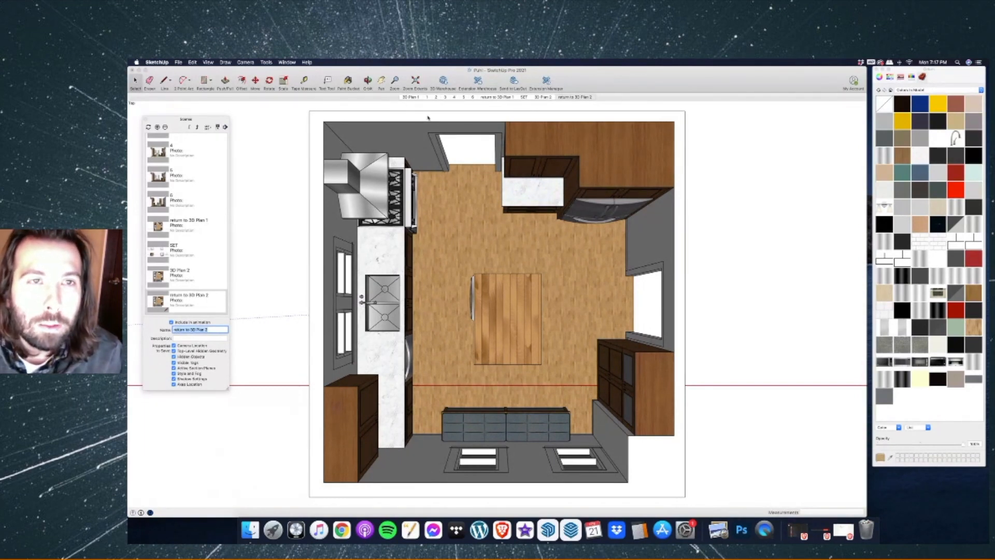
# Place a section plane parallel to the kitchen's outer wall with the two small windows.
pyautogui.click(266, 63)
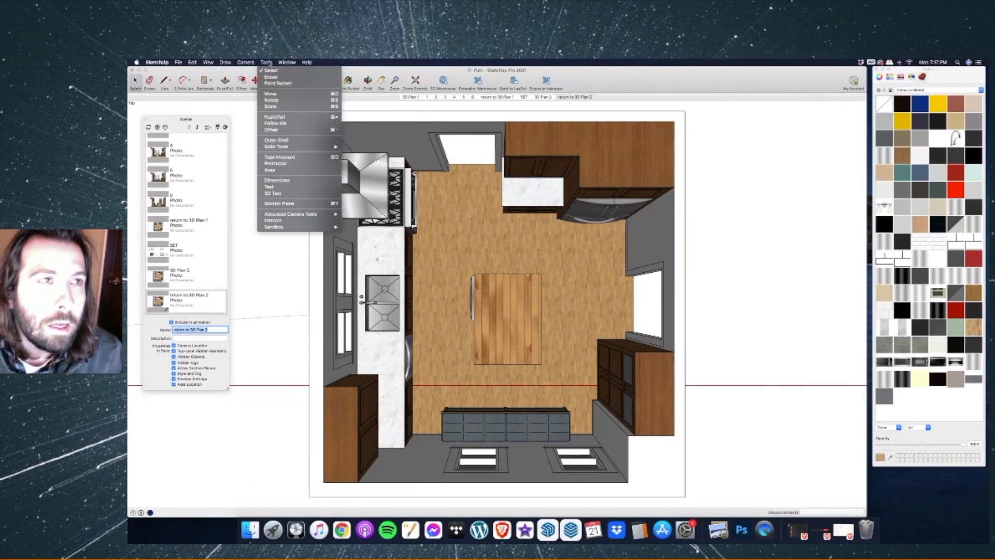
pyautogui.click(279, 204)
pyautogui.scroll(-10, 613, 275)
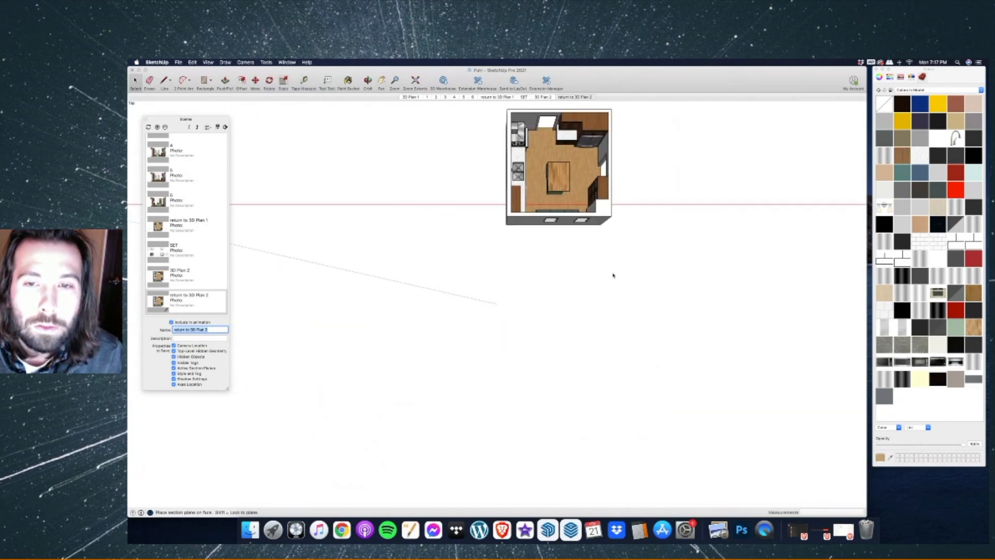
pyautogui.scroll(5, 614, 275)
pyautogui.click(580, 171)
pyautogui.click(579, 171)
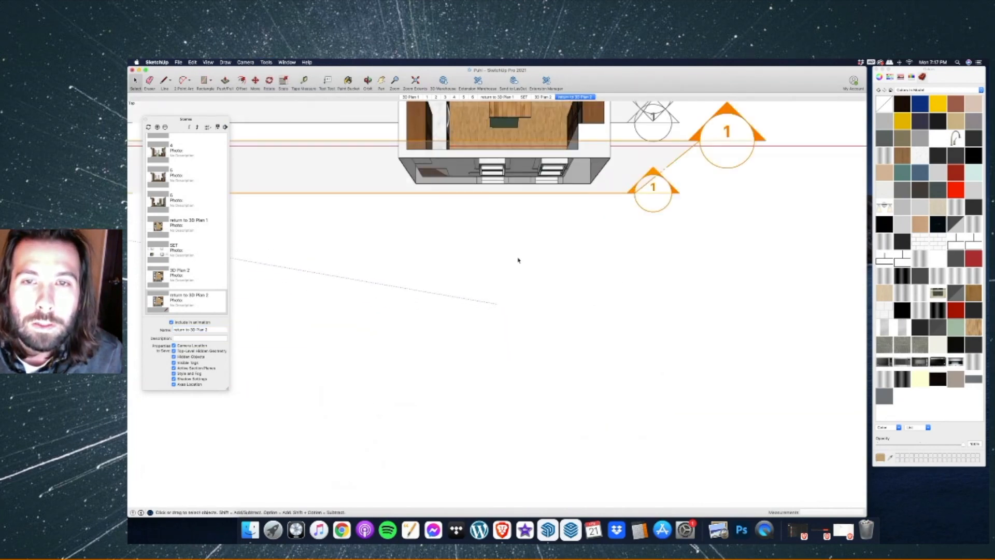
# Move the new section plane into the room so that it cuts the kitchen at the island.
pyautogui.scroll(-4, 518, 260)
pyautogui.click(453, 231)
pyautogui.click(258, 83)
pyautogui.click(404, 232)
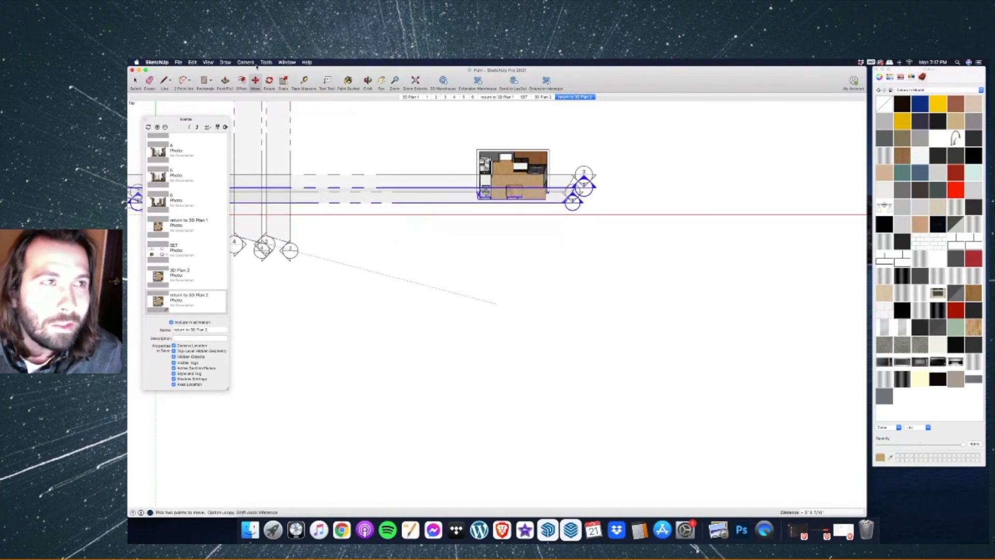
# Switch to the front view, turn off the display of section planes and fit the cut kitchen to the view.
pyautogui.click(247, 62)
pyautogui.moveTo(282, 82)
pyautogui.click(326, 97)
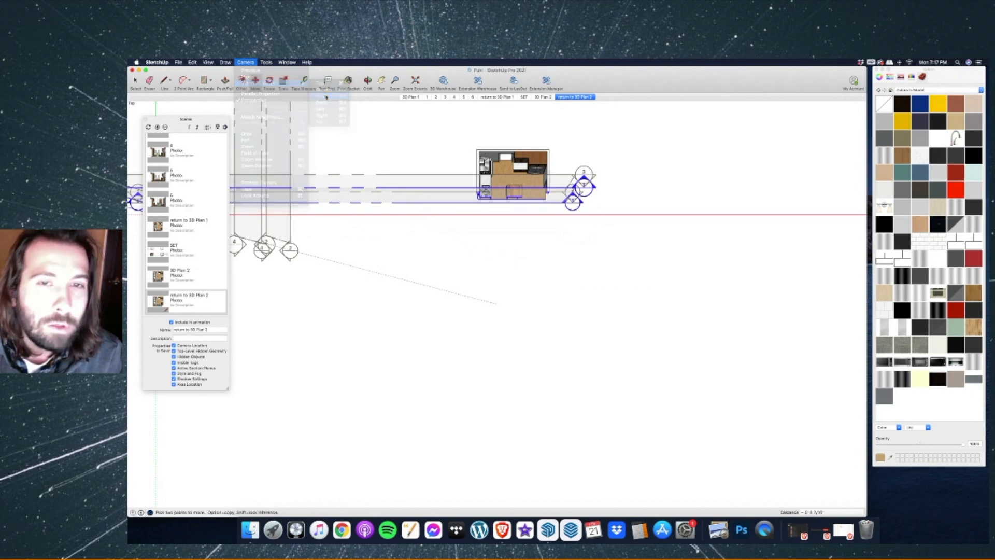
pyautogui.click(193, 62)
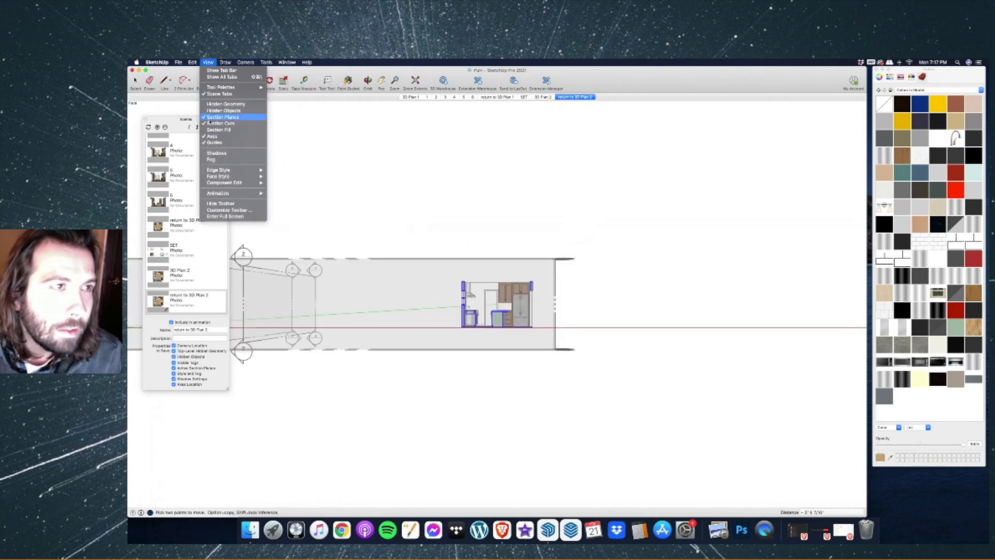
pyautogui.click(215, 114)
pyautogui.click(415, 80)
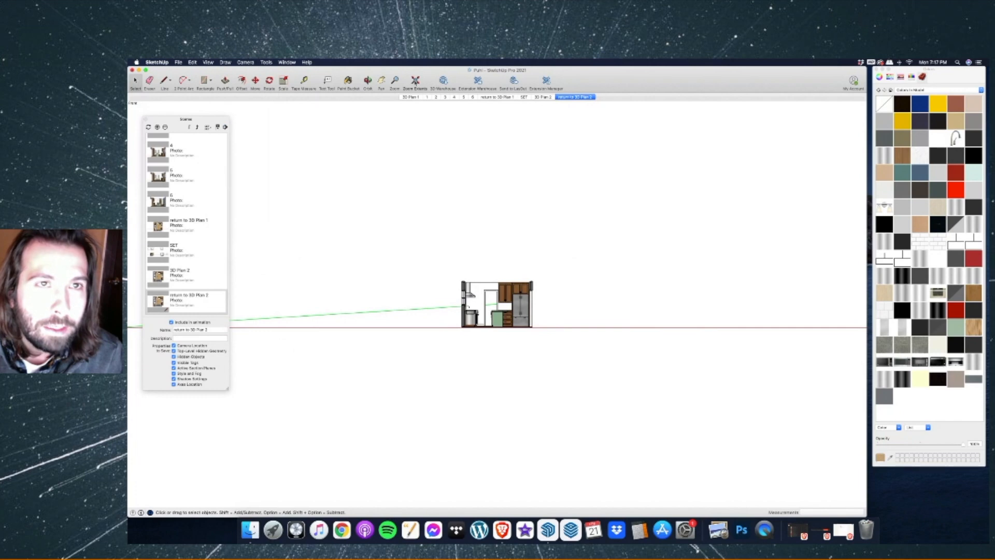
pyautogui.moveTo(197, 121); pyautogui.dragTo(823, 205)
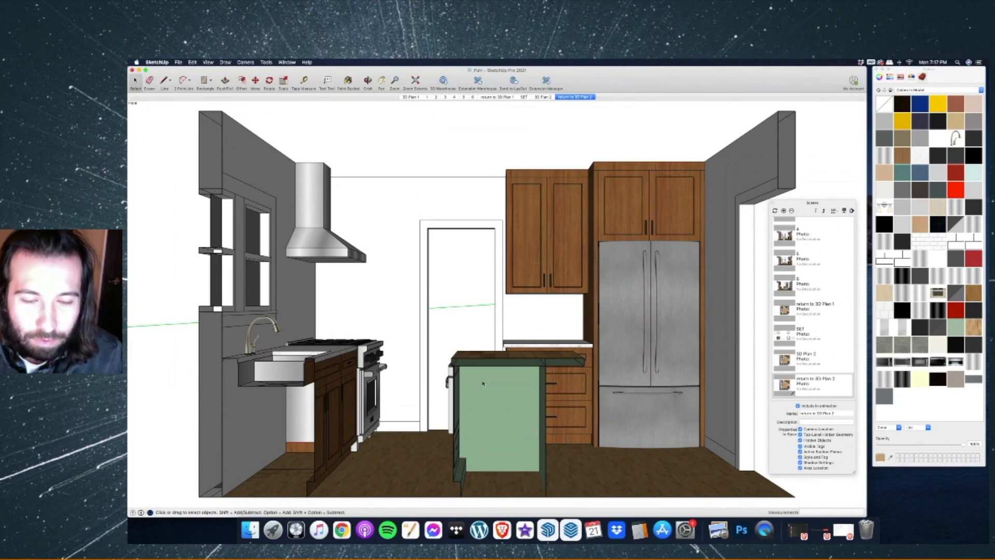
# Hide the green island and the narrow piece left standing in front of the doorway.
pyautogui.rightClick(502, 356)
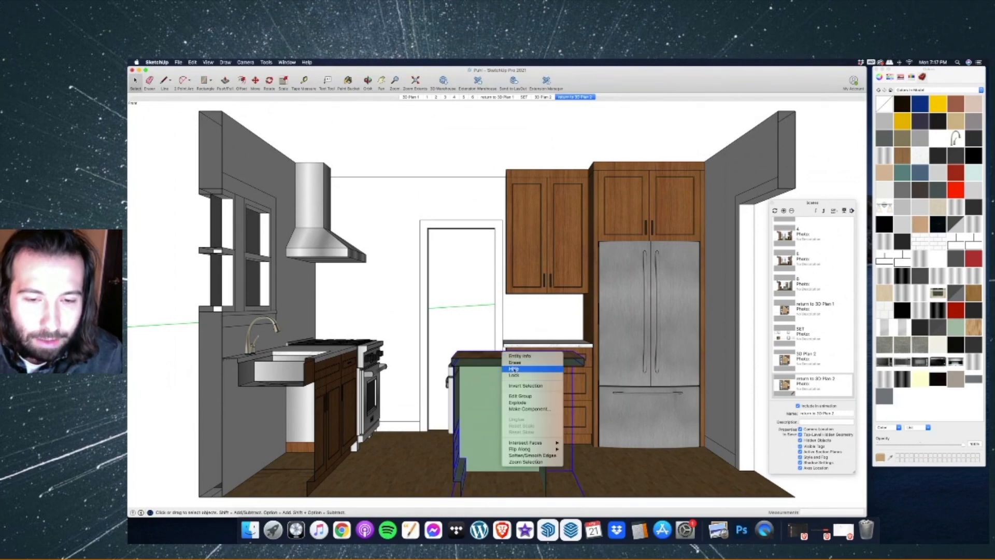
pyautogui.click(518, 367)
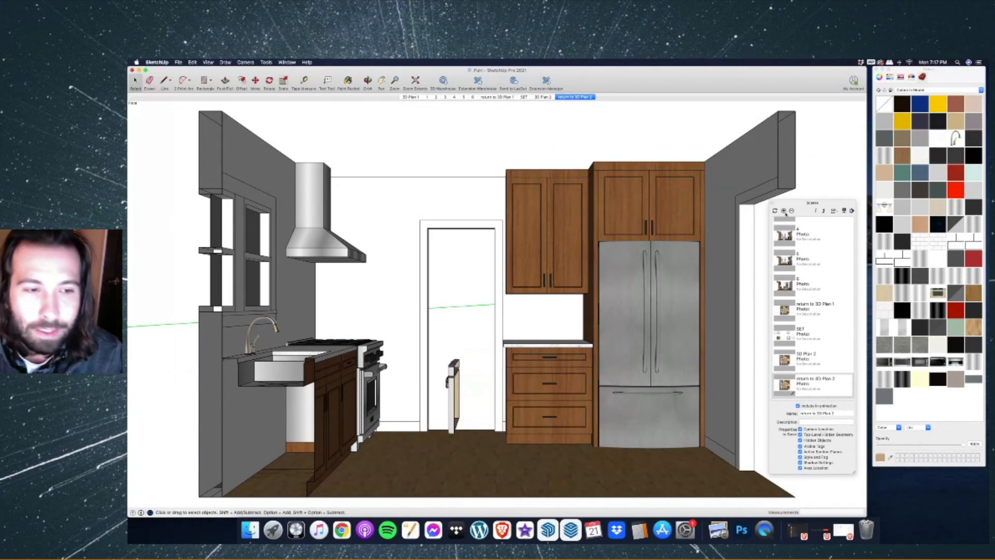
pyautogui.rightClick(451, 390)
pyautogui.click(462, 373)
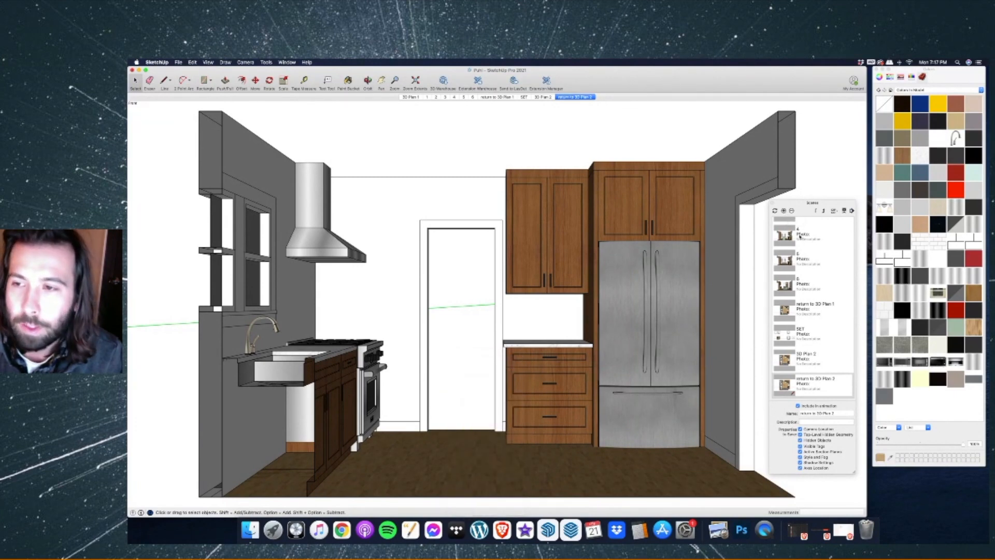
# Save the current section-cut view of the refrigerator wall as a new scene named 7.
pyautogui.click(784, 211)
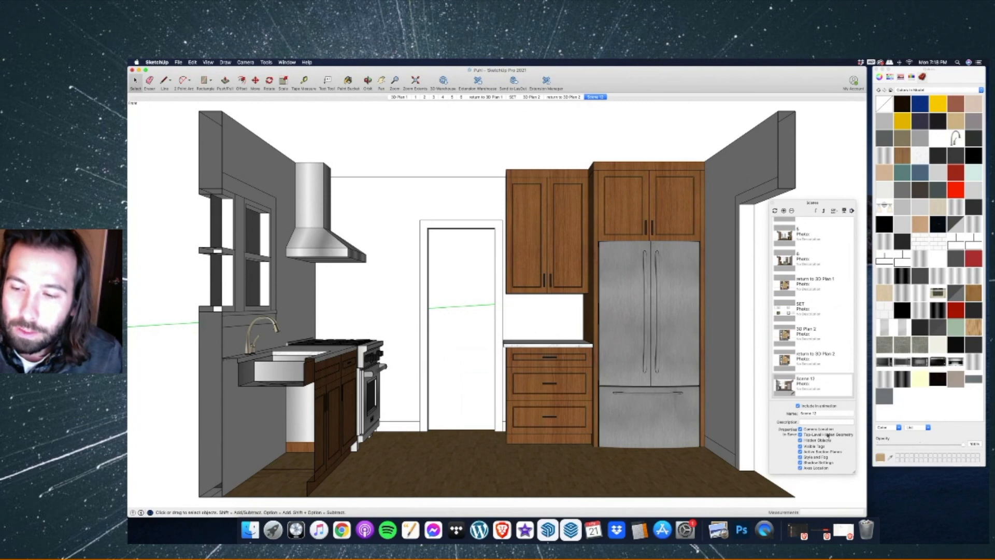
pyautogui.moveTo(819, 413); pyautogui.dragTo(785, 416)
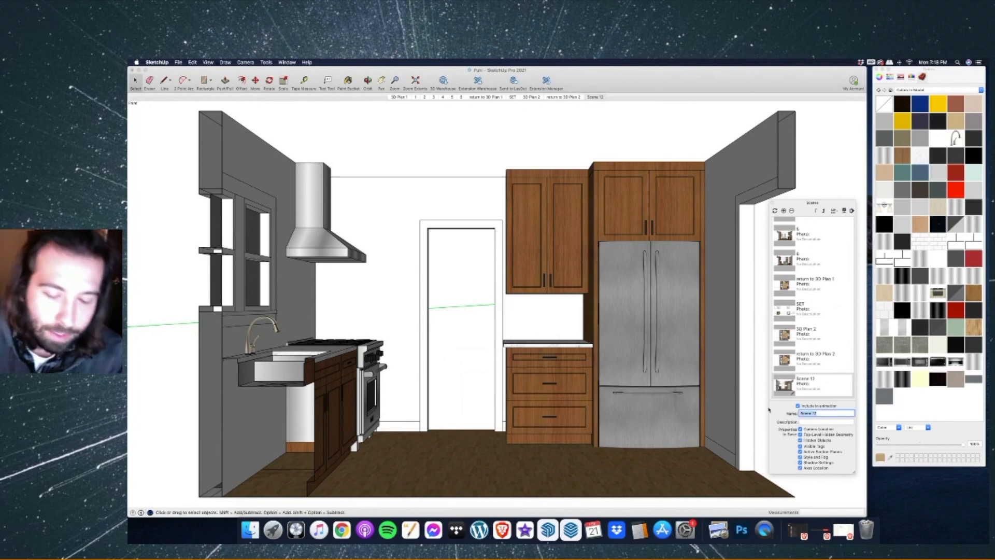
pyautogui.write('7')
pyautogui.press('Return')
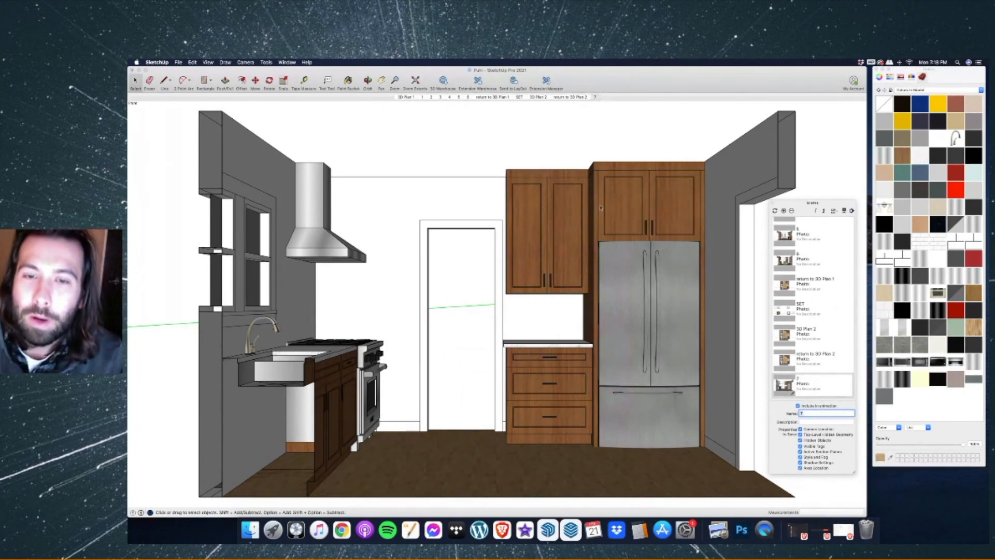
# Place a section plane parallel to the exterior wall with the doorway beside the refrigerator.
pyautogui.click(372, 87)
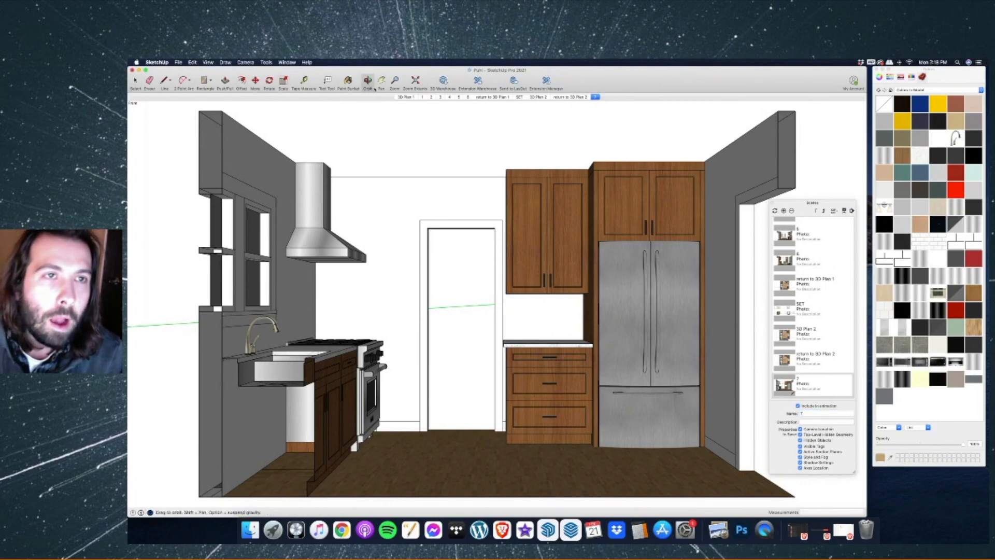
pyautogui.moveTo(570, 187); pyautogui.dragTo(363, 223)
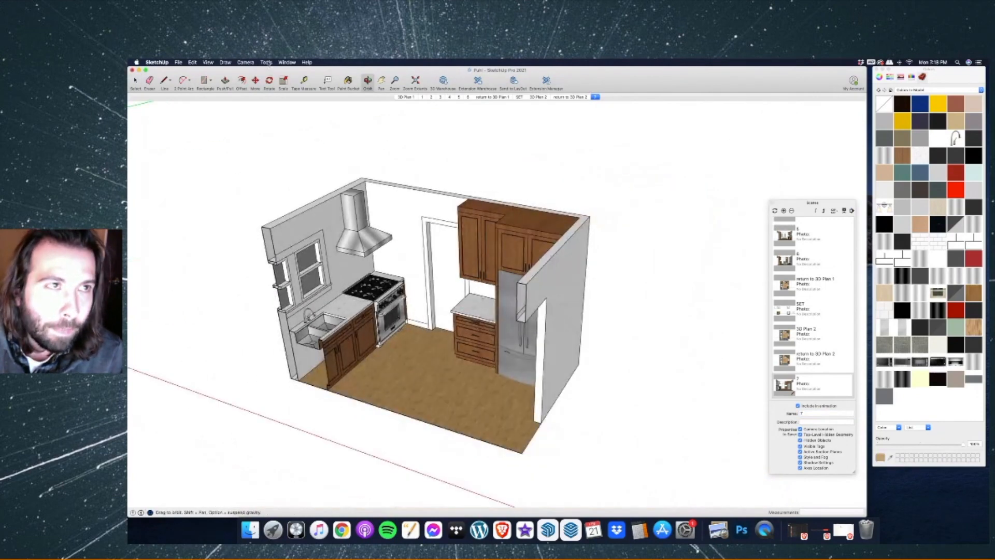
pyautogui.click(266, 62)
pyautogui.click(280, 204)
pyautogui.scroll(-6, 284, 206)
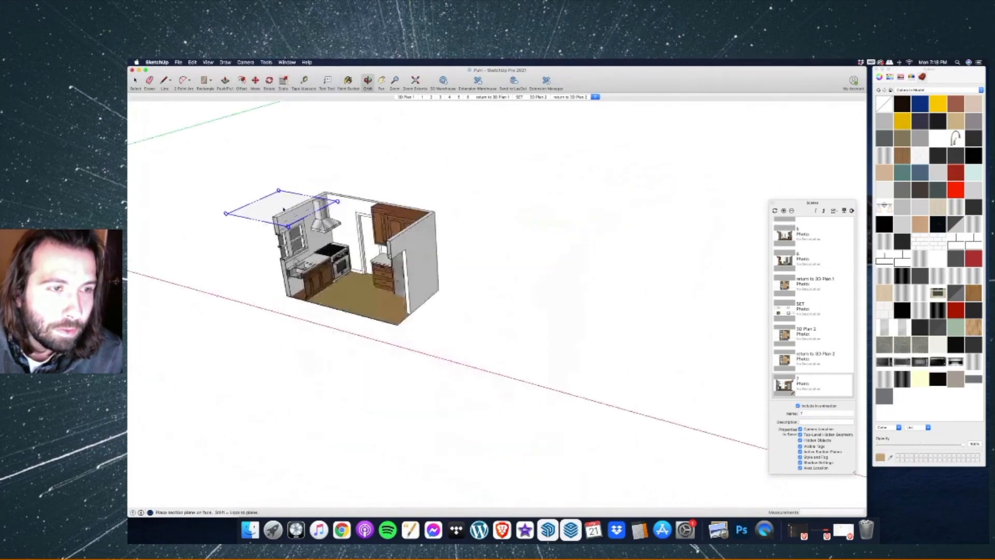
pyautogui.click(381, 234)
# Move the new section plane inward past the doorway wall so that it cuts through the kitchen.
pyautogui.press('space')
pyautogui.click(451, 164)
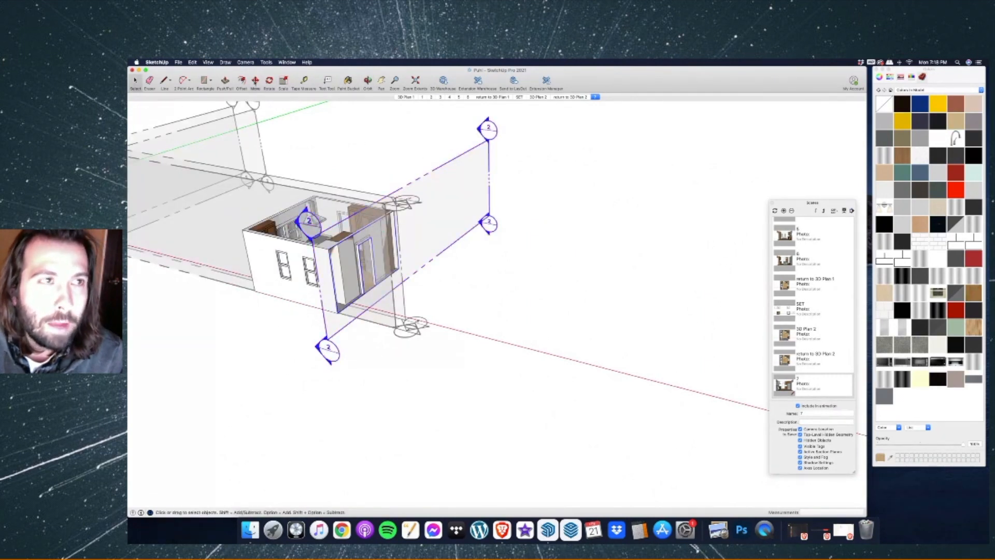
pyautogui.press('m')
pyautogui.click(459, 201)
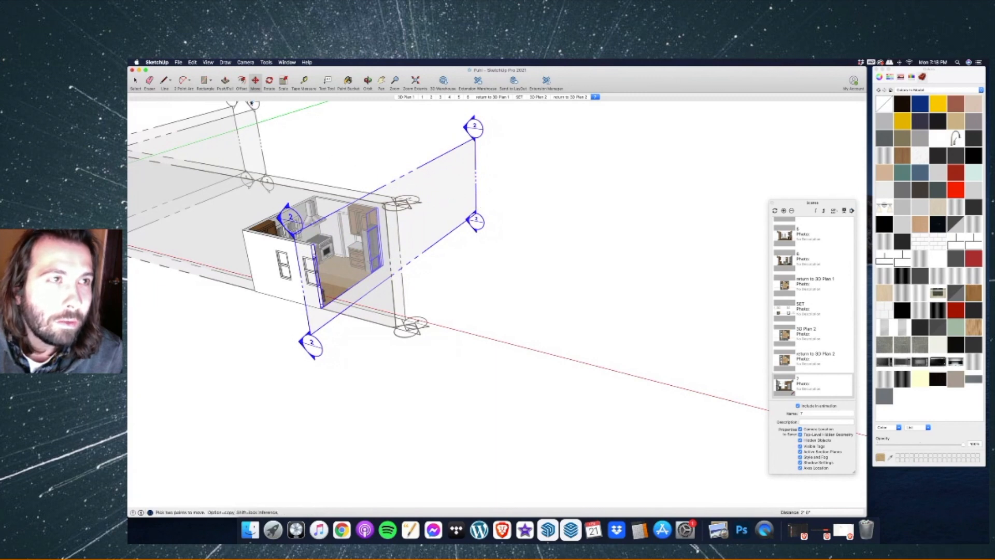
# Switch to the right view and turn off the display of section planes.
pyautogui.click(246, 62)
pyautogui.moveTo(280, 83)
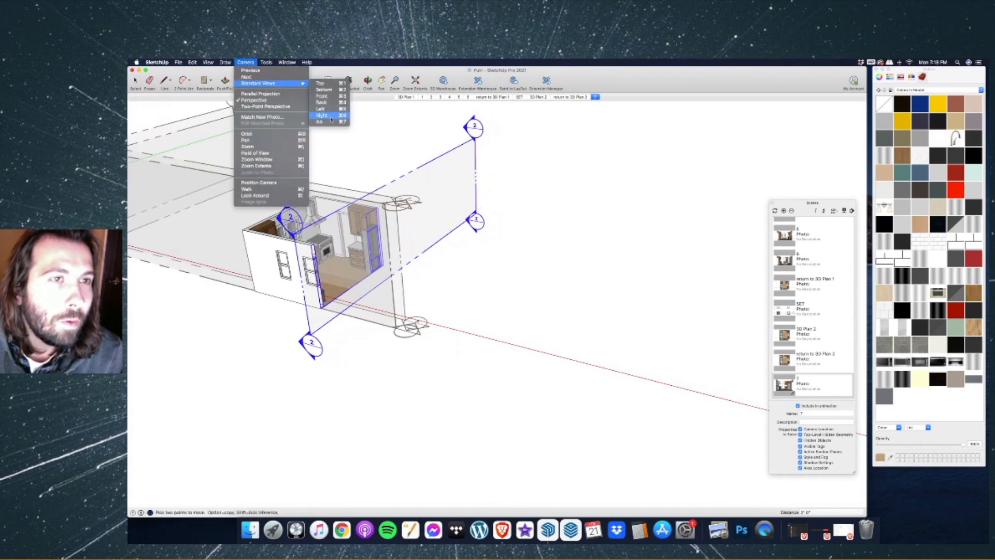
pyautogui.click(330, 115)
pyautogui.click(208, 62)
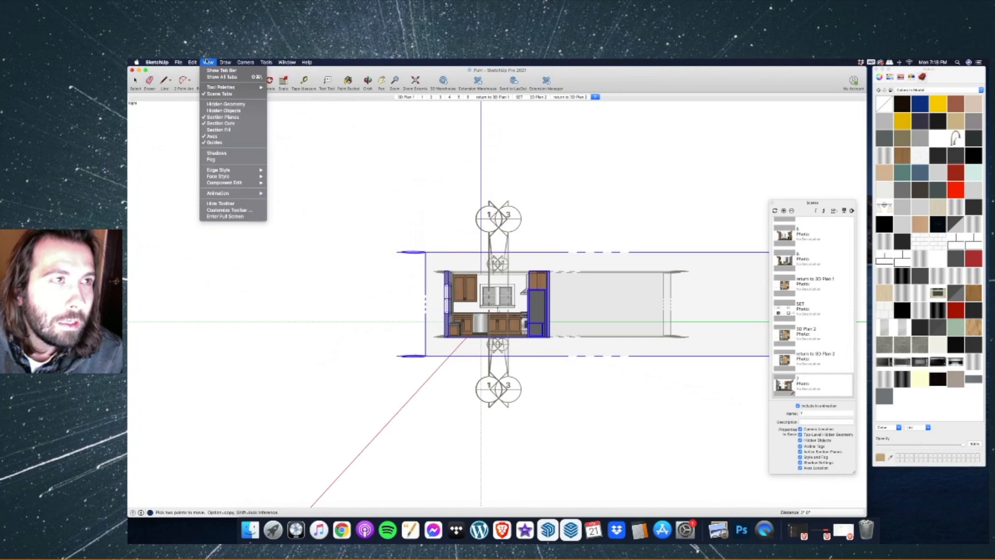
pyautogui.click(213, 117)
pyautogui.scroll(5, 501, 299)
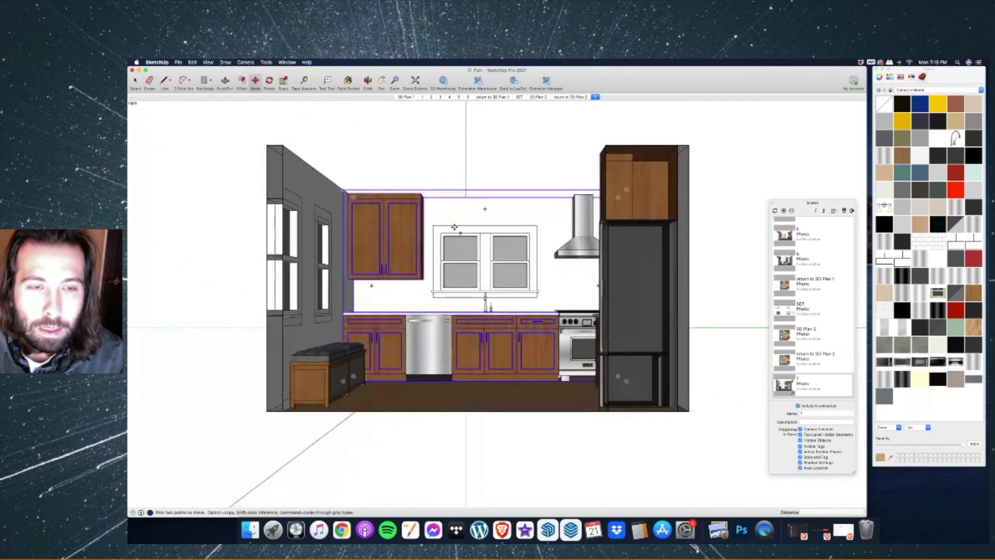
pyautogui.scroll(-2, 510, 361)
pyautogui.scroll(5, 499, 329)
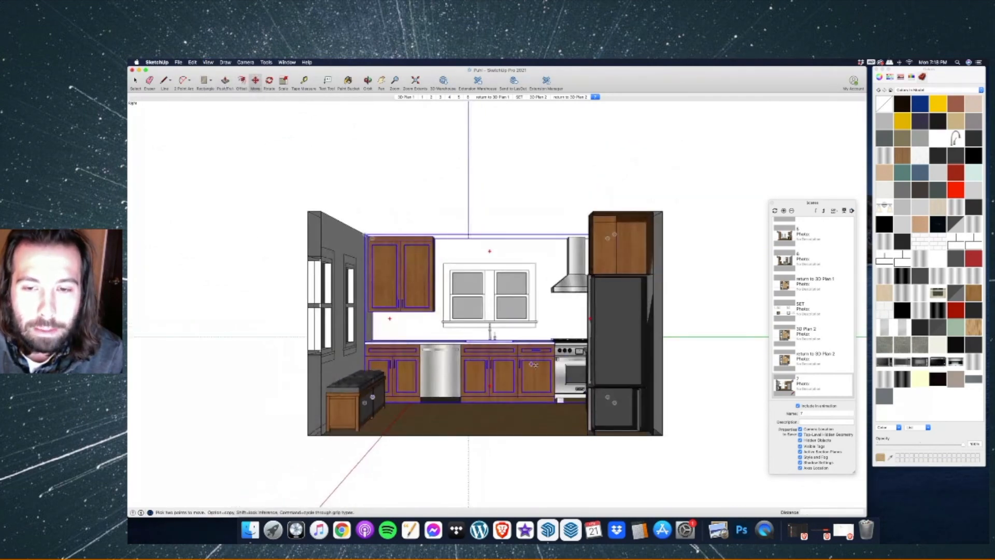
# Unhide all hidden objects in the model.
pyautogui.click(134, 82)
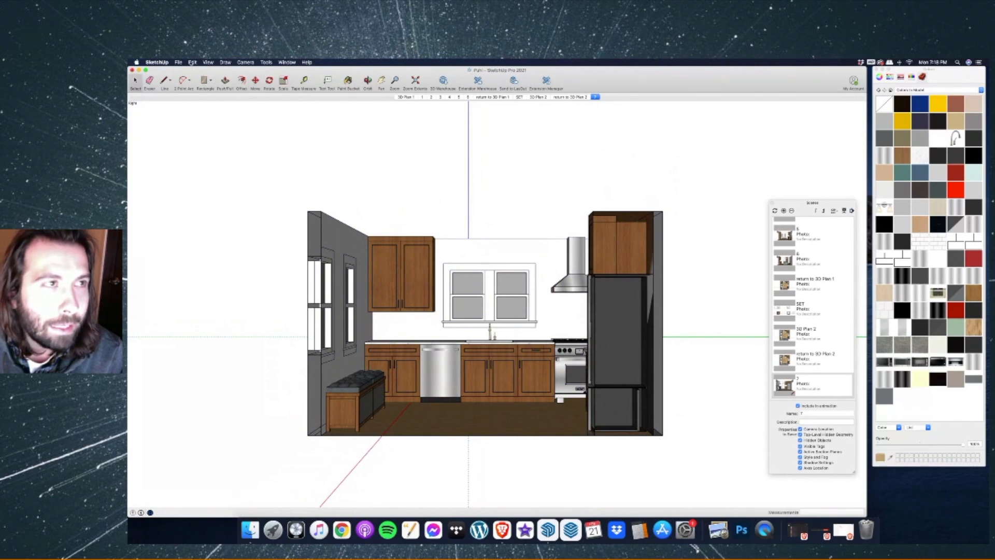
pyautogui.click(190, 63)
pyautogui.moveTo(207, 162)
pyautogui.click(291, 172)
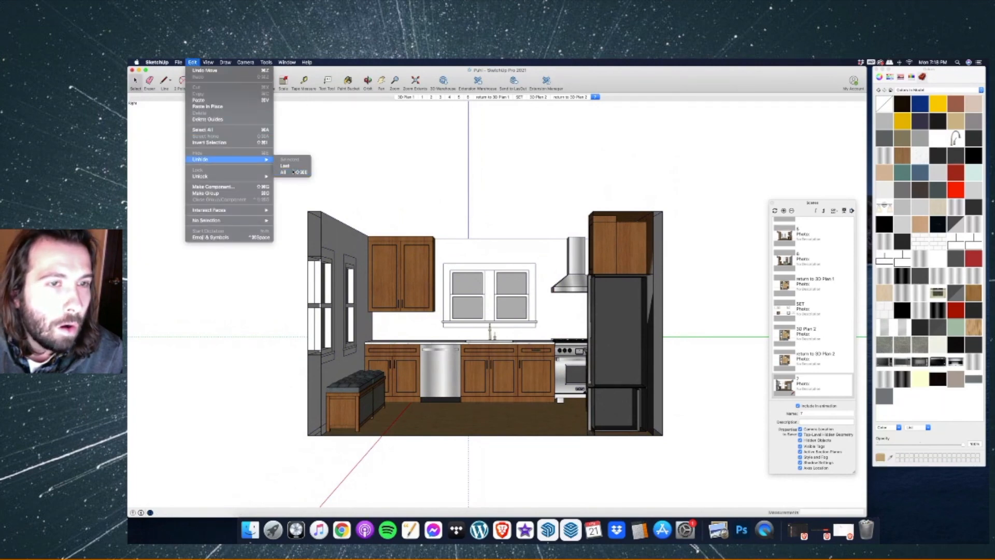
# Erase the stray flat geometry lying outside the kitchen and fit the cut room to the view.
pyautogui.scroll(-5, 389, 326)
pyautogui.scroll(2, 414, 334)
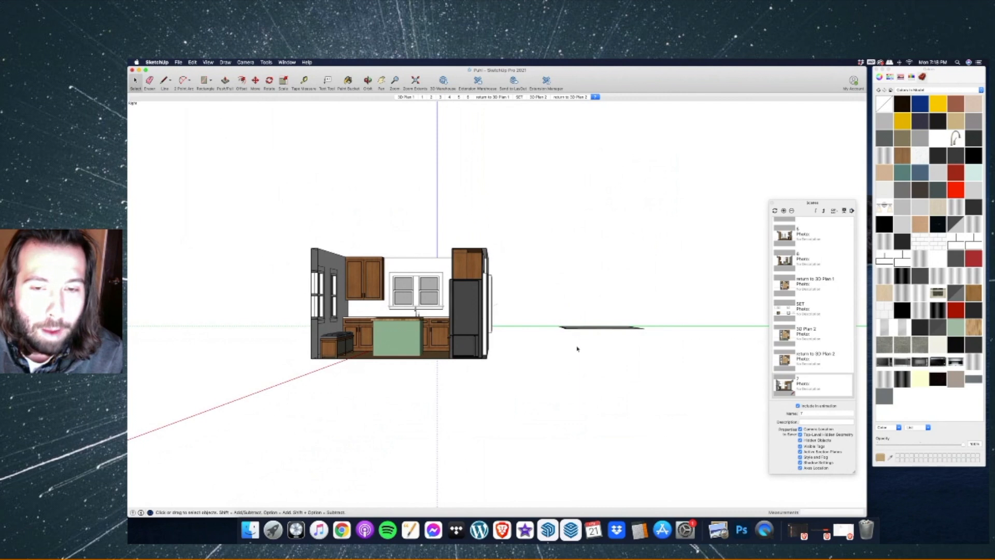
pyautogui.moveTo(539, 281); pyautogui.dragTo(571, 328)
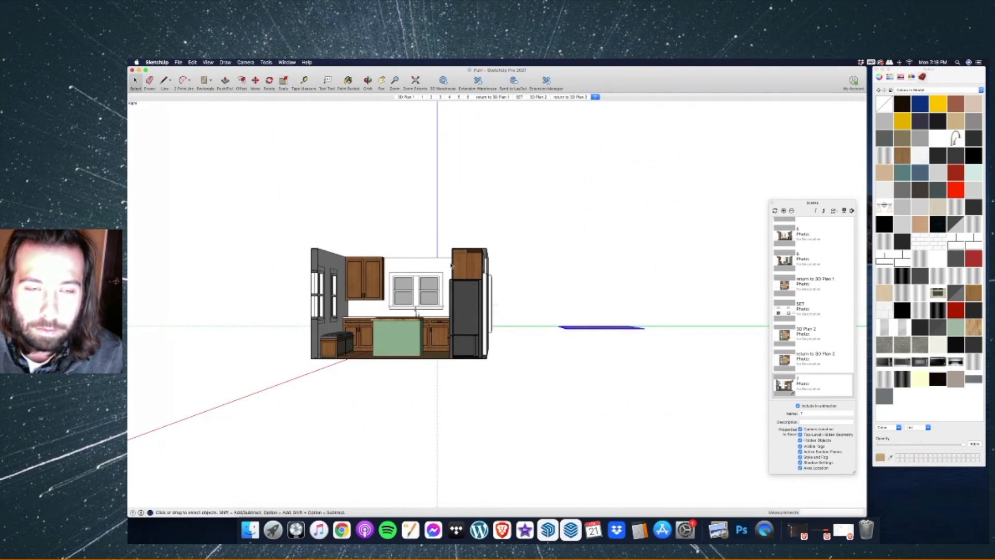
pyautogui.scroll(3, 451, 279)
pyautogui.scroll(-2, 492, 311)
pyautogui.rightClick(646, 337)
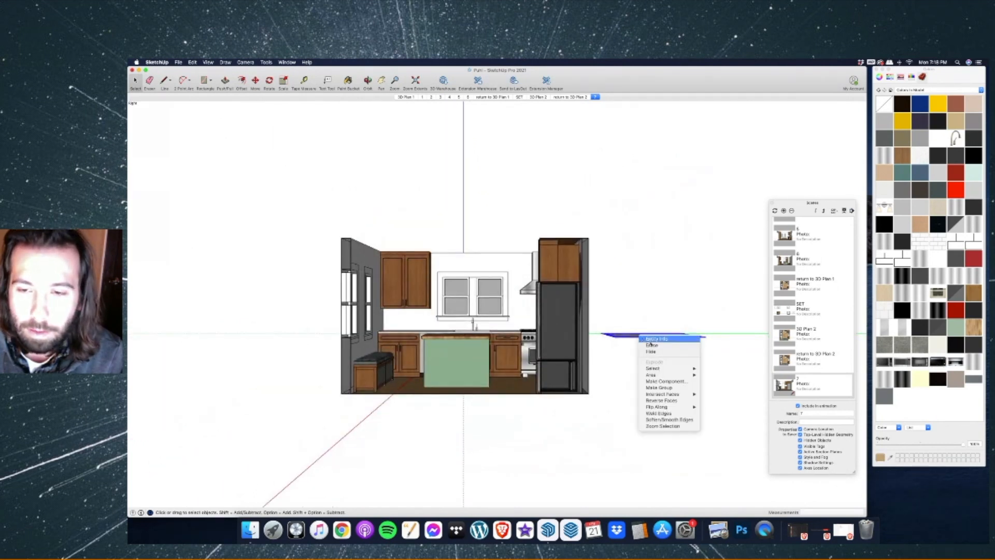
pyautogui.click(652, 345)
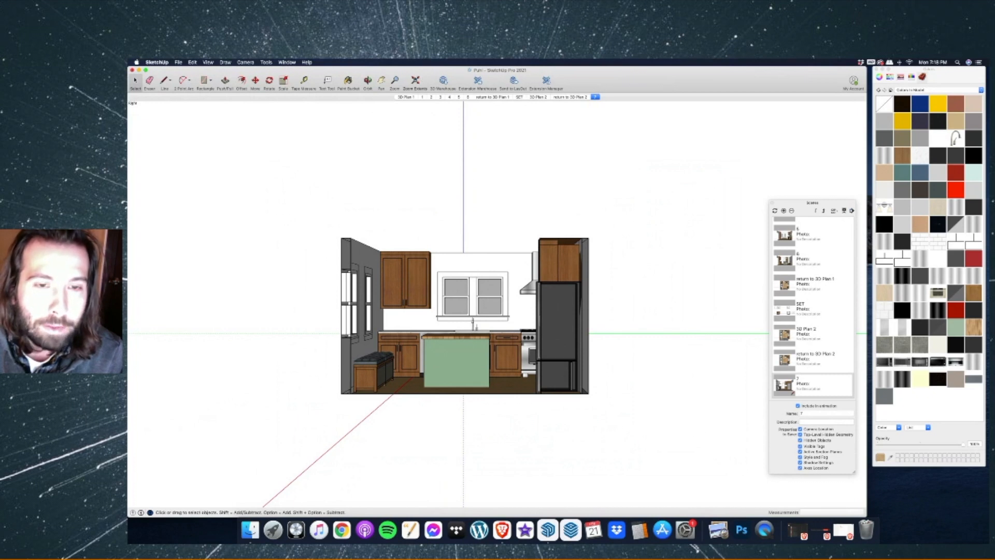
pyautogui.hotkey('shift', 'z')
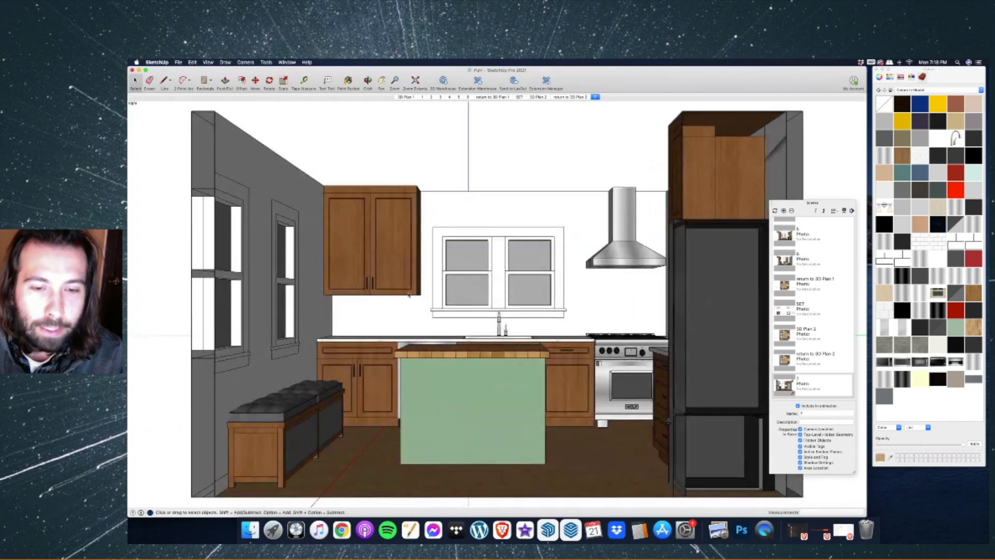
# Hide the cut refrigerator, check the room from above and return to the right view.
pyautogui.rightClick(672, 243)
pyautogui.click(689, 289)
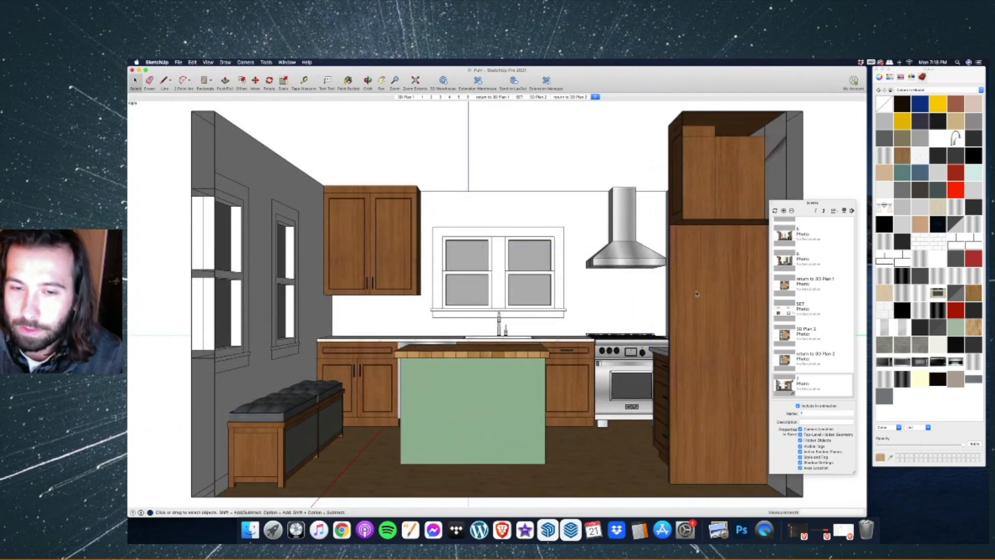
pyautogui.click(368, 82)
pyautogui.moveTo(375, 138); pyautogui.dragTo(614, 399)
pyautogui.moveTo(514, 321); pyautogui.dragTo(483, 253)
pyautogui.click(246, 61)
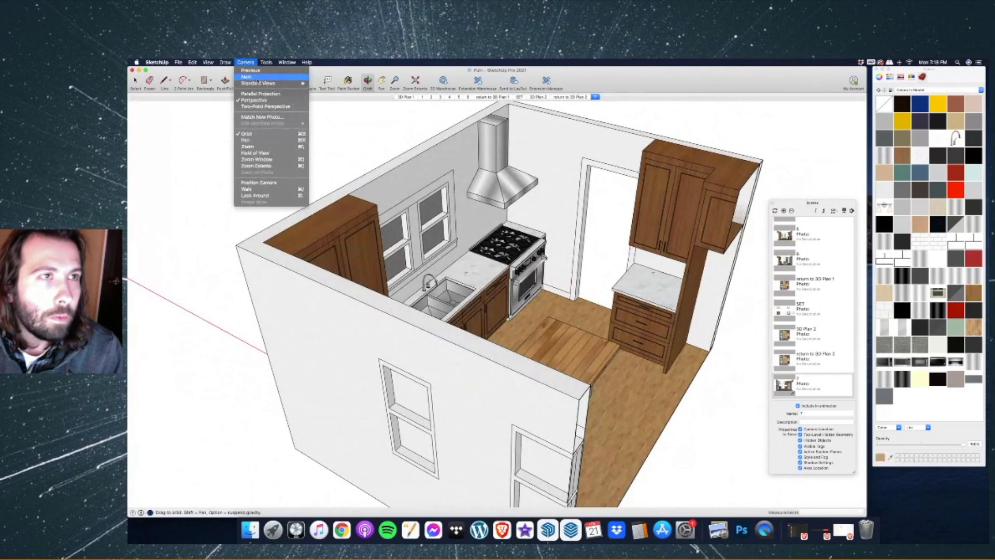
pyautogui.moveTo(269, 83)
pyautogui.click(319, 115)
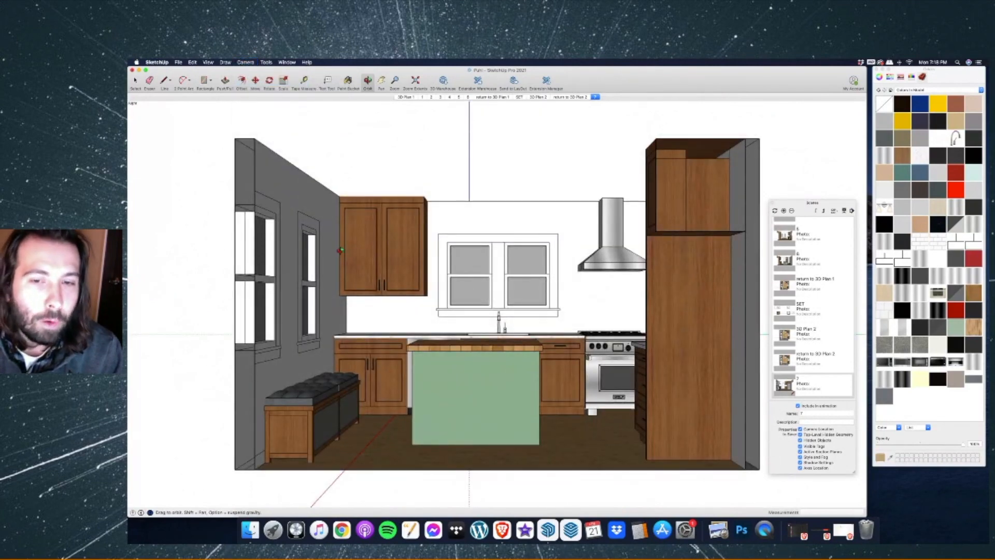
# Import the metal bar stool model from the Desktop and place it in front of the green island.
pyautogui.click(178, 63)
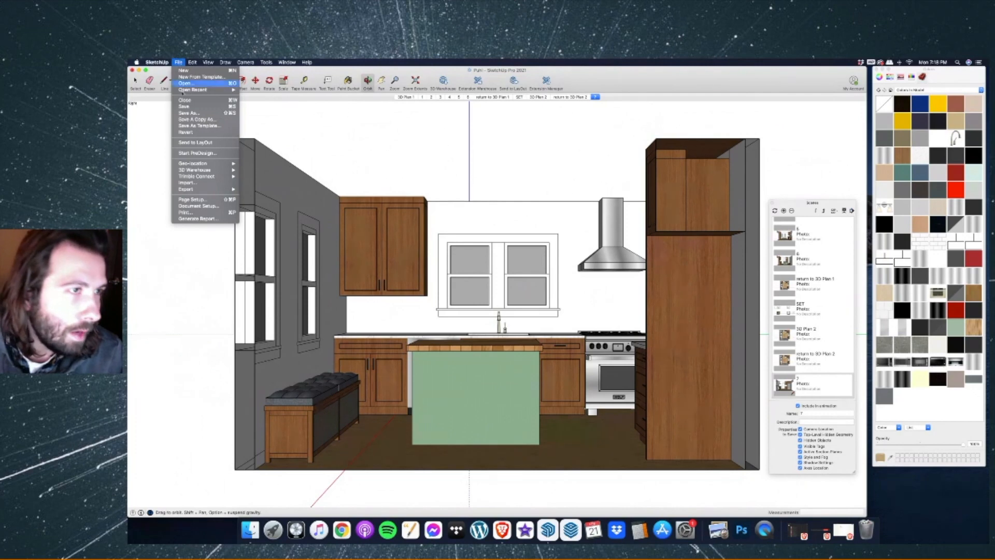
pyautogui.click(183, 183)
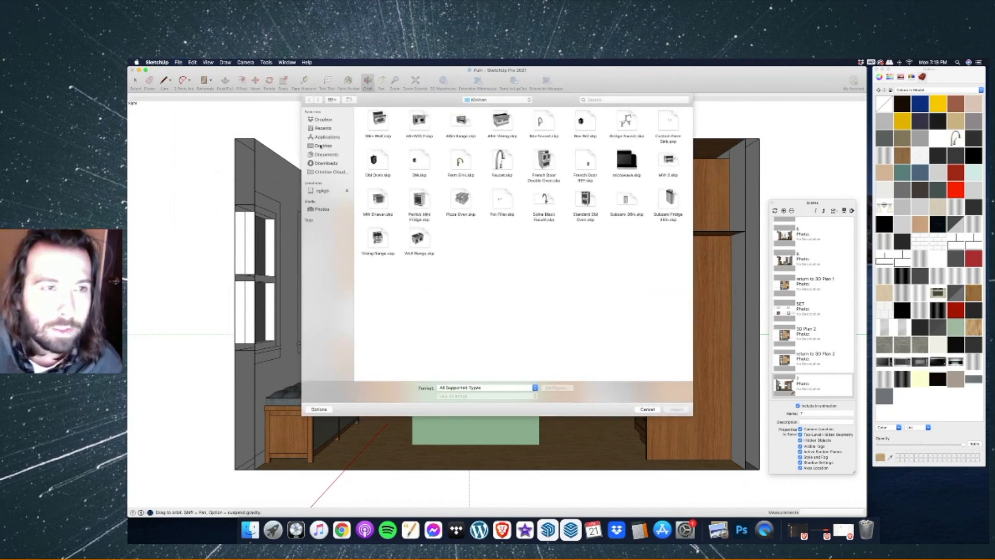
pyautogui.click(321, 146)
pyautogui.doubleClick(410, 123)
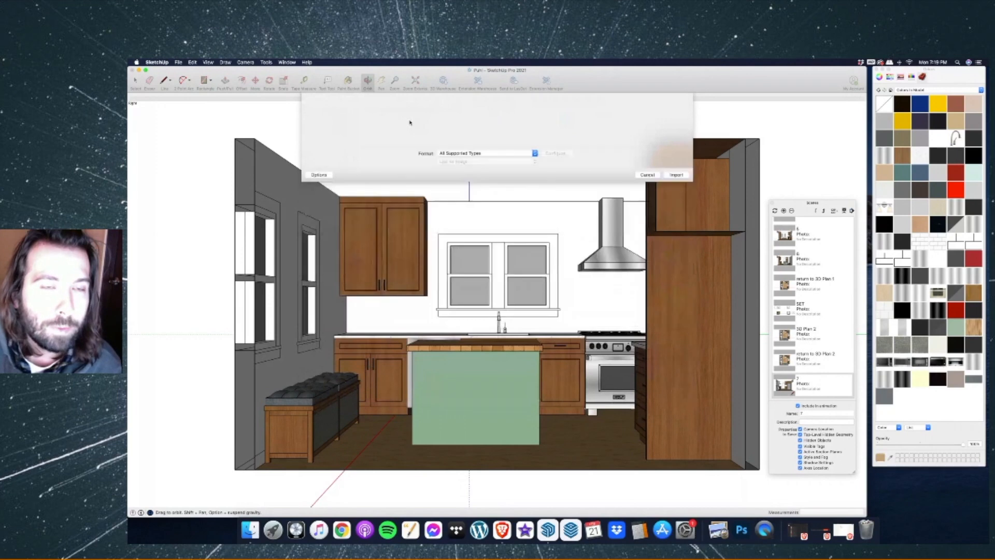
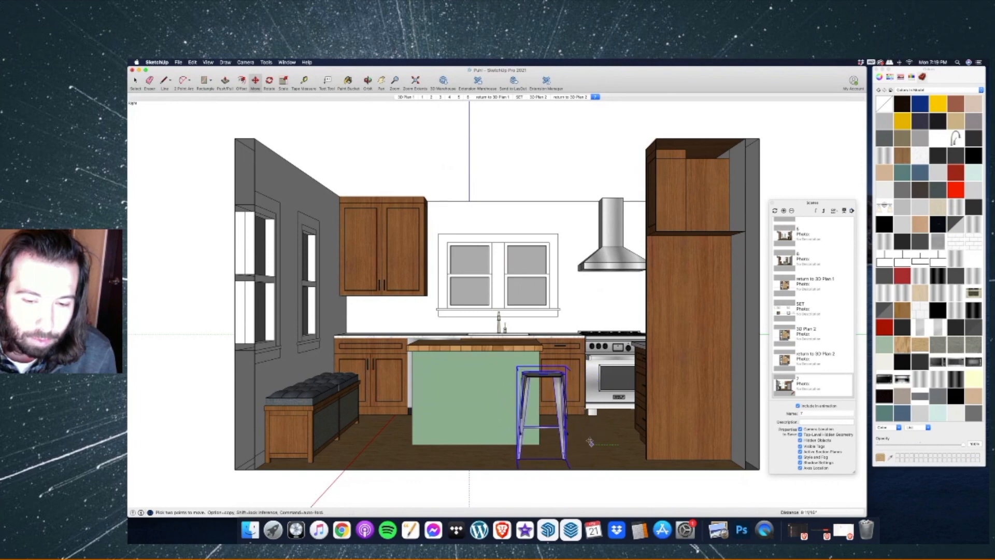
pyautogui.click(497, 440)
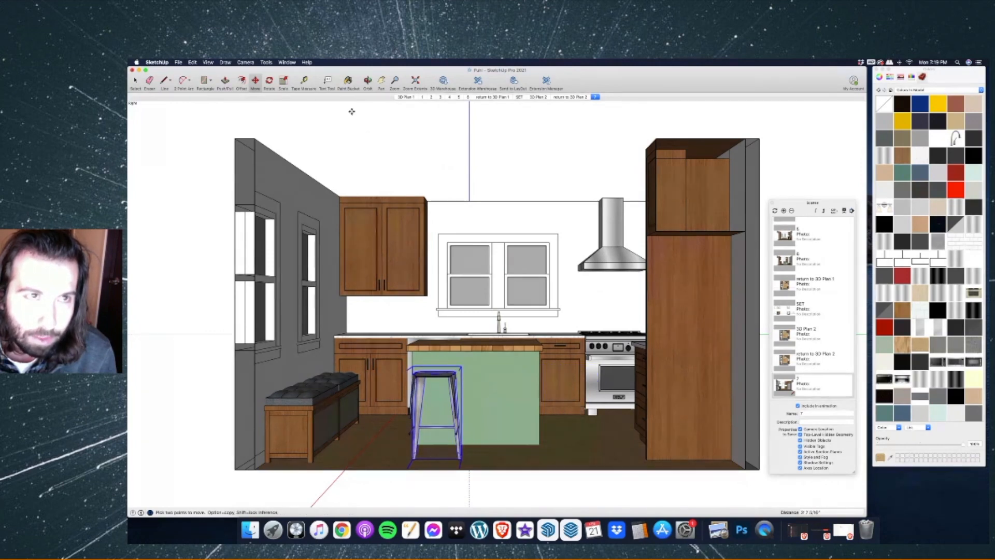
# Move the bar stool up to the island so that it sits partly under the butcher-block overhang.
pyautogui.click(367, 81)
pyautogui.moveTo(463, 199); pyautogui.dragTo(396, 352)
pyautogui.scroll(5, 396, 352)
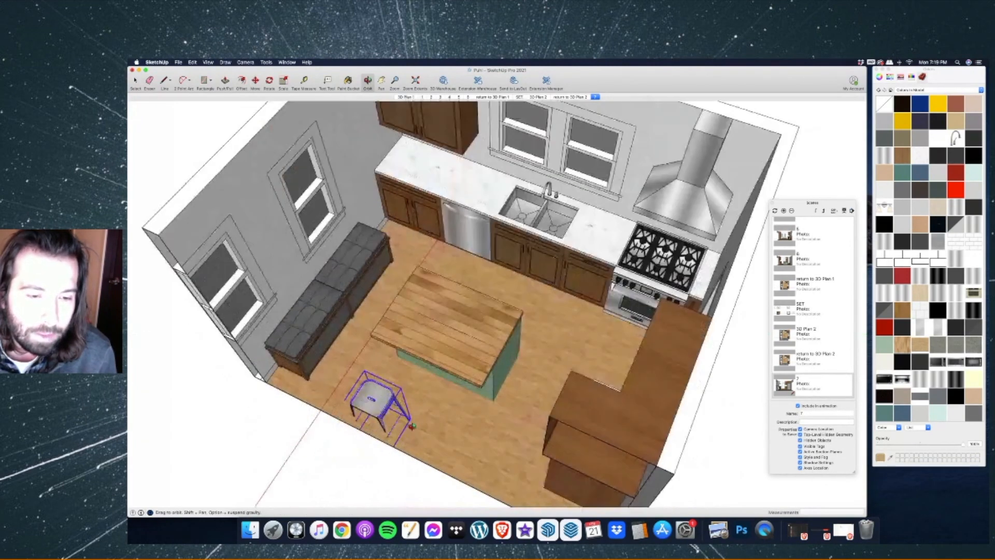
pyautogui.press('m')
pyautogui.click(398, 435)
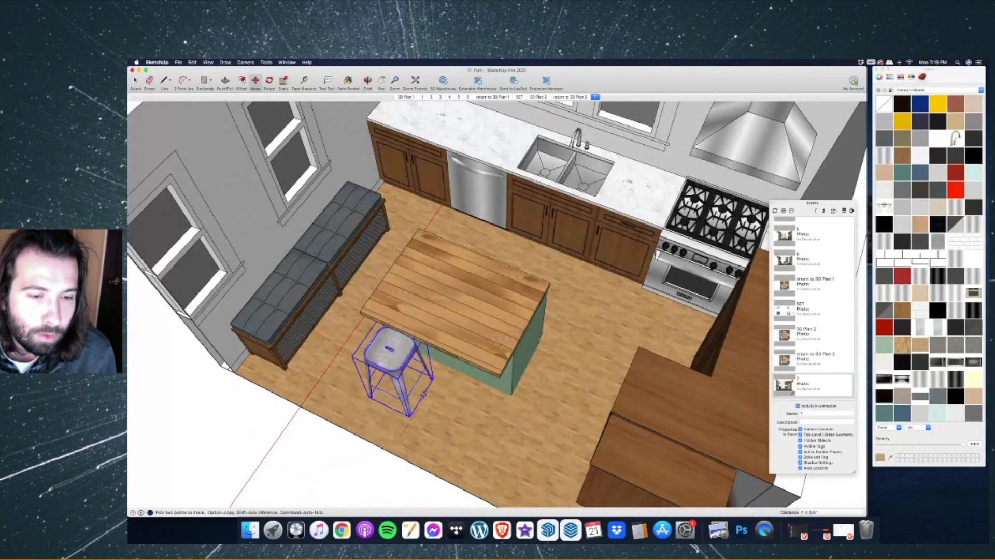
pyautogui.click(429, 387)
# Copy the bar stool and place the duplicate beside the first one along the island.
pyautogui.press('super+c')
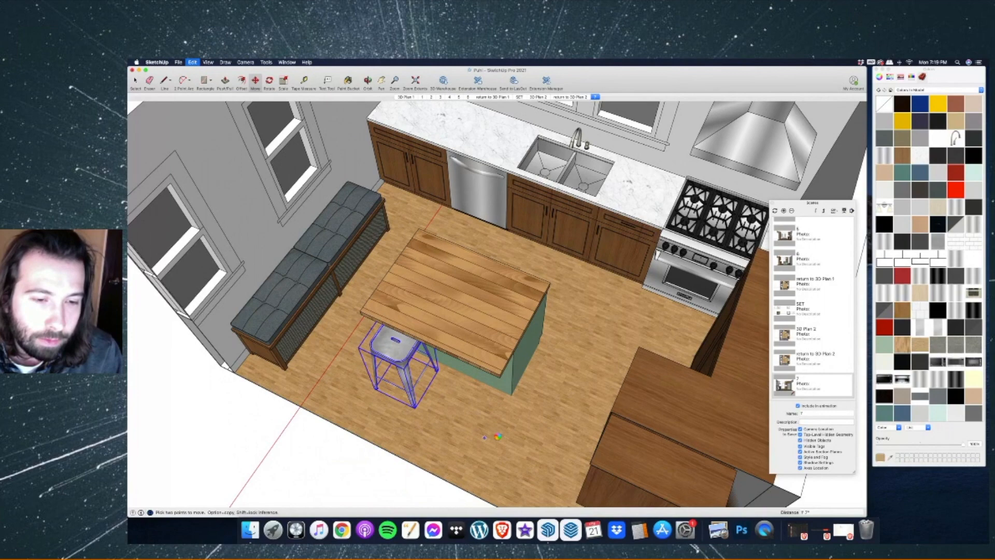
pyautogui.press('super+v')
pyautogui.scroll(1, 374, 427)
pyautogui.scroll(5, 412, 429)
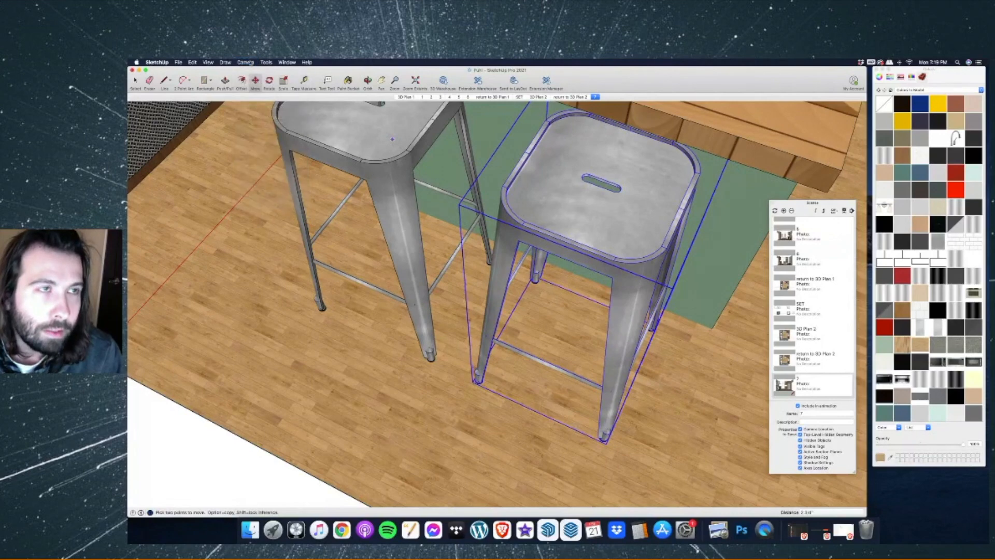
# Return to the right view showing the whole kitchen and group the two bar stools together.
pyautogui.click(246, 63)
pyautogui.moveTo(269, 83)
pyautogui.click(322, 115)
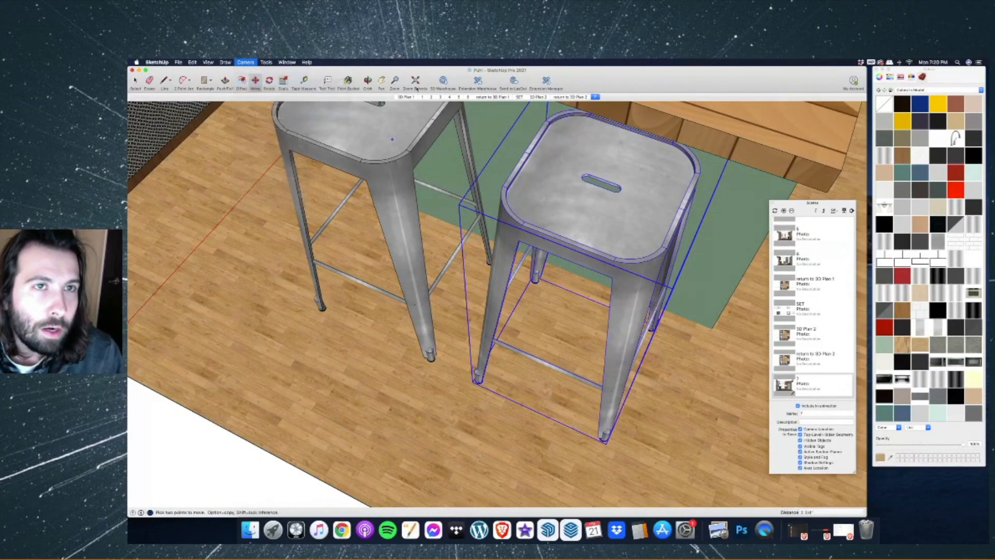
pyautogui.press('space')
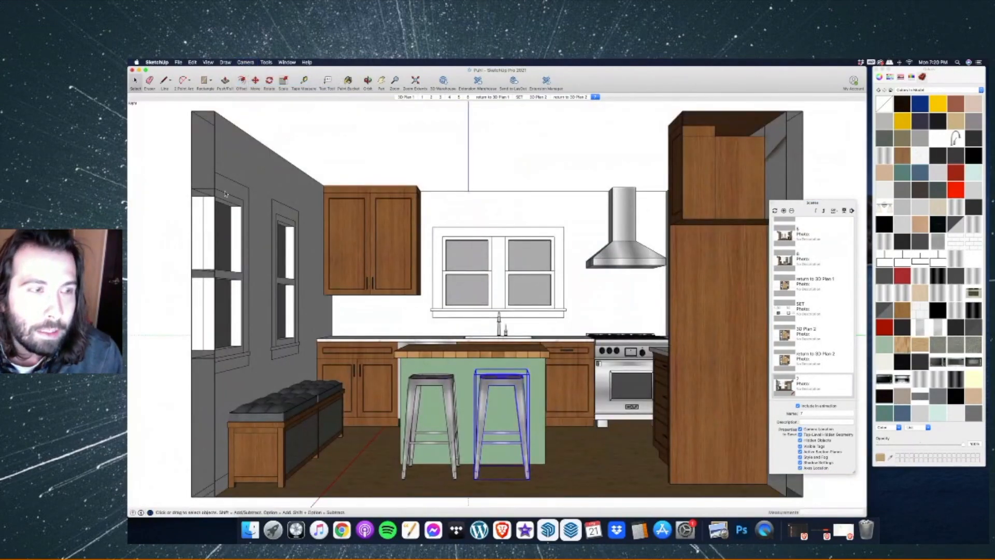
pyautogui.keyDown('shift'); pyautogui.click(433, 390); pyautogui.keyUp('shift')
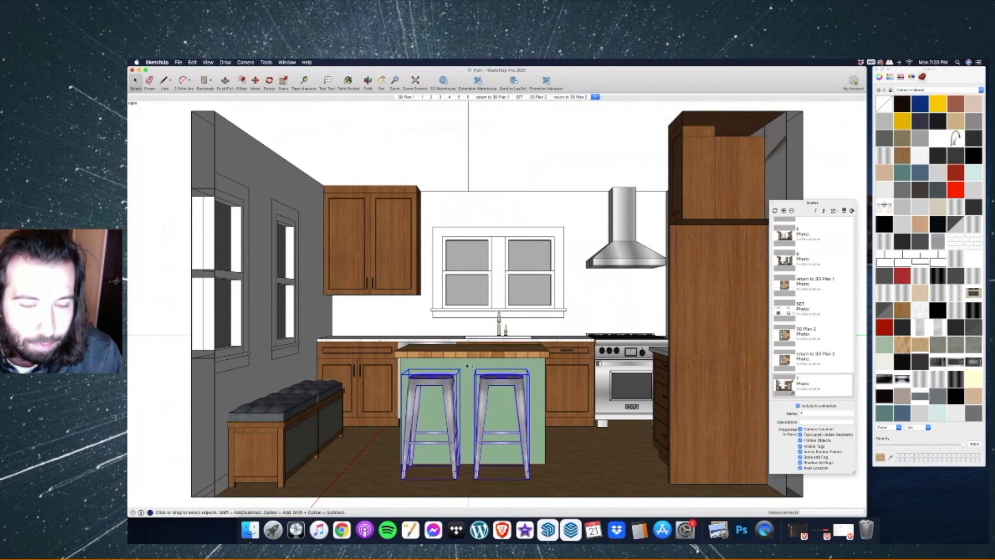
pyautogui.rightClick(487, 378)
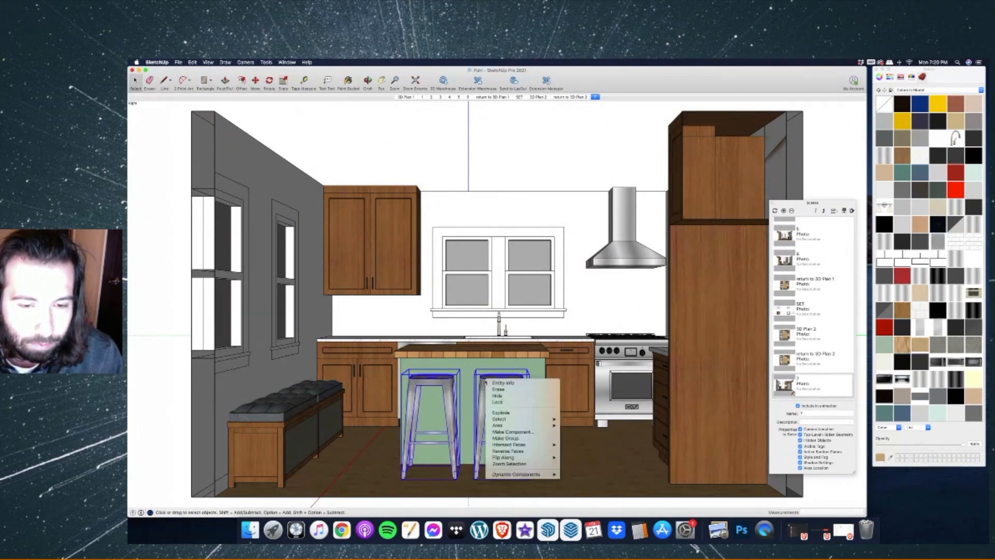
pyautogui.click(511, 439)
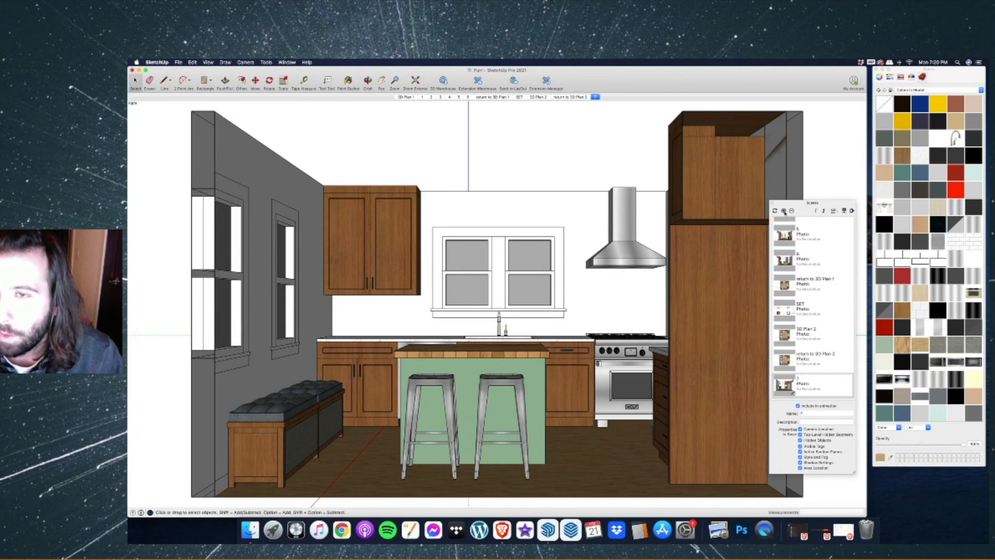
# Save the view with the island and bar stools as a new scene named 8.
pyautogui.moveTo(821, 414); pyautogui.dragTo(788, 418)
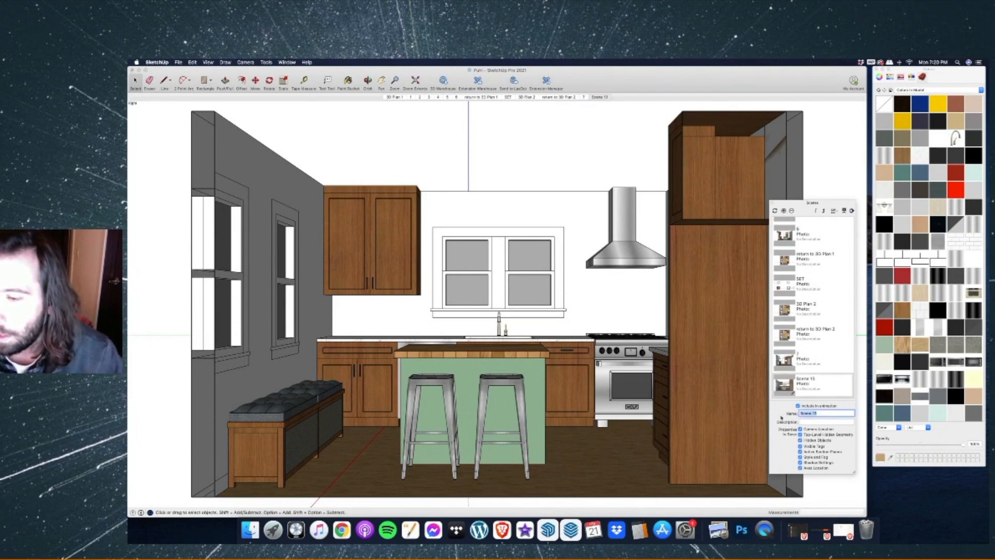
pyautogui.write('8')
pyautogui.press('Return')
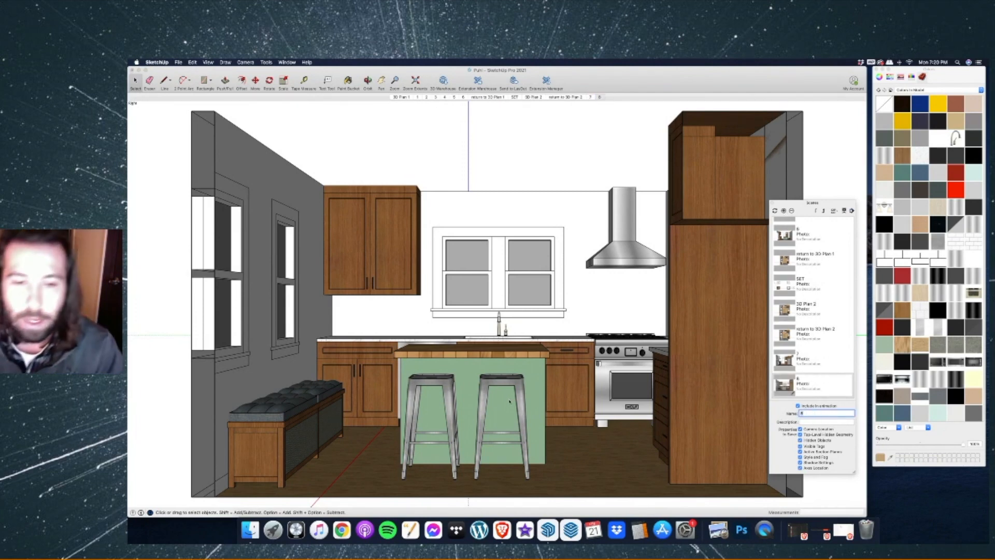
# Hide the island and the grouped bar stools to expose the dishwasher and sink base cabinets.
pyautogui.click(489, 382)
pyautogui.keyDown('shift'); pyautogui.click(482, 363); pyautogui.keyUp('shift')
pyautogui.rightClick(480, 356)
pyautogui.click(519, 370)
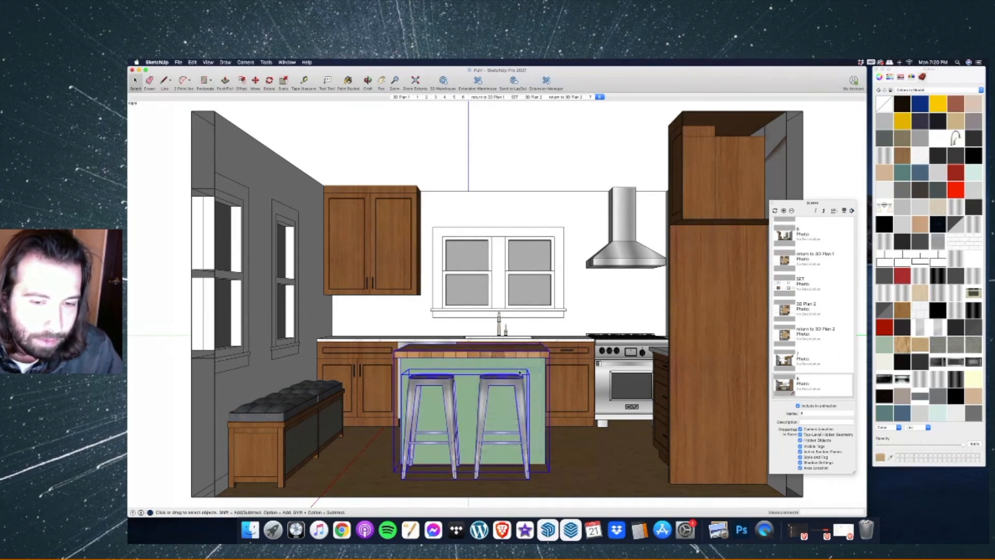
pyautogui.rightClick(513, 355)
pyautogui.click(525, 372)
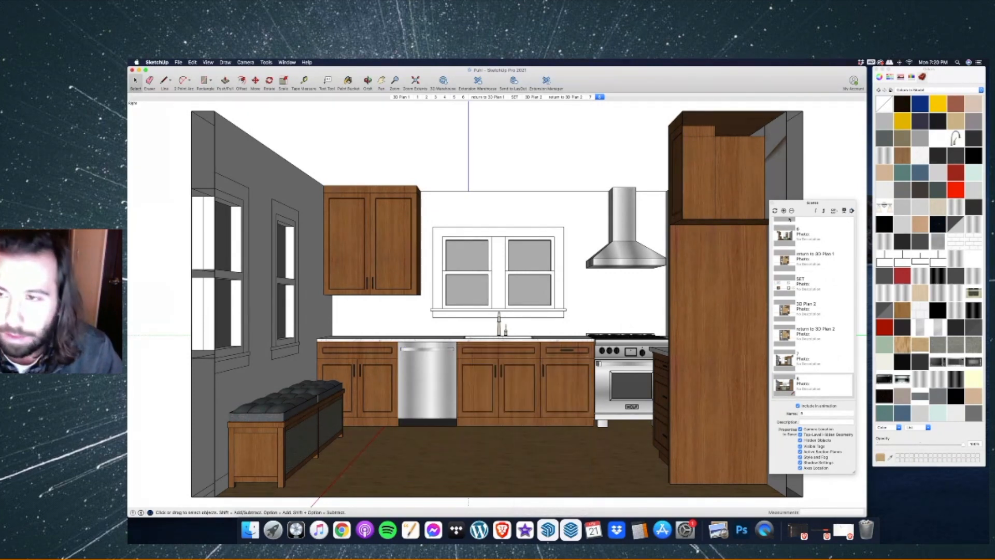
# Save the sink wall view as scene 9 and update it with the tall cabinets in front of the doorway hidden.
pyautogui.moveTo(820, 414); pyautogui.dragTo(793, 415)
pyautogui.write('9')
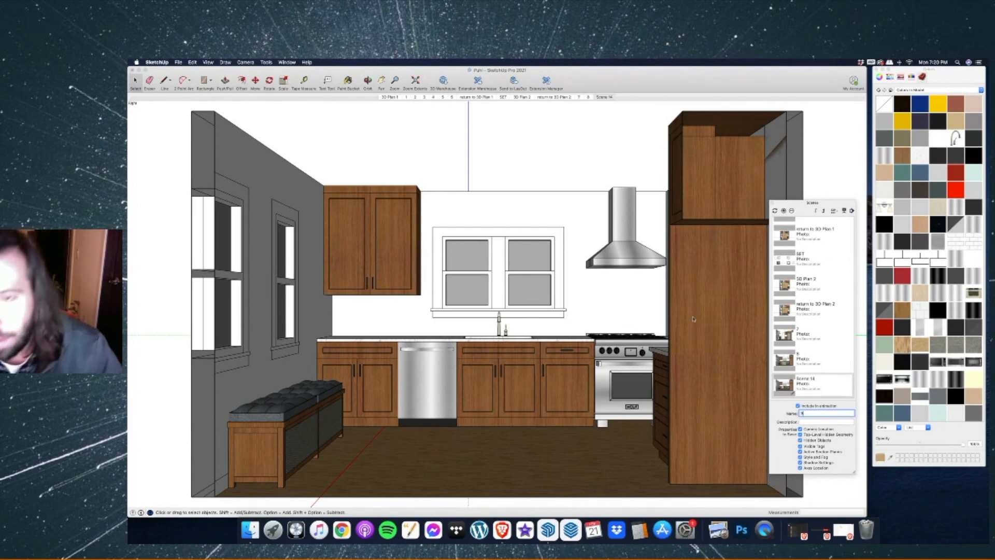
pyautogui.rightClick(700, 279)
pyautogui.click(713, 291)
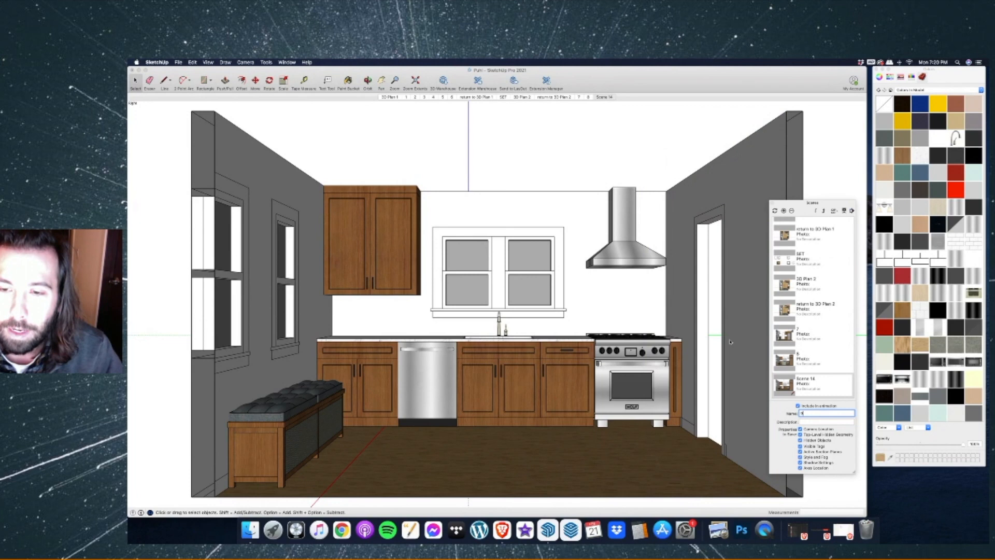
pyautogui.press('Return')
pyautogui.rightClick(605, 97)
pyautogui.click(622, 124)
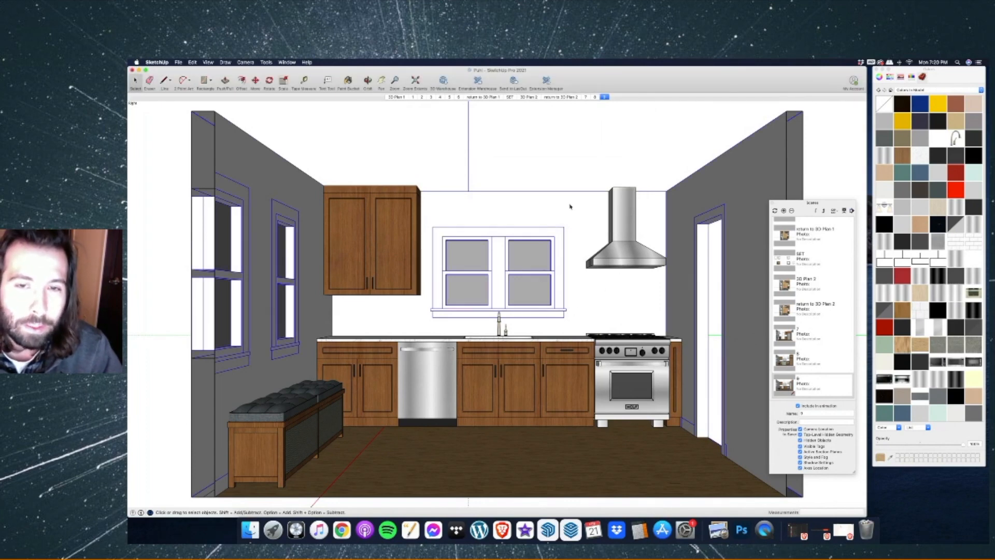
# Open the wall group and draw a rectangle on the back wall between the upper cabinet's bottom and the countertop.
pyautogui.doubleClick(570, 206)
pyautogui.doubleClick(468, 214)
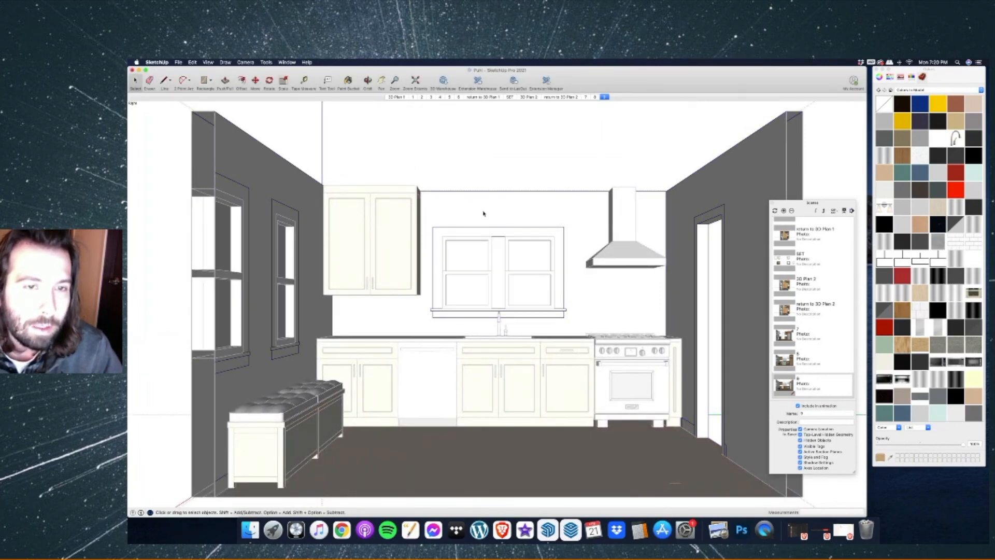
pyautogui.click(483, 213)
pyautogui.click(209, 88)
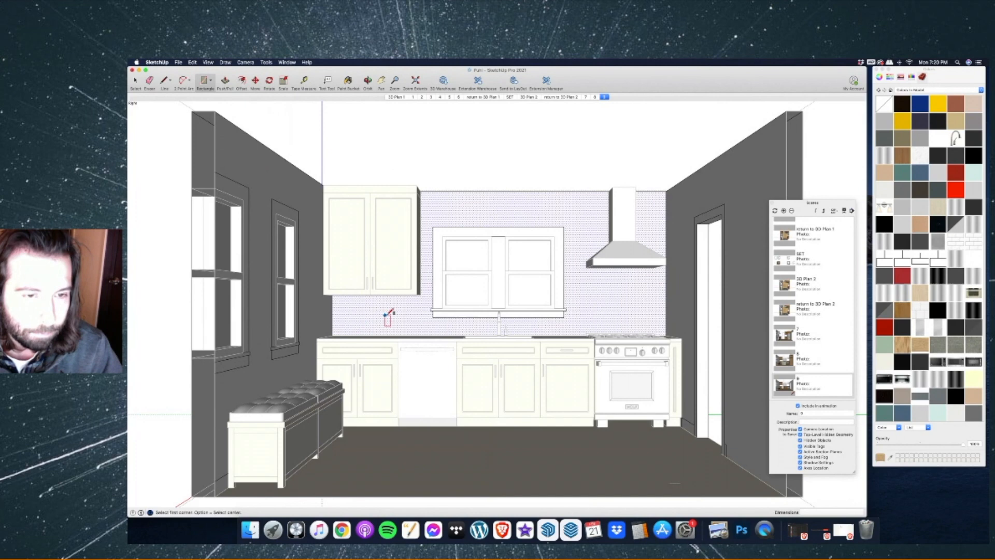
pyautogui.click(421, 293)
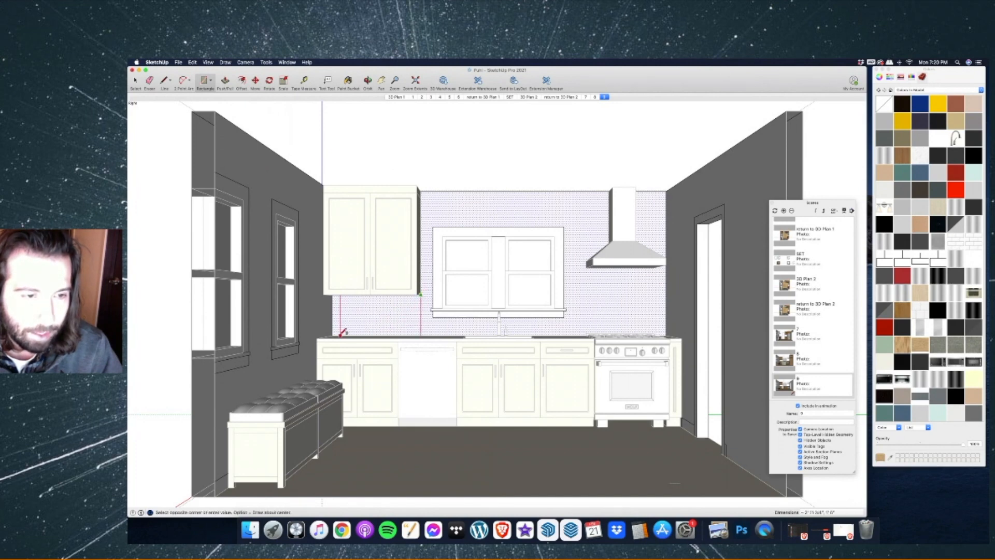
pyautogui.click(332, 336)
# Draw backsplash boundary lines along the upper cabinet's edge and the countertop, erase the dividing segment below the cabinet and select the wall face.
pyautogui.press('l')
pyautogui.click(422, 294)
pyautogui.click(420, 192)
pyautogui.click(420, 336)
pyautogui.click(698, 340)
pyautogui.click(149, 80)
pyautogui.click(421, 314)
pyautogui.press('space')
pyautogui.click(514, 216)
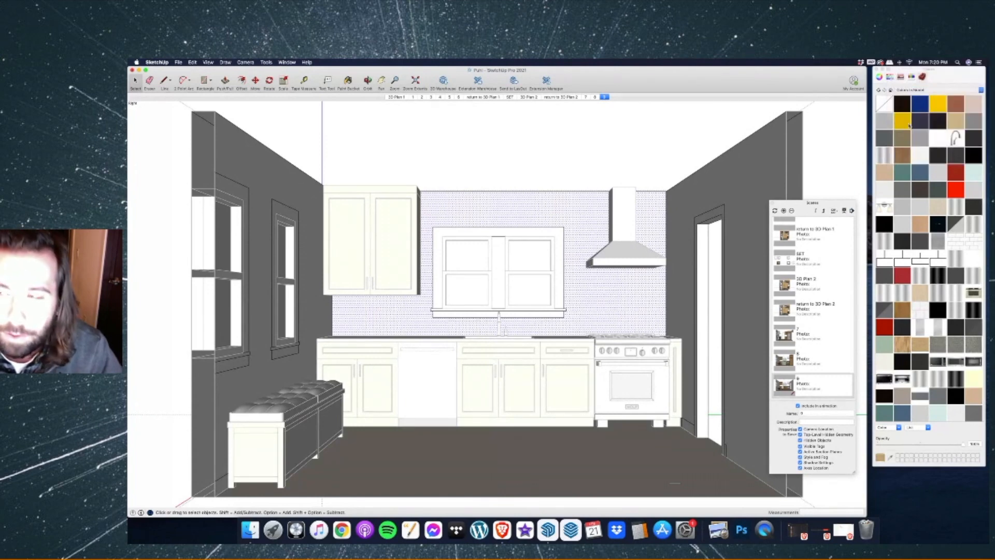
# Paint the back wall with the white subway tile pattern from the model's materials and leave the wall group.
pyautogui.click(910, 125)
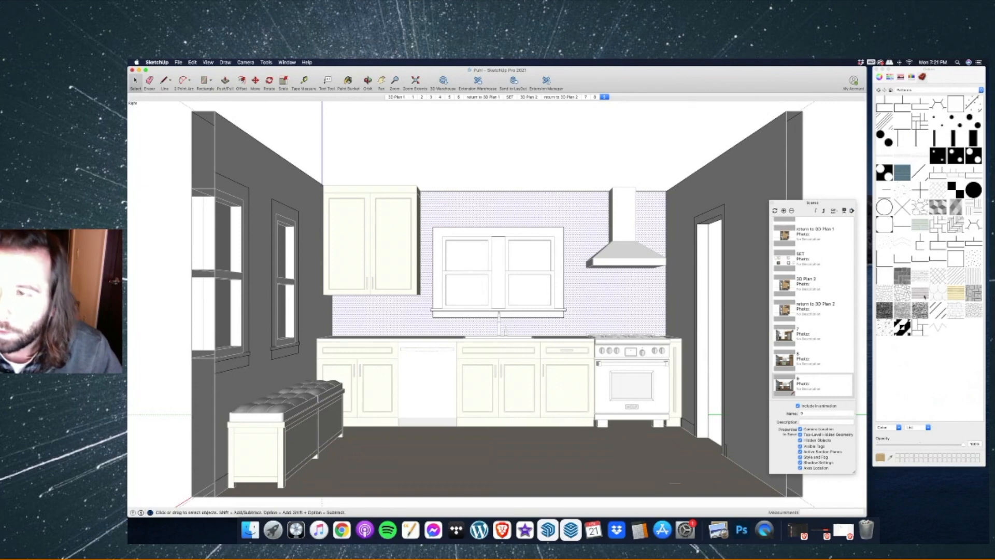
pyautogui.click(891, 90)
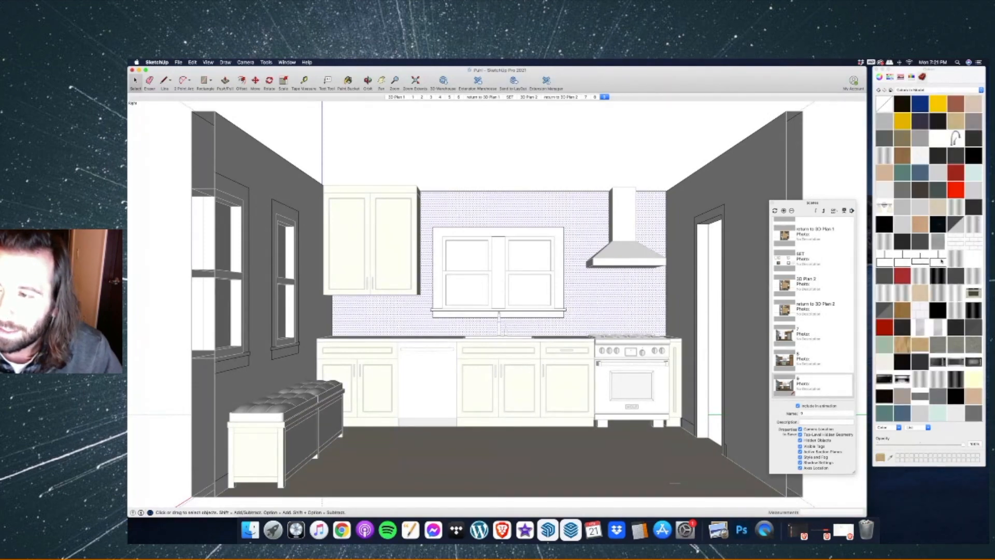
pyautogui.click(941, 262)
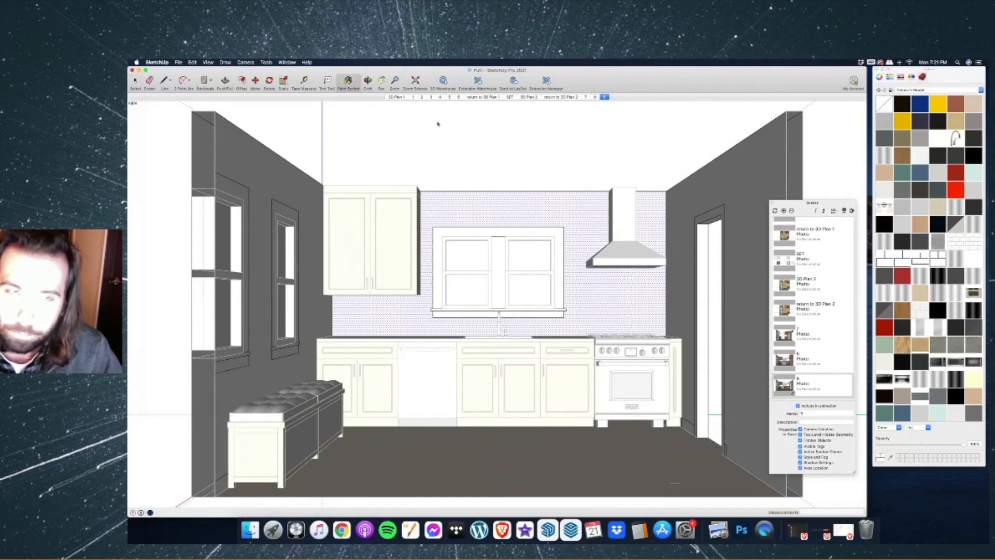
pyautogui.click(554, 205)
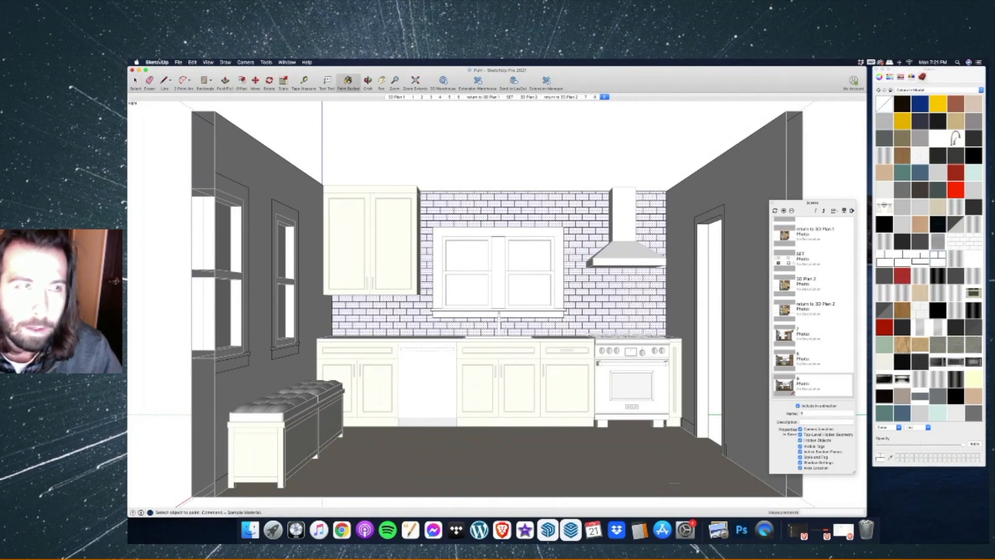
pyautogui.click(136, 82)
pyautogui.press('Escape')
pyautogui.press('Escape')
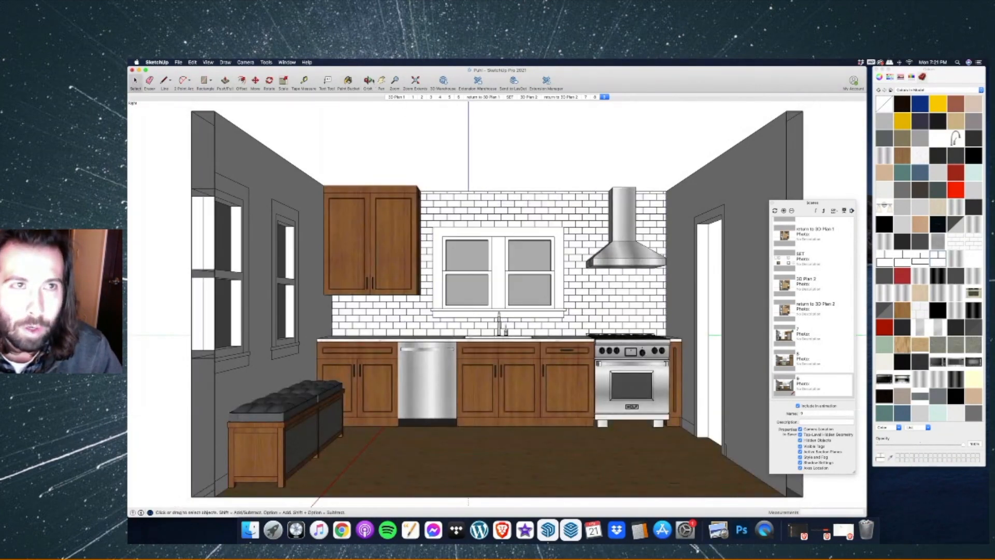
pyautogui.click(367, 80)
pyautogui.moveTo(453, 194); pyautogui.dragTo(451, 232)
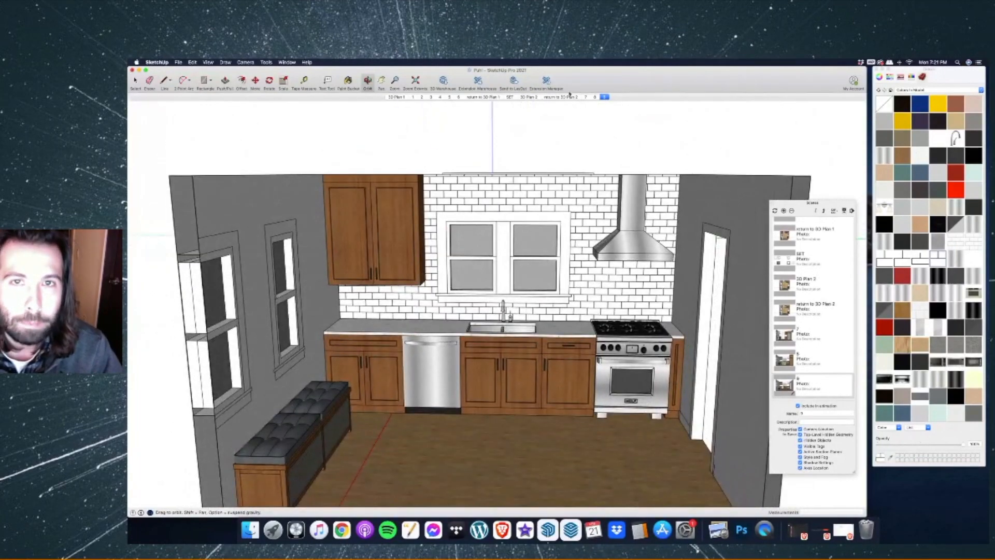
# Restore the "return to 3D Plan 2" scene and place a section plane on the outer face of the sink wall.
pyautogui.click(569, 98)
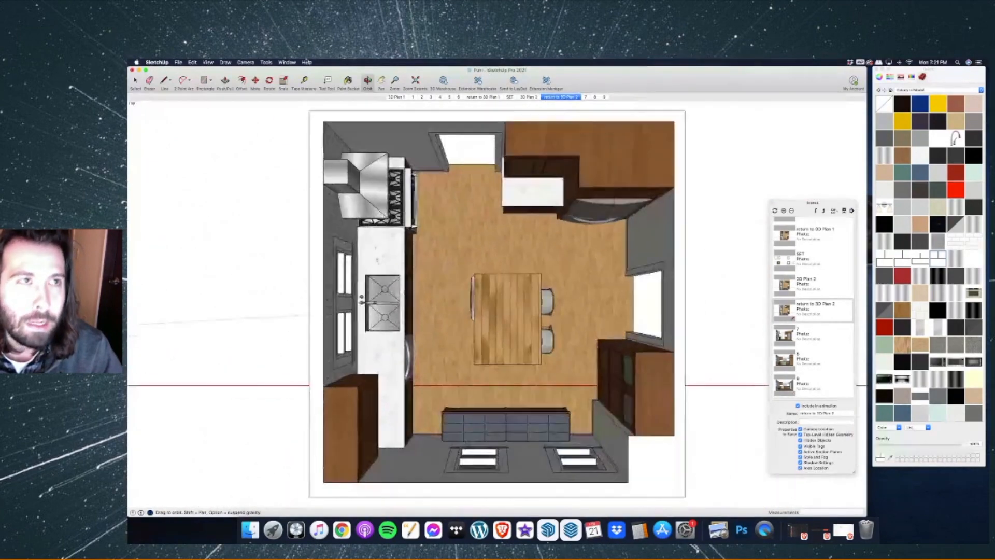
pyautogui.click(287, 62)
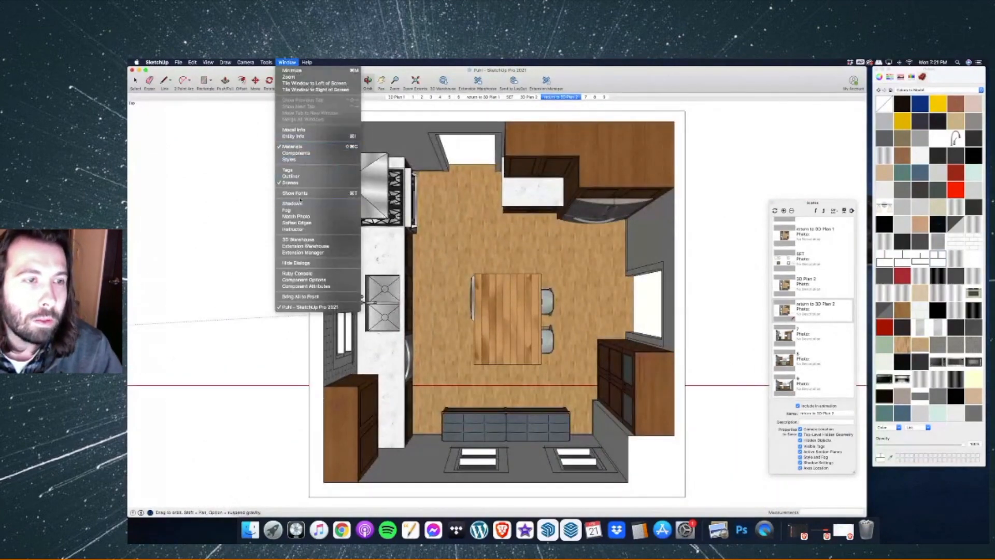
pyautogui.moveTo(267, 63)
pyautogui.click(275, 203)
pyautogui.scroll(-6, 689, 267)
pyautogui.scroll(4, 538, 275)
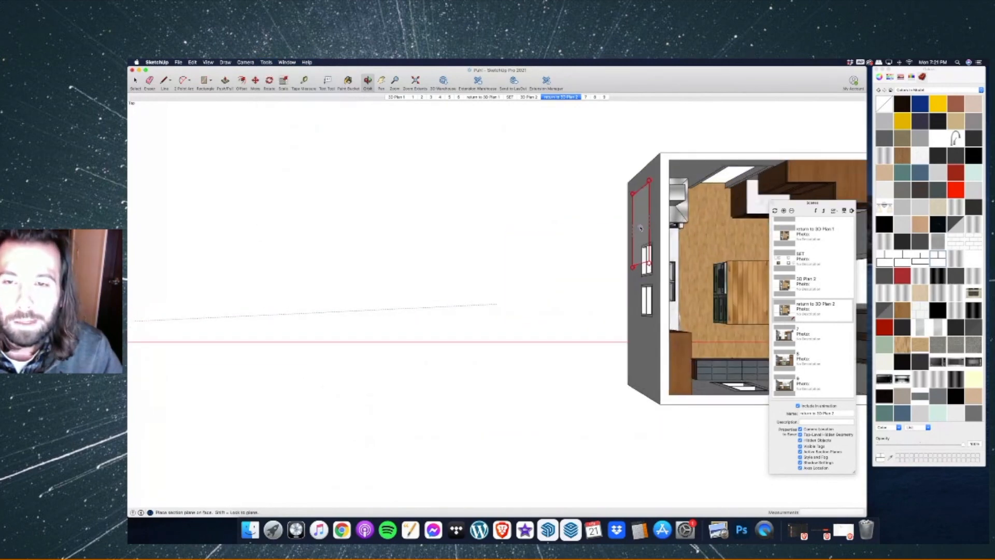
pyautogui.click(642, 222)
# Move the new section plane from the outer sink wall into the room, past the sink counter toward the island.
pyautogui.click(136, 81)
pyautogui.click(622, 130)
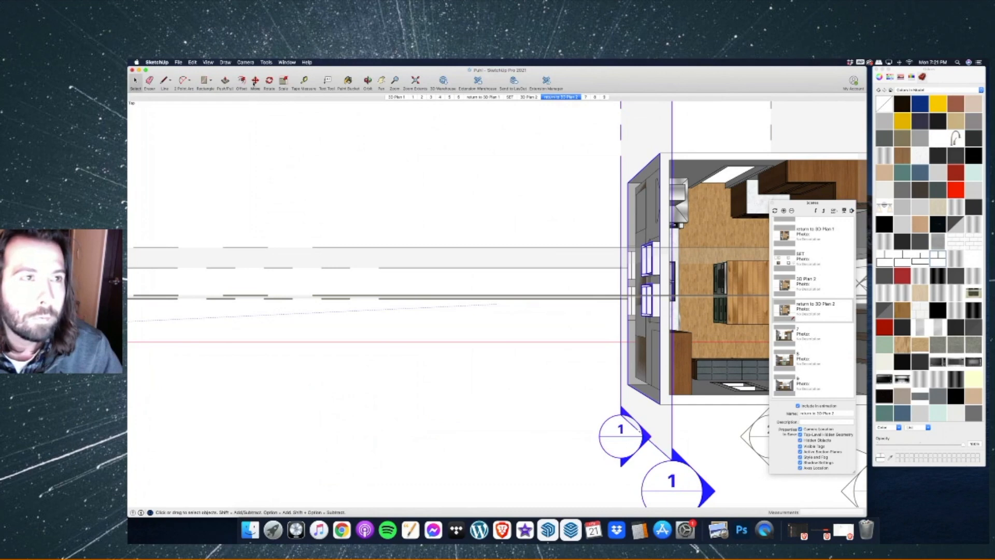
pyautogui.click(255, 80)
pyautogui.scroll(-2, 421, 188)
pyautogui.click(476, 156)
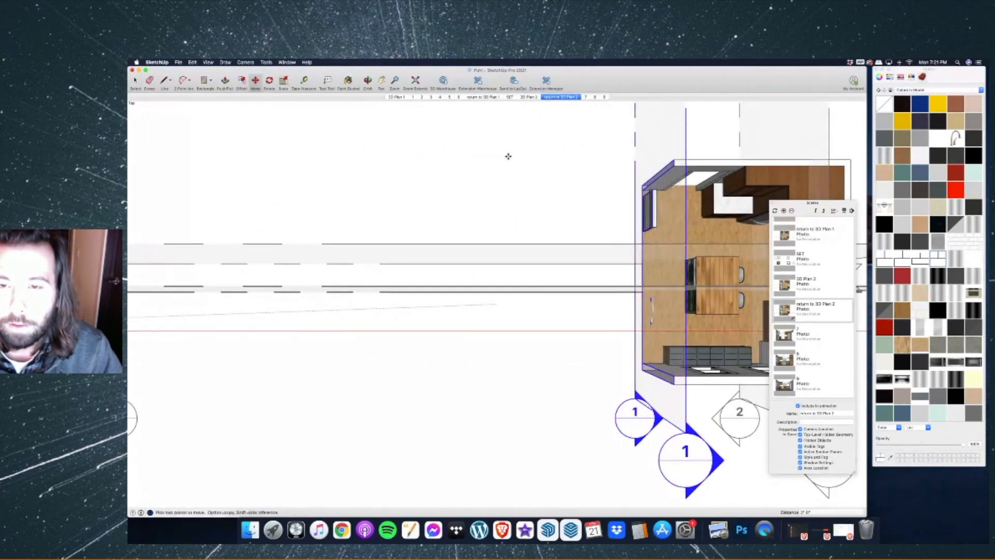
pyautogui.scroll(-2, 495, 165)
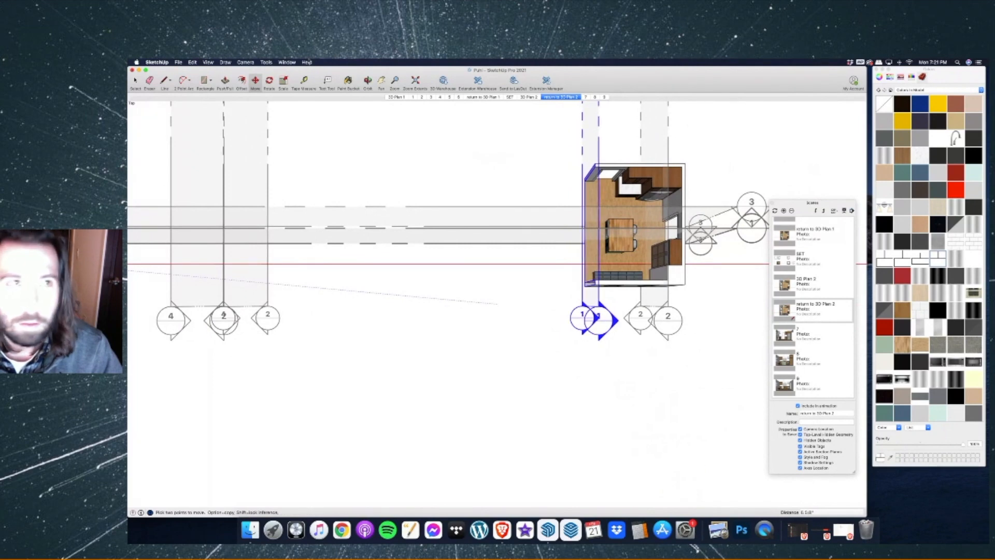
# Switch to the left view, turn off the section plane display and fit the cut kitchen in view.
pyautogui.click(246, 62)
pyautogui.moveTo(274, 83)
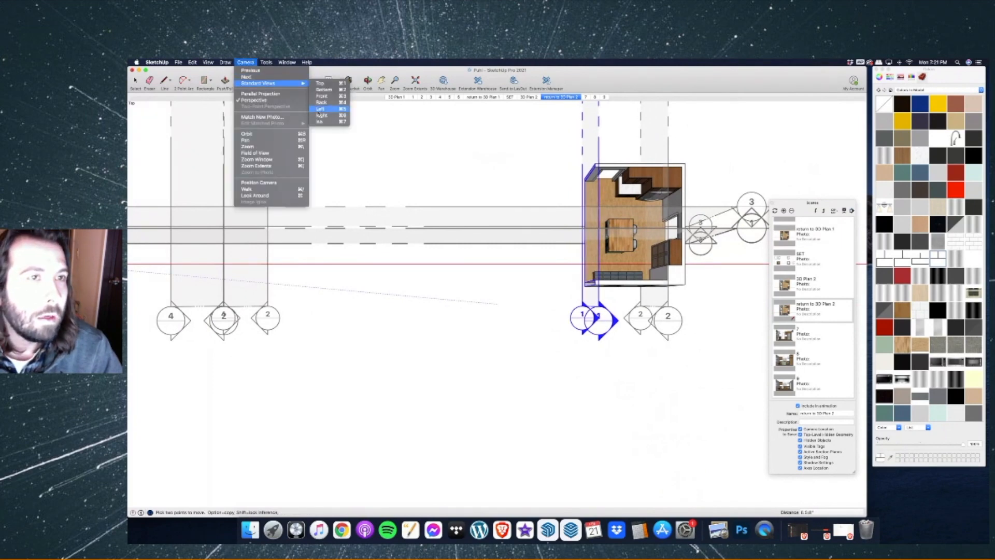
pyautogui.click(322, 109)
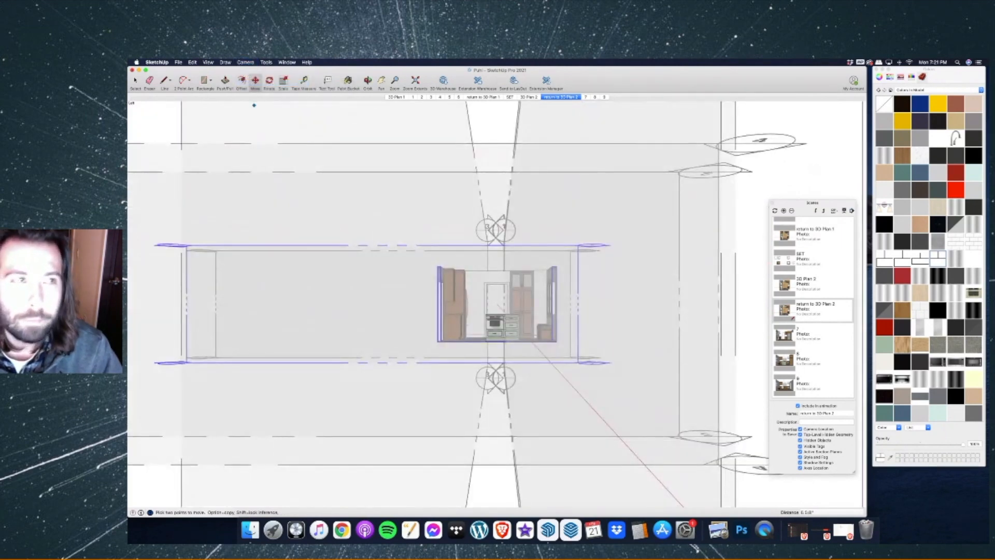
pyautogui.click(208, 62)
pyautogui.click(223, 117)
pyautogui.press('space')
pyautogui.click(421, 82)
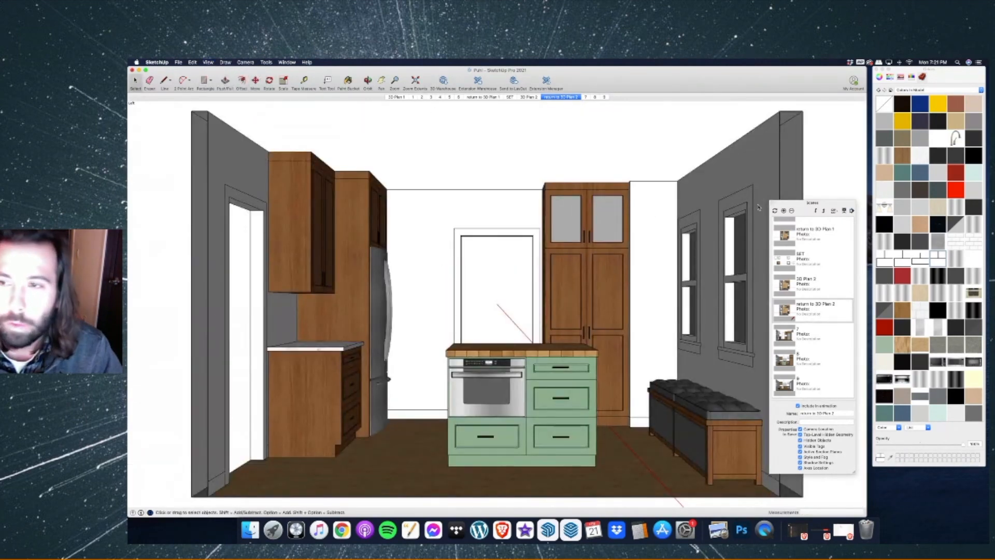
# Save the current left view of the cut kitchen as a new scene named 10.
pyautogui.moveTo(772, 205); pyautogui.dragTo(170, 159)
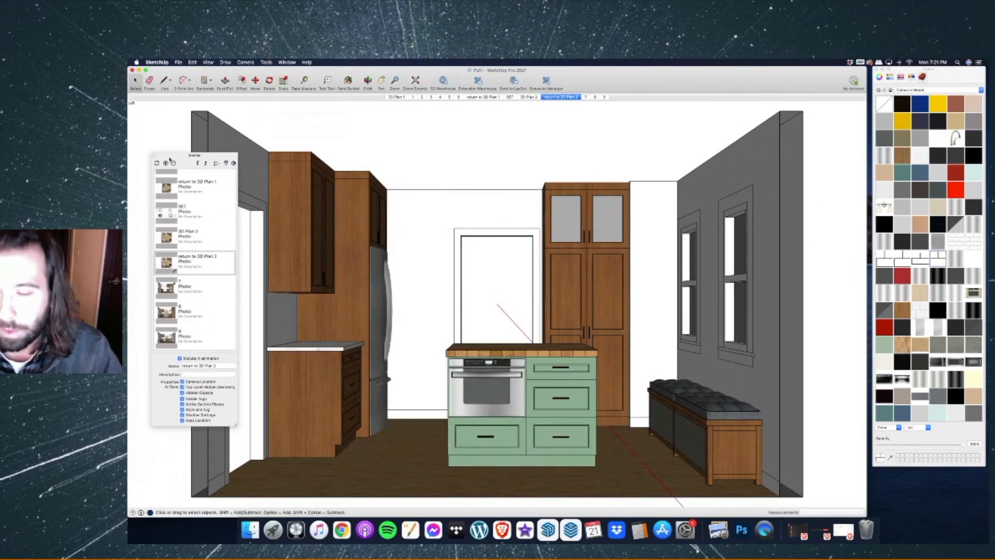
pyautogui.moveTo(184, 157); pyautogui.dragTo(178, 119)
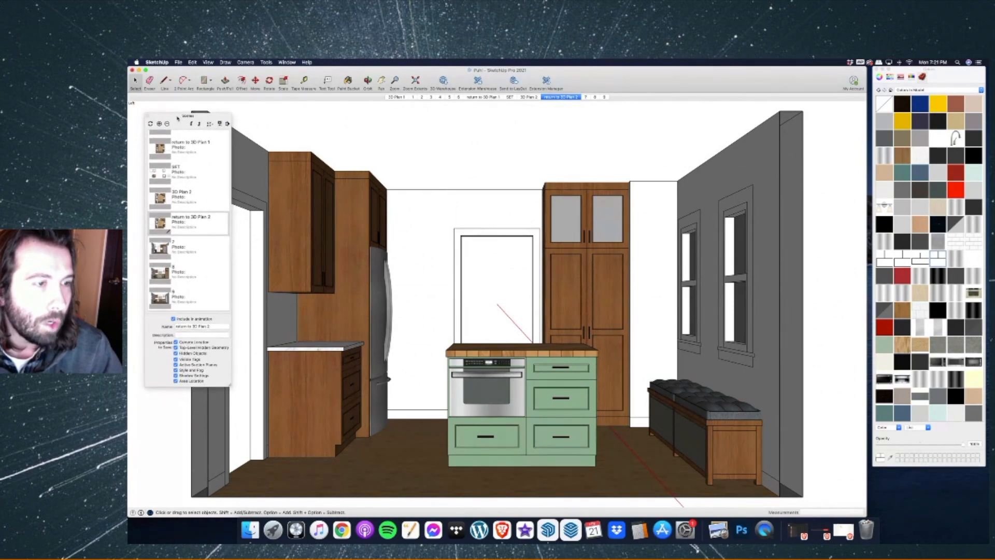
pyautogui.click(159, 124)
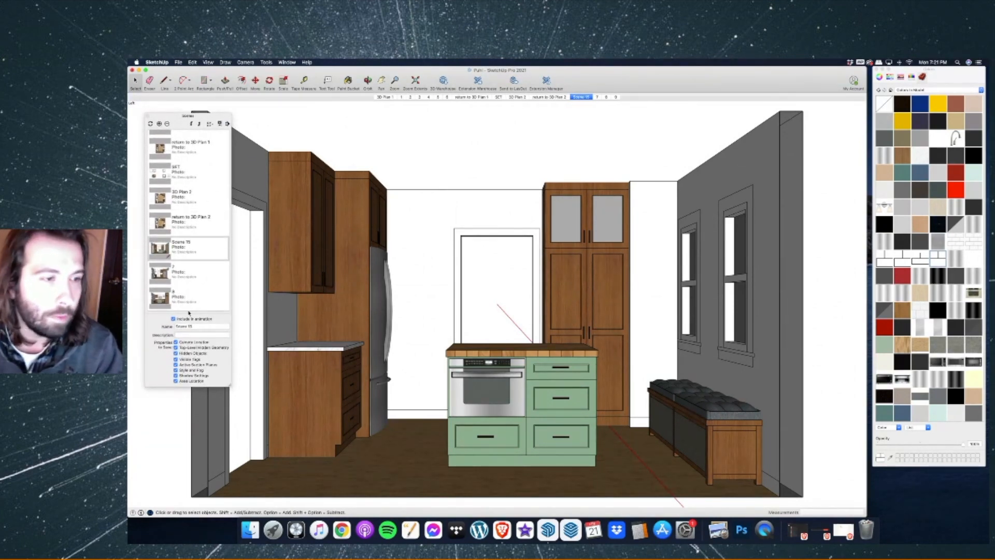
pyautogui.click(200, 326)
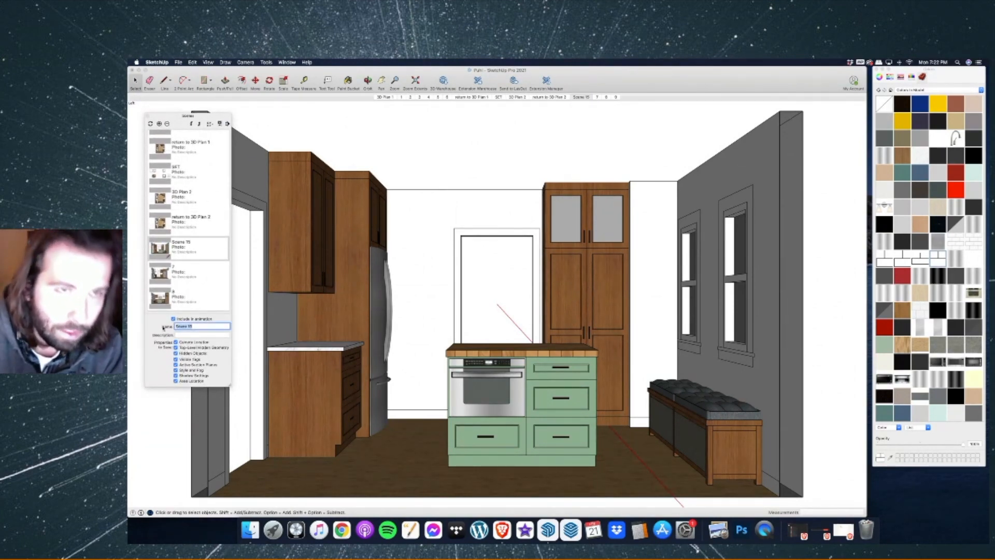
pyautogui.write('10')
pyautogui.press('Return')
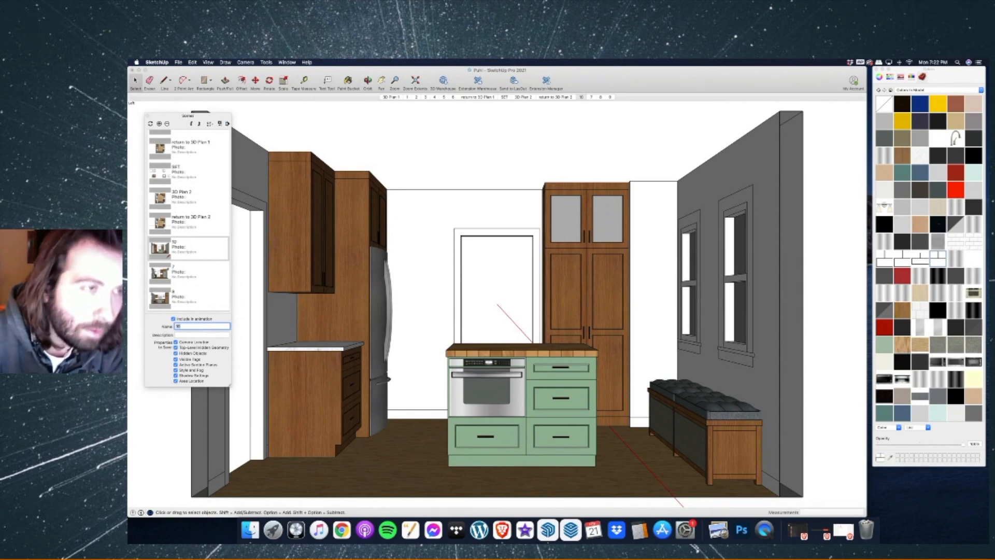
# Reorder the scenes so that scene 10 comes directly after scene 9.
pyautogui.click(192, 124)
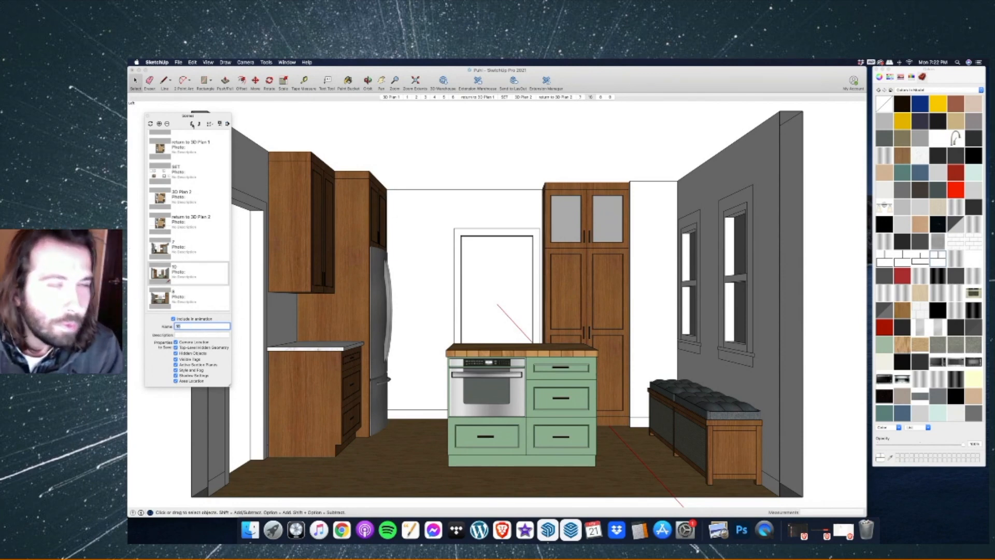
pyautogui.click(193, 124)
pyautogui.click(192, 124)
pyautogui.press('Return')
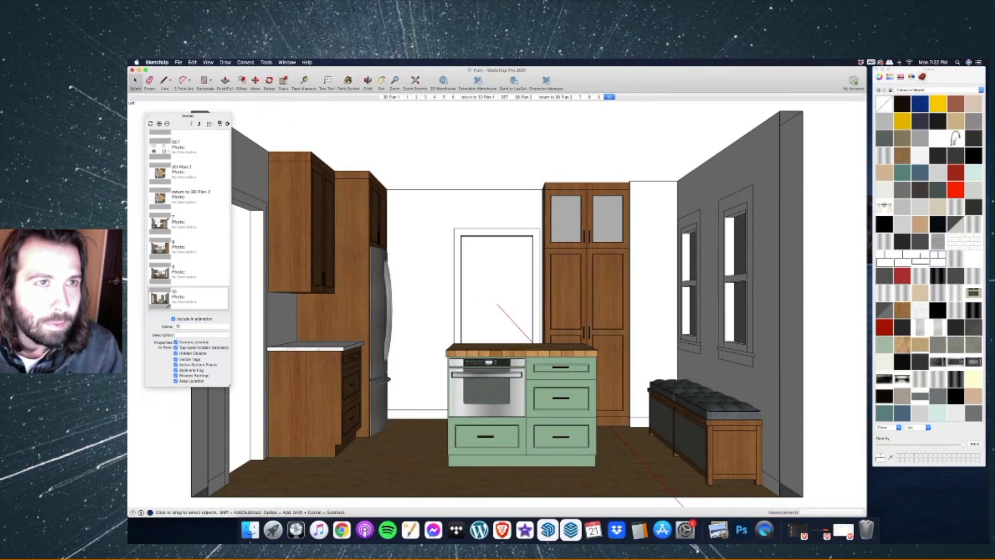
# Place a section plane on the outer face of the two-window wall behind the bench.
pyautogui.click(368, 81)
pyautogui.moveTo(568, 195); pyautogui.dragTo(408, 213)
pyautogui.scroll(-5, 408, 213)
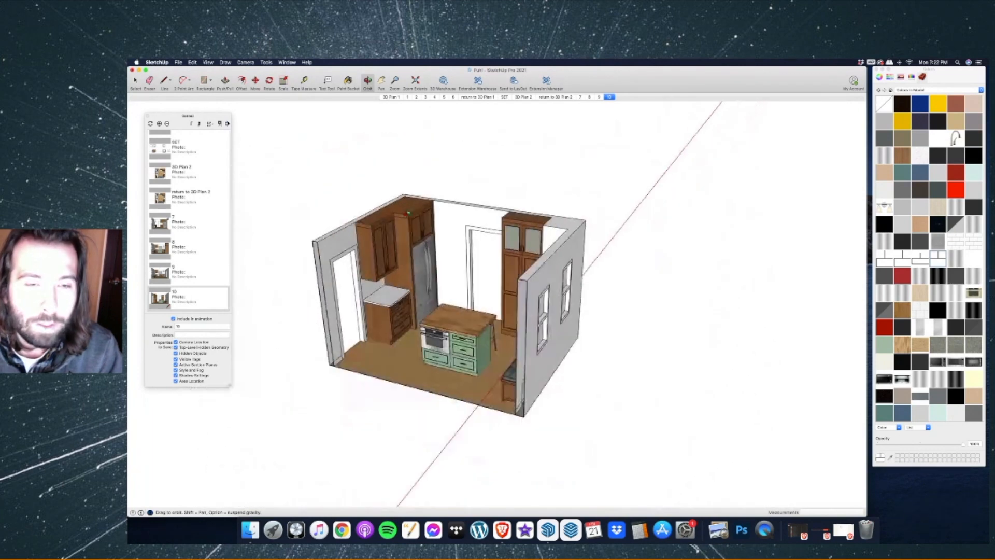
pyautogui.click(258, 61)
pyautogui.click(280, 204)
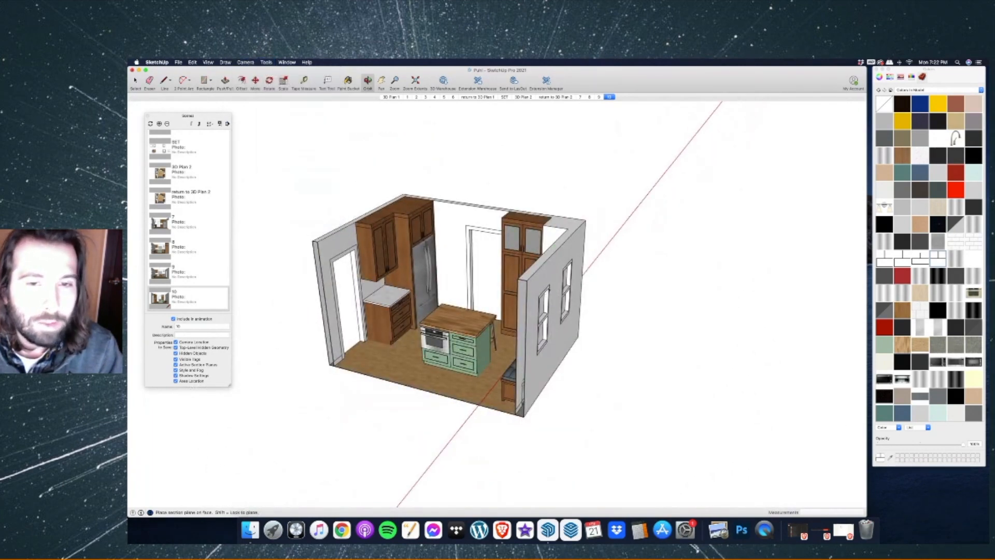
pyautogui.click(553, 284)
# Move the new section plane from the two-window wall into the room, past the bench.
pyautogui.click(135, 82)
pyautogui.click(574, 170)
pyautogui.press('m')
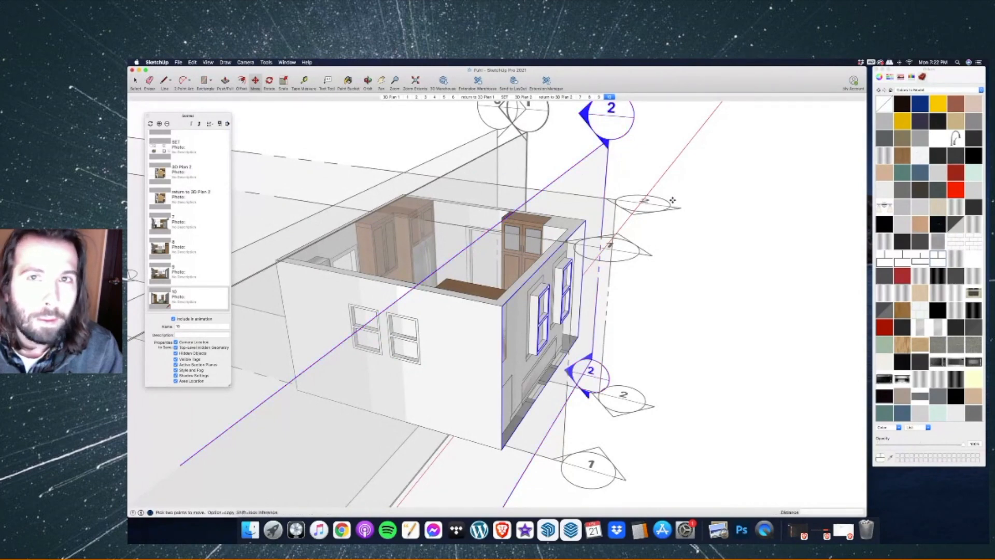
pyautogui.click(677, 201)
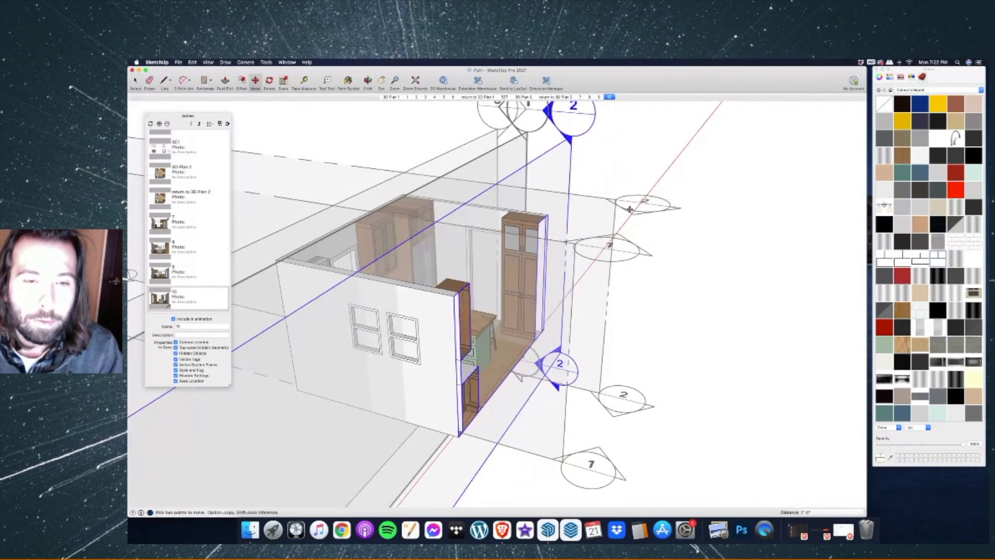
# Turn off the section plane display and switch the camera to the front standard view.
pyautogui.click(245, 62)
pyautogui.moveTo(270, 84)
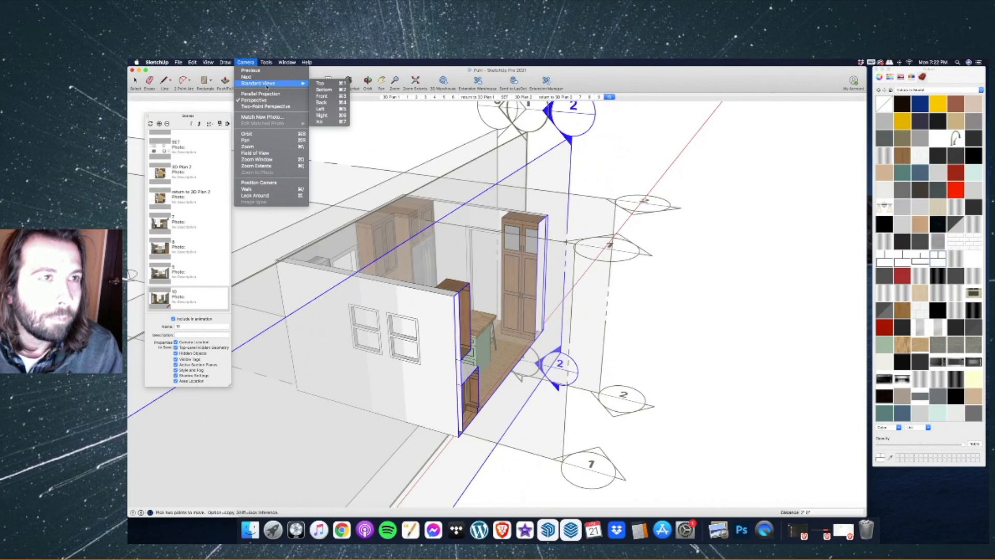
pyautogui.click(328, 104)
pyautogui.click(208, 62)
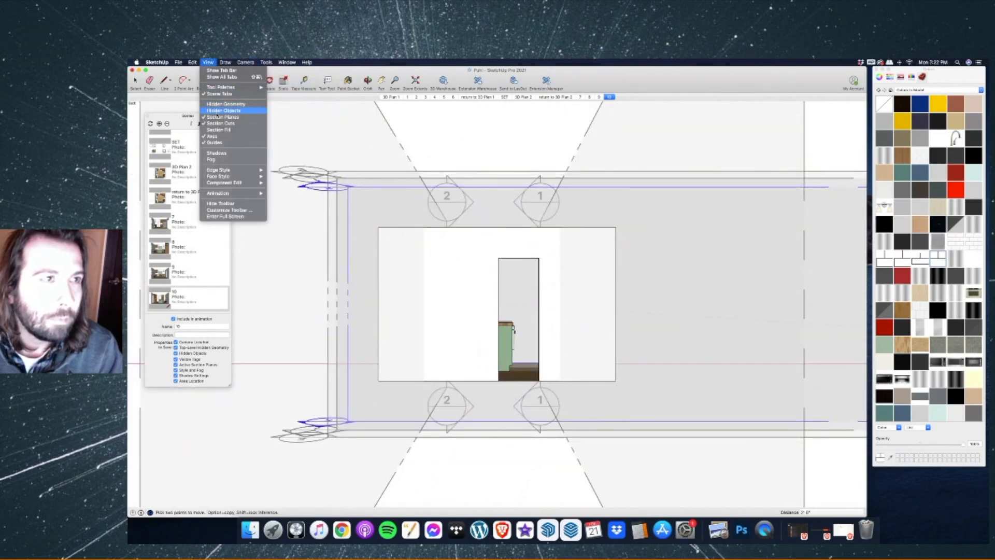
pyautogui.click(227, 117)
pyautogui.click(246, 62)
pyautogui.moveTo(267, 83)
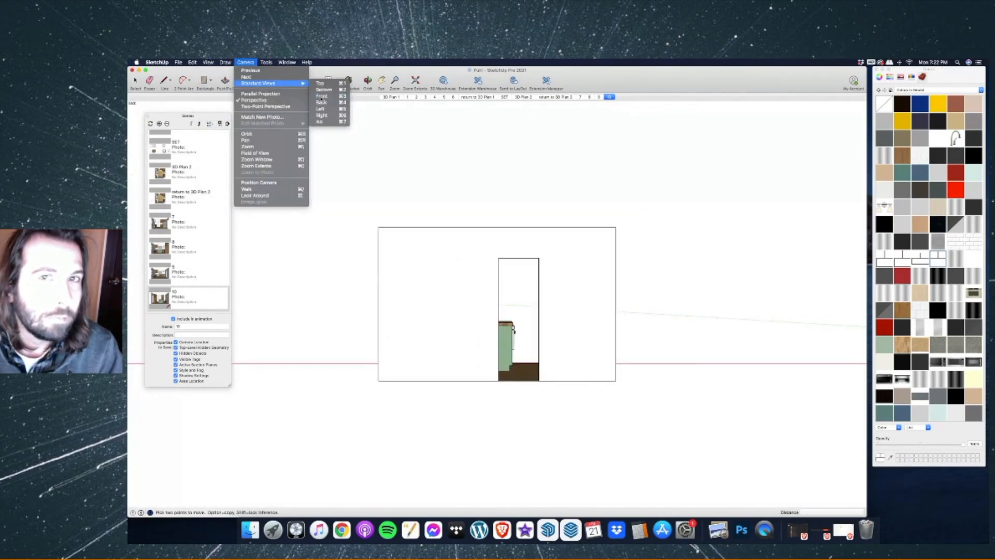
pyautogui.click(324, 97)
# Fill the window with the front view of the cut kitchen and save it as a new scene named 11.
pyautogui.scroll(4, 475, 285)
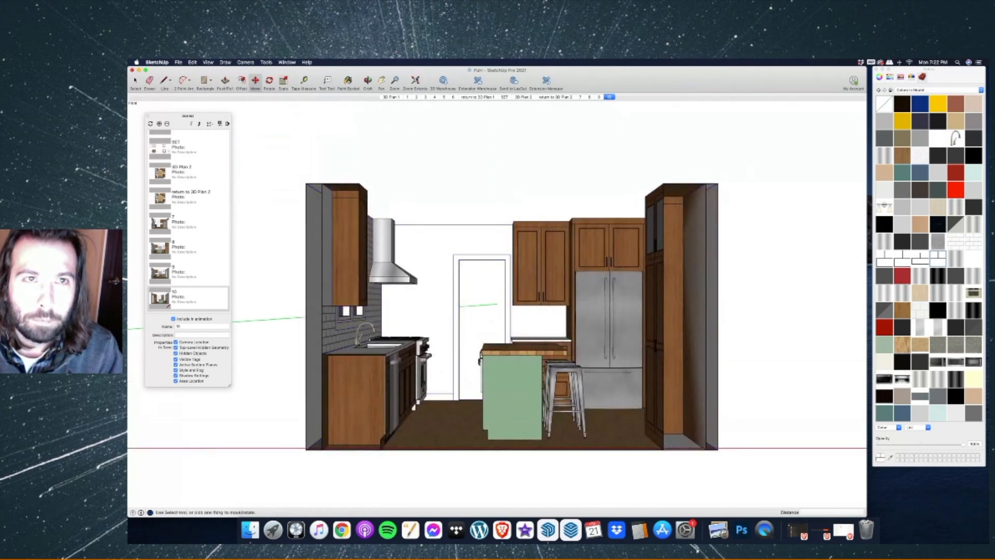
pyautogui.scroll(3, 545, 346)
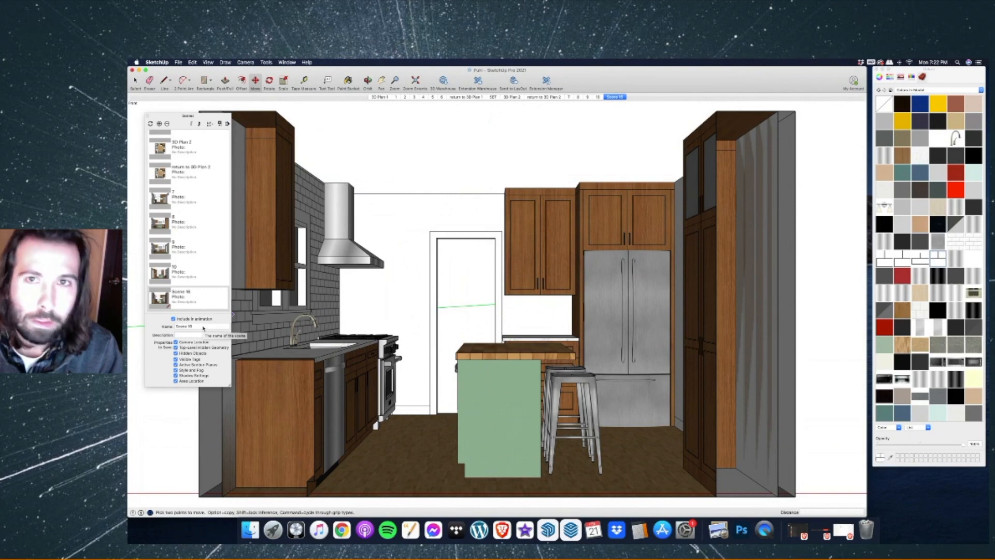
pyautogui.click(203, 327)
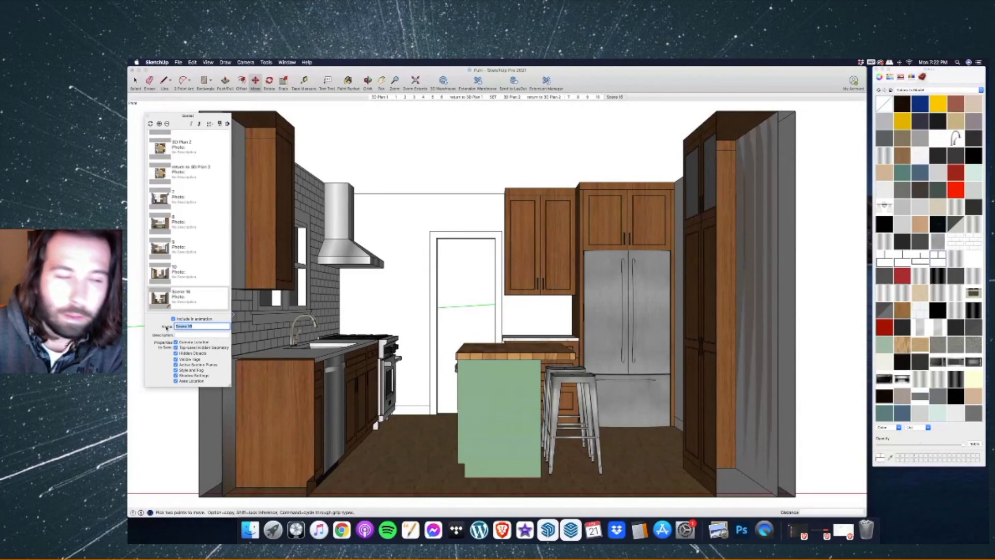
pyautogui.press('Return')
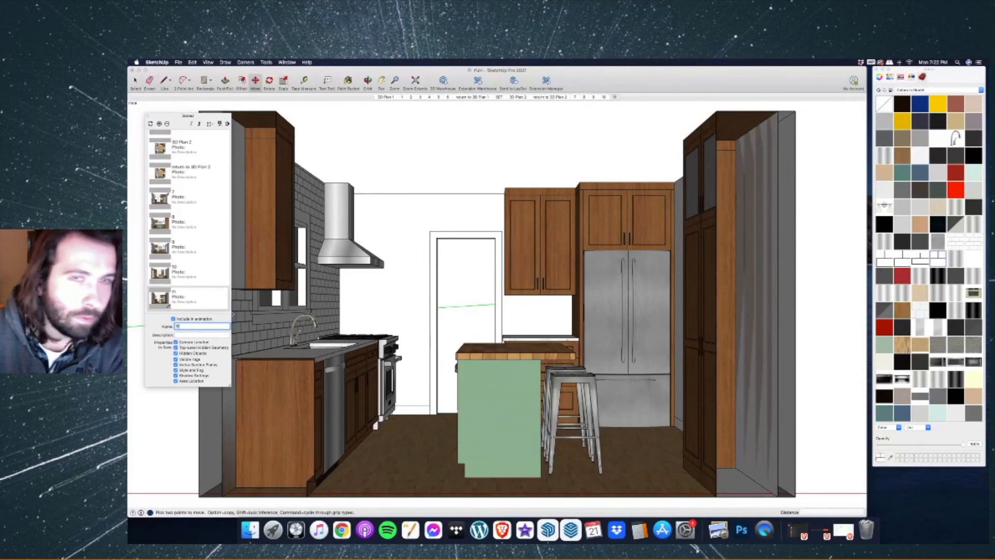
# Move the "return to 3D Plan 2" scene to the end of the scene order, after scene 11.
pyautogui.click(543, 97)
pyautogui.click(191, 123)
pyautogui.click(191, 124)
pyautogui.click(191, 123)
pyautogui.click(191, 123)
pyautogui.click(192, 123)
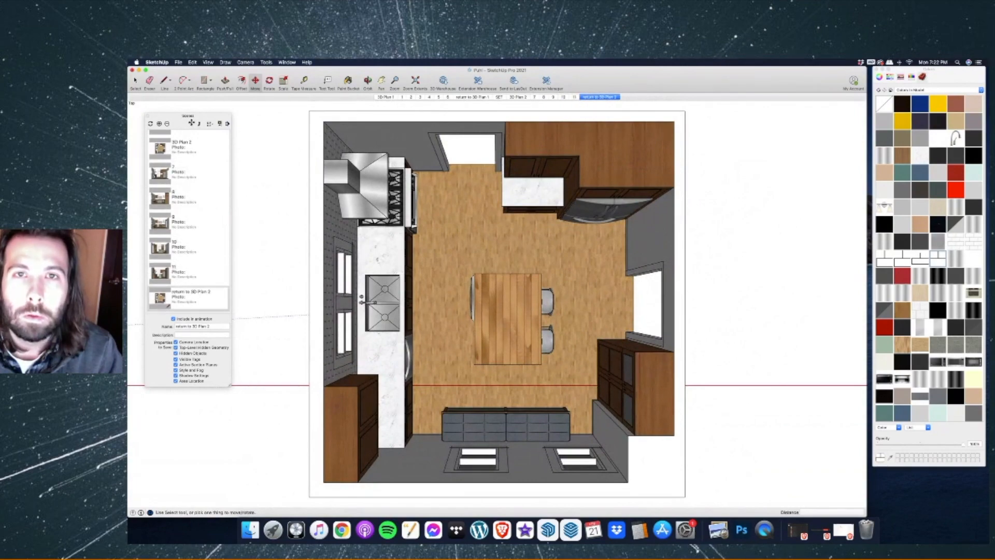
# Open scene 7, hide the stools in front of the drawer cabinet and update the scene.
pyautogui.click(520, 98)
pyautogui.click(536, 97)
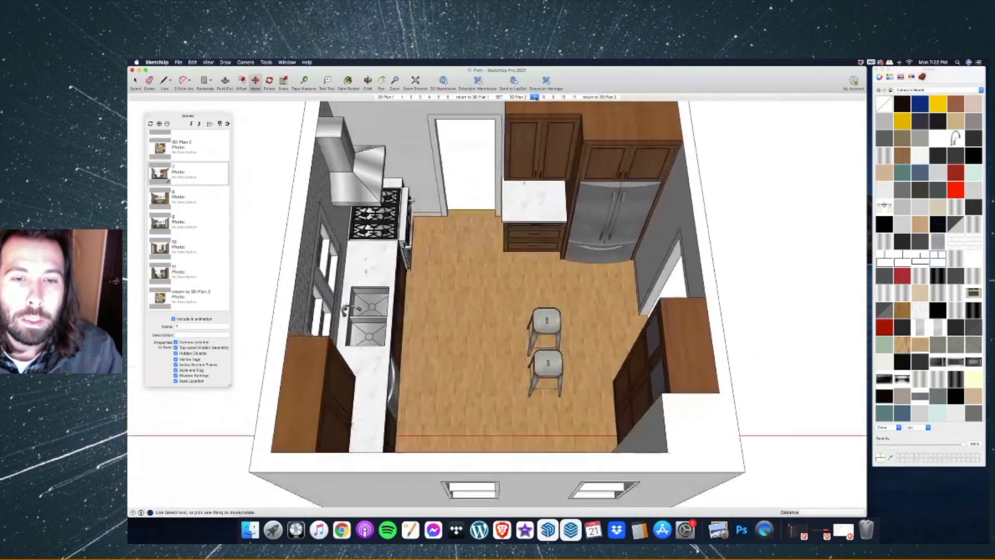
pyautogui.press('space')
pyautogui.rightClick(567, 388)
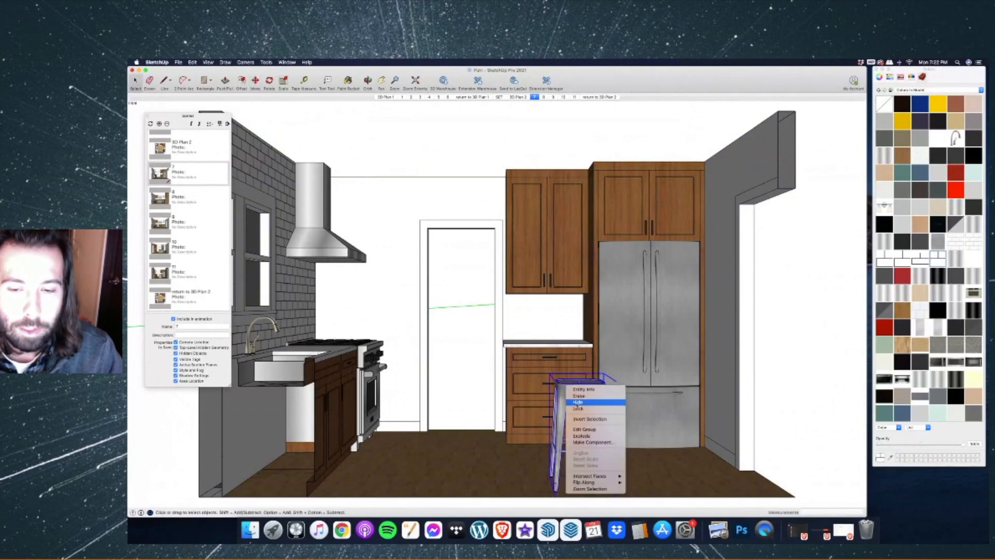
pyautogui.click(578, 403)
pyautogui.rightClick(534, 96)
pyautogui.click(550, 124)
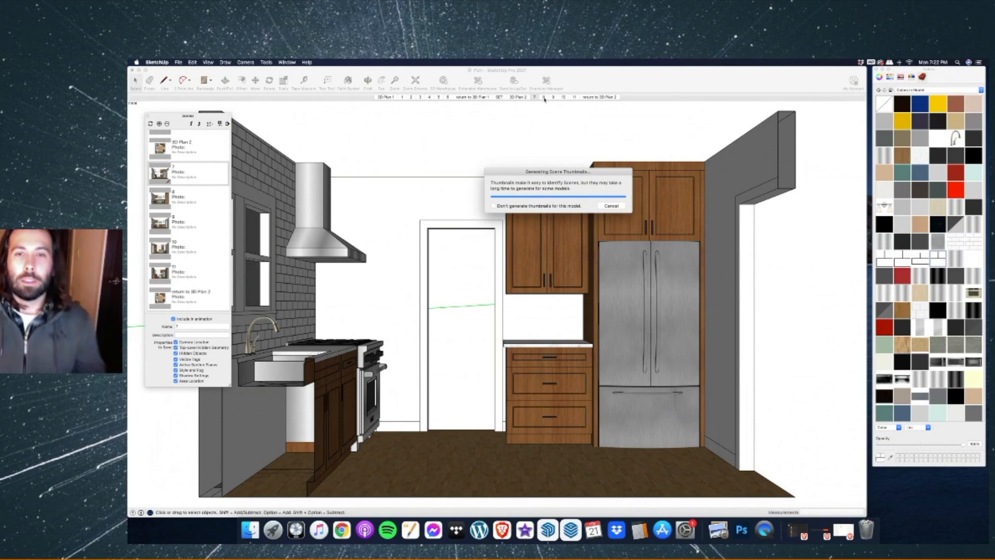
# Step through scenes 8 to 11 and update scene 11 with the left view stored in scene 10.
pyautogui.click(543, 97)
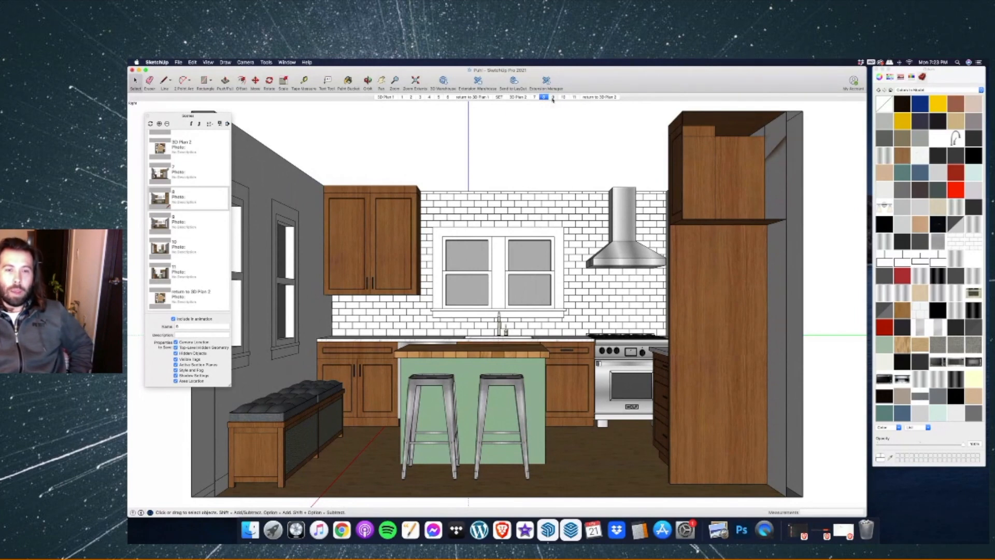
pyautogui.click(552, 97)
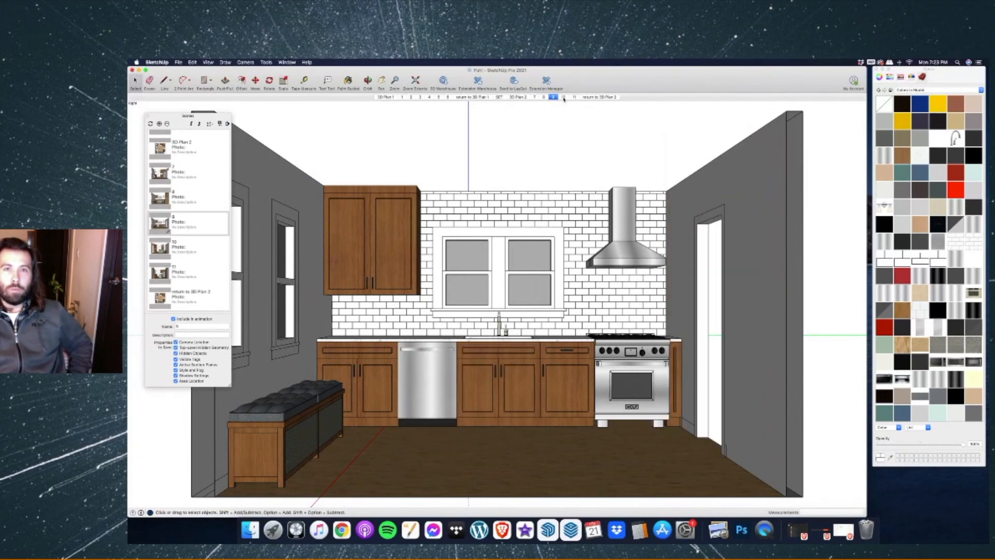
pyautogui.click(563, 98)
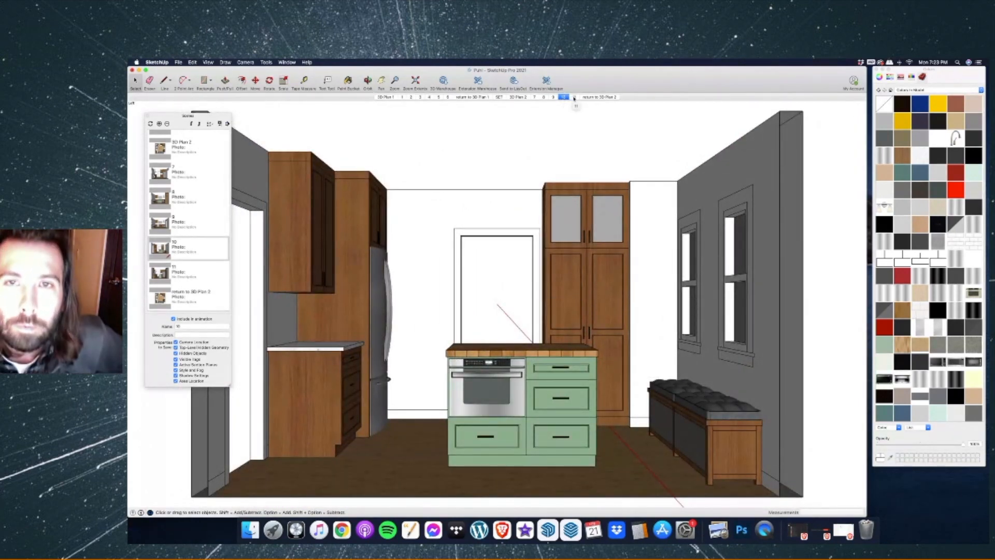
pyautogui.click(575, 97)
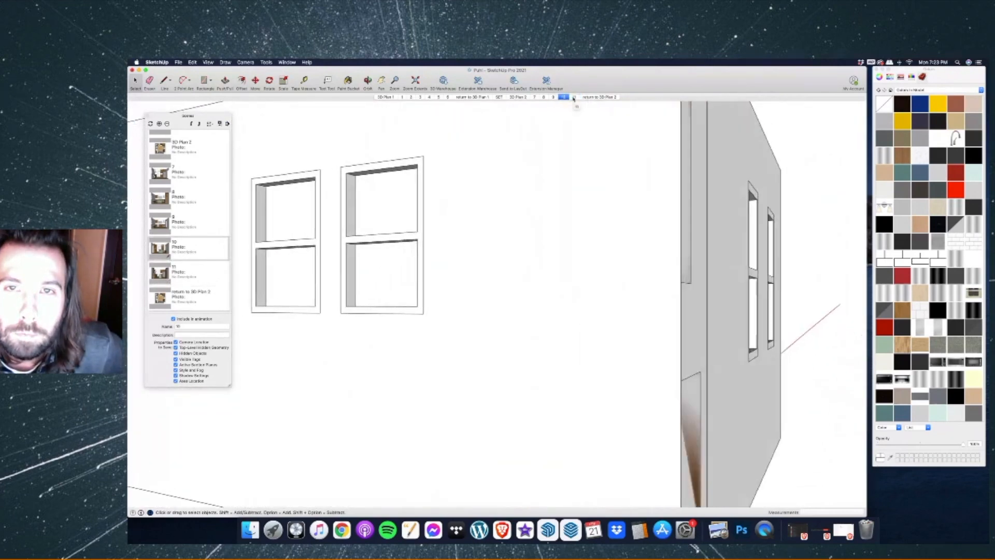
pyautogui.rightClick(575, 98)
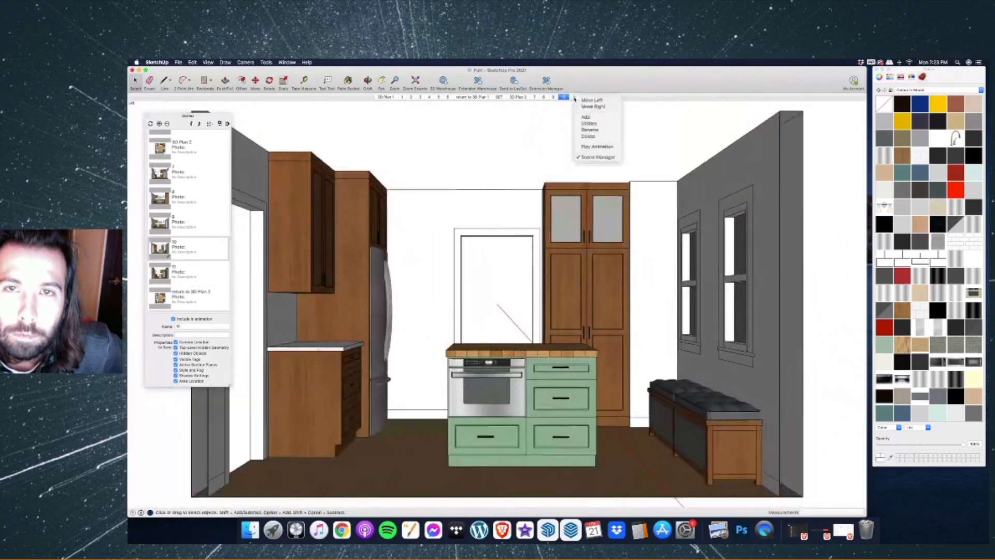
pyautogui.click(574, 124)
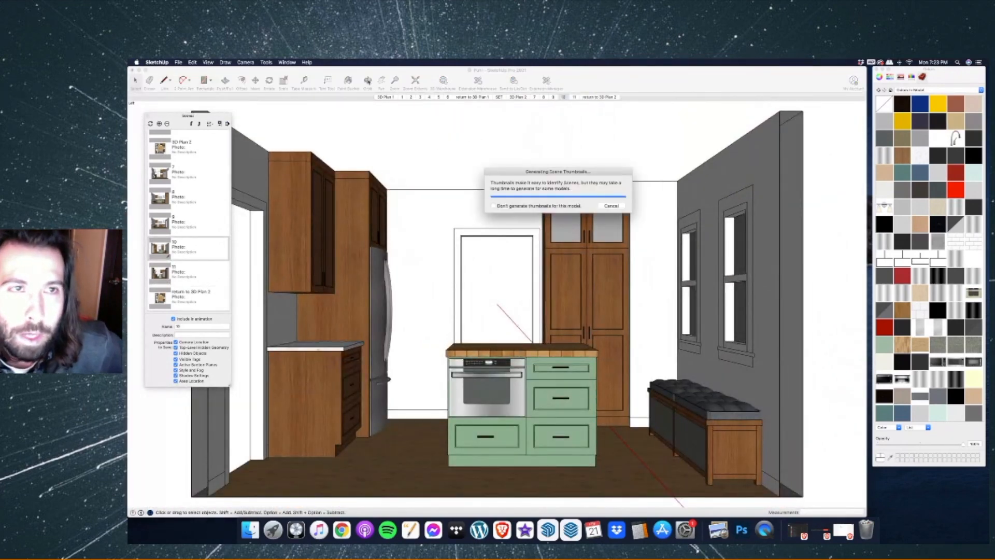
# Place a section plane on the outer face of the wall behind the range and refrigerator, next to the doorway.
pyautogui.click(368, 81)
pyautogui.moveTo(402, 163); pyautogui.dragTo(584, 244)
pyautogui.scroll(-5, 584, 244)
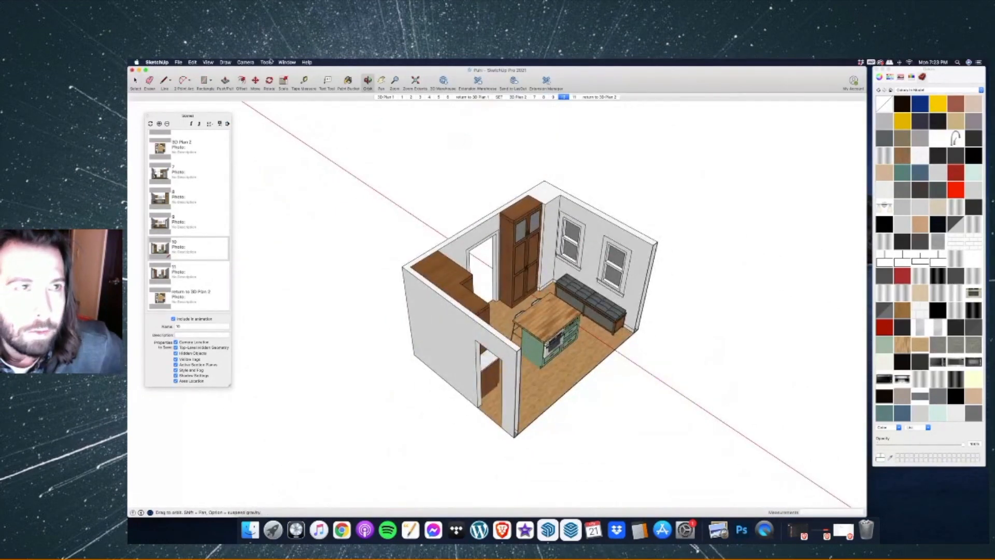
pyautogui.click(277, 63)
pyautogui.click(282, 204)
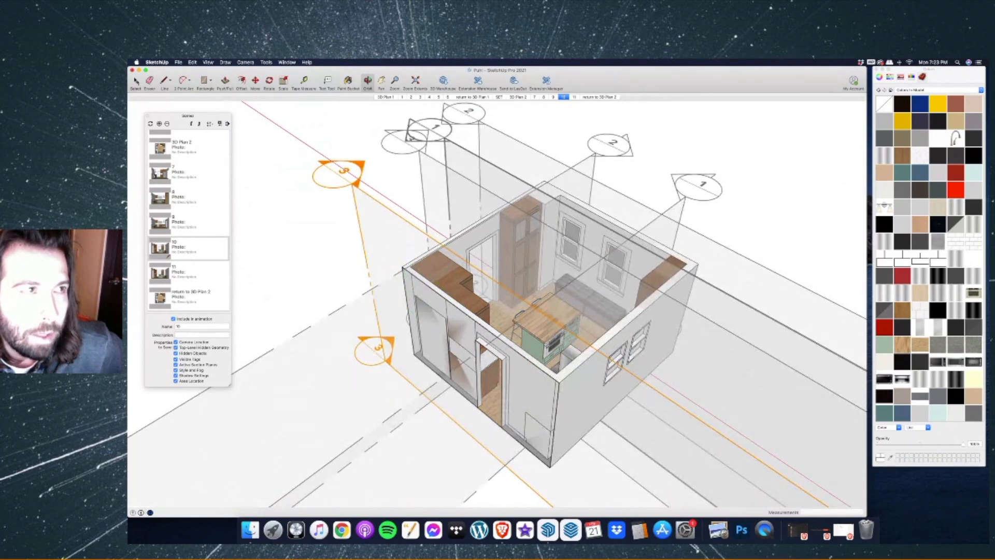
pyautogui.press('space')
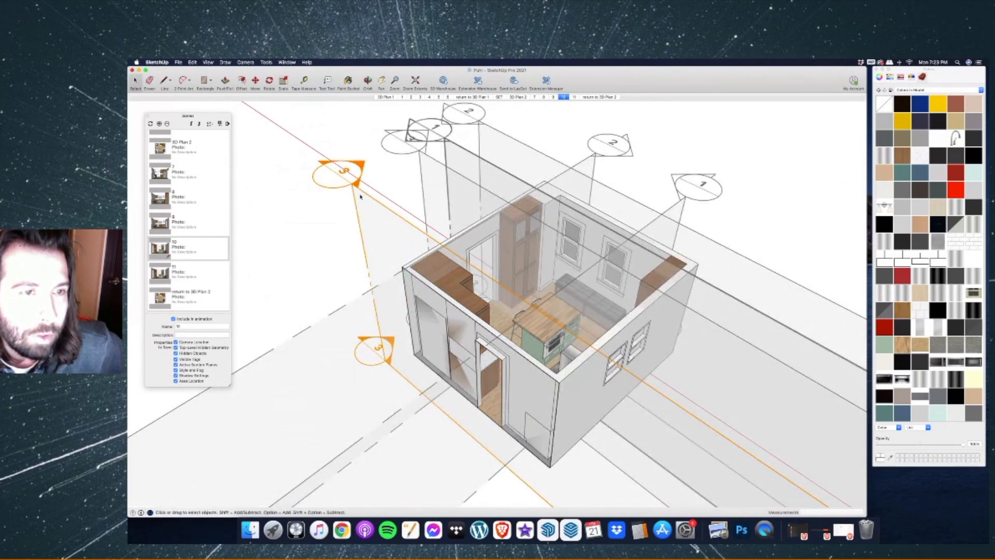
# Move the new section plane from the doorway wall into the room, past the refrigerator and range.
pyautogui.click(359, 195)
pyautogui.click(255, 81)
pyautogui.click(364, 224)
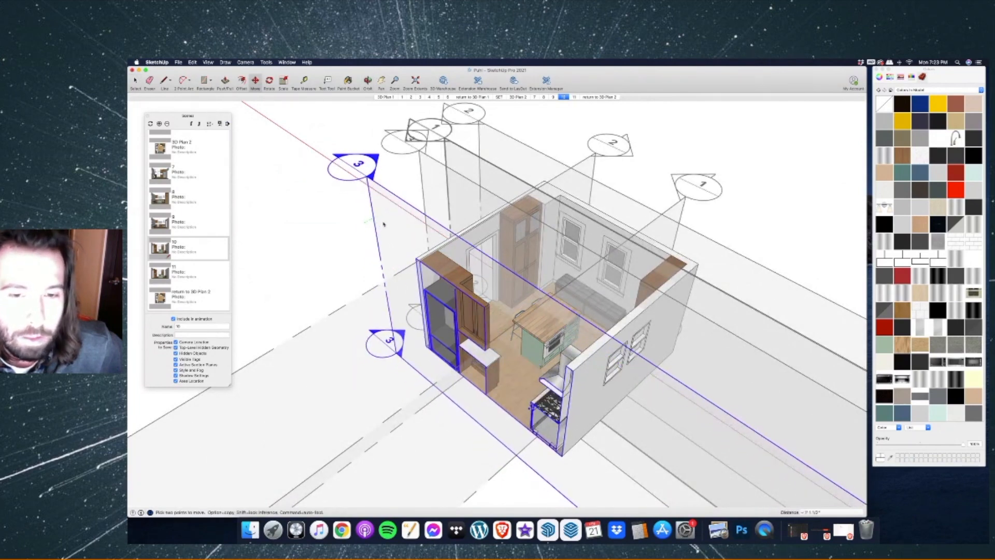
# Switch the camera to the back standard view and turn off the section plane display.
pyautogui.click(246, 63)
pyautogui.click(321, 103)
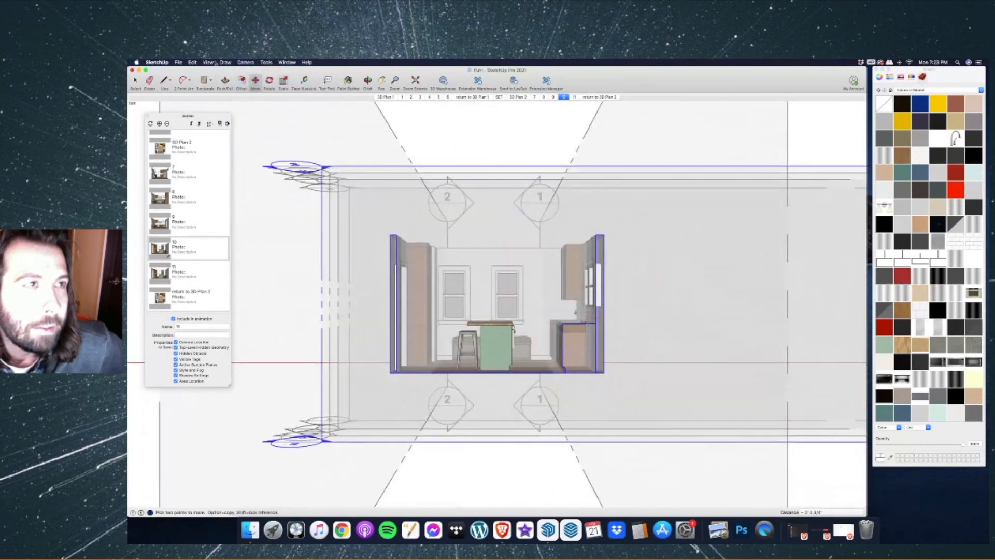
pyautogui.click(246, 62)
pyautogui.click(260, 94)
pyautogui.press('space')
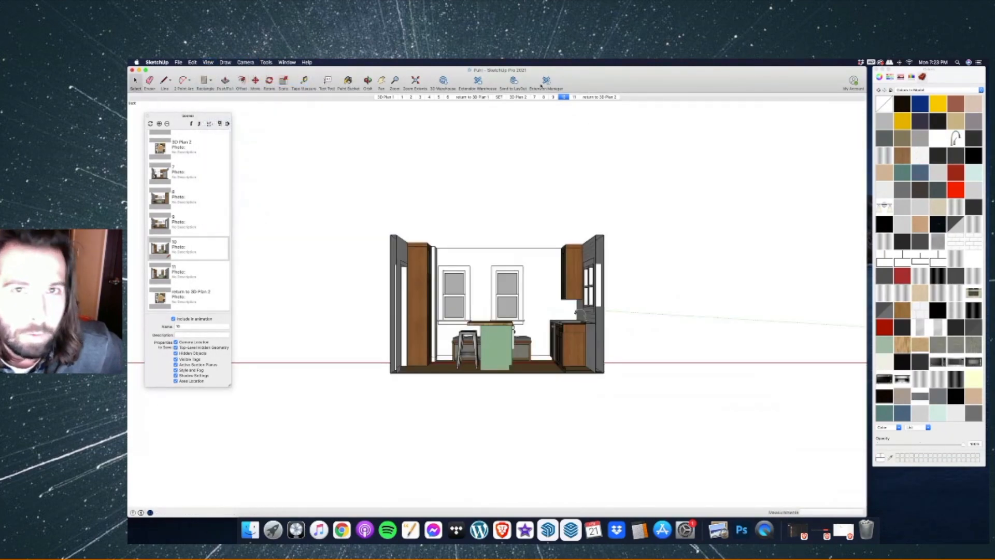
# Update scene 10 with the back section view, zoomed so the whole kitchen fills the view.
pyautogui.rightClick(564, 97)
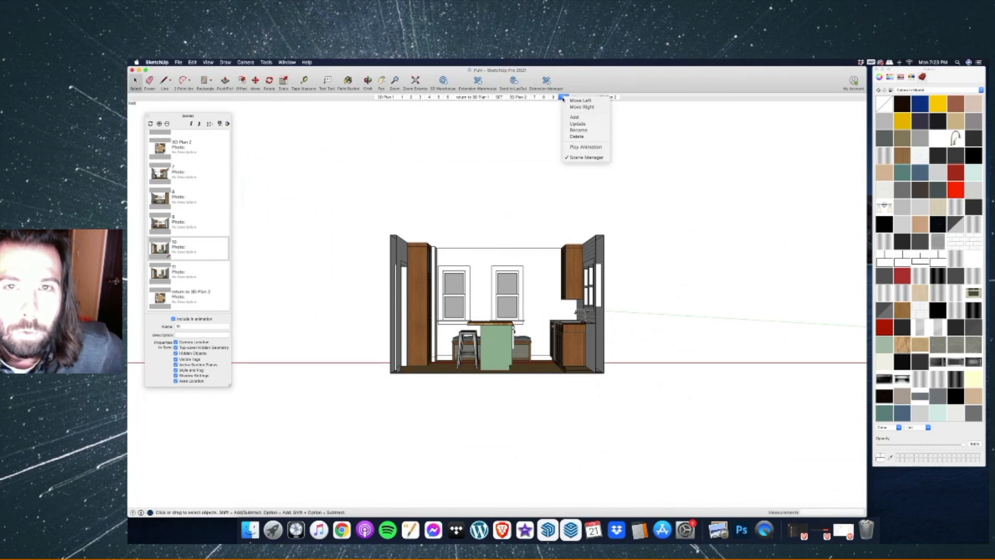
pyautogui.click(576, 122)
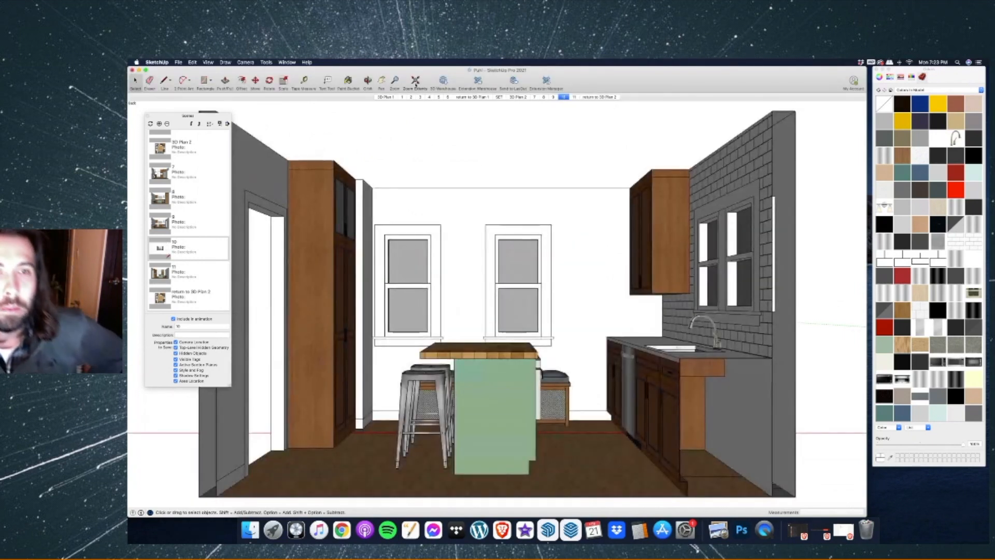
pyautogui.rightClick(563, 97)
pyautogui.click(580, 124)
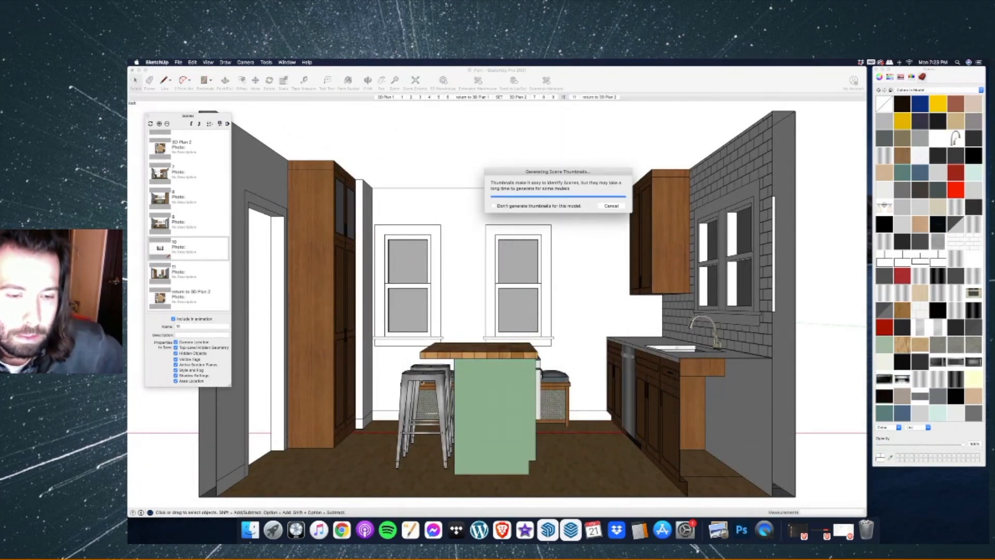
# Hide the bar stools and kitchen island, and update scene 11 with this back section view.
pyautogui.click(433, 373)
pyautogui.keyDown('shift'); pyautogui.click(473, 367); pyautogui.keyUp('shift')
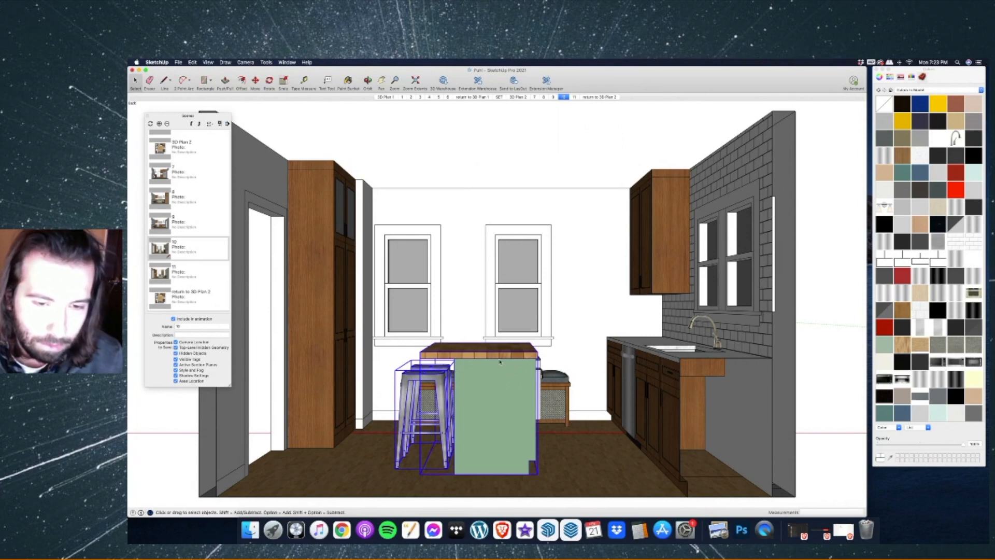
pyautogui.rightClick(498, 357)
pyautogui.click(531, 361)
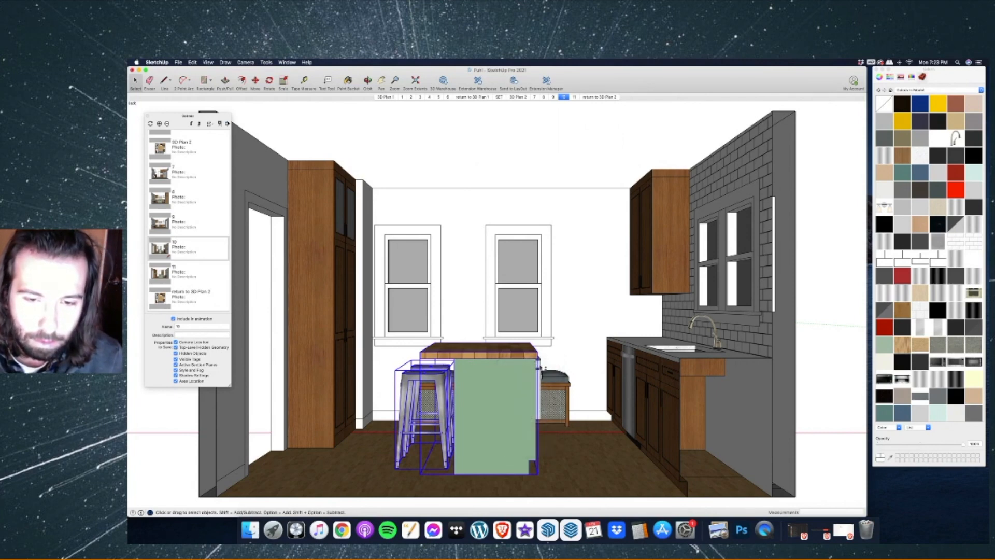
pyautogui.rightClick(539, 361)
pyautogui.click(555, 381)
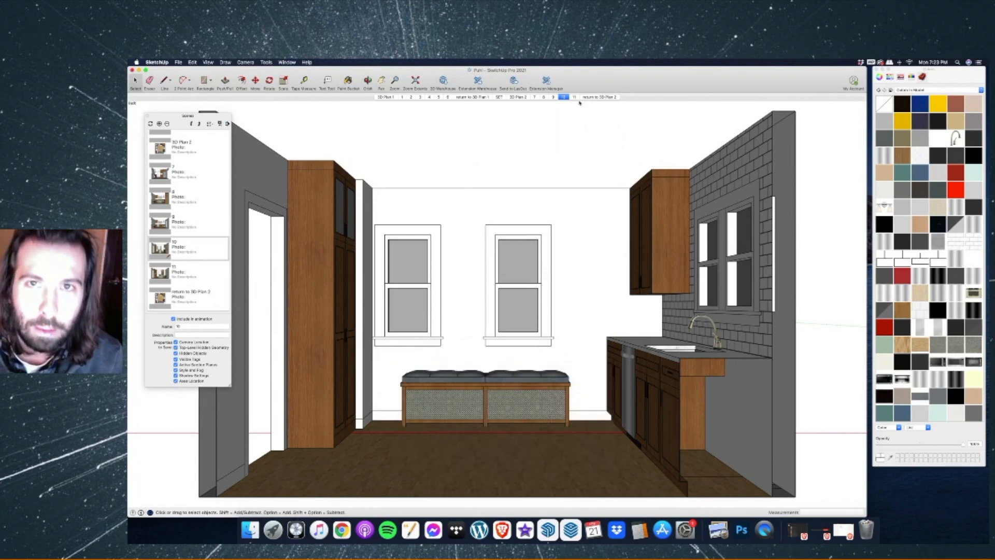
pyautogui.rightClick(574, 98)
pyautogui.click(588, 124)
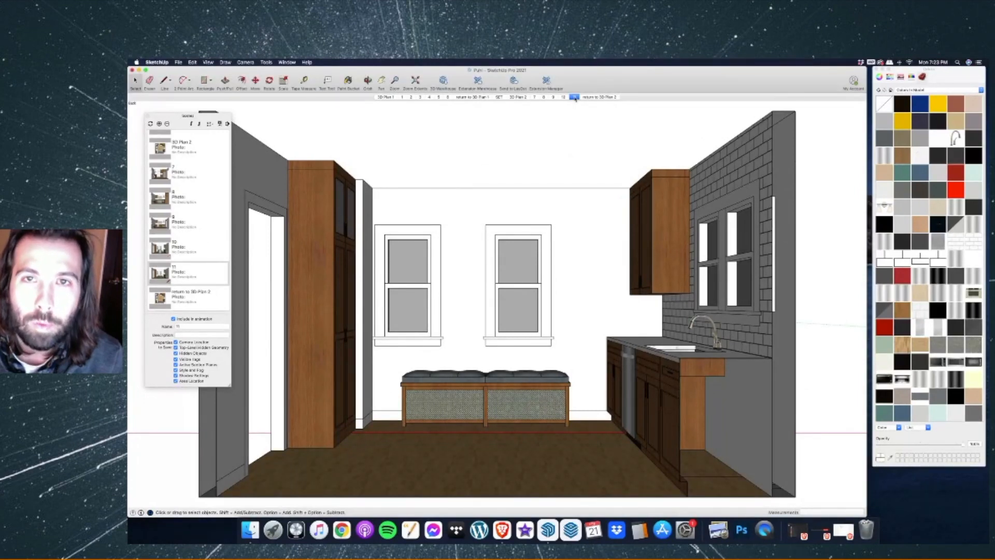
# Recall the return to 3D Plan 2 scene, display the section planes and activate the one running lengthwise along the sink counter.
pyautogui.click(600, 97)
pyautogui.click(266, 63)
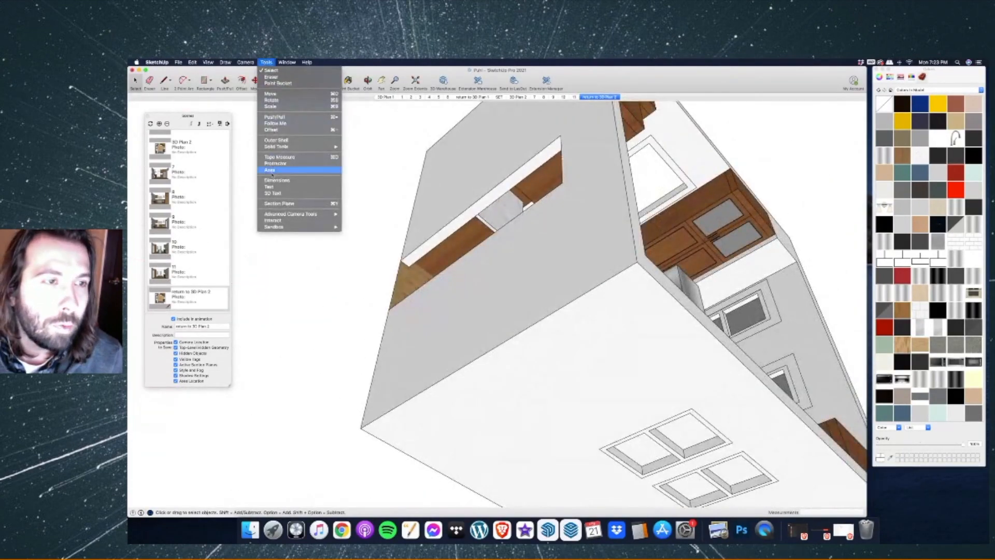
pyautogui.click(279, 203)
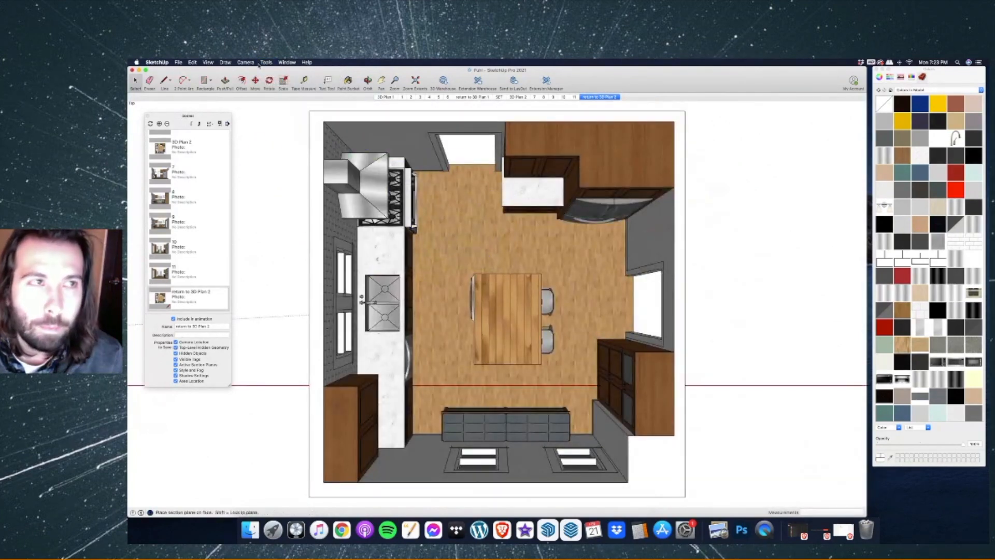
pyautogui.click(208, 63)
pyautogui.click(228, 123)
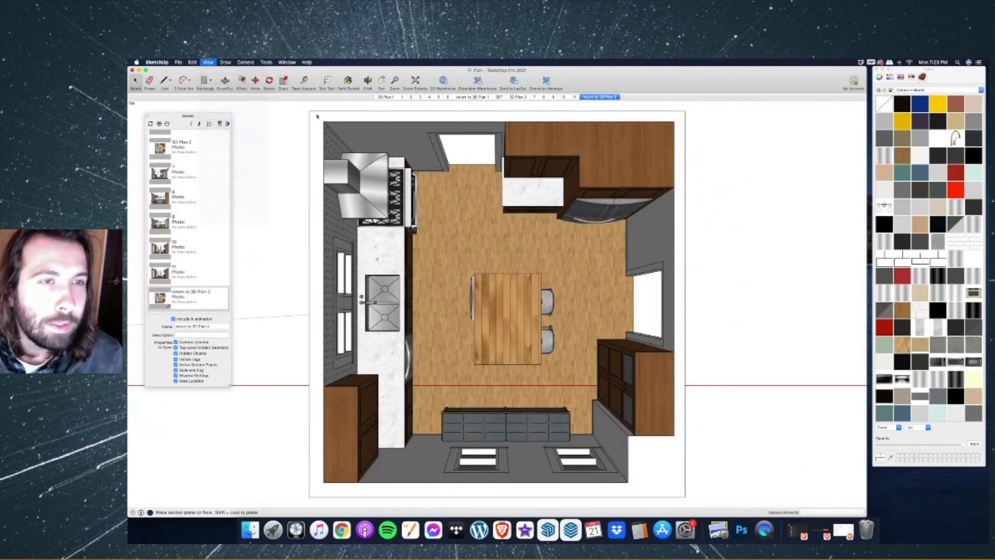
pyautogui.click(134, 81)
pyautogui.doubleClick(388, 105)
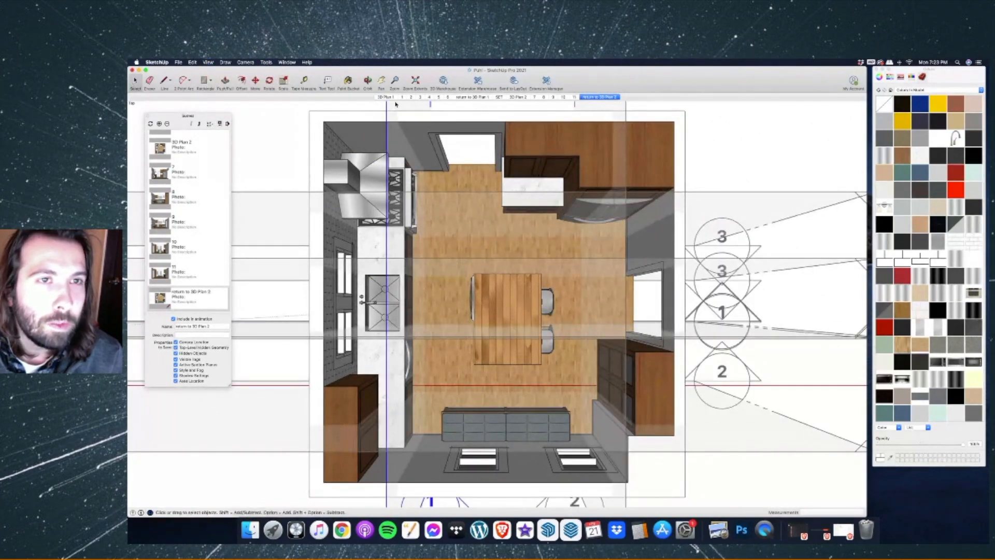
# Switch the camera to the left standard view, turn off the section plane display and zoom to the model's extents.
pyautogui.click(246, 62)
pyautogui.moveTo(265, 84)
pyautogui.click(324, 108)
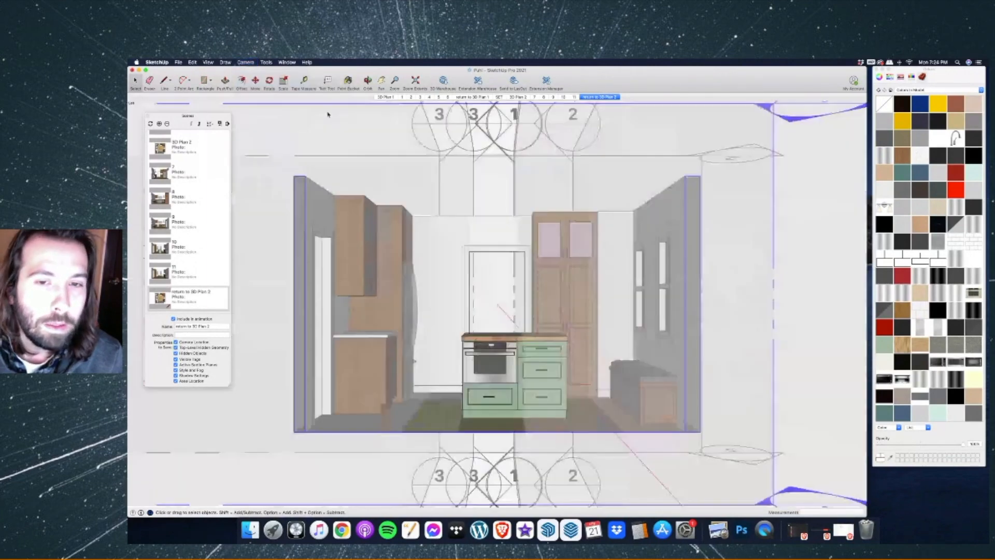
pyautogui.click(209, 62)
pyautogui.click(228, 118)
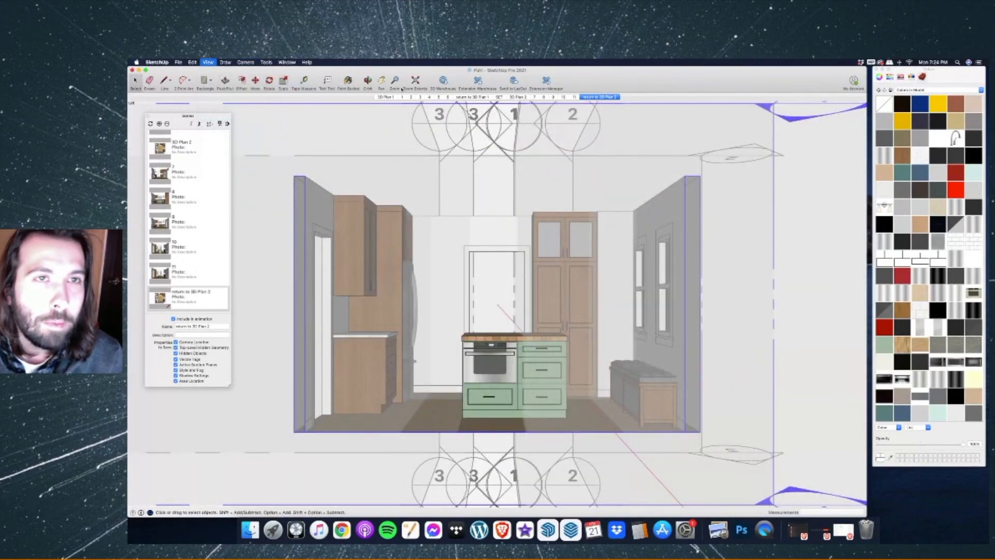
pyautogui.click(417, 81)
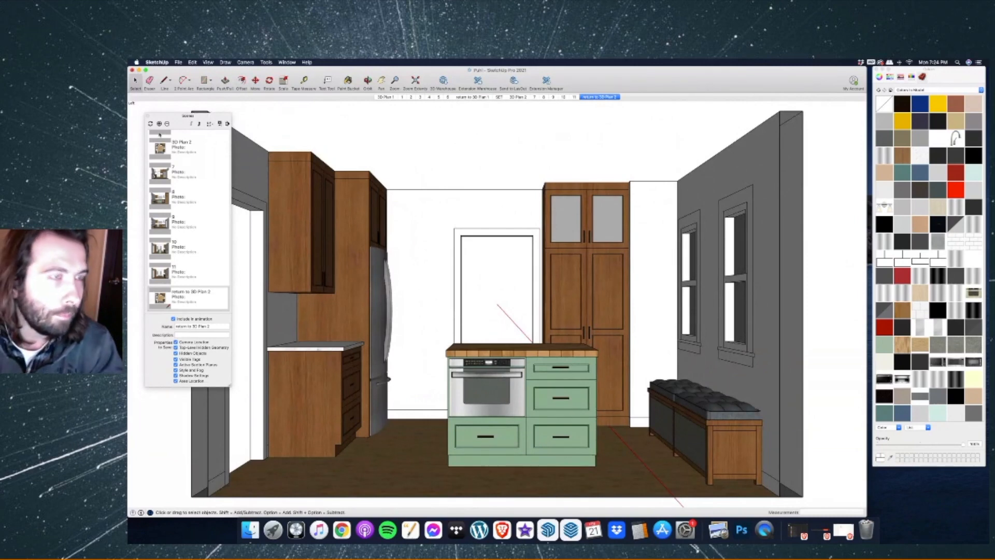
# Save the left section view as scene 12, place it before return to 3D Plan 2, and recall that return scene.
pyautogui.click(207, 326)
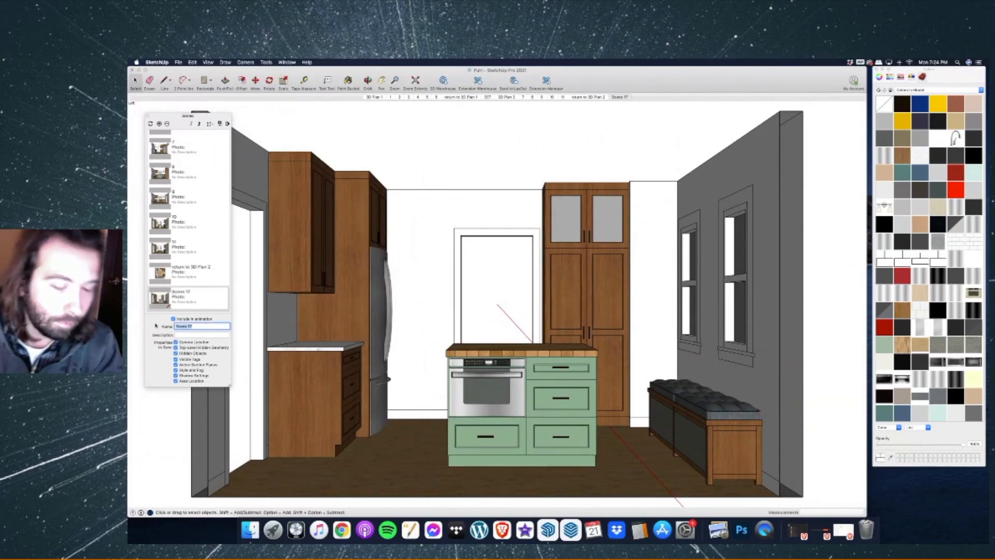
pyautogui.write('12')
pyautogui.press('Return')
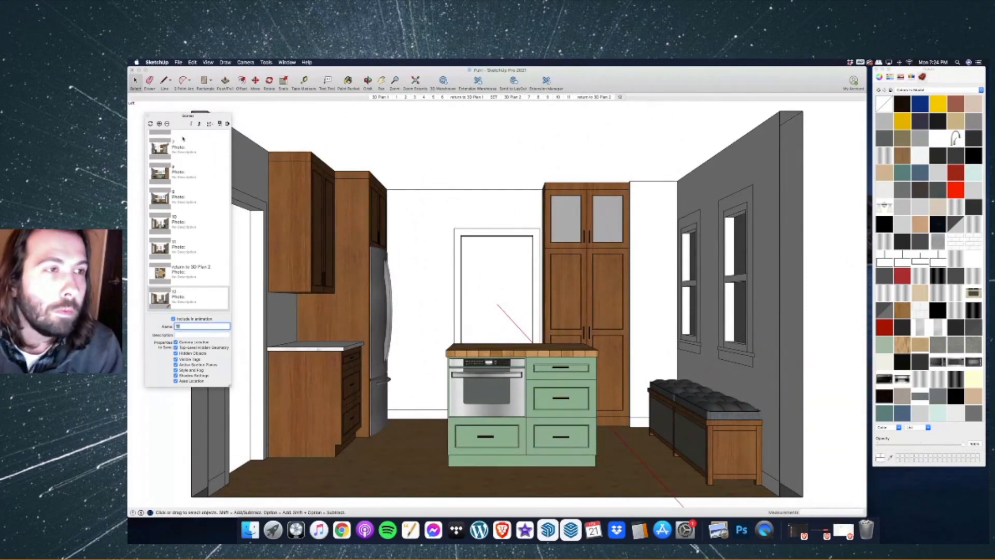
pyautogui.click(198, 124)
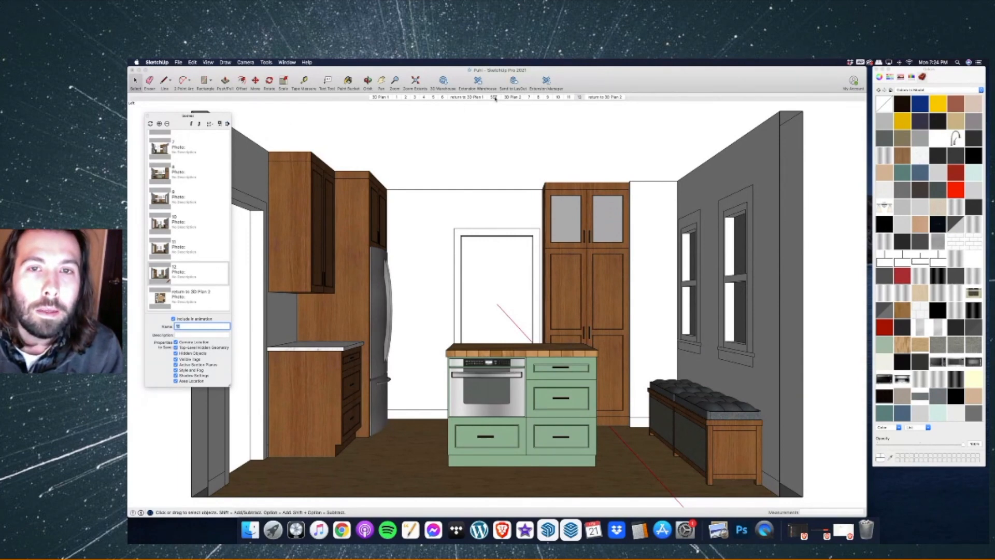
pyautogui.click(601, 98)
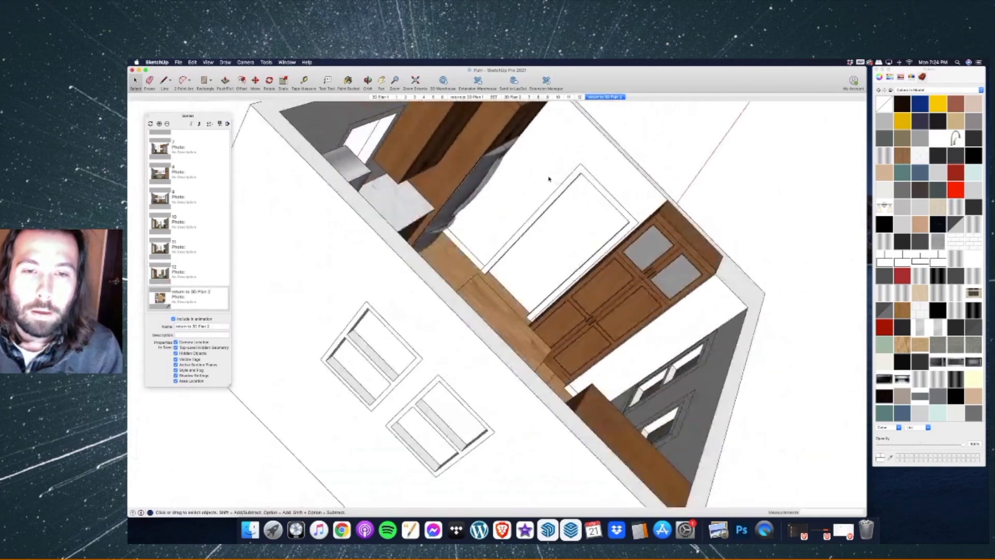
# Recall the 3D Plan 2 scene and orbit to an angled overhead view towards the refrigerator and upper cabinets.
pyautogui.click(512, 97)
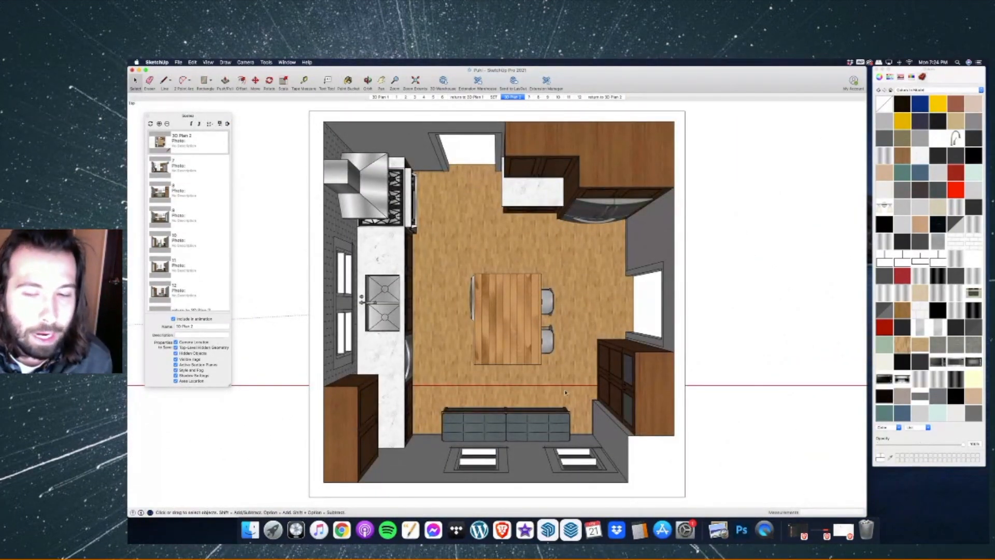
pyautogui.click(367, 80)
pyautogui.moveTo(420, 258); pyautogui.dragTo(482, 267)
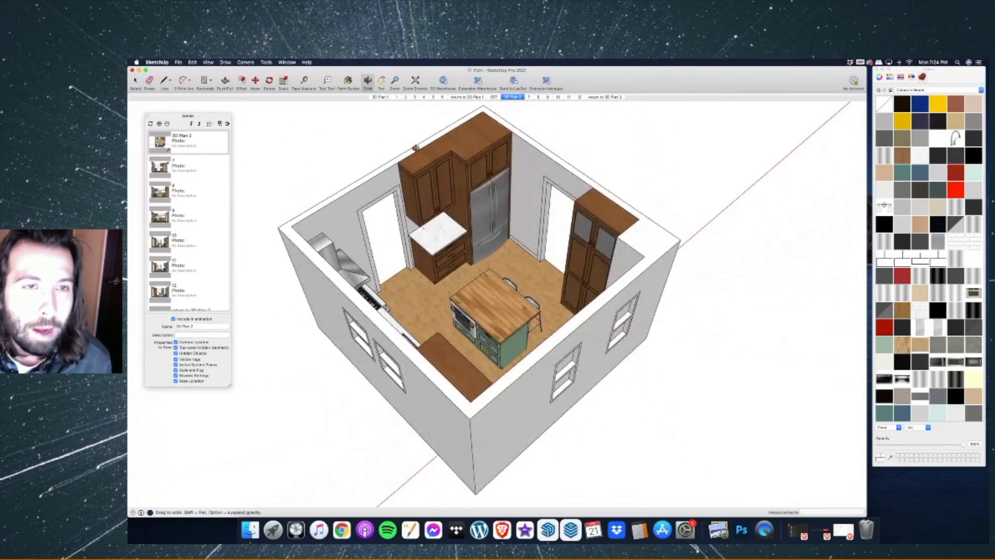
pyautogui.scroll(5, 461, 218)
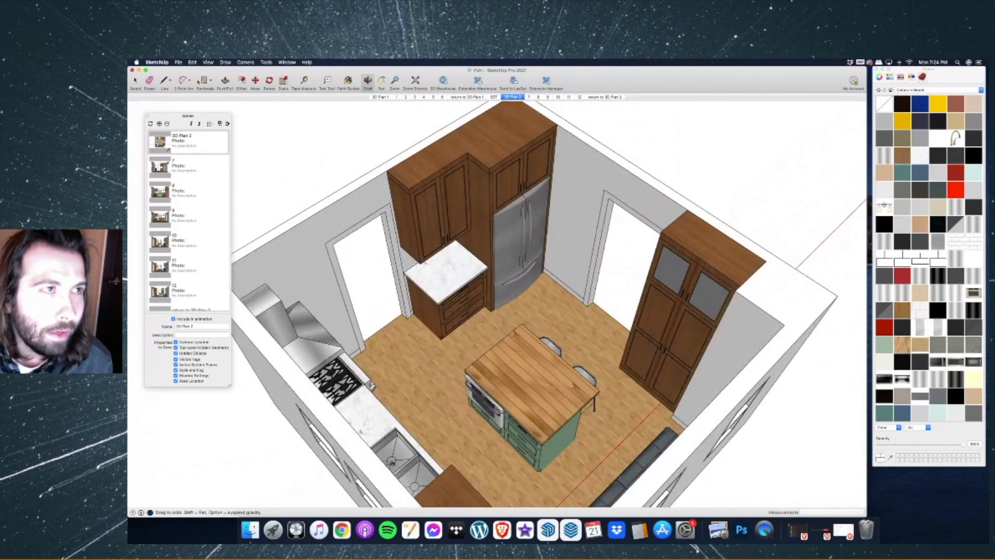
pyautogui.press('l')
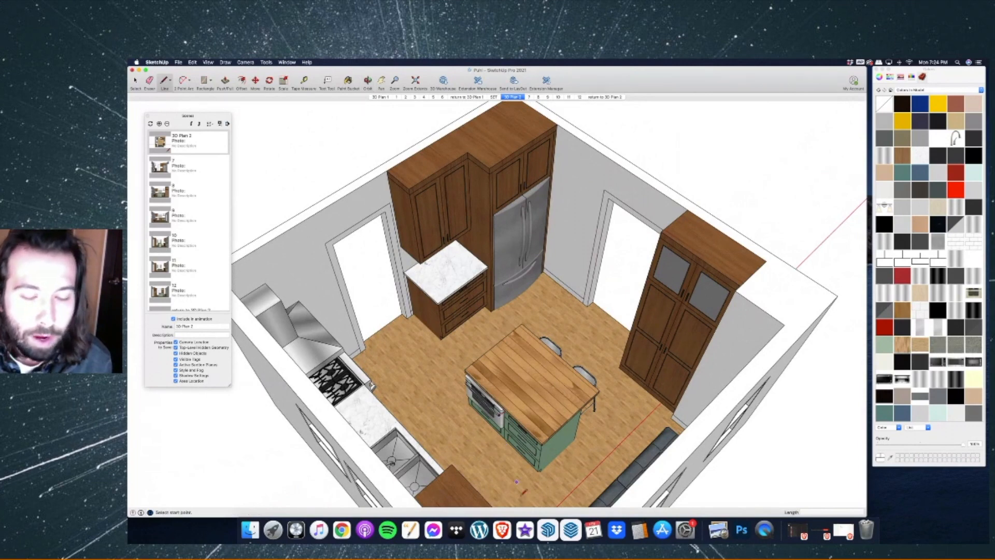
# Switch to Brave, search 3D Warehouse for "crown moulding", look through the model profiles and return to SketchUp.
pyautogui.click(502, 529)
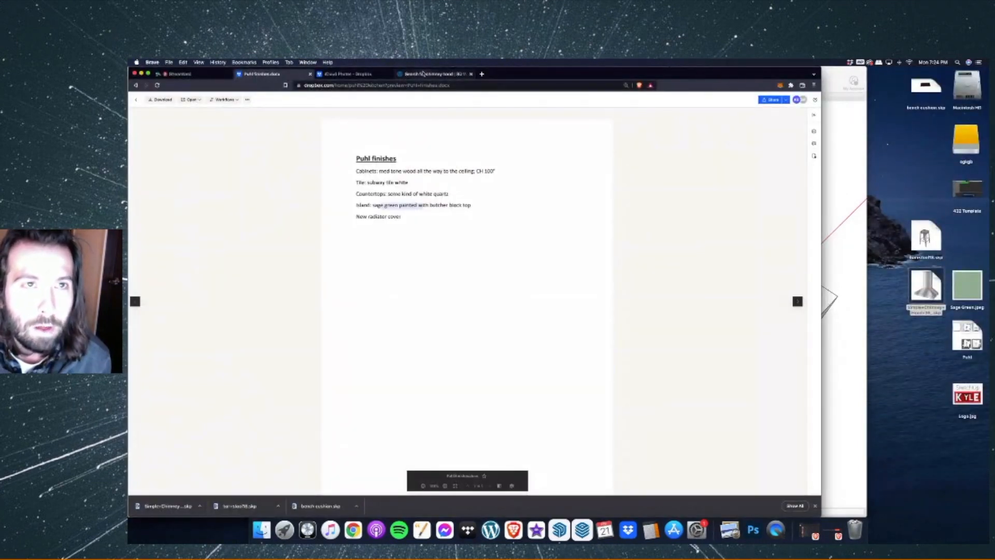
pyautogui.click(425, 74)
pyautogui.click(299, 153)
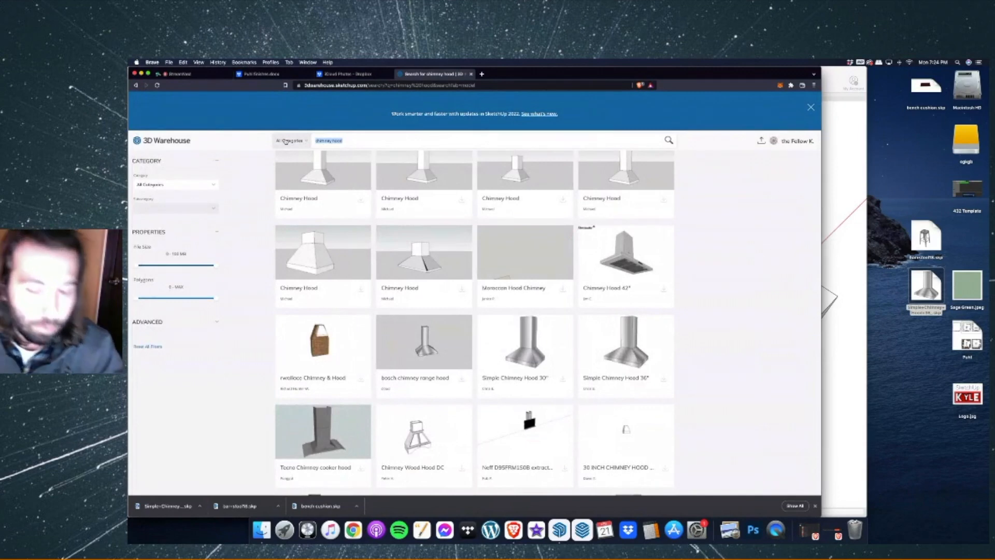
pyautogui.write('crown mould')
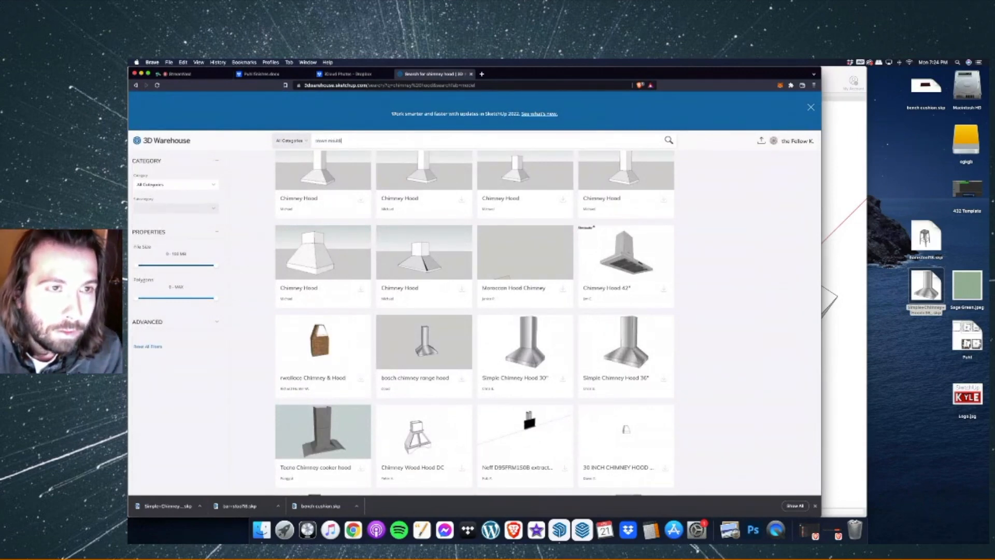
pyautogui.write('ing')
pyautogui.press('Return')
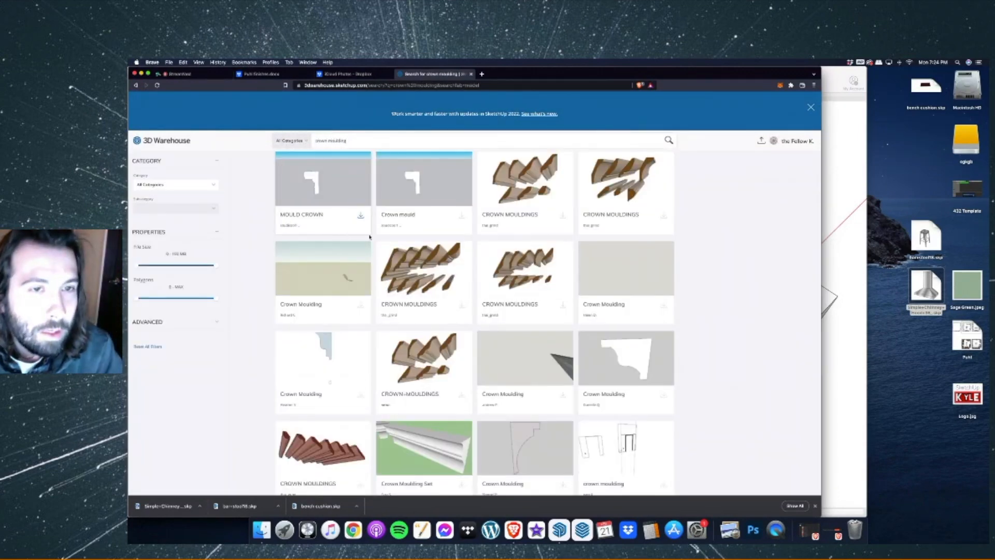
pyautogui.scroll(-5, 518, 233)
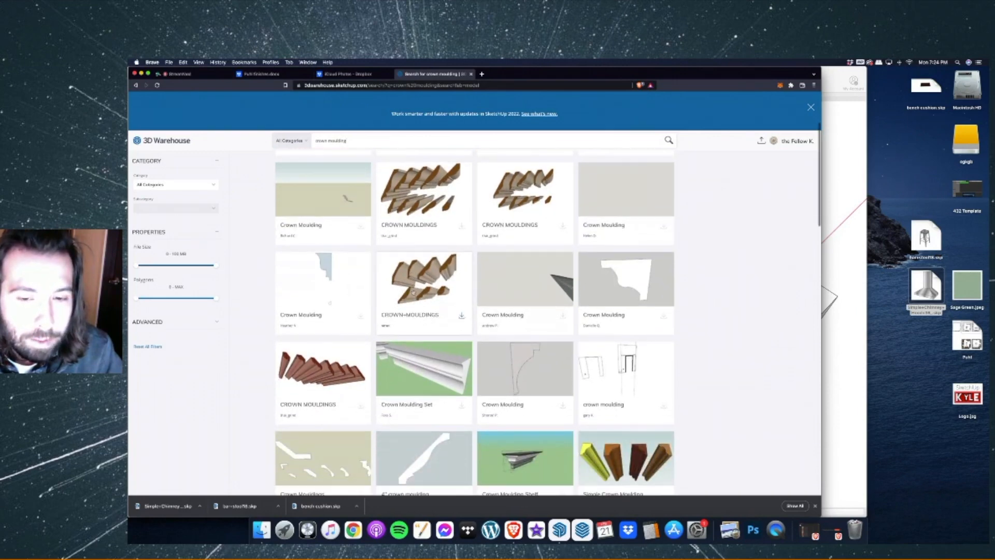
pyautogui.scroll(3, 573, 254)
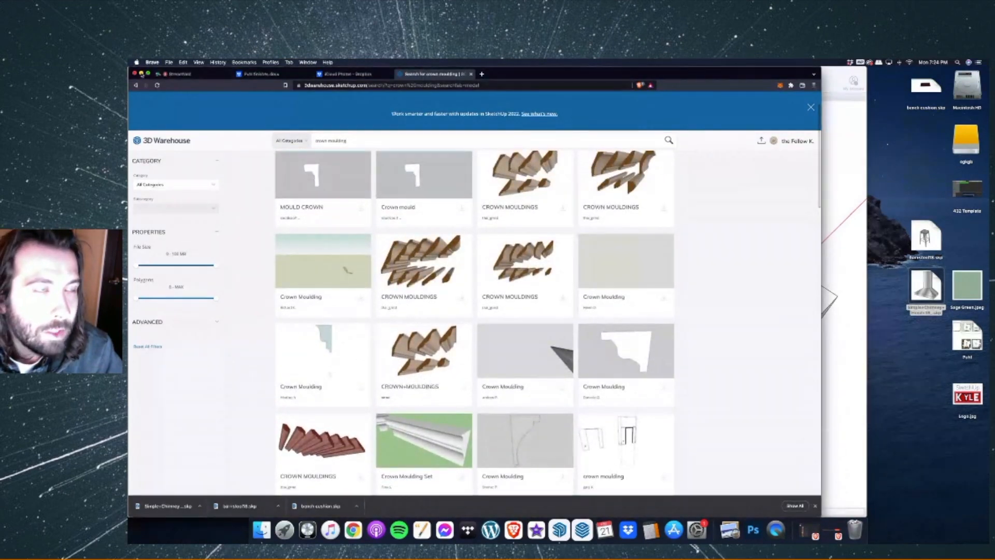
pyautogui.click(141, 74)
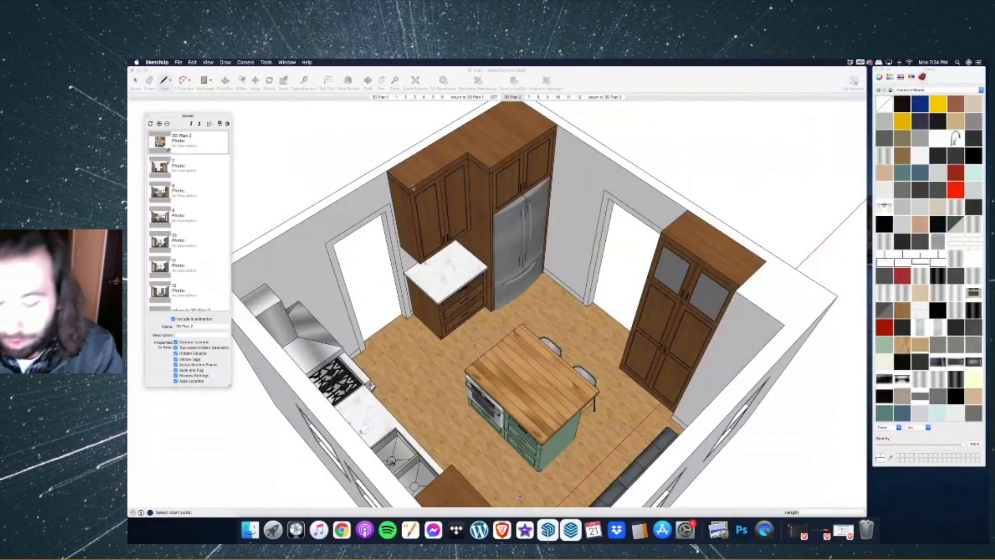
# Draw a small rectangular crown moulding outline about 2" wide on the wall beside the top of the upper cabinet.
pyautogui.scroll(5, 382, 163)
pyautogui.click(458, 147)
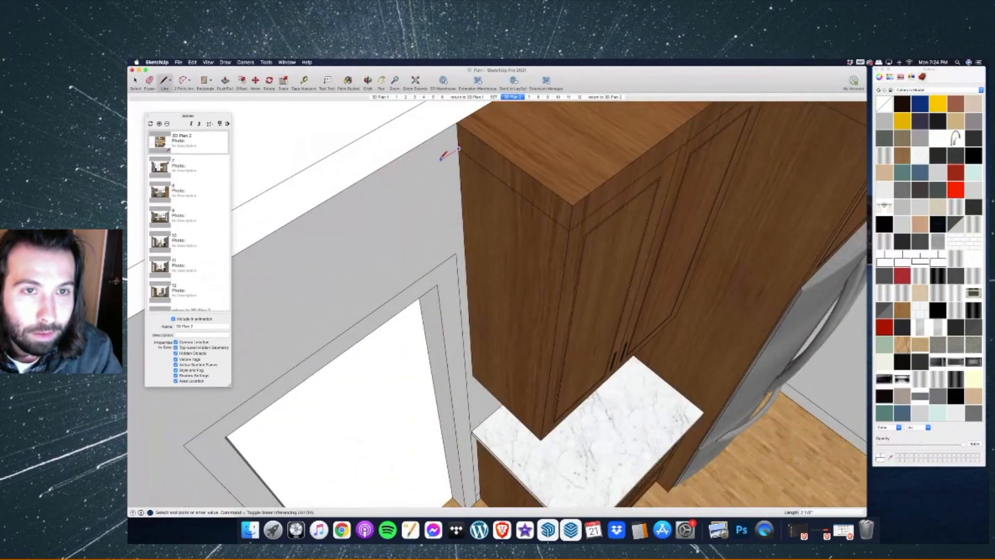
pyautogui.press('Return')
pyautogui.click(431, 138)
pyautogui.click(458, 147)
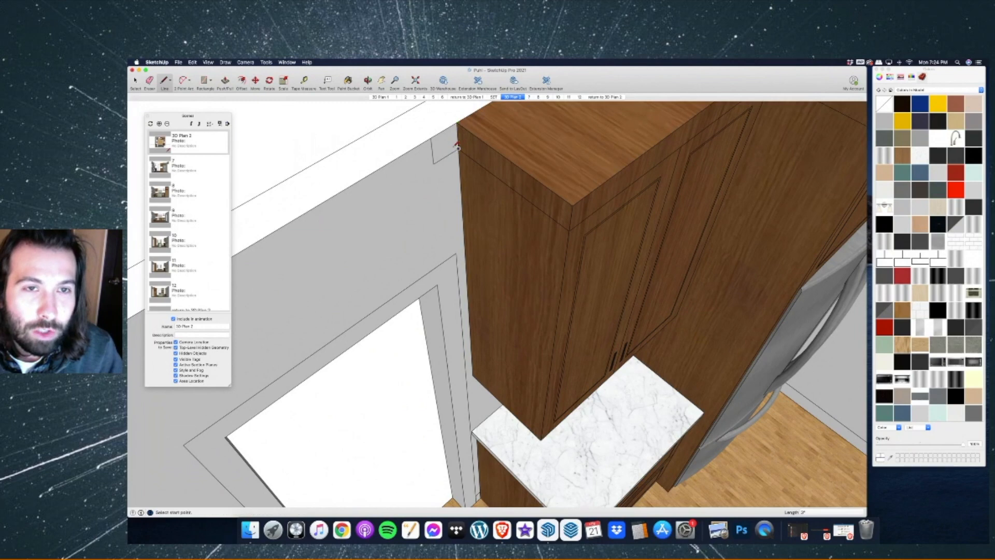
# Draw inset lines inside the moulding outline, one parallel to its top edge and one parallel to the cabinet side.
pyautogui.scroll(5, 380, 140)
pyautogui.click(340, 129)
pyautogui.press('Escape')
pyautogui.click(342, 140)
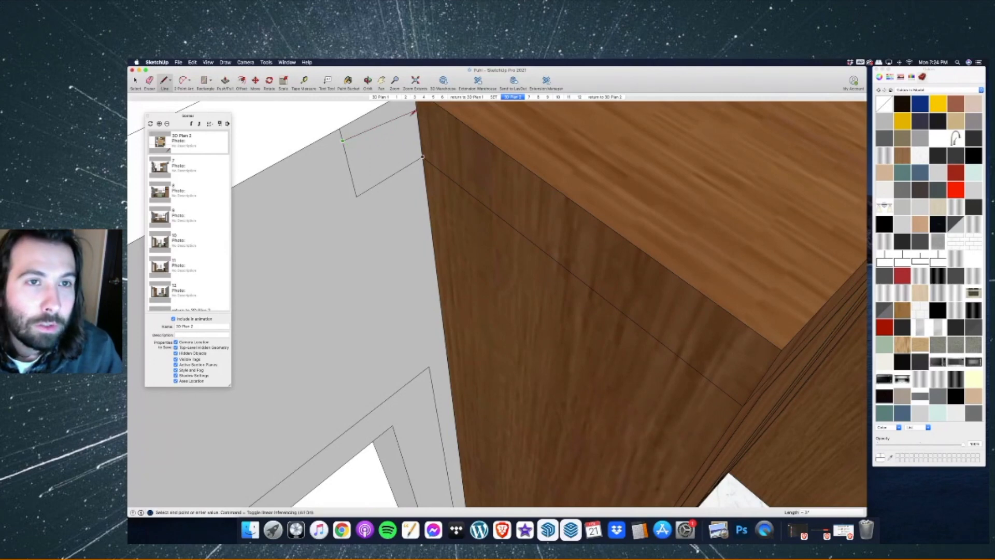
pyautogui.scroll(-3, 402, 121)
pyautogui.click(411, 134)
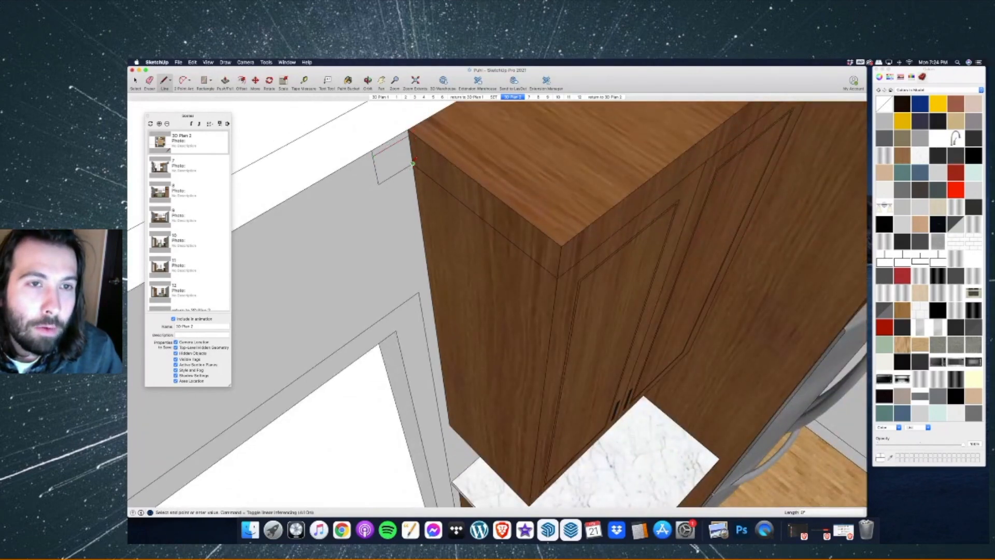
pyautogui.press('Escape')
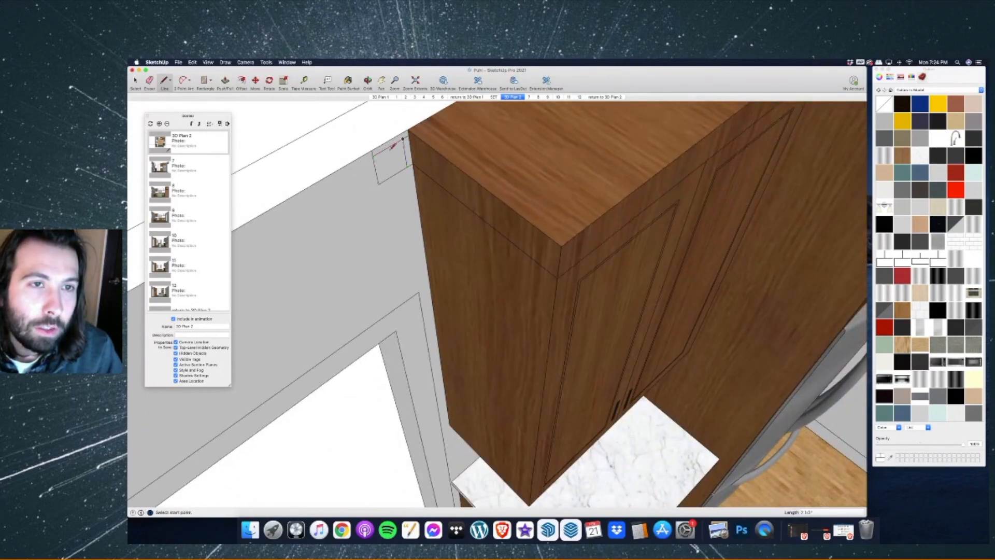
# Draw a circle centred on the moulding outline's lower outer corner and erase the excess edges to leave a concave profile.
pyautogui.click(206, 82)
pyautogui.click(229, 115)
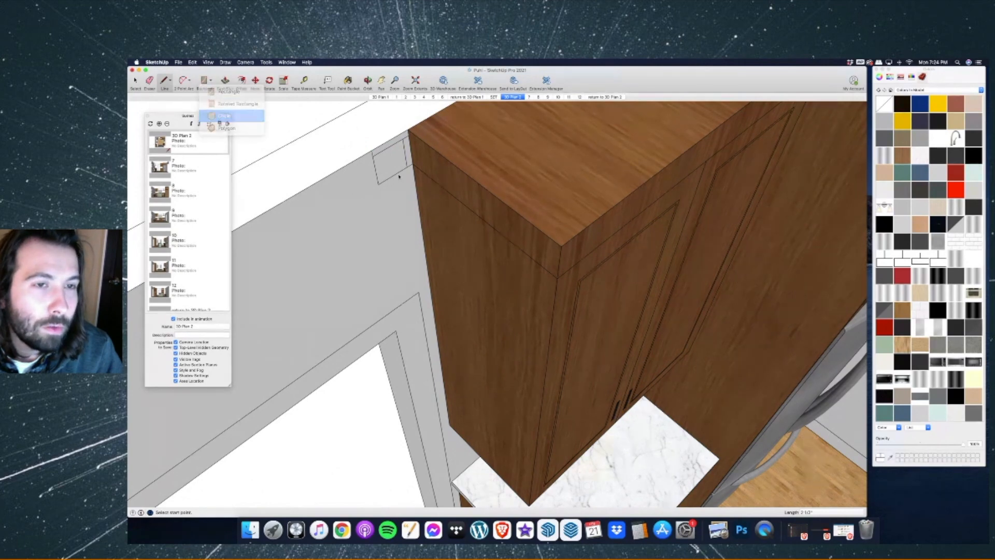
pyautogui.click(379, 184)
pyautogui.click(150, 81)
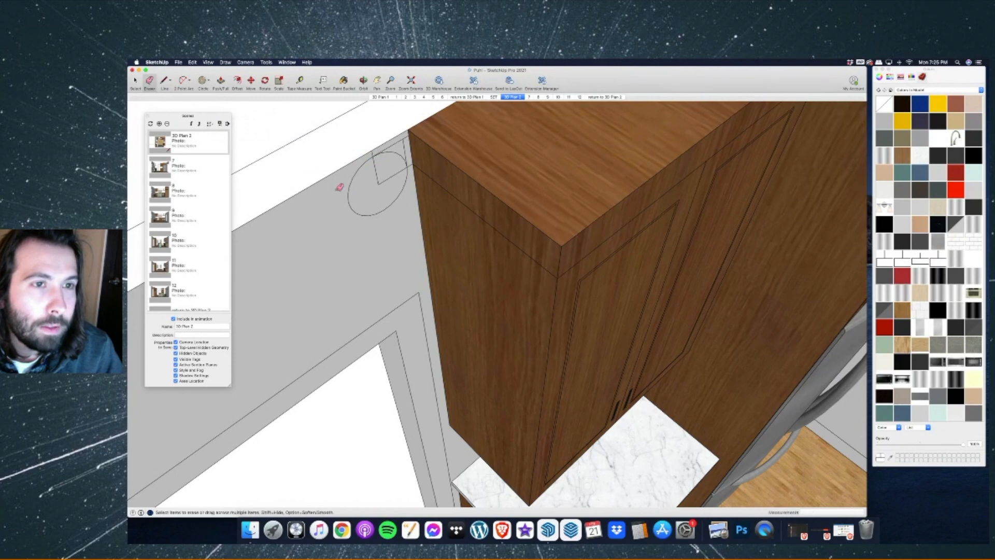
pyautogui.click(390, 168)
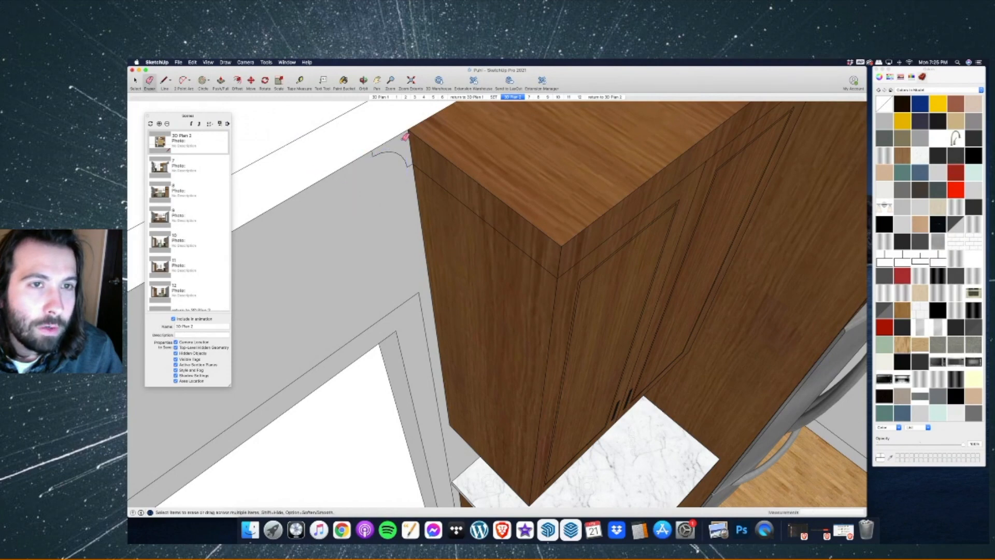
pyautogui.scroll(-3, 316, 165)
# Select the finished moulding profile beside the upper cabinet and copy it for reuse on the other cabinets.
pyautogui.click(136, 81)
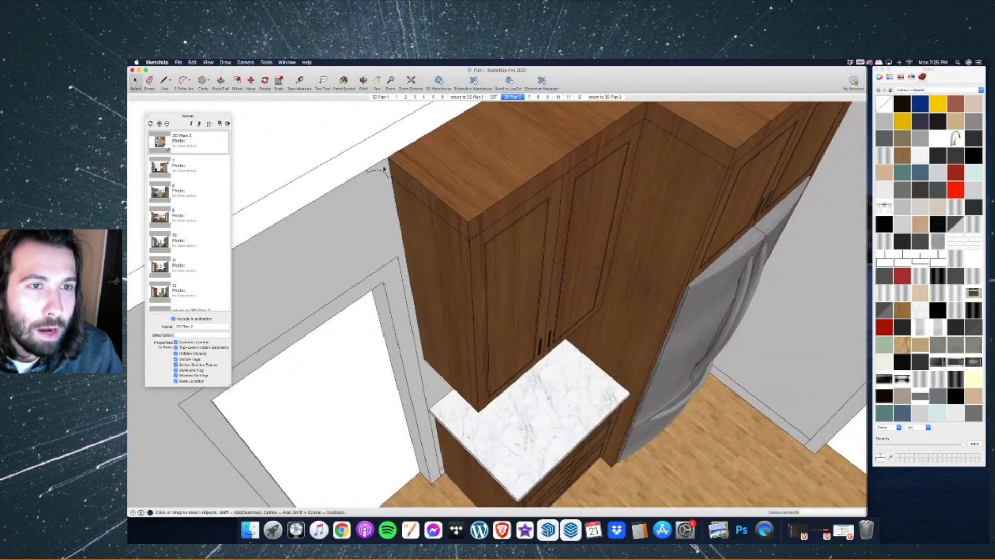
pyautogui.press('super+v')
pyautogui.scroll(-10, 385, 168)
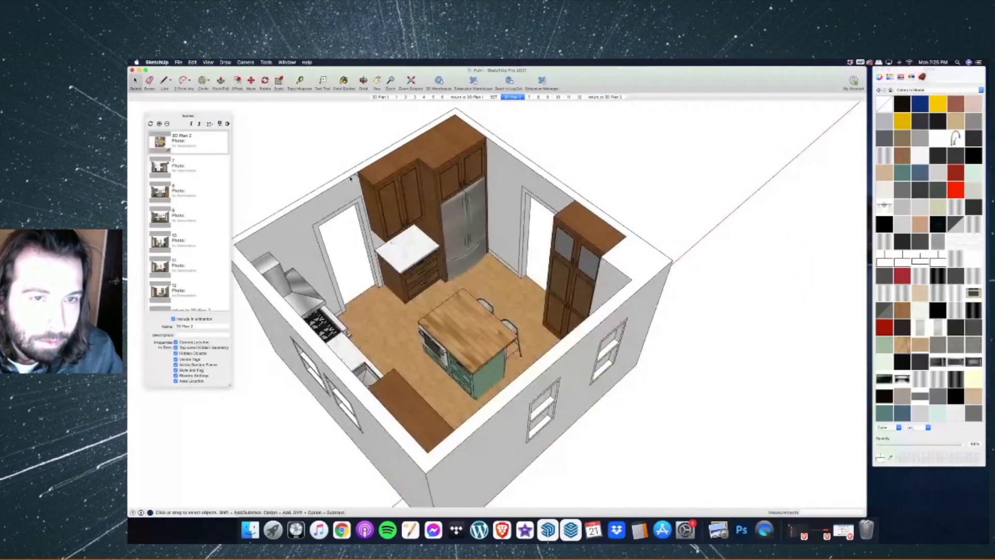
pyautogui.scroll(3, 478, 205)
pyautogui.scroll(-5, 478, 206)
pyautogui.scroll(7, 394, 280)
pyautogui.scroll(-6, 402, 267)
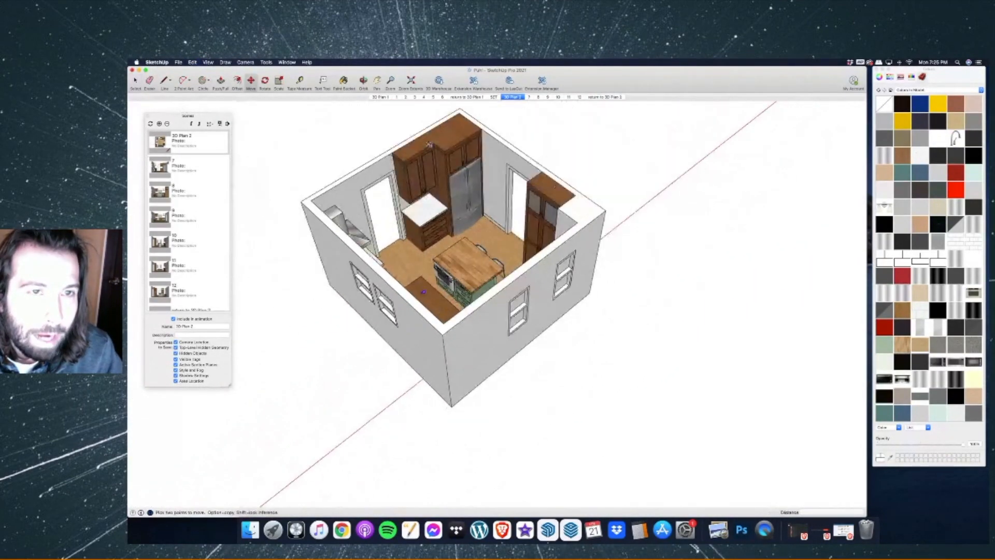
pyautogui.scroll(3, 429, 398)
# Trace a line path from the profile's corner along the top side and front edges of the upper cabinets to the far wall.
pyautogui.press('l')
pyautogui.scroll(6, 386, 151)
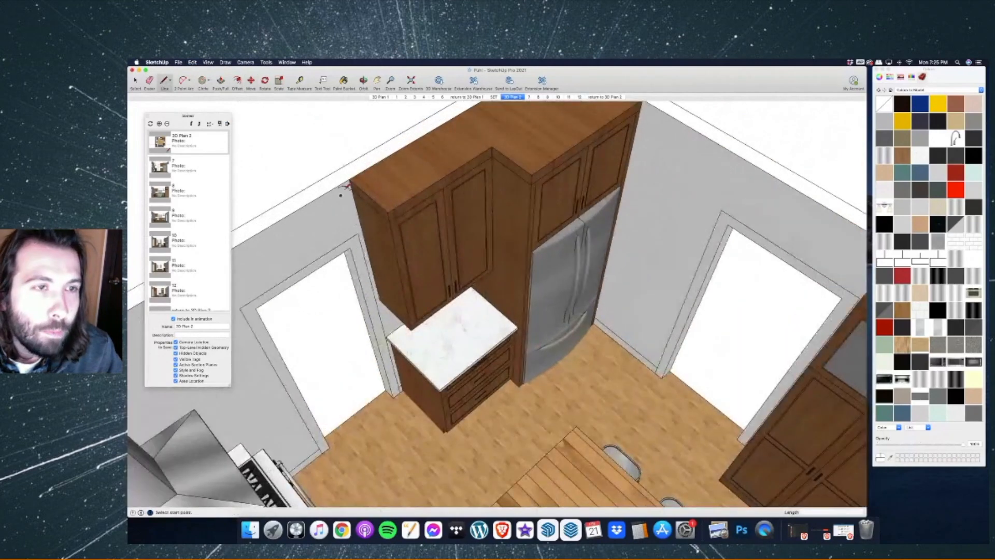
pyautogui.scroll(-3, 349, 180)
pyautogui.click(349, 179)
pyautogui.scroll(-2, 473, 147)
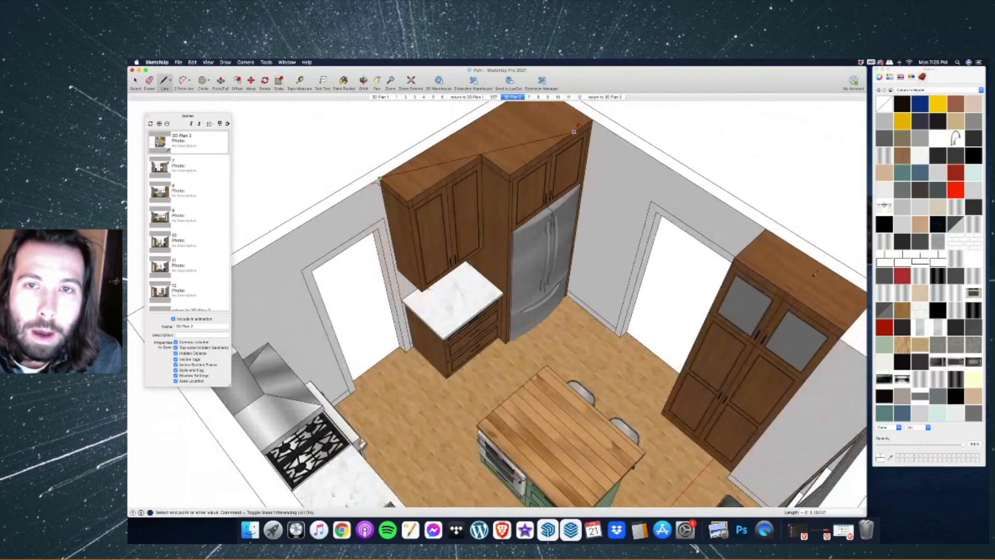
pyautogui.press('Escape')
pyautogui.scroll(3, 384, 180)
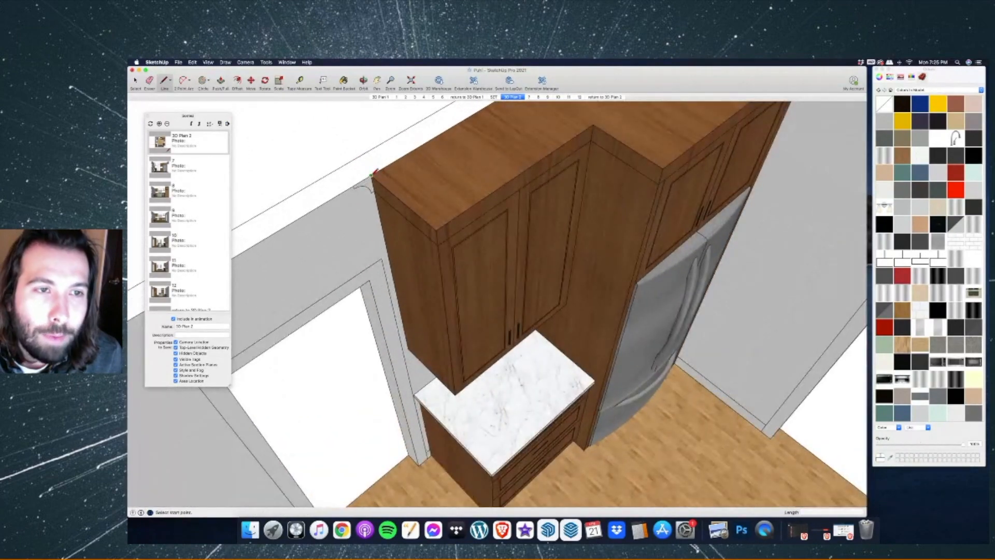
pyautogui.click(371, 176)
pyautogui.scroll(-5, 436, 229)
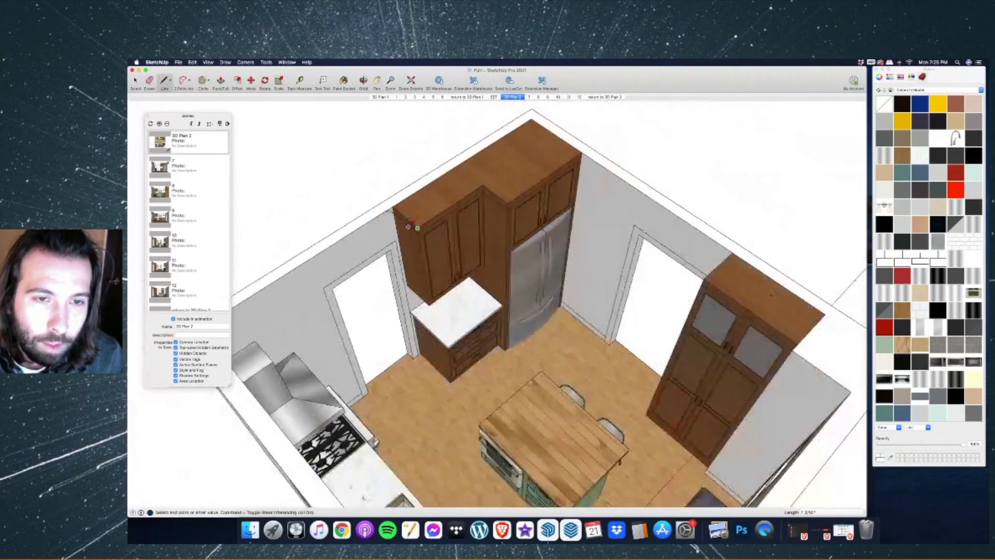
pyautogui.click(477, 189)
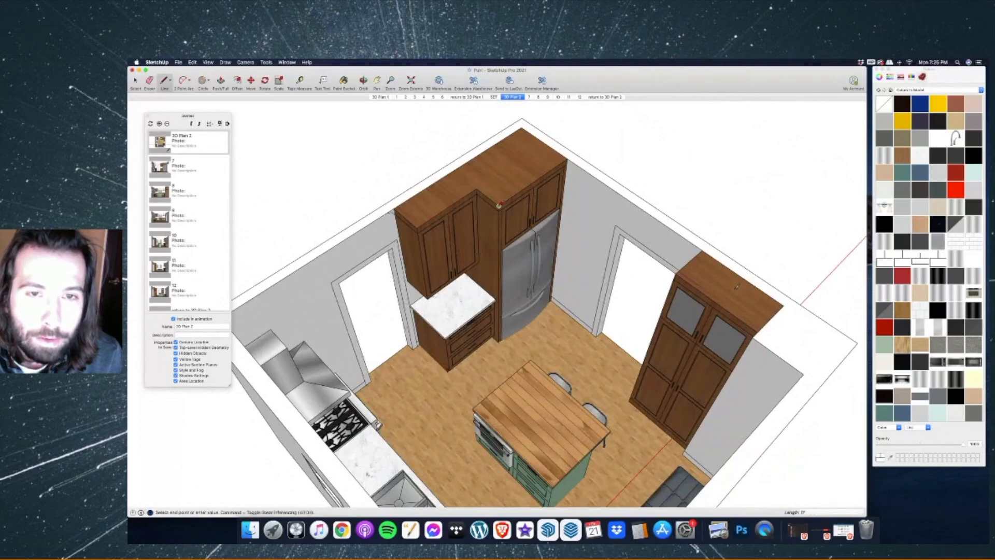
pyautogui.press('Escape')
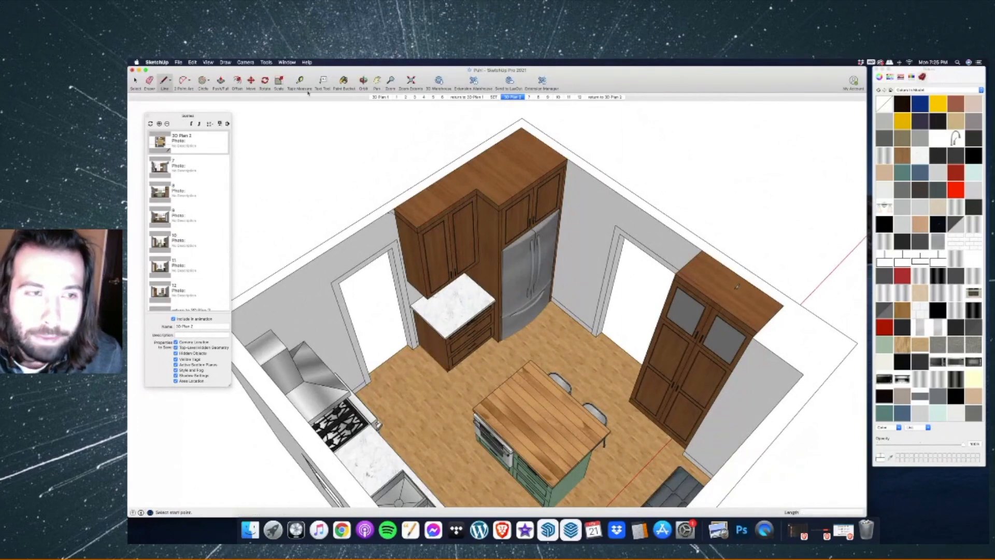
# Sweep the moulding profile along the traced top edges of the refrigerator-wall cabinets with Follow Me.
pyautogui.click(266, 62)
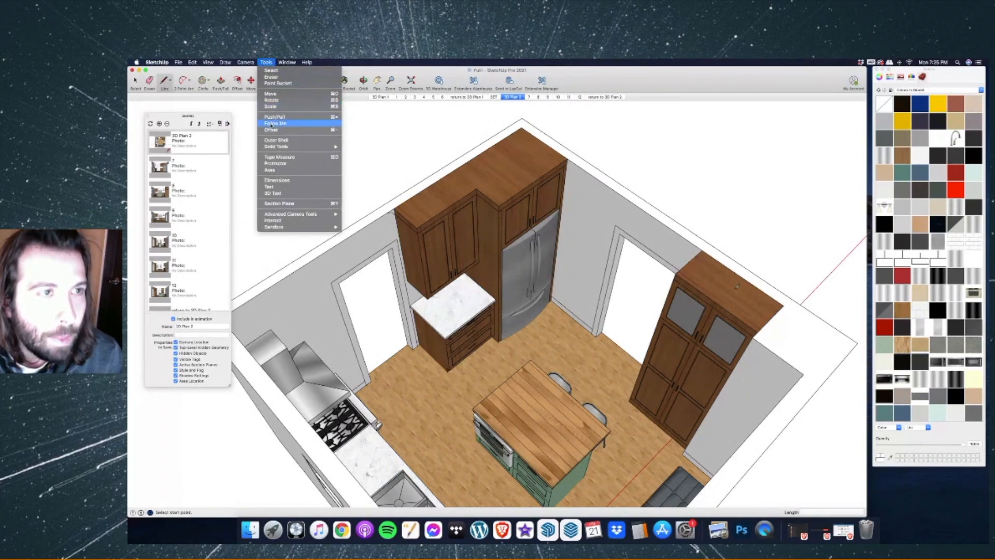
pyautogui.click(271, 124)
pyautogui.scroll(5, 392, 219)
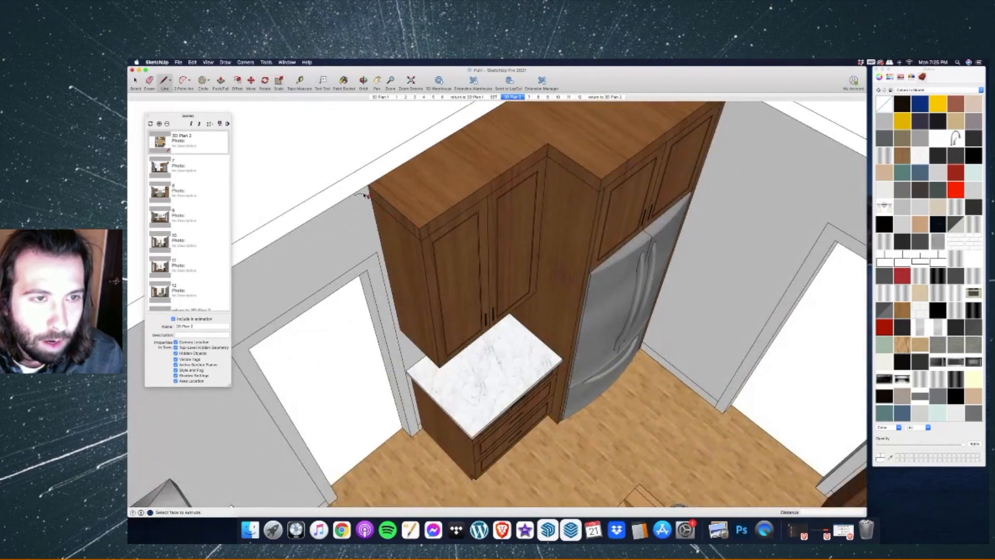
pyautogui.moveTo(367, 193); pyautogui.dragTo(596, 147)
pyautogui.scroll(-5, 438, 221)
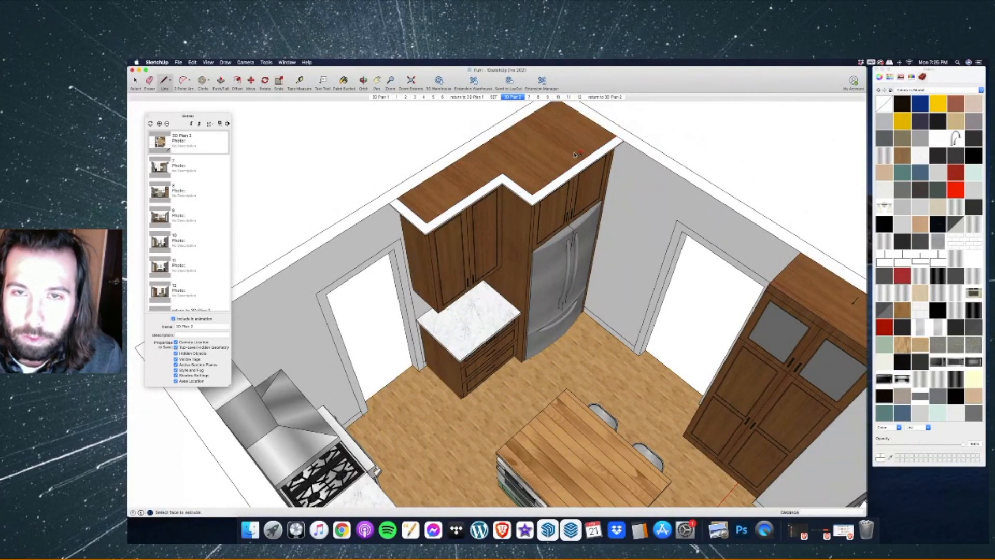
# Make the refrigerator-wall crown moulding a group and paint it with the cabinet's wood material.
pyautogui.scroll(-3, 409, 200)
pyautogui.press('space')
pyautogui.scroll(3, 396, 167)
pyautogui.click(520, 211)
pyautogui.rightClick(520, 211)
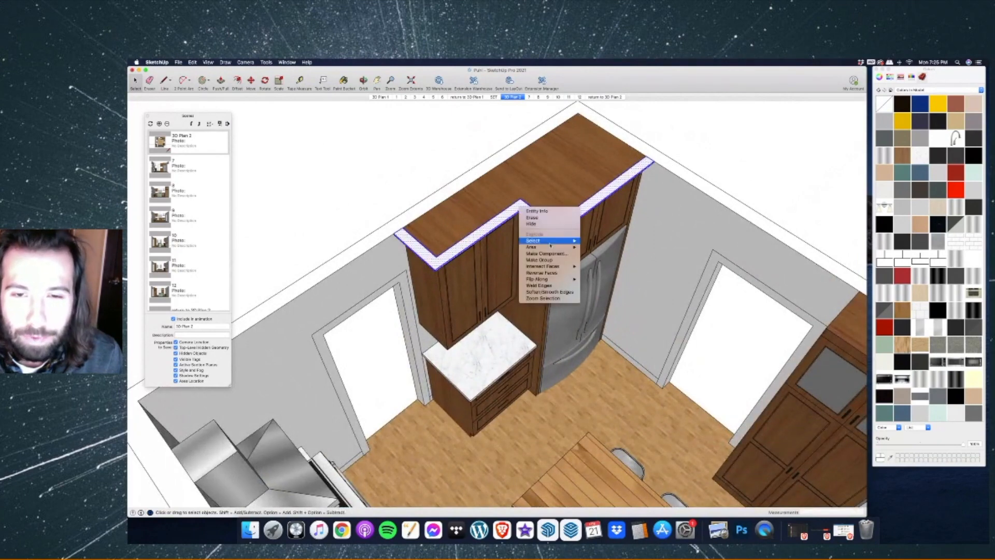
pyautogui.click(544, 250)
pyautogui.press('b')
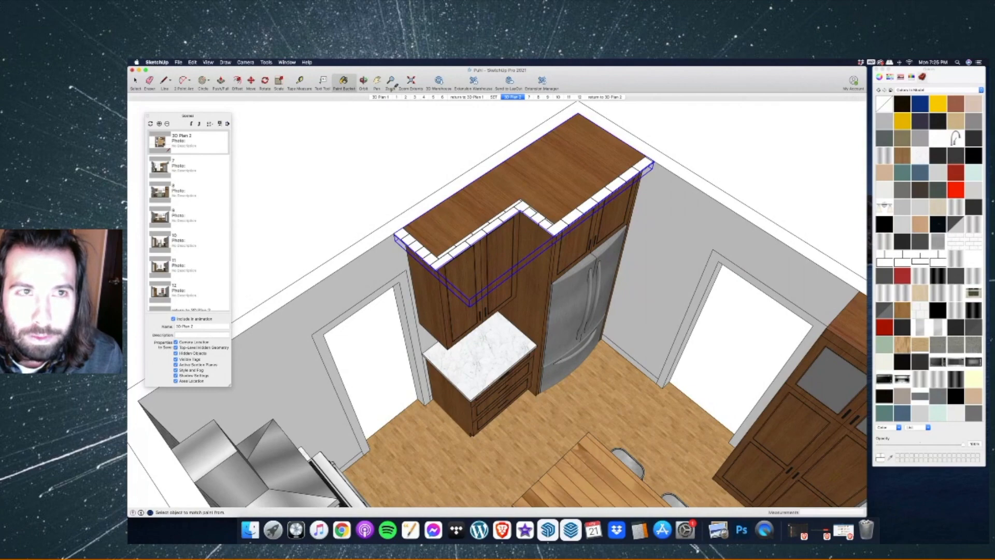
pyautogui.keyDown('super'); pyautogui.click(518, 191); pyautogui.keyUp('super')
pyautogui.click(520, 206)
# Paste the moulding profile at the top front corner of the tall glass-door cabinet, against the wall.
pyautogui.scroll(-5, 453, 172)
pyautogui.moveTo(453, 172)
pyautogui.mouseDown(button='middle')
pyautogui.moveTo(501, 158)
pyautogui.moveTo(498, 166)
pyautogui.mouseUp(button='middle')
pyautogui.scroll(6, 497, 170)
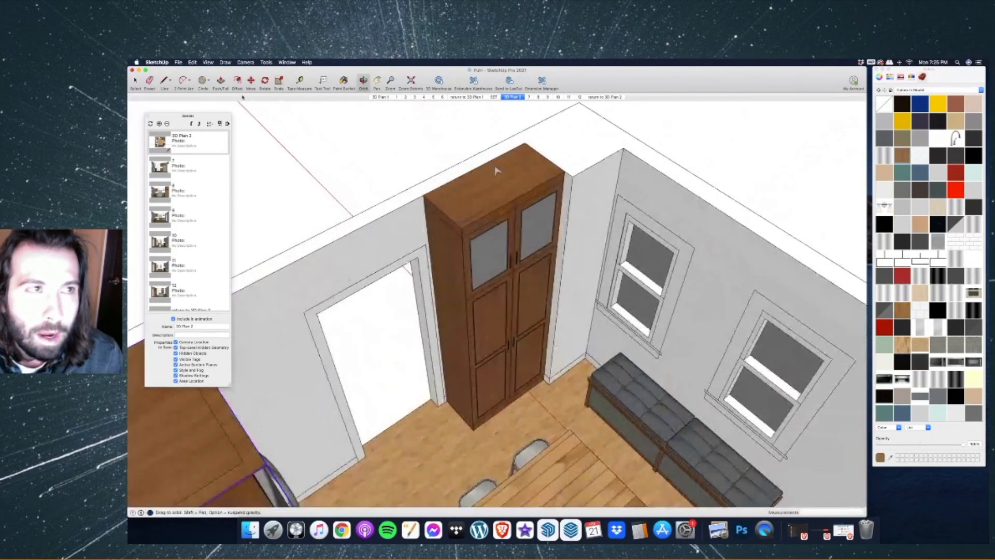
pyautogui.scroll(2, 417, 144)
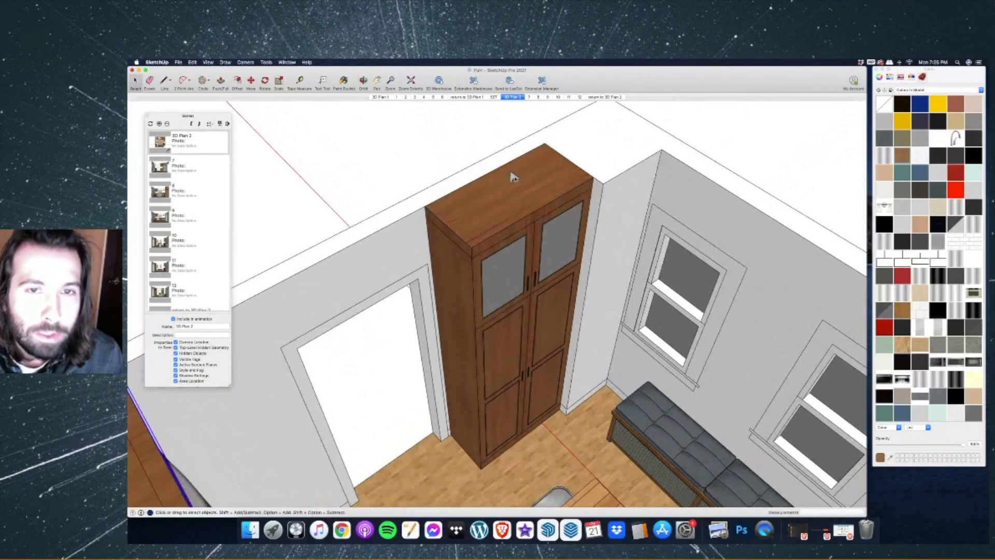
pyautogui.scroll(3, 493, 176)
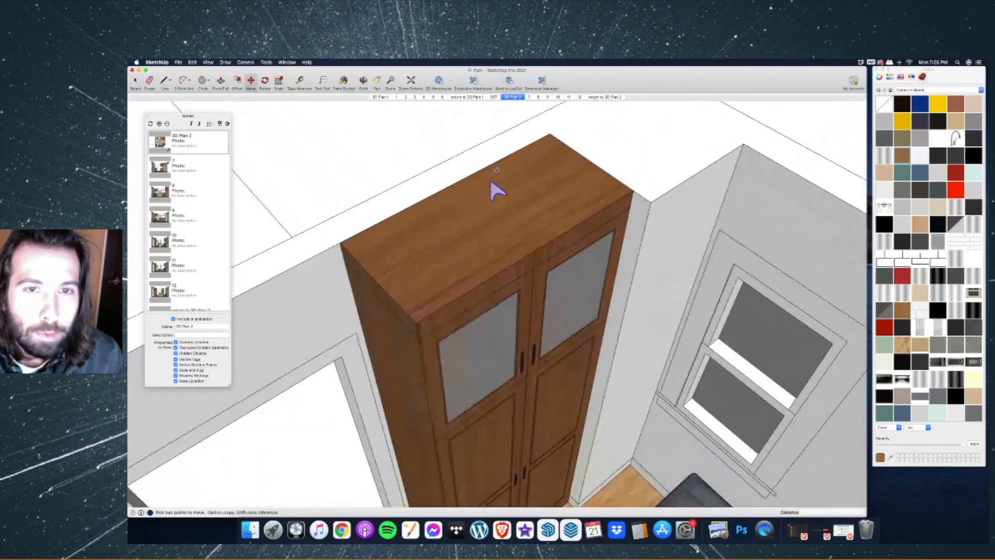
pyautogui.press('m')
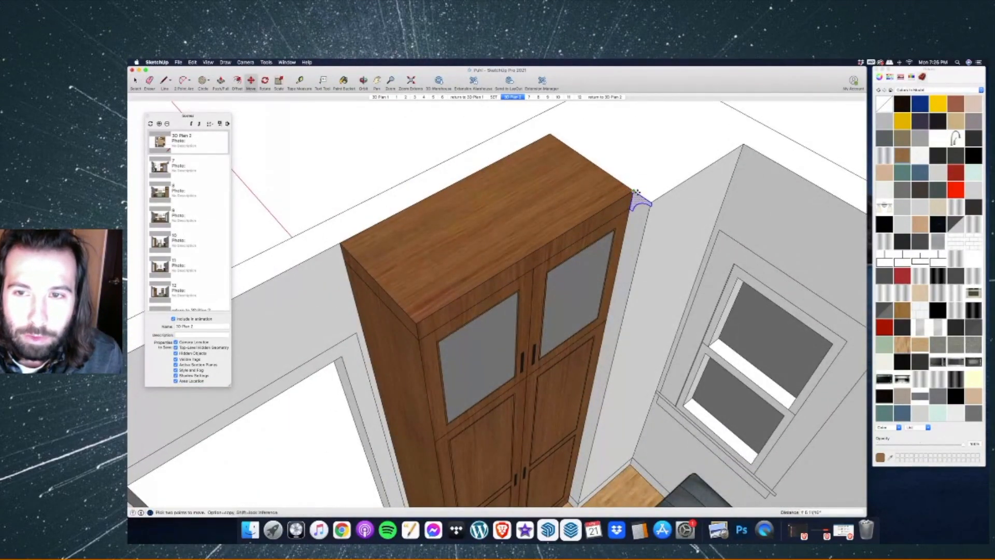
pyautogui.scroll(6, 639, 200)
pyautogui.moveTo(603, 170); pyautogui.dragTo(624, 189, button='middle')
pyautogui.scroll(-8, 624, 189)
# Trace the tall cabinet's top front and side edges and sweep the profile around both with Follow Me.
pyautogui.press('l')
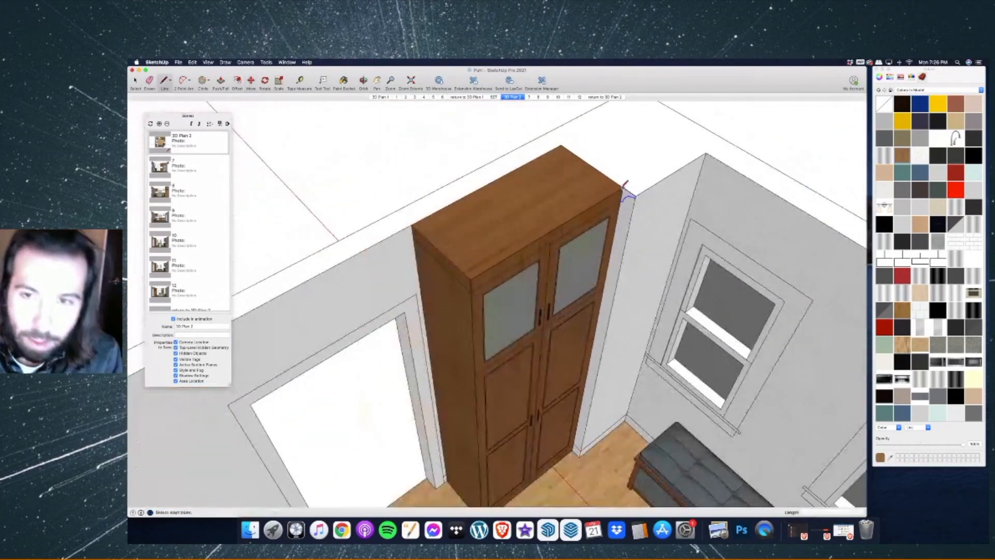
pyautogui.click(623, 187)
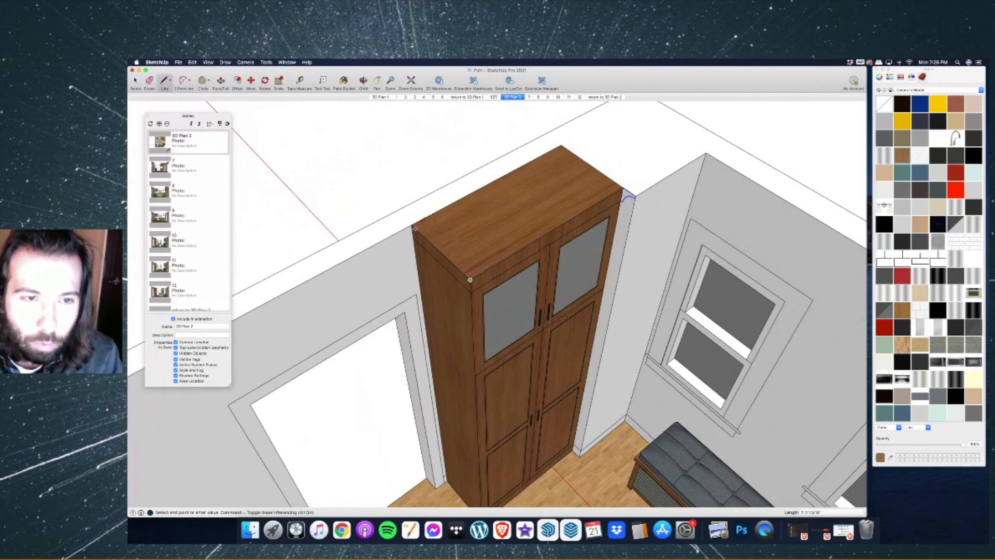
pyautogui.click(266, 62)
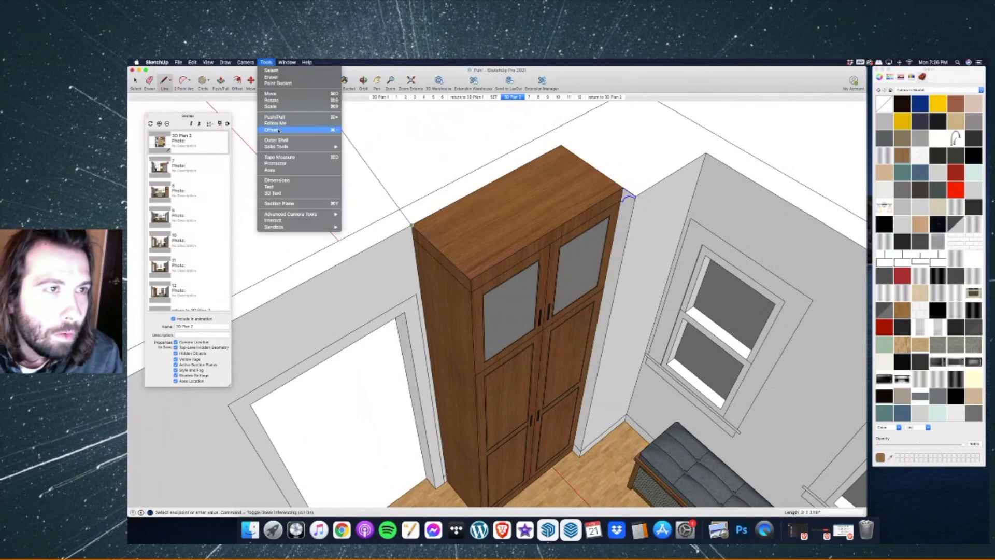
pyautogui.click(274, 117)
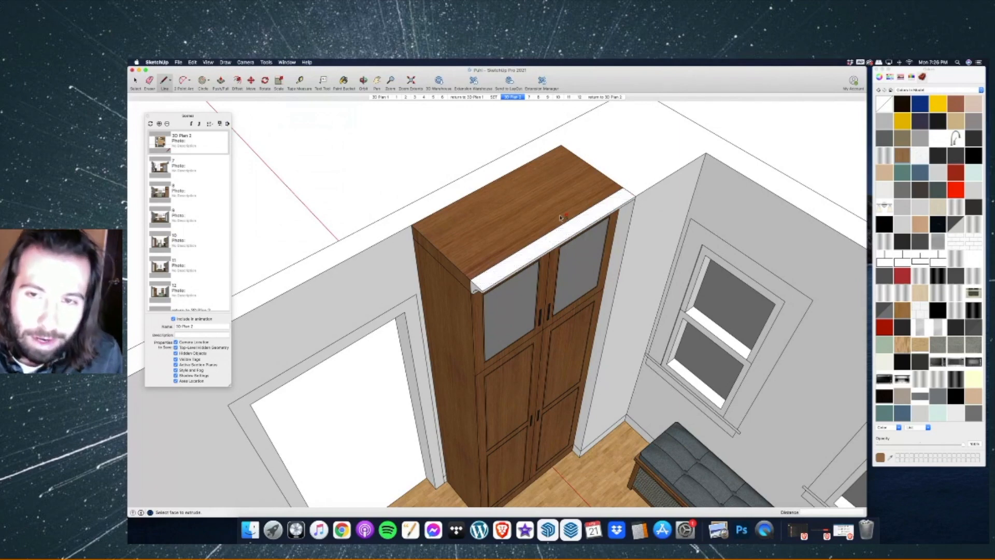
pyautogui.press('super+z')
pyautogui.moveTo(629, 195); pyautogui.dragTo(413, 230)
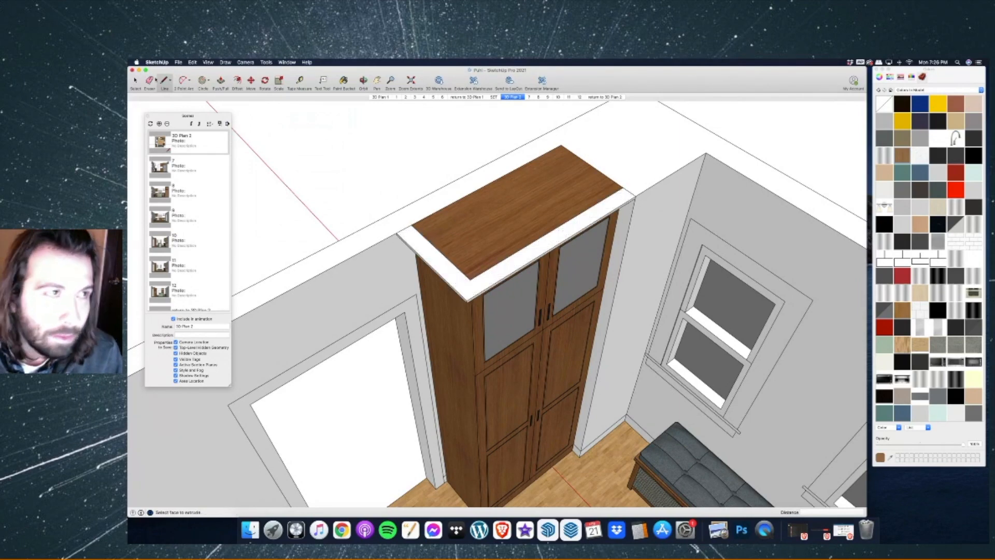
# Make the tall cabinet's crown moulding a group and paint it with the same wood material.
pyautogui.press('space')
pyautogui.tripleClick(407, 234)
pyautogui.rightClick(404, 237)
pyautogui.click(432, 290)
pyautogui.press('b')
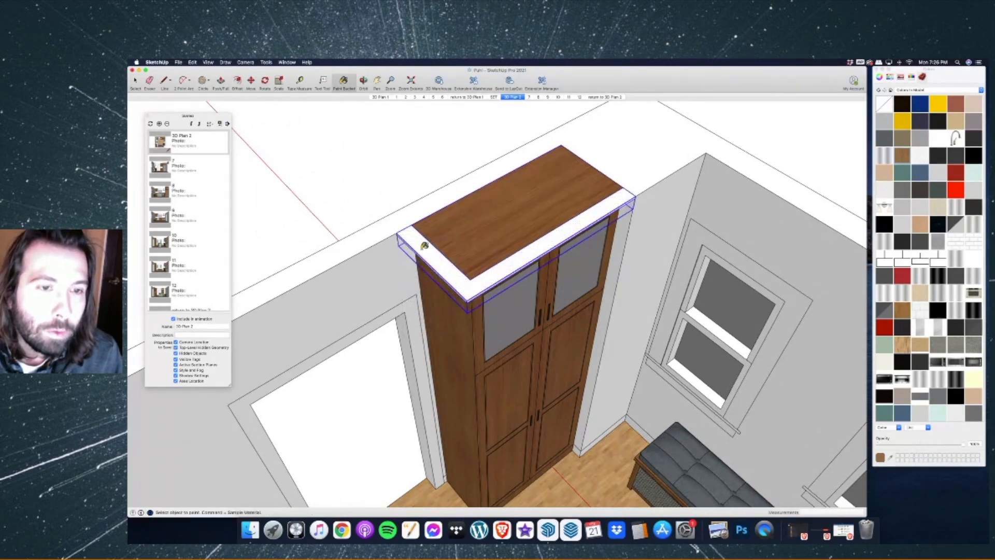
pyautogui.click(422, 243)
# Paste the moulding profile, rotate it 90°, and place it at the rear top corner of the upper cabinet on the tiled wall.
pyautogui.click(364, 81)
pyautogui.scroll(-6, 382, 231)
pyautogui.moveTo(382, 231); pyautogui.dragTo(723, 241)
pyautogui.scroll(5, 651, 207)
pyautogui.scroll(3, 586, 191)
pyautogui.press('space')
pyautogui.press('q')
pyautogui.scroll(2, 573, 179)
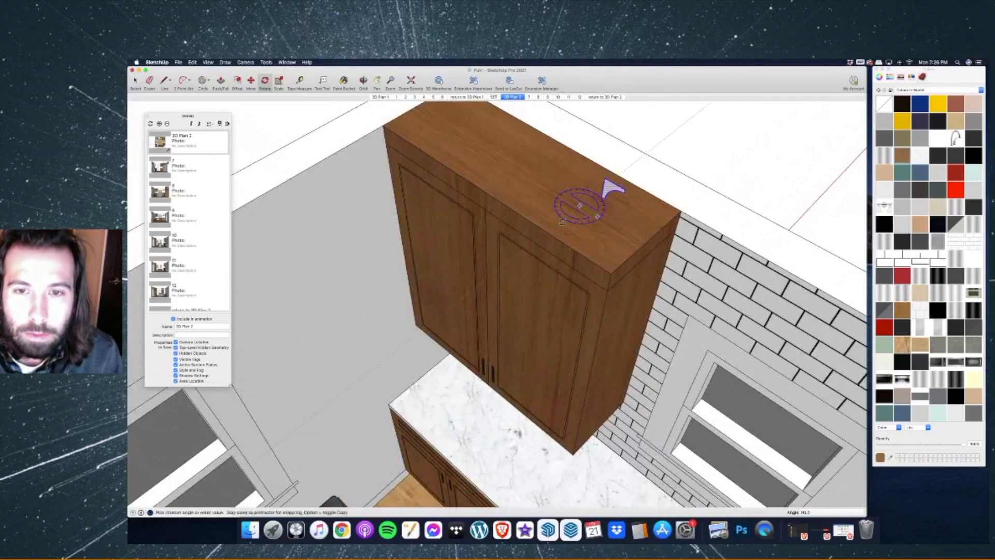
pyautogui.press('Escape')
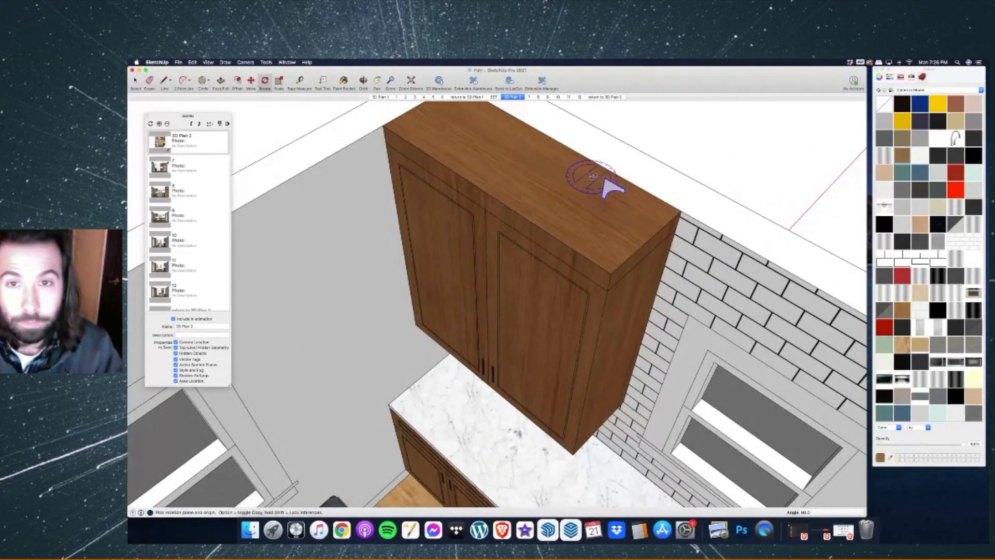
pyautogui.press('m')
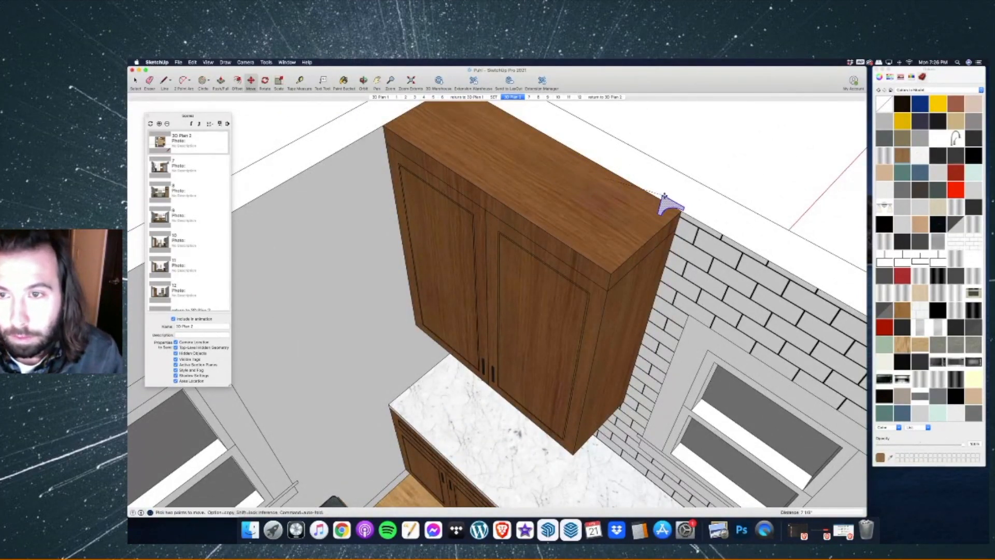
pyautogui.scroll(3, 695, 223)
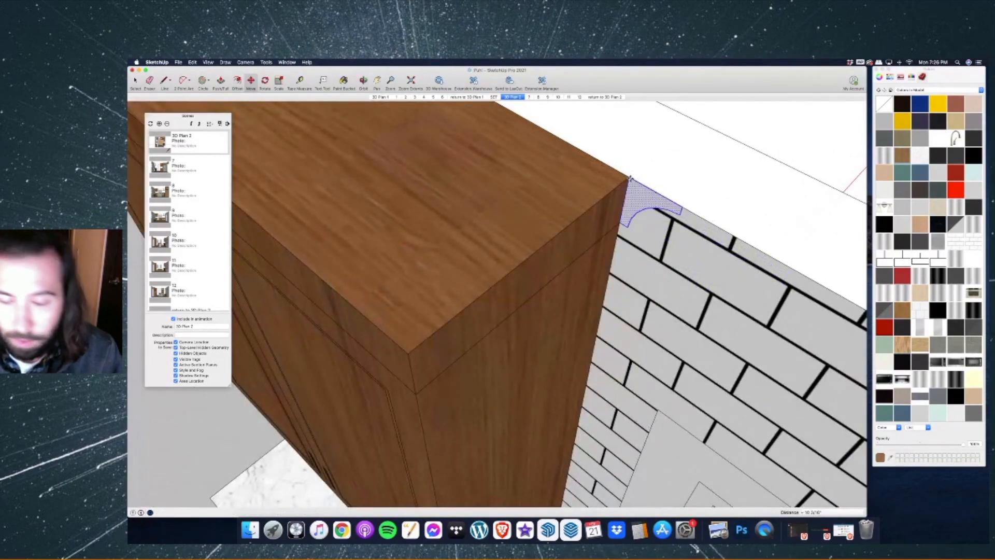
# Trace a line path along the top side and front edges of the upper cabinet on the tiled wall.
pyautogui.scroll(-4, 630, 177)
pyautogui.press('l')
pyautogui.click(630, 178)
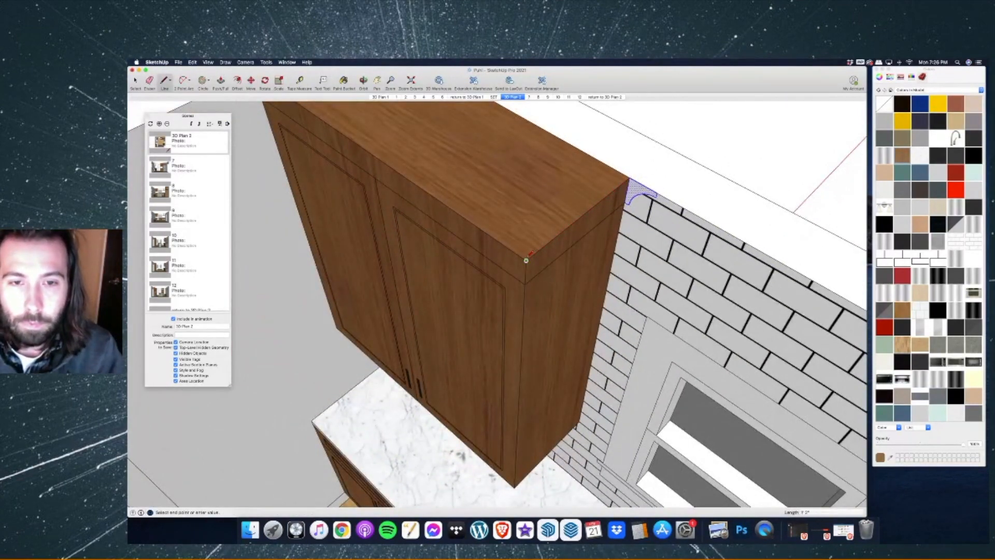
pyautogui.scroll(-6, 549, 253)
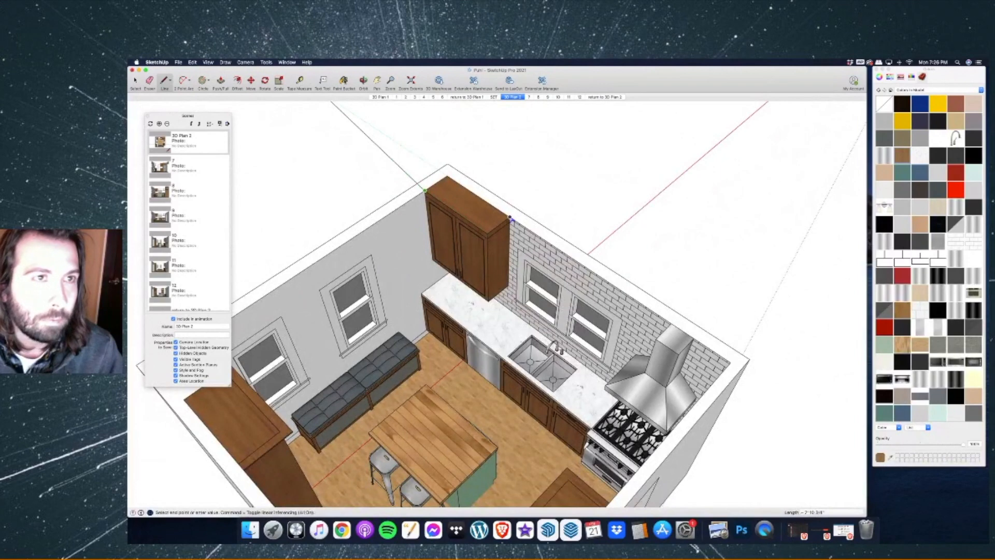
# Sweep the moulding profile along the top side and front edges of the tiled wall's upper cabinet with Follow Me.
pyautogui.press('b')
pyautogui.scroll(5, 511, 220)
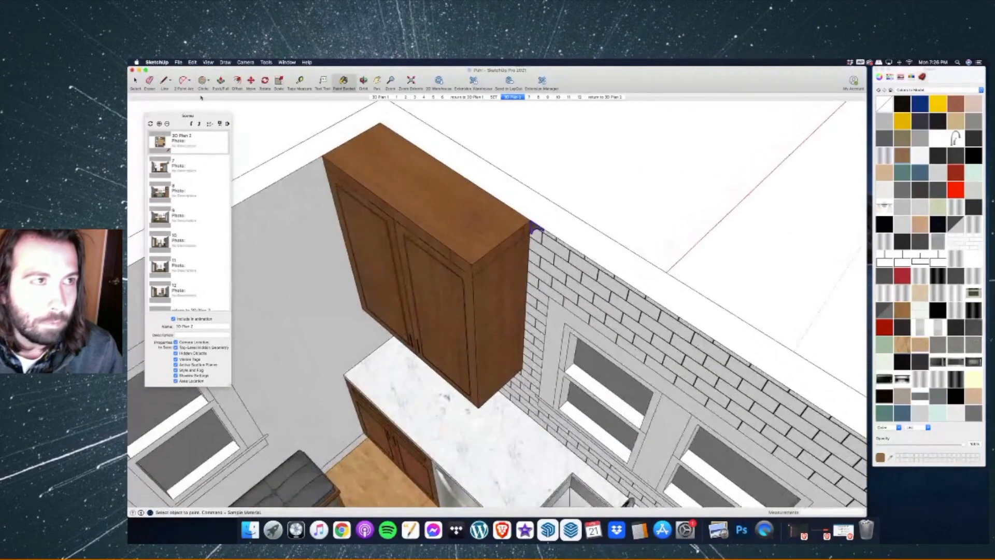
pyautogui.click(266, 62)
pyautogui.click(279, 124)
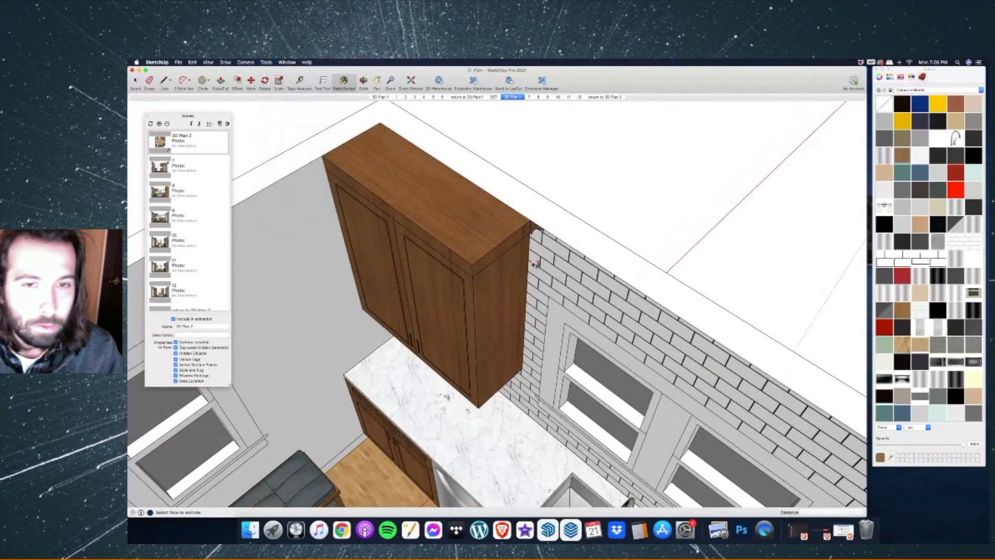
pyautogui.click(535, 226)
pyautogui.press('super+z')
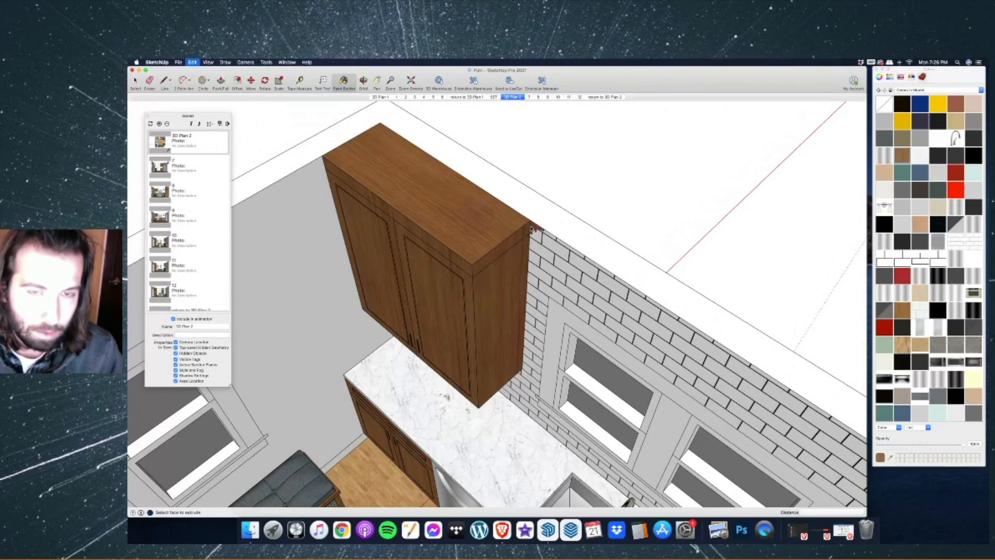
pyautogui.click(534, 228)
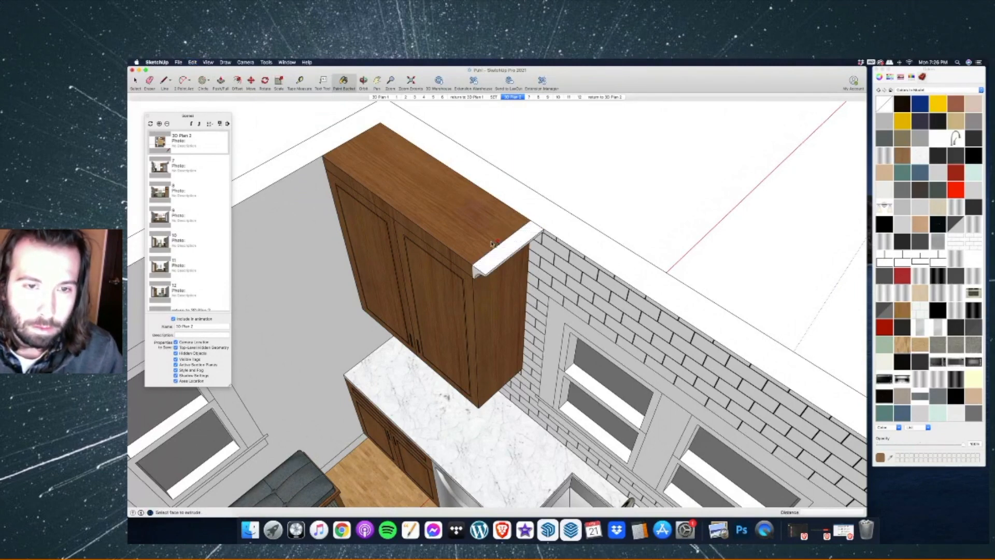
pyautogui.press('super+z')
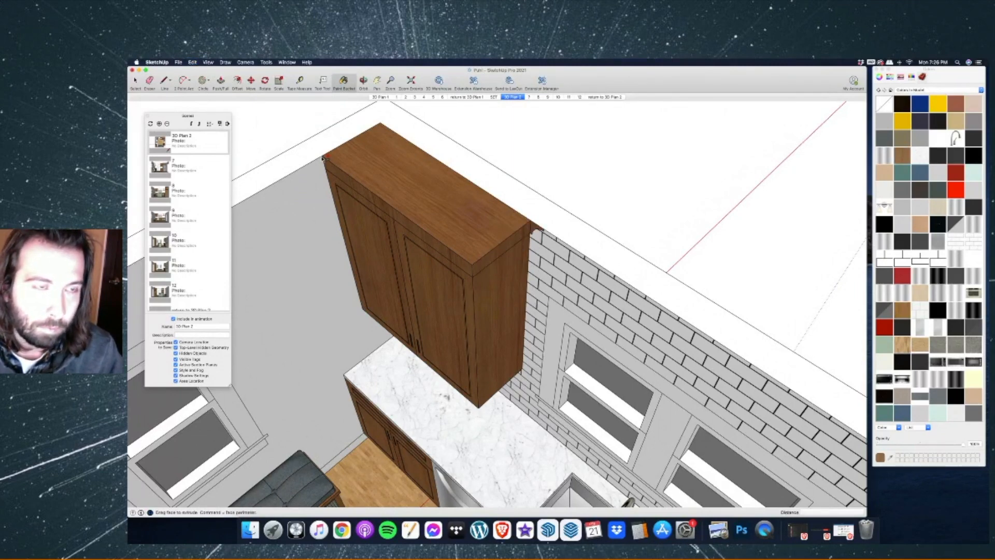
pyautogui.click(535, 227)
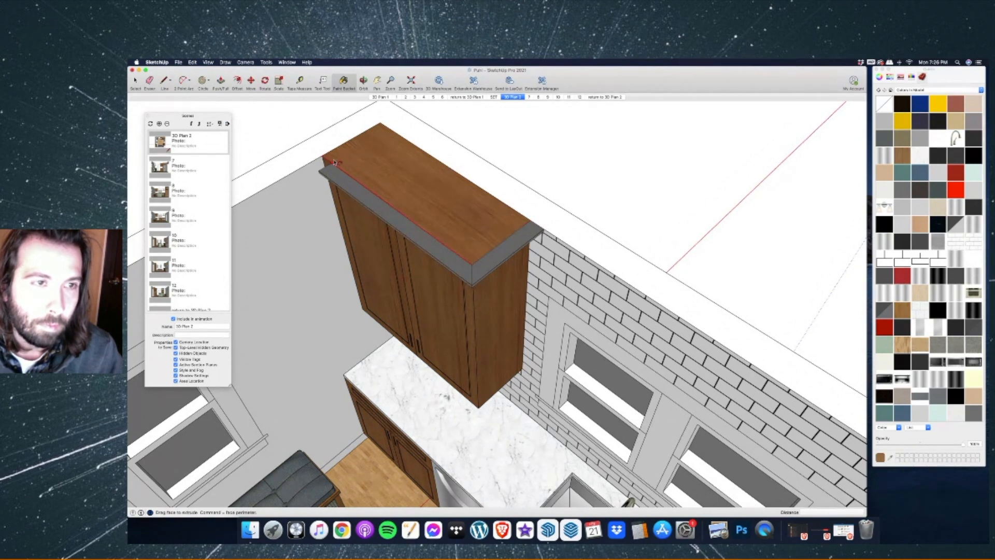
pyautogui.click(335, 165)
# Make the upper cabinet's crown moulding a group and paint it with the cabinet's wood material.
pyautogui.click(342, 82)
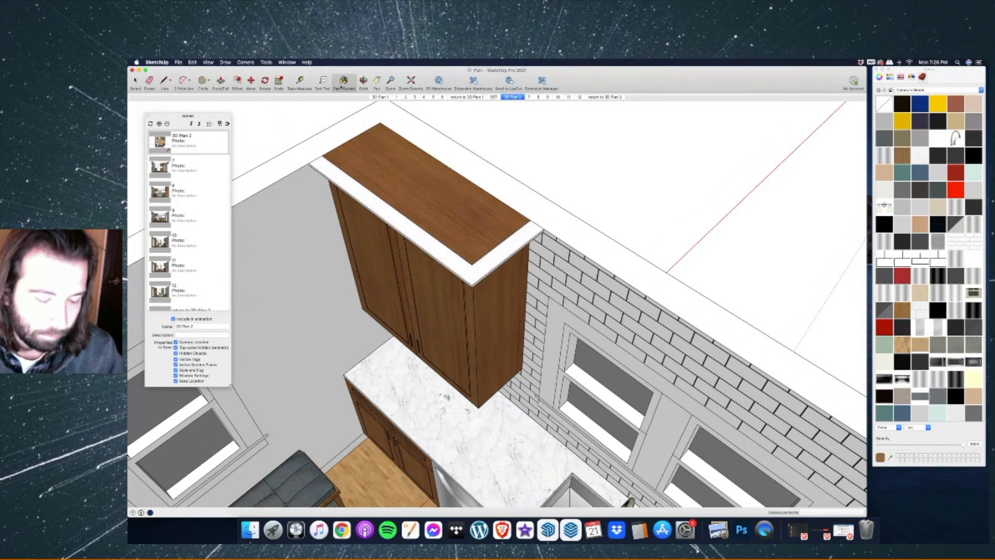
pyautogui.press('space')
pyautogui.click(368, 197)
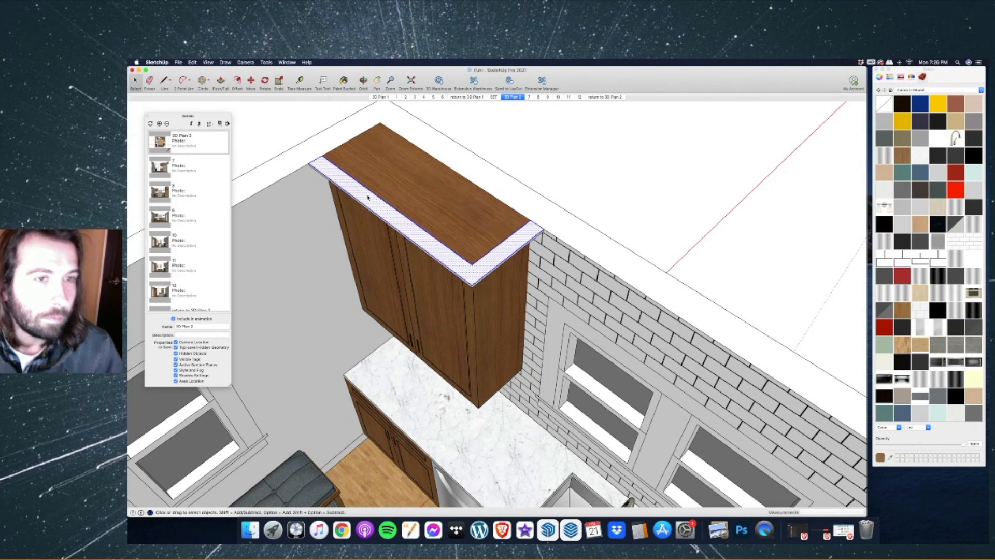
pyautogui.rightClick(368, 197)
pyautogui.click(402, 246)
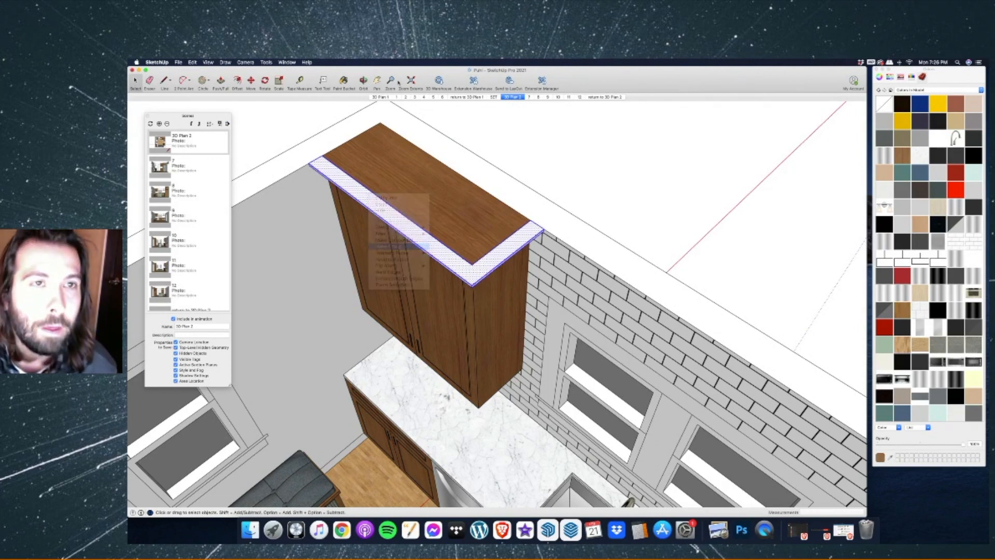
pyautogui.press('o')
pyautogui.press('b')
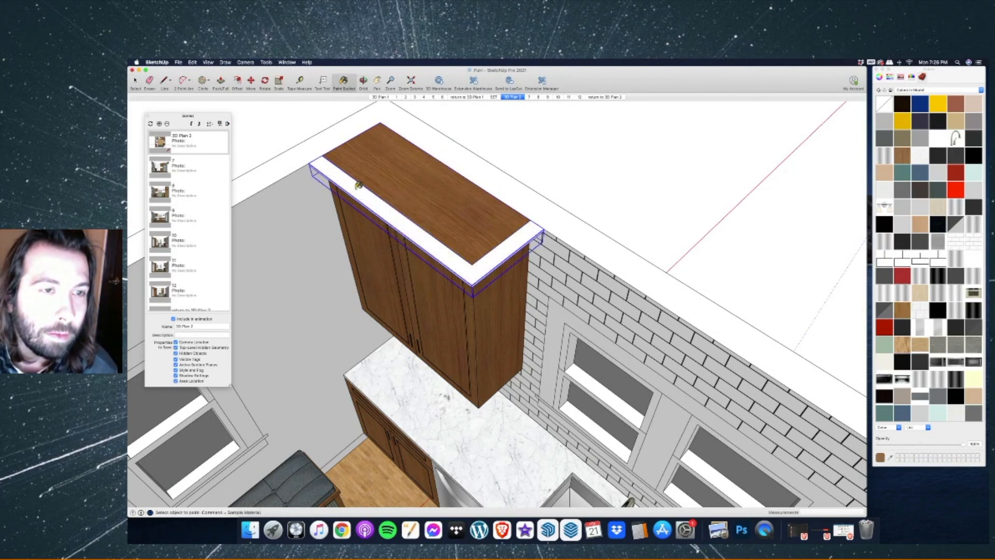
pyautogui.click(357, 189)
# Return to the 3D Plan 2 scene and close the Scenes window.
pyautogui.press('space')
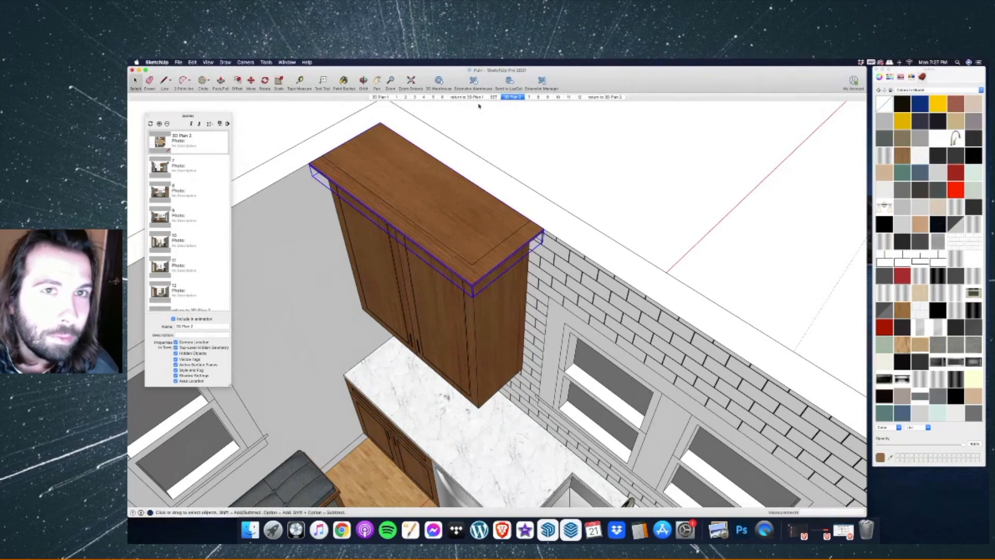
pyautogui.click(516, 98)
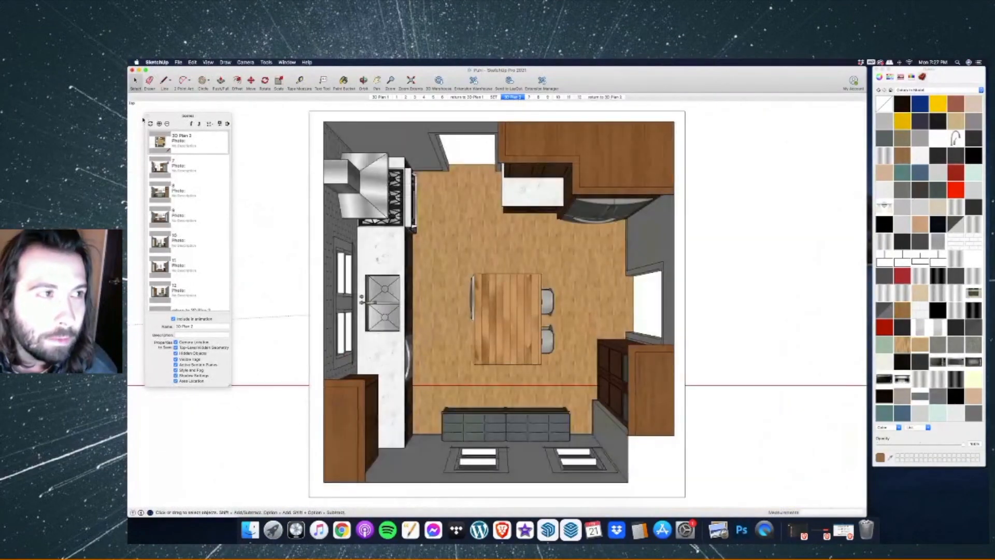
pyautogui.click(147, 116)
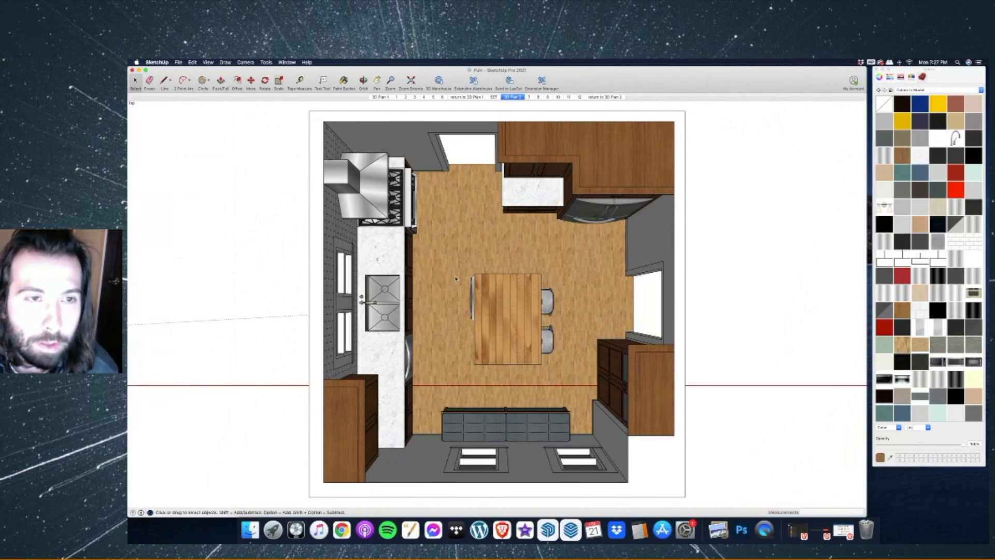
# In scene 7, draw a rectangle on the wall between the countertop and the upper cabinet beside the refrigerator.
pyautogui.click(529, 97)
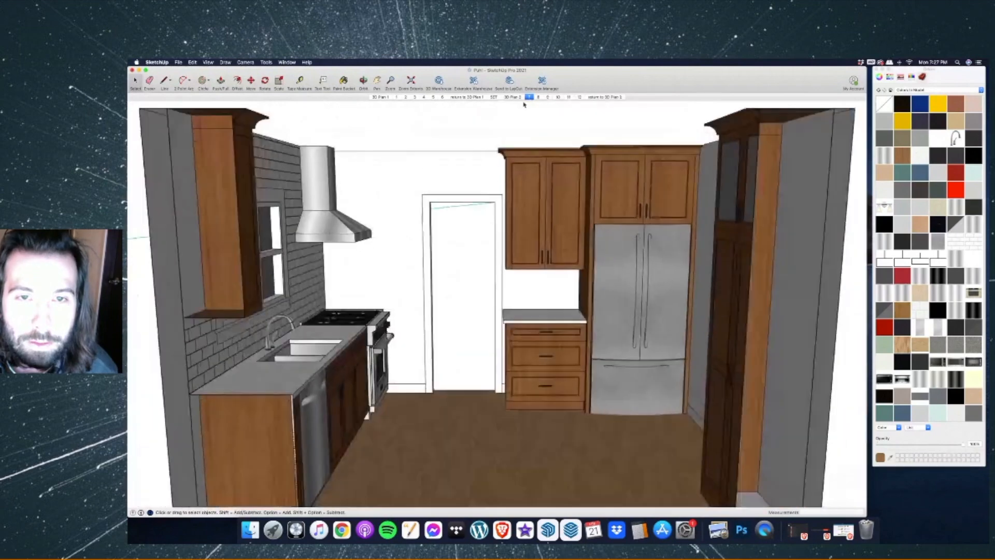
pyautogui.scroll(5, 544, 327)
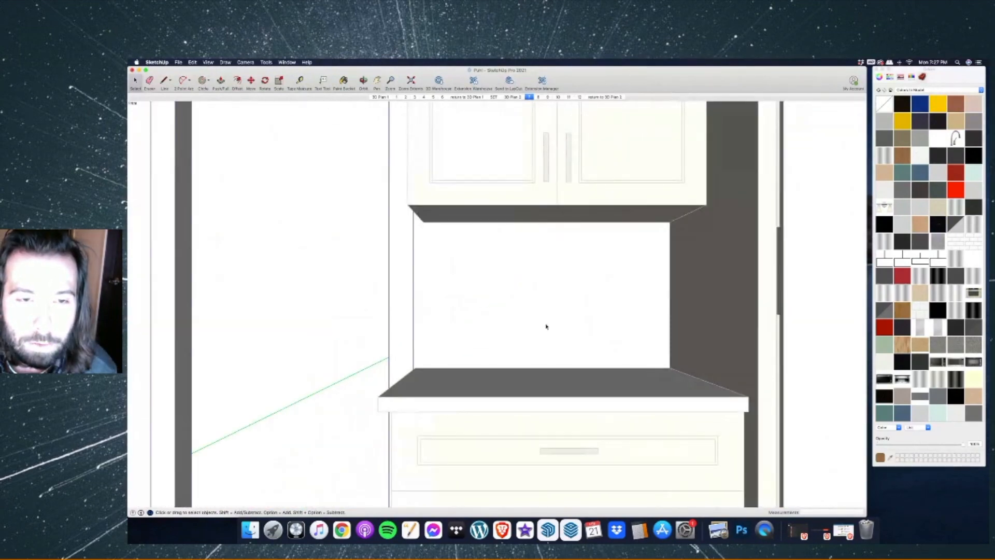
pyautogui.click(446, 262)
pyautogui.click(202, 82)
pyautogui.click(209, 82)
pyautogui.click(223, 92)
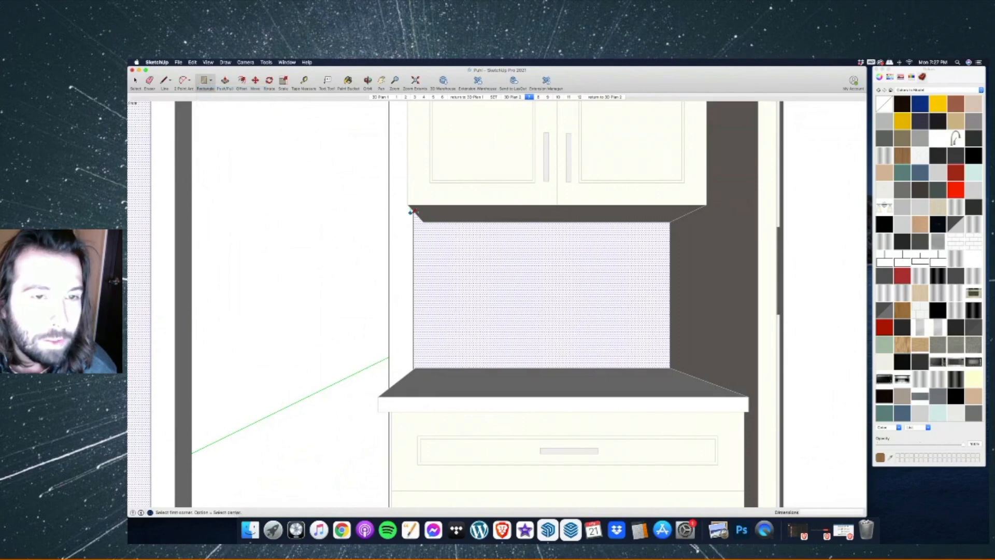
pyautogui.click(424, 222)
pyautogui.click(669, 357)
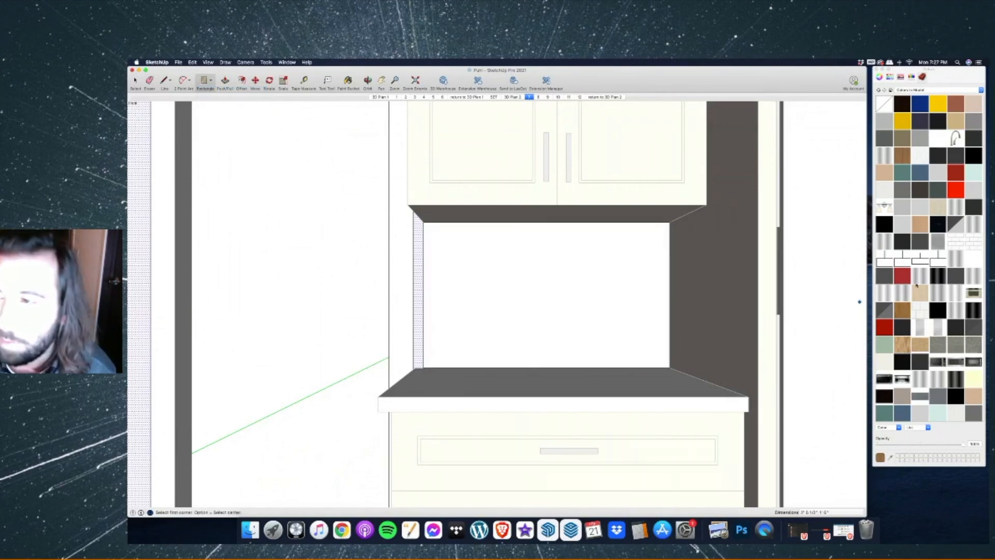
# Paint the backsplash rectangle beside the refrigerator with the white subway tile material and leave the wall group.
pyautogui.press('b')
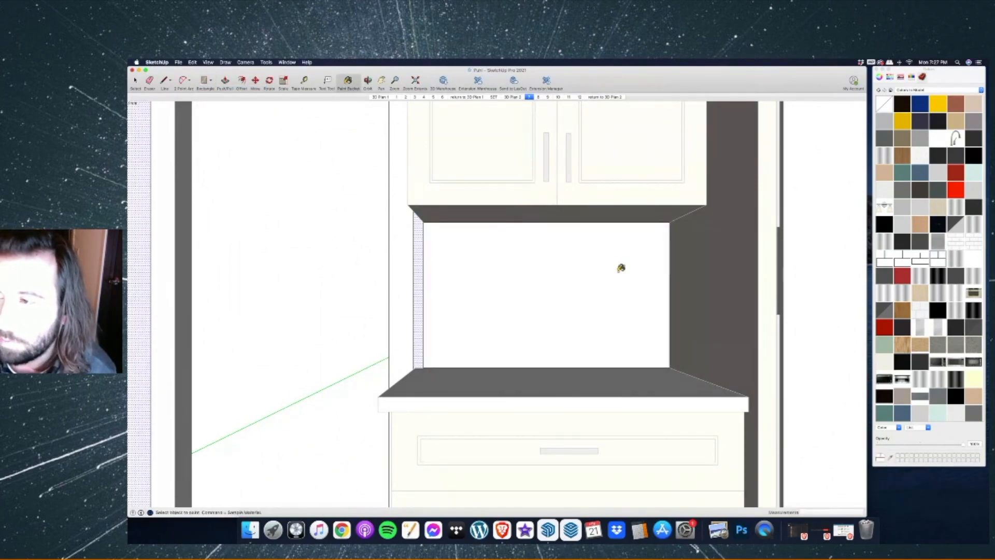
pyautogui.click(596, 264)
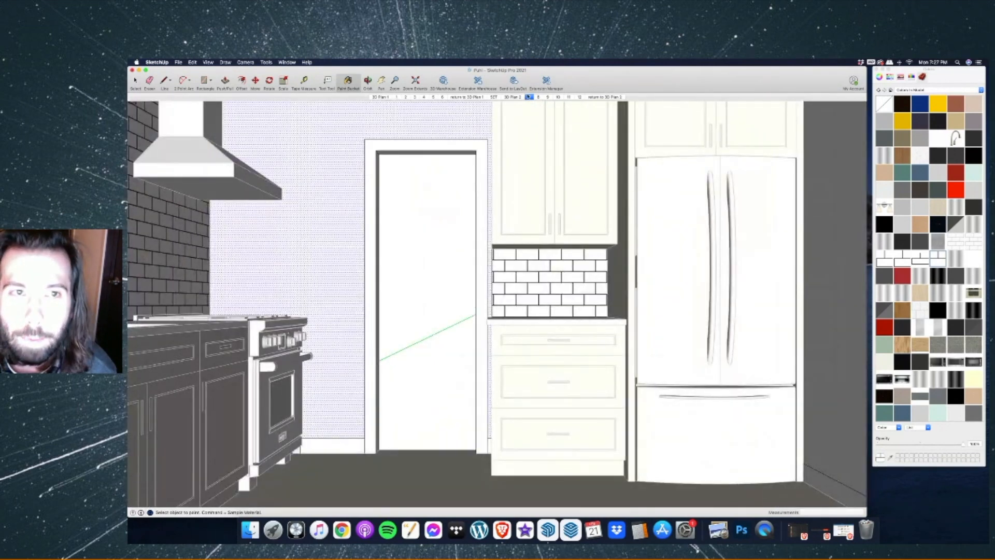
pyautogui.press('space')
pyautogui.click(324, 122)
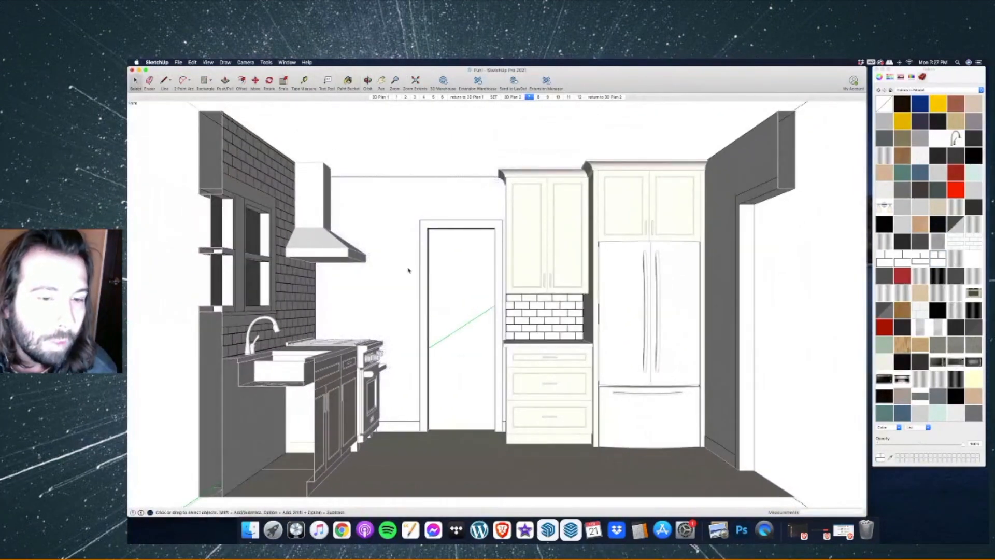
# Check scene 8, hide the floating crown moulding in scene 9, and update scene 9.
pyautogui.click(542, 98)
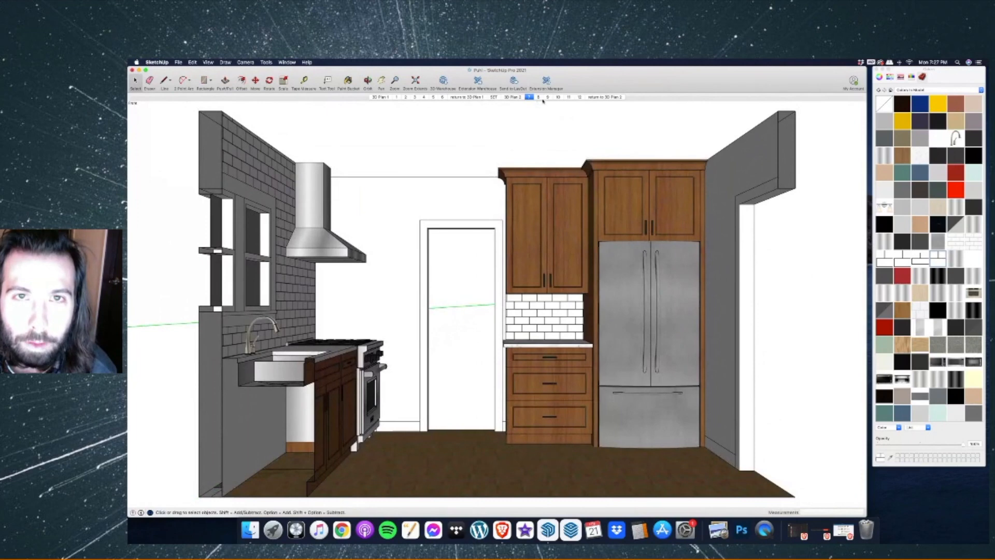
pyautogui.click(538, 97)
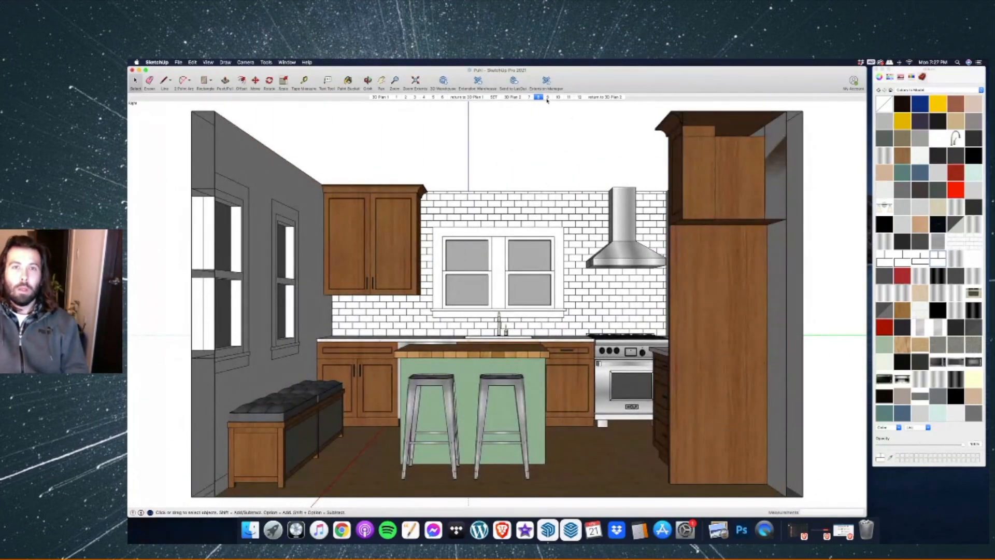
pyautogui.click(548, 98)
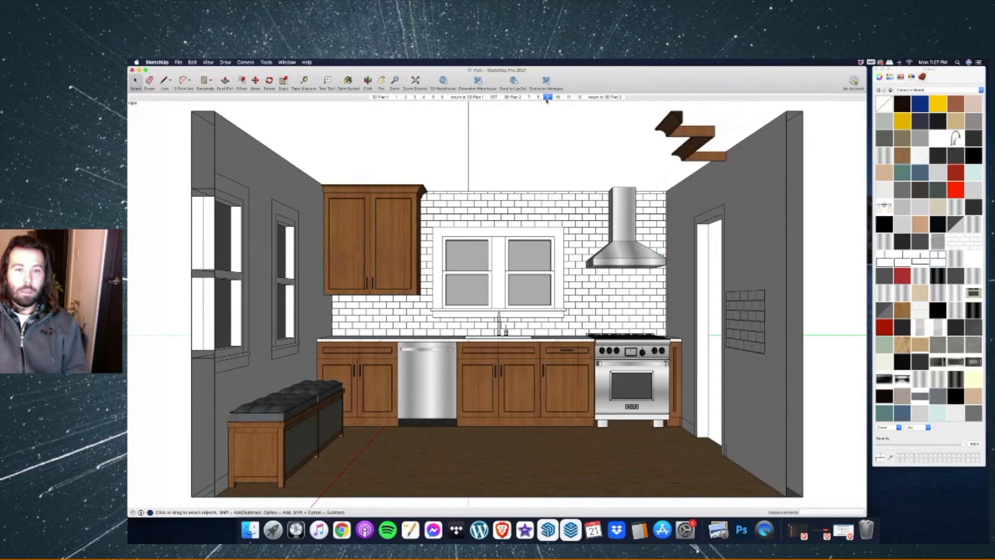
pyautogui.rightClick(705, 131)
pyautogui.click(716, 145)
pyautogui.rightClick(548, 98)
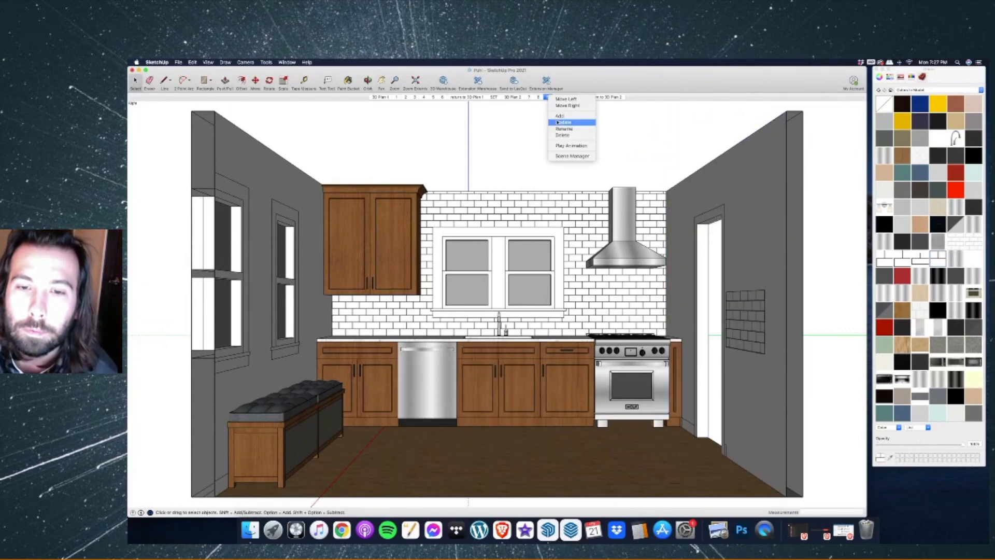
pyautogui.click(563, 122)
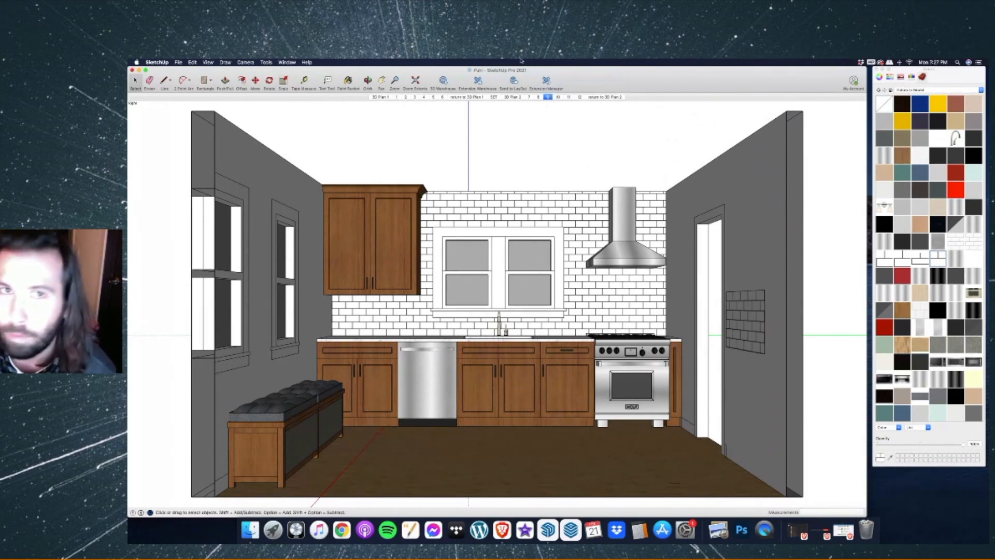
# In scene 10, open the sink-wall cabinet group and pull the countertop's front edge outward with Push/Pull.
pyautogui.click(559, 97)
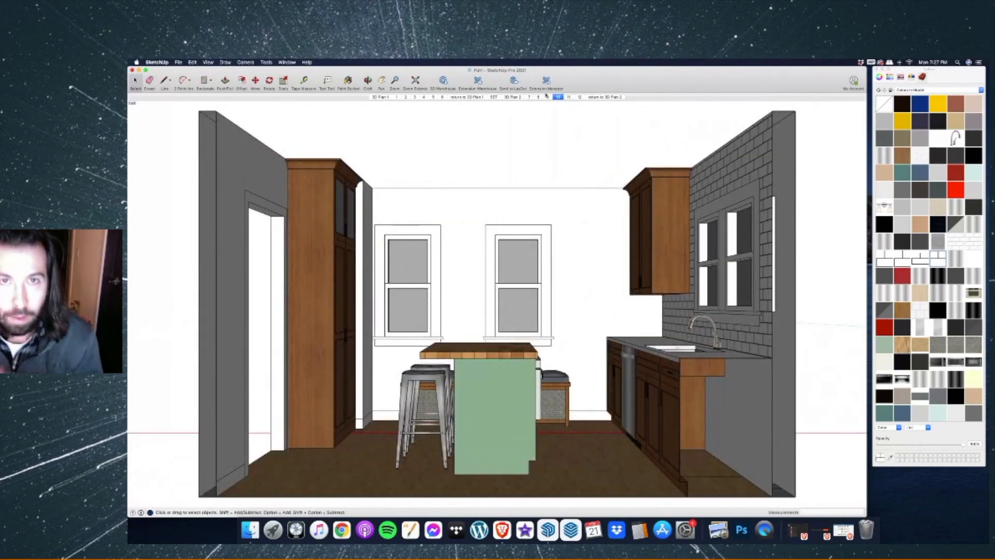
pyautogui.doubleClick(641, 347)
pyautogui.click(226, 80)
pyautogui.click(625, 345)
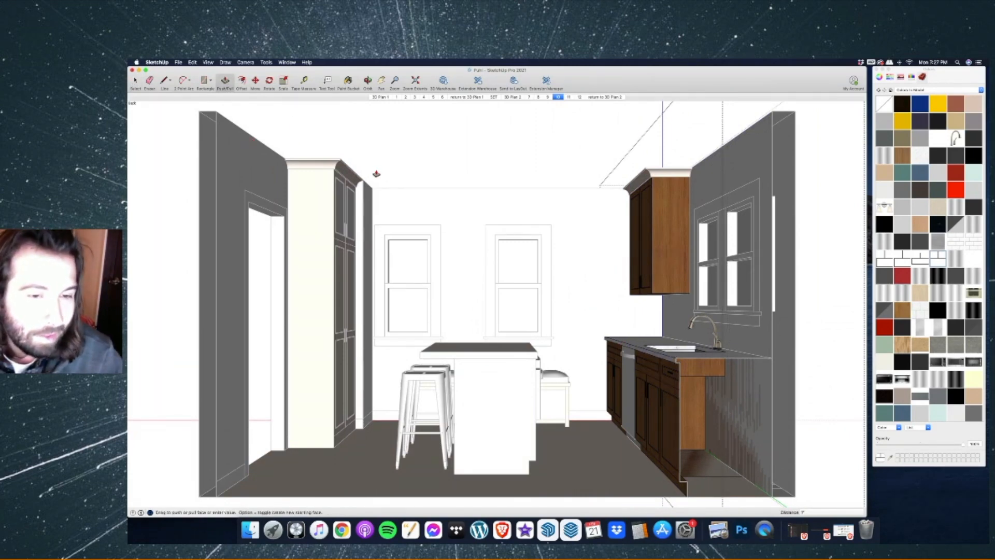
pyautogui.press('space')
# Review scenes 11 and 12, and switch to the return to 3D Plan 2 scene.
pyautogui.click(568, 97)
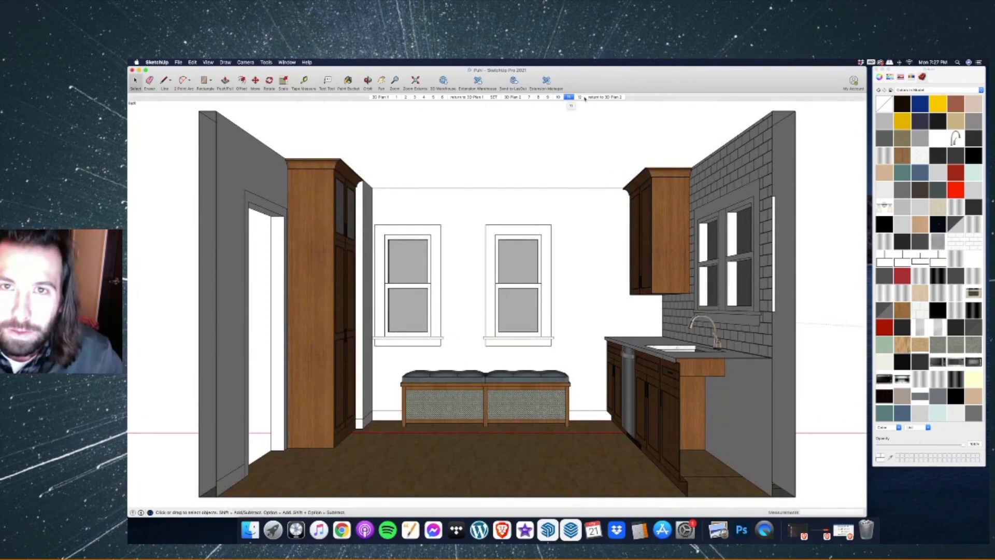
pyautogui.click(580, 97)
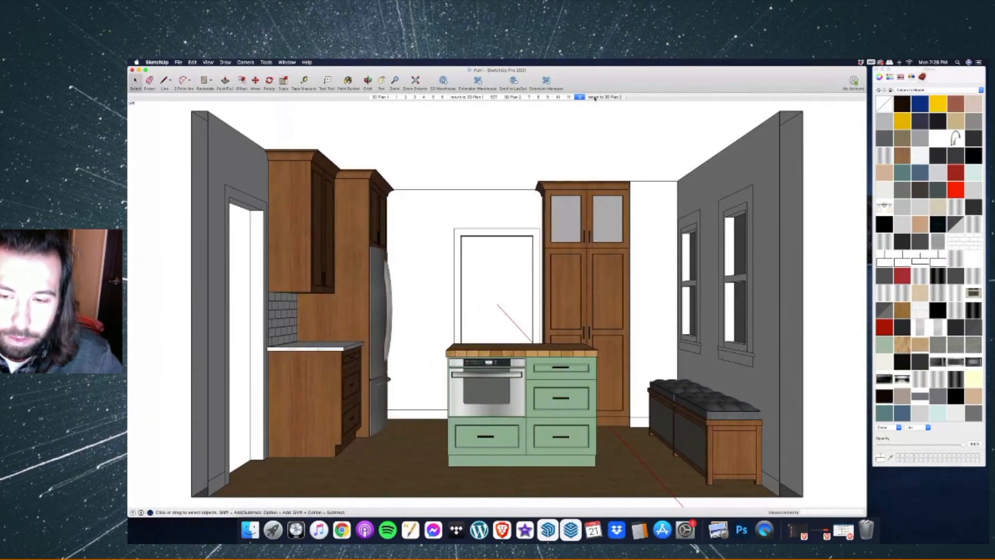
pyautogui.click(595, 98)
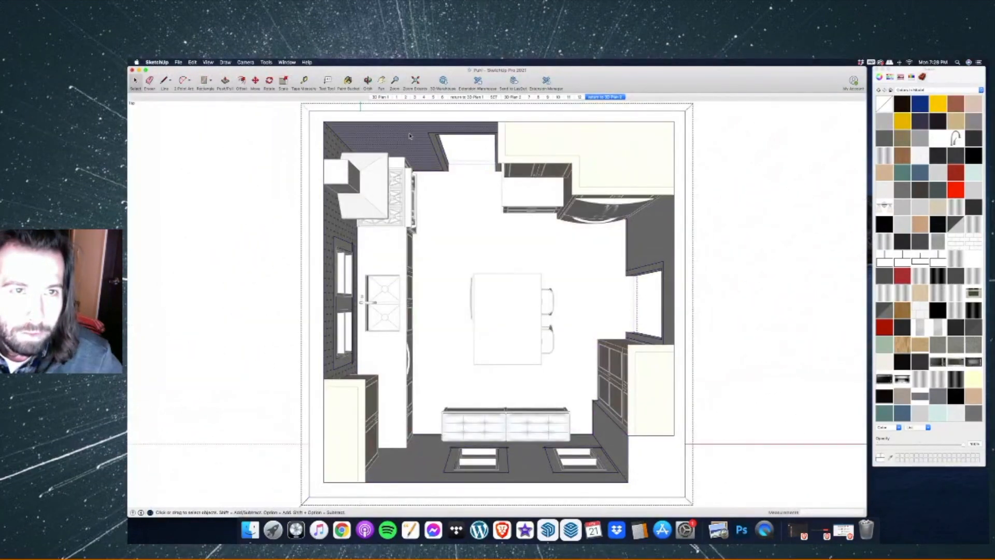
# Add the paint color image Crushed Ice.jpg as a new texture material and ready it for painting.
pyautogui.scroll(-3, 948, 415)
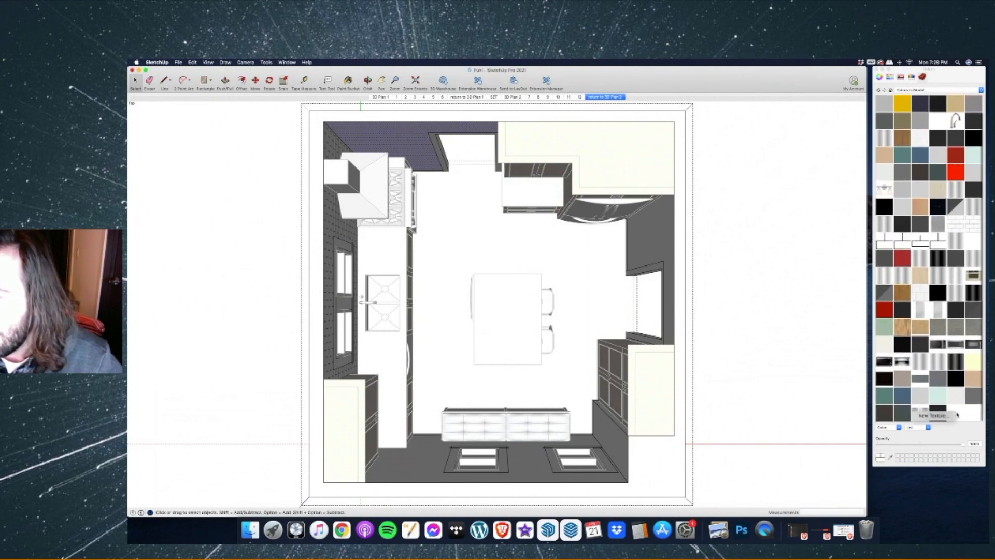
pyautogui.click(957, 414)
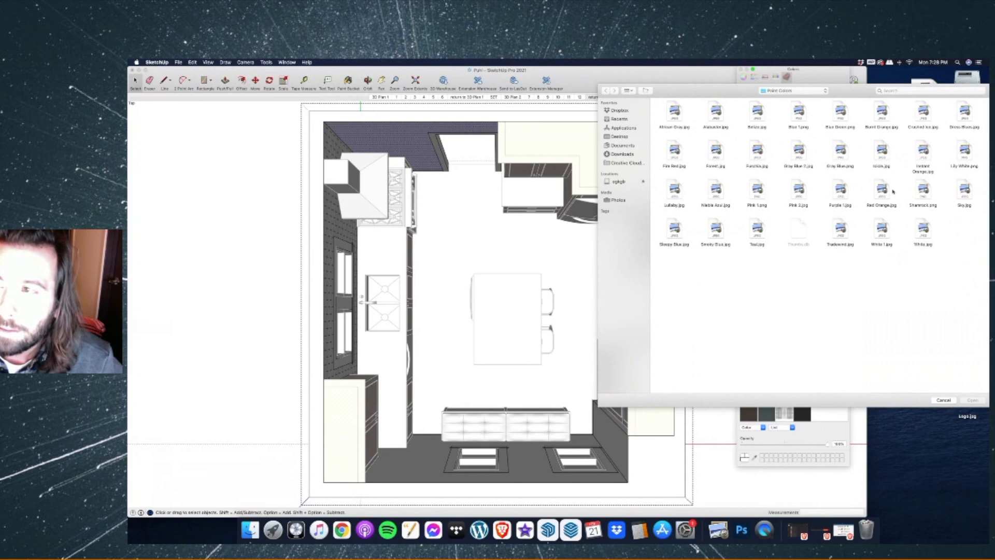
pyautogui.click(925, 111)
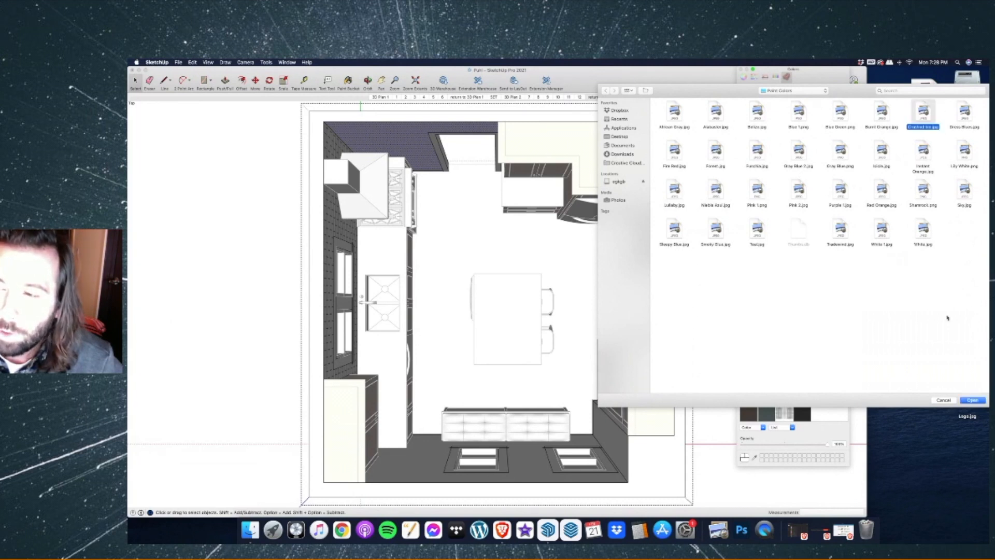
pyautogui.press('Return')
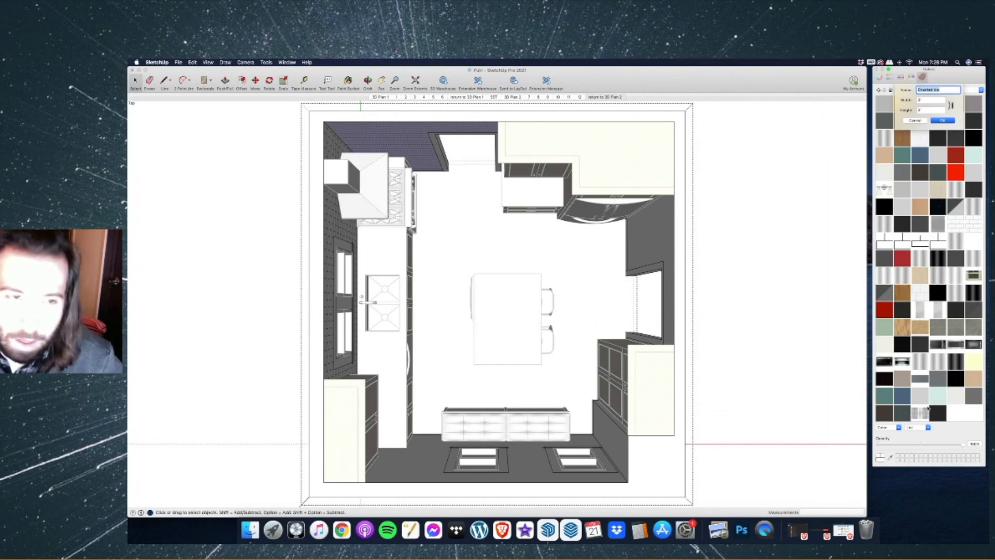
pyautogui.press('Return')
pyautogui.click(957, 416)
pyautogui.click(345, 79)
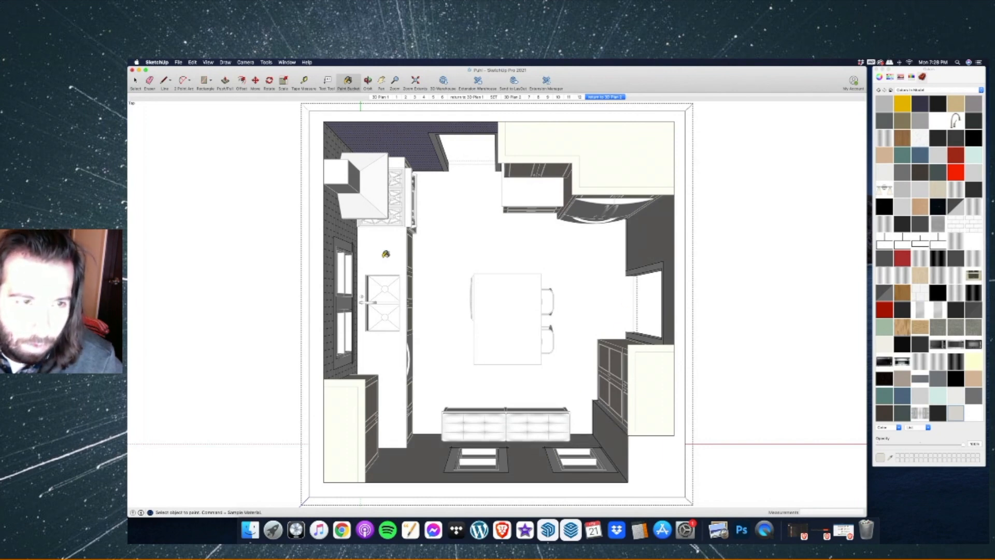
# Examine the second kitchen's walls, cabinets and backsplash from all sides, and compare with the 3D Plan 1 scene.
pyautogui.click(135, 82)
pyautogui.click(282, 211)
pyautogui.click(368, 81)
pyautogui.moveTo(375, 285); pyautogui.dragTo(569, 170)
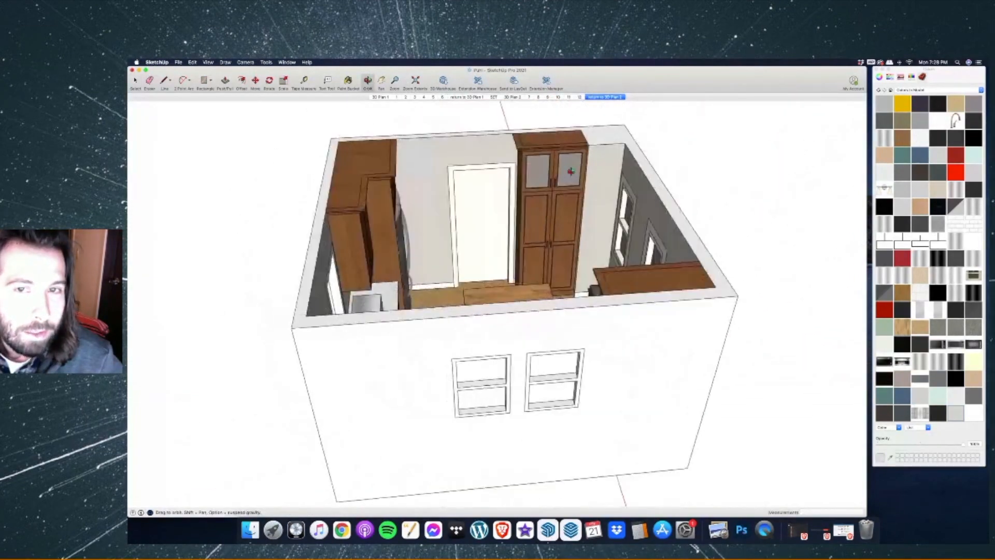
pyautogui.scroll(5, 529, 158)
pyautogui.moveTo(490, 159)
pyautogui.mouseDown()
pyautogui.moveTo(566, 158)
pyautogui.moveTo(415, 207)
pyautogui.moveTo(468, 310)
pyautogui.moveTo(524, 300)
pyautogui.mouseUp()
pyautogui.scroll(-5, 468, 310)
pyautogui.moveTo(528, 215); pyautogui.dragTo(636, 220)
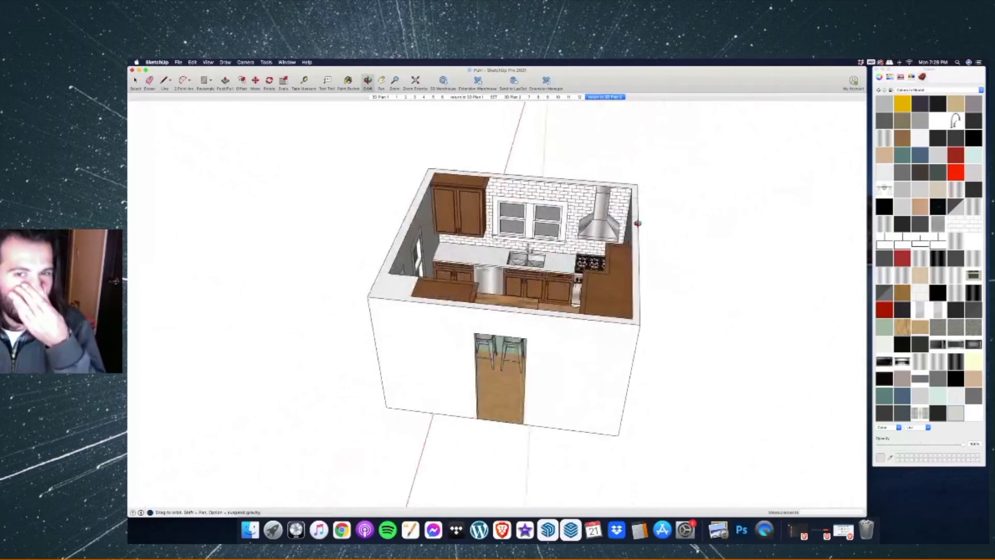
pyautogui.scroll(5, 530, 177)
pyautogui.scroll(2, 531, 177)
pyautogui.moveTo(445, 261); pyautogui.dragTo(521, 246)
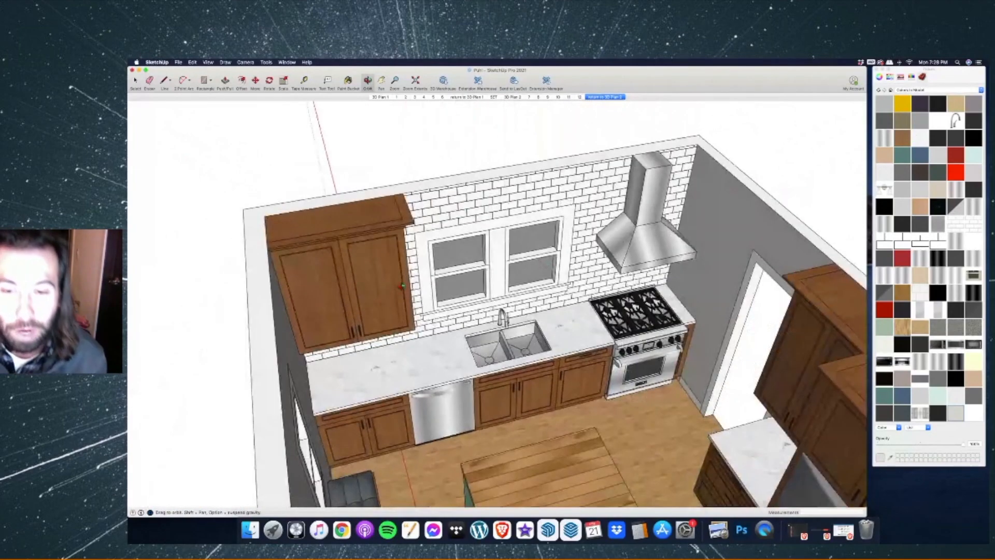
pyautogui.scroll(-8, 400, 285)
pyautogui.moveTo(401, 285); pyautogui.dragTo(670, 313)
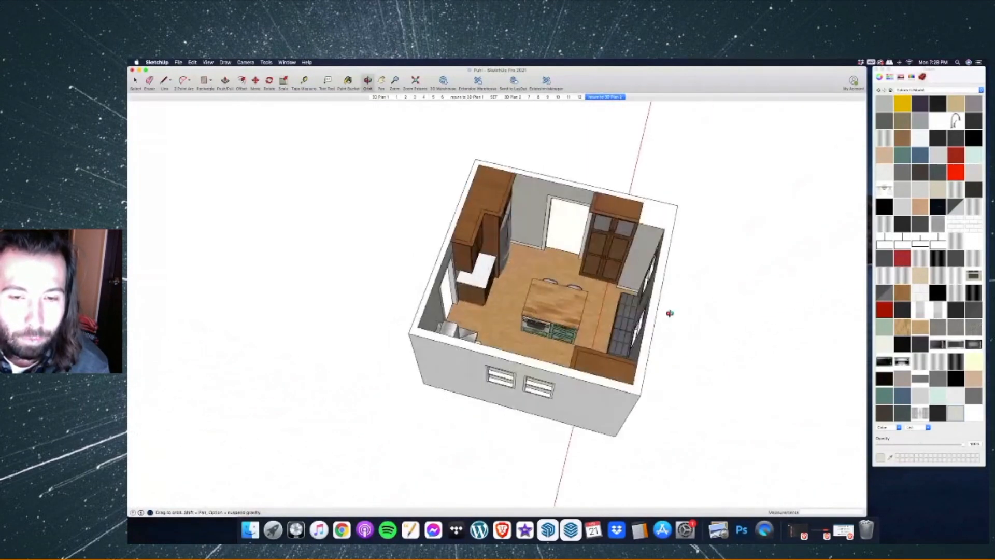
pyautogui.moveTo(488, 314); pyautogui.dragTo(580, 113)
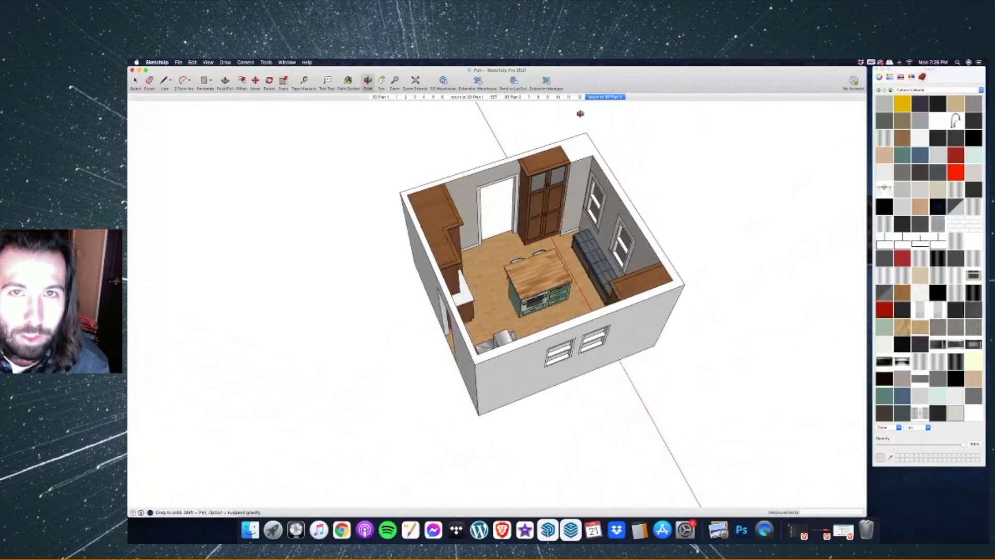
pyautogui.click(384, 98)
pyautogui.click(382, 98)
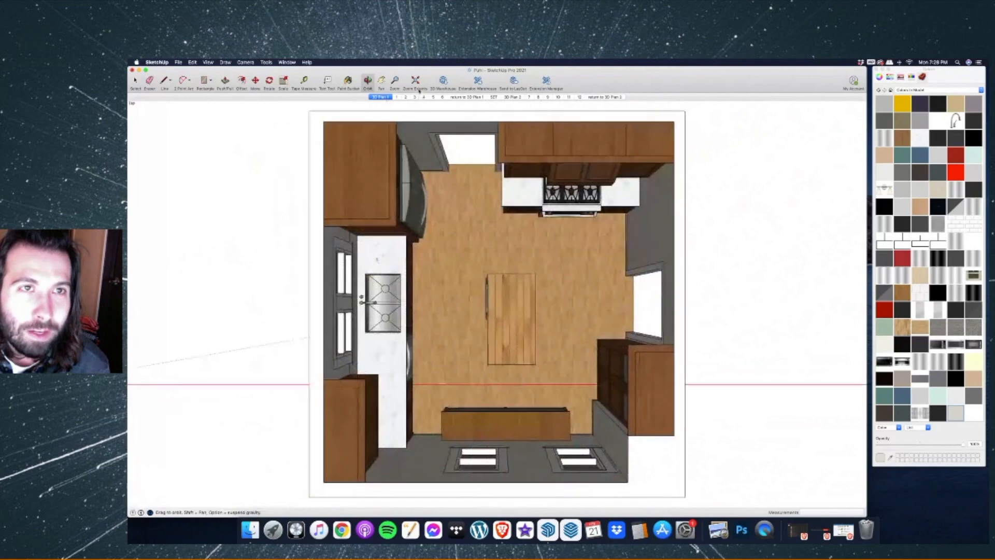
# In the overview scene showing both kitchens, hide the flat floor plan drawing and update the scene with both kitchens filling the view.
pyautogui.click(493, 97)
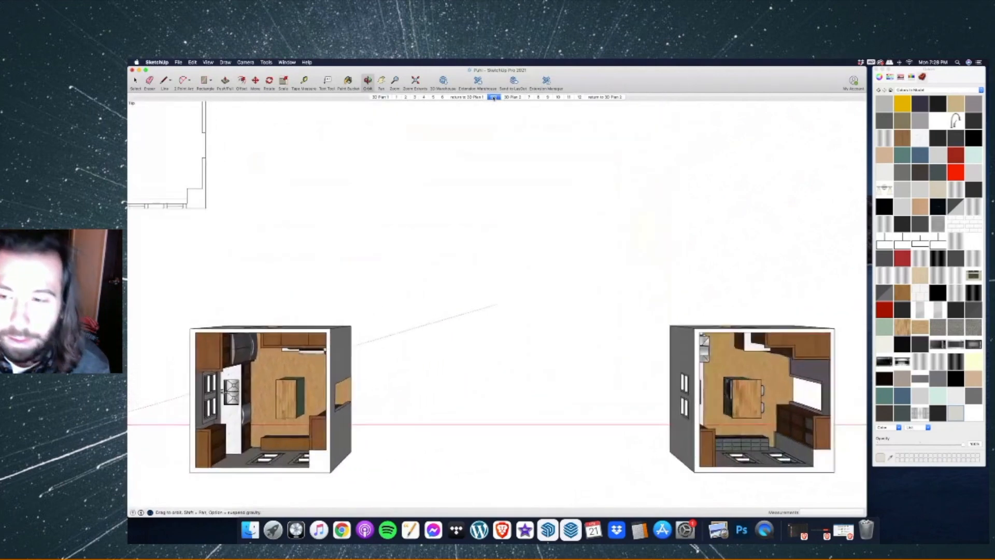
pyautogui.press('space')
pyautogui.moveTo(194, 158); pyautogui.dragTo(194, 159)
pyautogui.rightClick(235, 195)
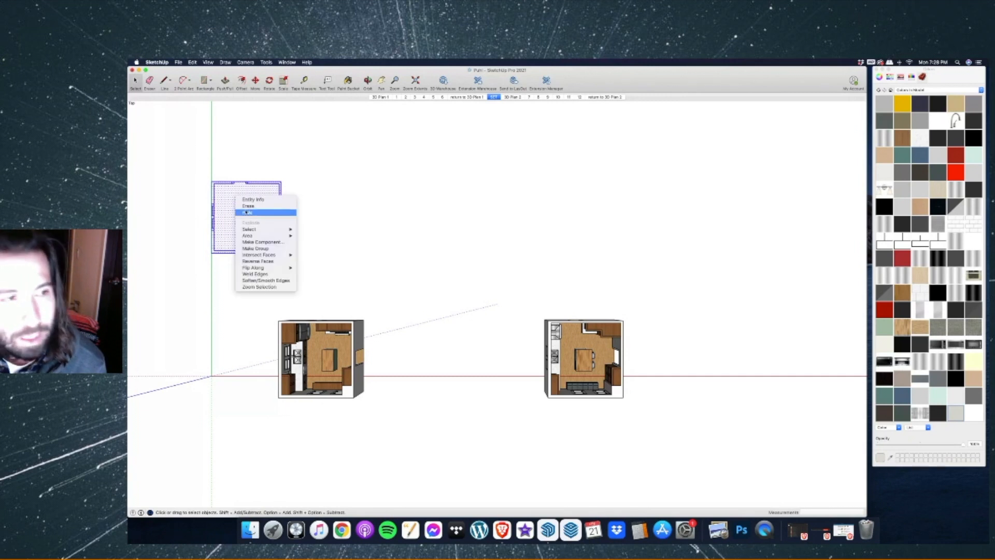
pyautogui.click(250, 213)
pyautogui.click(415, 80)
pyautogui.rightClick(494, 97)
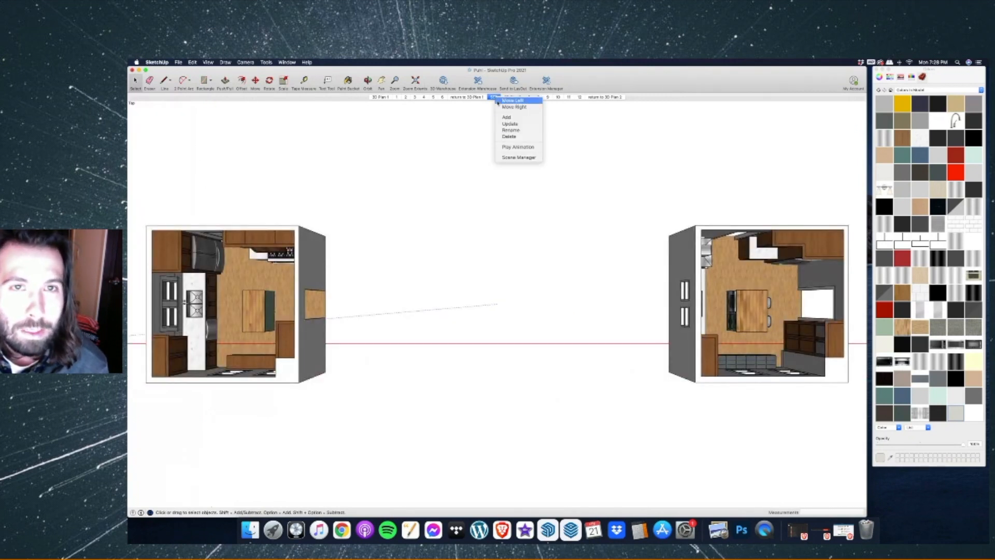
pyautogui.click(521, 124)
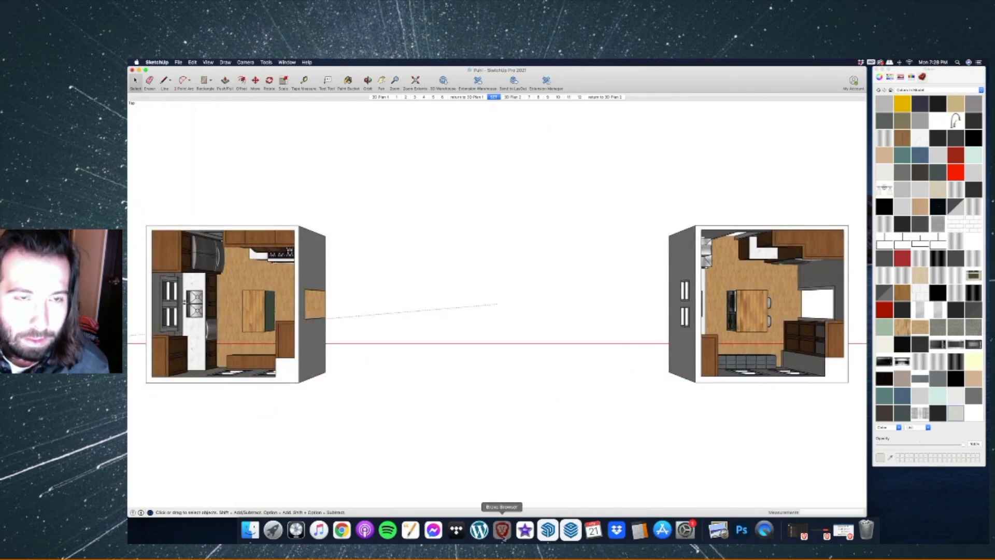
# Switch to the Brave browser and open the StreamYard broadcast page.
pyautogui.click(502, 529)
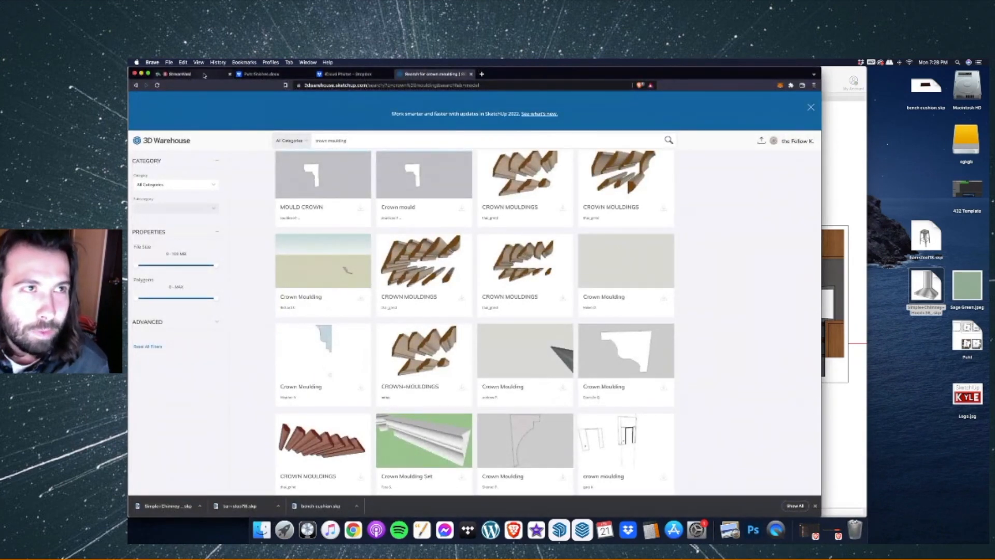
pyautogui.click(205, 76)
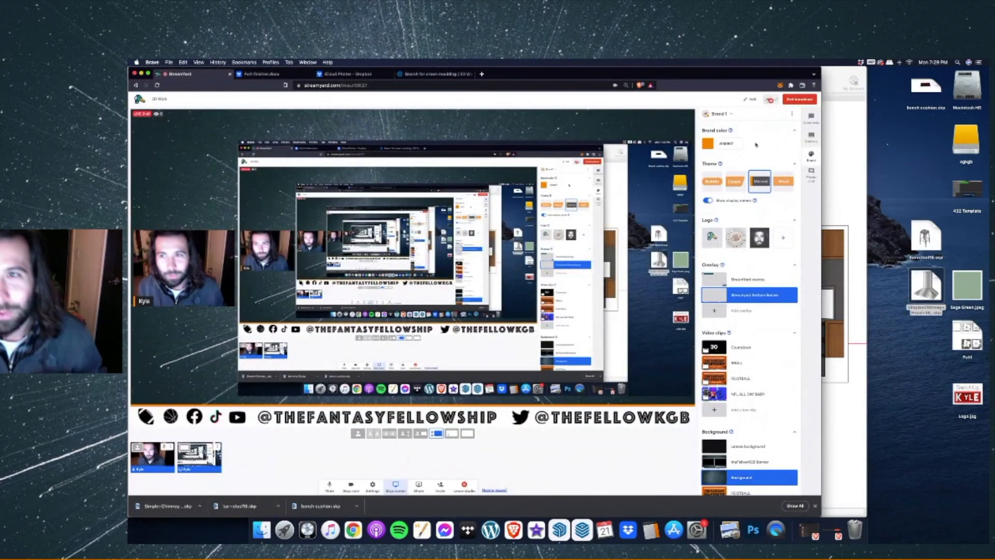